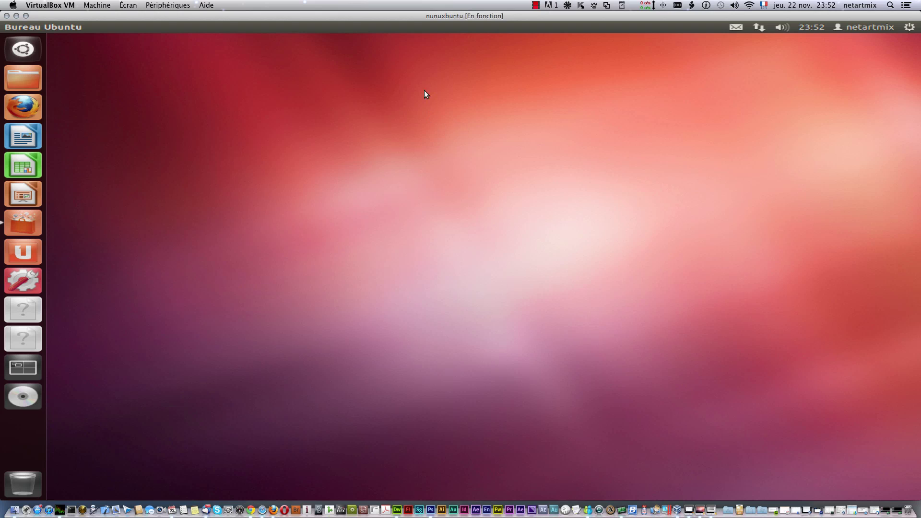
Step: Open the system menu from the gear icon at the top right of the panel
mouse_move(65, 33)
left_click(909, 26)
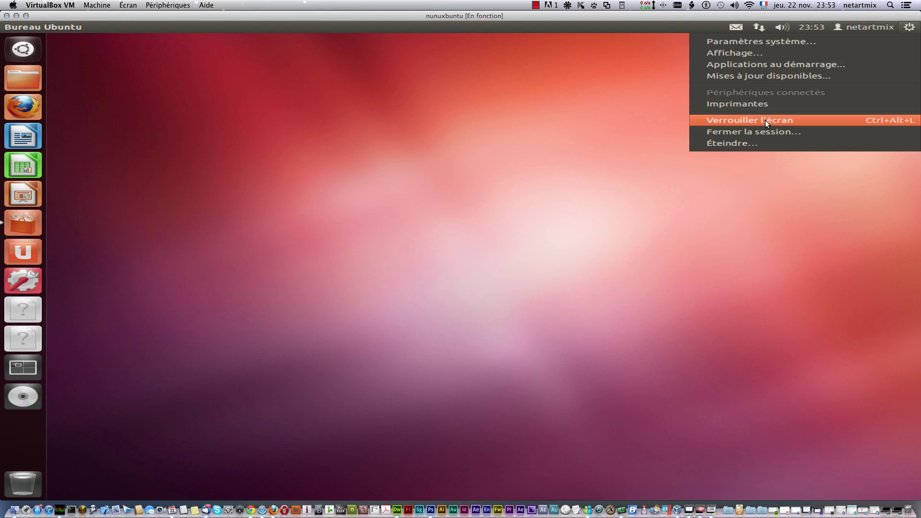
Step: Check Imprimantes, browse network printer types under Ajouter, then cancel and close without adding one
left_click(763, 105)
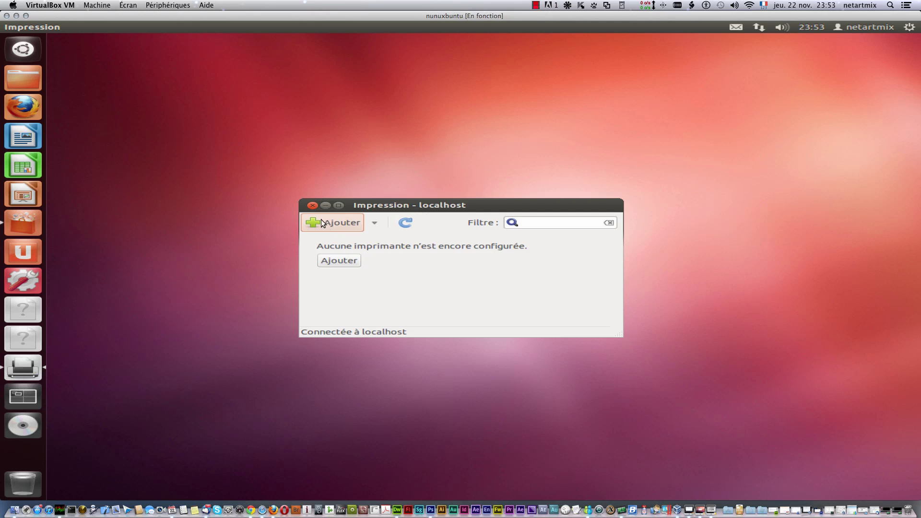
left_click(346, 230)
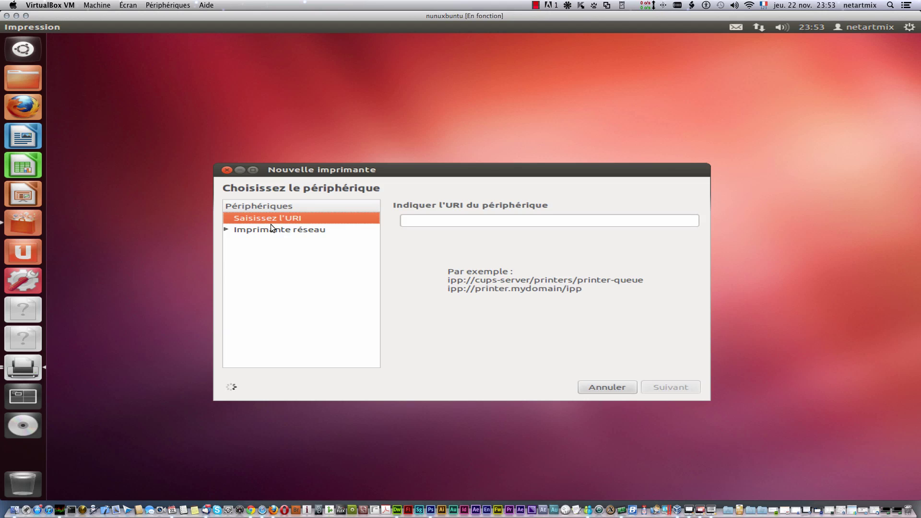
left_click(226, 229)
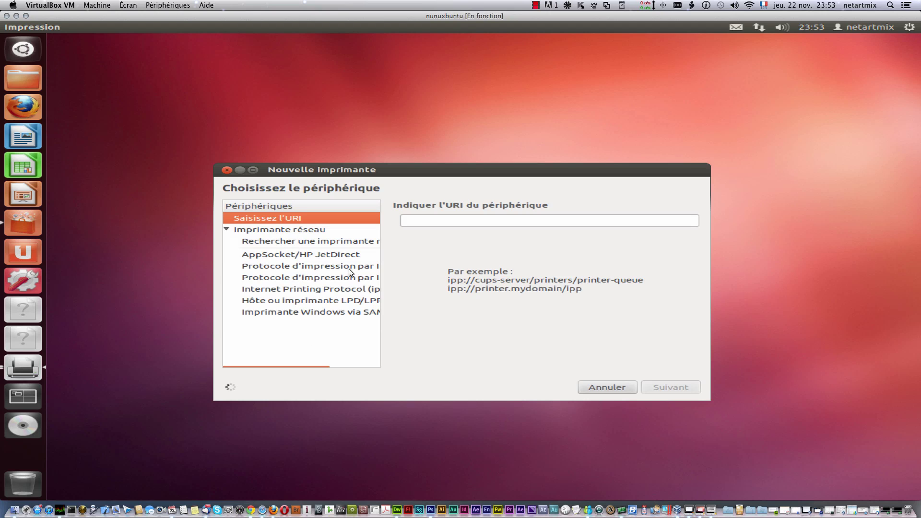
left_click(604, 387)
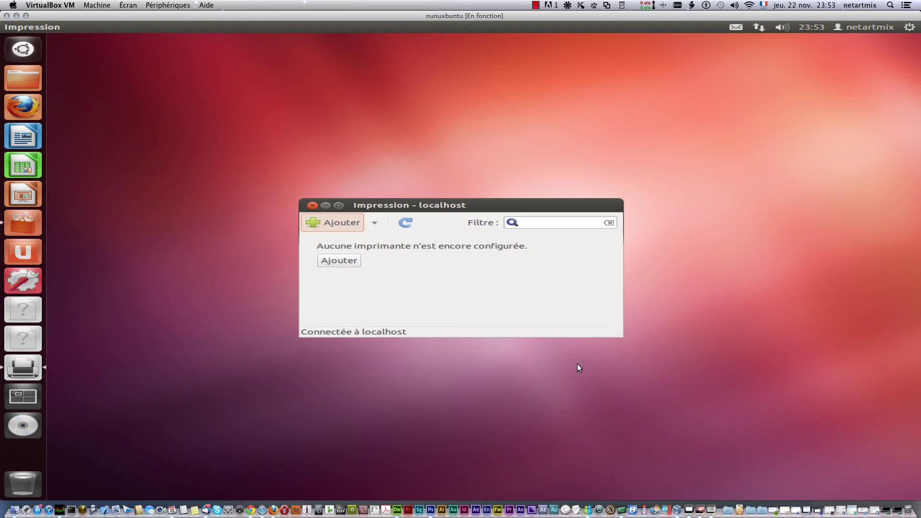
left_click(313, 206)
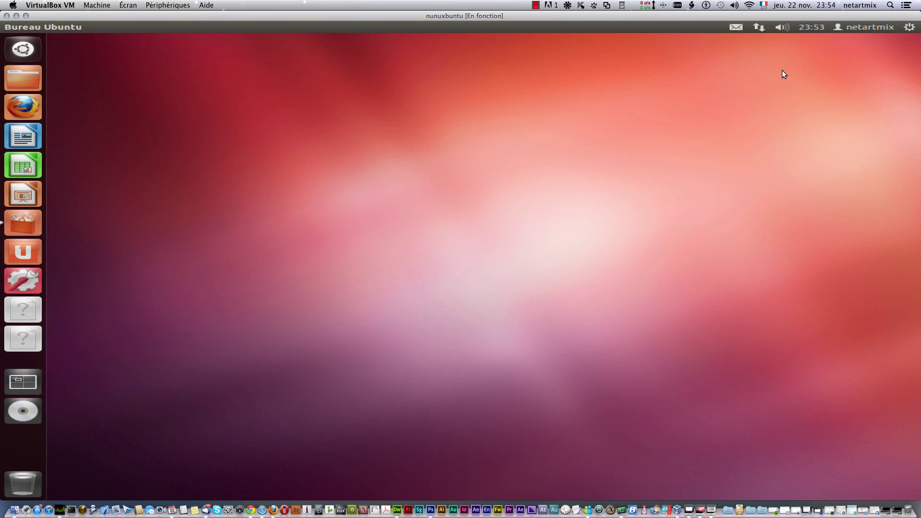
Step: Open the 438 available updates, read an update's changelog, and open the Paramètres update settings
left_click(910, 27)
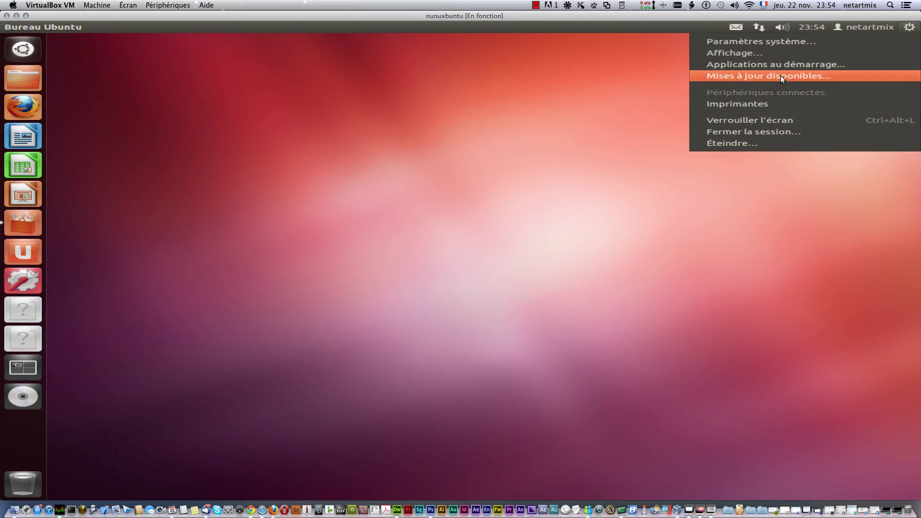
left_click(781, 76)
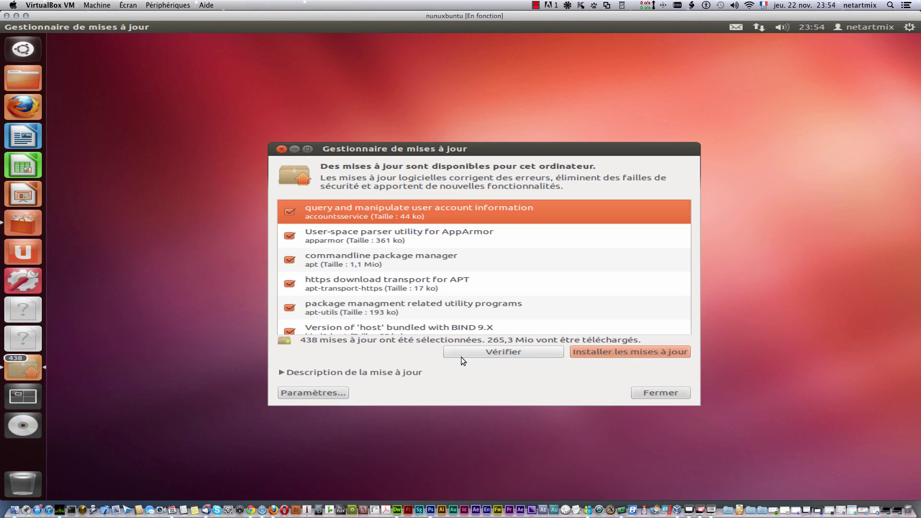
left_click(280, 372)
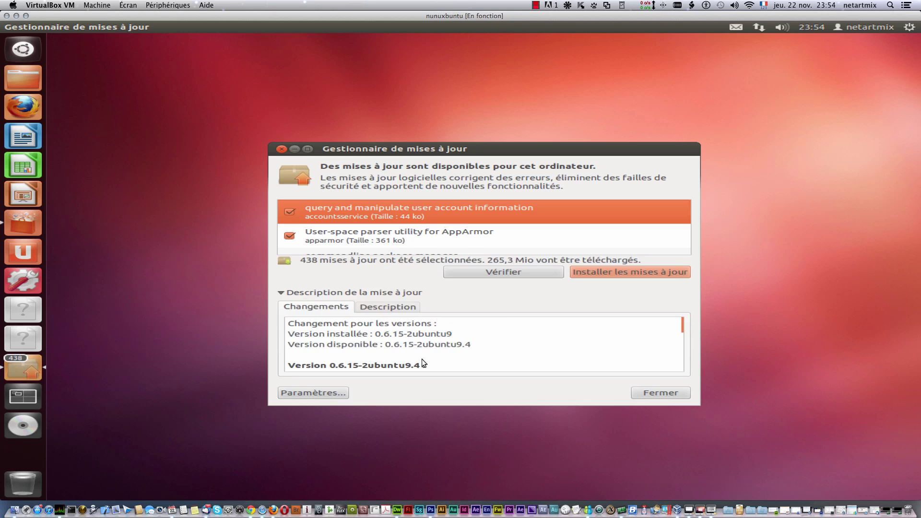
scroll(416, 353, "down", 5)
scroll(416, 355, "down", 15)
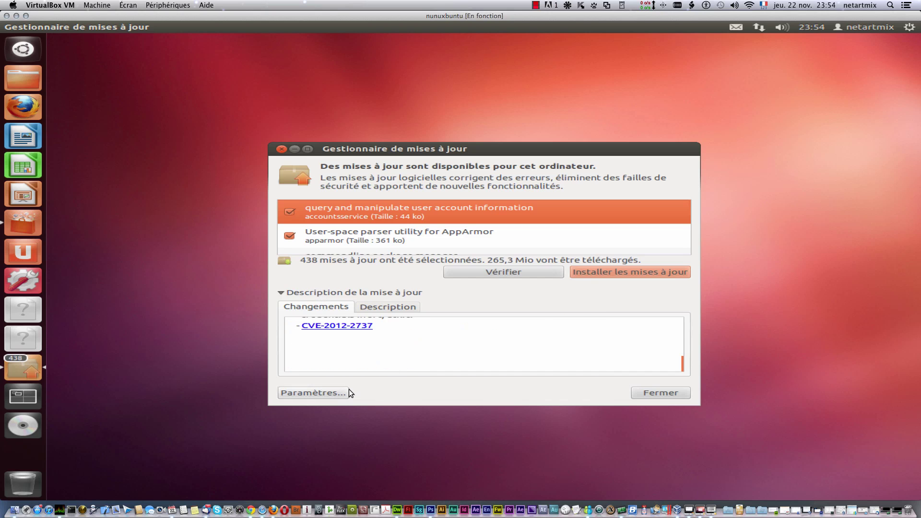
left_click(337, 392)
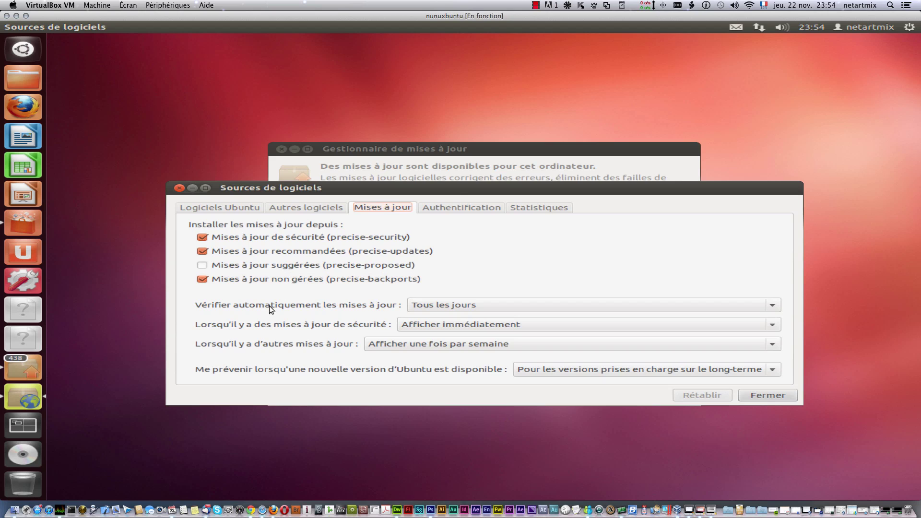
Step: Review the update frequency and security dropdowns, keeping daily checks and immediate security updates
left_click(497, 305)
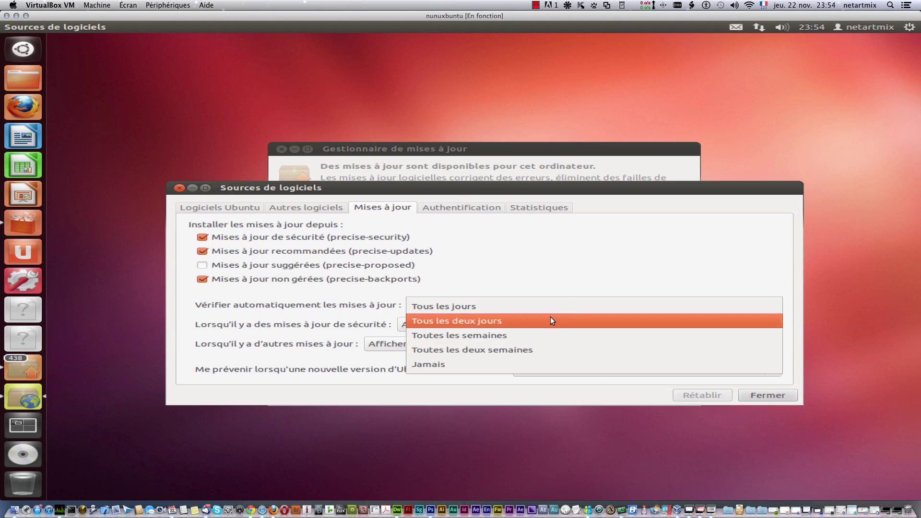
left_click(574, 271)
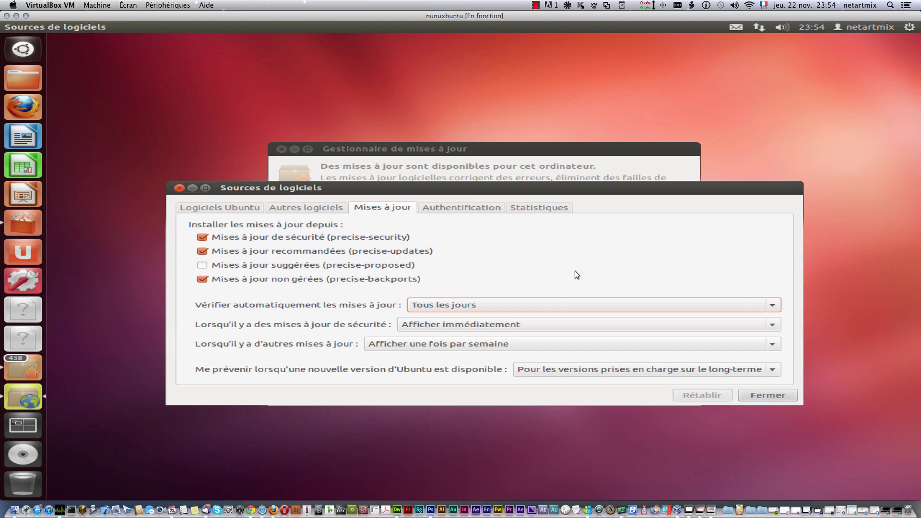
left_click(471, 326)
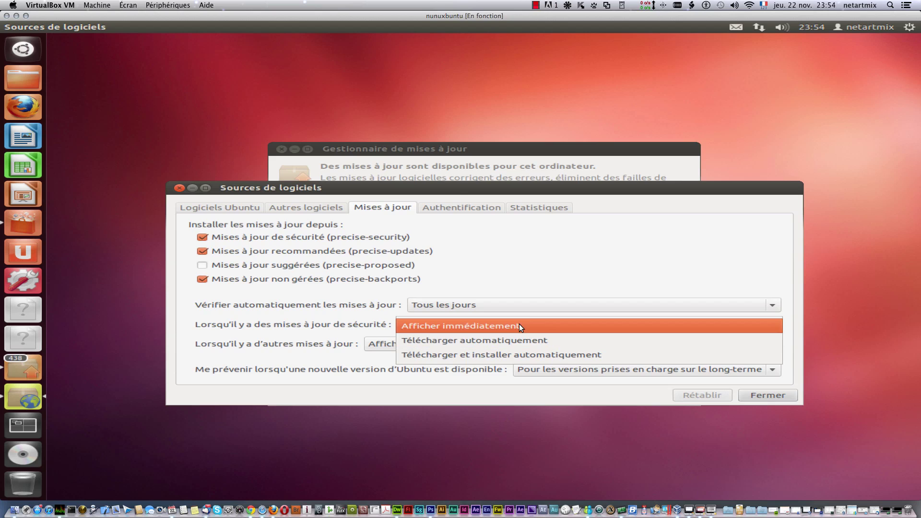
left_click(533, 278)
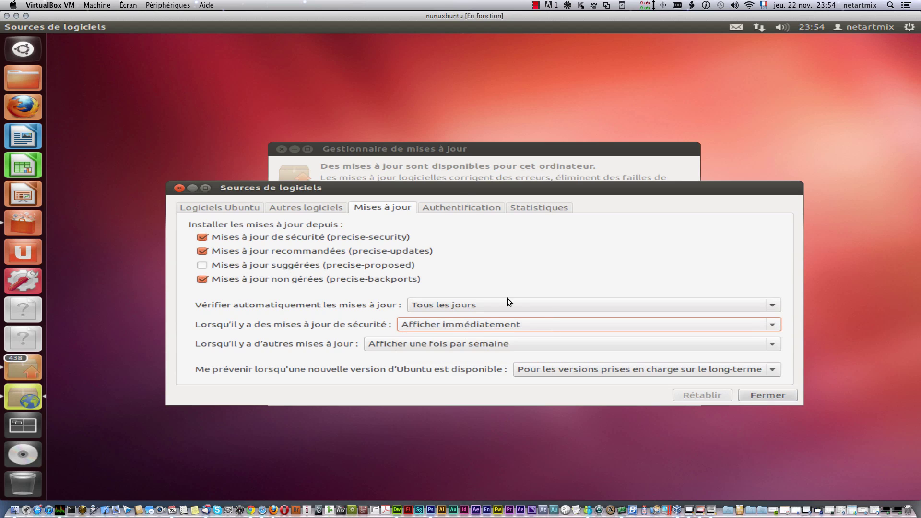
left_click(493, 325)
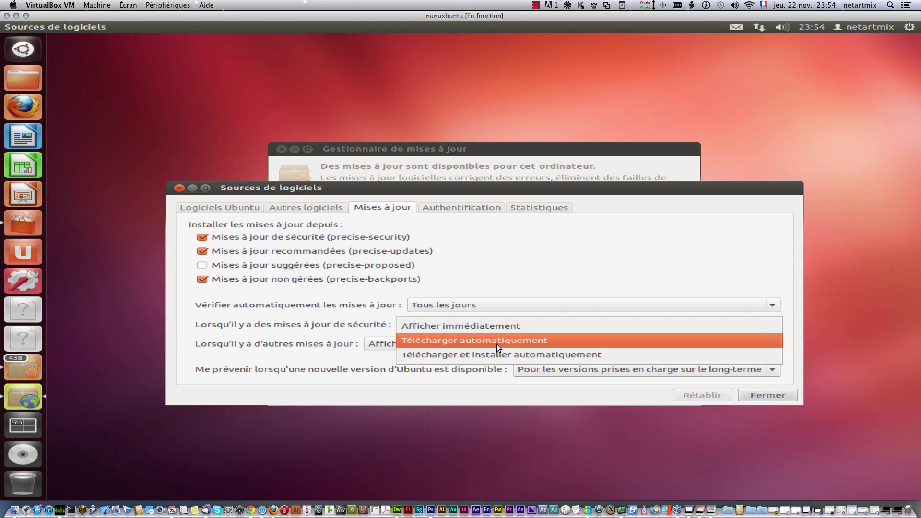
left_click(500, 283)
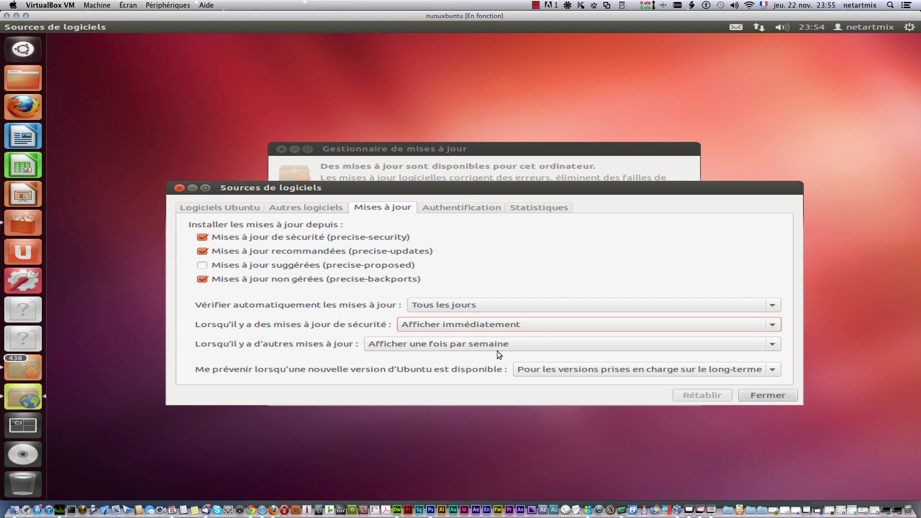
left_click(751, 395)
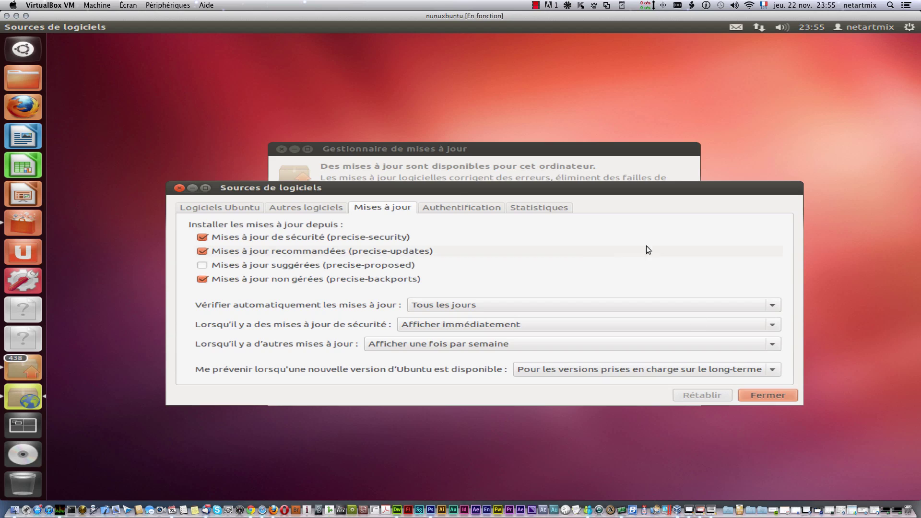
Step: View the Authentification, Statistiques and Autres logiciels tabs of Software Sources
left_click(469, 209)
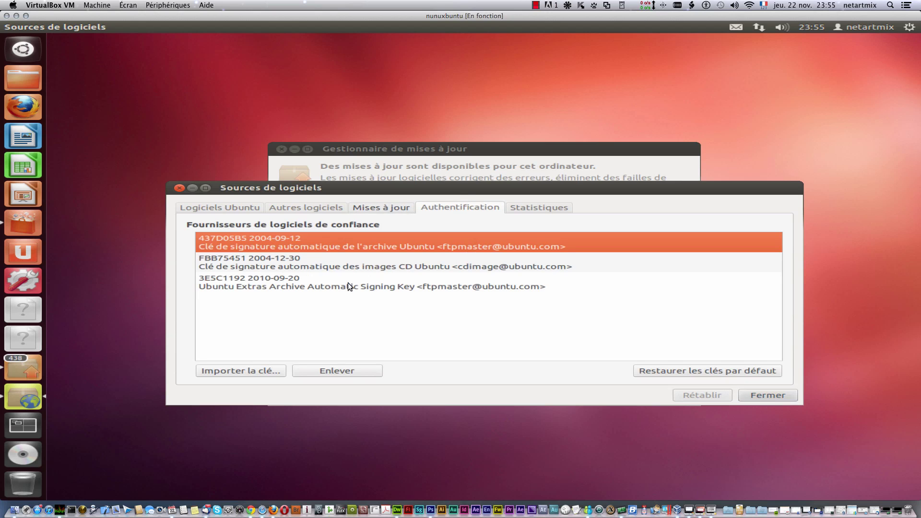
left_click(530, 212)
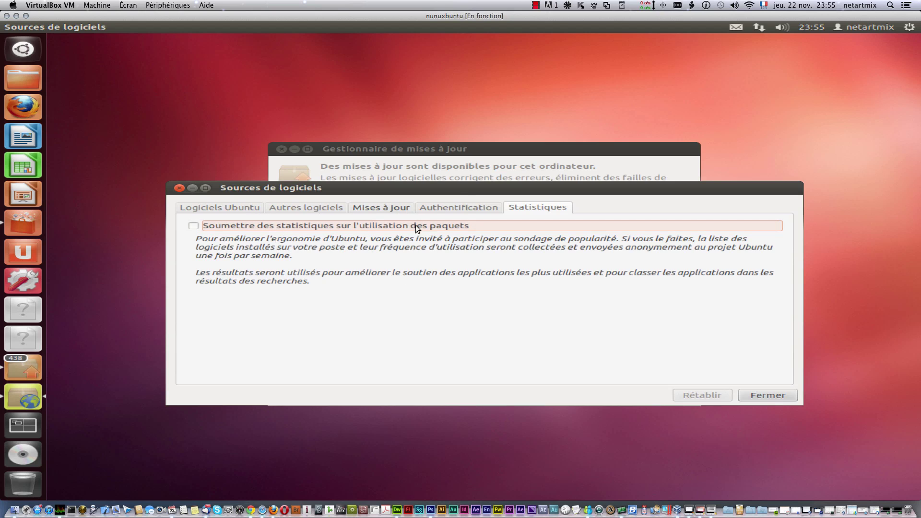
left_click(302, 209)
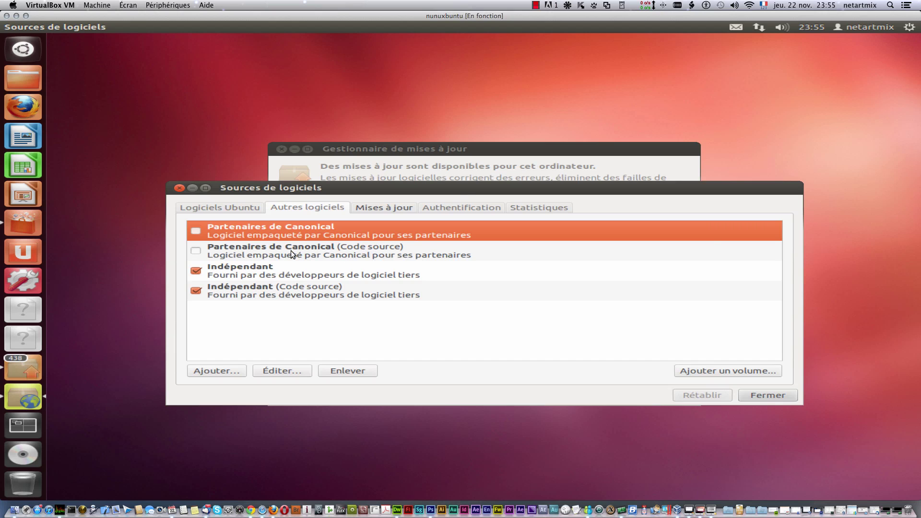
Step: Enable the Canonical partners source code repository, authorizing with the account password
left_click(196, 251)
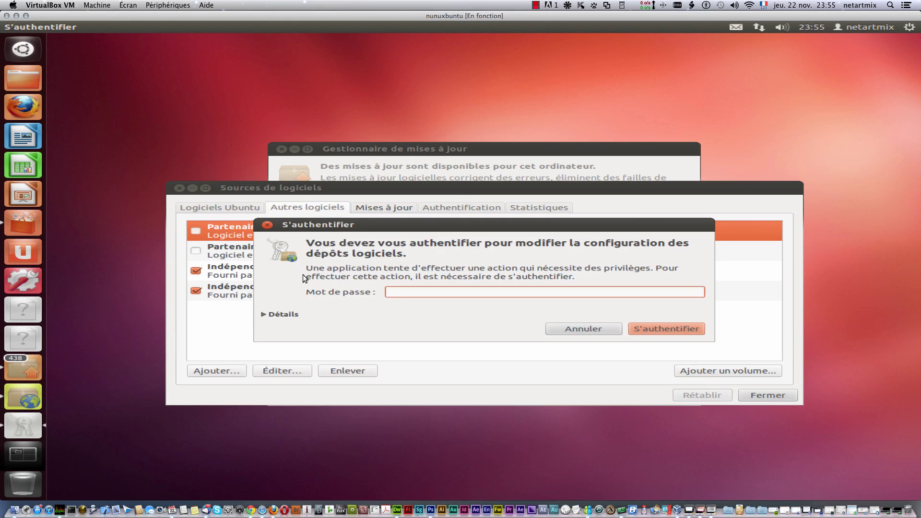
type("••••••••••")
key("Return")
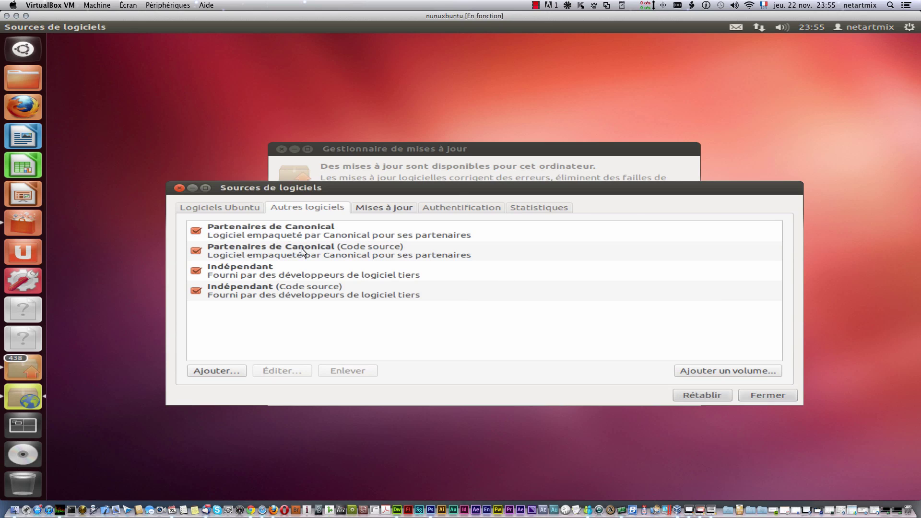
Step: Start adding a new software source, read the APT line explanation, then cancel
left_click(212, 371)
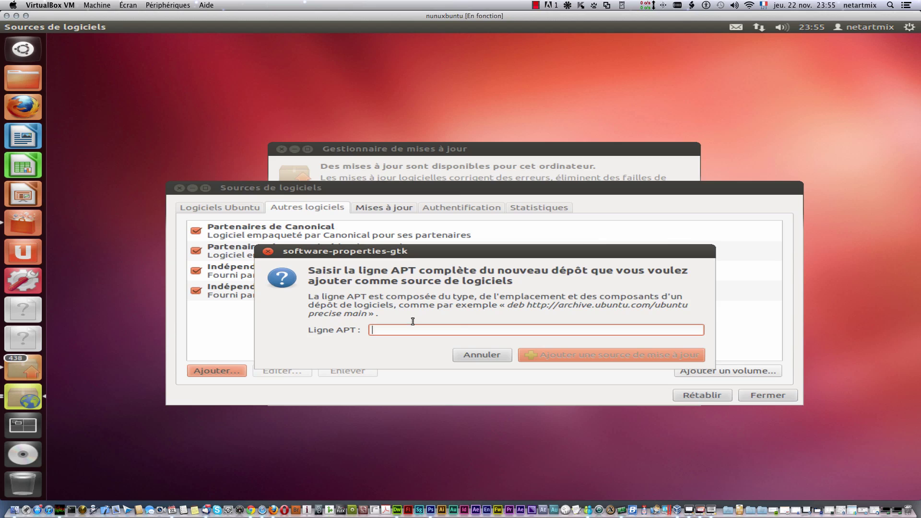
left_click_drag(314, 298, 690, 296)
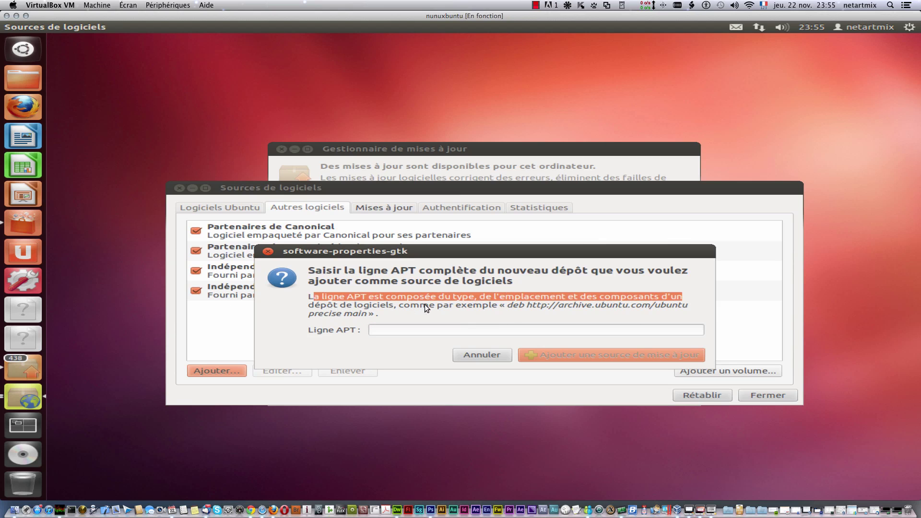
left_click_drag(321, 306, 420, 305)
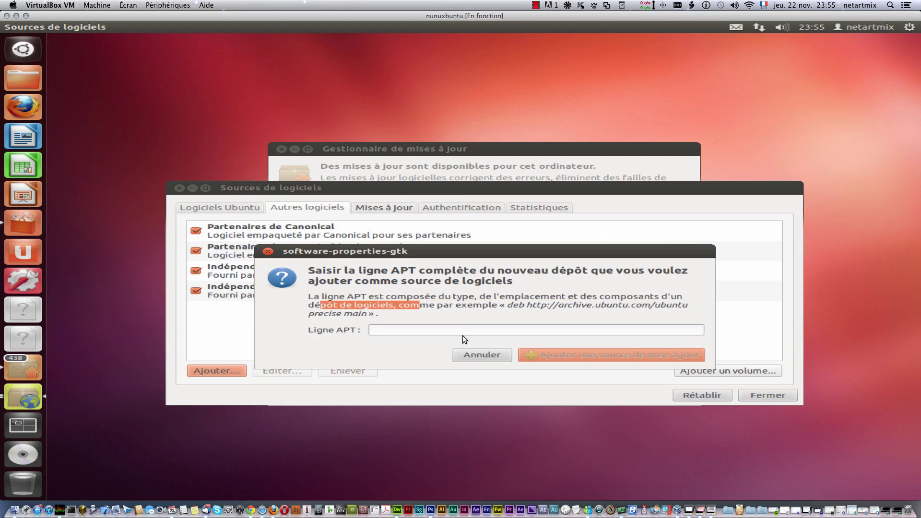
left_click(485, 354)
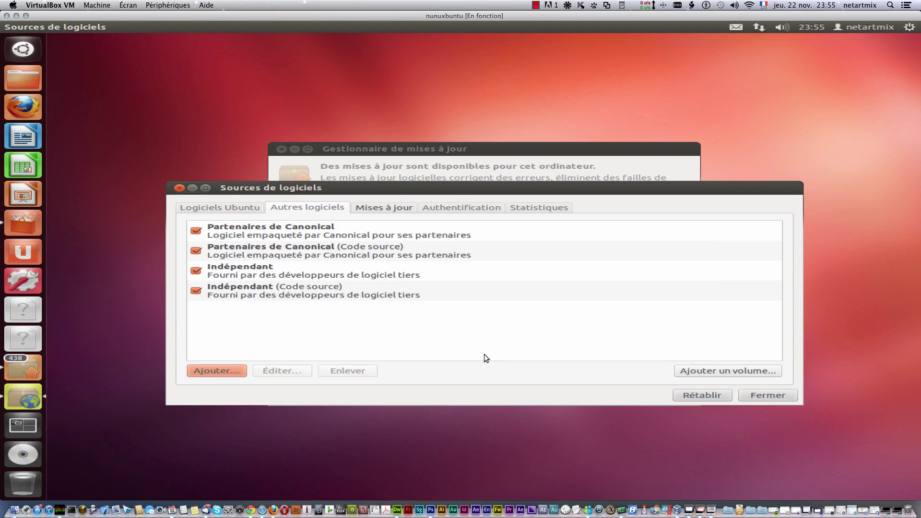
Step: View the official Ubuntu sources, then close Software Sources and the update manager
left_click(209, 207)
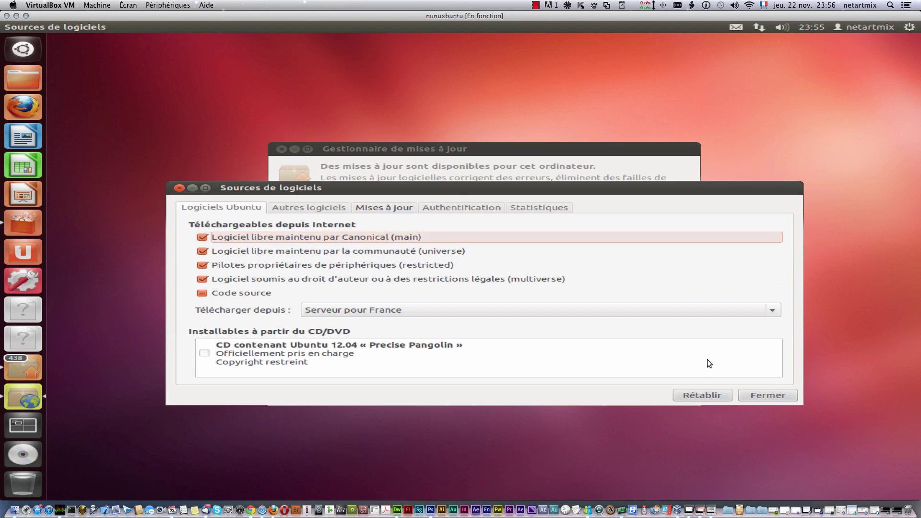
left_click(787, 395)
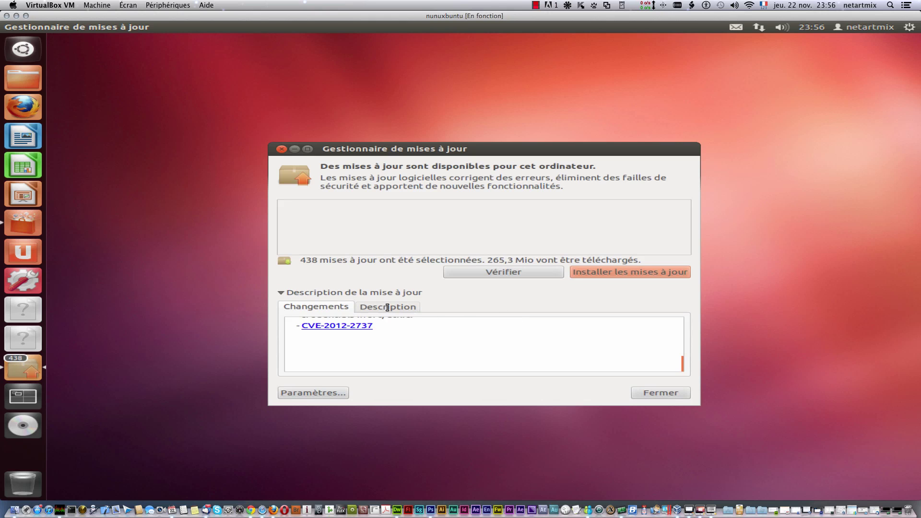
left_click(280, 149)
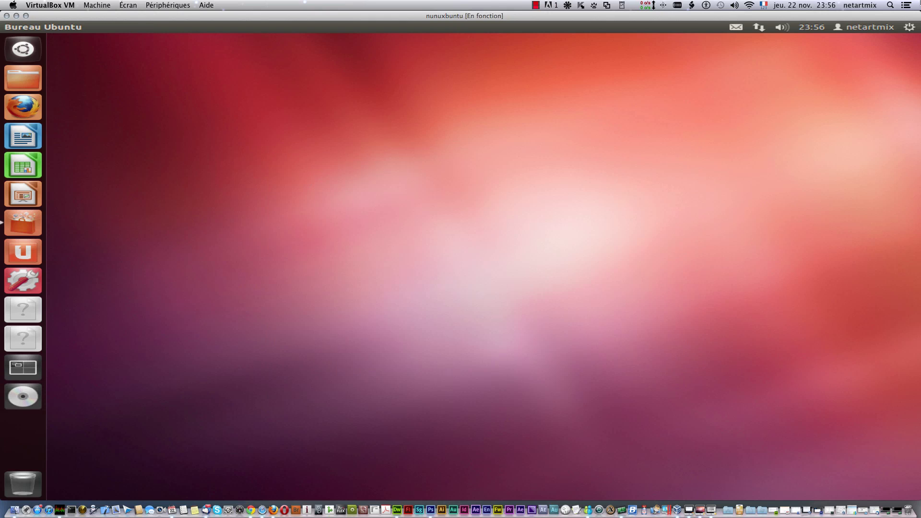
Step: Open Applications au démarrage from the gear menu, showing only the vboxclient entry
left_click(910, 27)
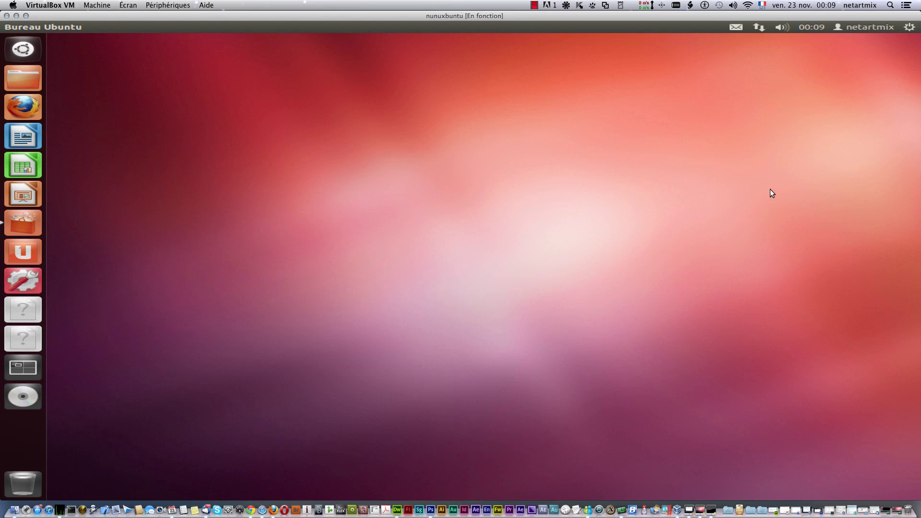
left_click(909, 27)
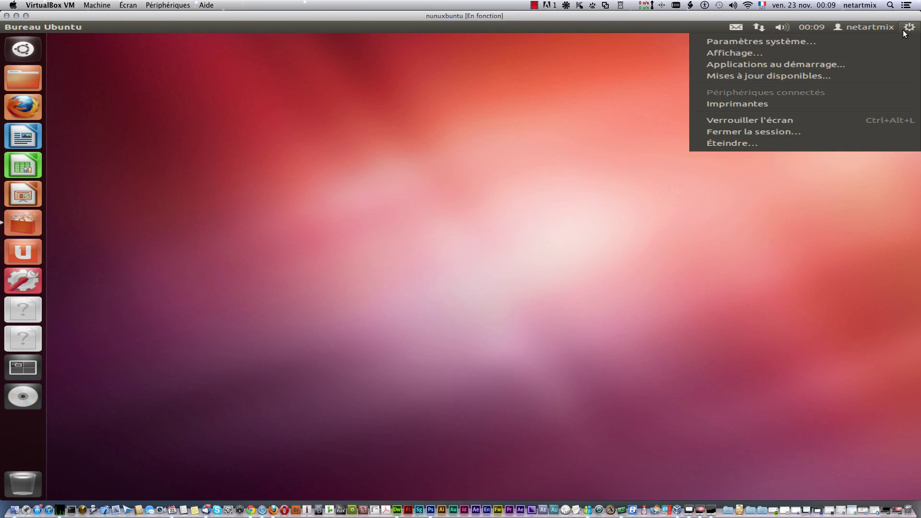
left_click(800, 63)
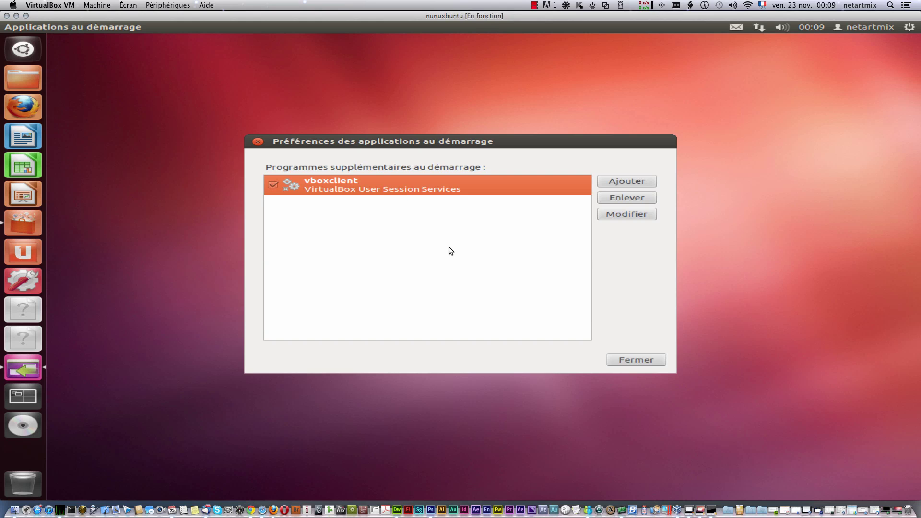
Step: Add a new startup entry named 'libreoffice' with comment 'libreoffice'
left_click(615, 181)
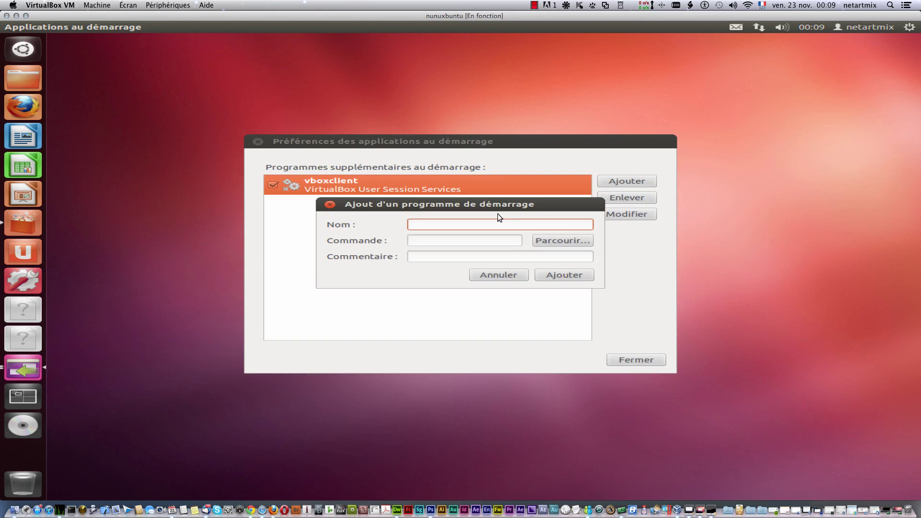
type("ford")
key("BackSpace")
key("BackSpace")
key("BackSpace")
key("BackSpace")
type("libreoffice")
left_click_drag(466, 223, 366, 226)
left_click(440, 259)
type("l")
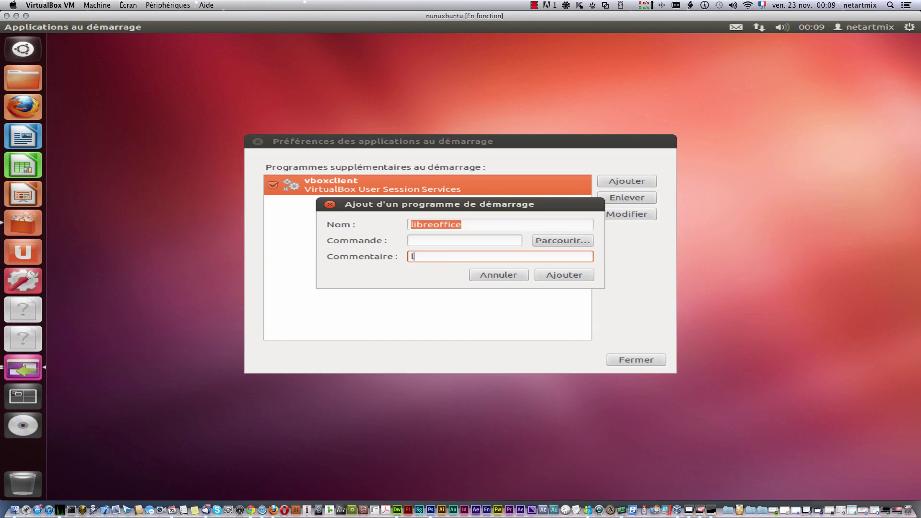
type("ibreoffice")
Step: Open the command file chooser, then search the Dash for 'ter' to find a terminal
left_click(570, 241)
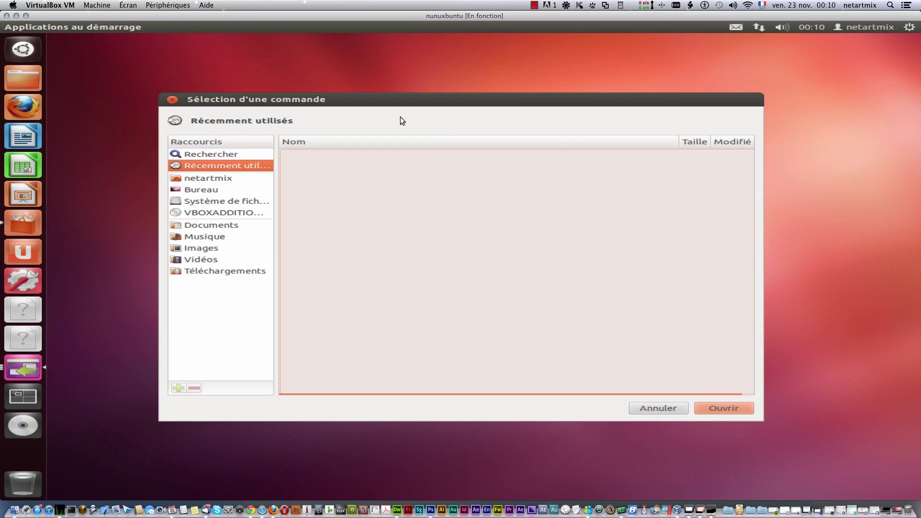
left_click_drag(332, 103, 386, 102)
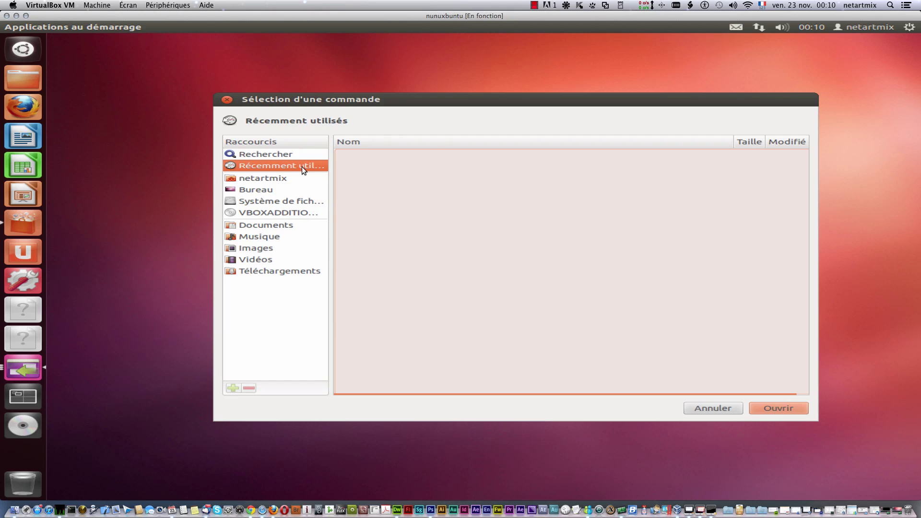
left_click(37, 47)
type("ter")
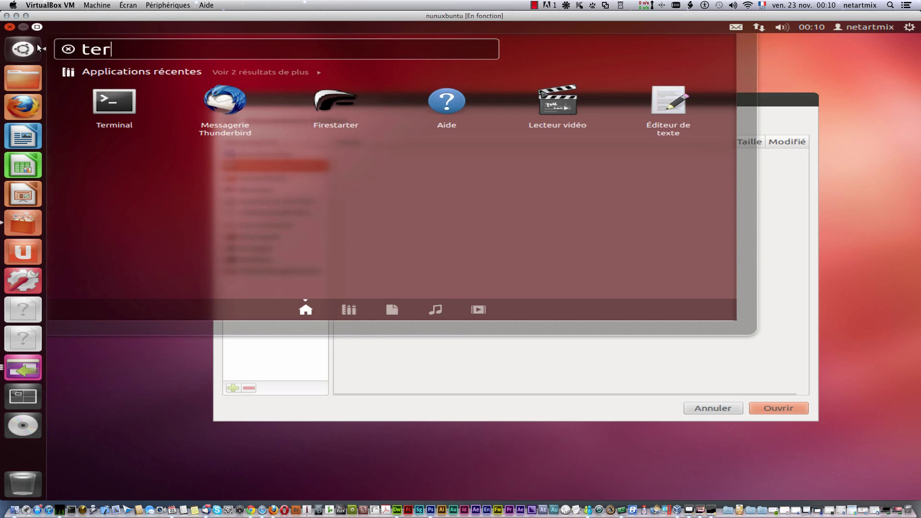
Step: Test the libreoffice command in Terminal, then close LibreOffice and the terminal
left_click(110, 99)
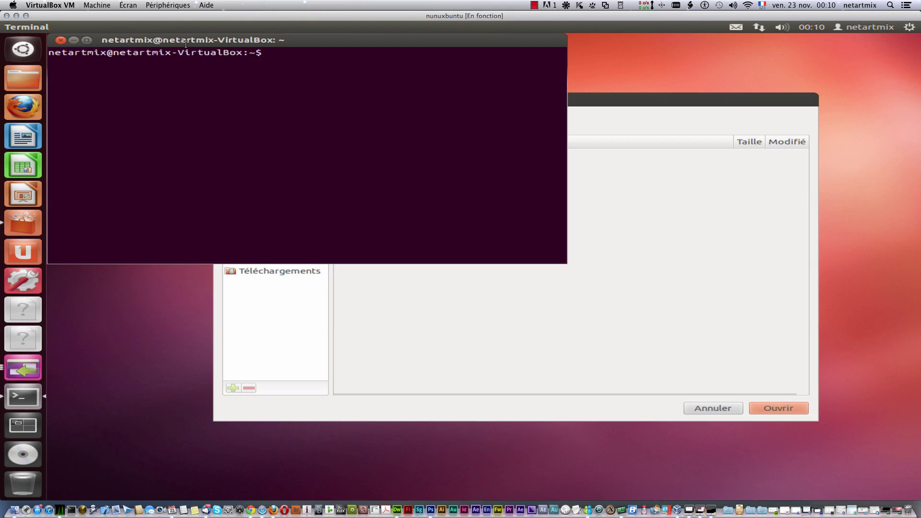
left_click_drag(193, 44, 353, 146)
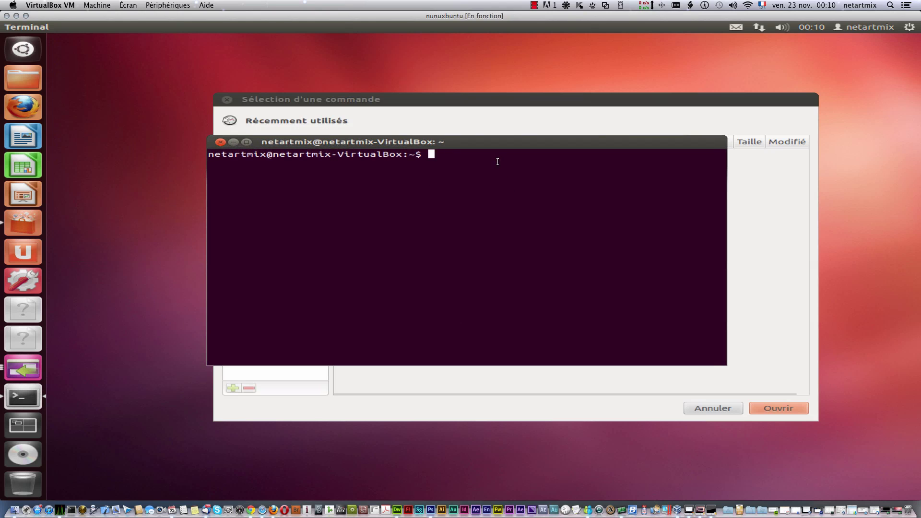
type("libreoffice")
key("Return")
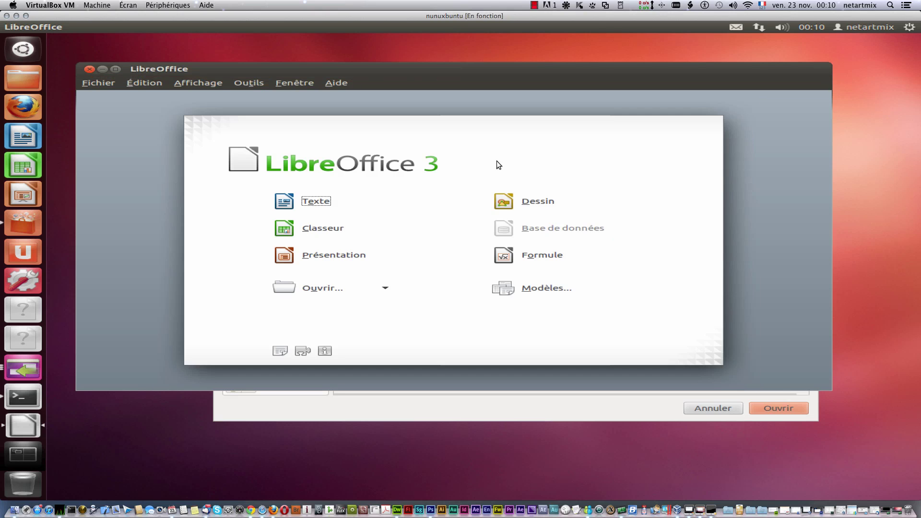
left_click(86, 69)
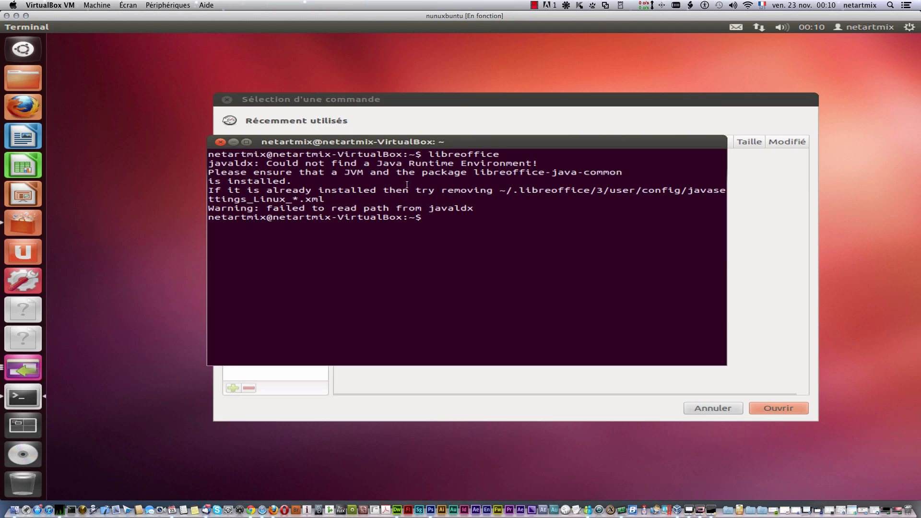
left_click(220, 142)
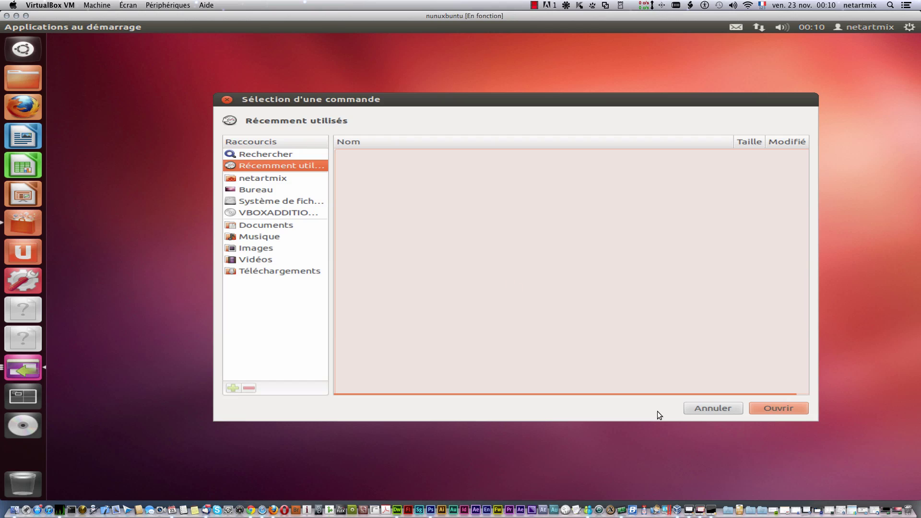
Step: Enter 'libreoffice' as the command, save the startup entry, and close the preferences
left_click(701, 408)
left_click(449, 240)
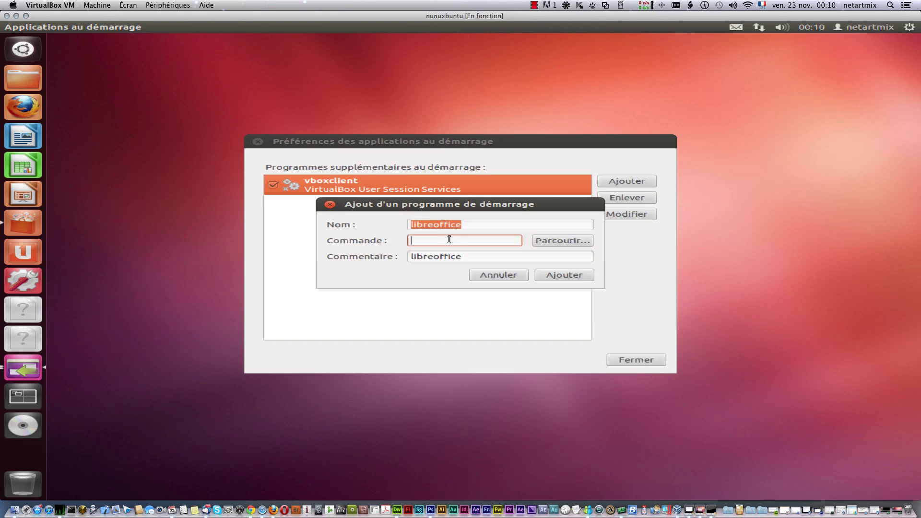
type("libreoffice")
left_click(571, 275)
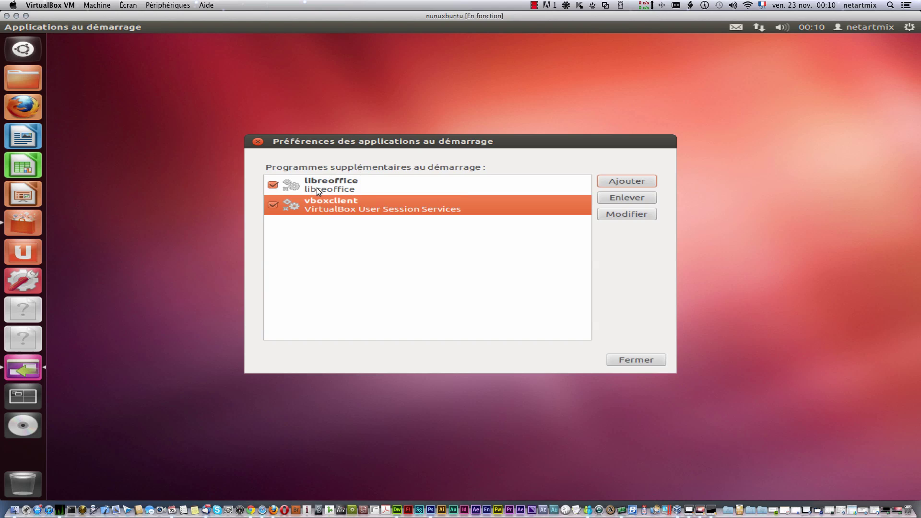
left_click(630, 360)
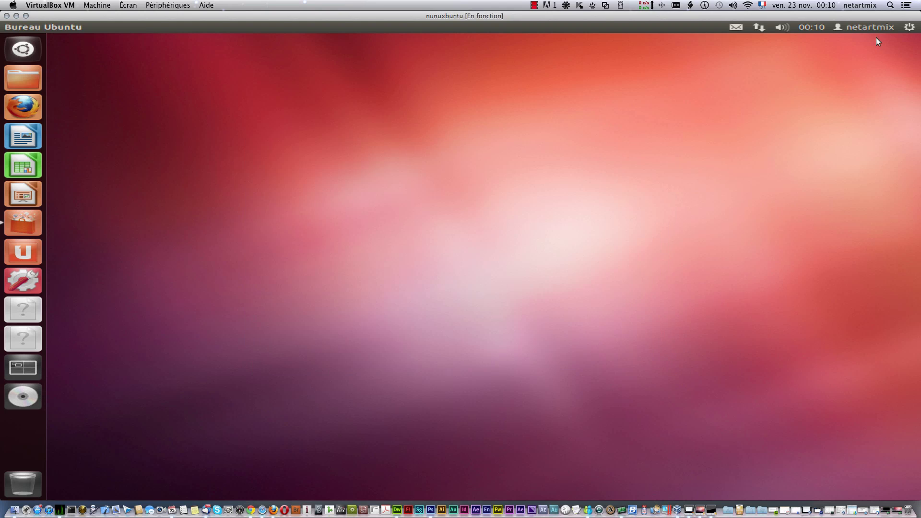
Step: Restart the machine, log back in with the password, and close the auto-launched LibreOffice Start Center
left_click(916, 28)
left_click(777, 144)
left_click(664, 300)
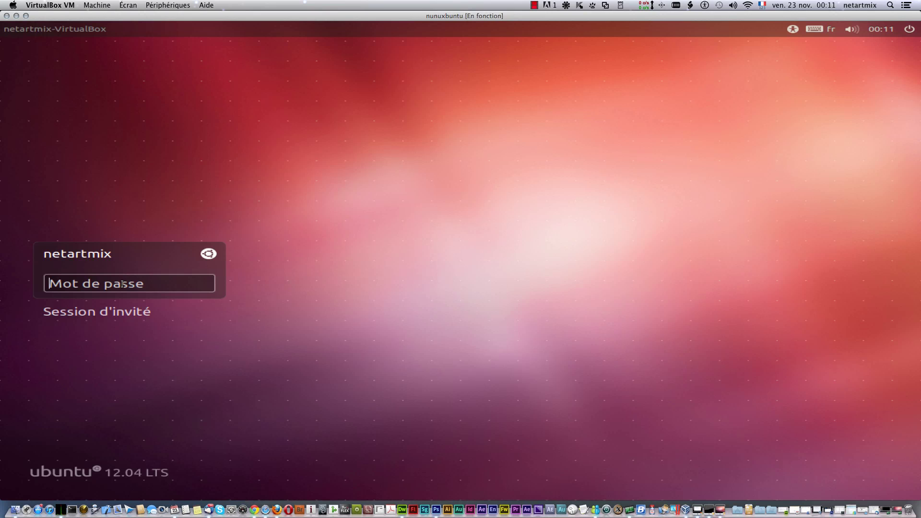
type("••••••••••")
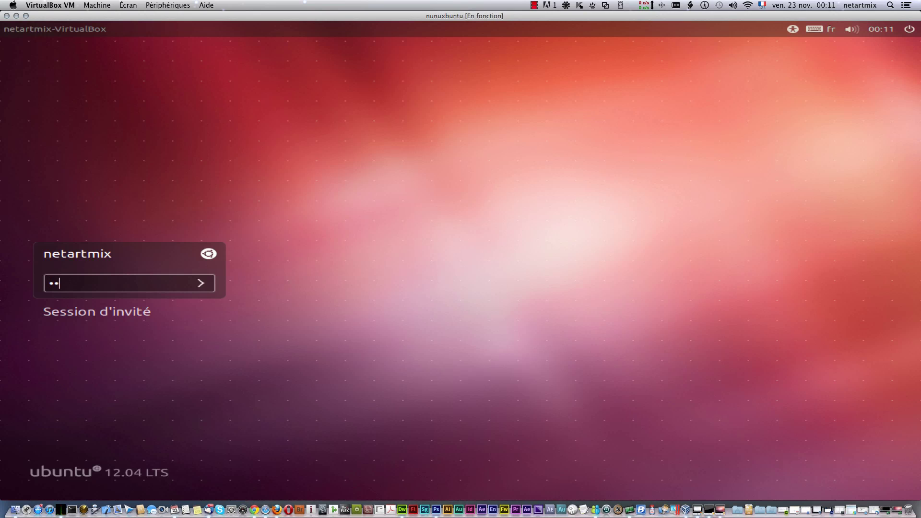
key("Return")
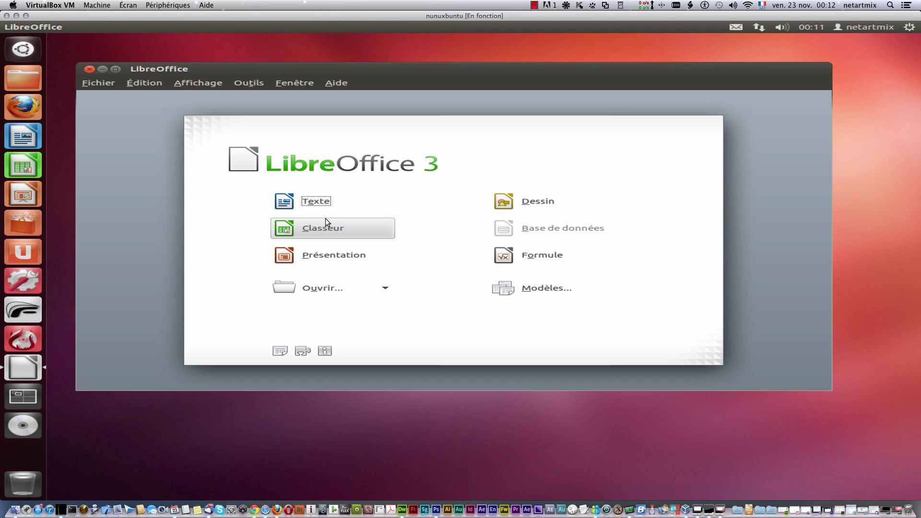
left_click(88, 68)
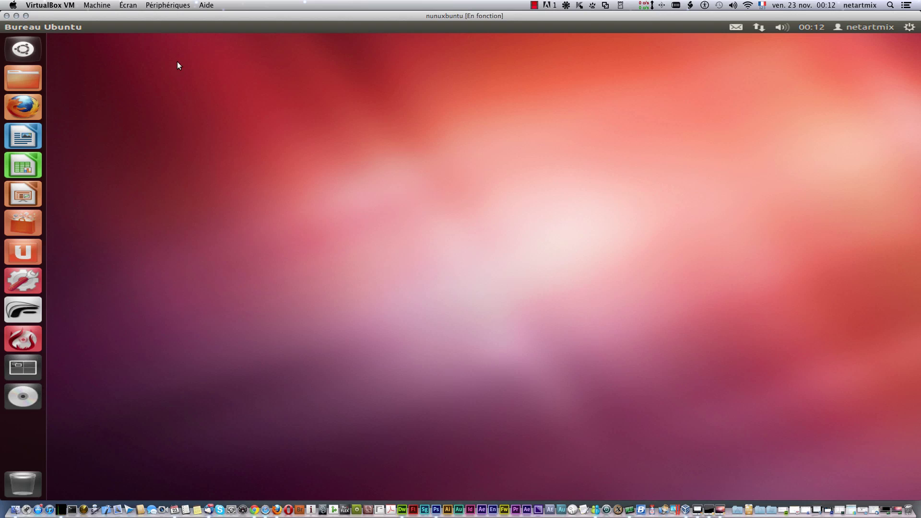
Step: Delete the libreoffice entry from Applications au démarrage, leaving vboxclient, and close the window
left_click(908, 27)
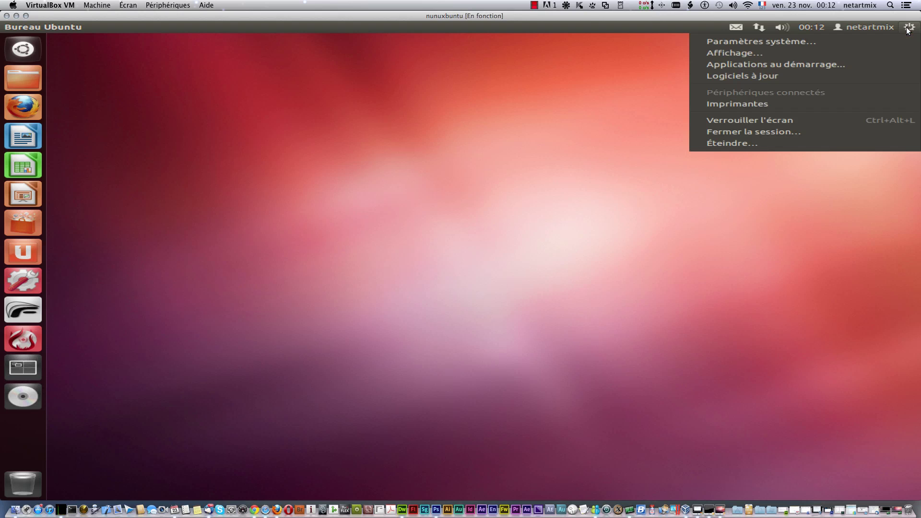
left_click(790, 65)
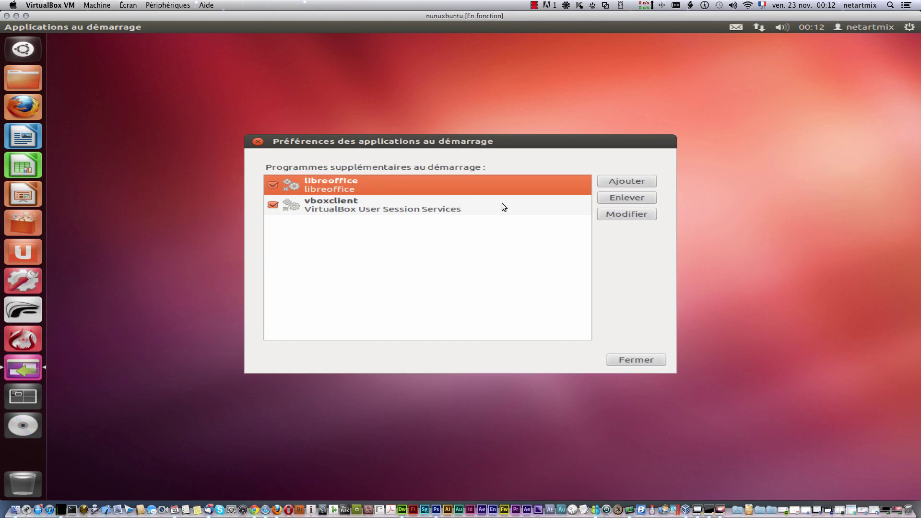
left_click(618, 197)
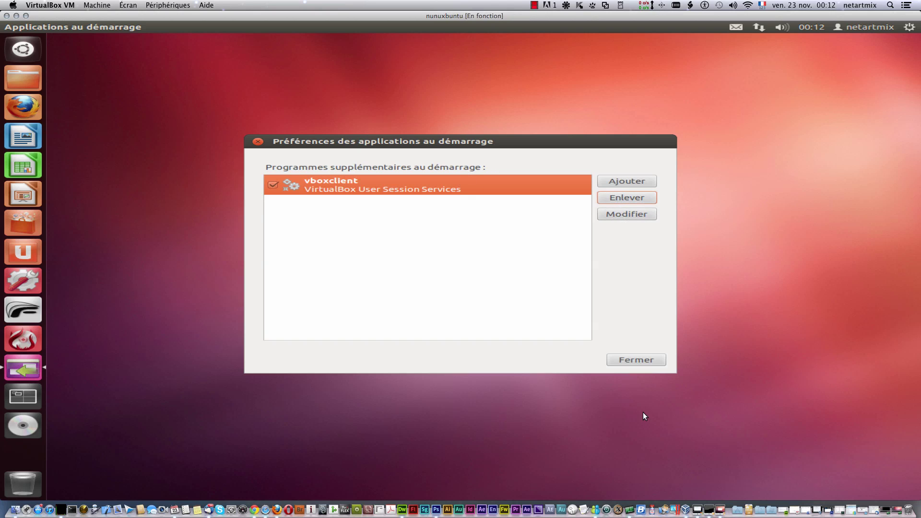
left_click(633, 359)
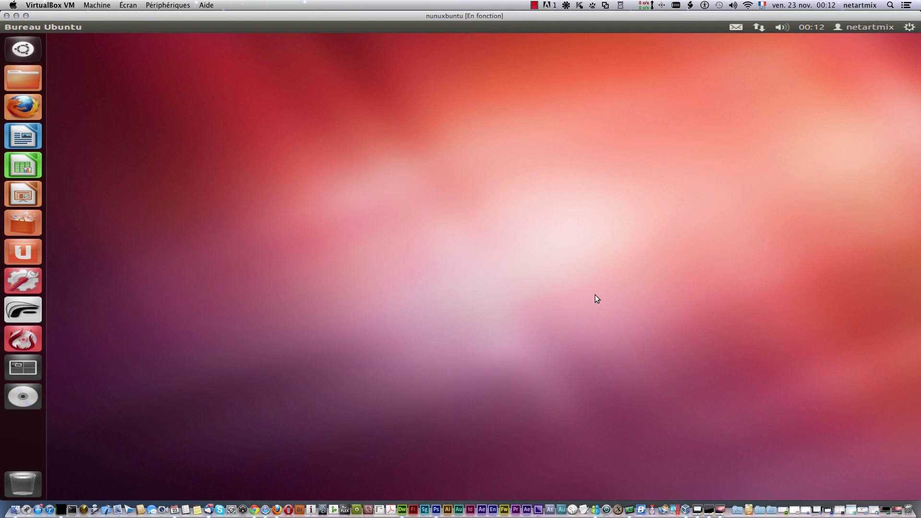
left_click(910, 27)
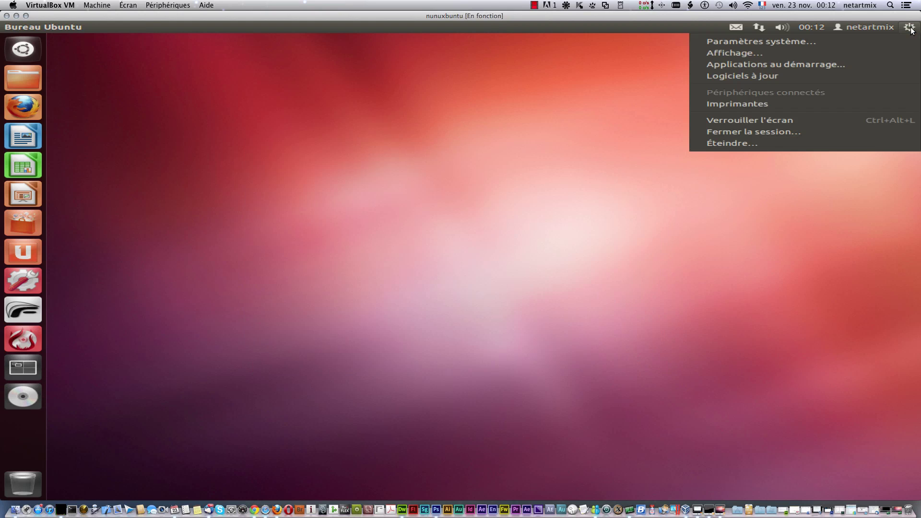
Step: Open Display settings and review the 1280 x 960 resolution and rotation options without changing them
left_click(796, 56)
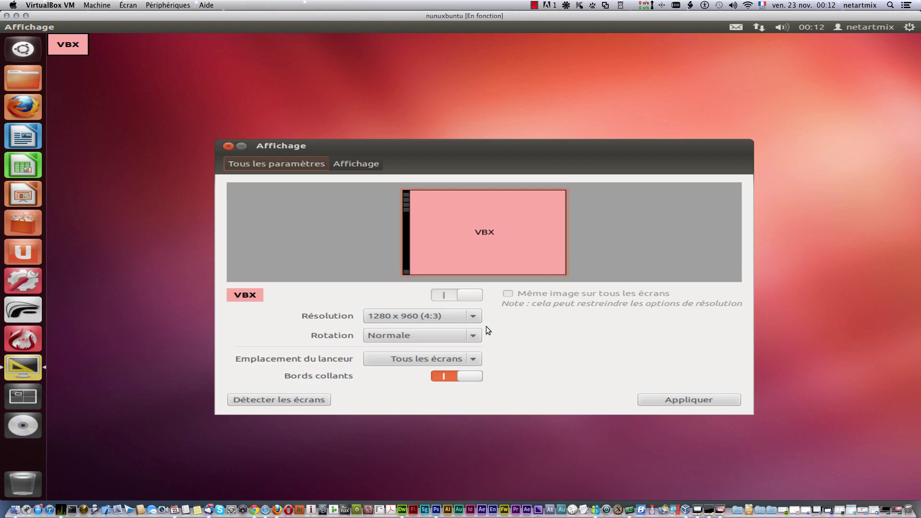
left_click(474, 315)
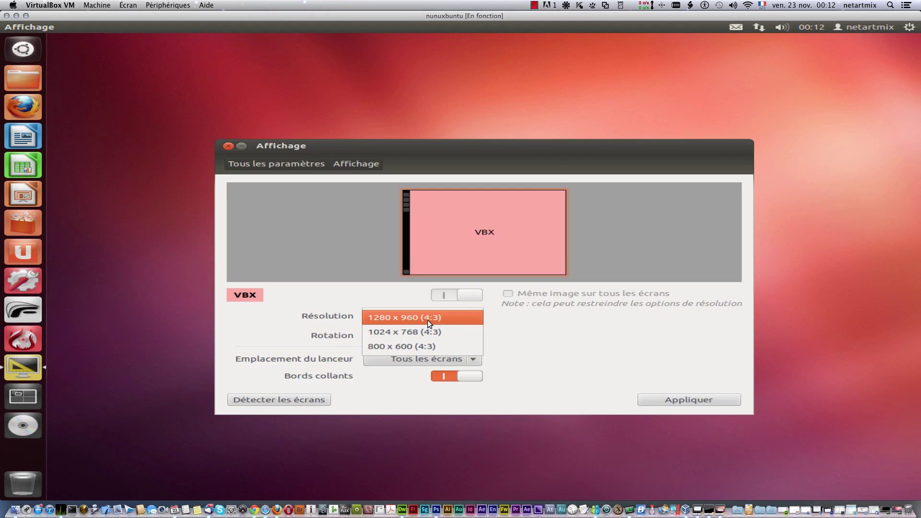
left_click(515, 330)
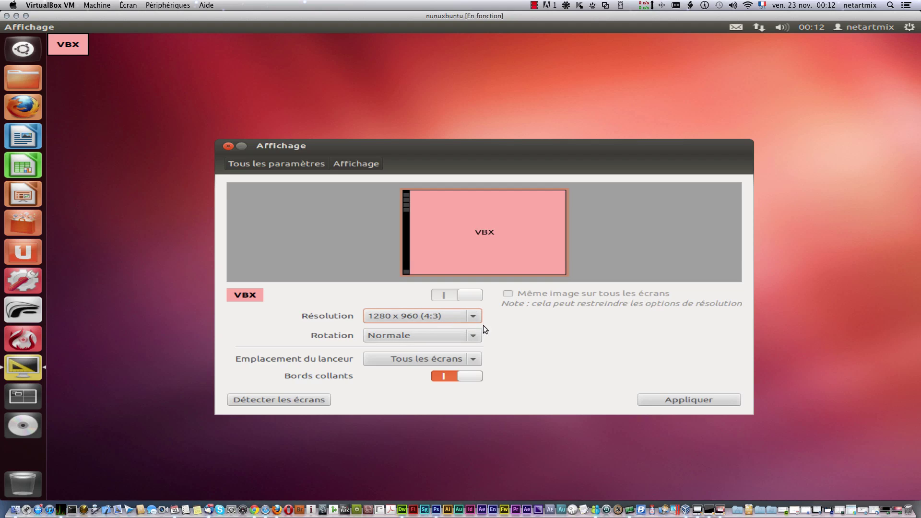
left_click(472, 336)
left_click(520, 332)
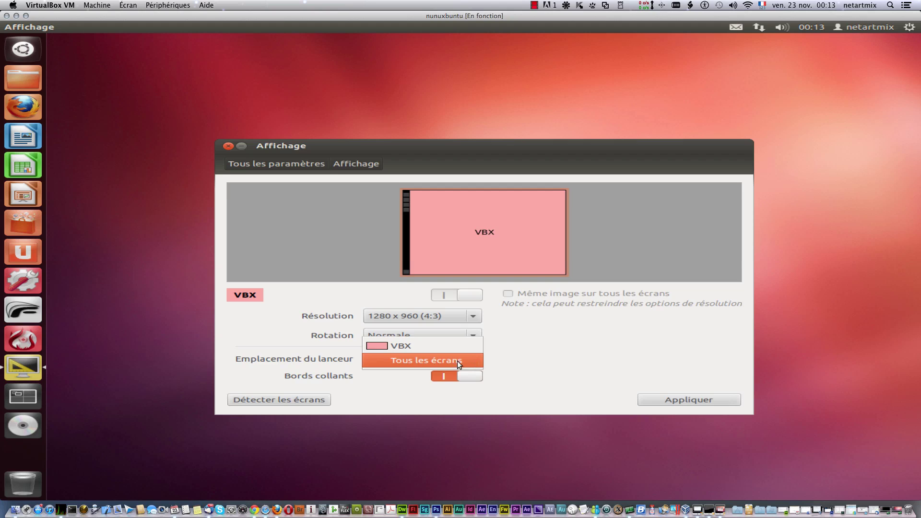
Step: Set the launcher placement to Tous les écrans, detect screens, and close Display settings
left_click(459, 360)
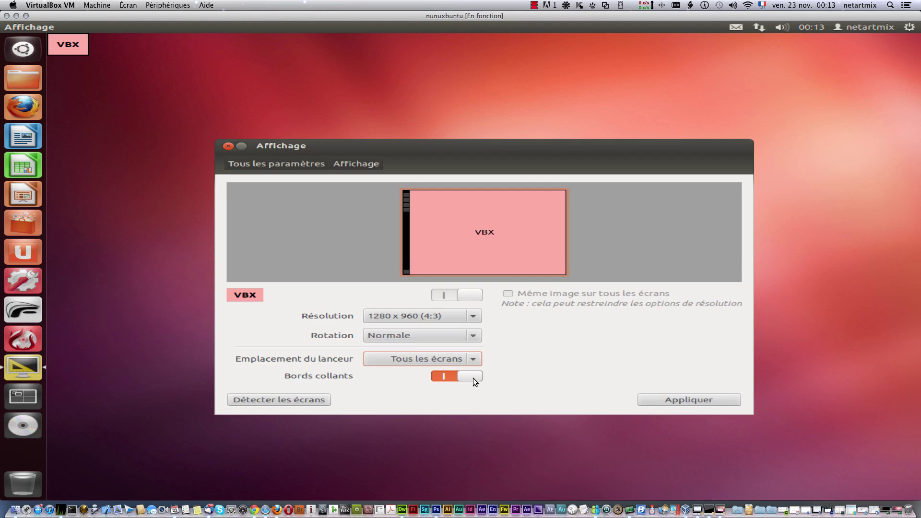
left_click(293, 401)
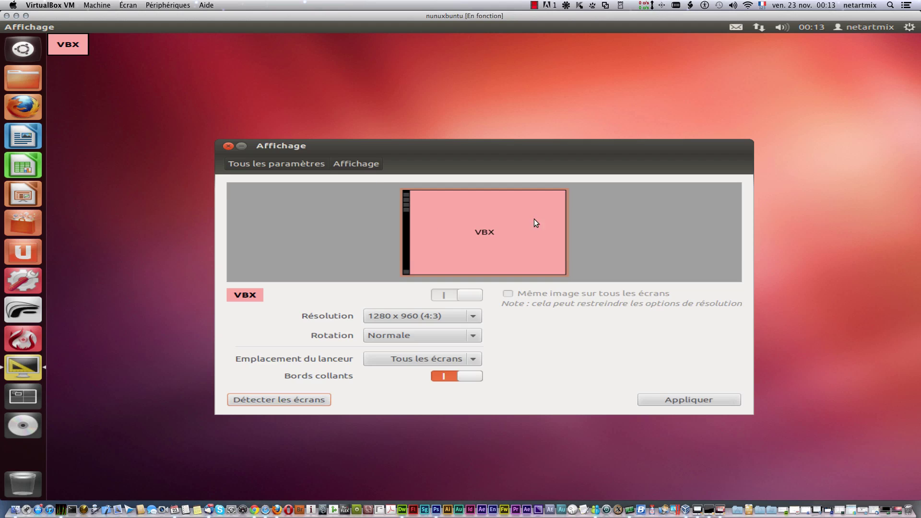
left_click(229, 145)
left_click(911, 31)
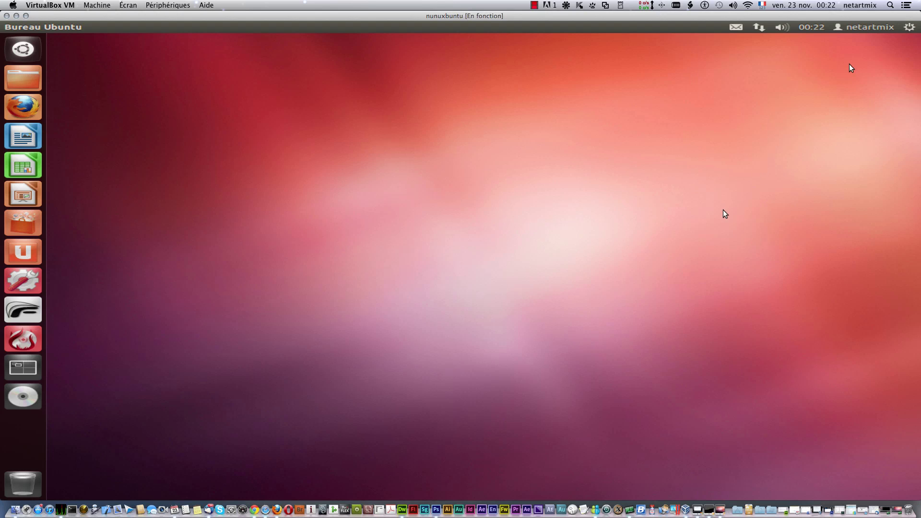
Step: Open Comptes utilisateurs from the system menu
left_click(910, 27)
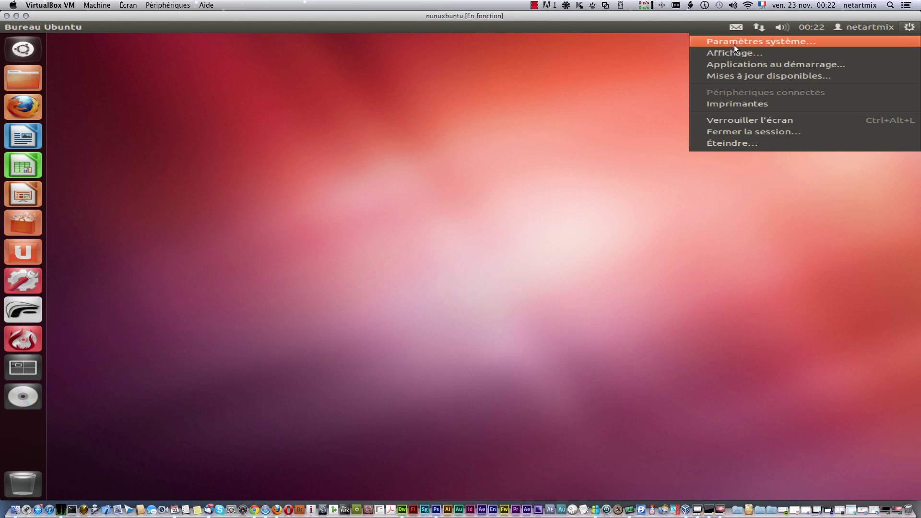
mouse_move(851, 27)
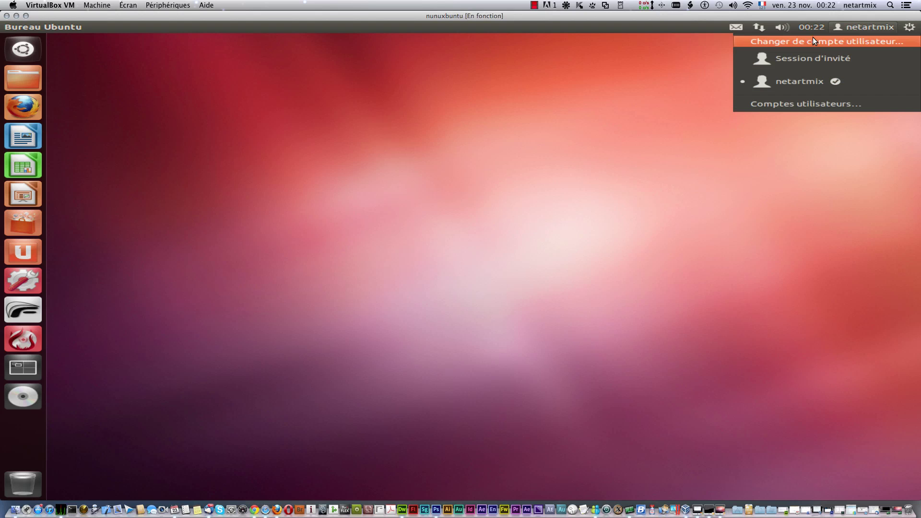
left_click(802, 106)
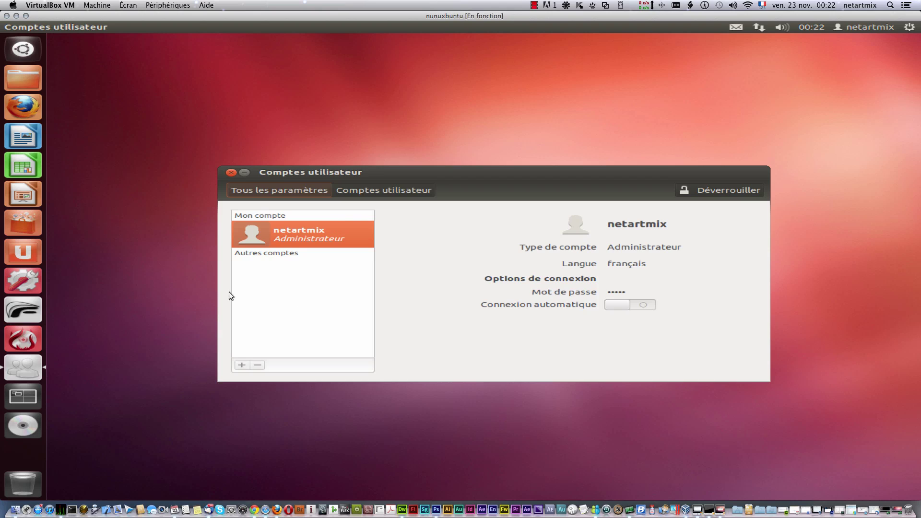
Step: Unlock the accounts settings with the administrator password and switch automatic login off
left_click(704, 190)
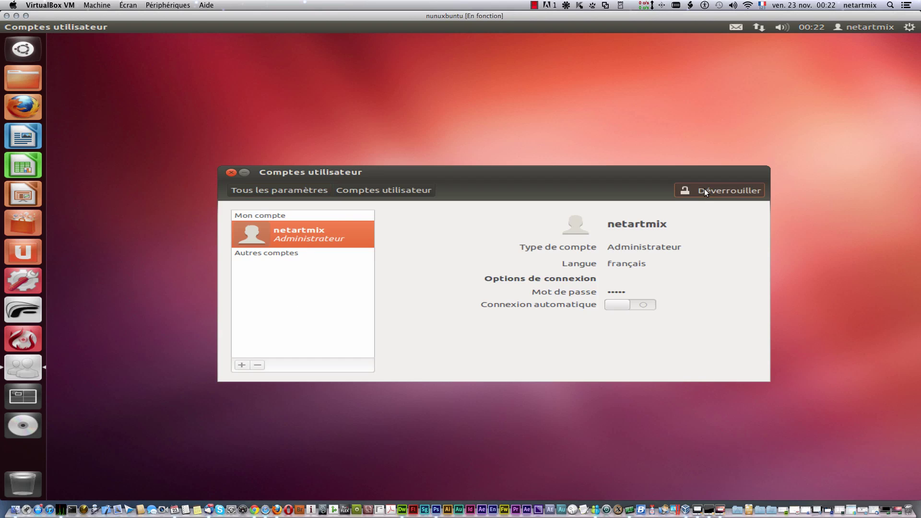
type("••••••••••")
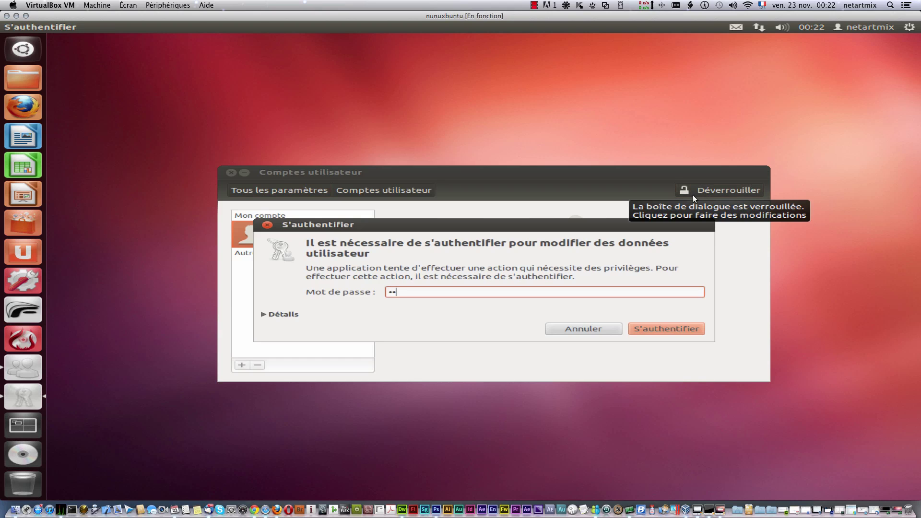
key("Return")
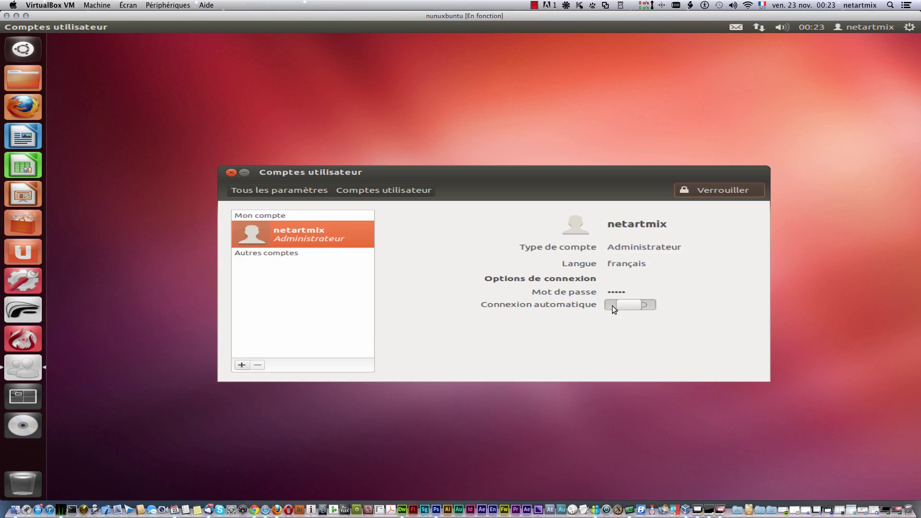
left_click_drag(650, 306, 607, 301)
Step: Create a new Normal account named 'enfant1'
left_click(238, 370)
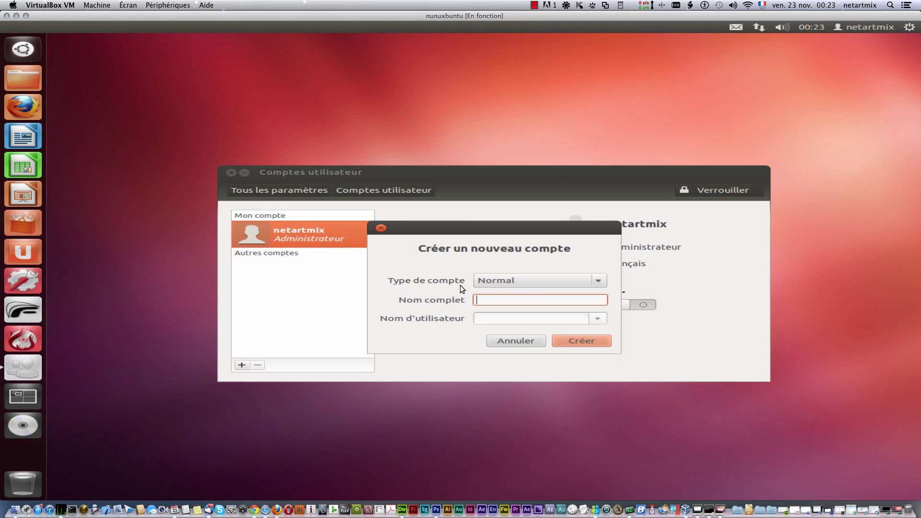
type("e")
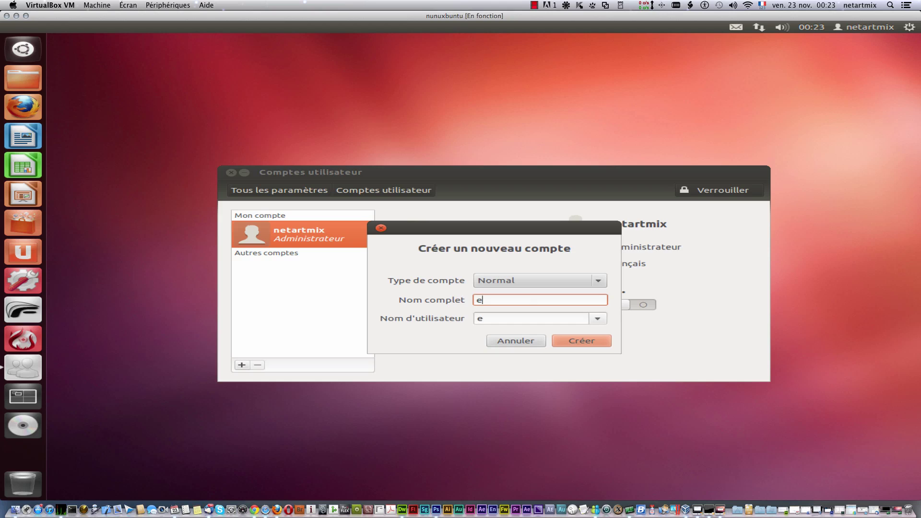
type("nfant1")
left_click(583, 338)
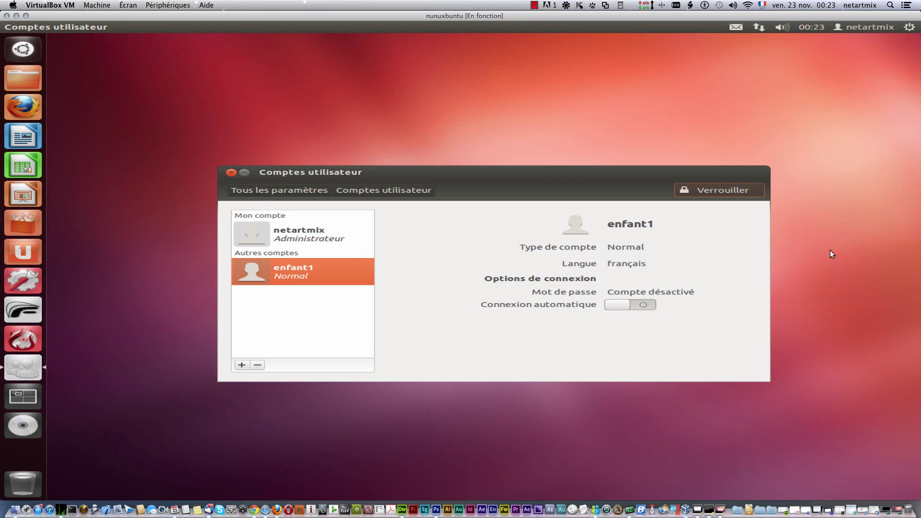
Step: Set and confirm a password for the enfant1 account via Compte désactivé
left_click(674, 292)
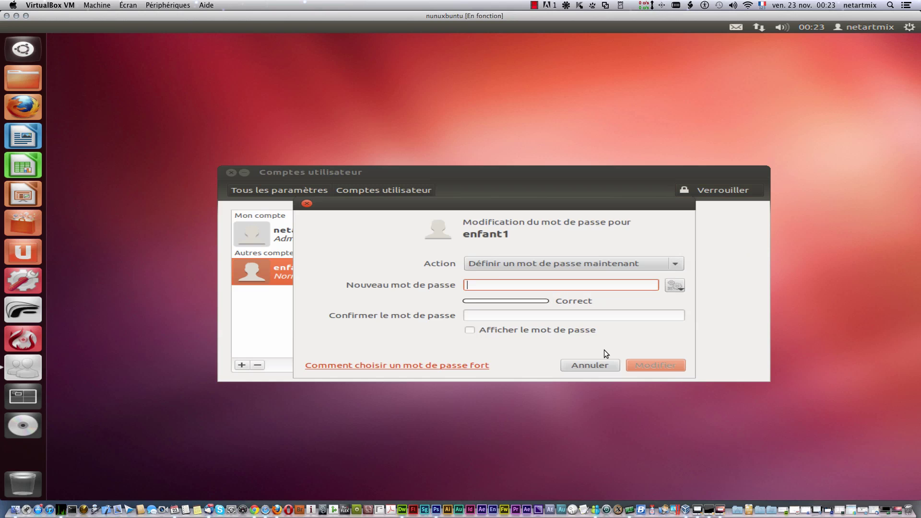
left_click(590, 365)
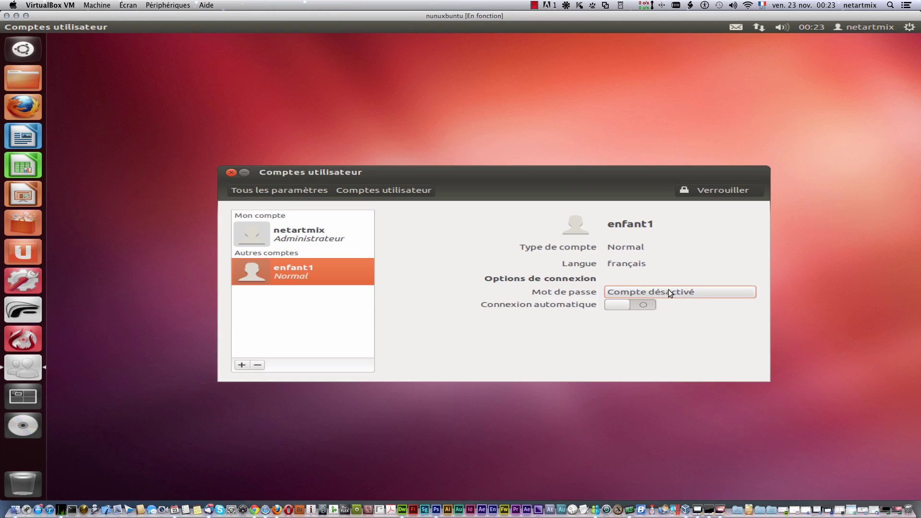
left_click(670, 293)
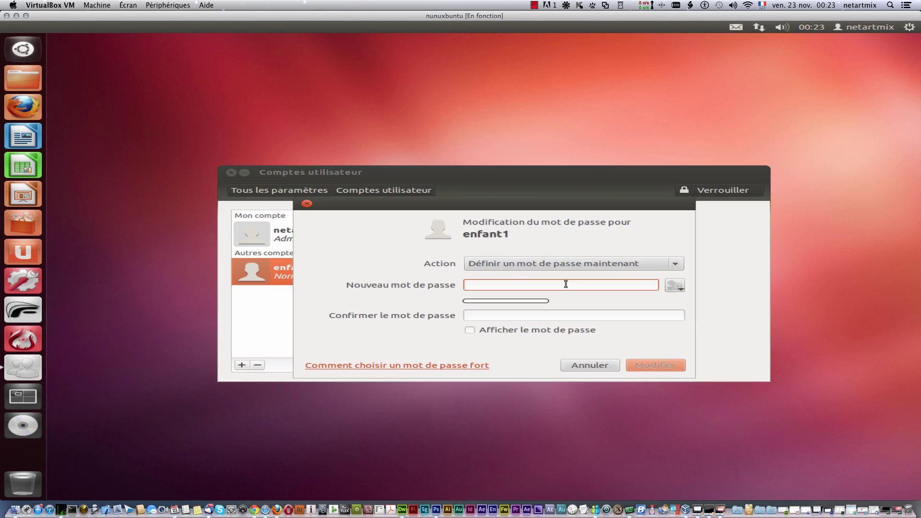
type("••••••")
left_click(517, 318)
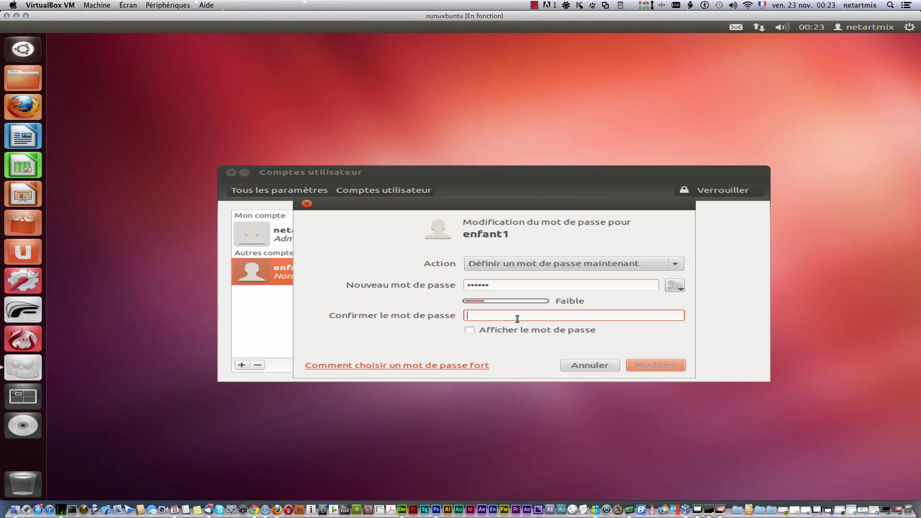
type("••••••")
left_click(653, 364)
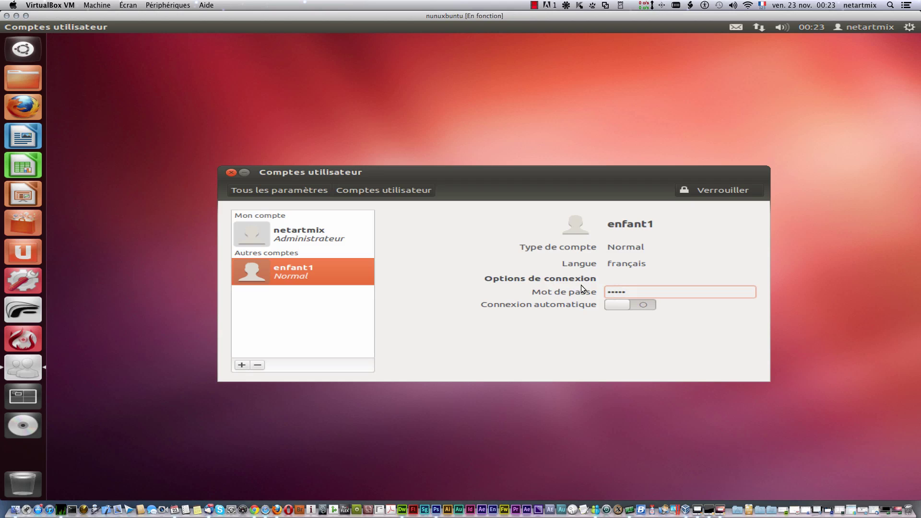
Step: Create a second Normal account named 'enfant2'
left_click(242, 365)
type("enfant")
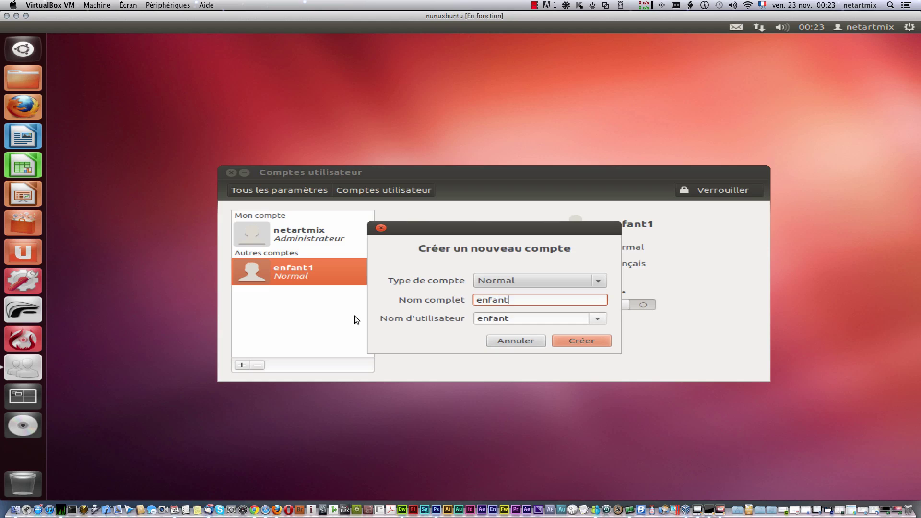
type("2")
left_click(595, 341)
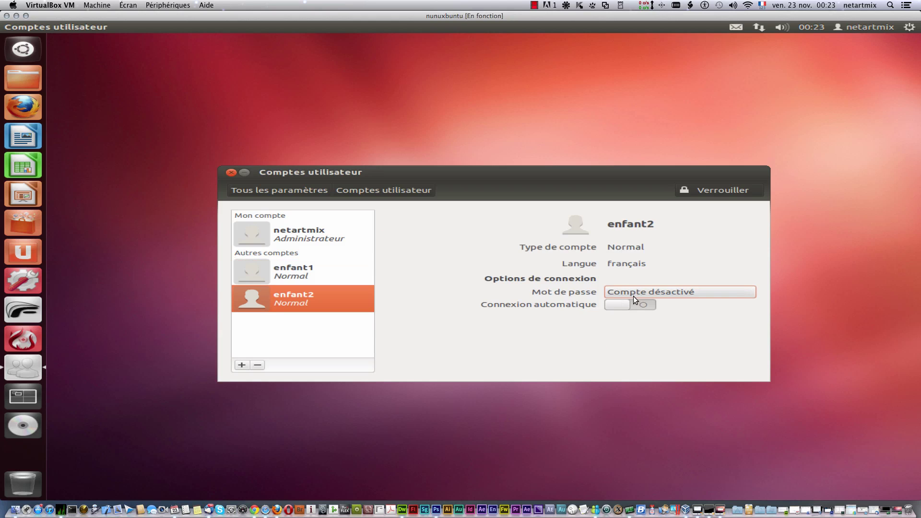
Step: Set and confirm enfant2's password, then lock the accounts settings again
left_click(639, 291)
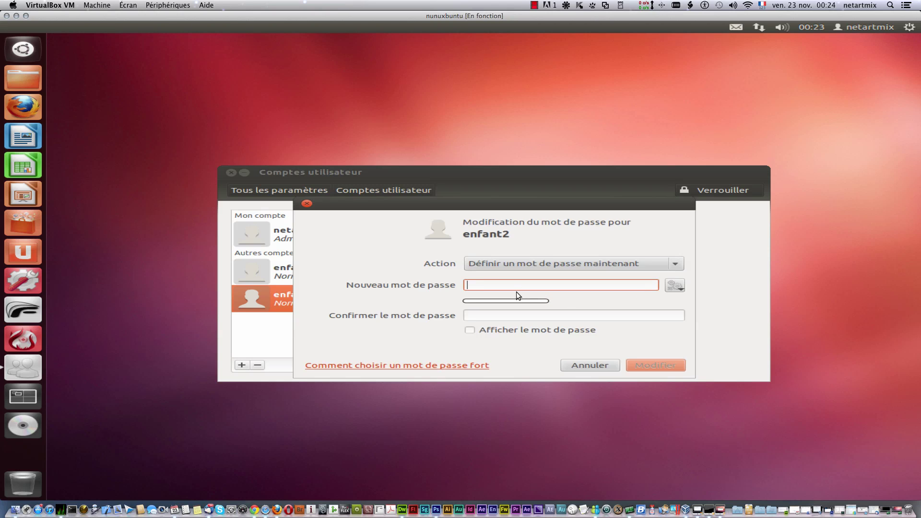
left_click(508, 317)
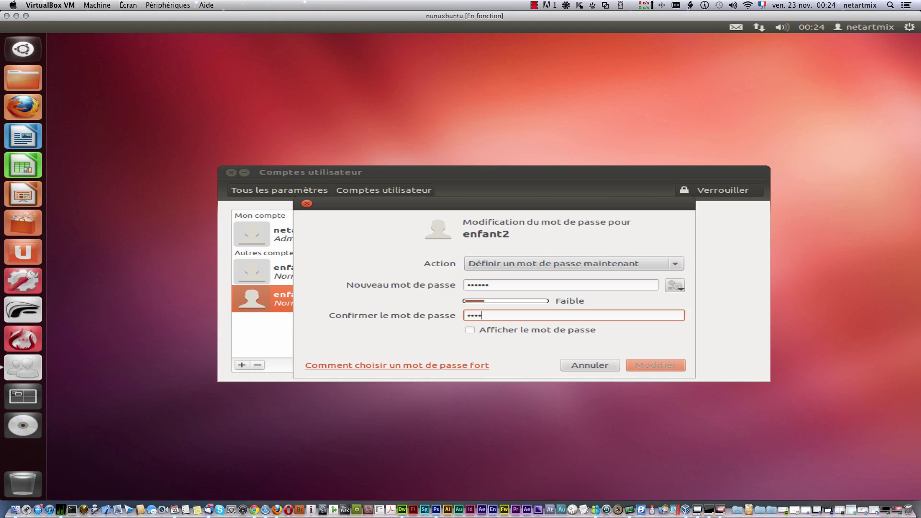
left_click(662, 364)
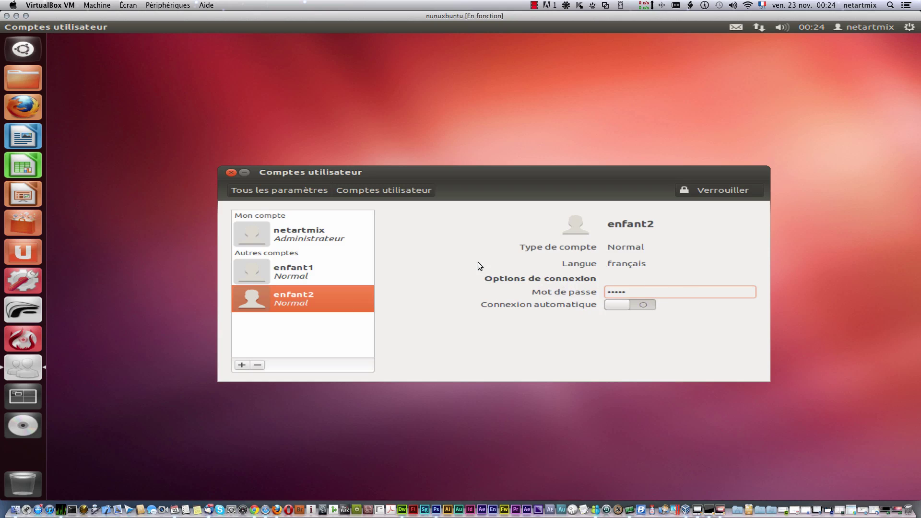
left_click(695, 189)
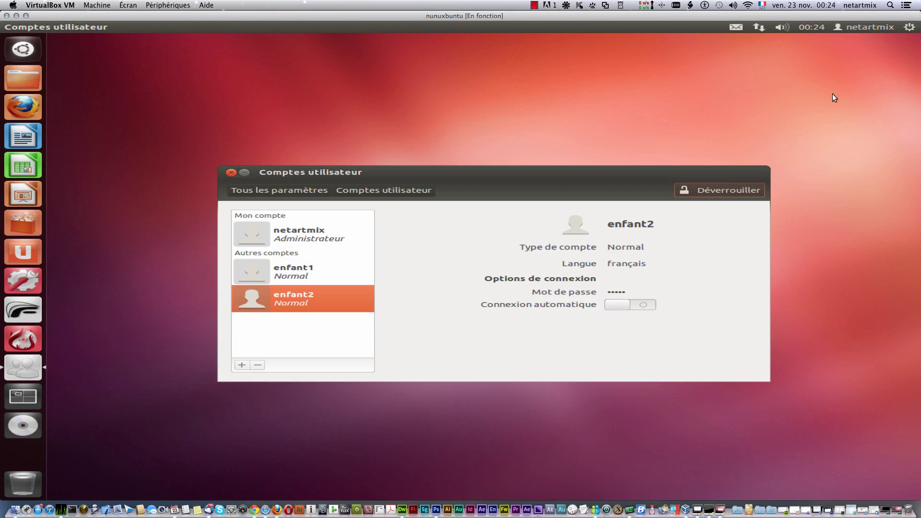
Step: Close User Accounts, switch user, and log in to enfant1 with its password
left_click(230, 174)
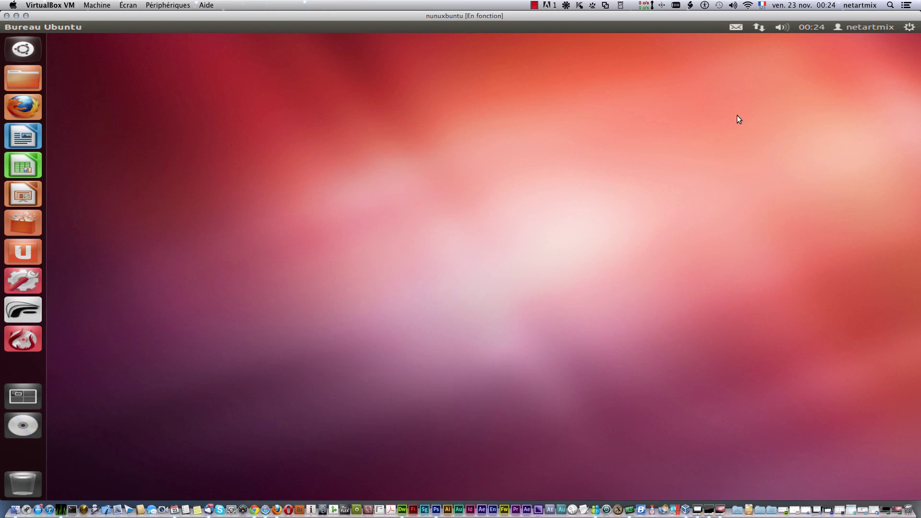
left_click(911, 27)
mouse_move(861, 26)
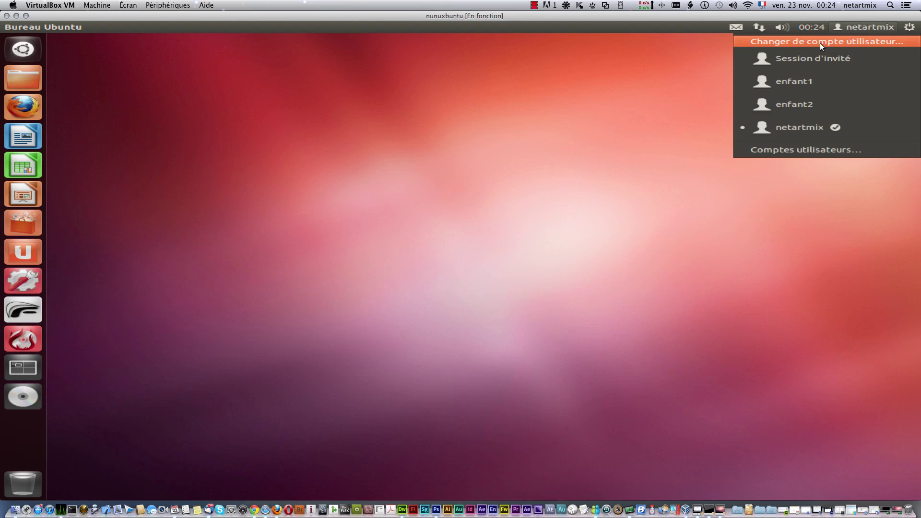
mouse_move(909, 28)
left_click(833, 43)
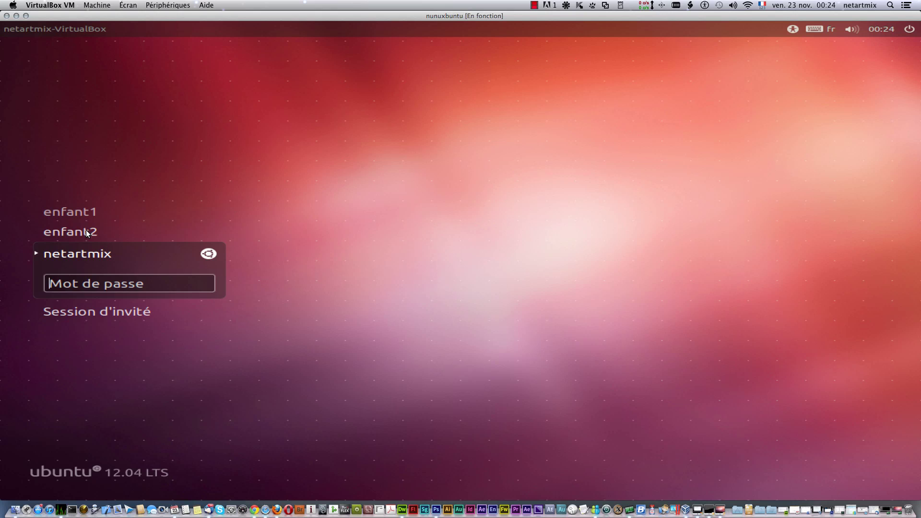
left_click(91, 209)
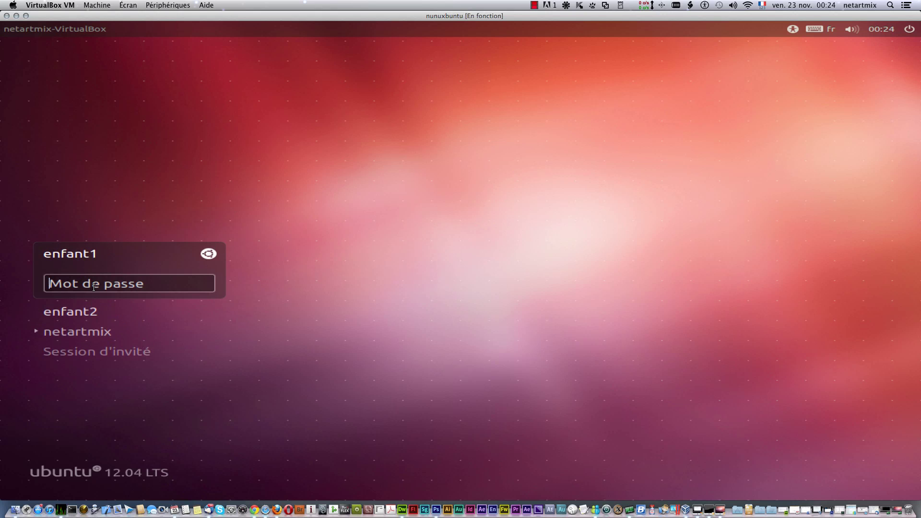
type("••••••")
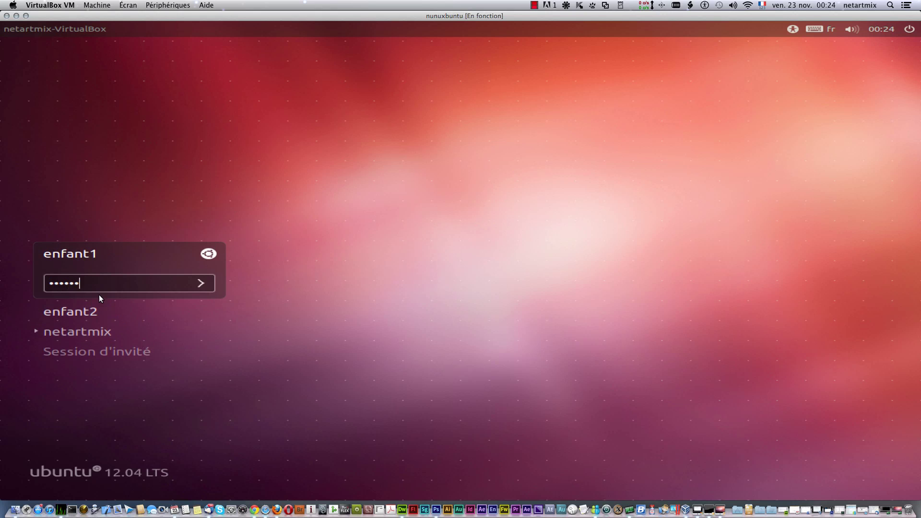
key("Return")
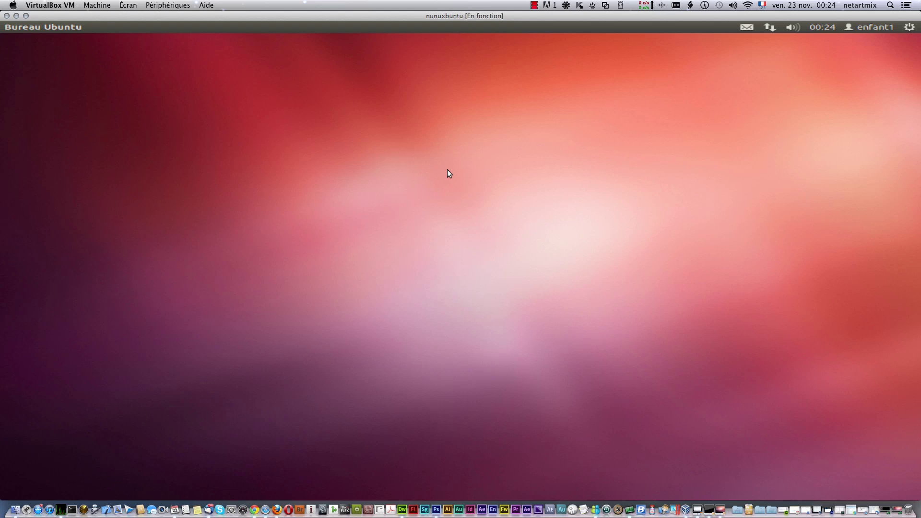
Step: Log out of the enfant1 session via Fermer la session… and confirm
left_click(867, 28)
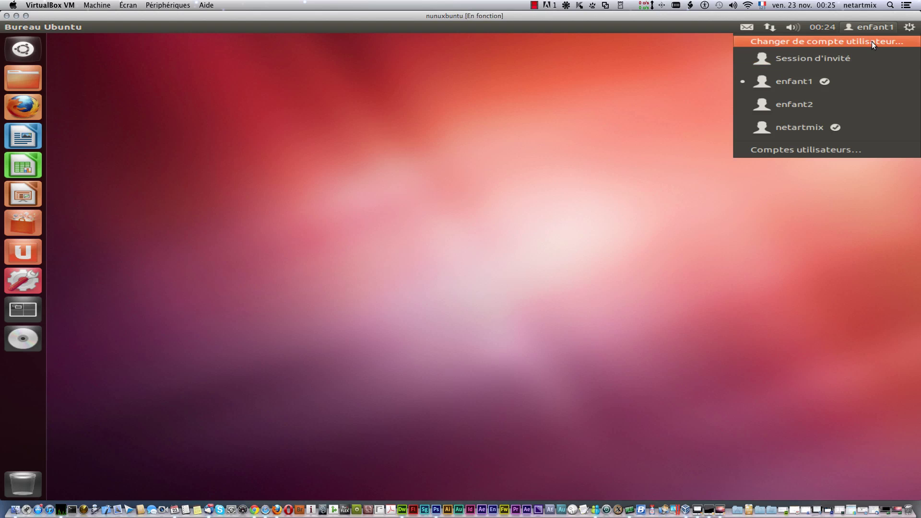
mouse_move(904, 30)
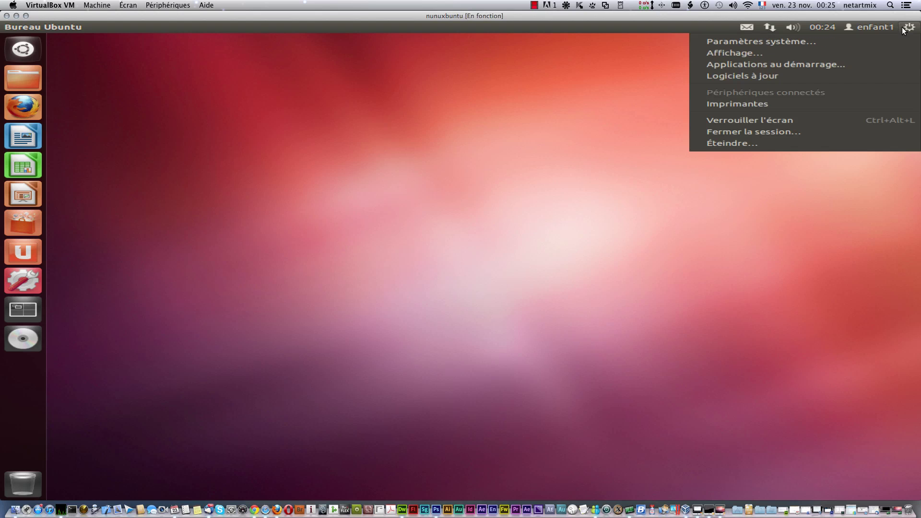
left_click(786, 131)
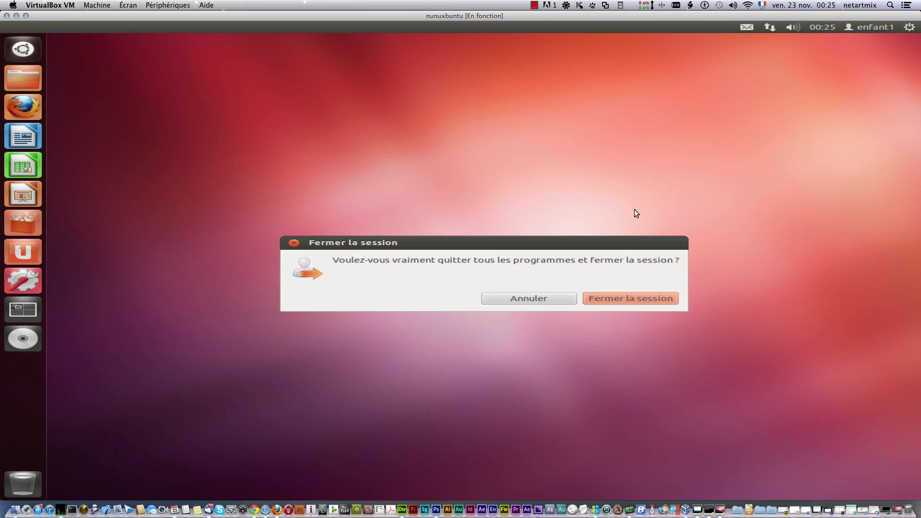
left_click(619, 298)
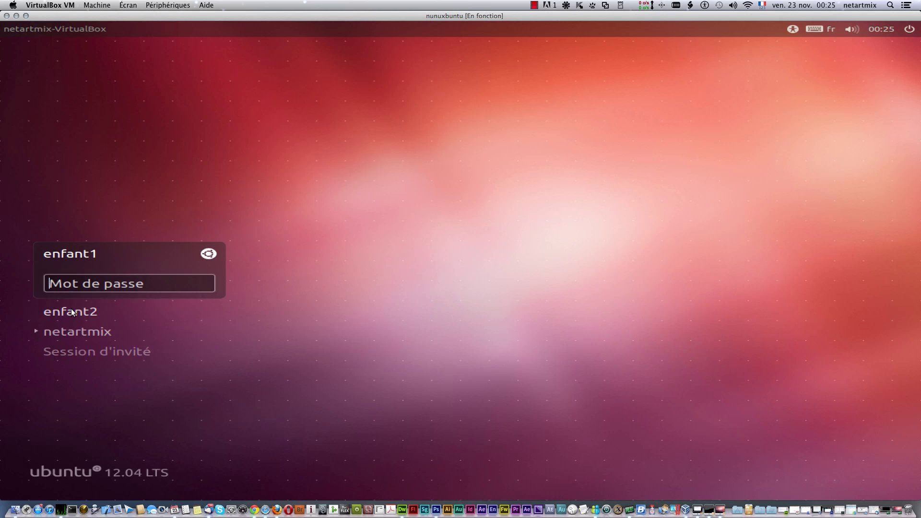
Step: Log in to the enfant2 account with its password
left_click(71, 310)
type("******")
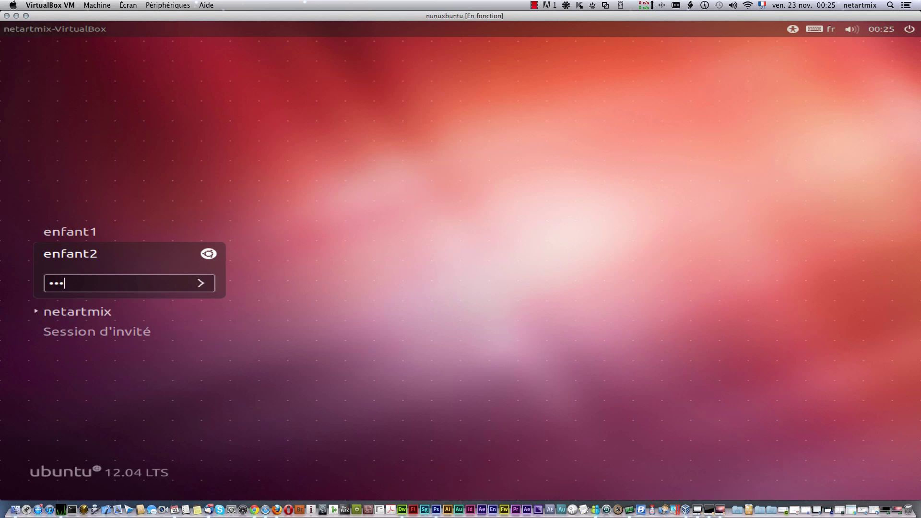
key("Return")
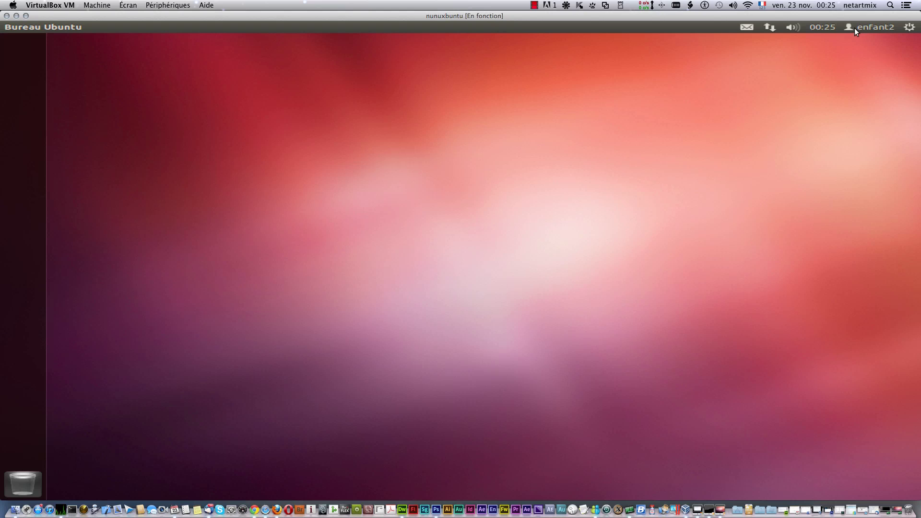
Step: Log out of the enfant2 session via Fermer la session… and confirm
left_click(855, 25)
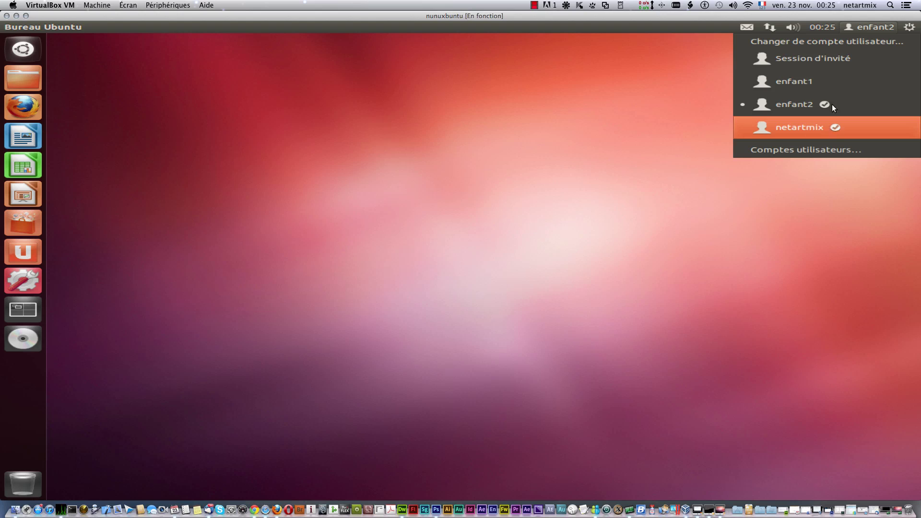
mouse_move(910, 27)
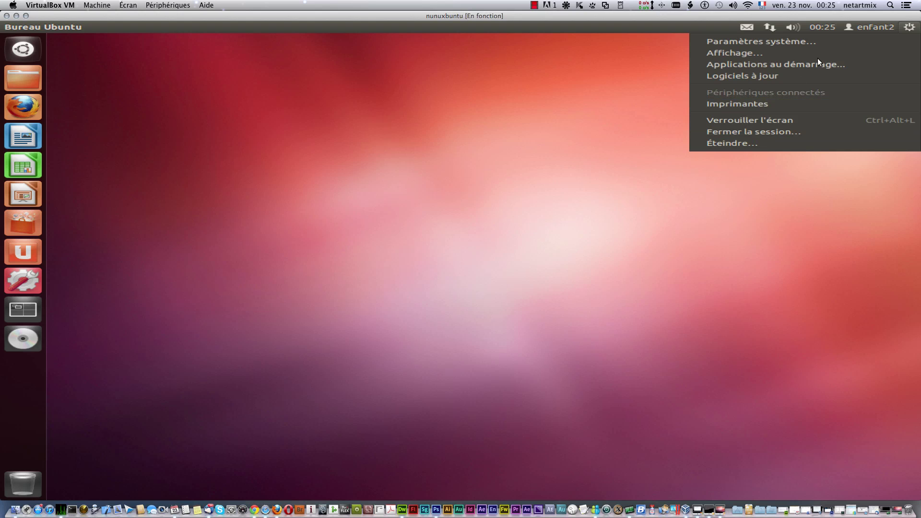
mouse_move(851, 25)
left_click(766, 131)
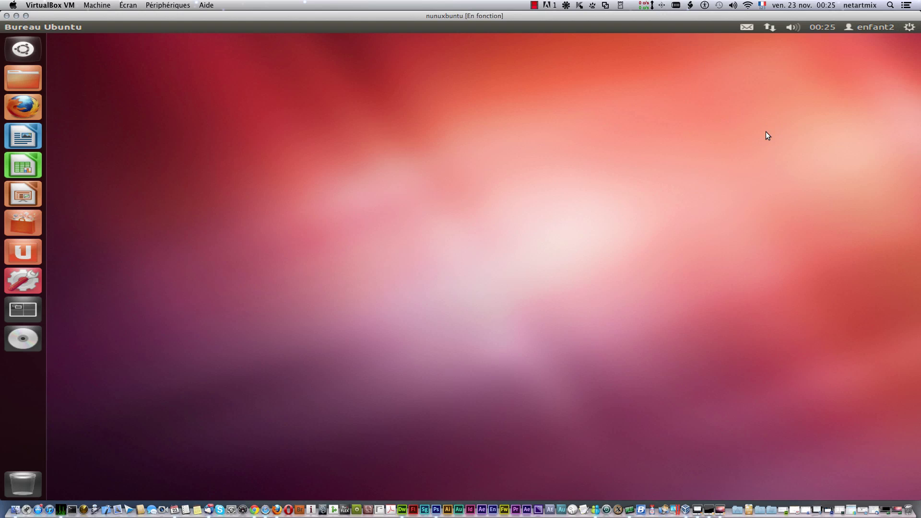
left_click(608, 302)
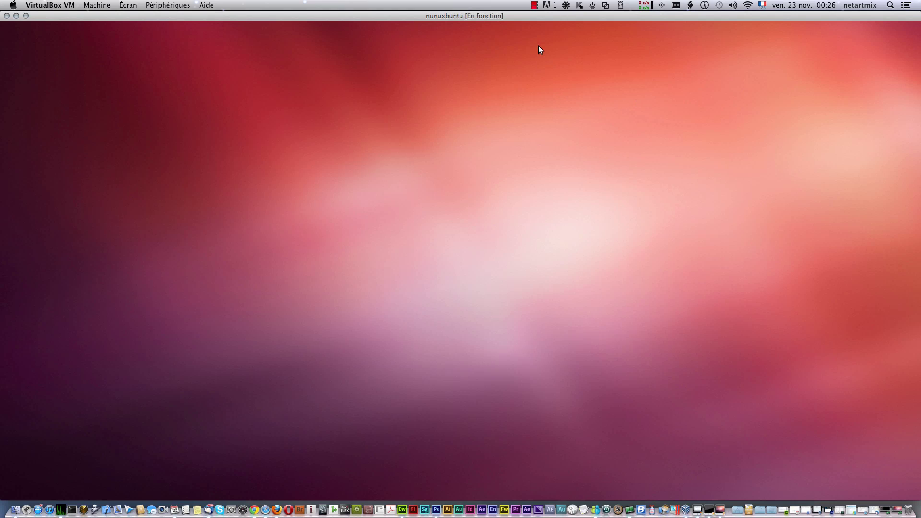
Step: Log in to the main account and show the switcher listing guest, enfant1 and enfant2
left_click(534, 5)
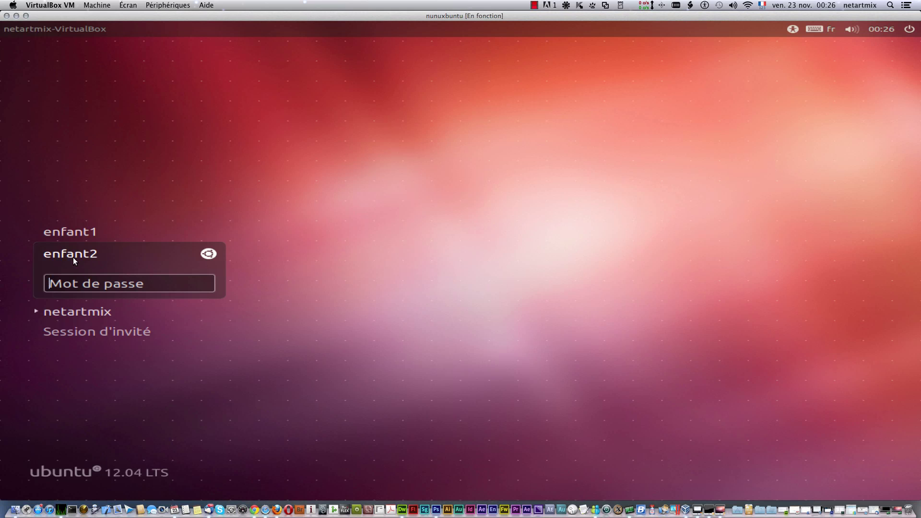
left_click(99, 315)
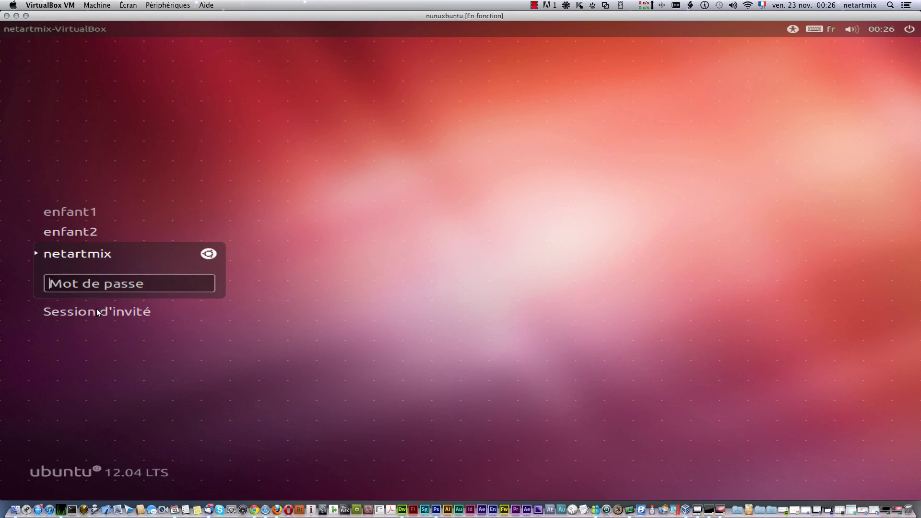
type("••••")
key("Return")
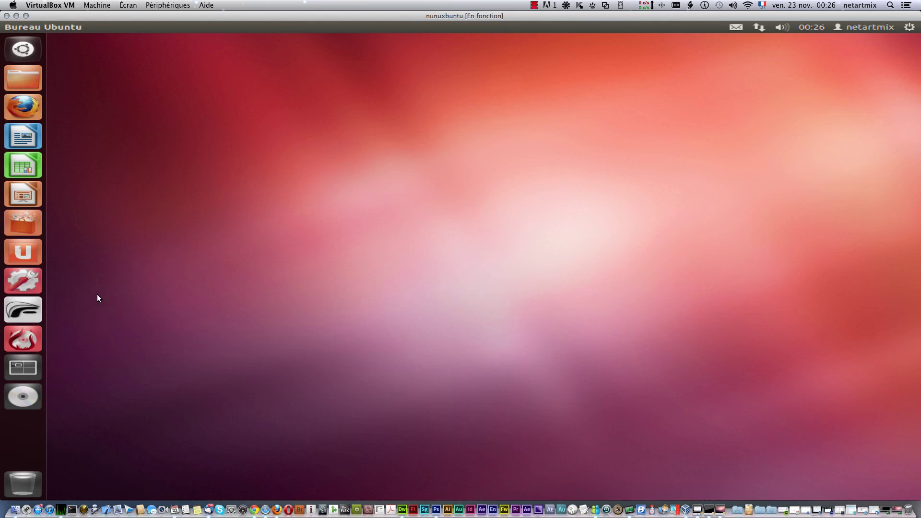
left_click(882, 28)
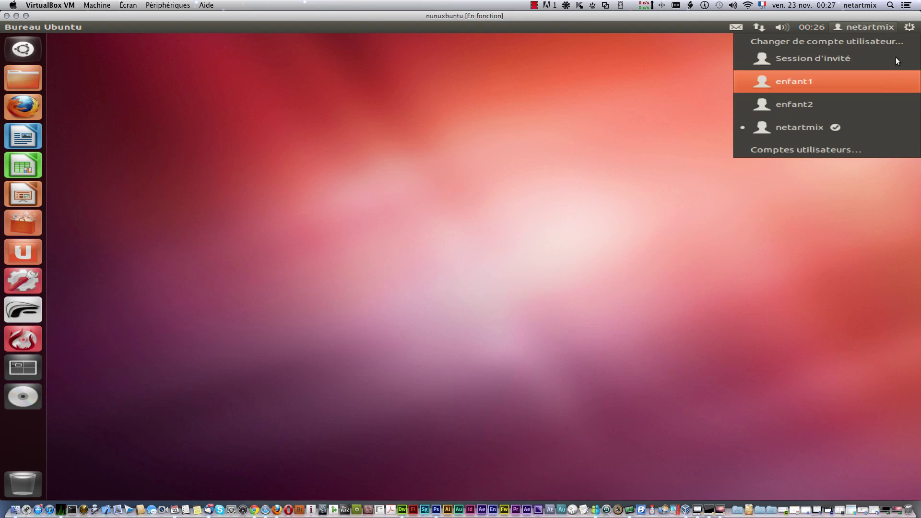
Step: Close the system menu, open the panel calendar, and mark 24 November
mouse_move(909, 27)
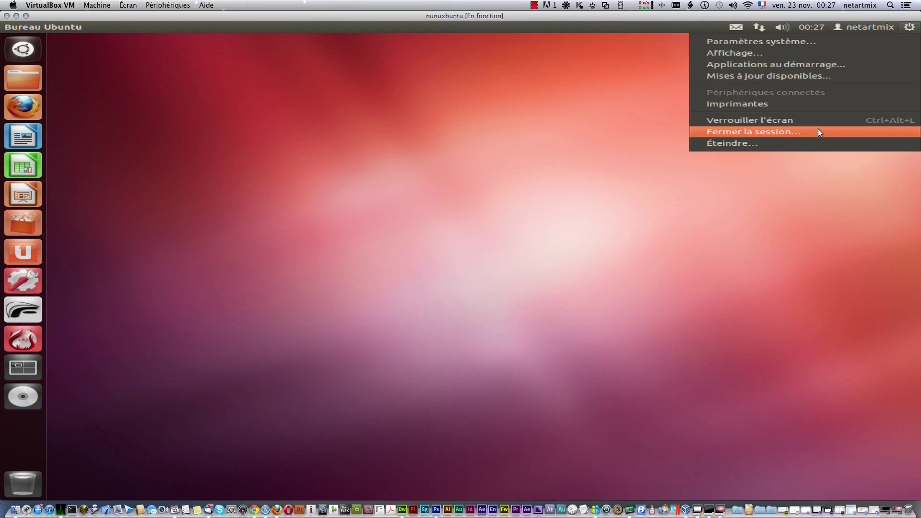
left_click(785, 77)
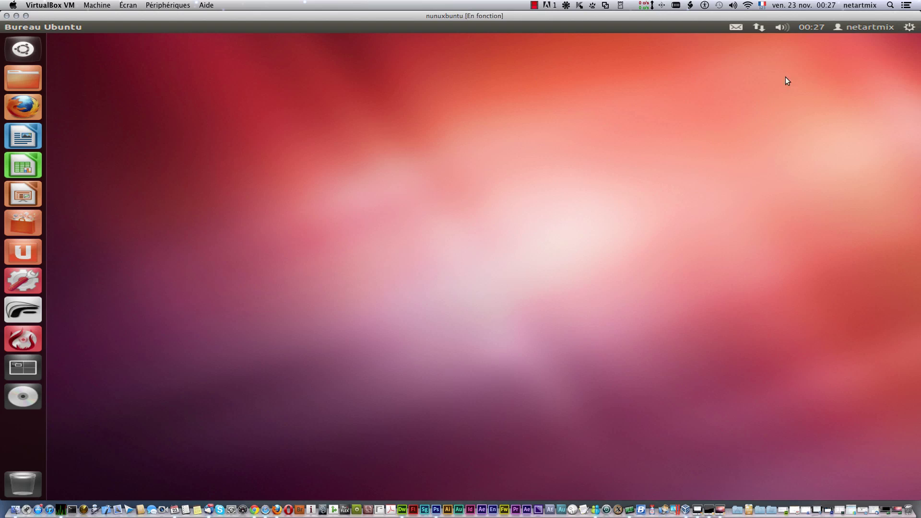
left_click(854, 26)
left_click(667, 75)
left_click(811, 27)
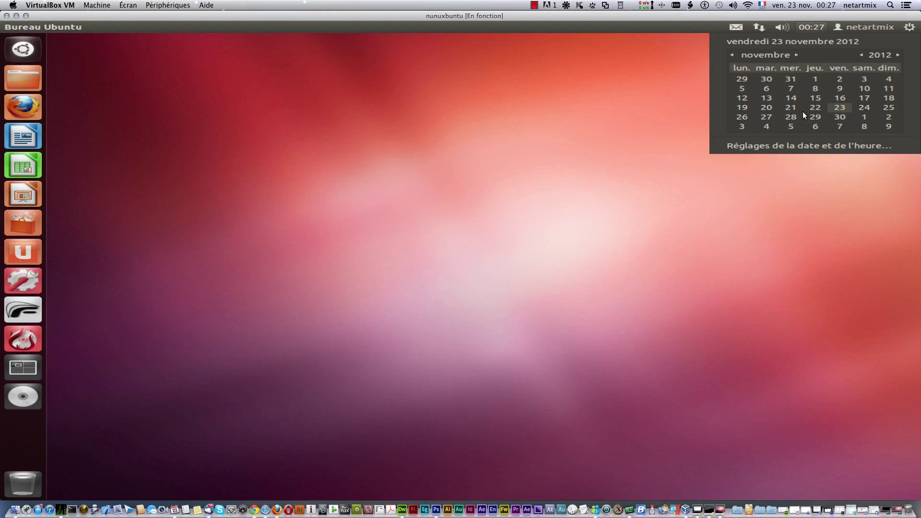
left_click(865, 107)
Step: Advance the calendar to April 2018 and open the date and time settings
left_click(797, 54)
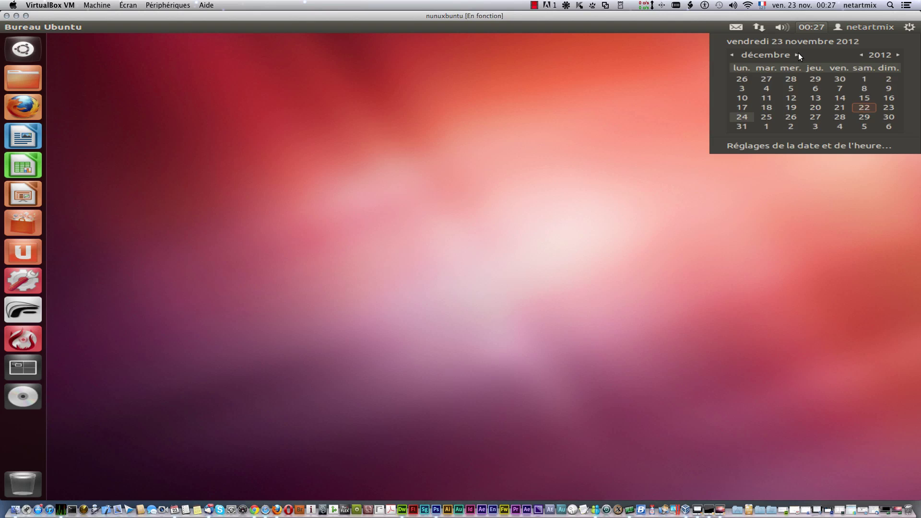
left_click(798, 54)
left_click(798, 53)
left_click(798, 54)
left_click(798, 53)
left_click(898, 54)
left_click(898, 54)
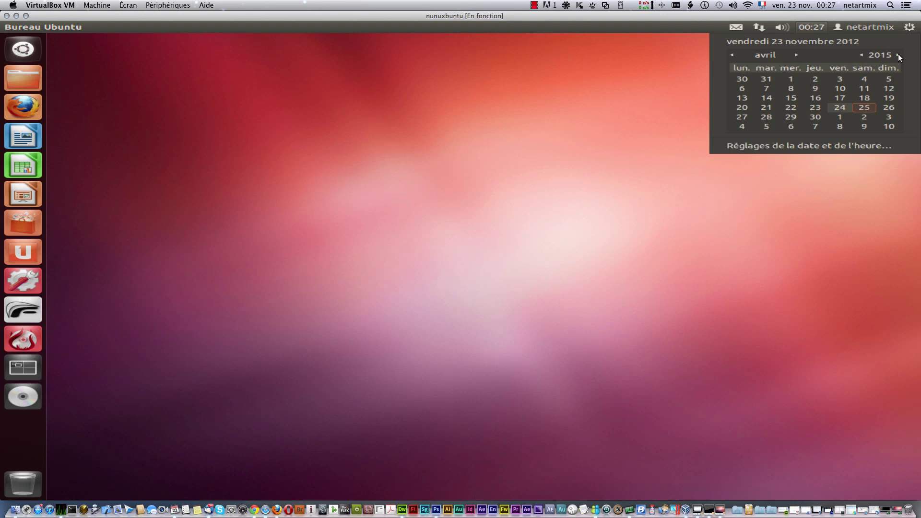
left_click(898, 54)
left_click(898, 54)
left_click(898, 54)
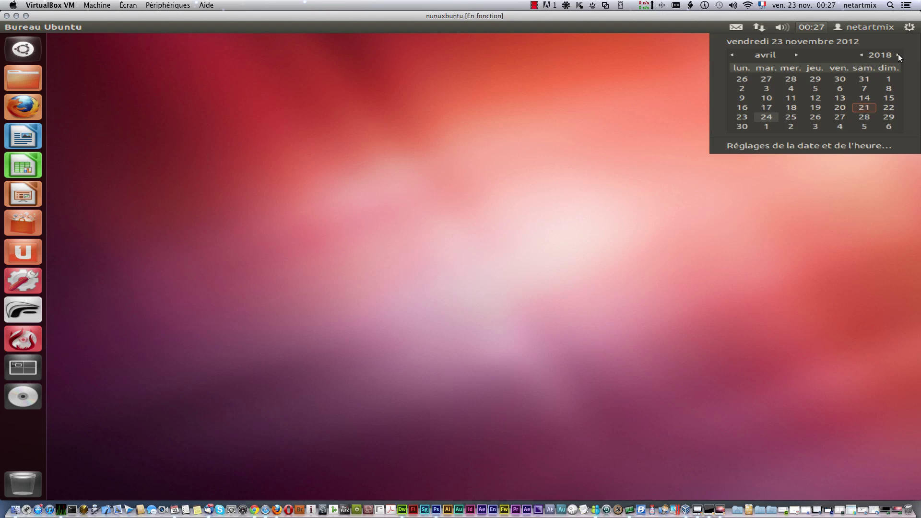
left_click(793, 146)
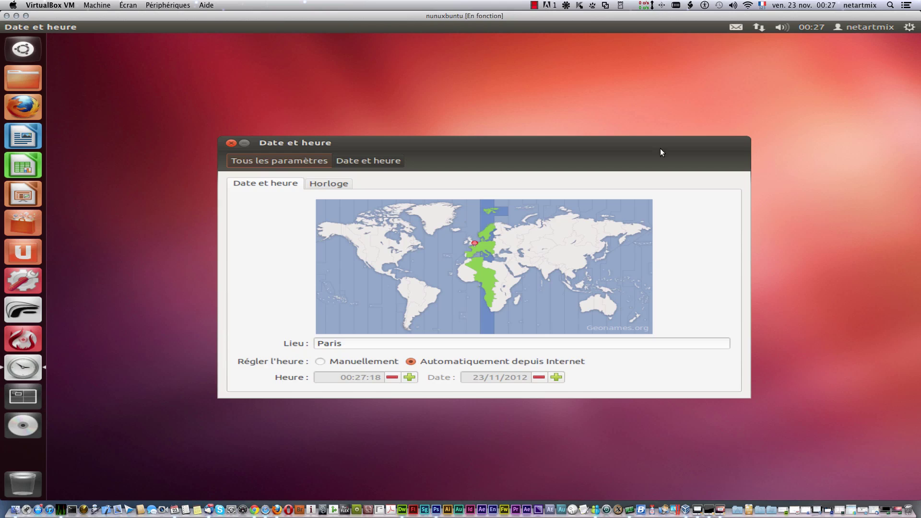
Step: In the Horloge options, show weekday and date in the panel clock, keeping 24-hour format
double_click(345, 345)
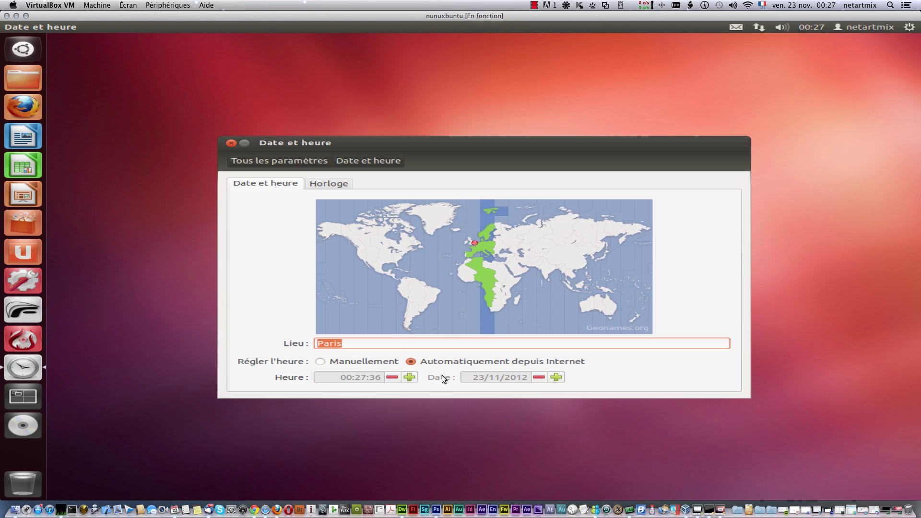
left_click(331, 184)
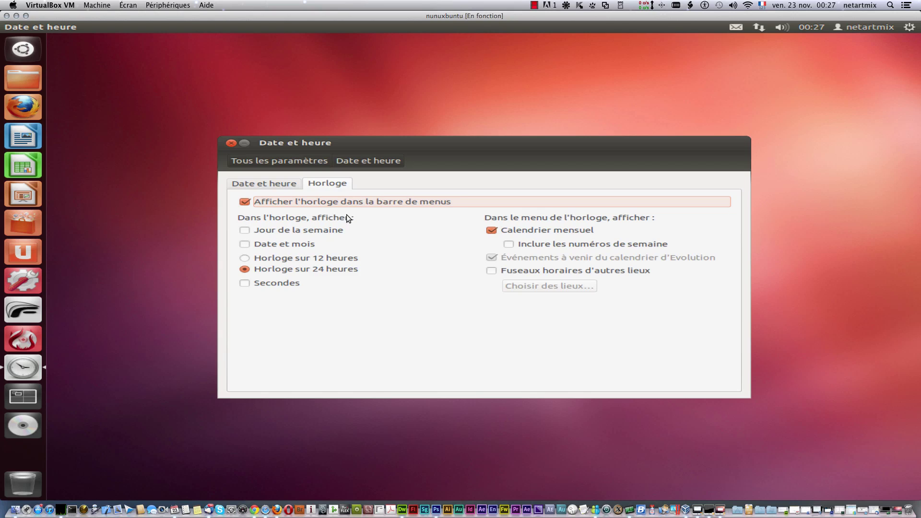
left_click(243, 232)
left_click(245, 244)
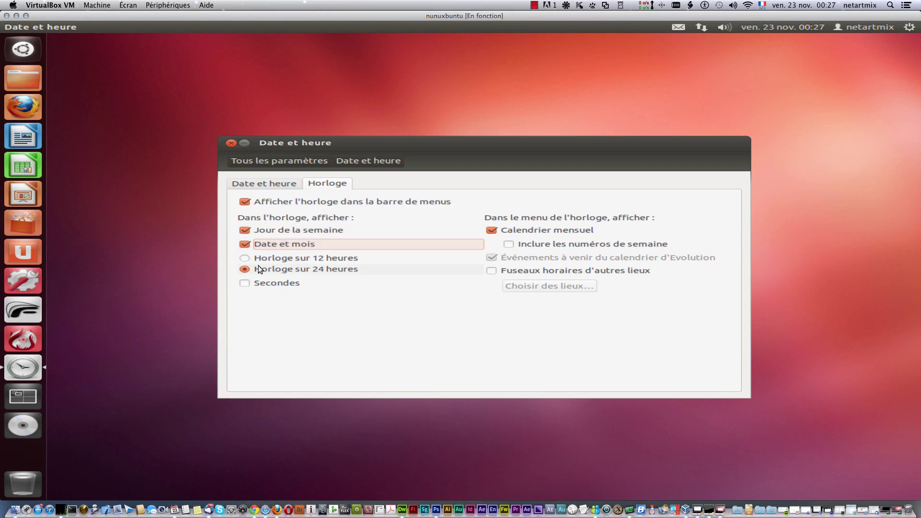
left_click(244, 231)
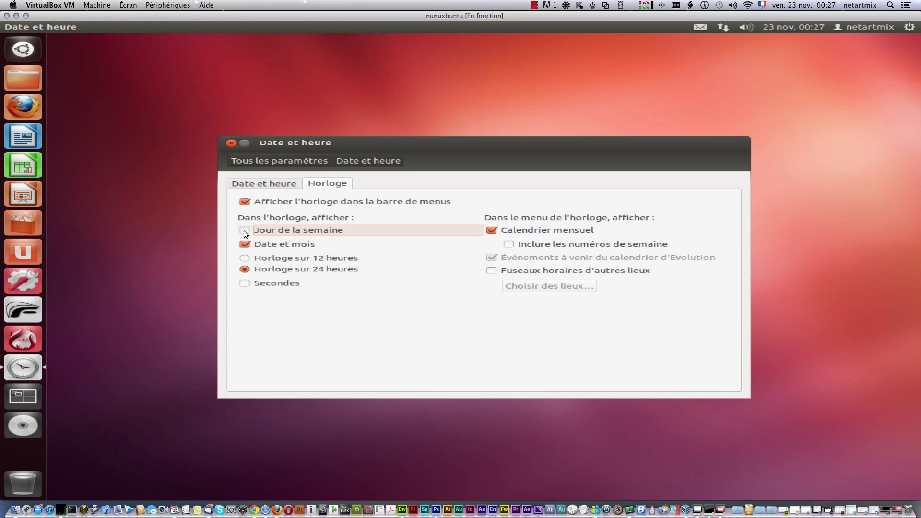
left_click(244, 245)
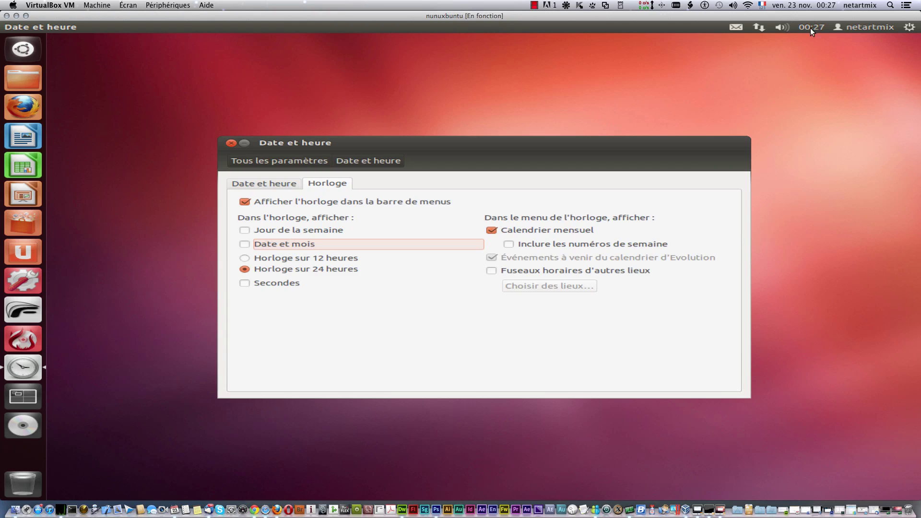
left_click(245, 243)
left_click(245, 231)
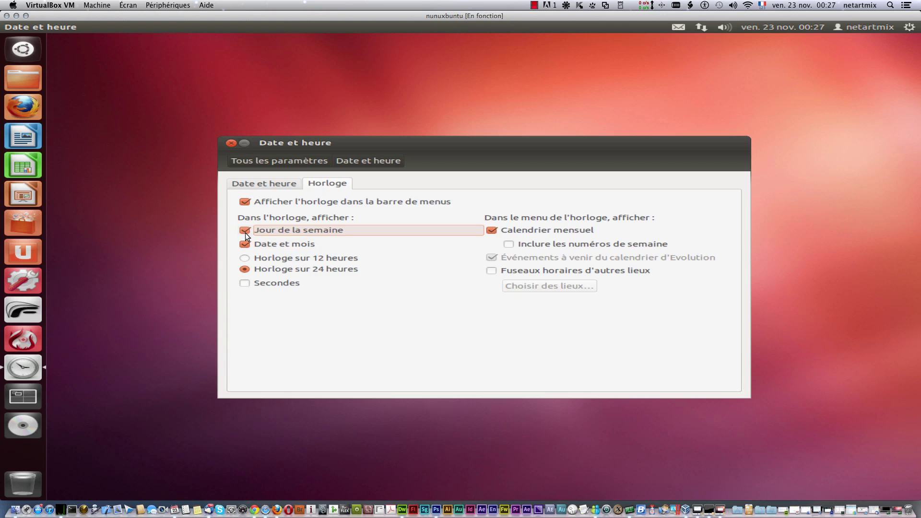
left_click(245, 258)
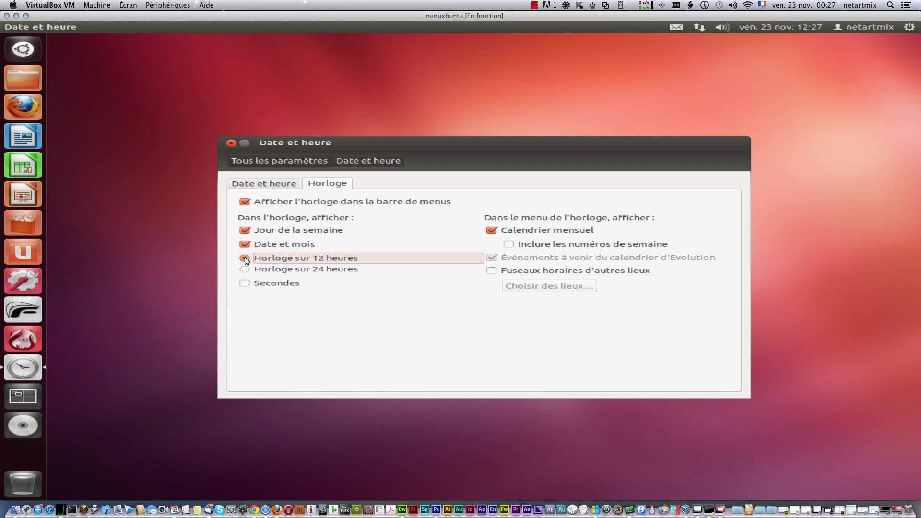
left_click(245, 267)
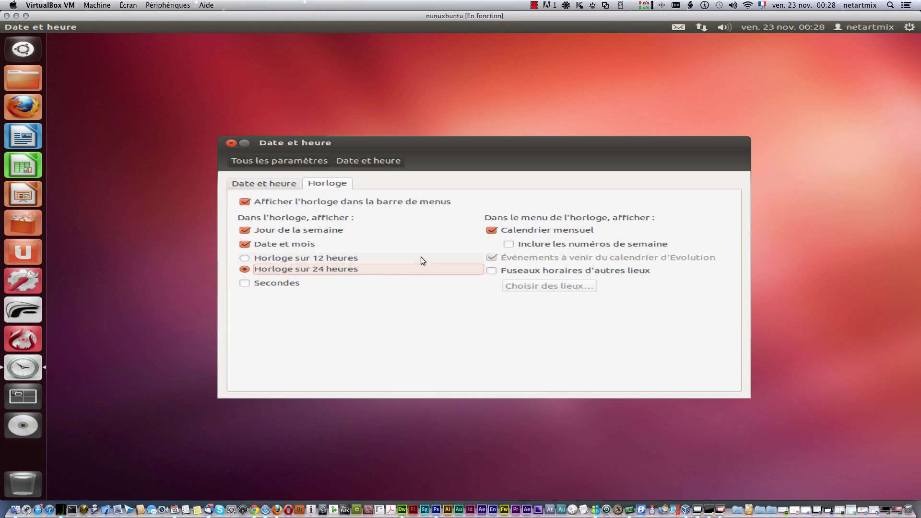
Step: Add week numbers and other locations' time zones to the clock menu
left_click(509, 244)
left_click(508, 245)
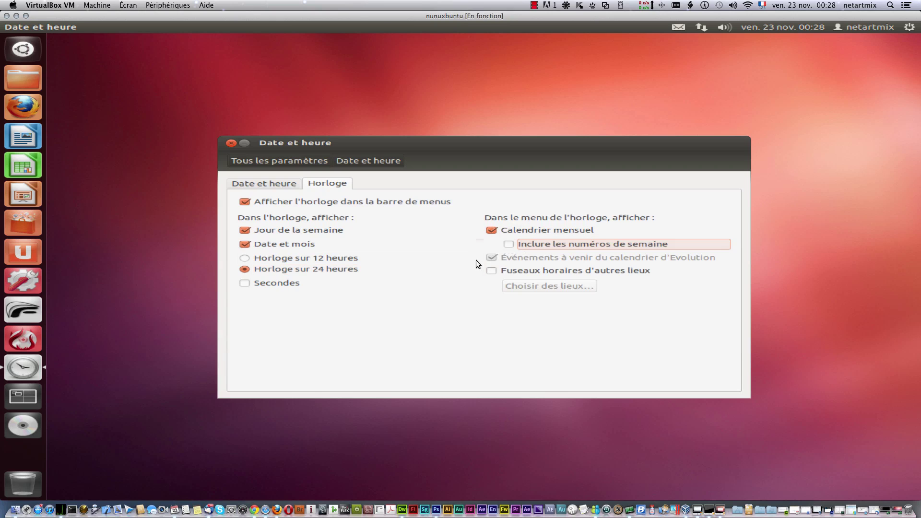
left_click(493, 271)
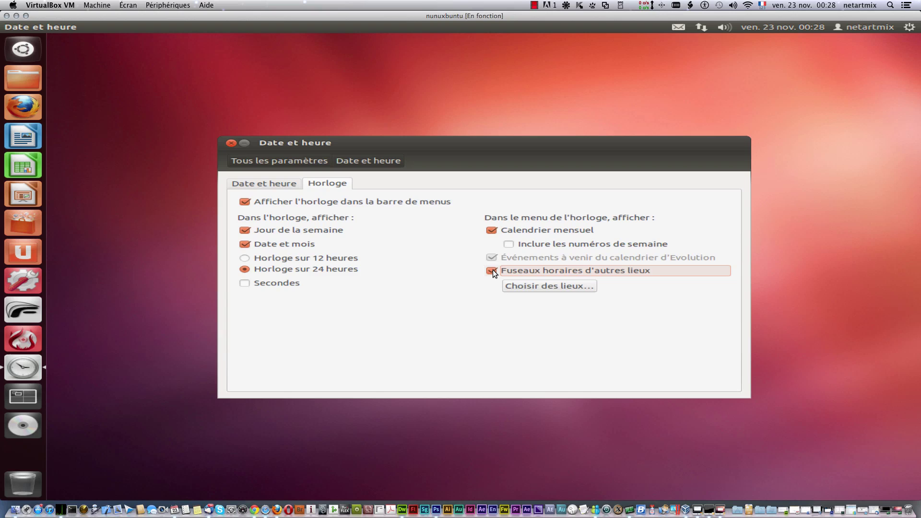
left_click(510, 245)
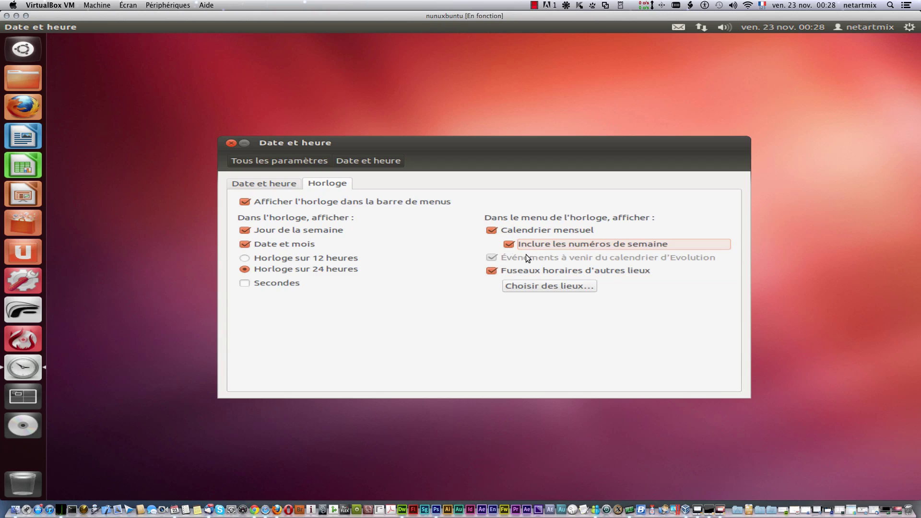
Step: Close the date and time settings and dismiss the clock's calendar menu
left_click(231, 143)
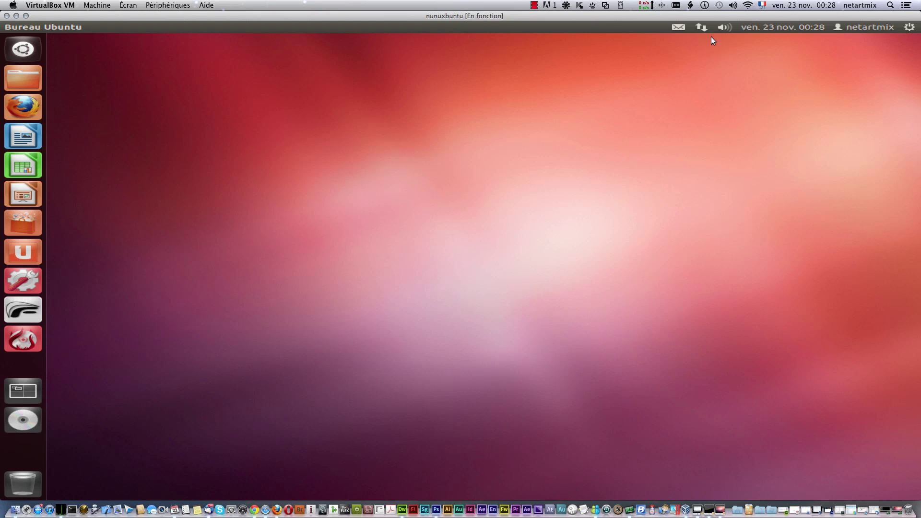
left_click(759, 29)
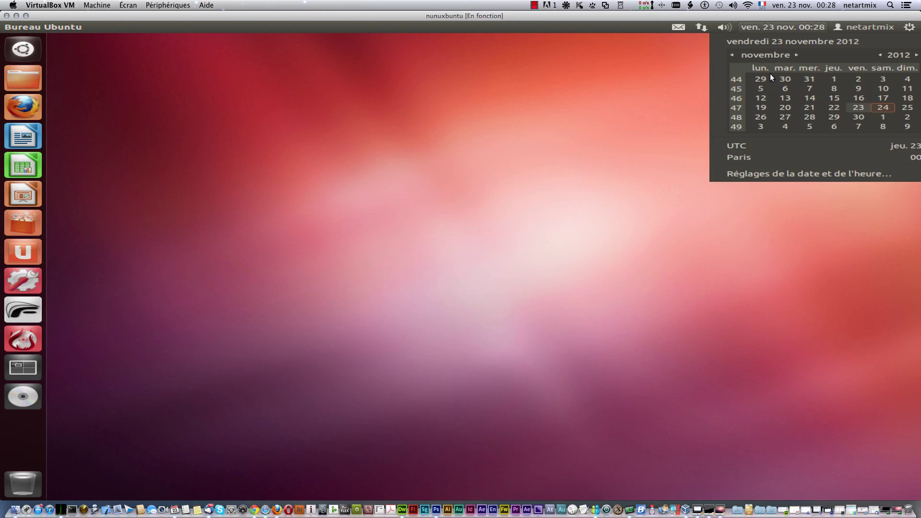
left_click(562, 136)
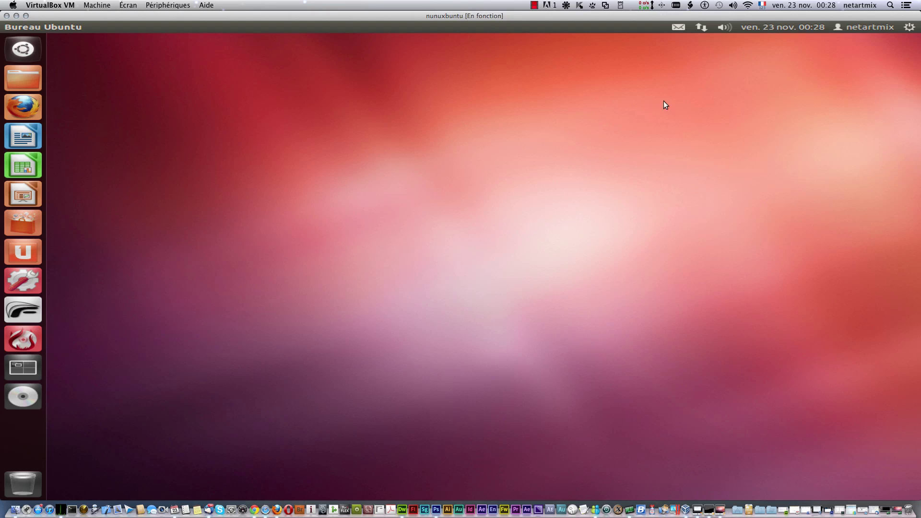
Step: Mute the sound briefly, then lower the system volume to about half
left_click(724, 29)
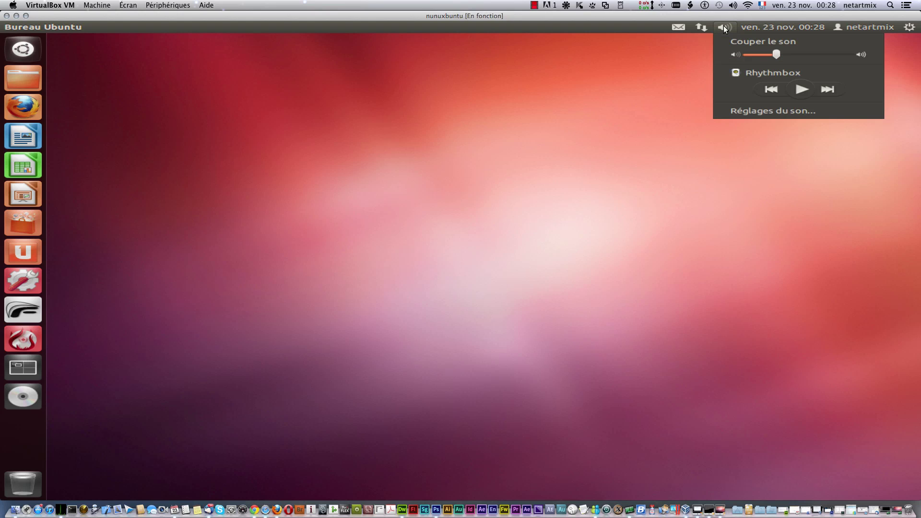
left_click(756, 40)
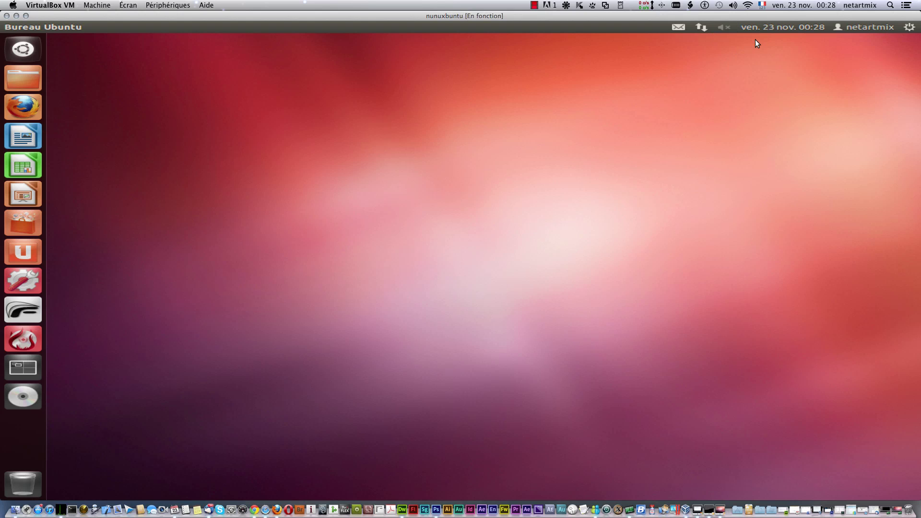
left_click(725, 29)
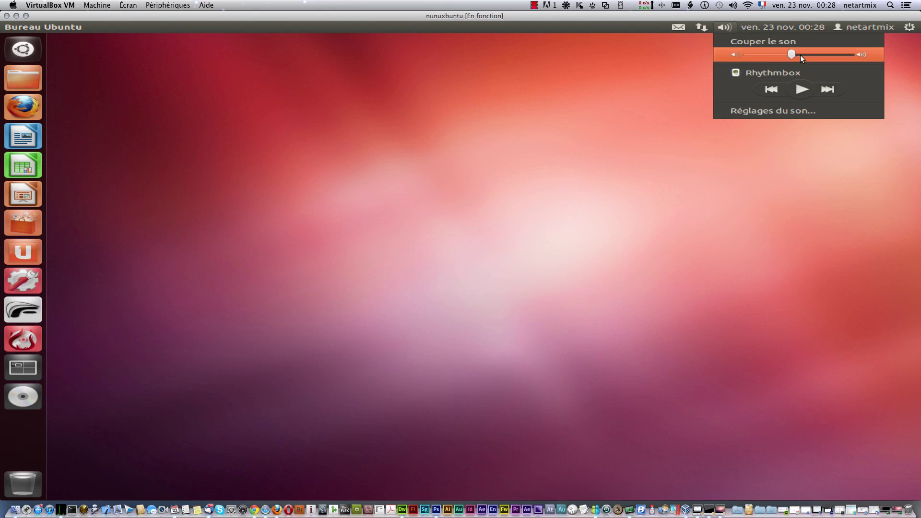
left_click_drag(839, 54, 791, 54)
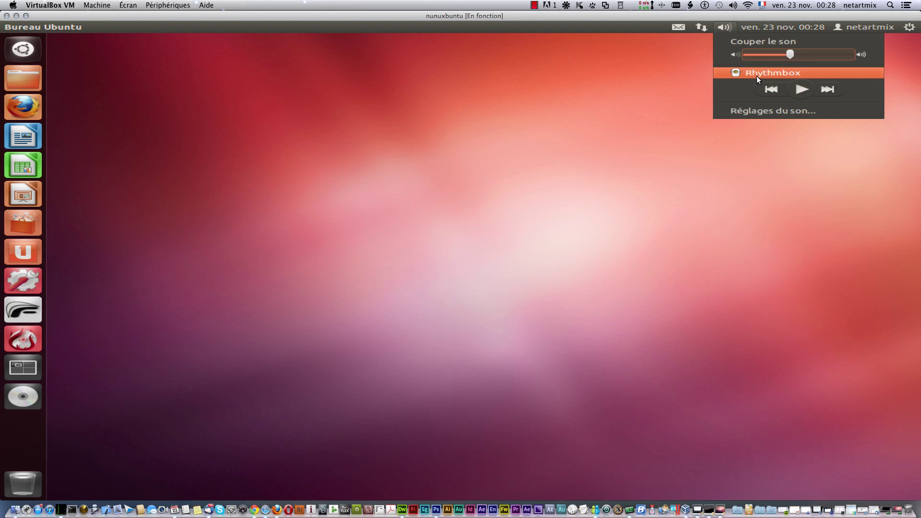
Step: Launch Rhythmbox from the sound menu and browse Play Queue, Music, Podcasts, then Radio's 19 stations
left_click(770, 72)
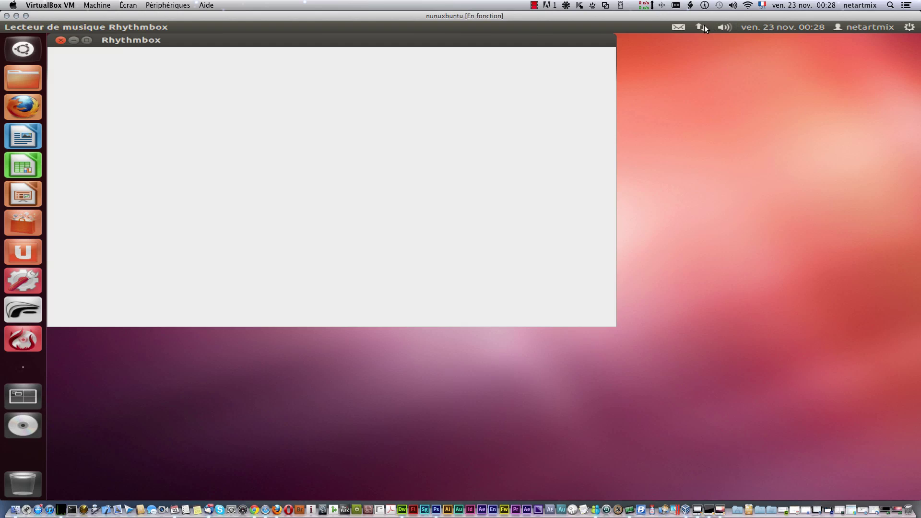
left_click_drag(303, 38, 452, 76)
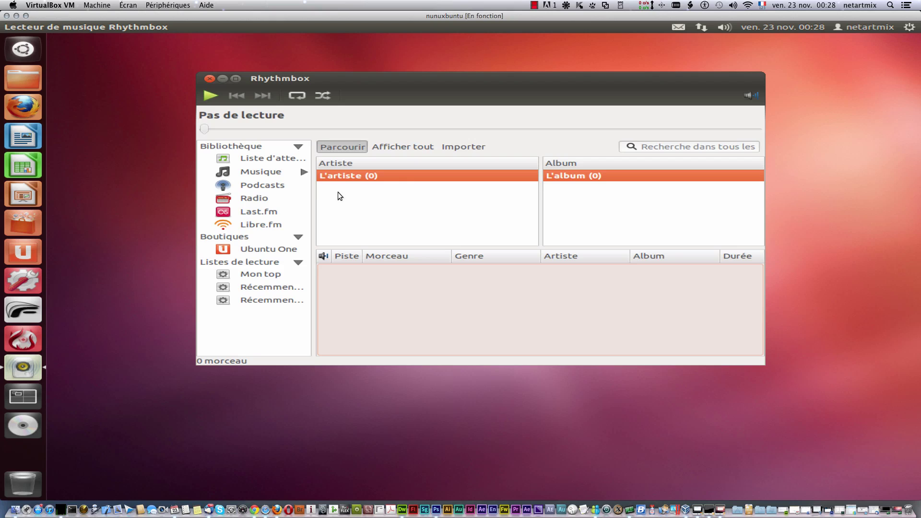
left_click(252, 157)
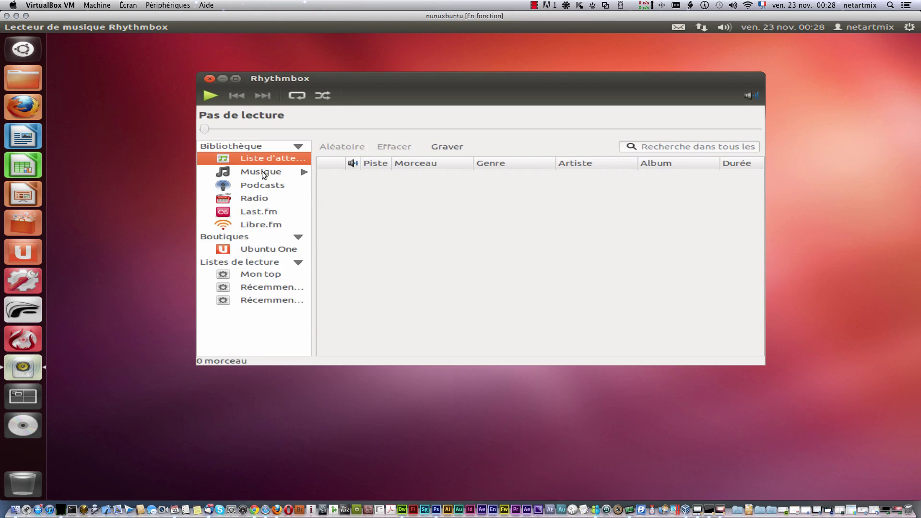
left_click(263, 176)
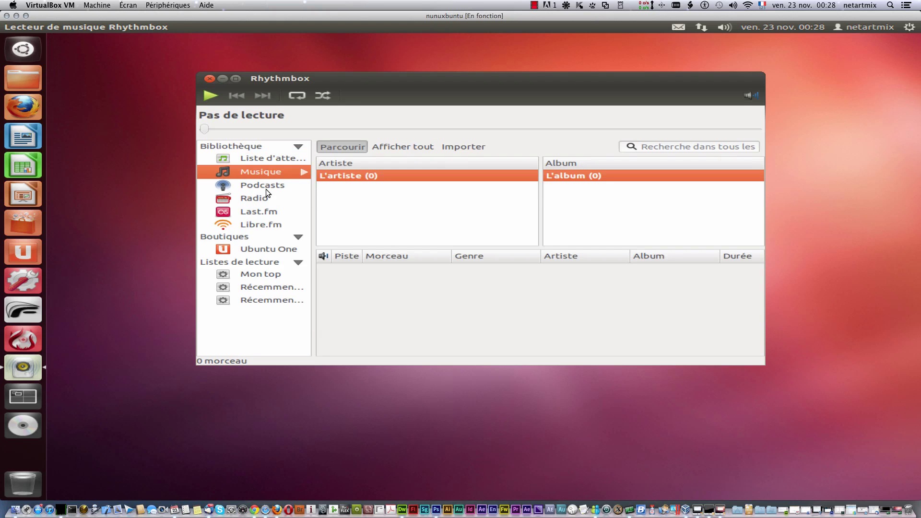
key("Down")
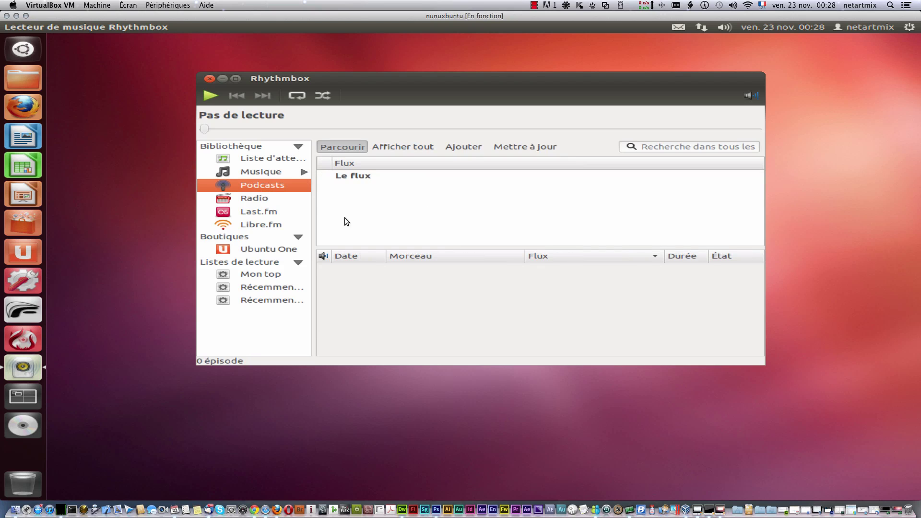
left_click(358, 178)
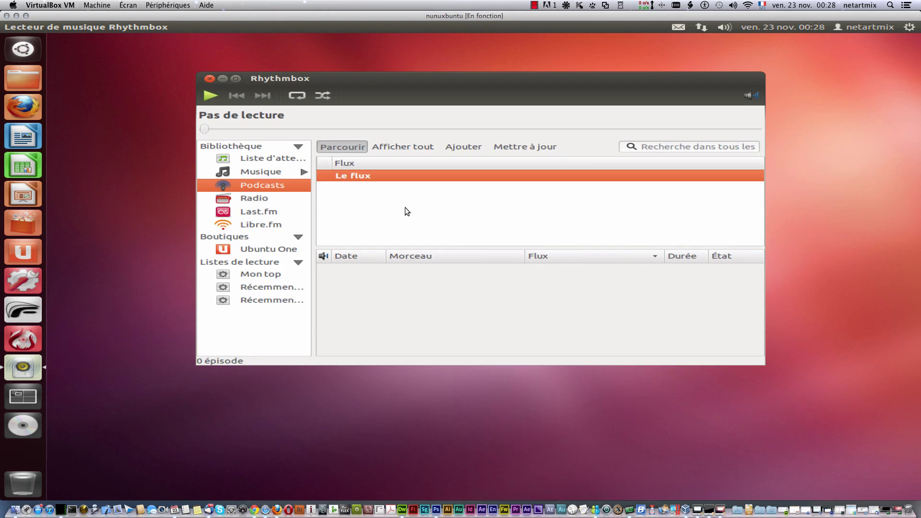
right_click(369, 192)
left_click(253, 171)
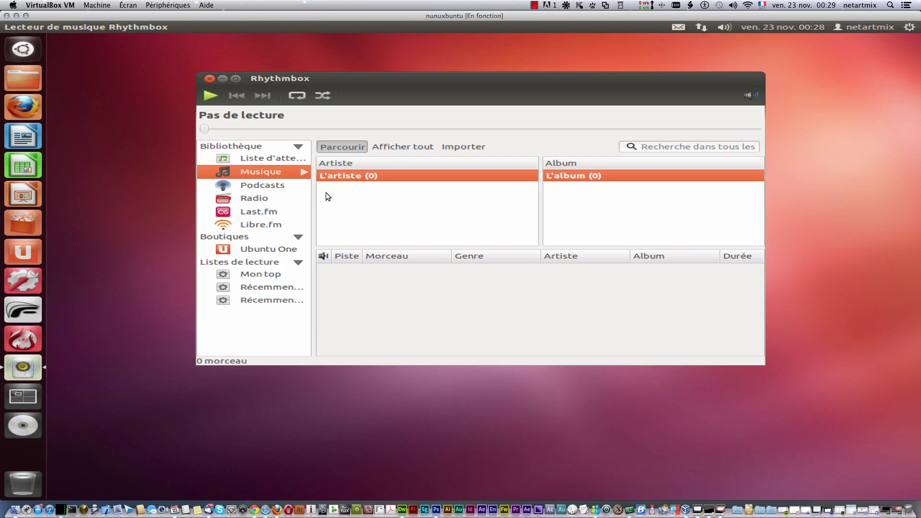
left_click(283, 188)
left_click(266, 200)
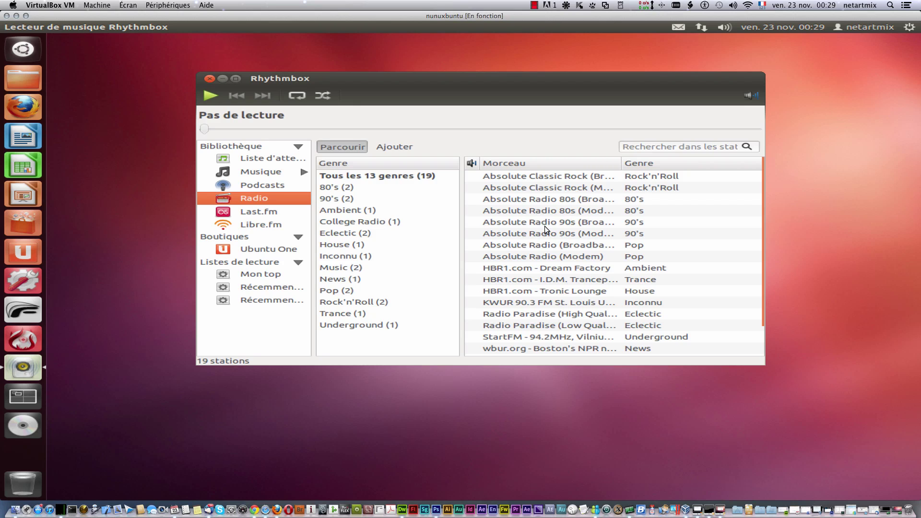
Step: Search the radio stations for 'funradio', finding none, and cancel adding a new internet radio station
left_click(653, 148)
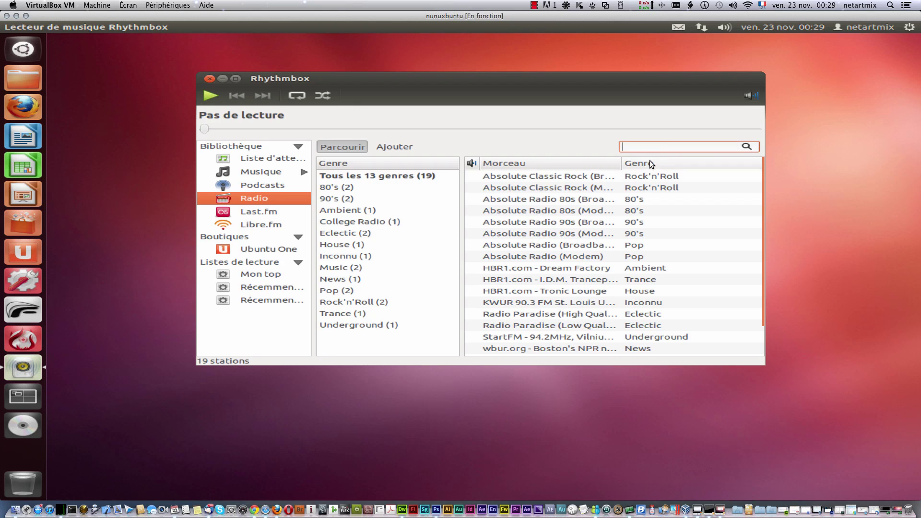
type("funradio")
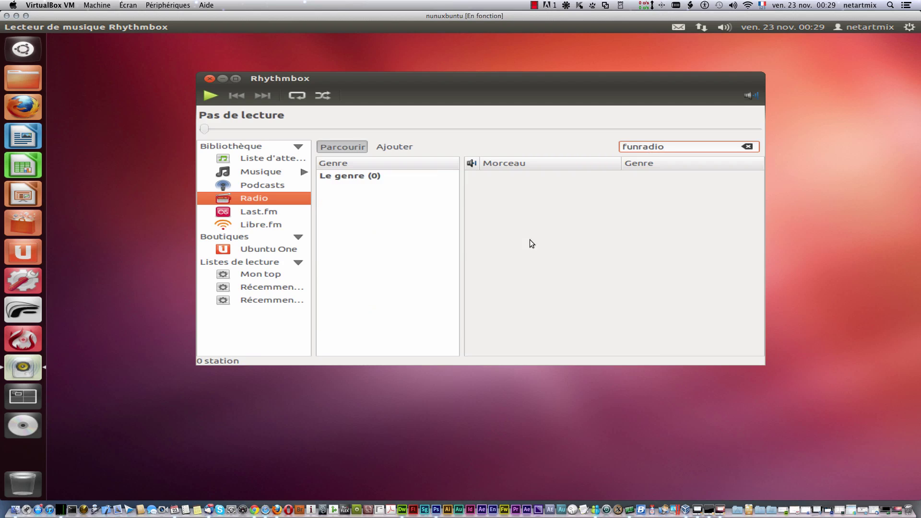
right_click(516, 229)
key("Escape")
right_click(526, 206)
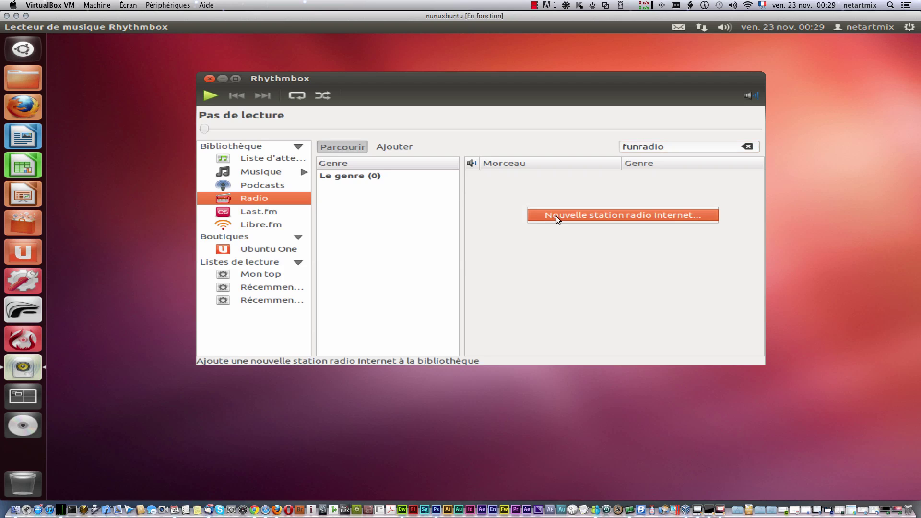
left_click(592, 214)
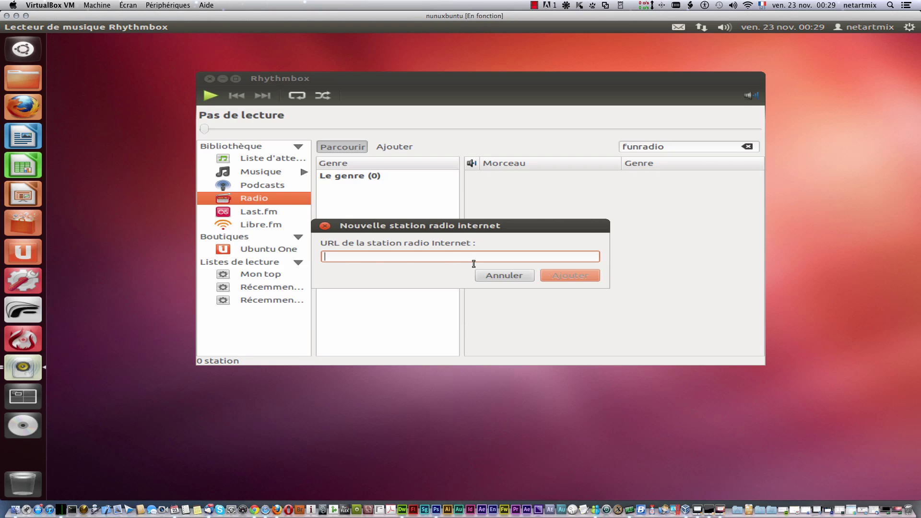
left_click(517, 275)
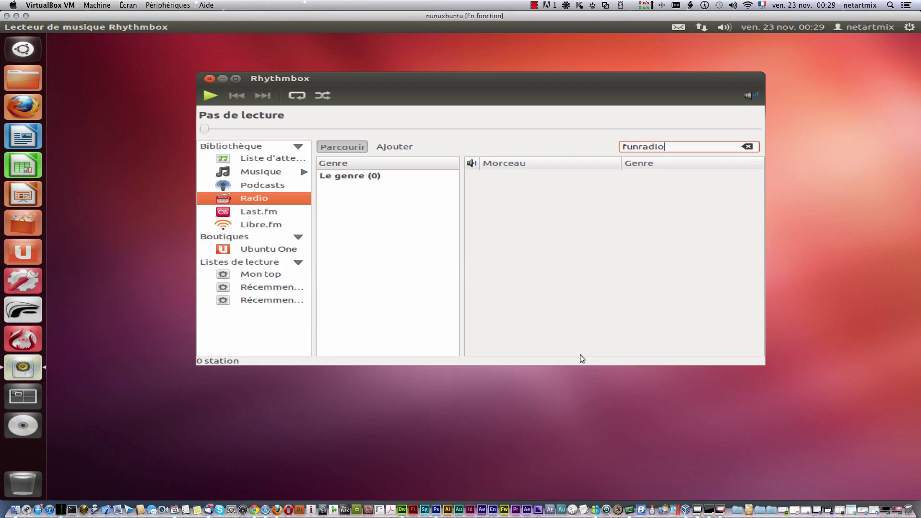
Step: In Podcasts, start and cancel a new podcast feed subscription, then show the Last.fm source
left_click(268, 185)
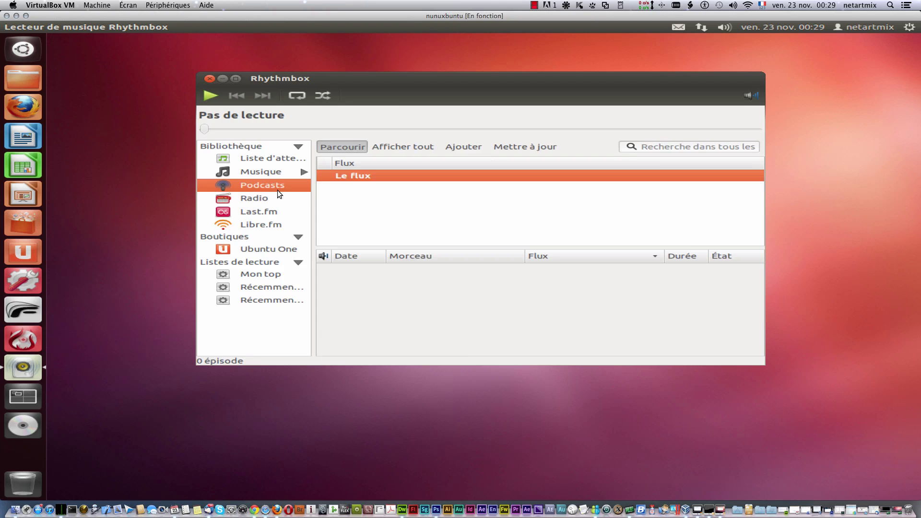
right_click(404, 206)
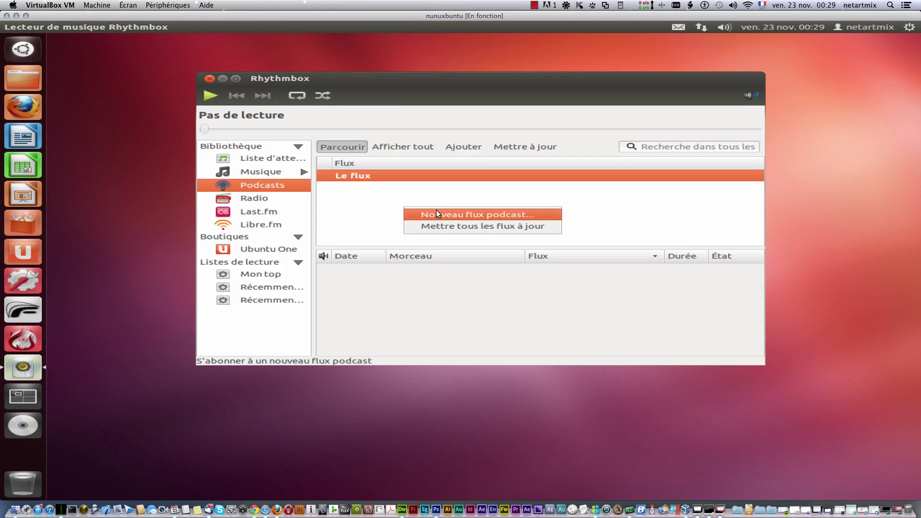
left_click(518, 215)
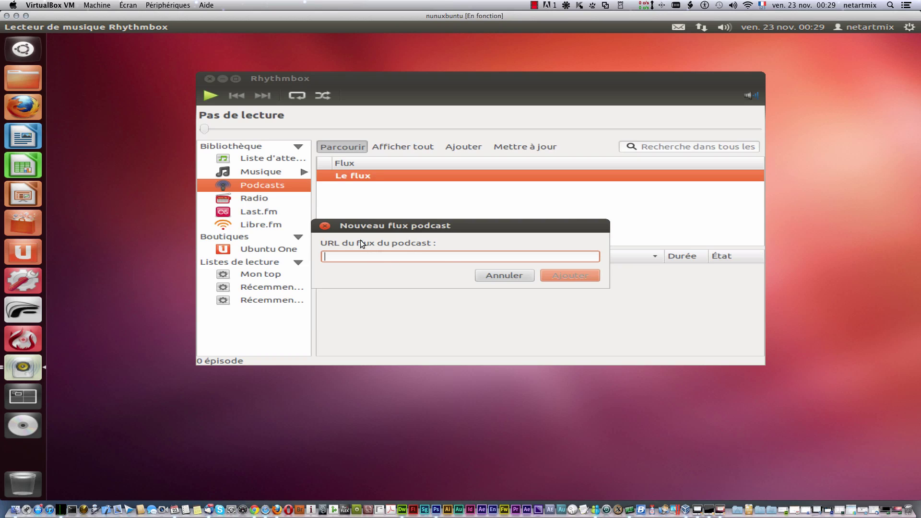
left_click(521, 275)
right_click(462, 202)
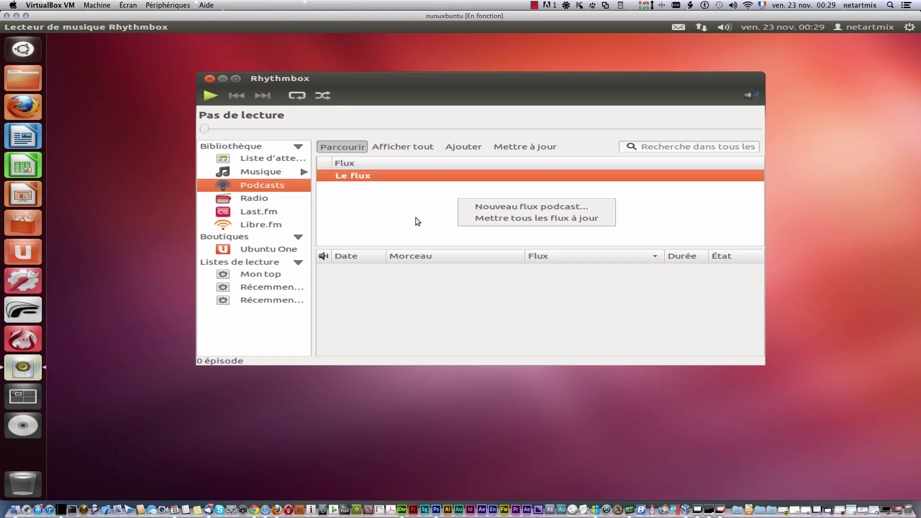
left_click(253, 210)
left_click(256, 212)
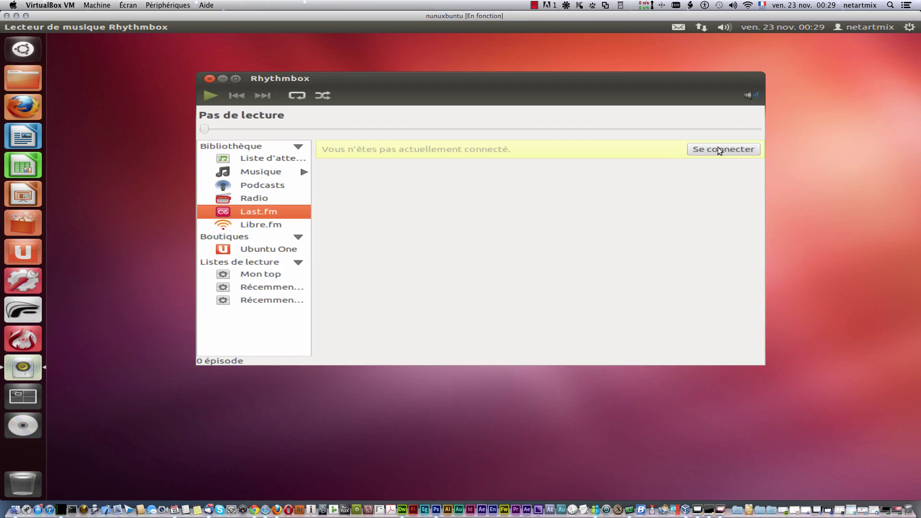
Step: Try connecting to Last.fm, close the untrusted Firefox login page, then view Libre.fm and the Ubuntu One store
left_click(732, 151)
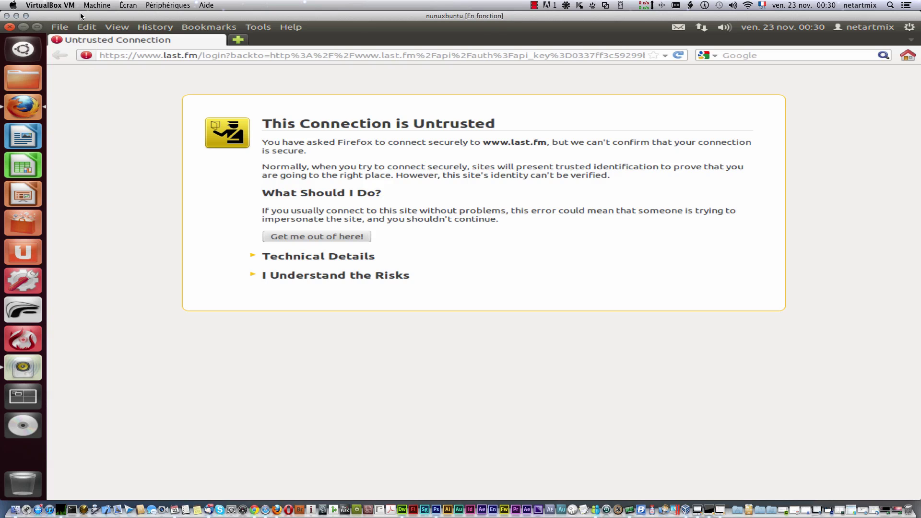
left_click(9, 26)
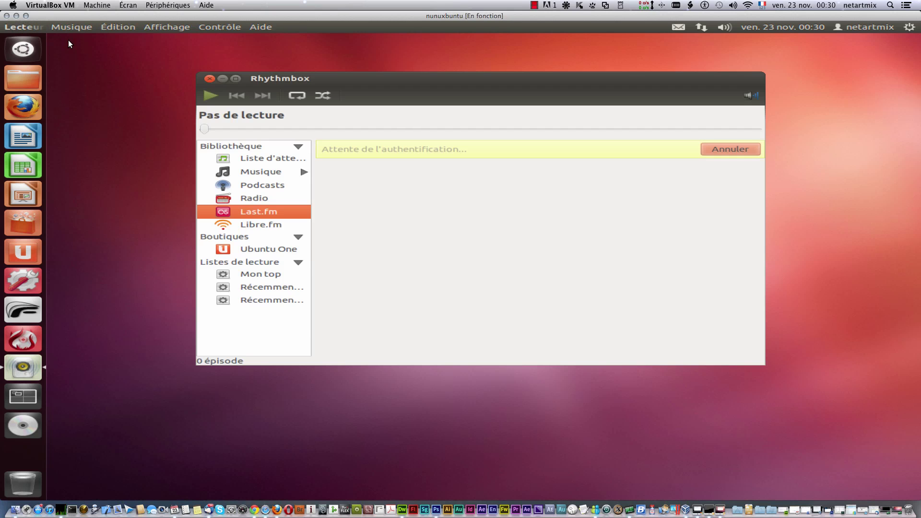
left_click(275, 226)
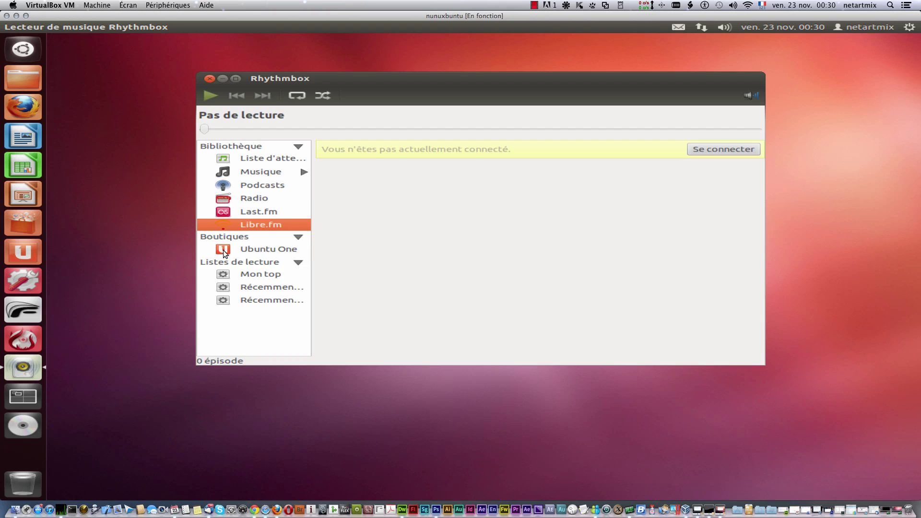
left_click(290, 249)
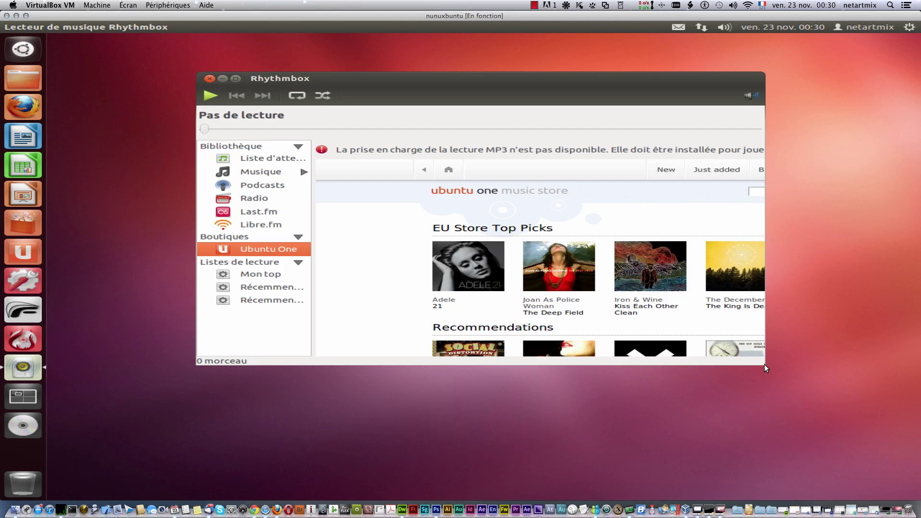
Step: Enlarge the Rhythmbox window and search the Ubuntu One music store for 'guetta'
left_click_drag(765, 364, 910, 492)
left_click_drag(709, 89, 604, 57)
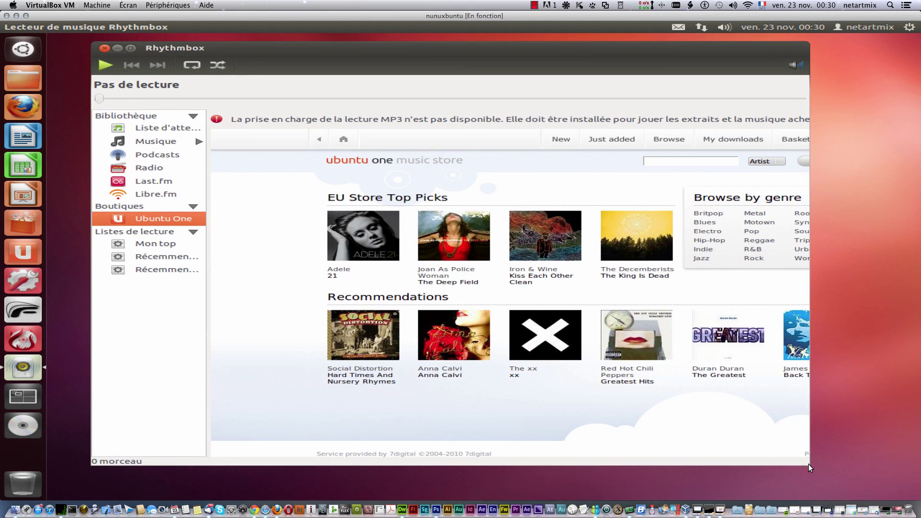
left_click_drag(867, 463, 912, 468)
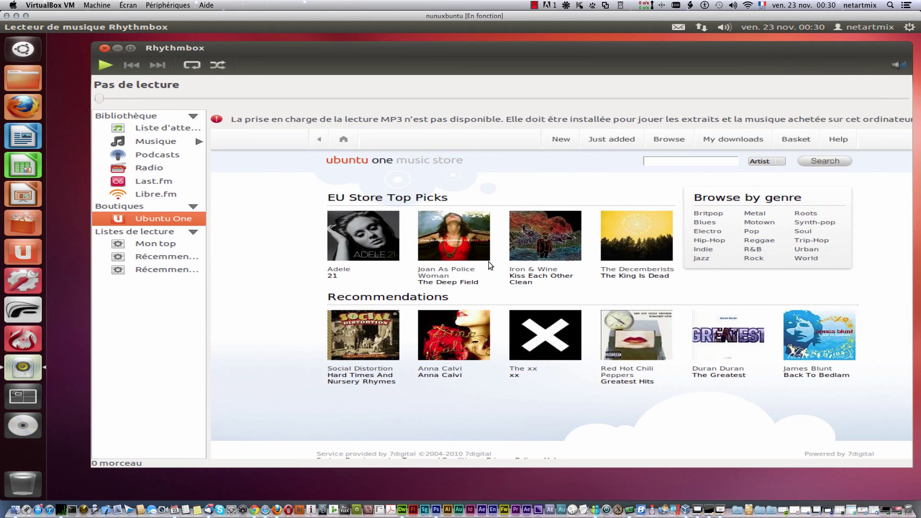
left_click(665, 161)
type("guetta")
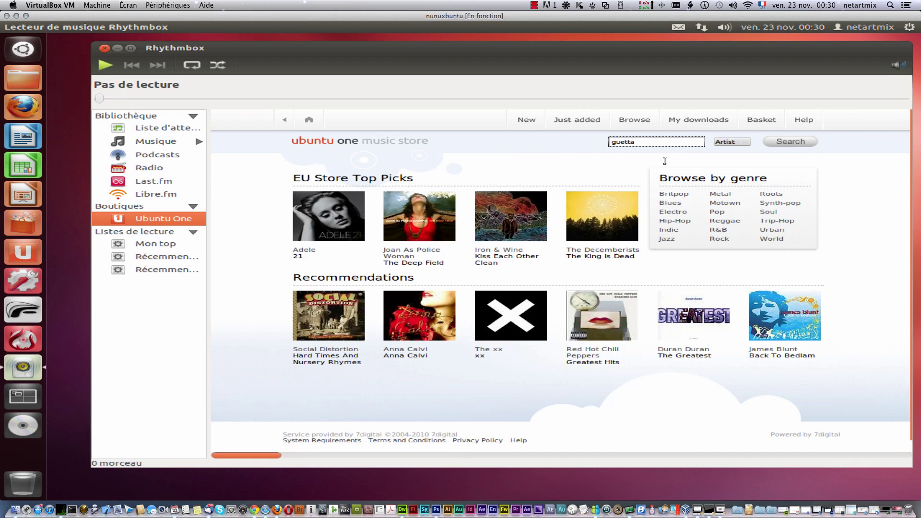
key("Return")
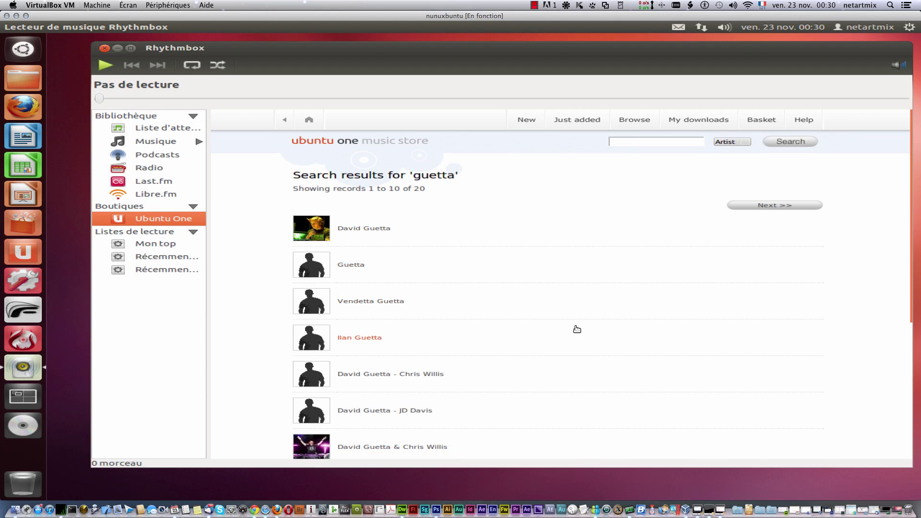
Step: Open David Guetta's Love Is Gone single and add the Original mix to the basket (€1.29)
scroll(571, 310, "down", 1)
scroll(572, 311, "up", 1)
left_click(360, 229)
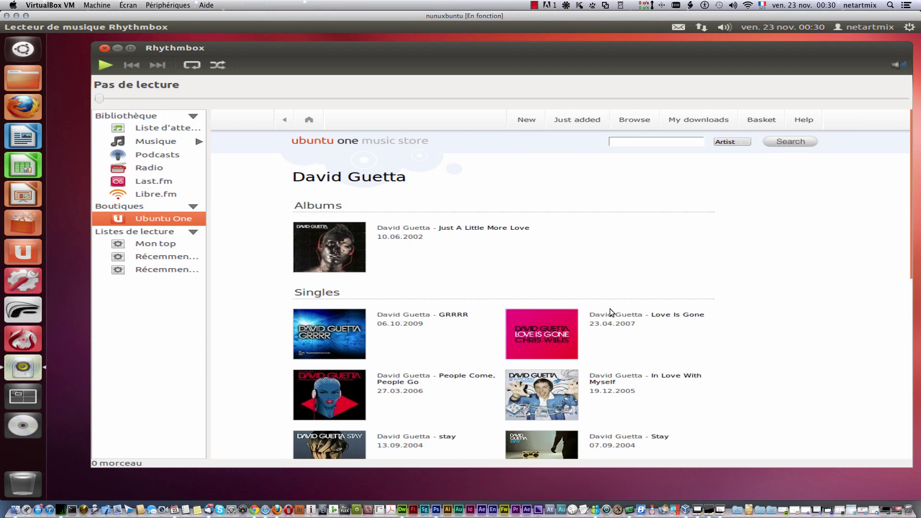
scroll(612, 312, "down", 1)
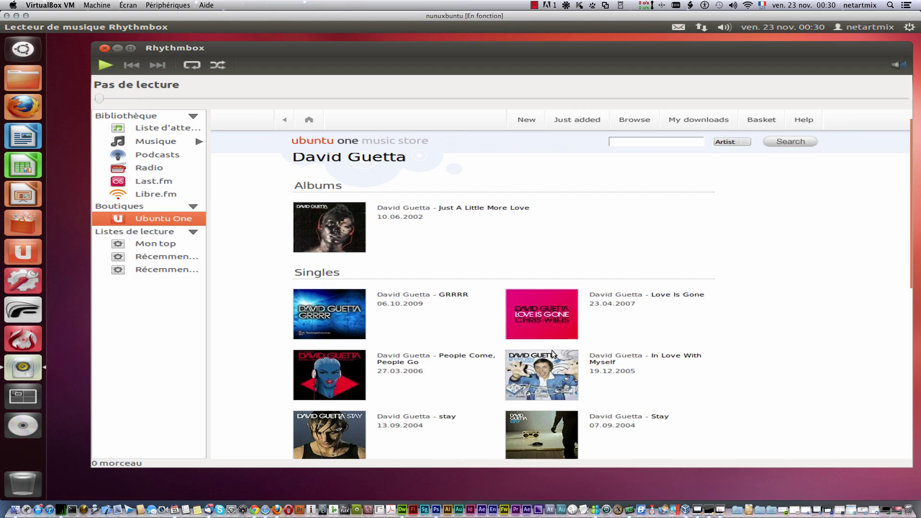
left_click(661, 300)
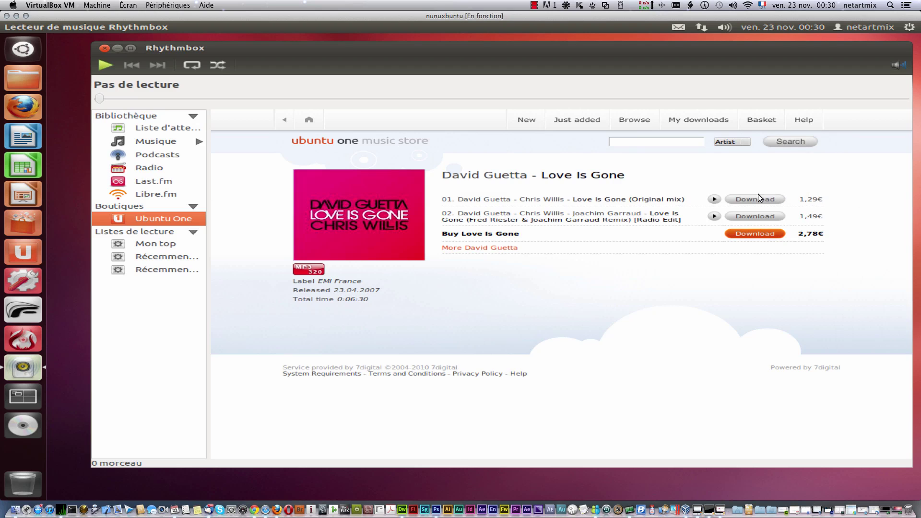
left_click(742, 200)
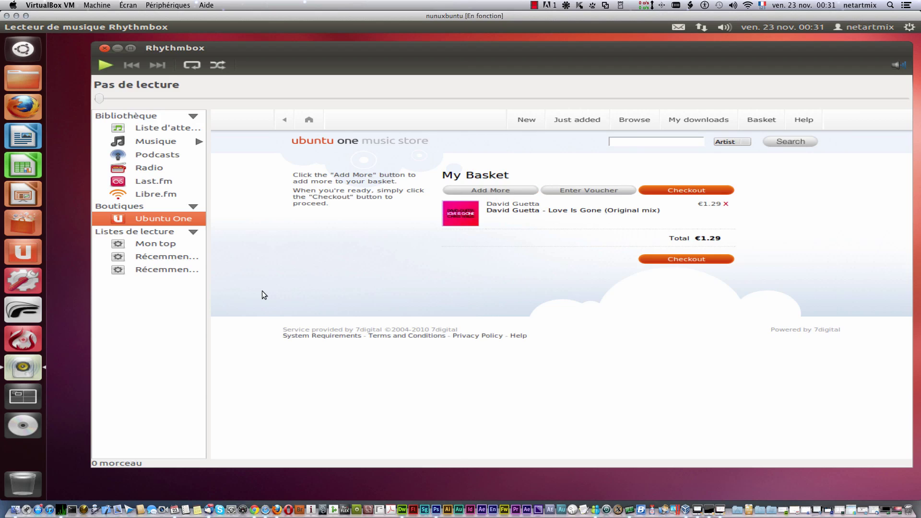
Step: Browse the three playlists starting with Mon top, and nudge the playback volume down and back
left_click(165, 244)
left_click(167, 258)
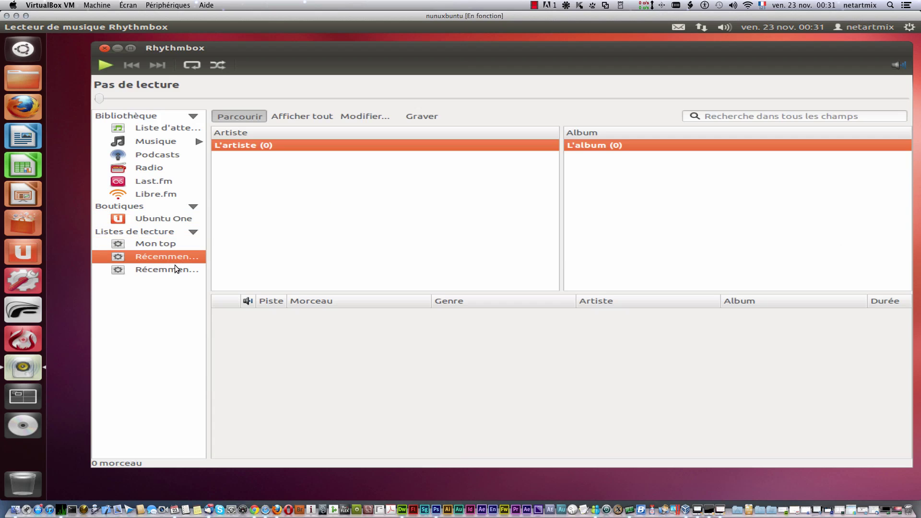
left_click(175, 270)
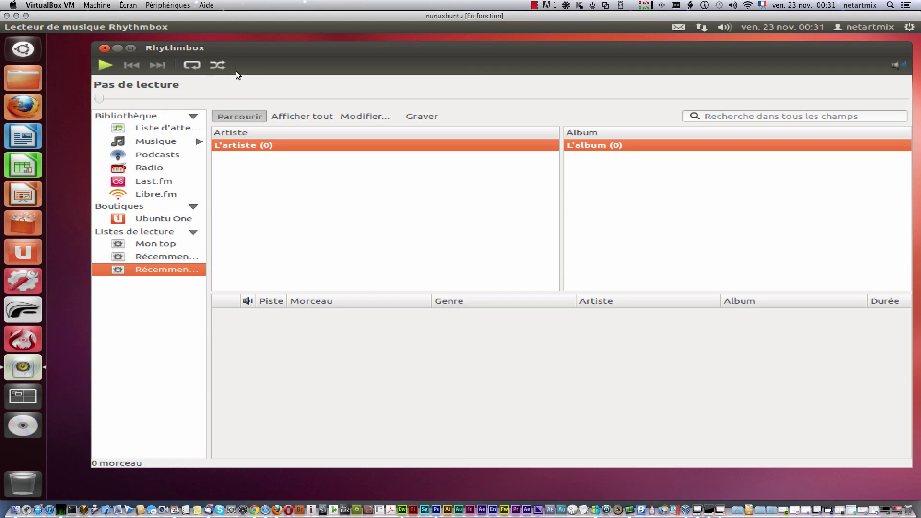
left_click(897, 65)
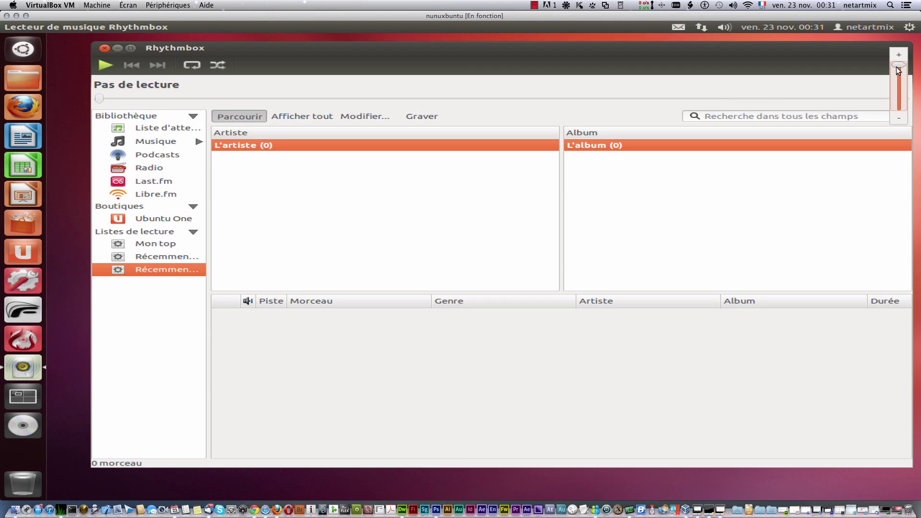
mouse_move(899, 70)
left_mouse_down()
mouse_move(898, 117)
mouse_move(898, 69)
left_mouse_up()
left_click(759, 50)
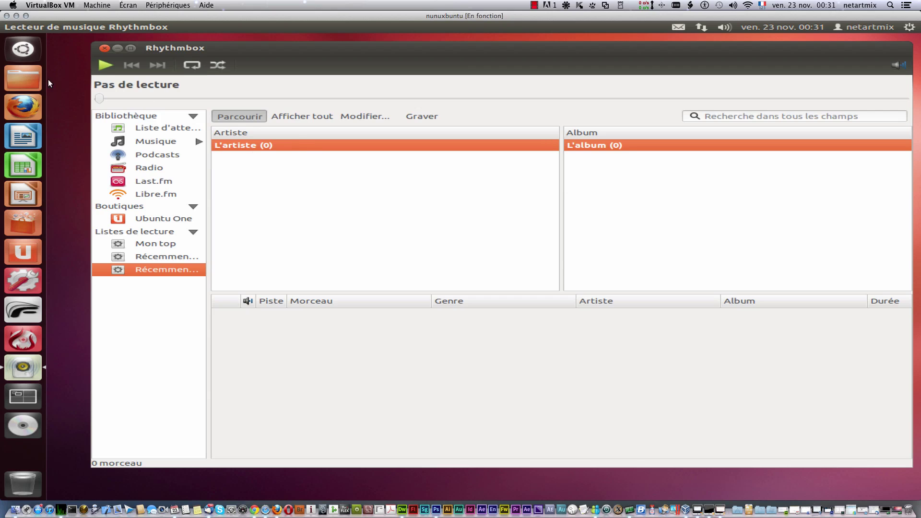
Step: Close Rhythmbox, start playback from the sound menu, then close the reopened player window
left_click(105, 49)
left_click(725, 27)
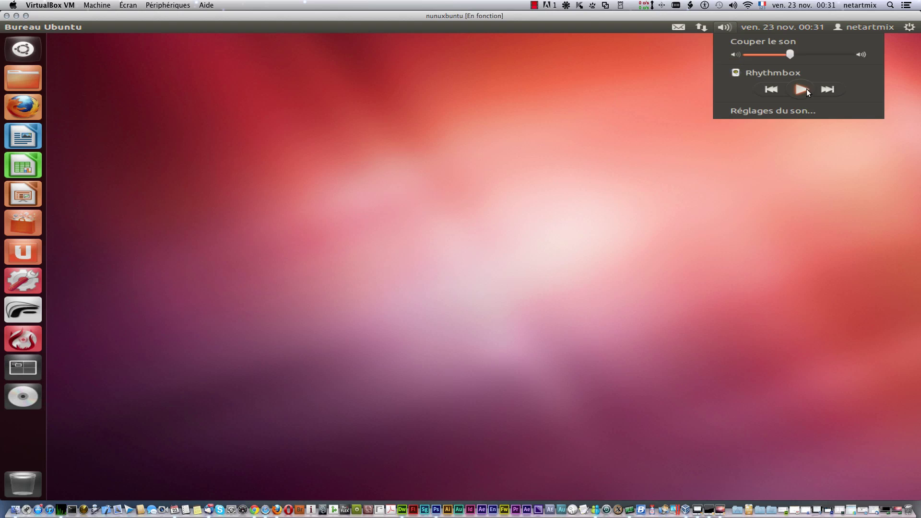
left_click(827, 91)
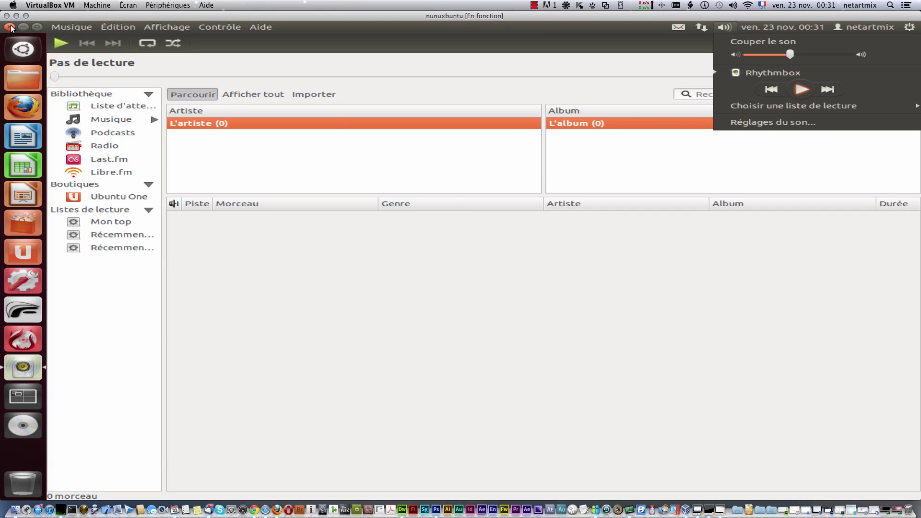
left_click(11, 28)
left_click(10, 27)
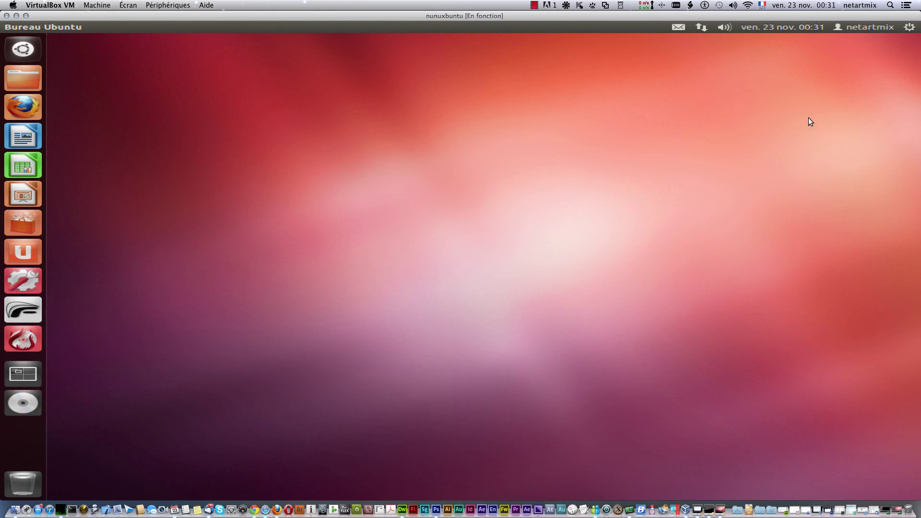
left_click(718, 30)
Step: Open Sound settings, shift the balance left, and push output volume above 100% into the amplified range
left_click(764, 114)
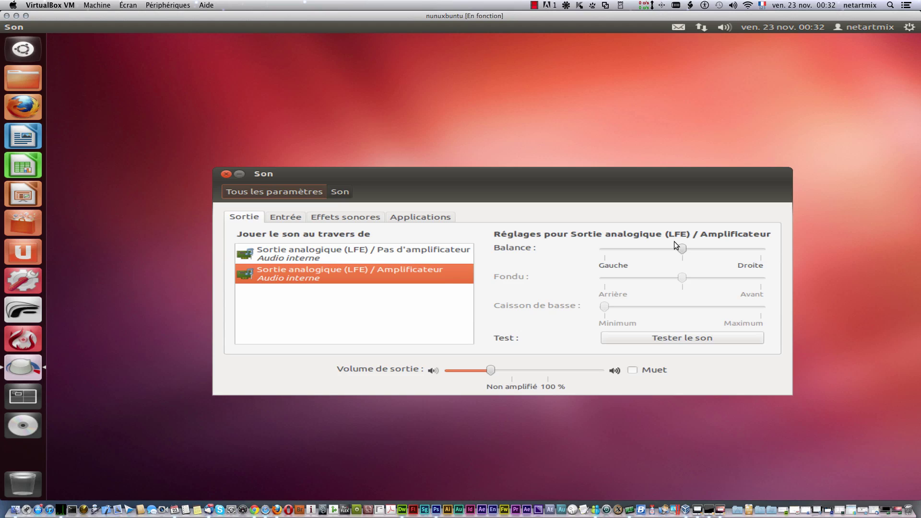
left_click_drag(681, 249, 660, 246)
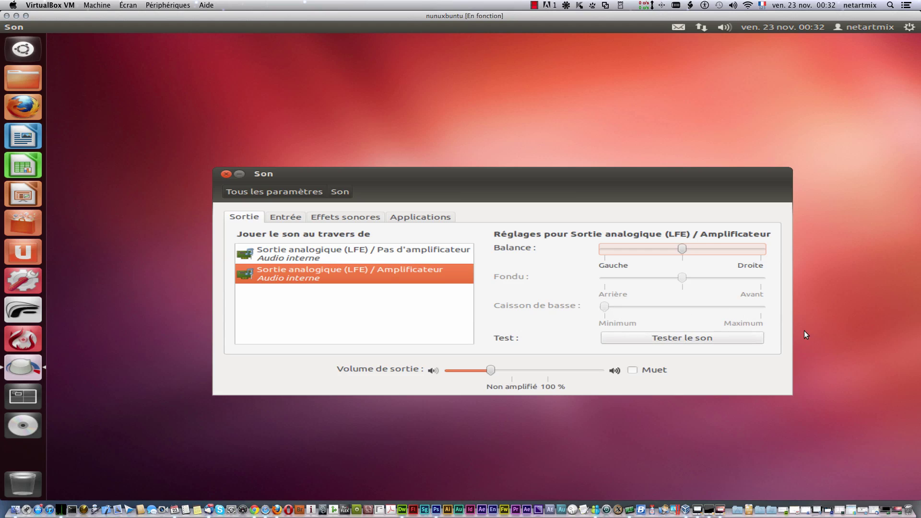
left_click_drag(493, 371, 568, 372)
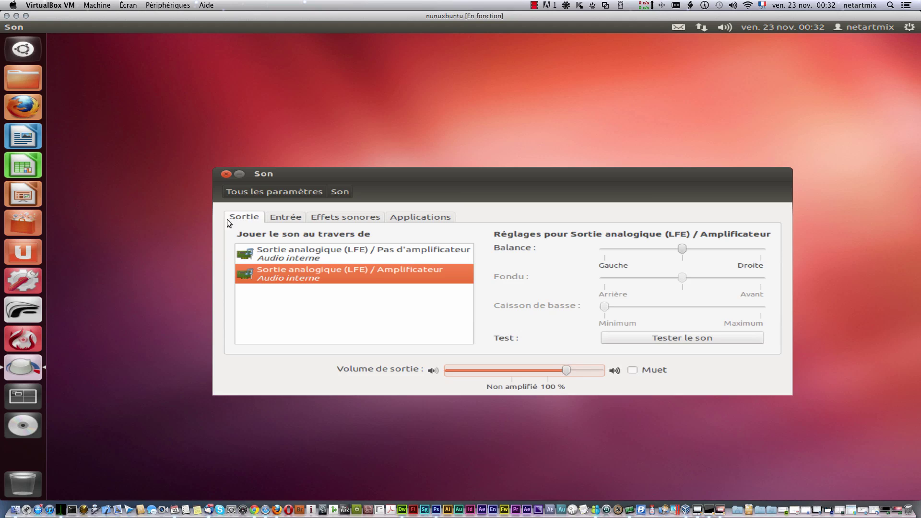
Step: Raise the input volume of Microphone / Microphone 1 in the recording device settings
left_click(282, 219)
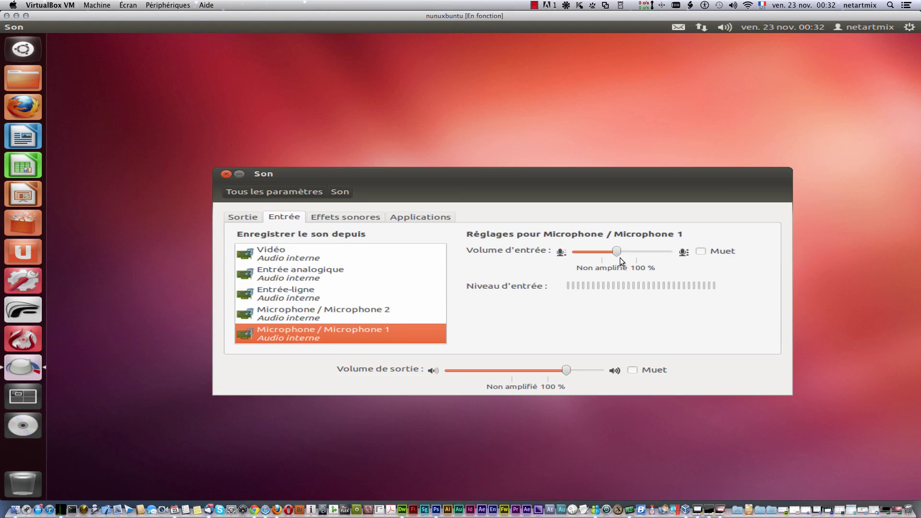
left_click_drag(617, 251, 654, 251)
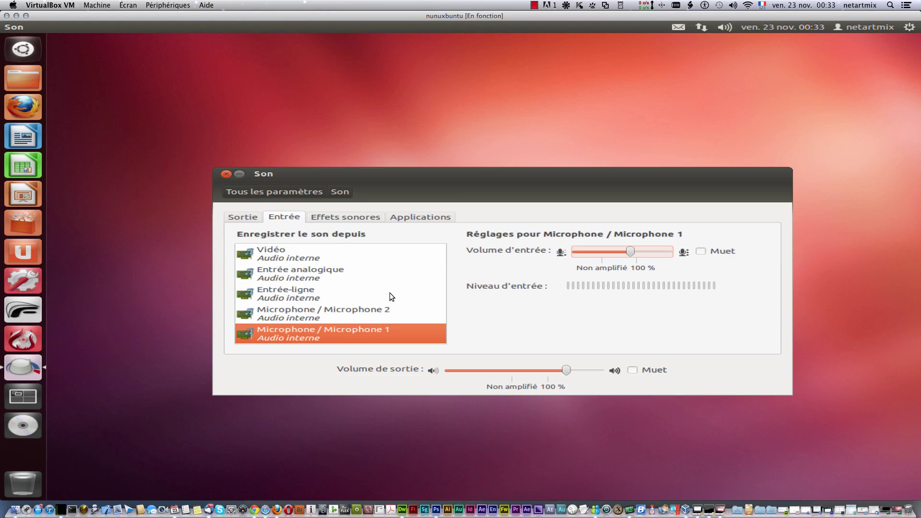
left_click(341, 218)
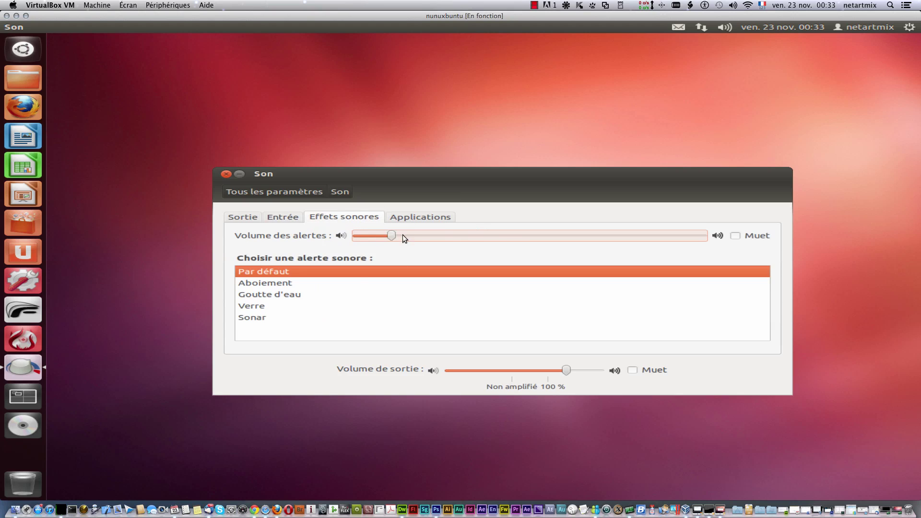
Step: Raise the alert volume to about two-thirds and pick Sonar as the alert sound
left_click_drag(403, 236, 579, 236)
left_click(306, 295)
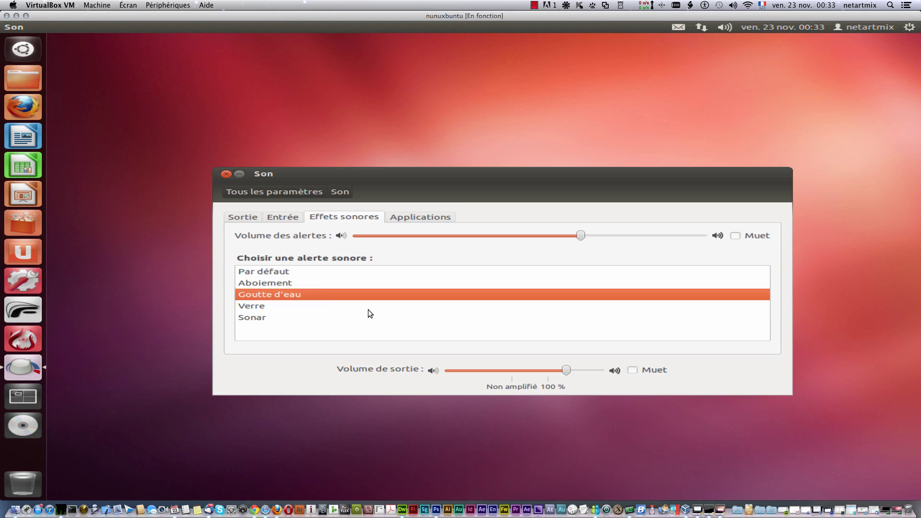
left_click(258, 305)
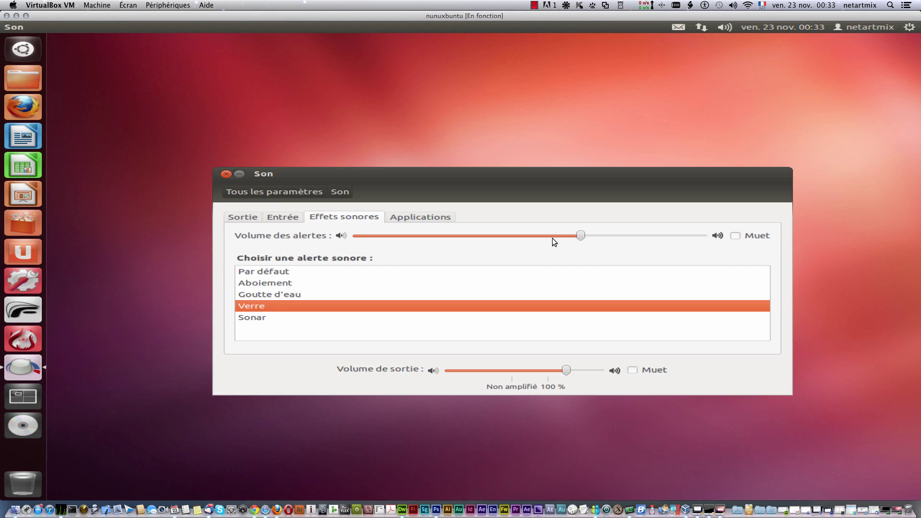
left_click(279, 317)
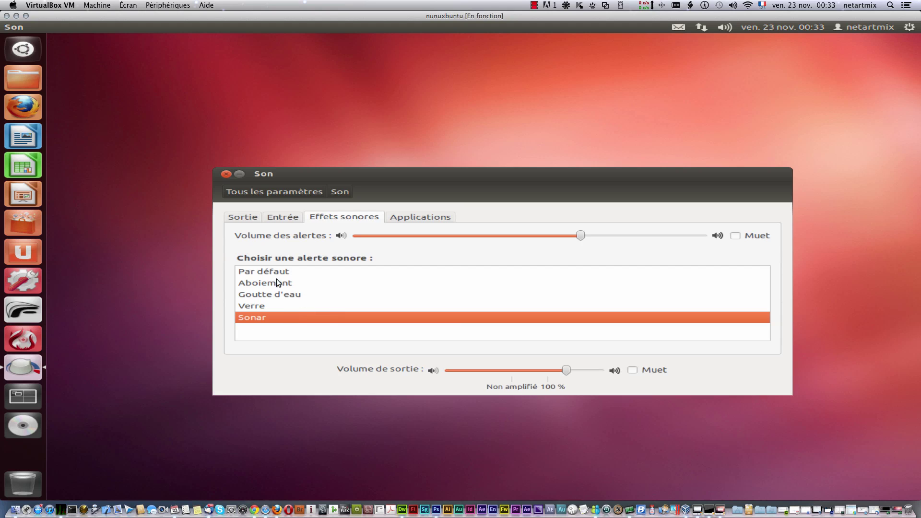
Step: Check which applications are playing sound, close Sound settings, and open the network menu
left_click(439, 216)
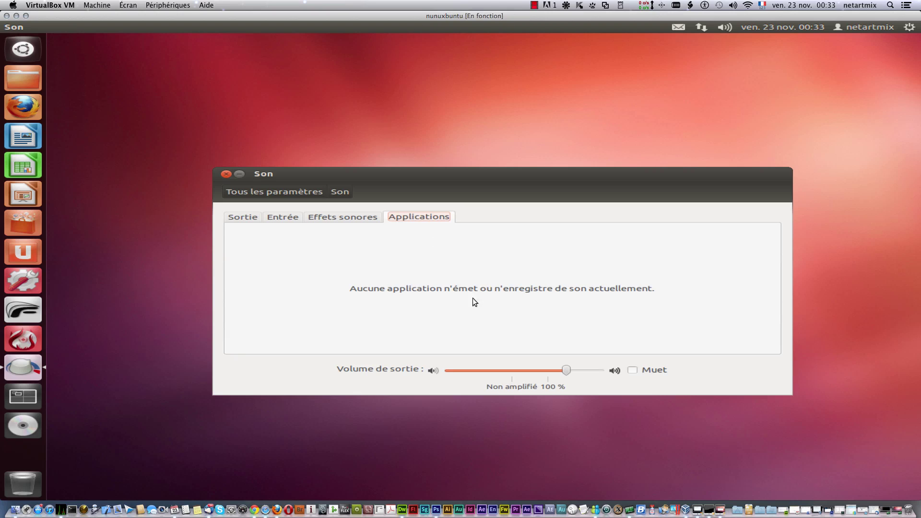
left_click(226, 174)
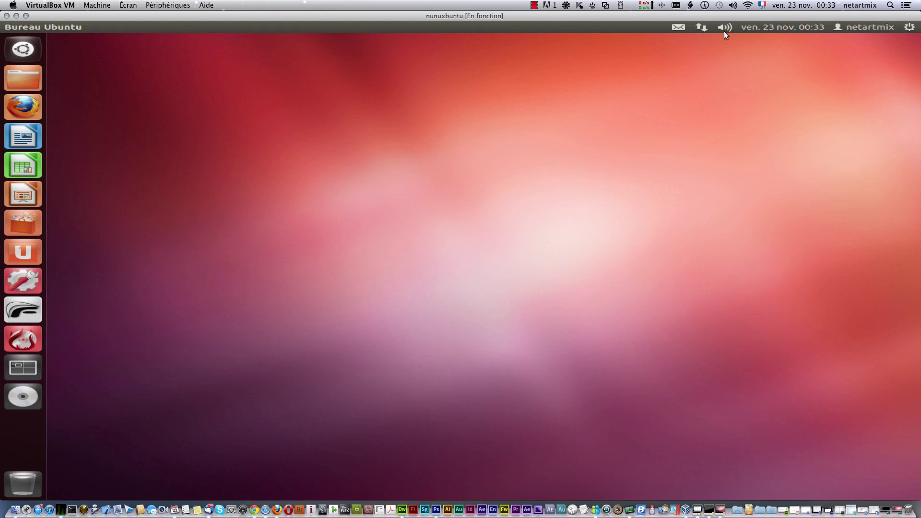
left_click(704, 27)
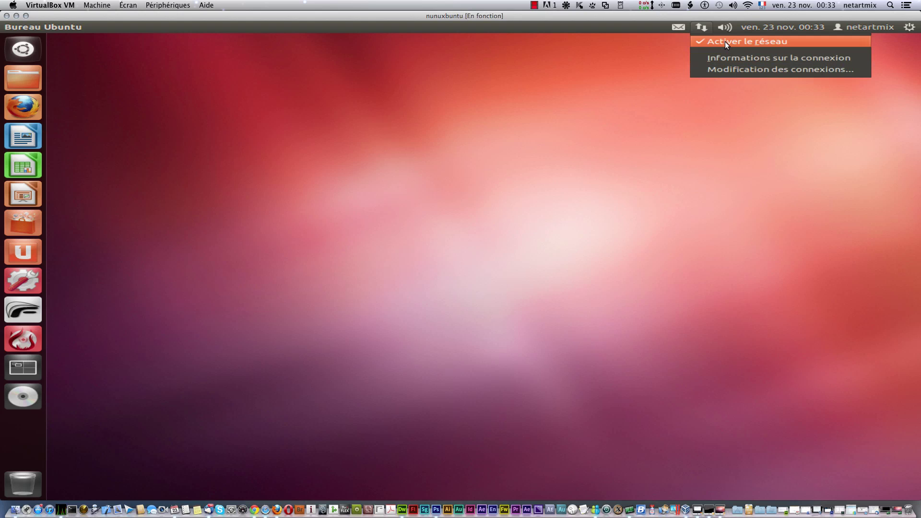
Step: Open the network connections manager and browse Wireless, Mobile Broadband, VPN and DSL, ending on VPN
left_click(747, 71)
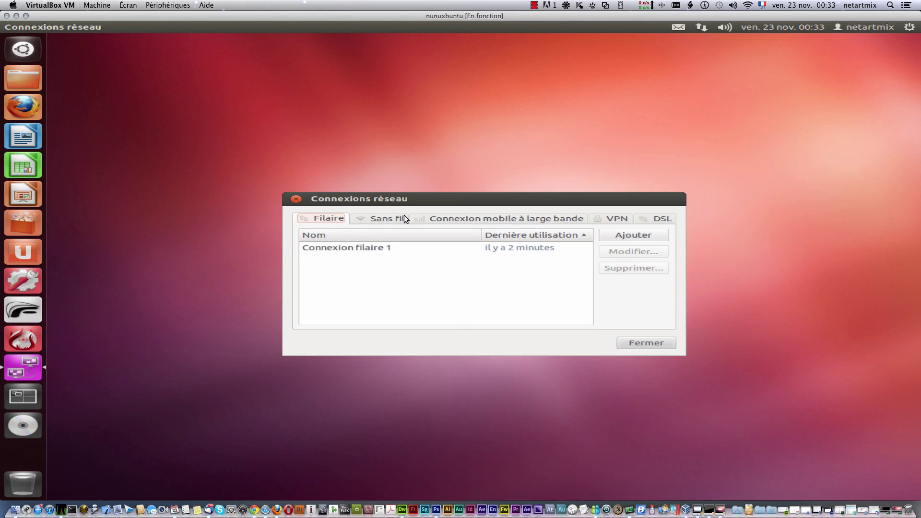
left_click(384, 224)
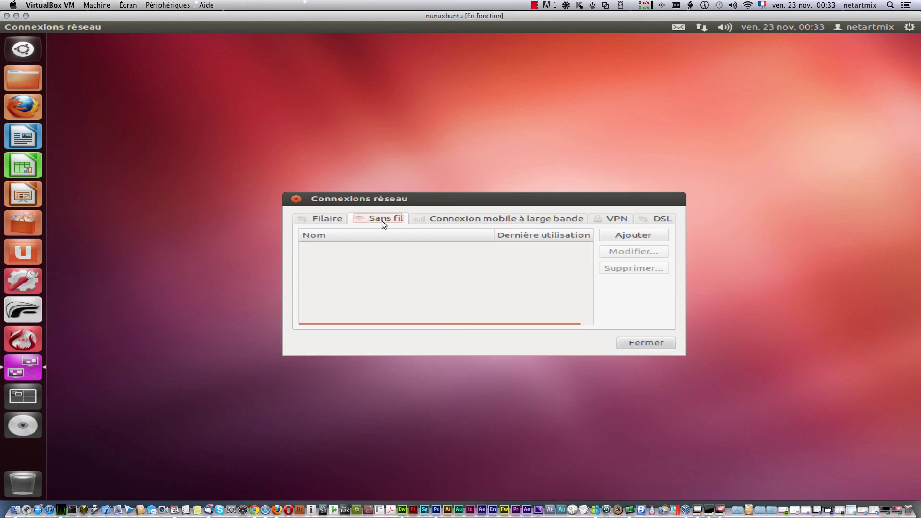
left_click(494, 219)
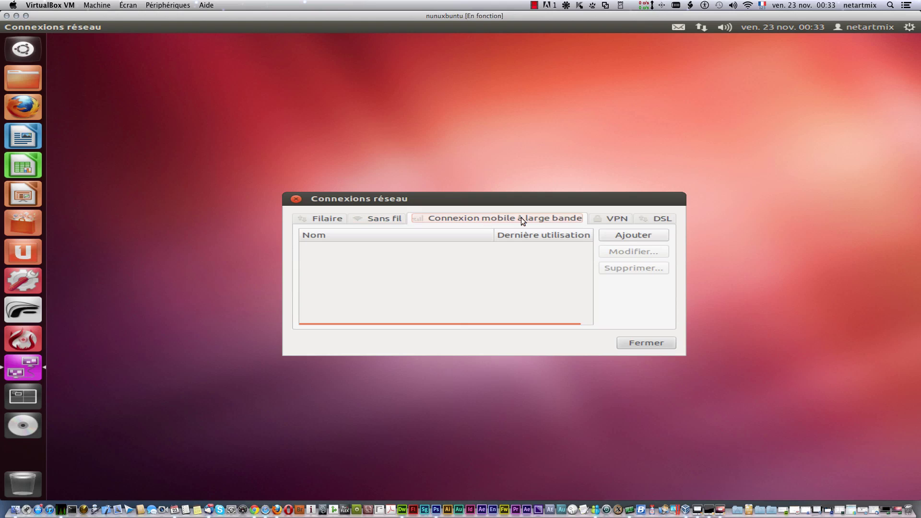
left_click(619, 220)
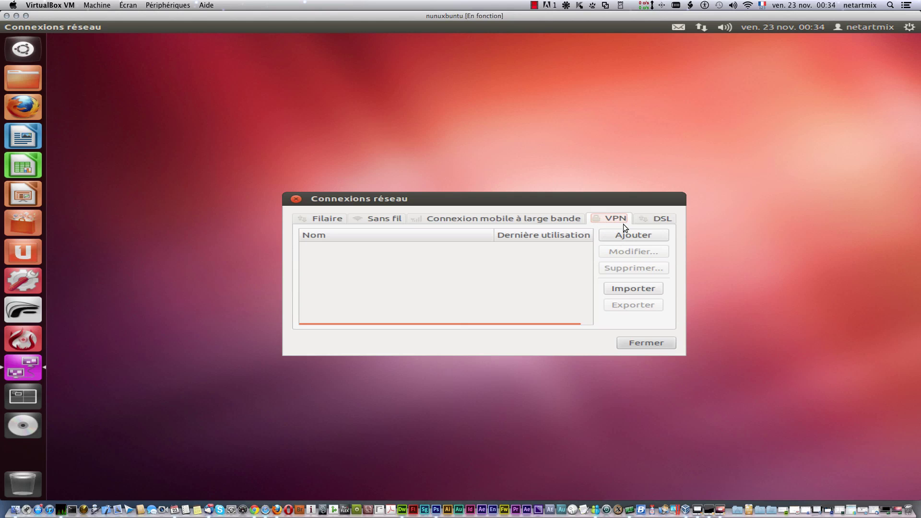
left_click(657, 219)
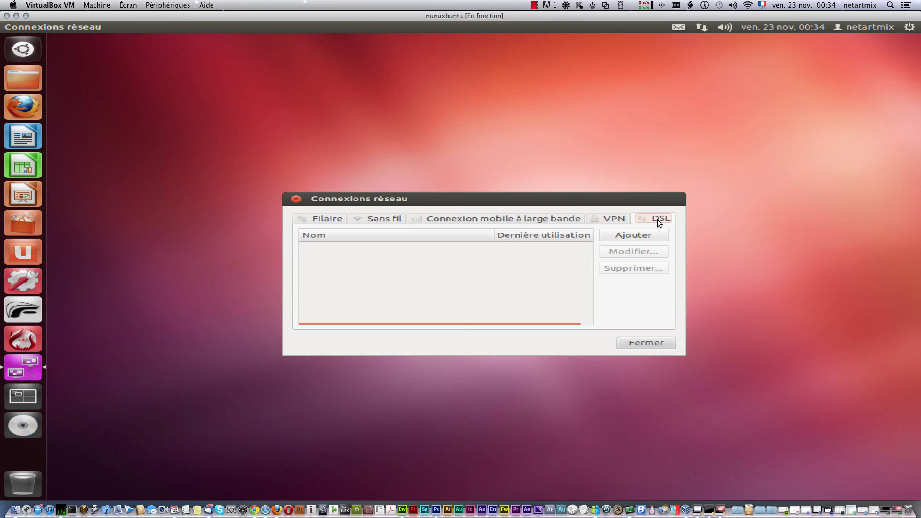
left_click(619, 223)
left_click(631, 235)
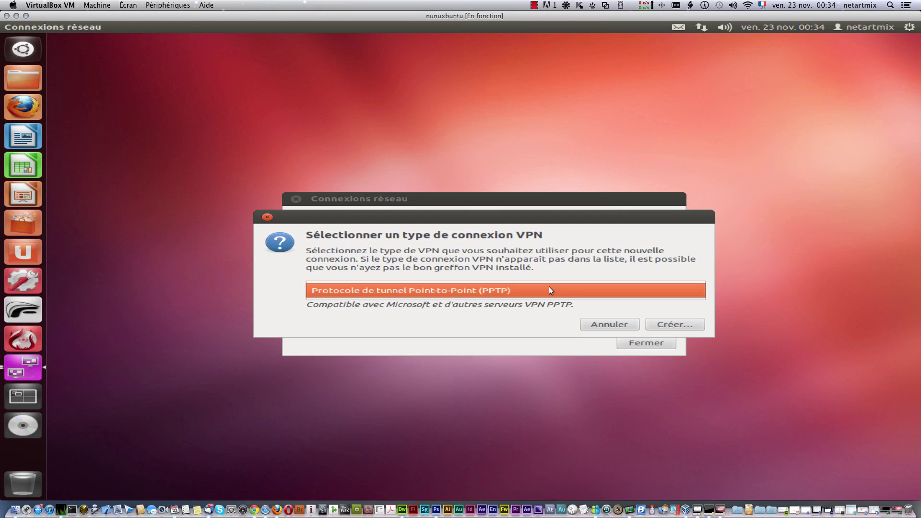
left_click(681, 324)
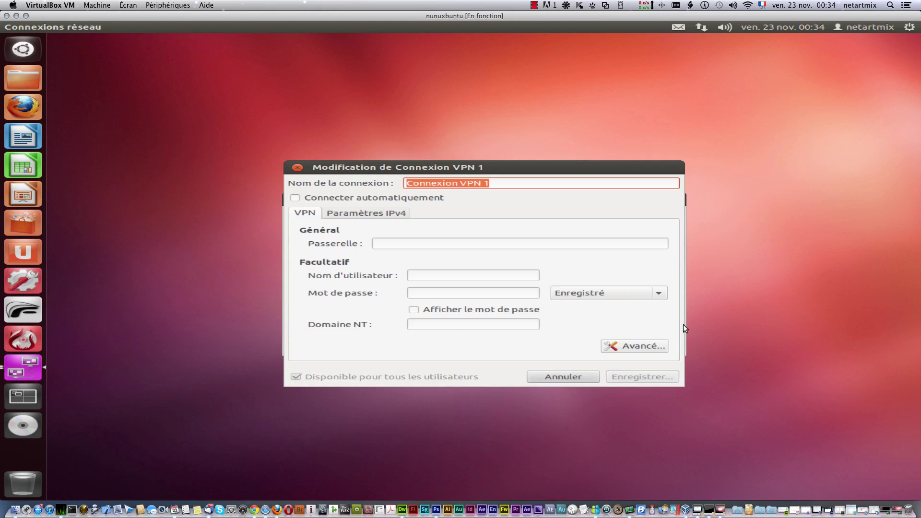
left_click(424, 247)
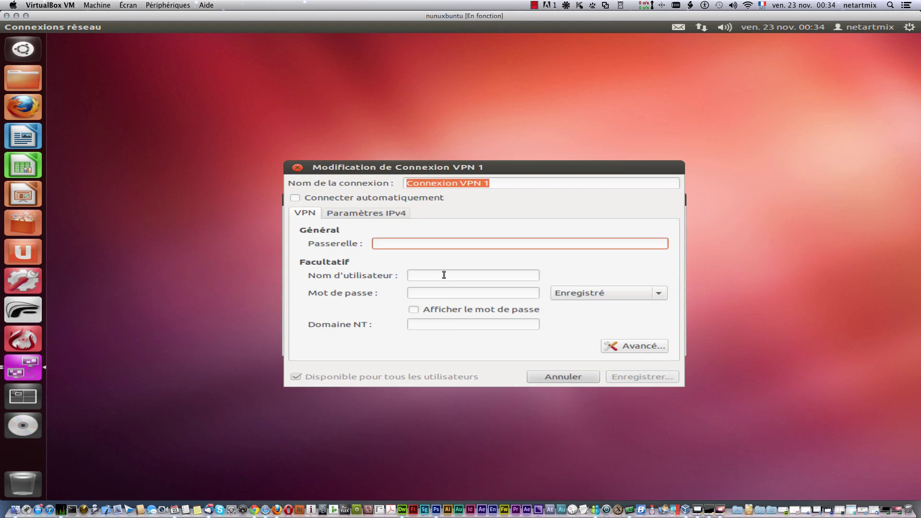
left_click(444, 275)
left_click(445, 293)
left_click(444, 325)
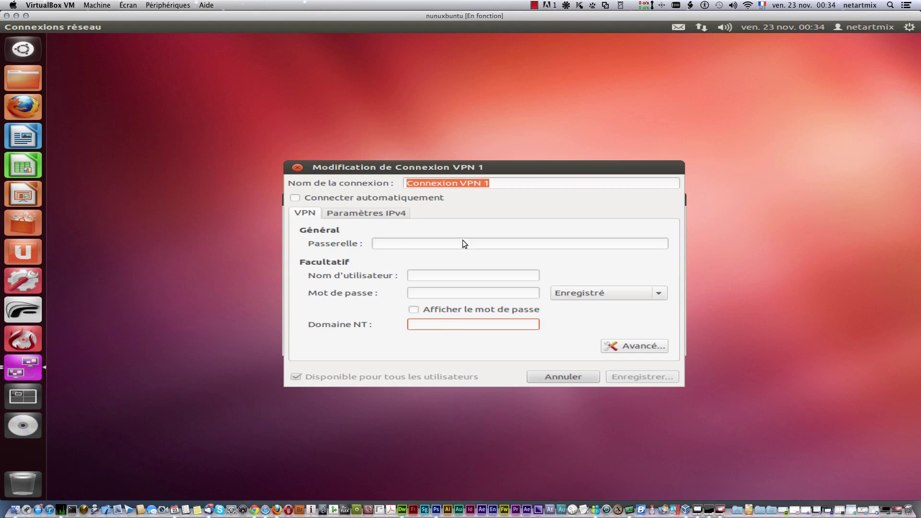
left_click(399, 246)
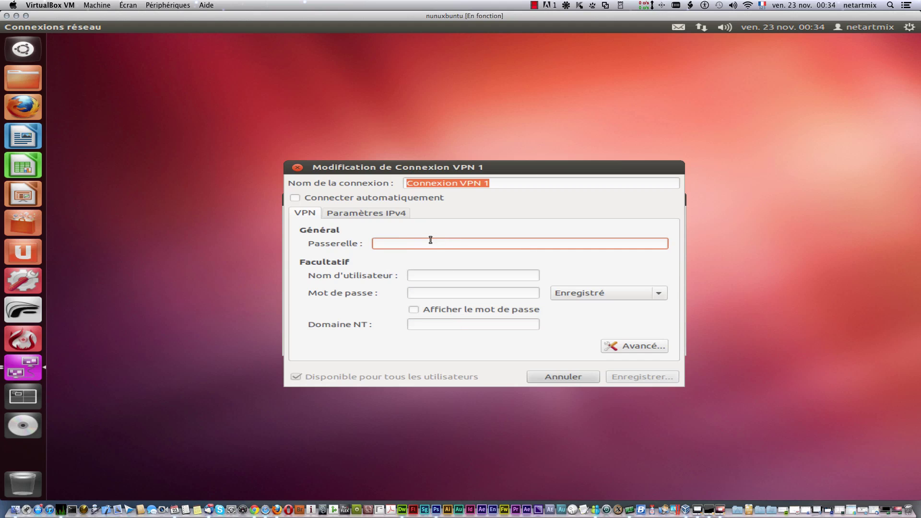
left_click(423, 274)
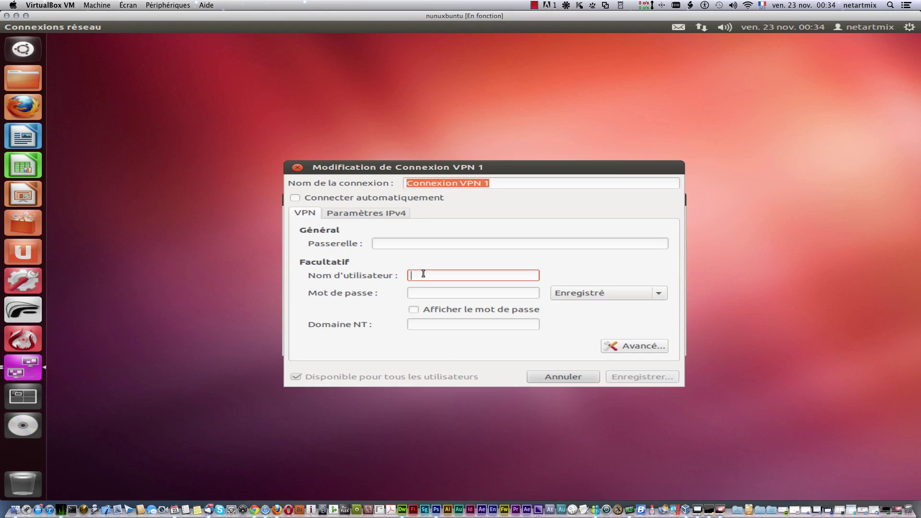
left_click(439, 294)
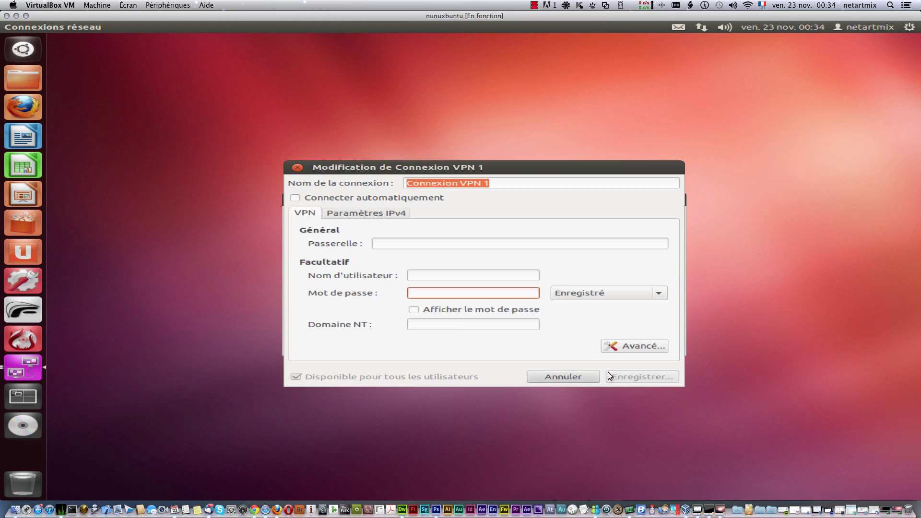
left_click(566, 375)
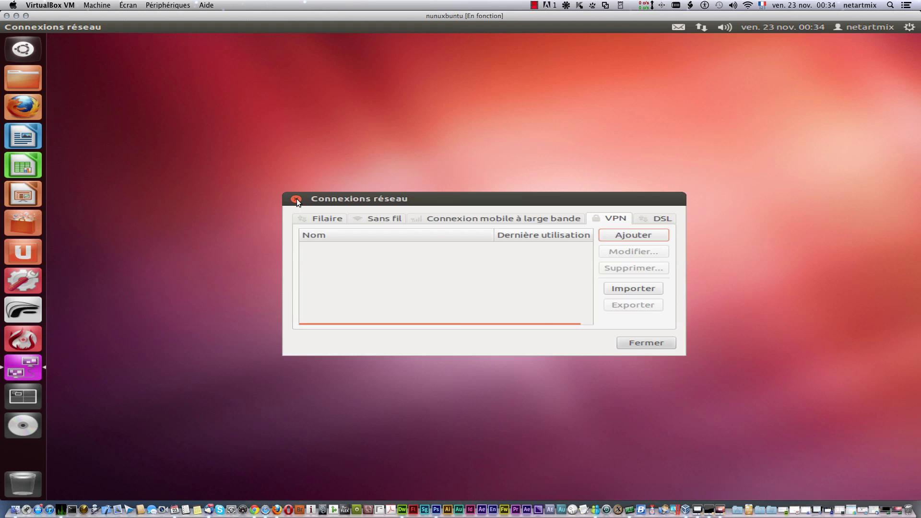
Step: Start a new wired connection and look through its 802.1x Security, IPv4 and IPv6 settings
left_click(317, 220)
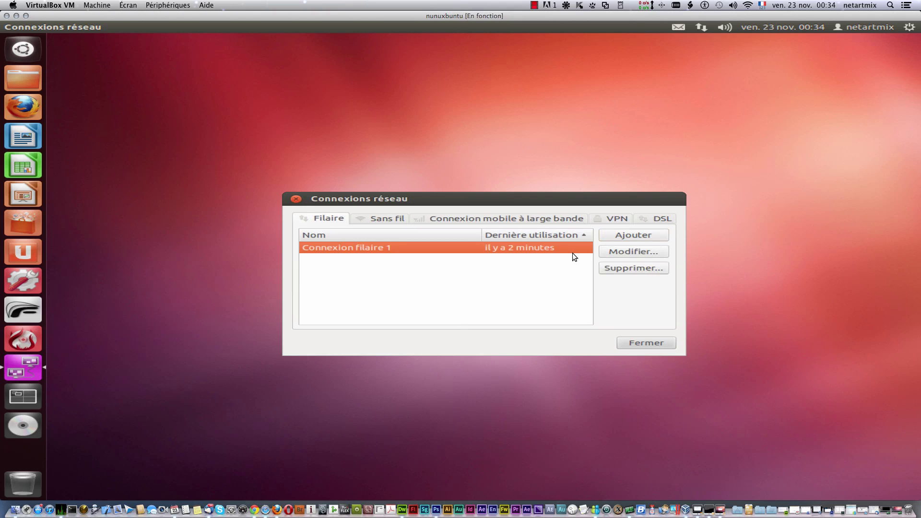
left_click(619, 235)
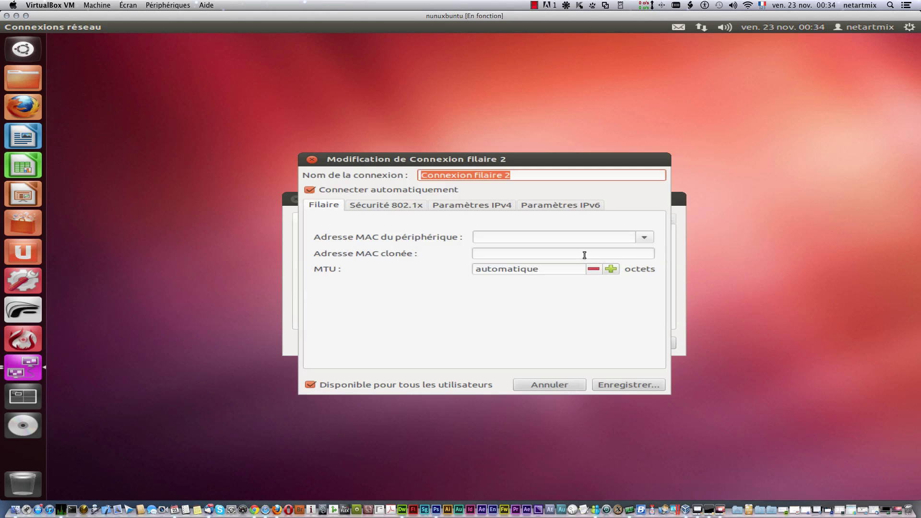
left_click(382, 206)
left_click(482, 204)
left_click(571, 202)
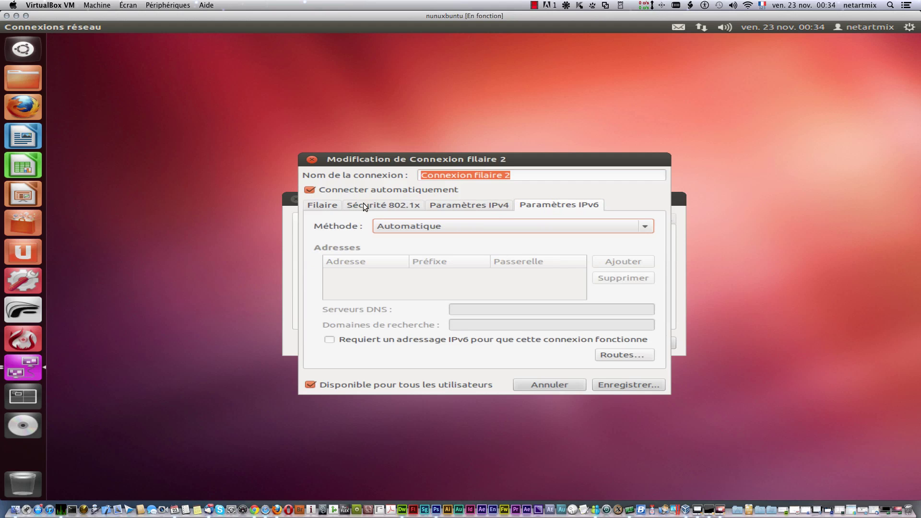
left_click(323, 205)
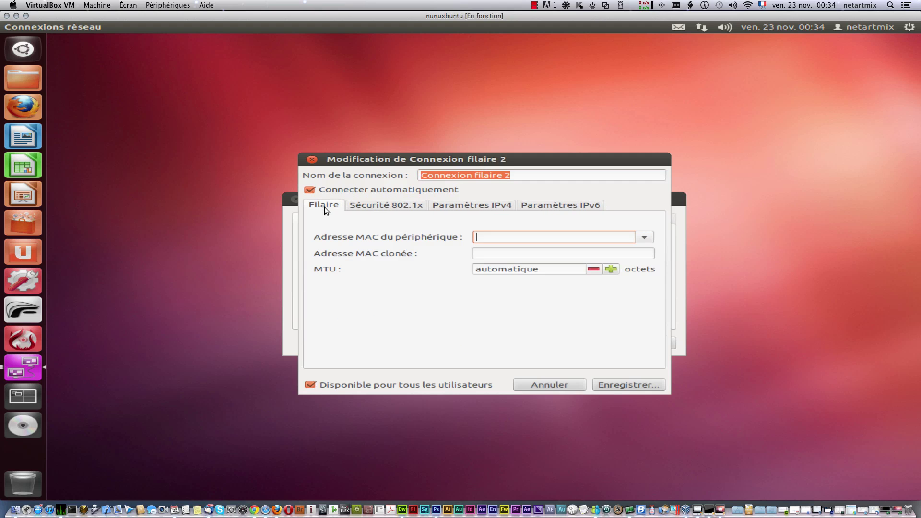
Step: Cancel the new wired connection and close Connexions réseau without changes
left_click(552, 382)
left_click(657, 340)
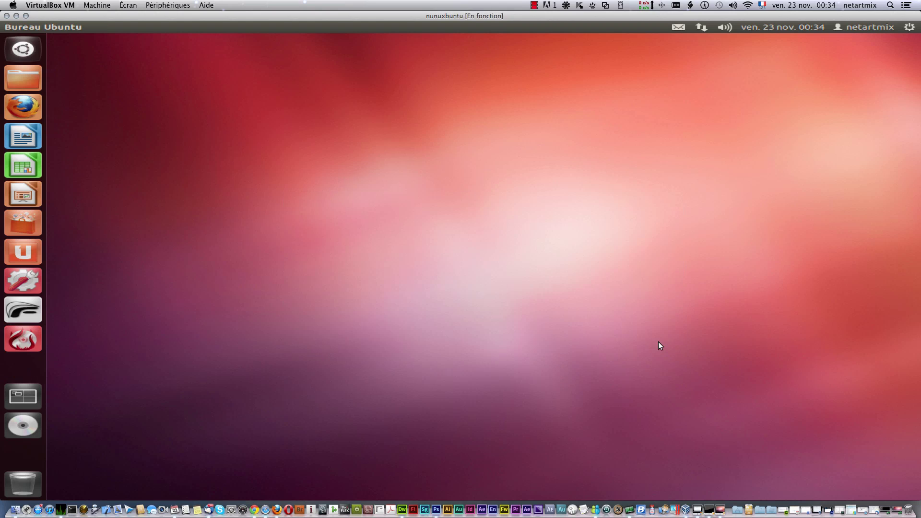
left_click(700, 26)
Step: Try setting the chat status to Disponible from the envelope menu, then launch Messagerie instantanée
mouse_move(685, 31)
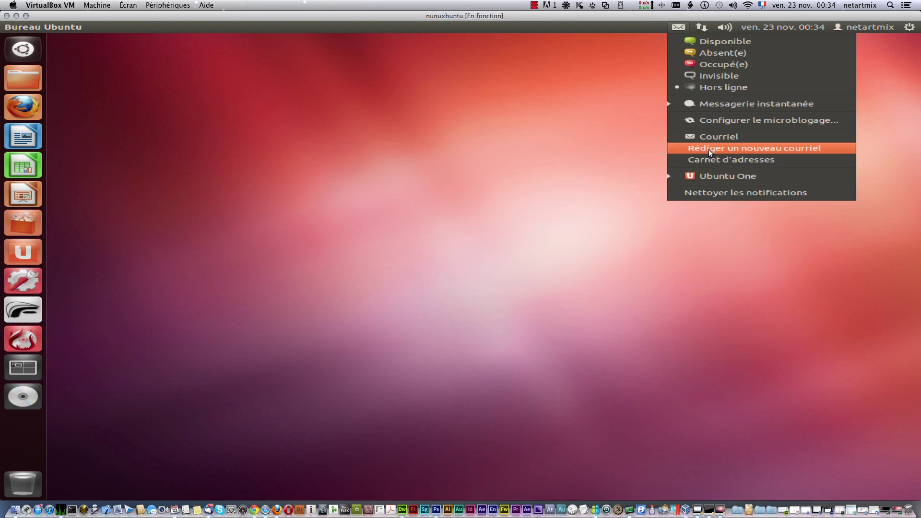
left_click(704, 44)
left_click(686, 28)
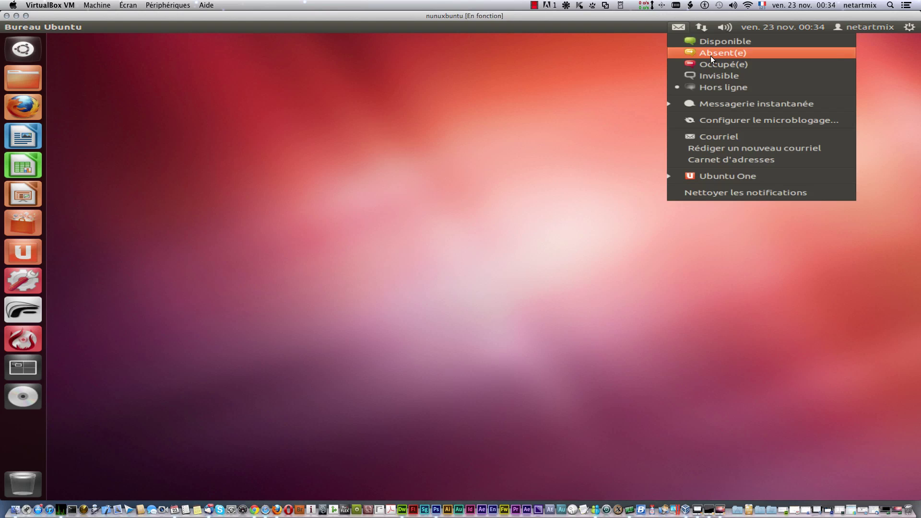
left_click(708, 42)
left_click(680, 27)
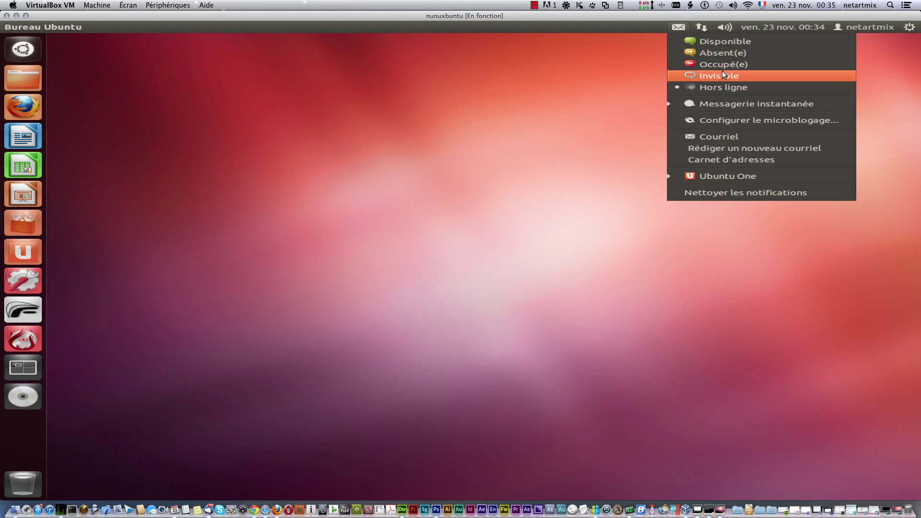
left_click(733, 103)
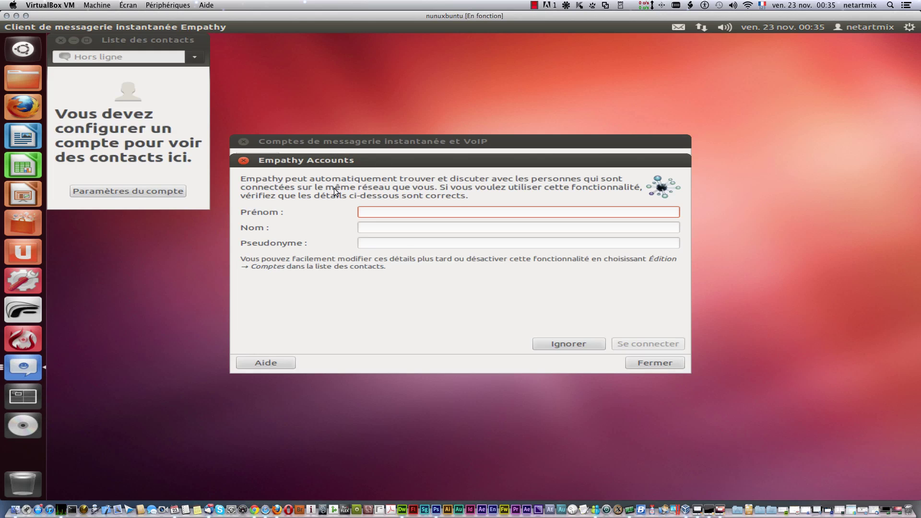
Step: Move the contact list to the top-right and connect after filling in first name, surname and nickname
left_click(206, 204)
left_click_drag(125, 39, 766, 72)
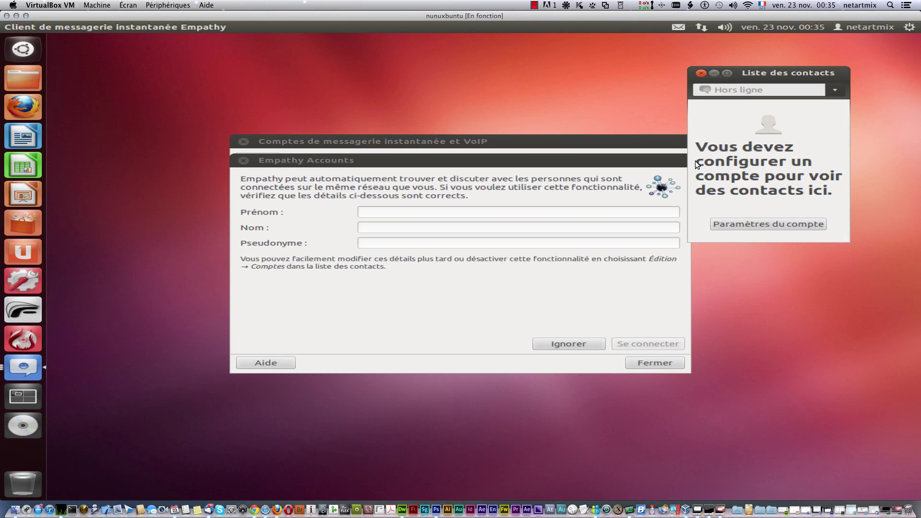
left_click(402, 212)
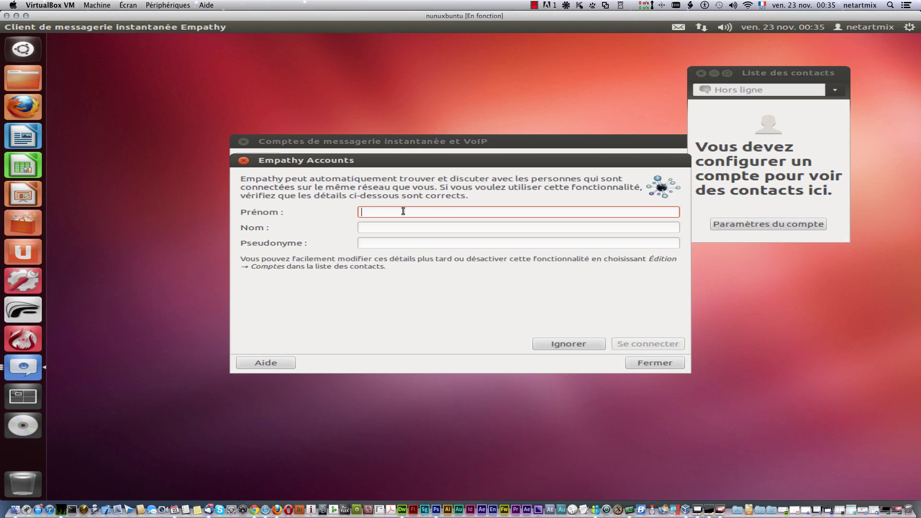
type("fgdfgdfgd")
left_click(401, 227)
type("fgdfgdfgdfg")
left_click(407, 242)
type("dfgdfgdfgd")
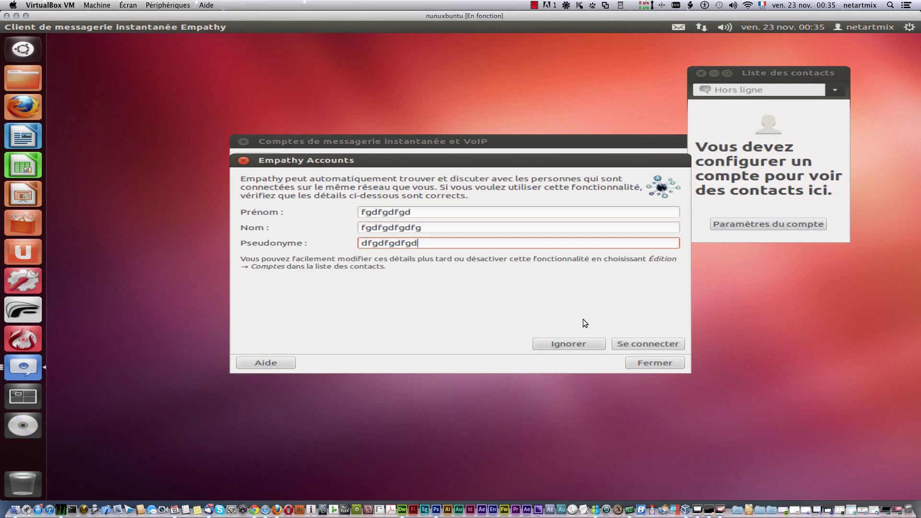
left_click(643, 344)
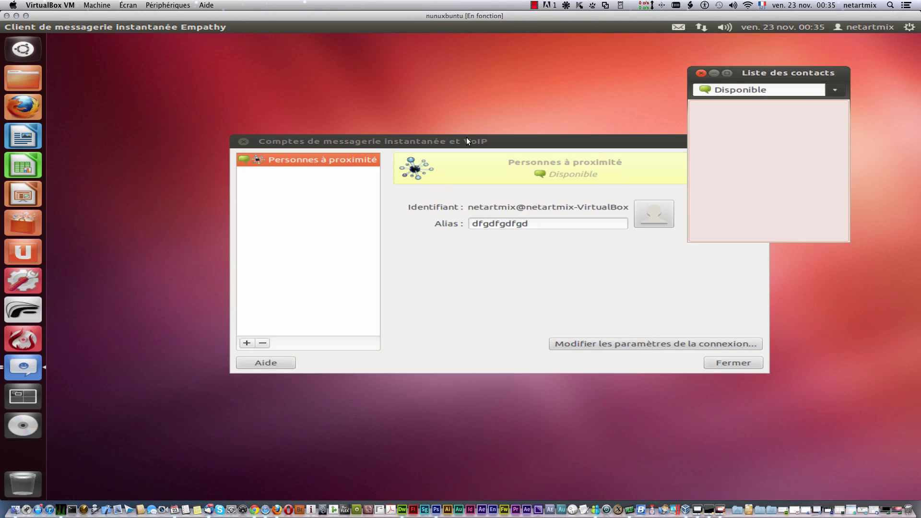
Step: Select the account's Identifiant and Alias texts, then begin adding a new chat account
left_click_drag(469, 141, 366, 88)
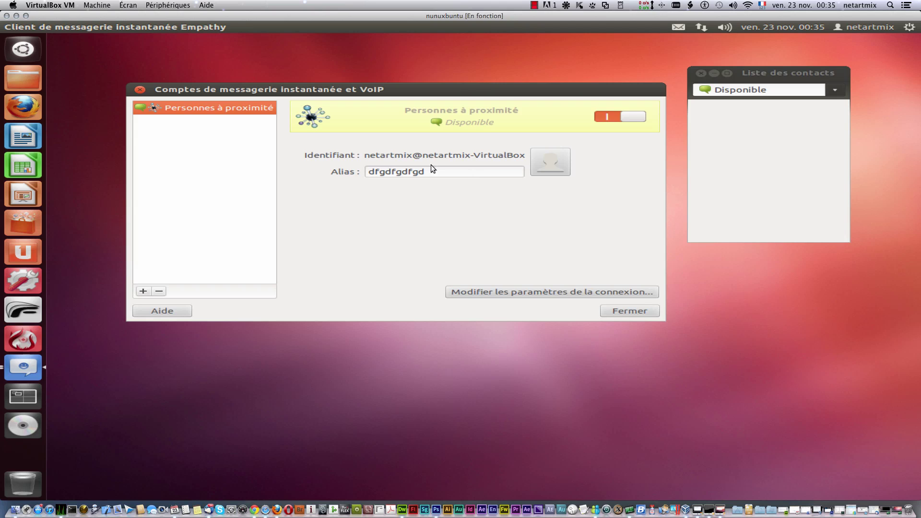
left_click_drag(370, 156, 551, 157)
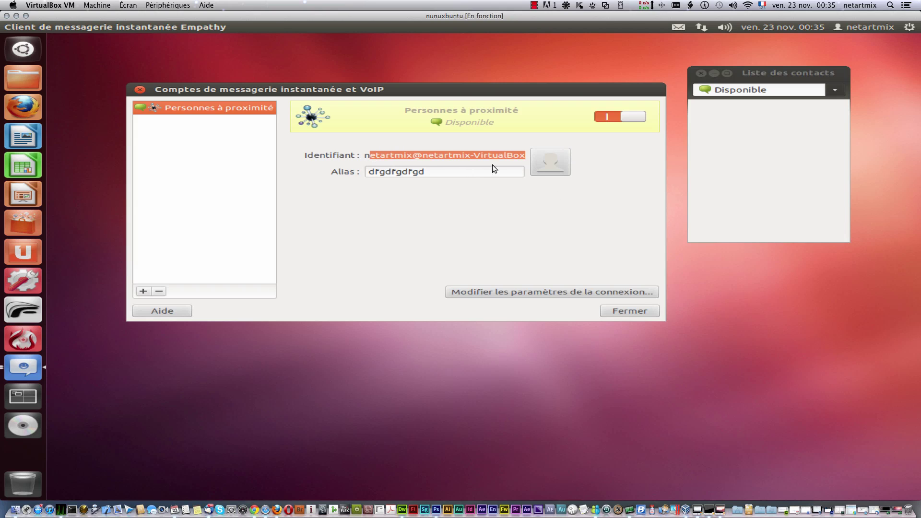
left_click_drag(467, 172, 350, 180)
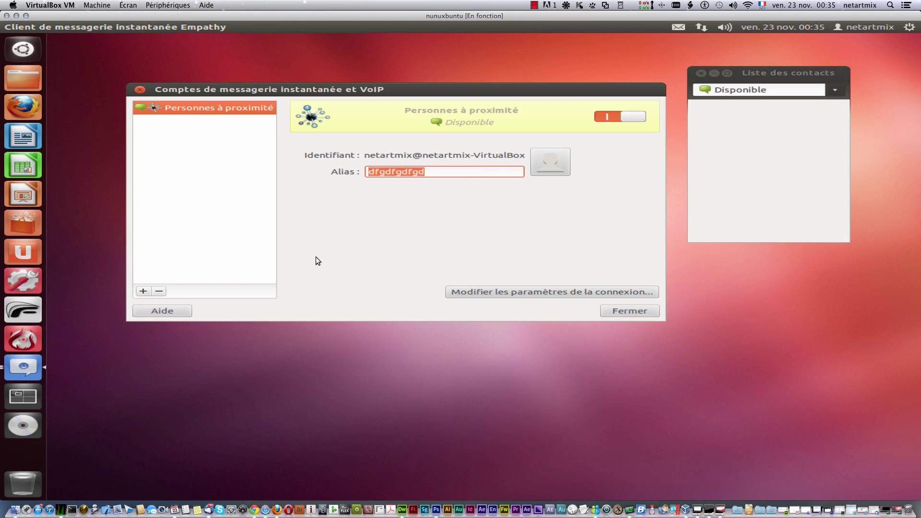
left_click(143, 292)
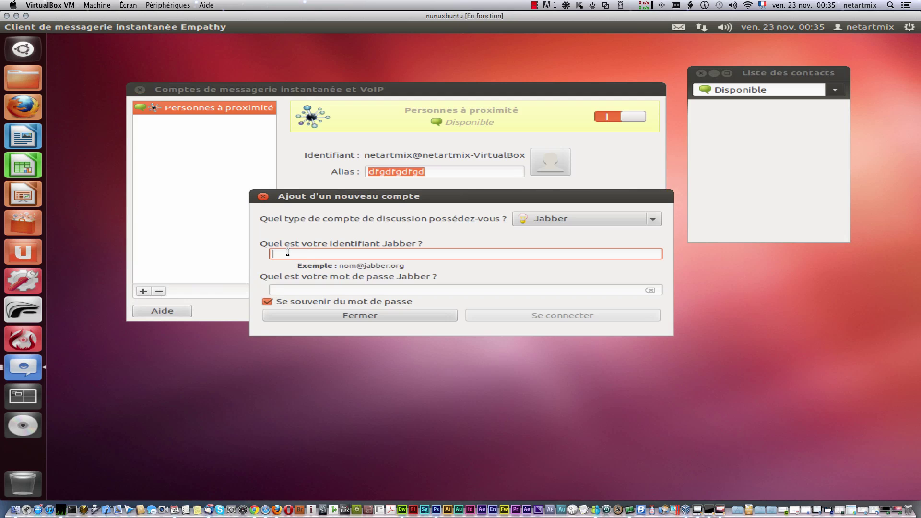
Step: Browse the account types, try the Jabber fields, pick Discussion Facebook, then close the form
left_click(641, 220)
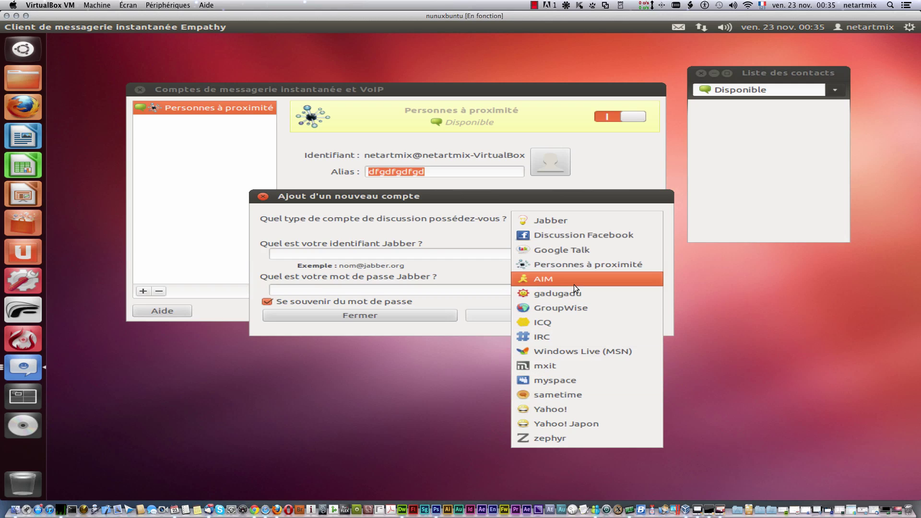
left_click(457, 243)
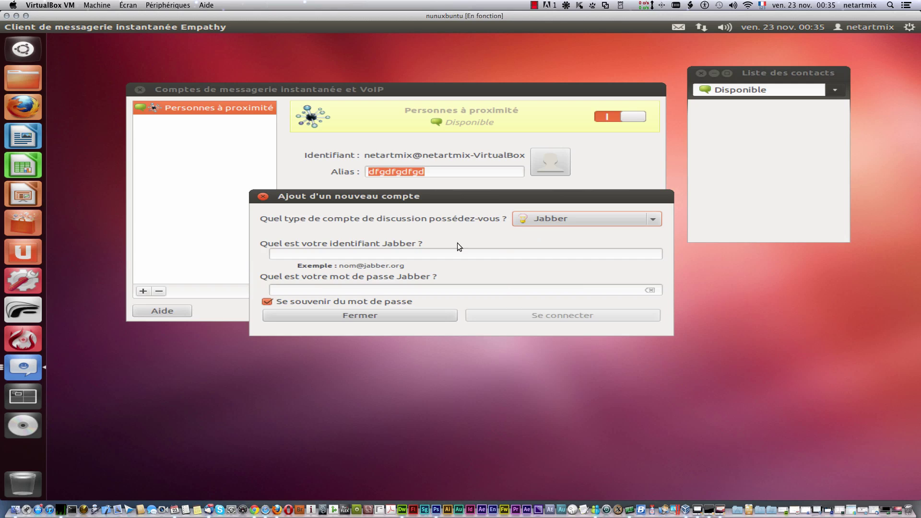
left_click(343, 255)
left_click(360, 287)
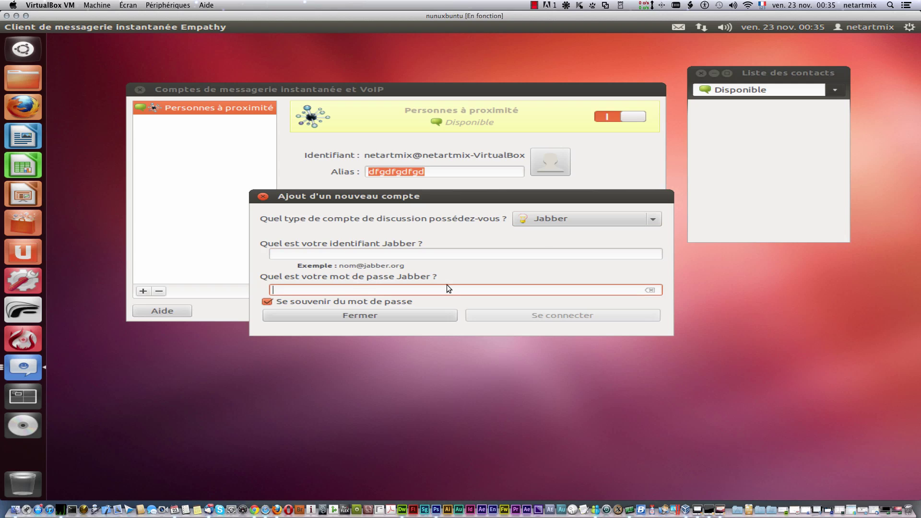
left_click(555, 218)
left_click(570, 235)
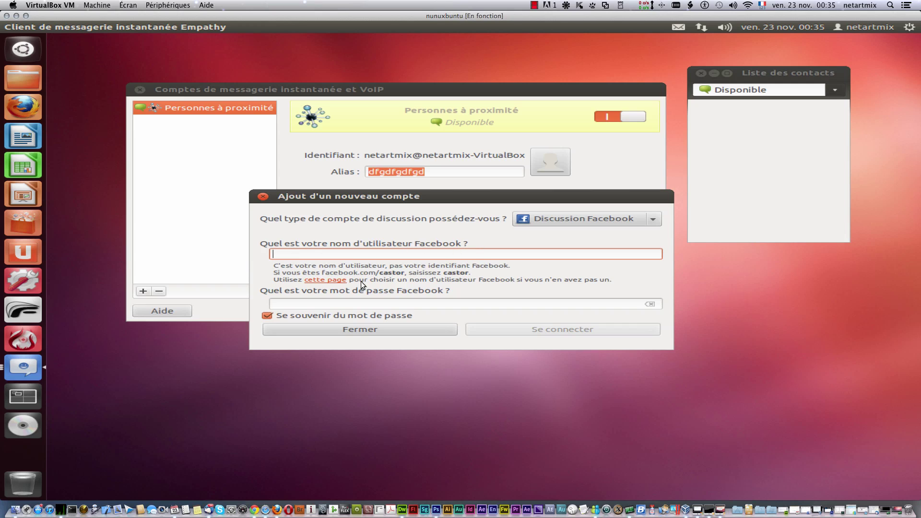
left_click(405, 325)
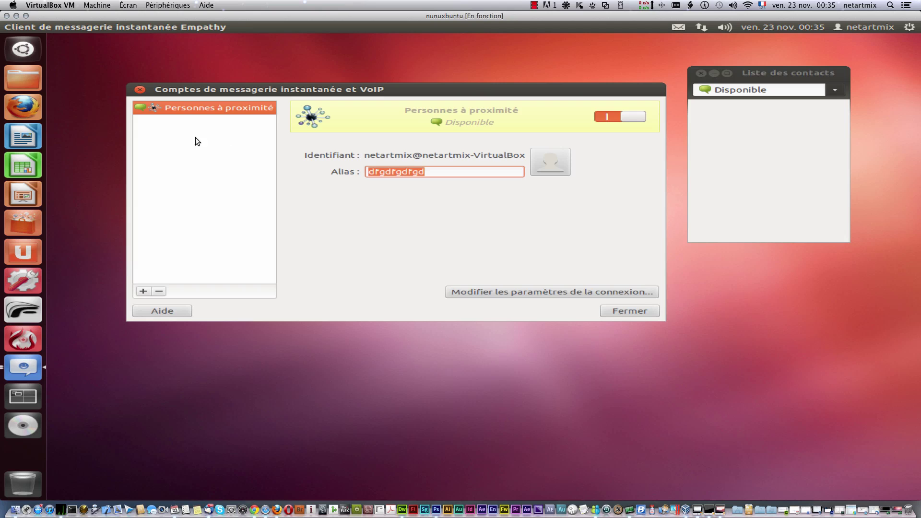
Step: Reopen the new-account form, review the account-type list again, and close it without adding
left_click(142, 291)
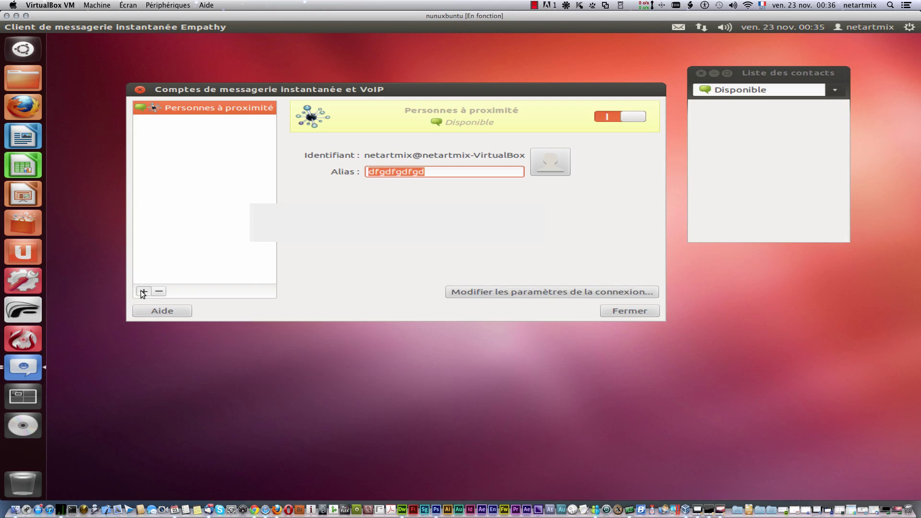
left_click(647, 220)
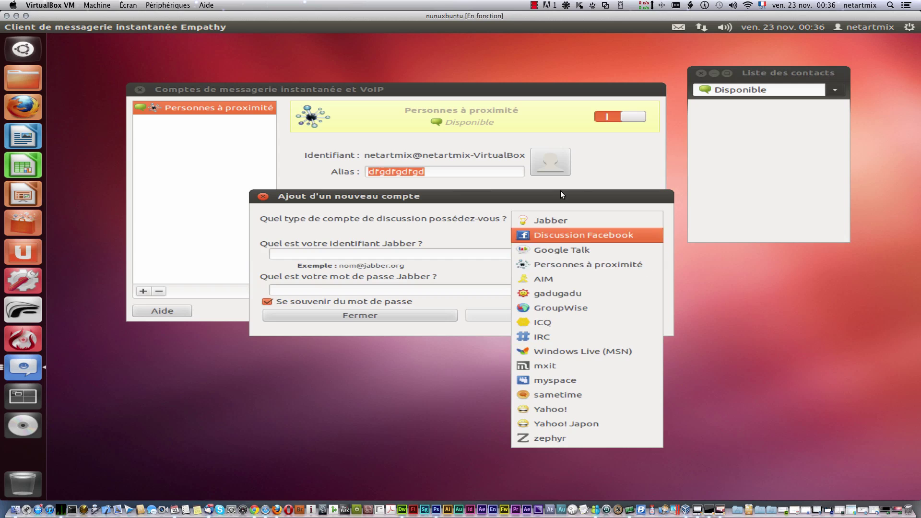
left_click(263, 198)
left_click(263, 197)
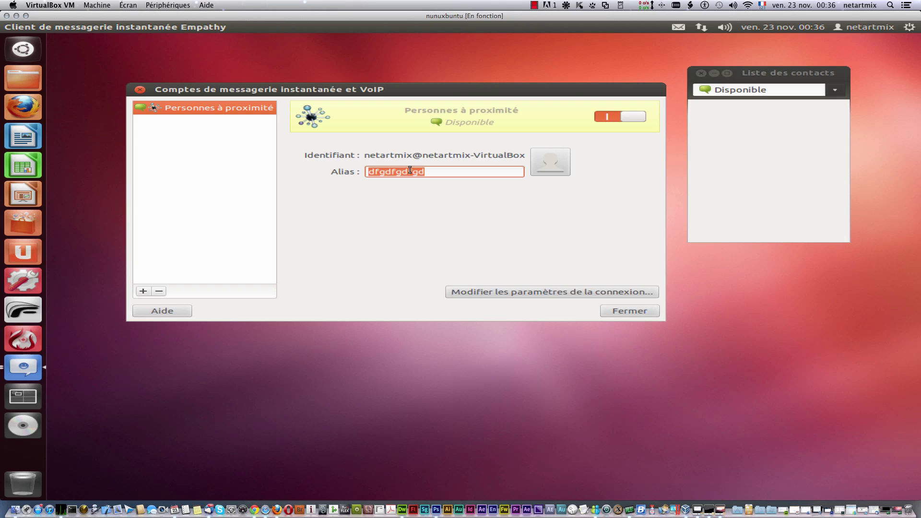
Step: Review the connection settings including Avancé, then switch the Personnes à proximité account off
left_click(533, 295)
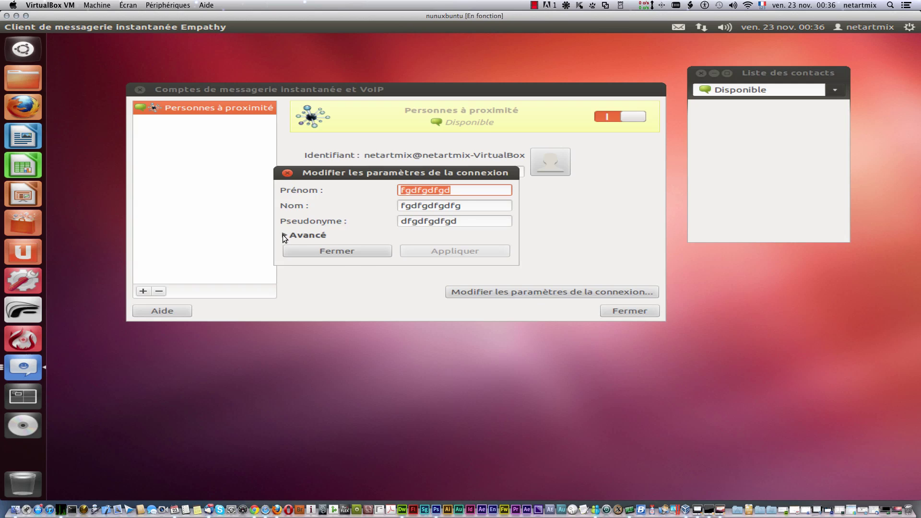
left_click(284, 236)
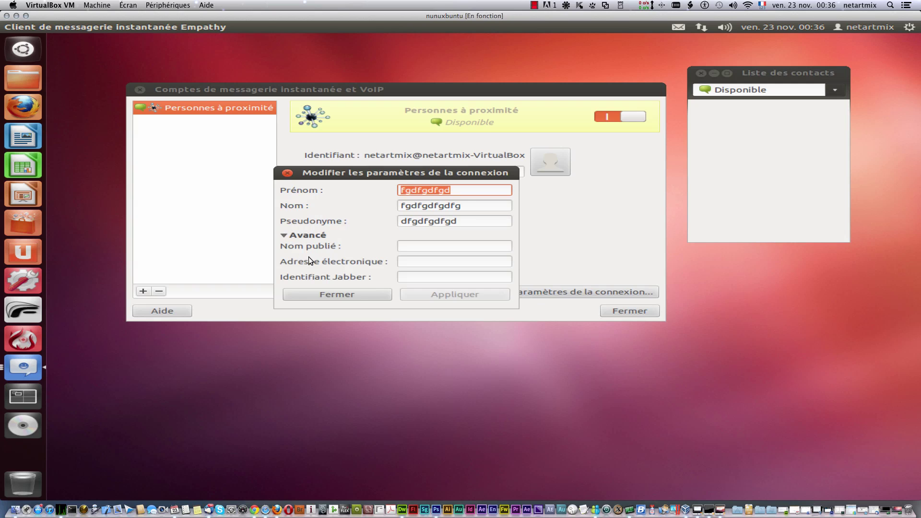
left_click(351, 293)
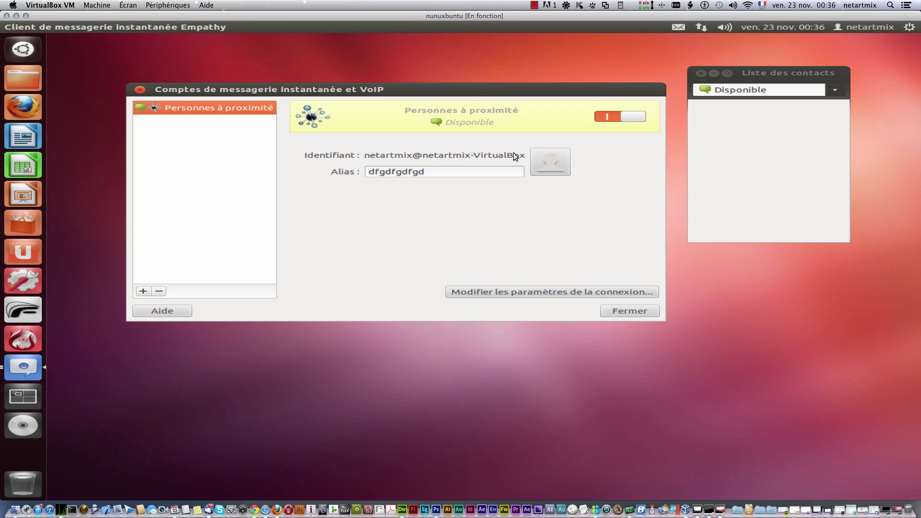
left_click(608, 116)
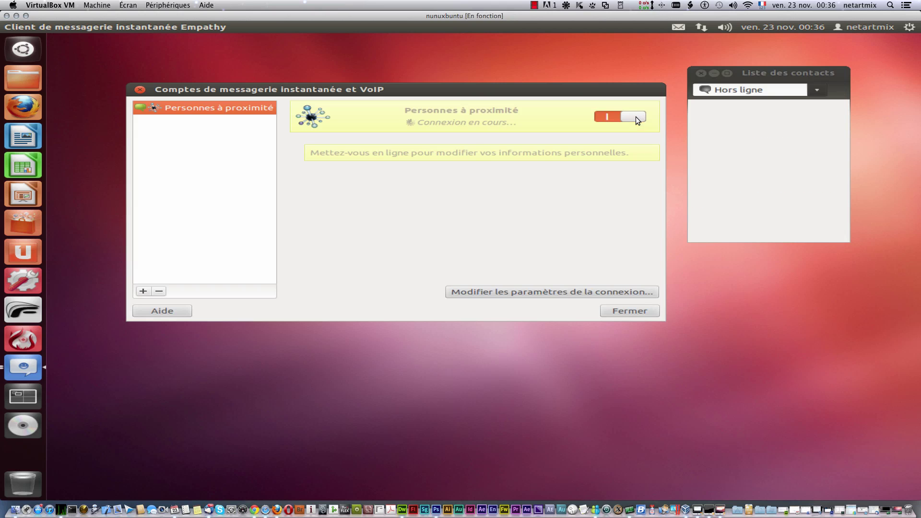
left_click(604, 116)
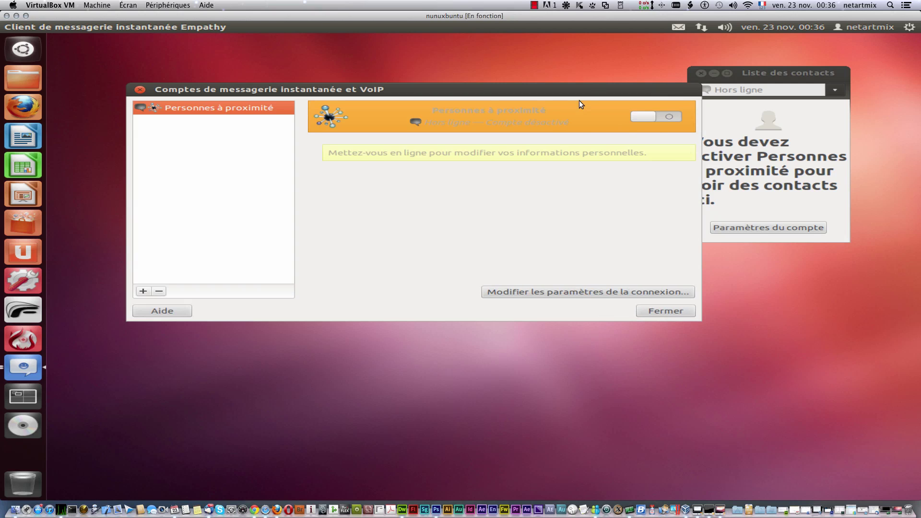
Step: Switch the account back on and set the custom status message 'ghfghfghfg'
left_click(650, 116)
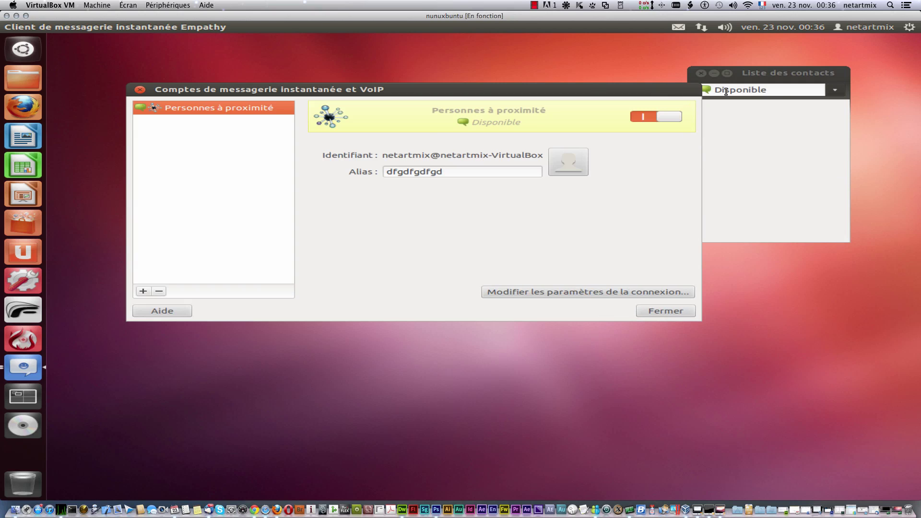
left_click(834, 90)
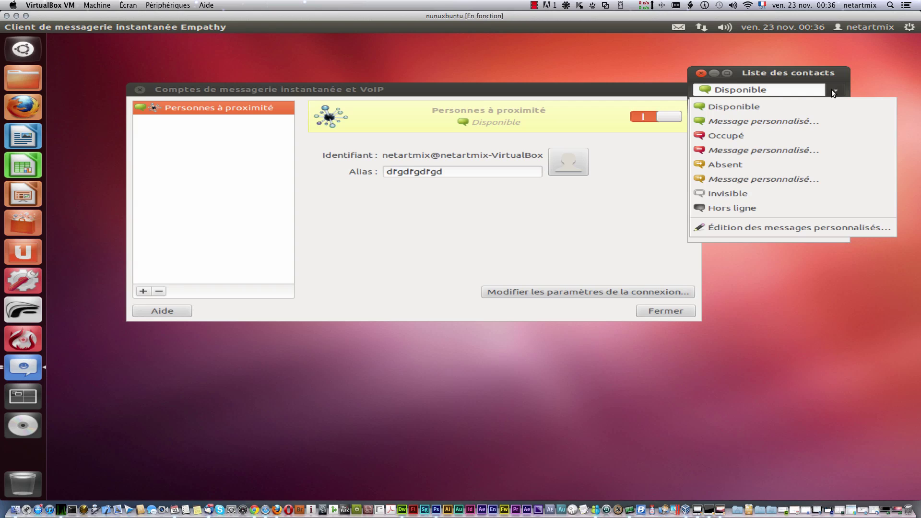
left_click(756, 121)
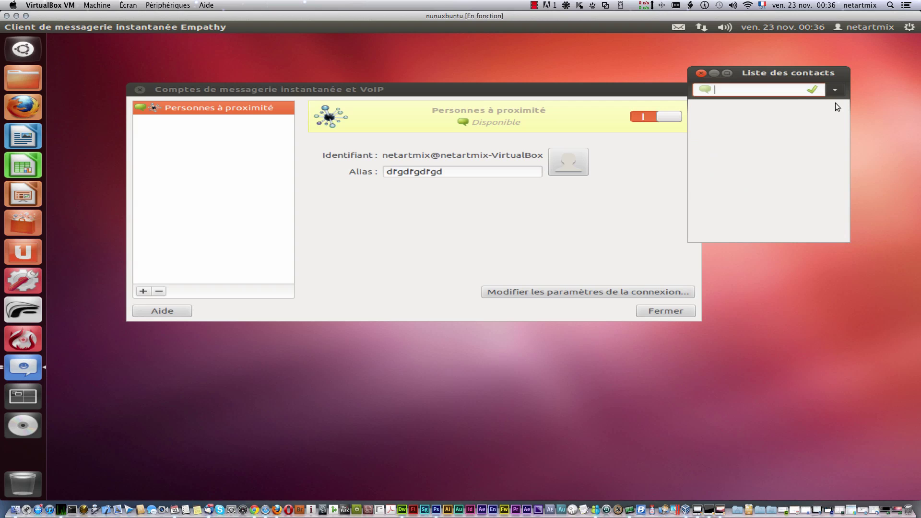
type("ghfghfghfg")
left_click(812, 90)
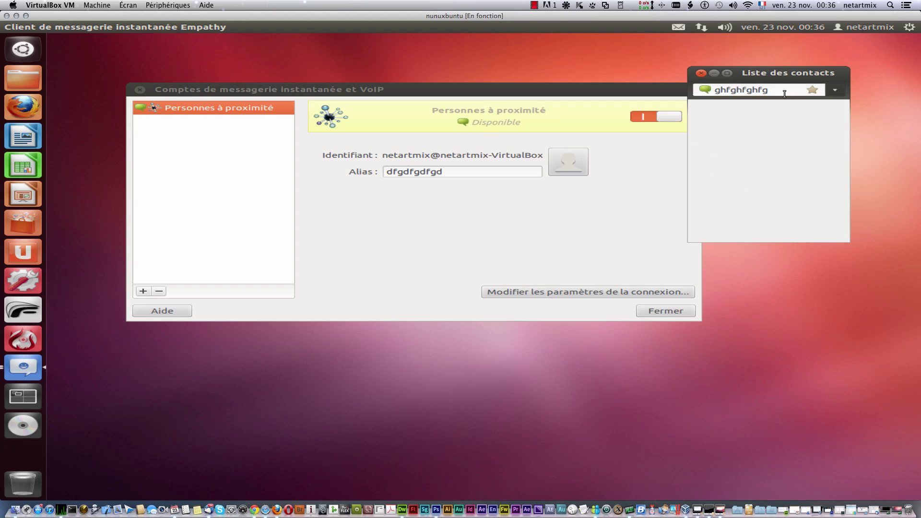
left_click(815, 89)
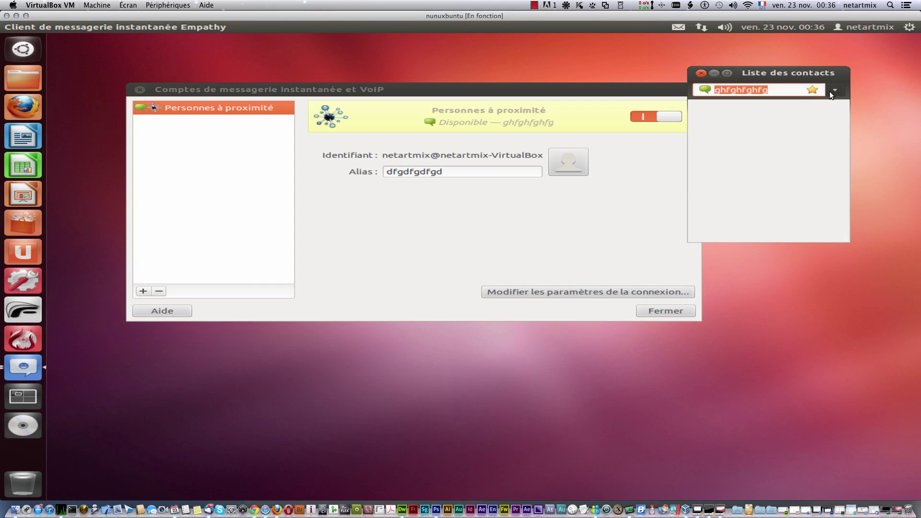
left_click(832, 91)
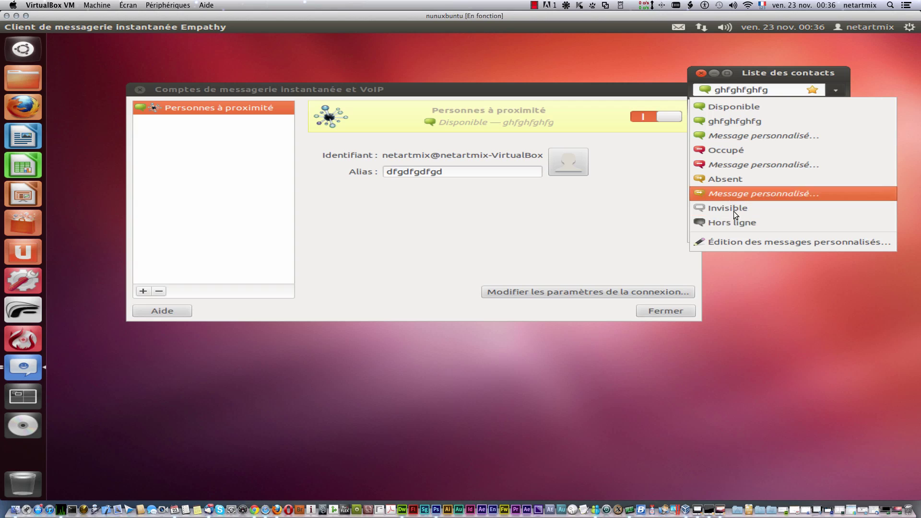
left_click(800, 76)
Step: Set the status to Occupé, then Absent, from the envelope menu and close the contact list
left_click(693, 24)
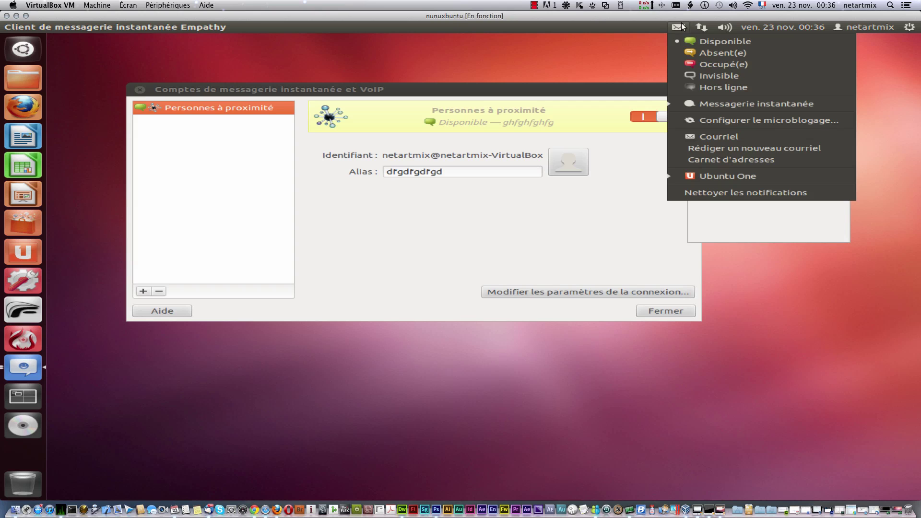
left_click(707, 62)
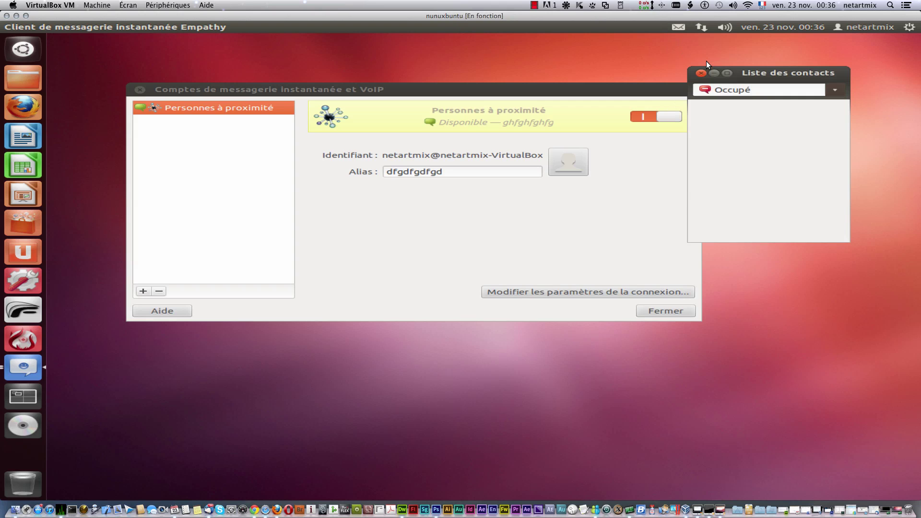
left_click(679, 27)
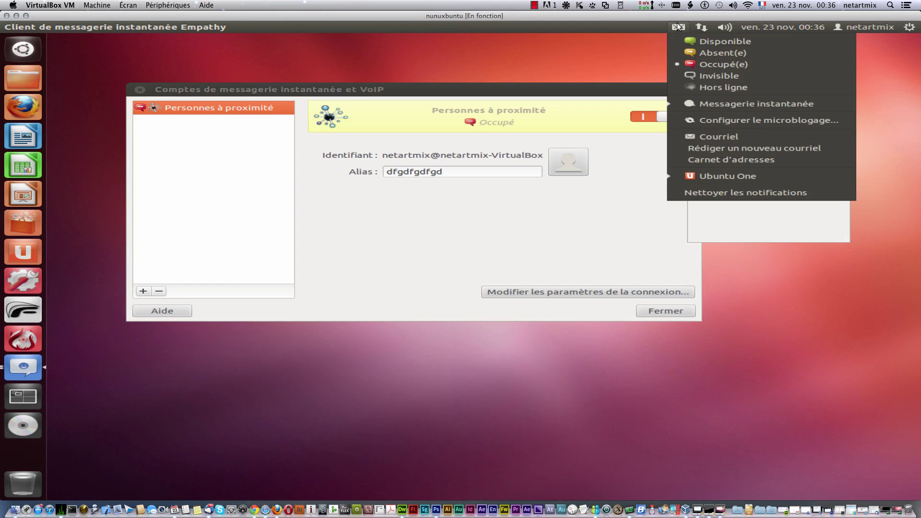
left_click(699, 53)
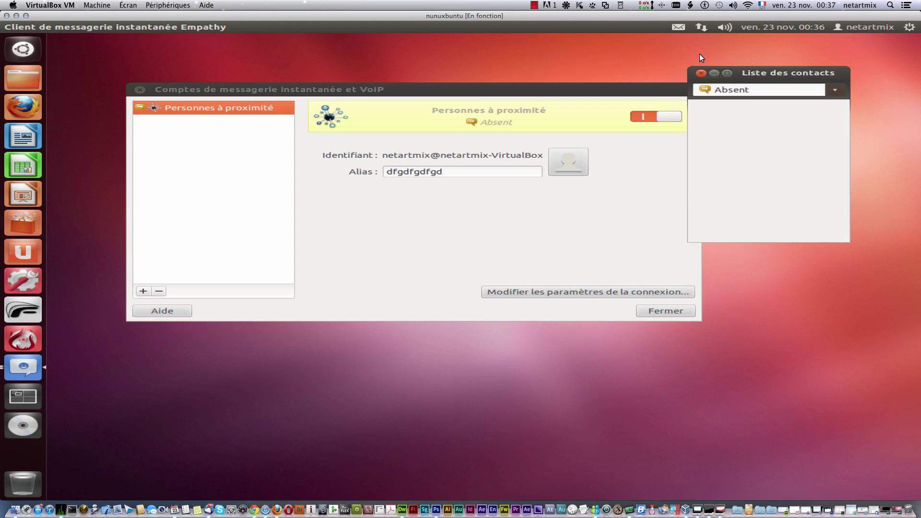
left_click(678, 30)
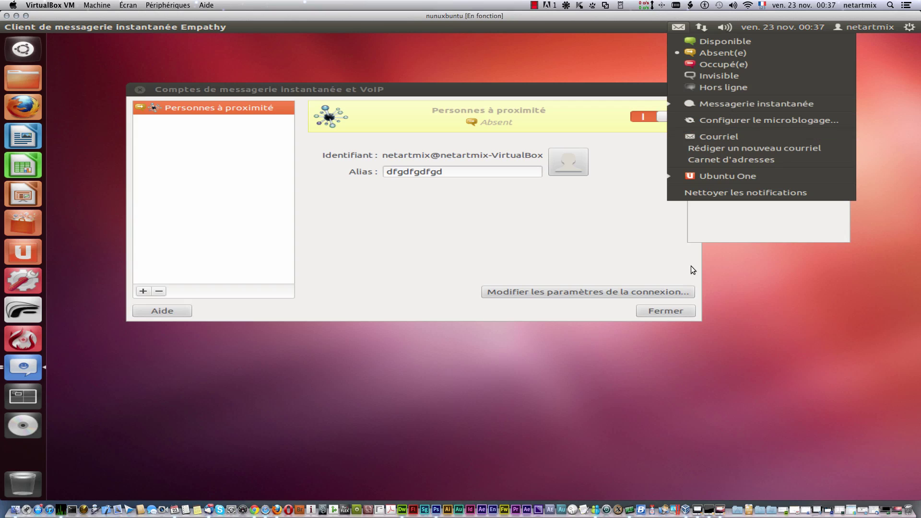
left_click(715, 212)
left_click(696, 72)
Step: Close Empathy's accounts window and open Gwibber's Configurer le microblogage dialog
left_click(671, 310)
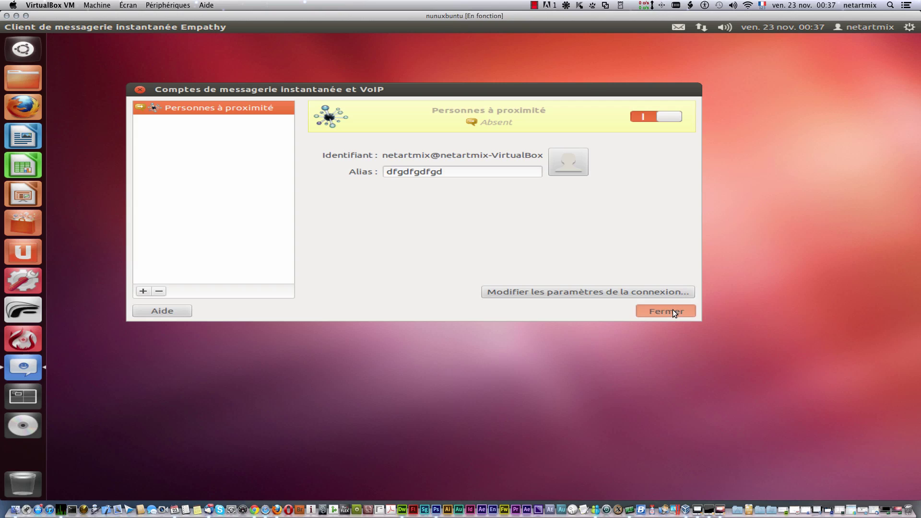
left_click(678, 27)
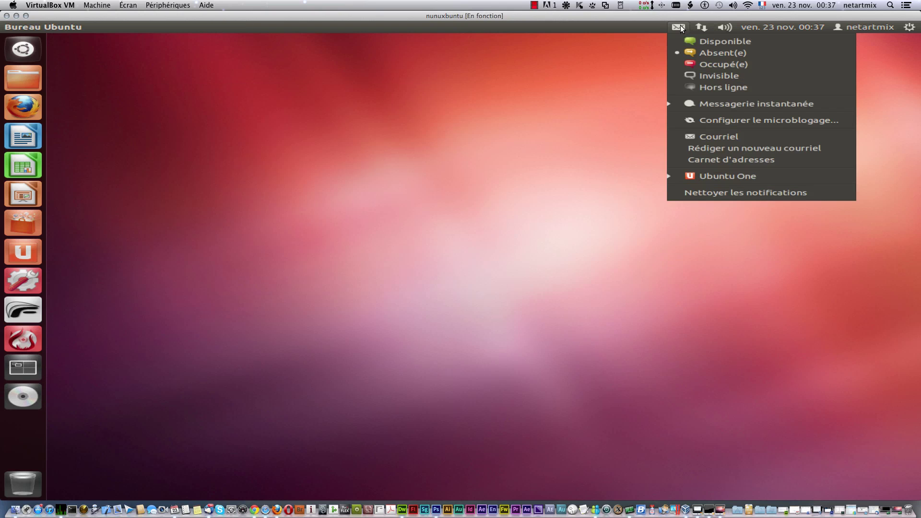
left_click(733, 123)
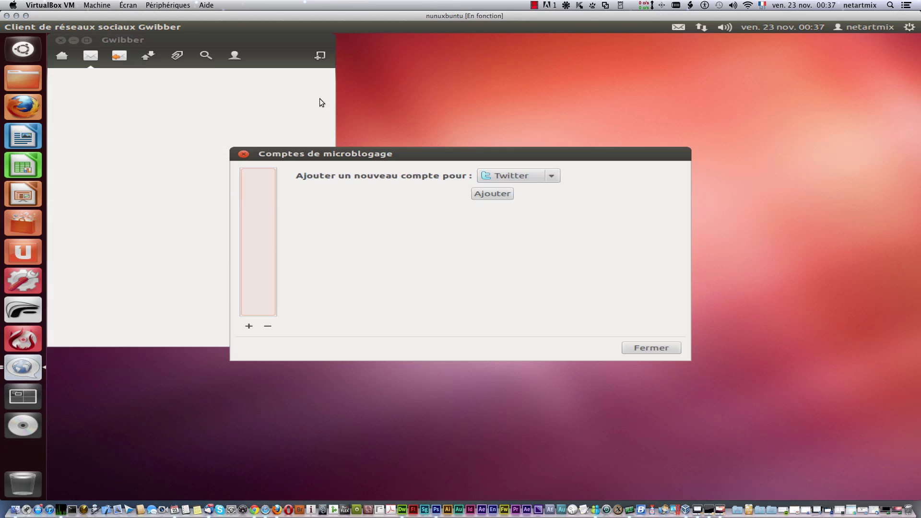
left_click_drag(421, 155, 560, 102)
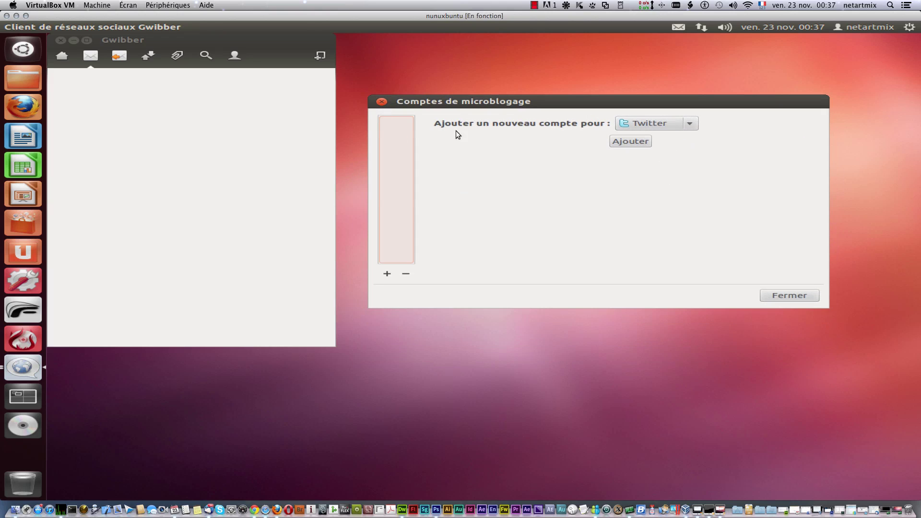
Step: Add a Twitter account and begin authorising it
left_click(691, 123)
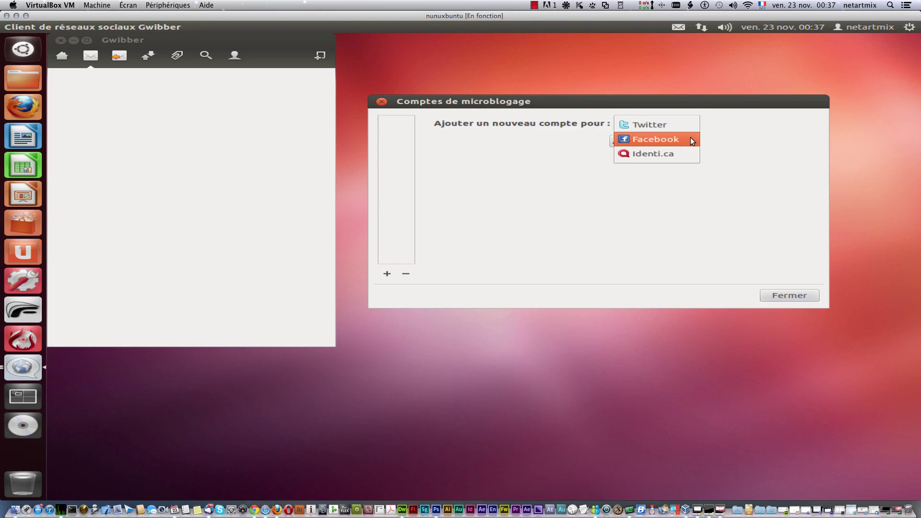
left_click(689, 182)
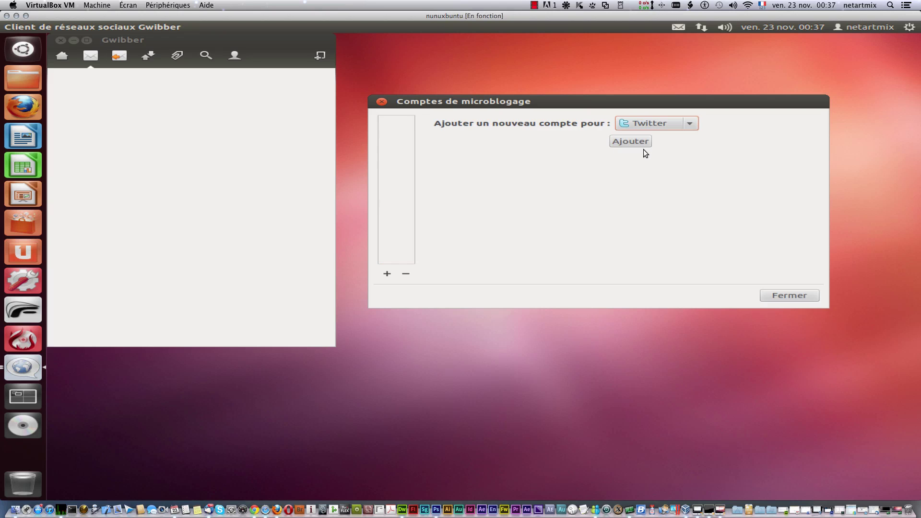
left_click(632, 141)
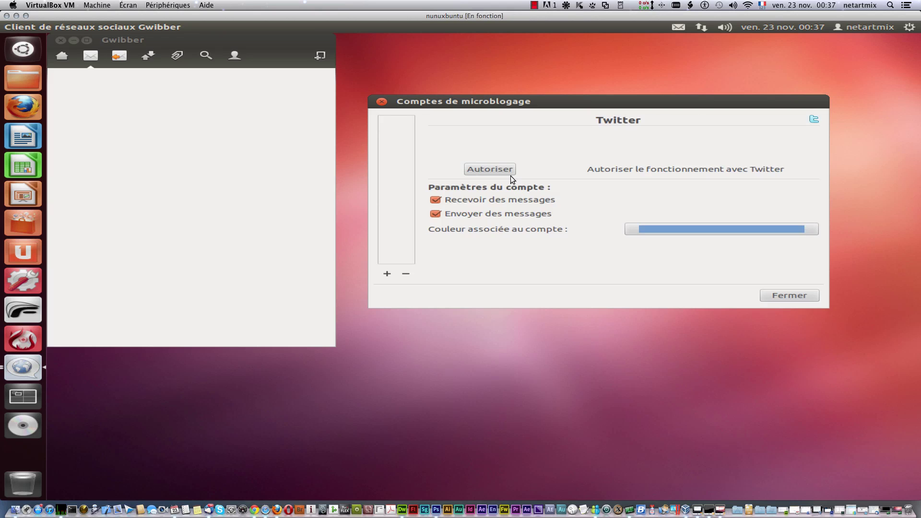
left_click(499, 168)
Step: Set the Twitter account colour to dark yellow and send the Ubuntu error report
left_click(642, 229)
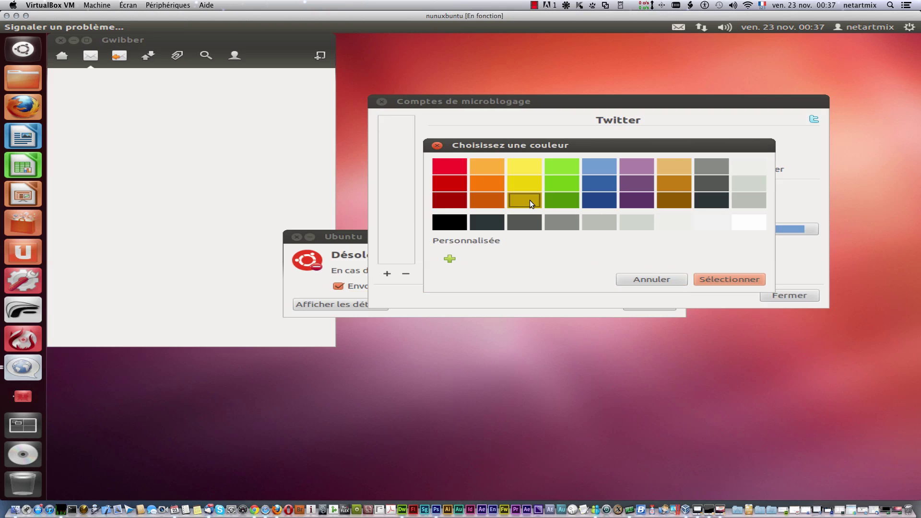
left_click(530, 200)
left_click(335, 243)
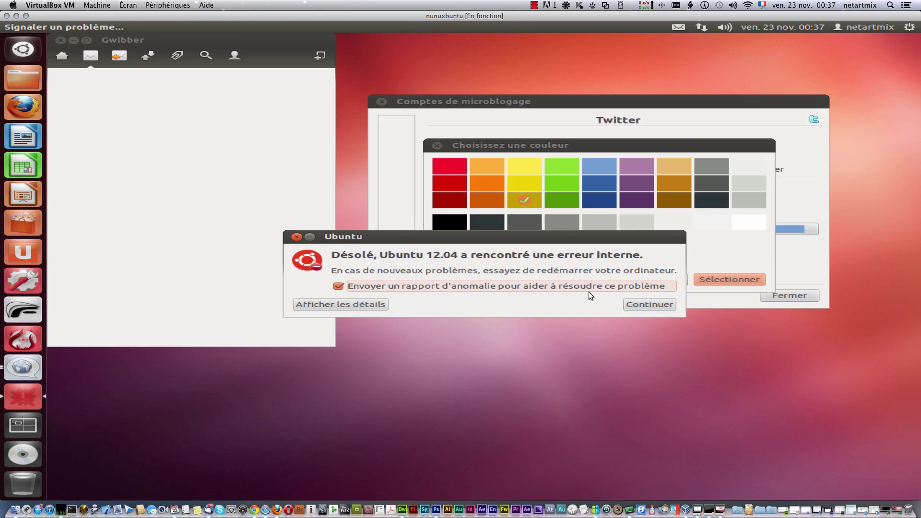
left_click(634, 302)
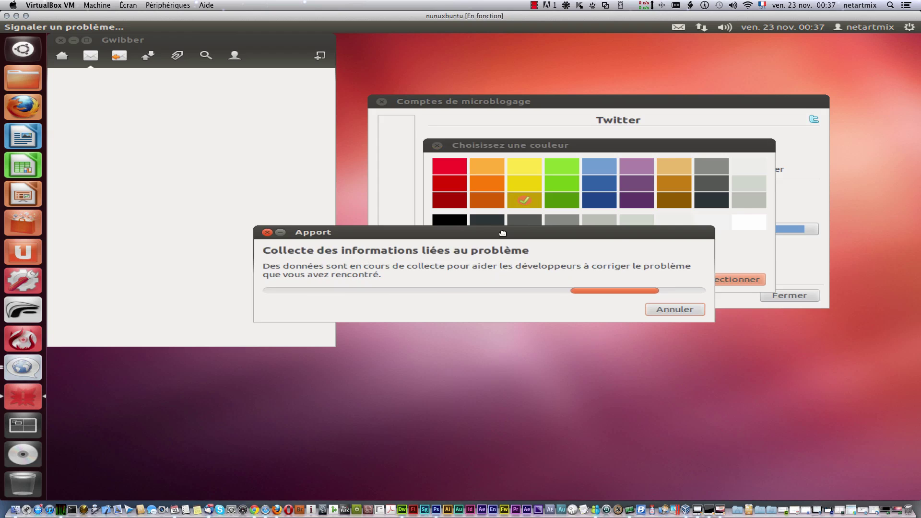
left_click_drag(502, 233, 623, 390)
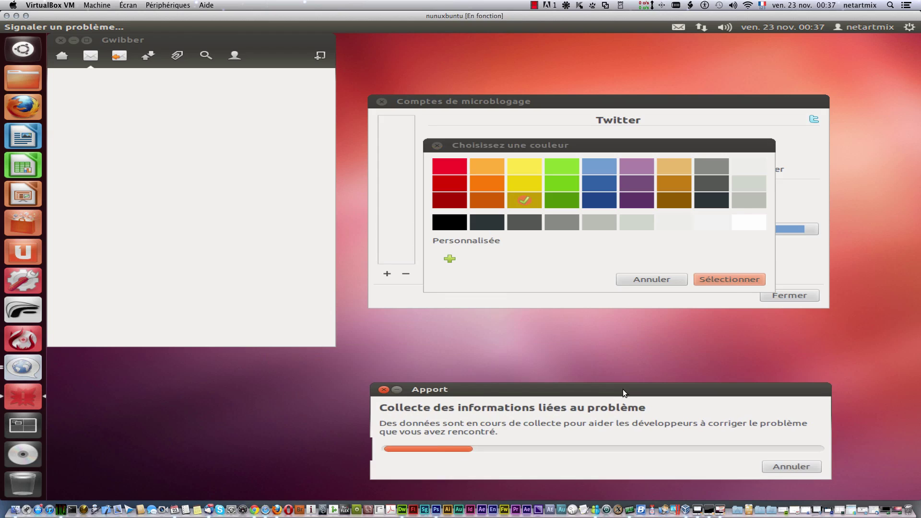
left_click(643, 278)
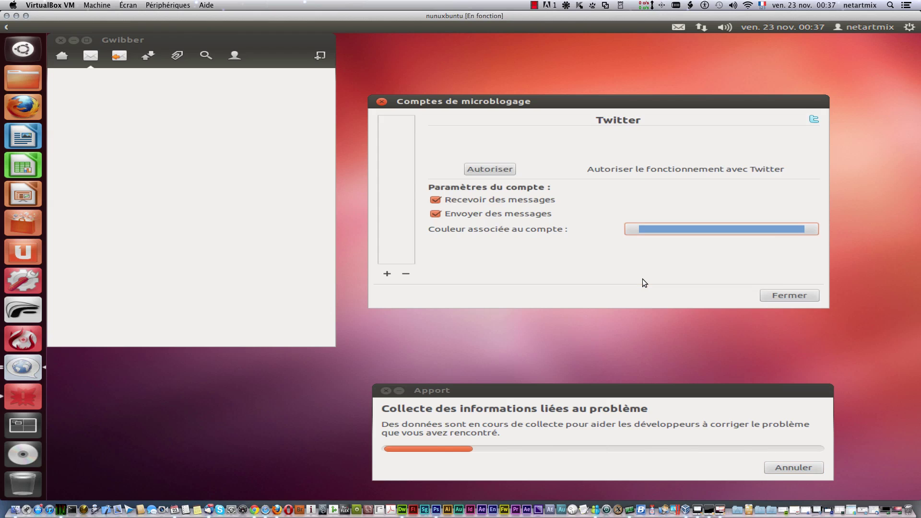
left_click(652, 229)
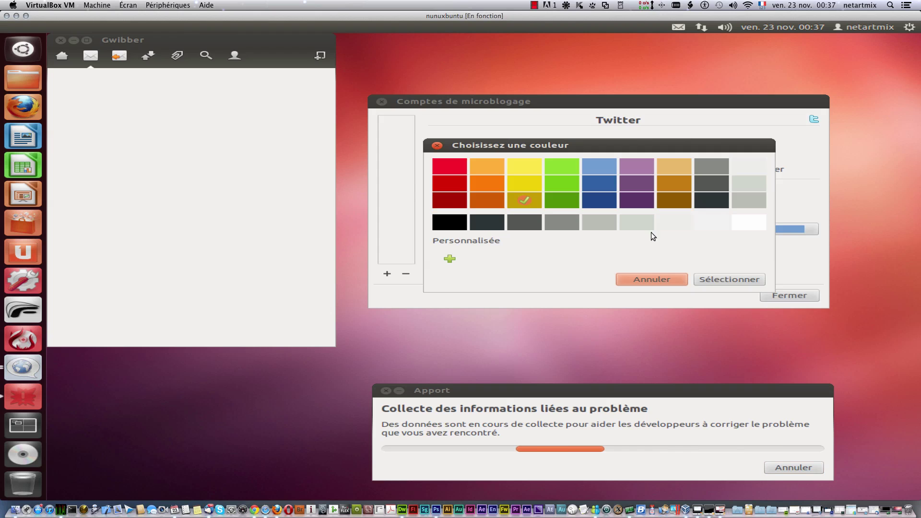
left_click(717, 278)
Step: Retry adding a Twitter account and dismiss the Problème déjà connu crash notice
left_click(386, 274)
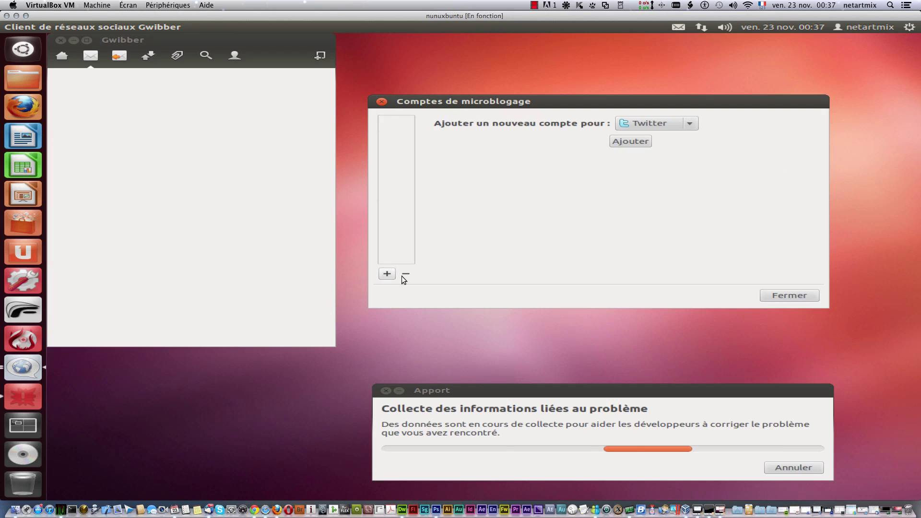
left_click(644, 125)
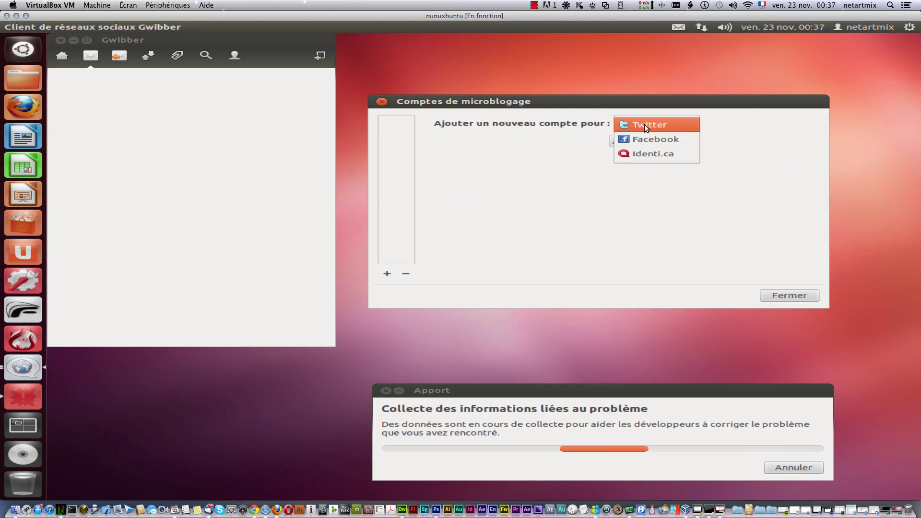
left_click(644, 123)
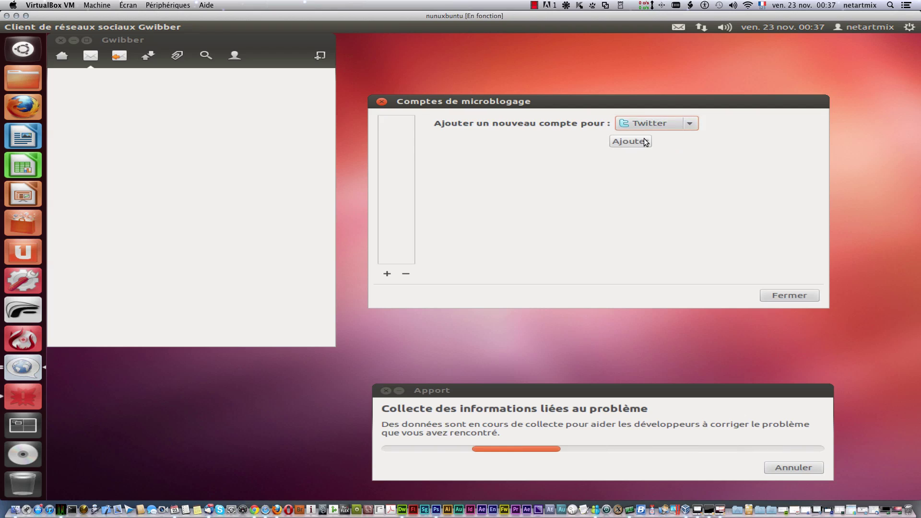
left_click(644, 141)
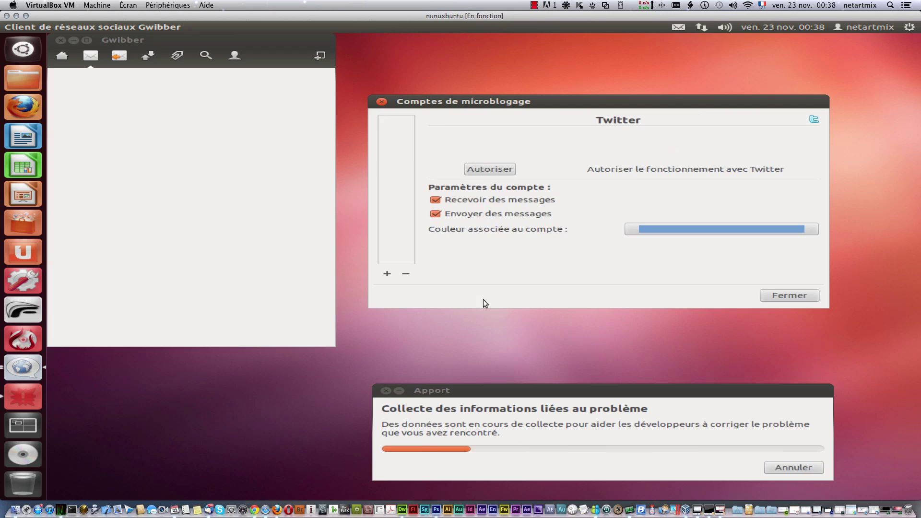
left_click(387, 273)
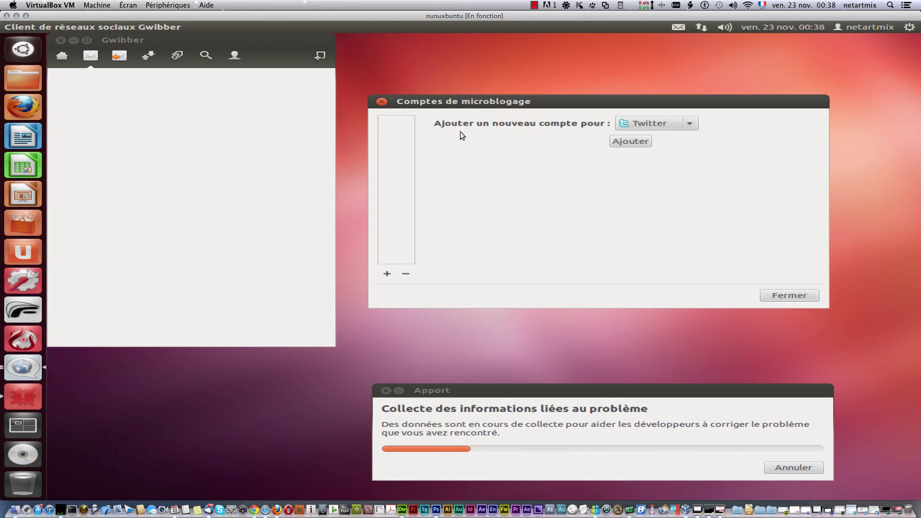
left_click(624, 123)
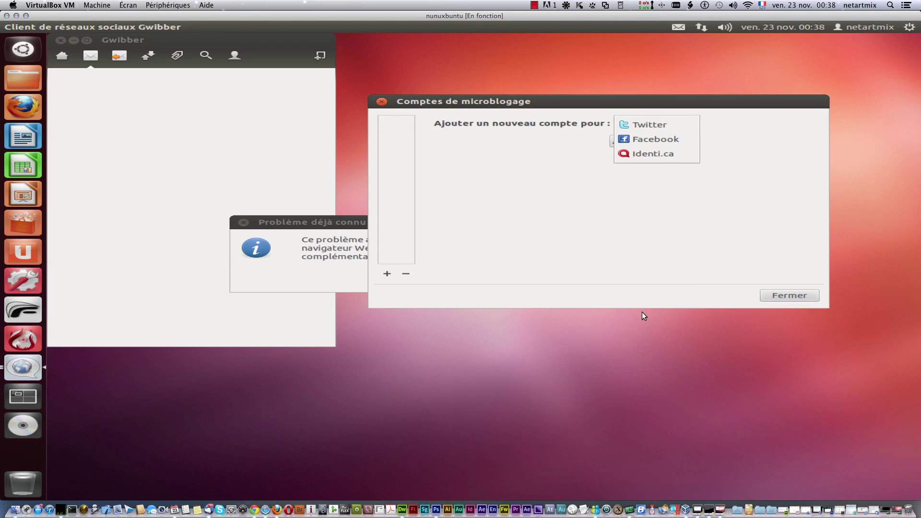
left_click(324, 221)
left_click_drag(348, 224, 388, 343)
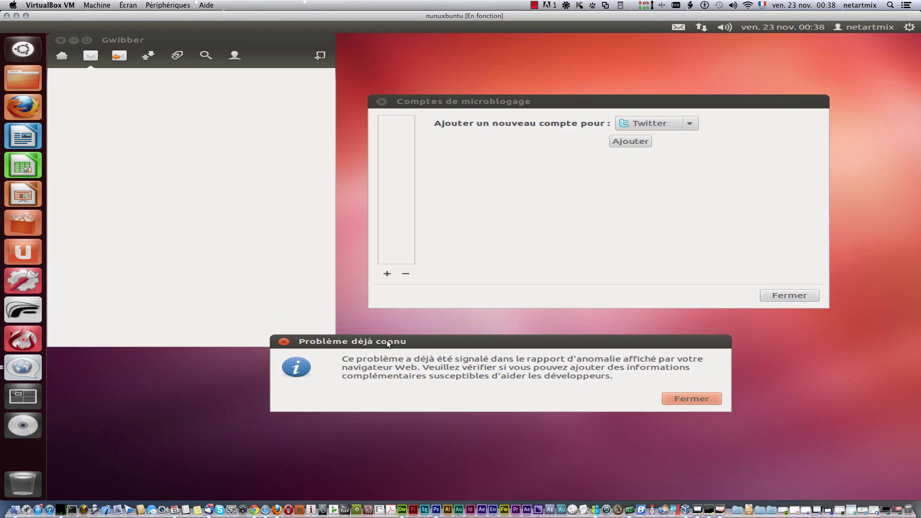
left_click(679, 395)
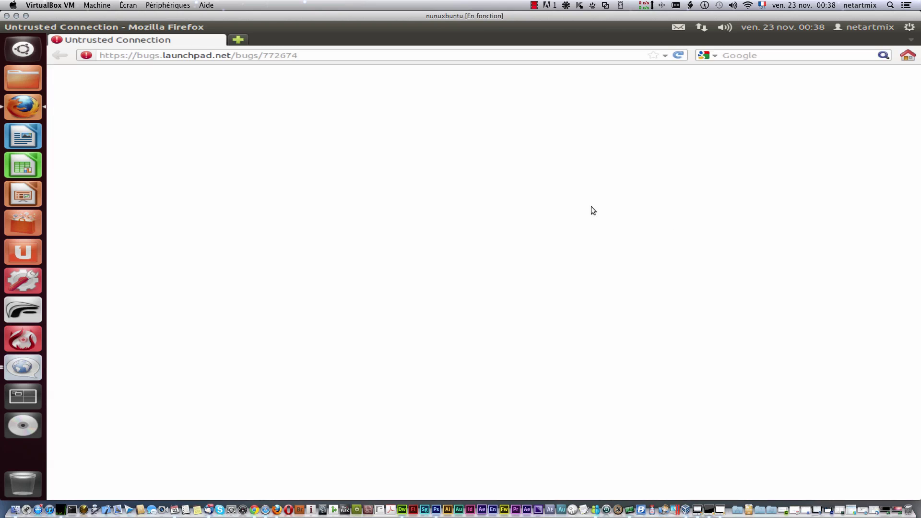
Step: Close Firefox, add Twitter, close the accounts dialog, and browse Gwibber's home and replies streams
left_click(8, 27)
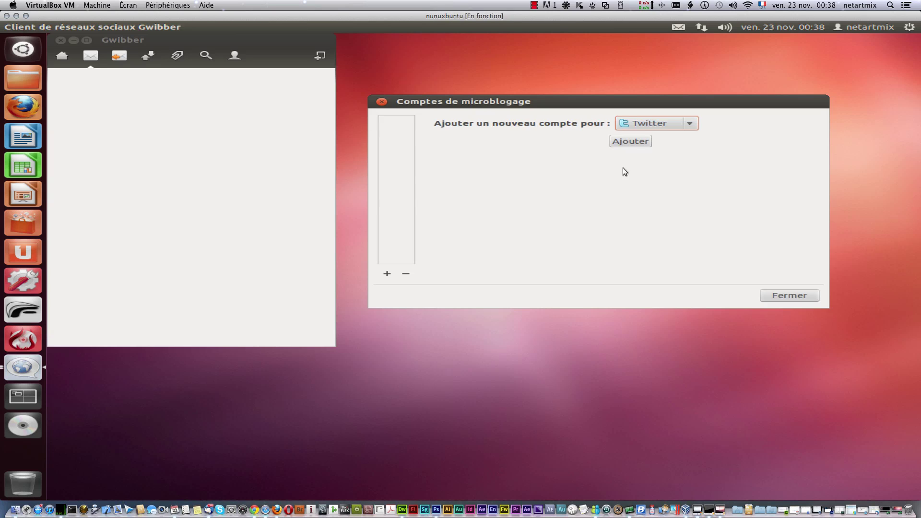
left_click(643, 142)
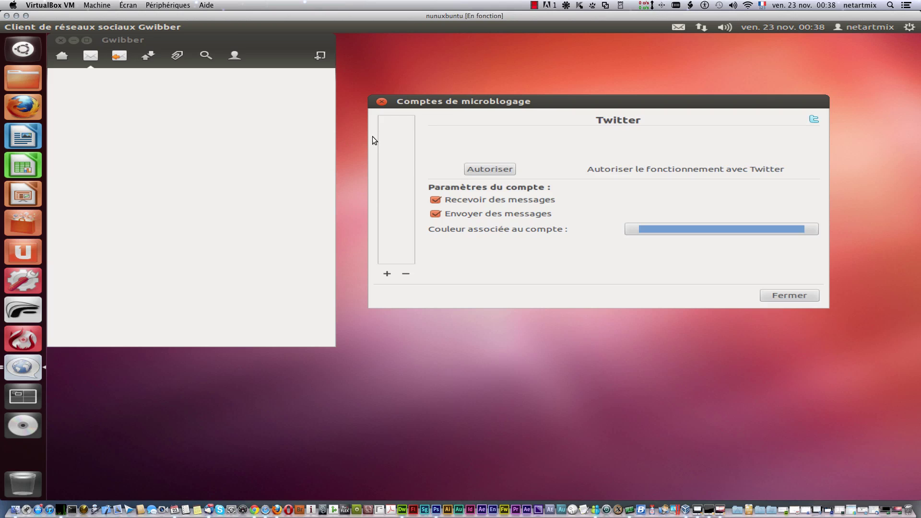
left_click(383, 102)
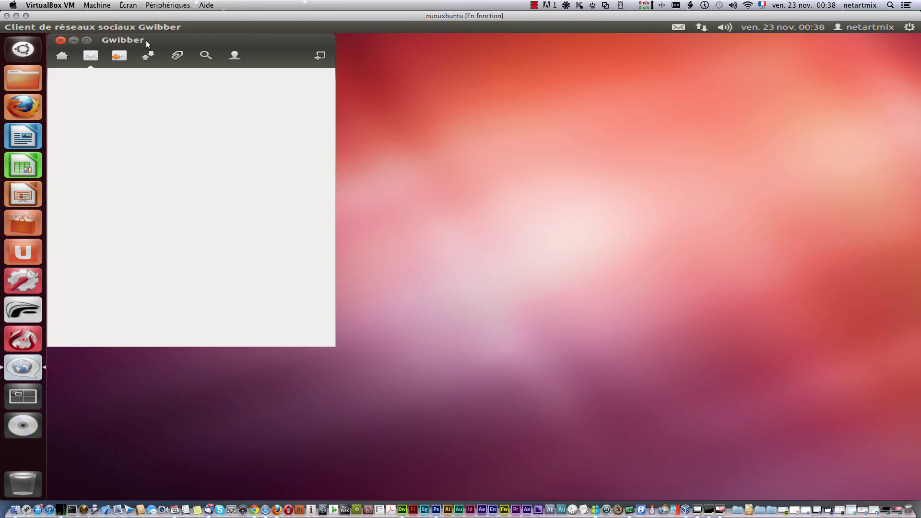
left_click_drag(146, 41, 330, 84)
left_click(246, 100)
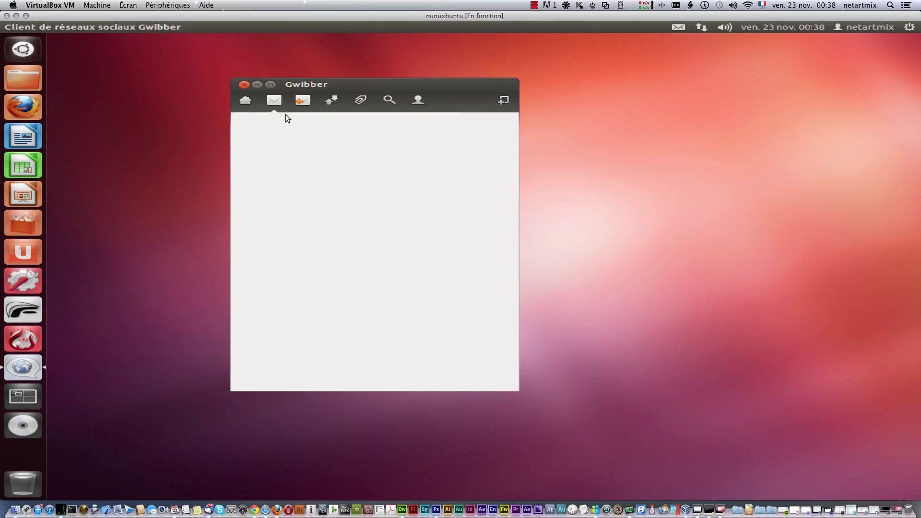
left_click(247, 100)
left_click(303, 101)
left_click(331, 102)
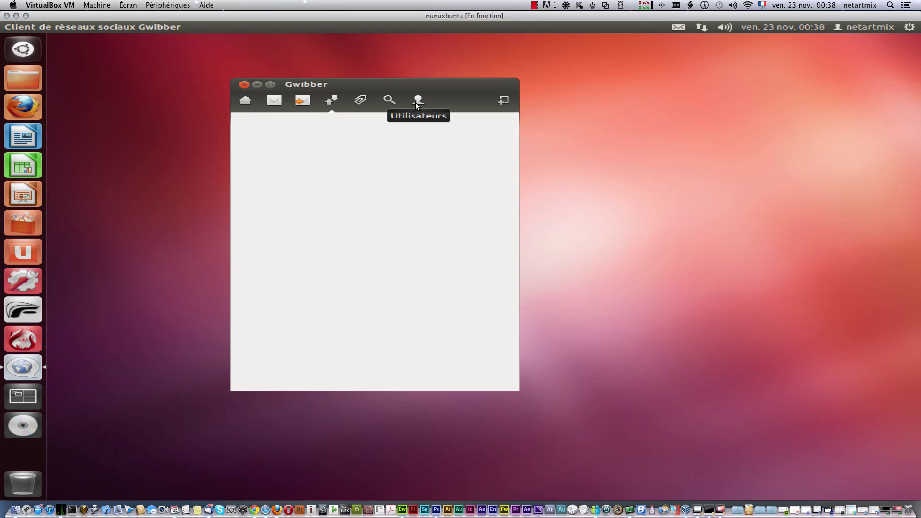
Step: Post the test message 'ghhghfgh', close Gwibber, and show the messaging menu's microblogging entries
left_click(503, 101)
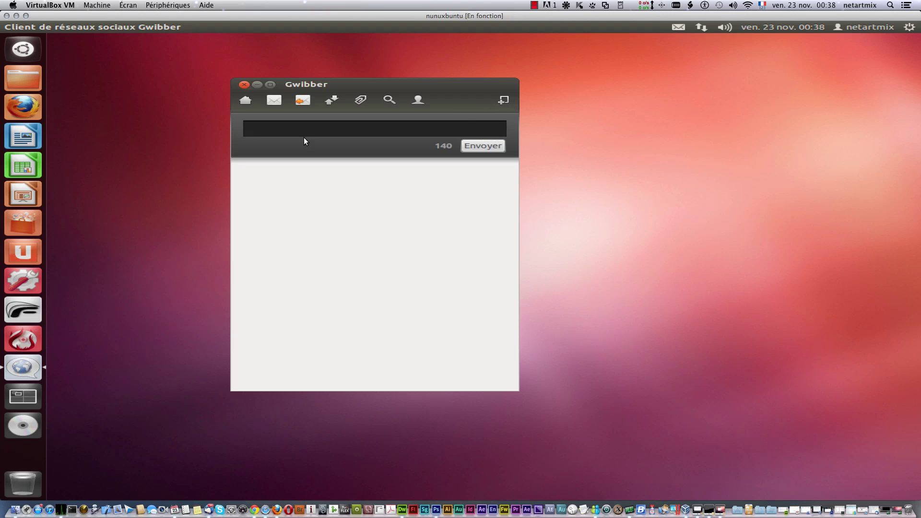
type("ghhghfgh")
left_click(482, 146)
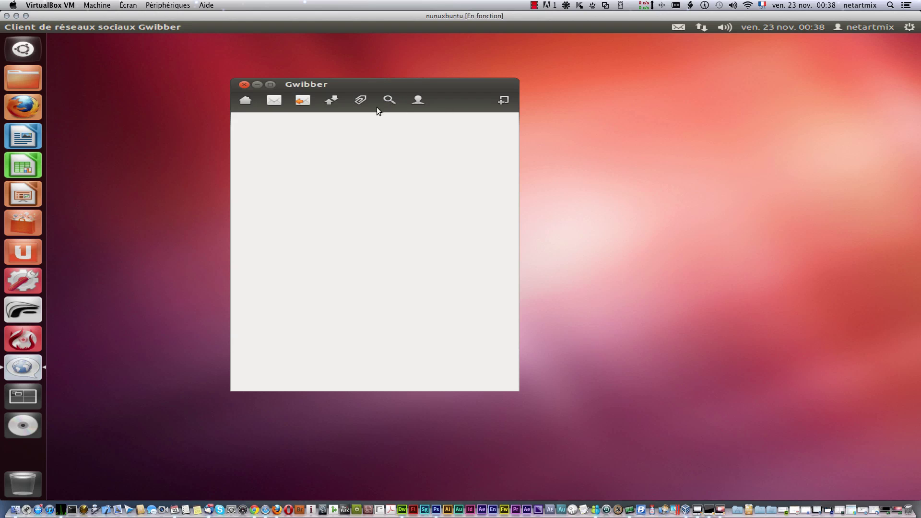
left_click(244, 85)
left_click(681, 27)
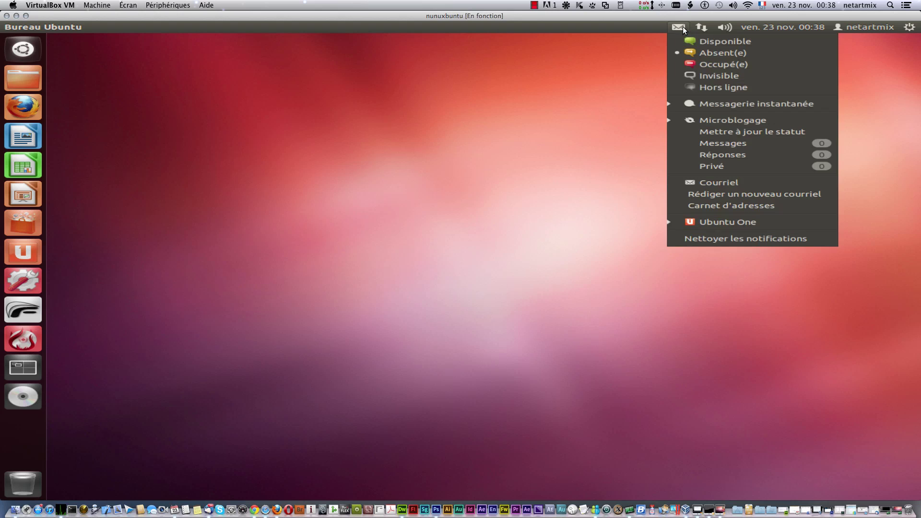
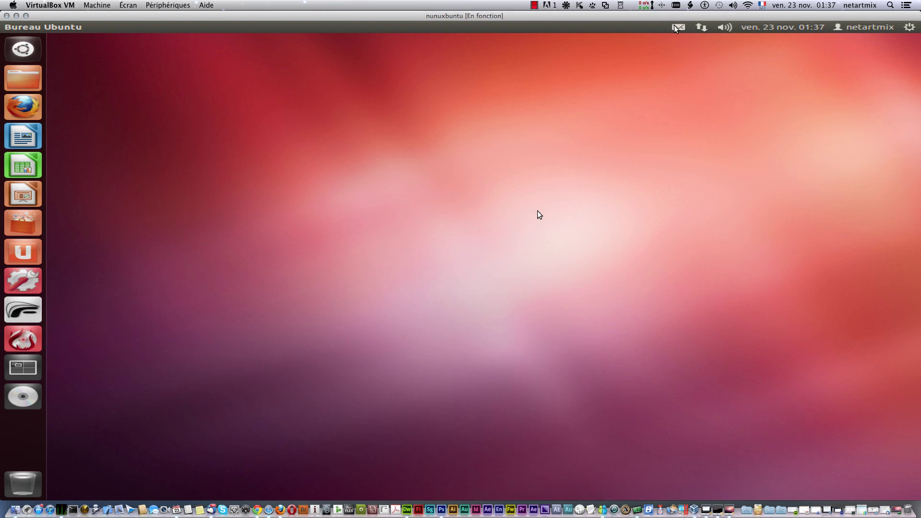
Step: Launch Thunderbird from the envelope menu, accept it as default mail client, and select Local Folders
left_click(676, 27)
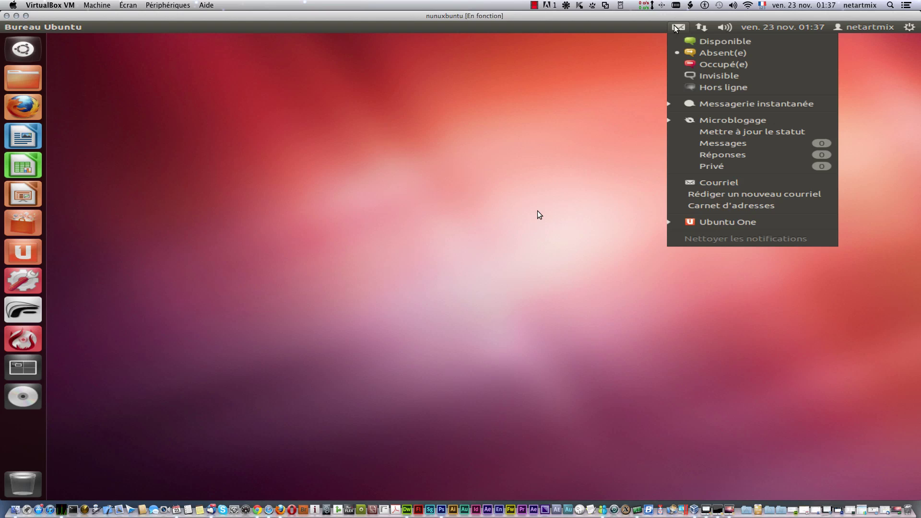
left_click(752, 183)
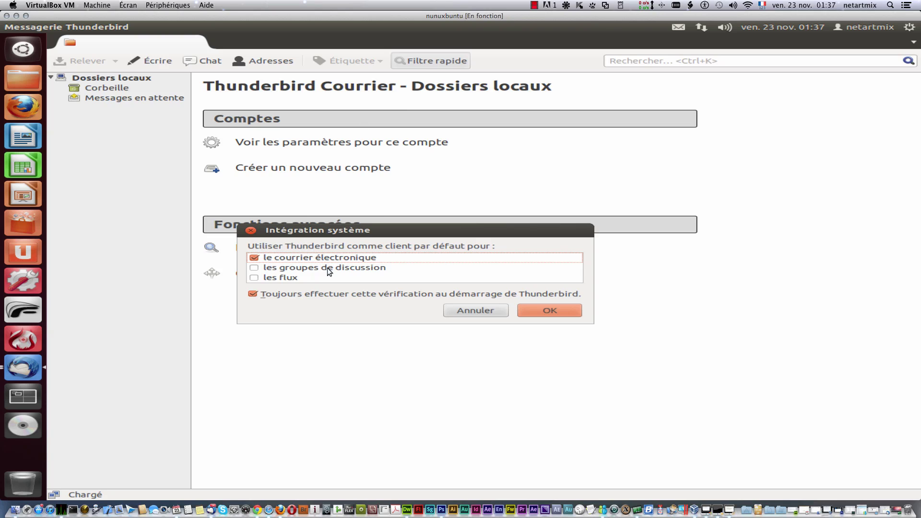
left_click(556, 310)
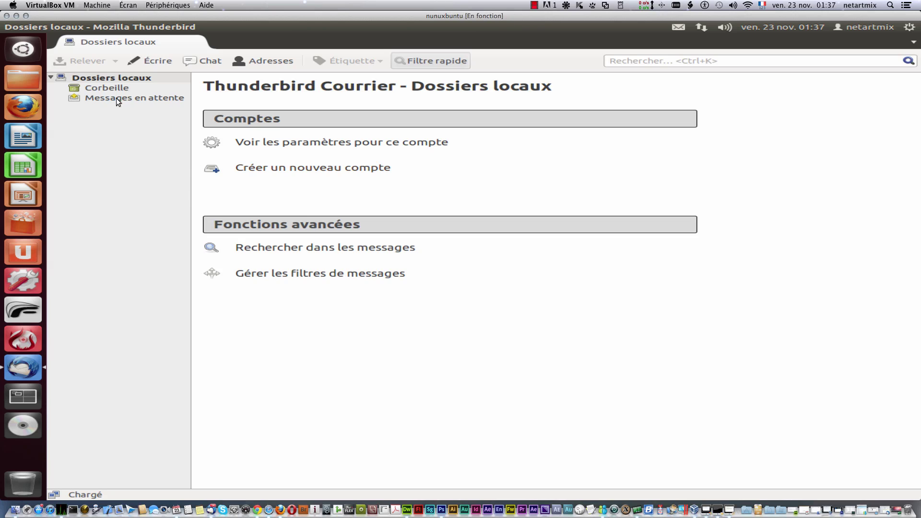
left_click(119, 137)
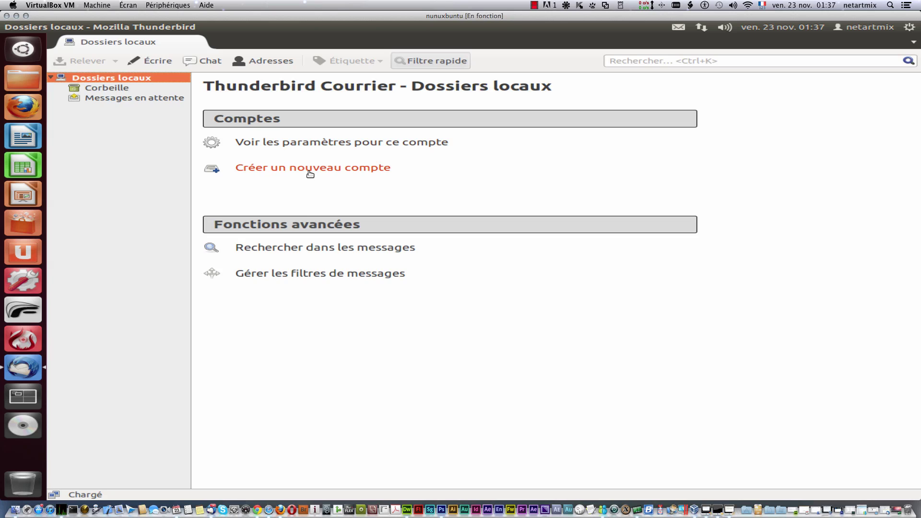
Step: Set up an existing mail account with display name, Gmail address and password, then look up settings
left_click(285, 169)
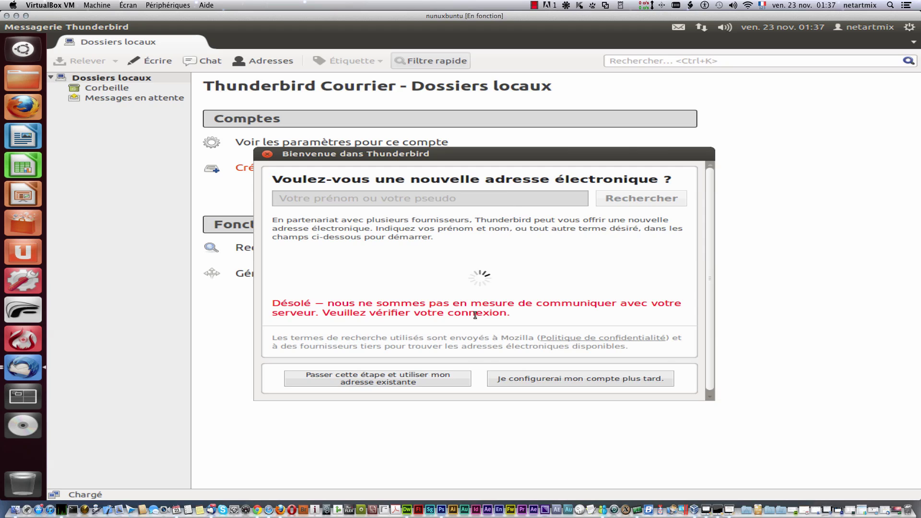
left_click(378, 381)
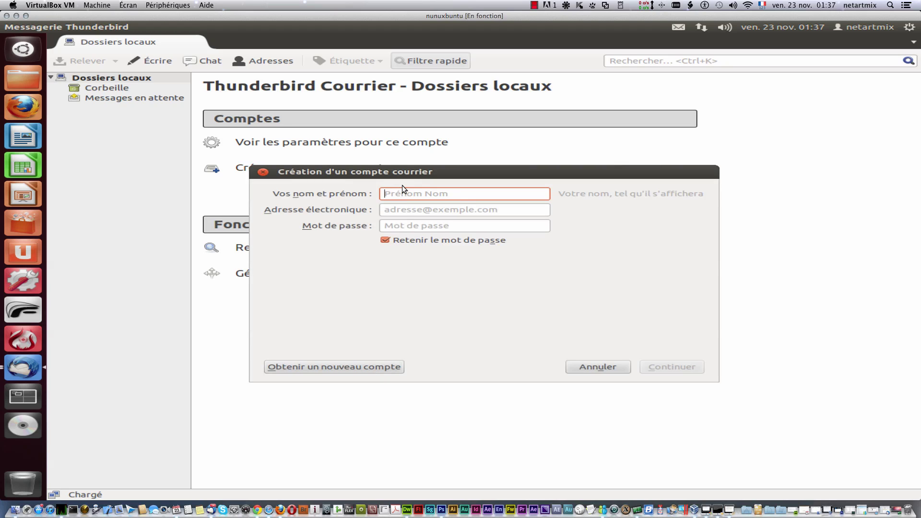
left_click(435, 208)
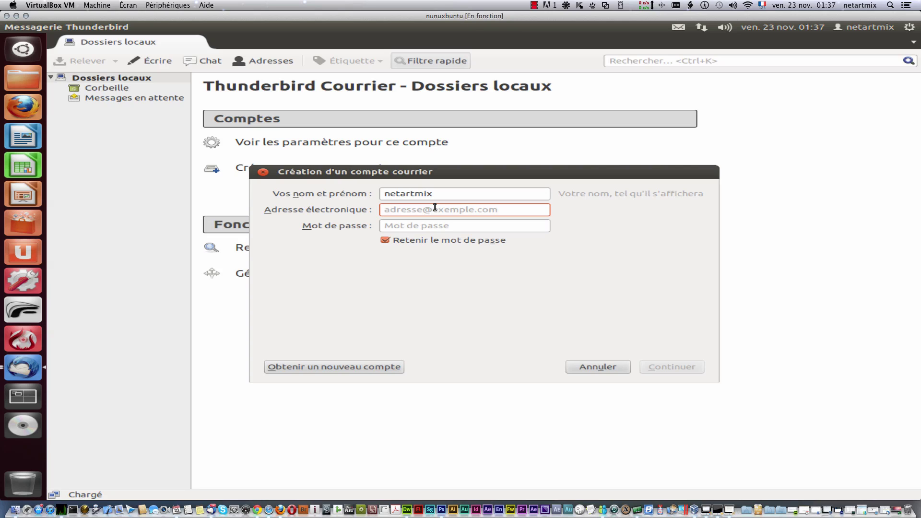
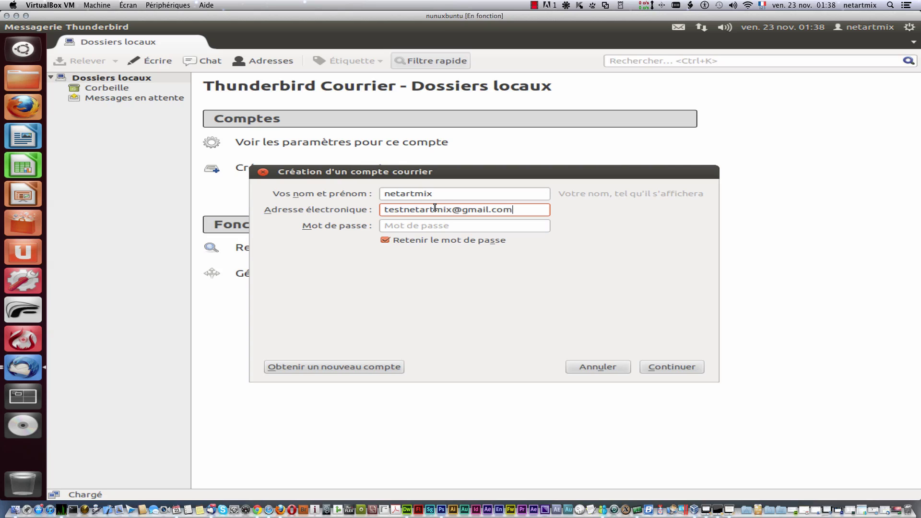
key("Tab")
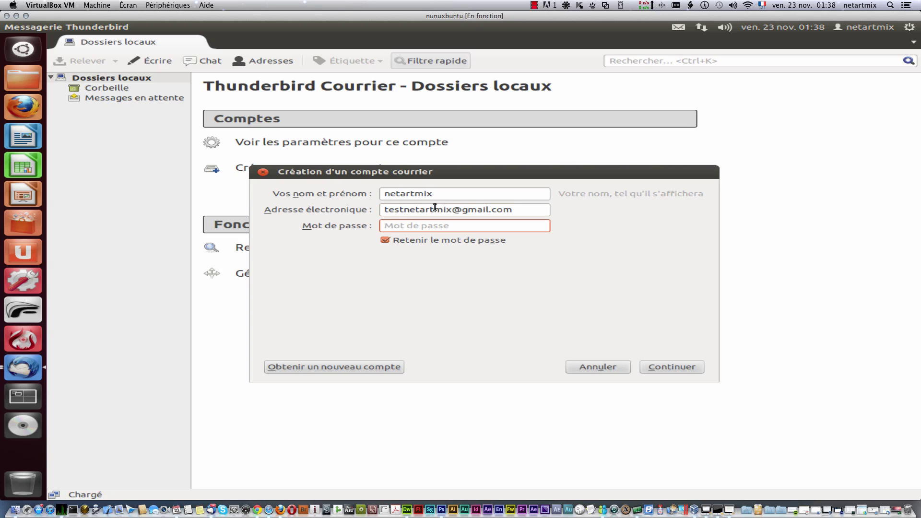
type("•••••••••••••••")
left_click(664, 365)
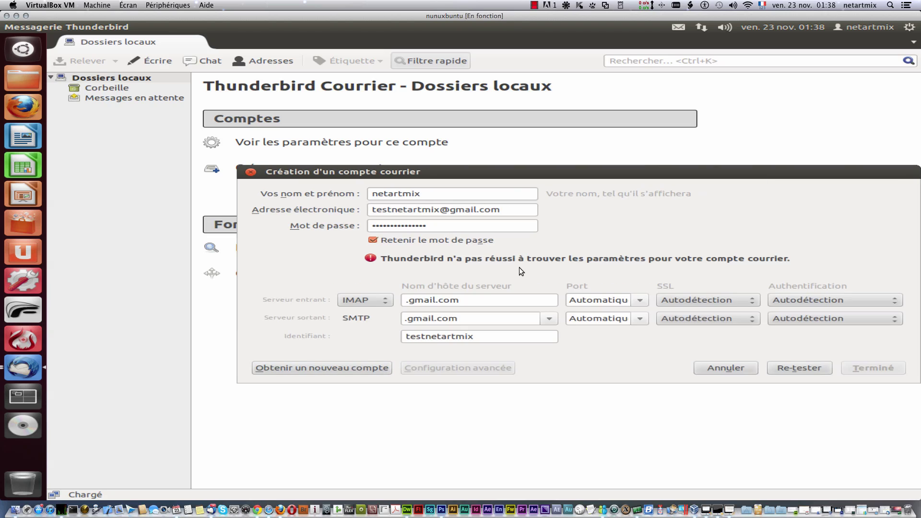
Step: Switch incoming mail to POP3 at pop.gmail.com, port 995, with normal password authentication
left_click(430, 300)
left_click(406, 299)
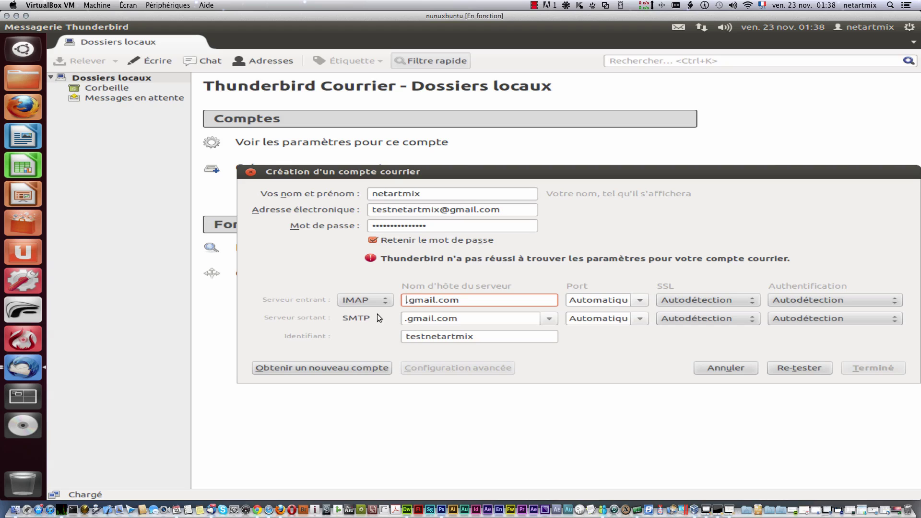
left_click(377, 301)
left_click(376, 328)
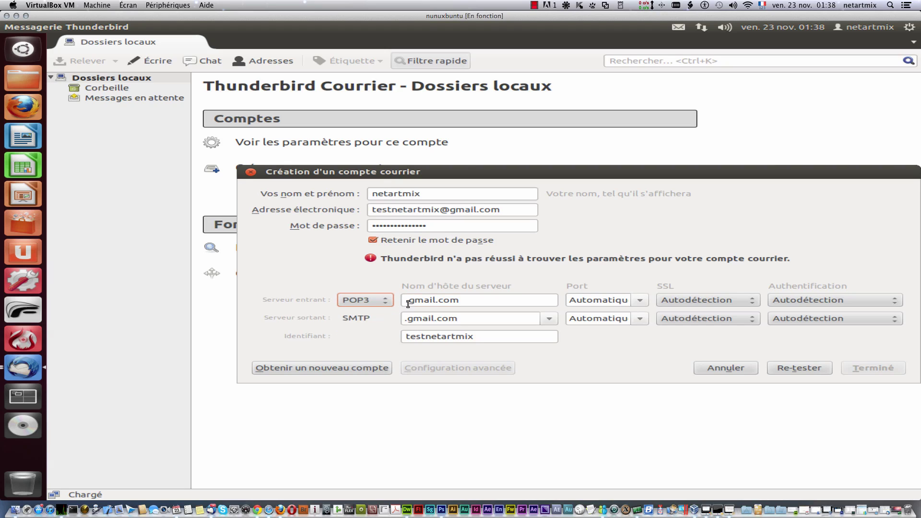
left_click(408, 300)
type("pop")
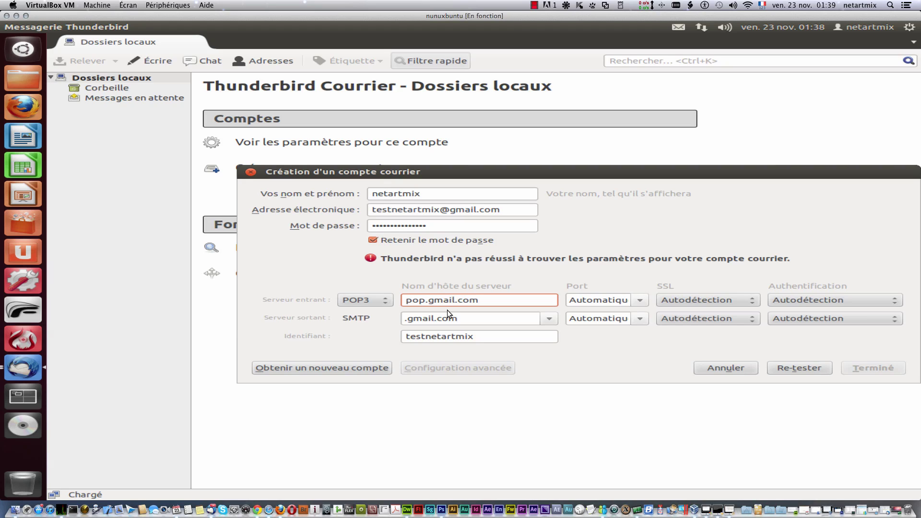
left_click(599, 300)
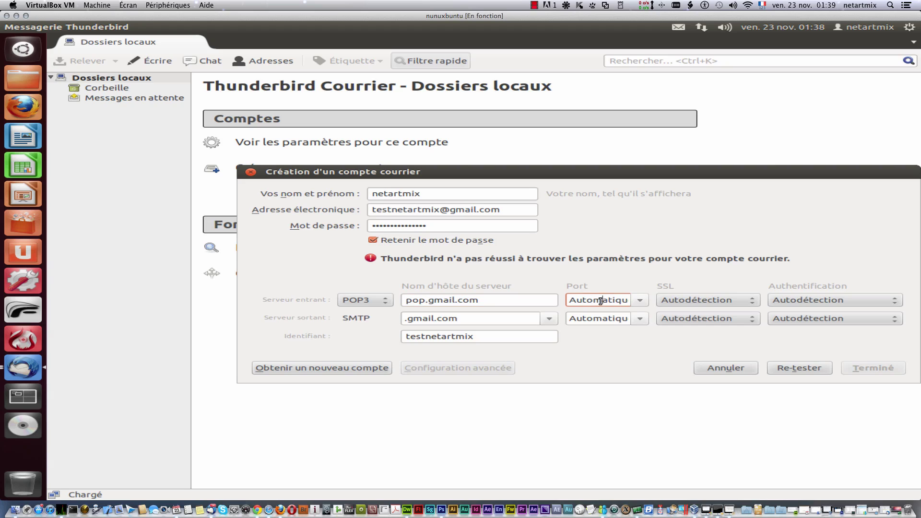
left_click(638, 301)
left_click(623, 335)
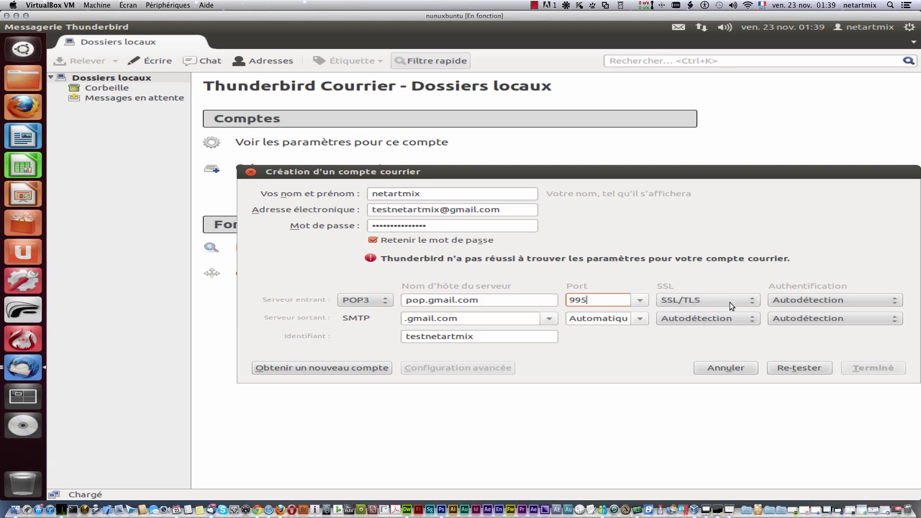
left_click(797, 300)
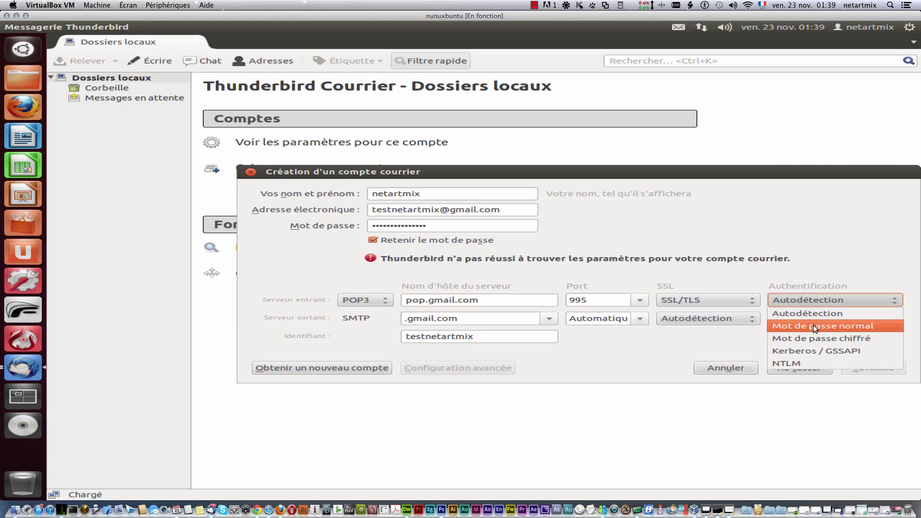
left_click(813, 324)
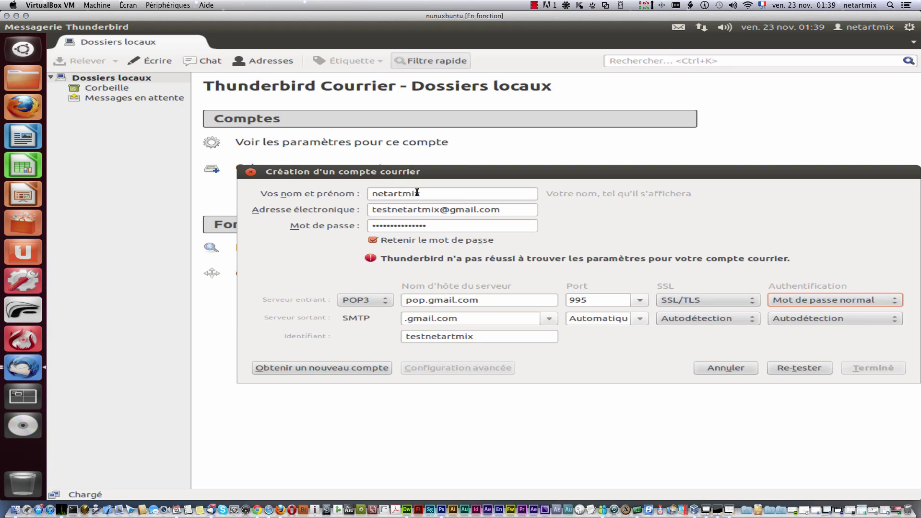
Step: Set outgoing to smtp.gmail.com port 587 with STARTTLS and normal password, re-test, and finish
left_click(406, 319)
type("smtp")
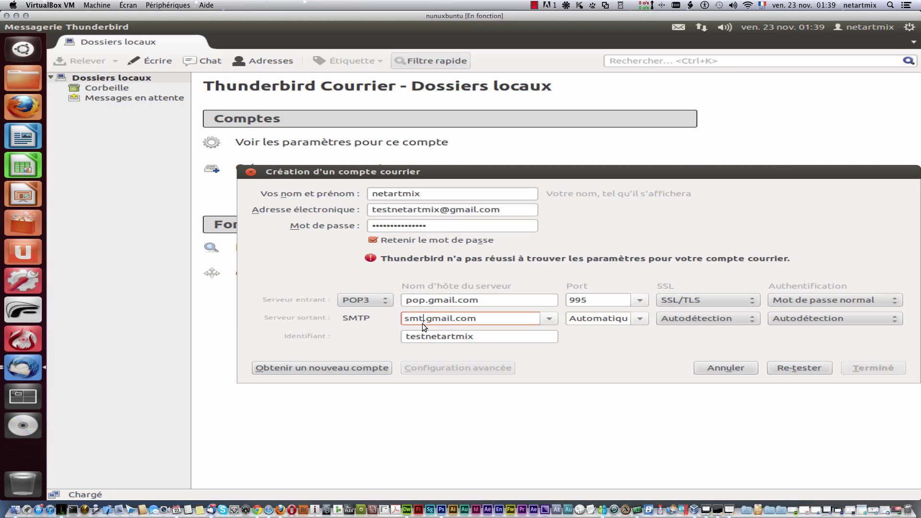
left_click(643, 318)
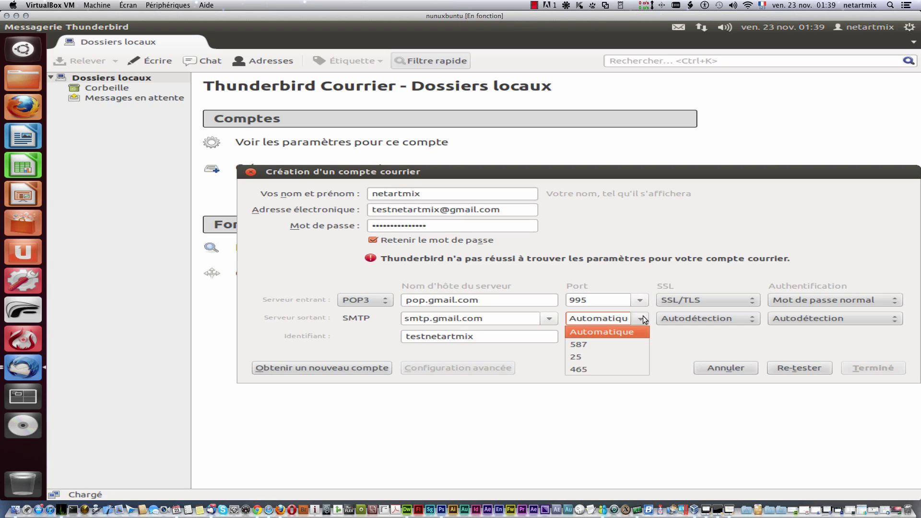
left_click(618, 367)
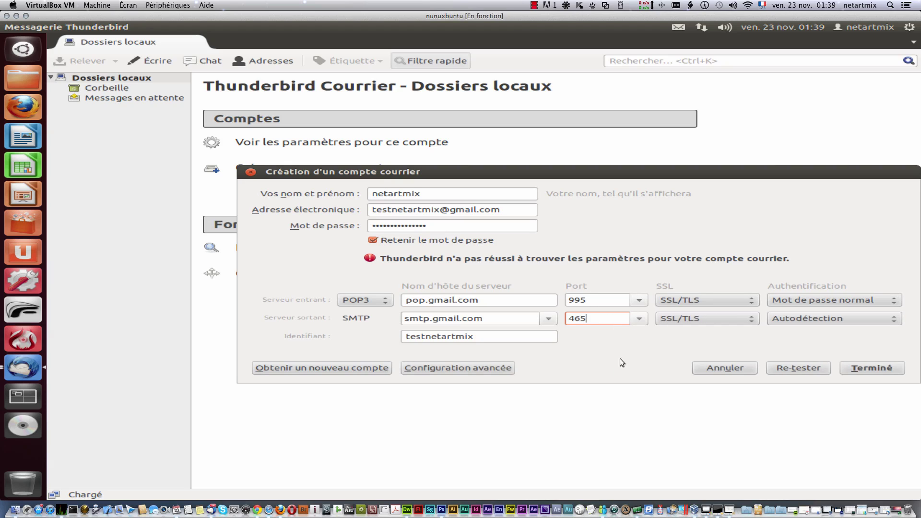
left_click(684, 321)
left_click(707, 354)
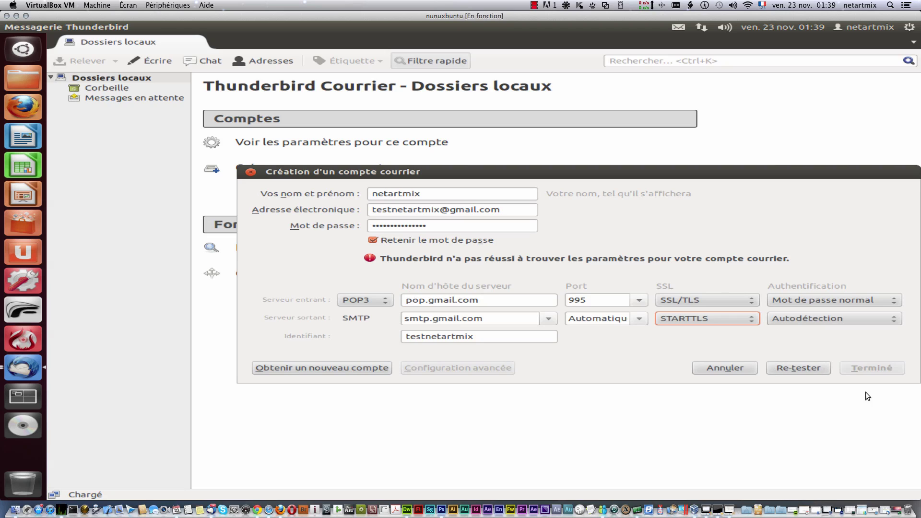
left_click(799, 367)
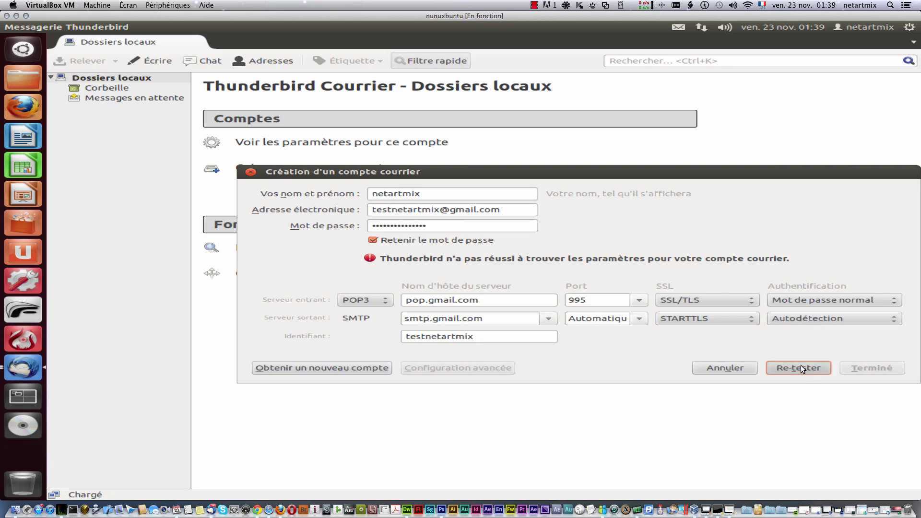
left_click(809, 318)
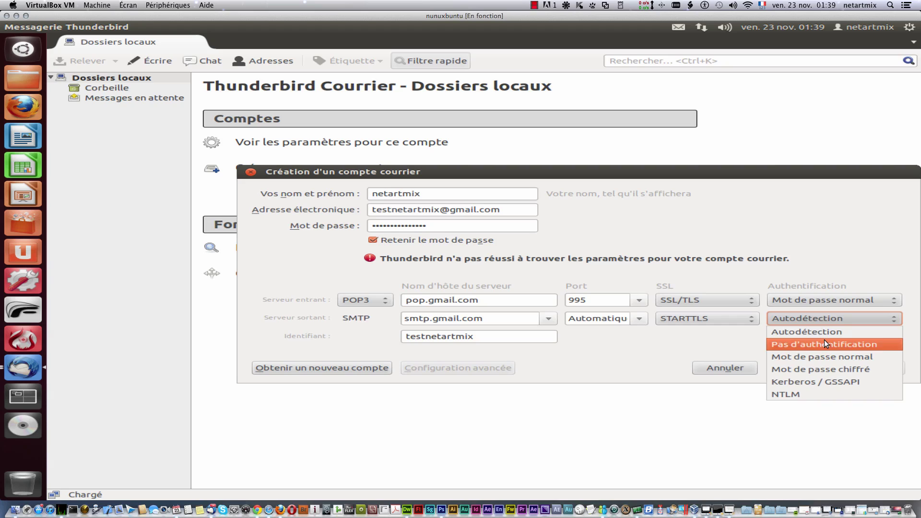
left_click(824, 339)
left_click(823, 320)
left_click(830, 358)
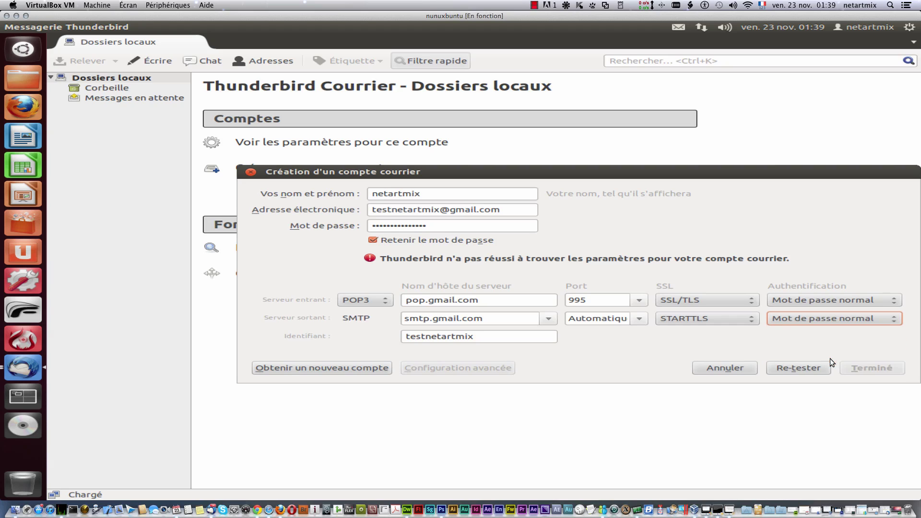
left_click(801, 366)
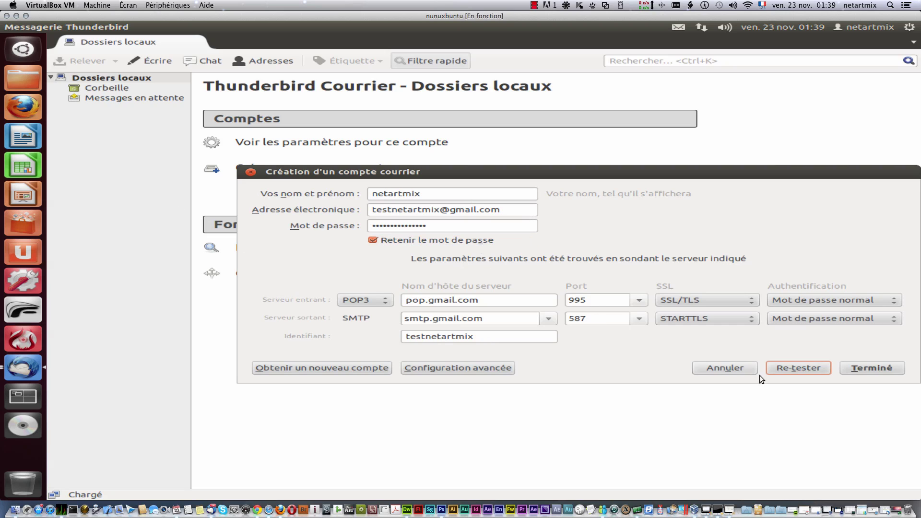
left_click(858, 368)
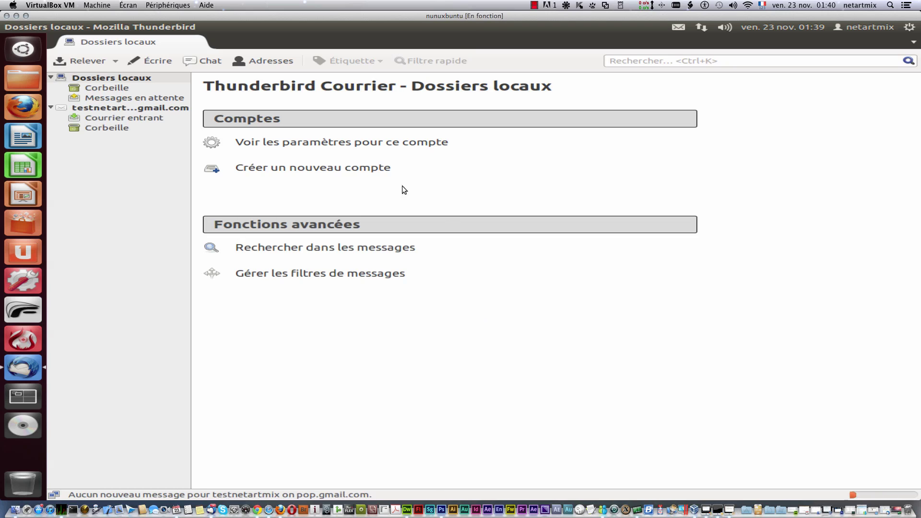
Step: Fetch new mail for the Gmail account and open its Inbox listing 'coucou' and 'dddddd'
left_click(125, 83)
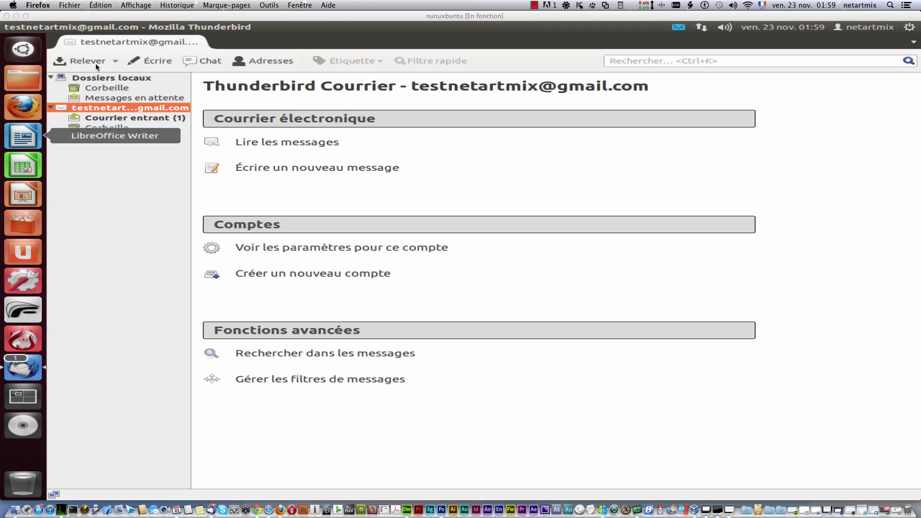
left_click(96, 62)
left_click(96, 62)
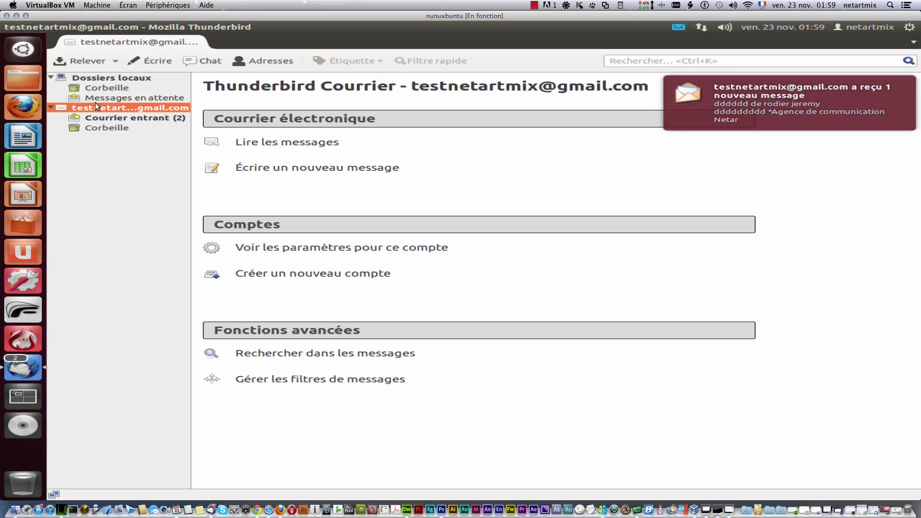
left_click(122, 116)
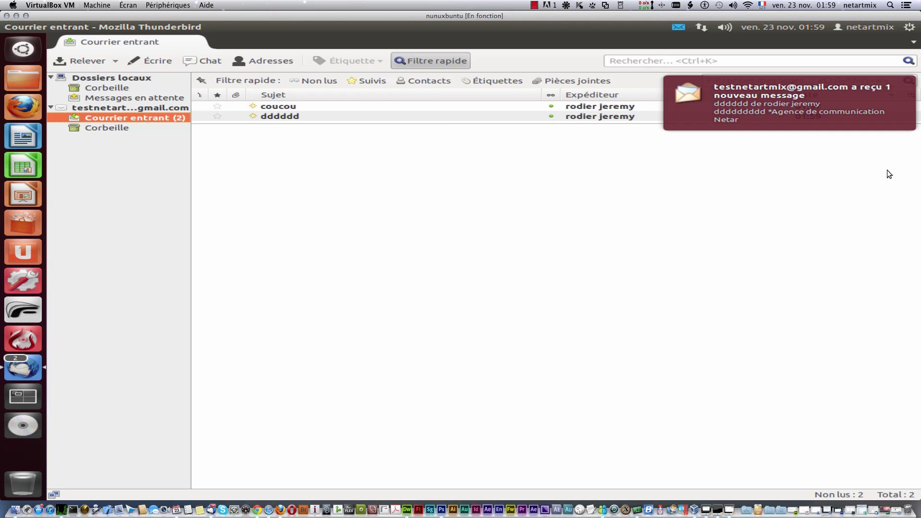
Step: Read the 'coucou' and 'dddddd' messages, then dismiss the Autres actions menu unused
left_click(614, 191)
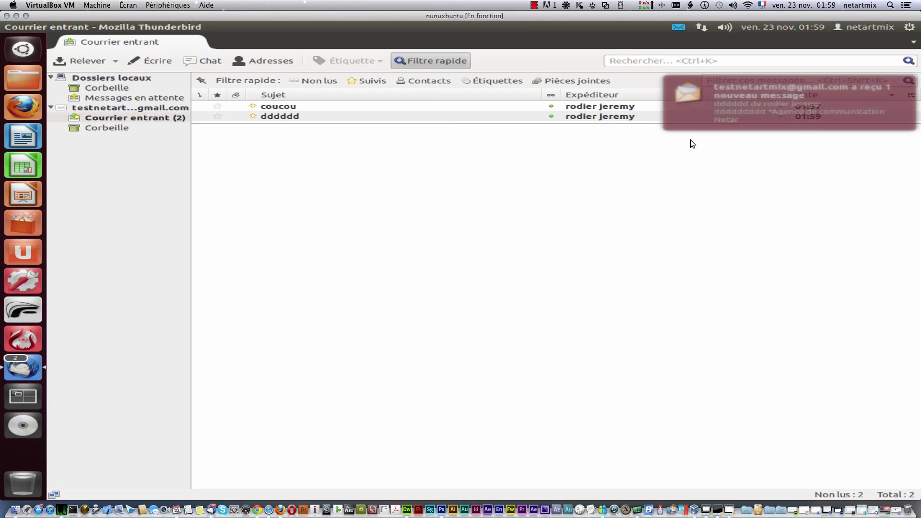
left_click(288, 108)
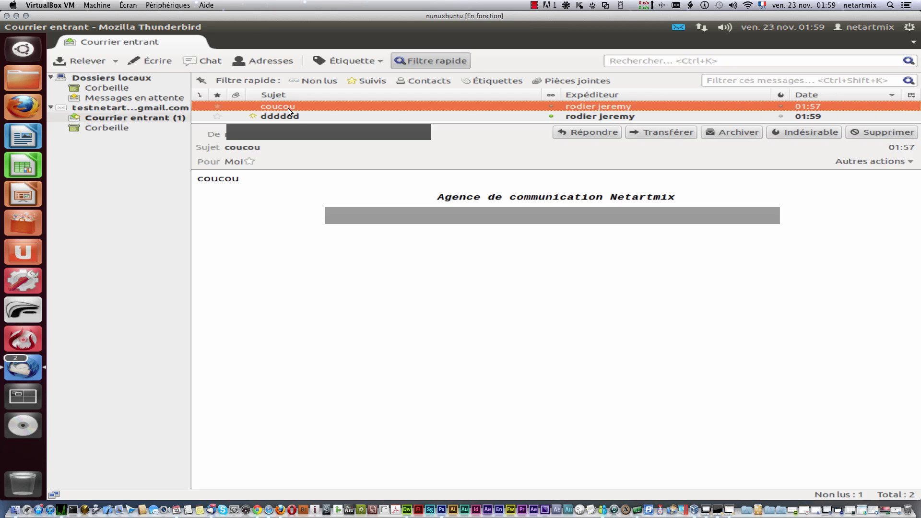
left_click(296, 116)
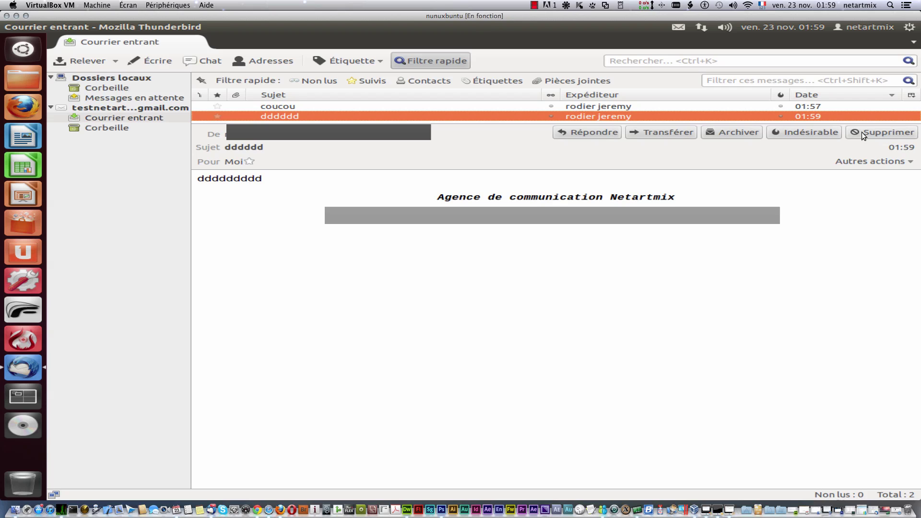
left_click(902, 162)
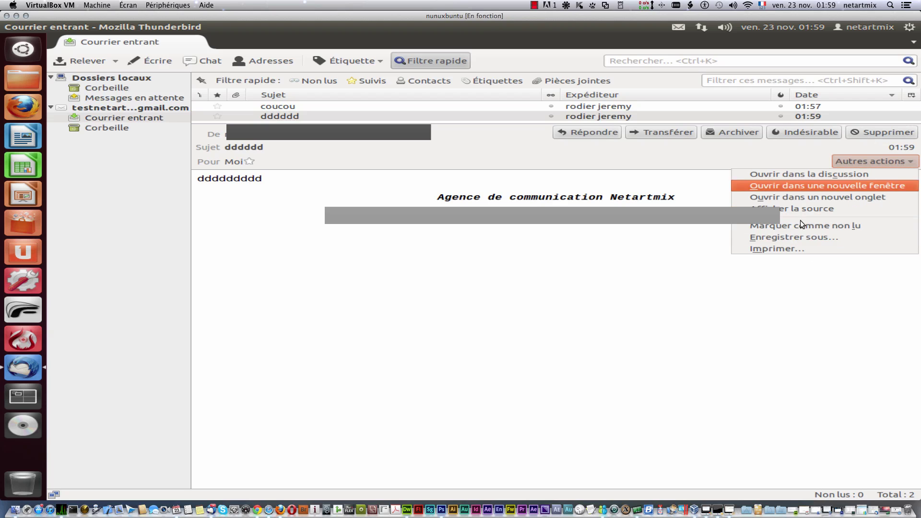
left_click(669, 249)
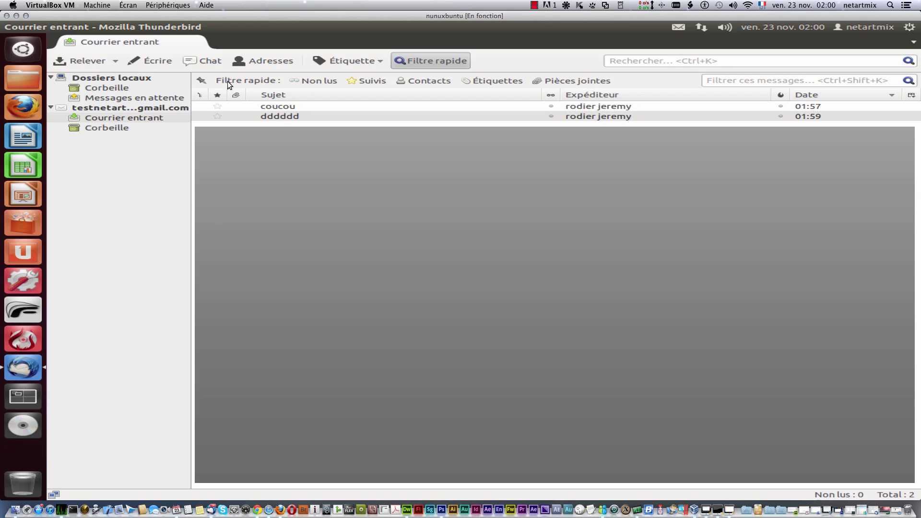
Step: Pin the quick filter, star 'dddddd', and sort the inbox by date with newest first
left_click(202, 82)
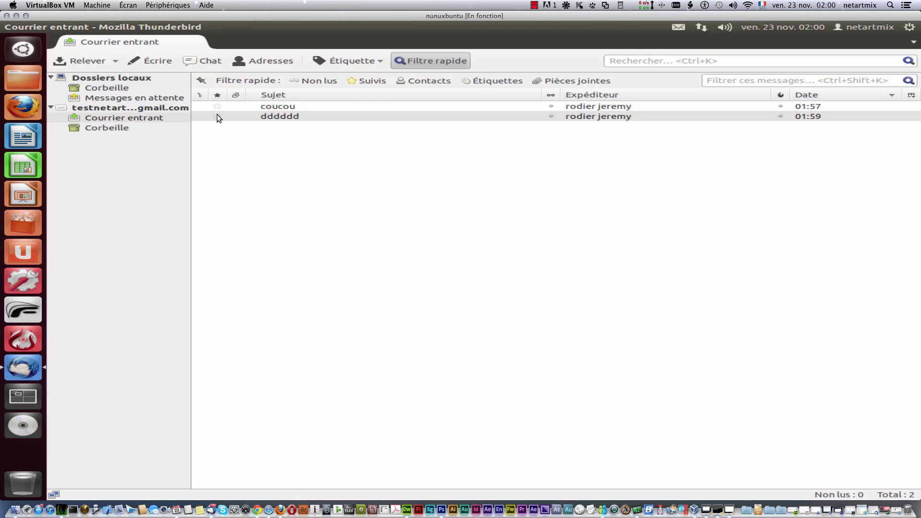
left_click(217, 115)
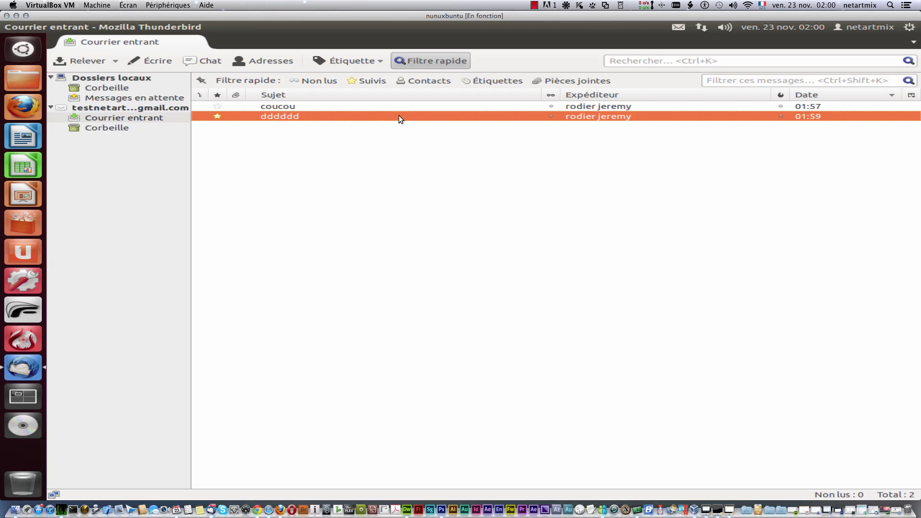
left_click(877, 95)
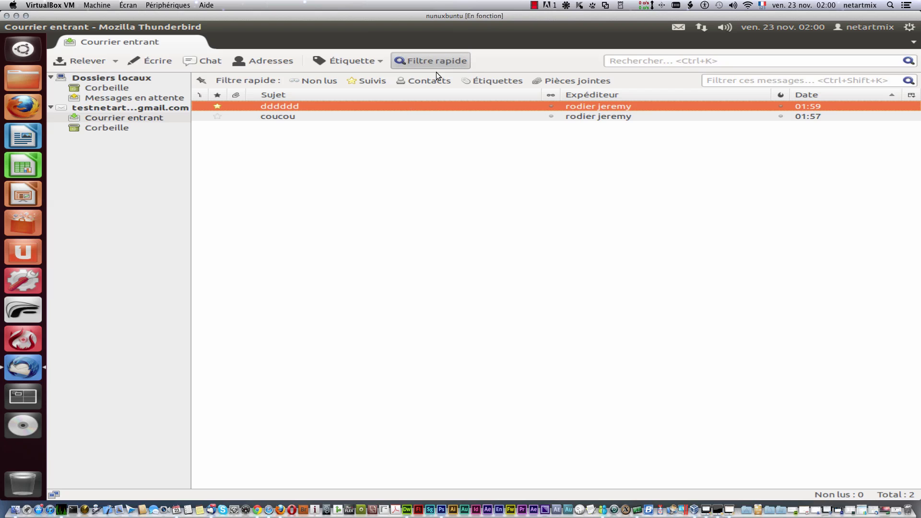
left_click(115, 61)
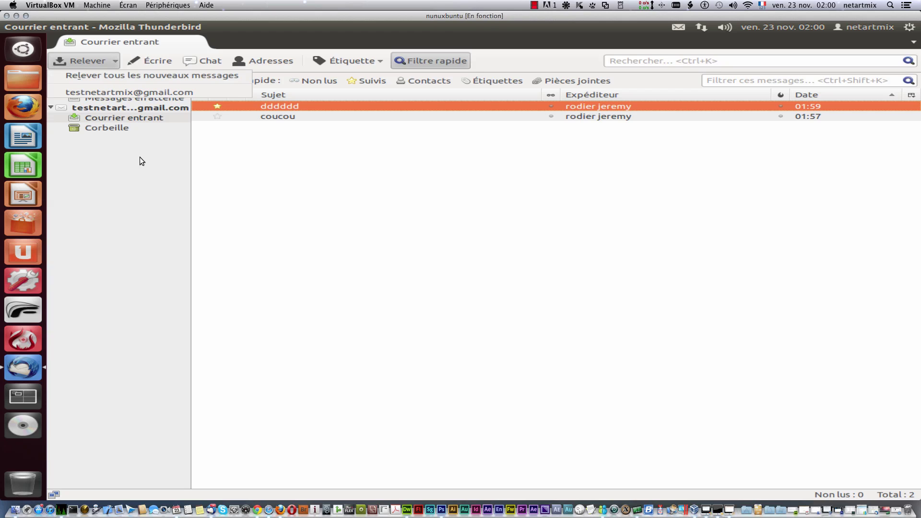
left_click(104, 146)
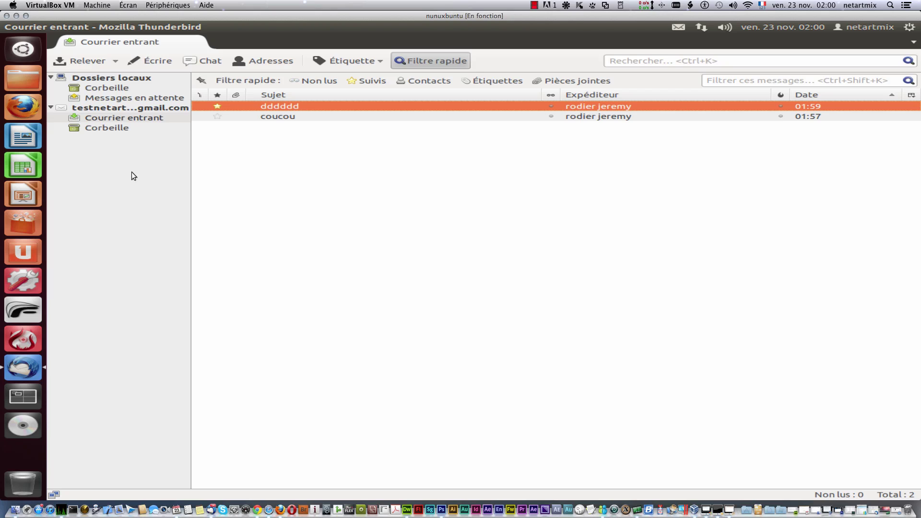
left_click(67, 28)
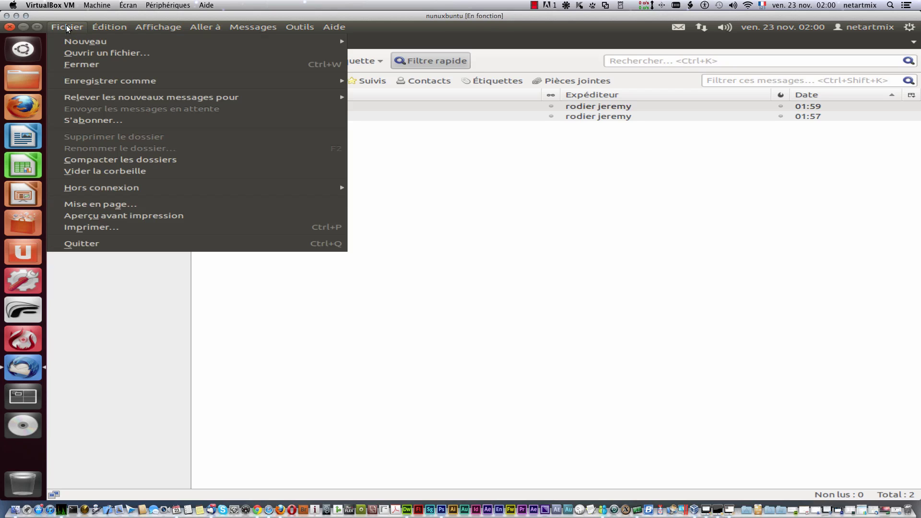
Step: Choose Fichier > Nouveau > Compte de messagerie instantanée to start the chat account wizard
left_click(124, 27)
left_click(141, 27)
mouse_move(83, 28)
mouse_move(111, 100)
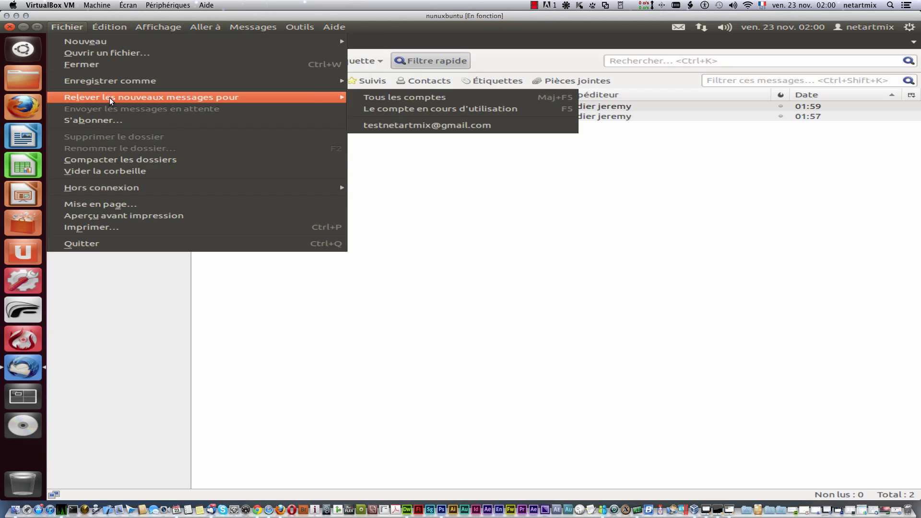
mouse_move(117, 43)
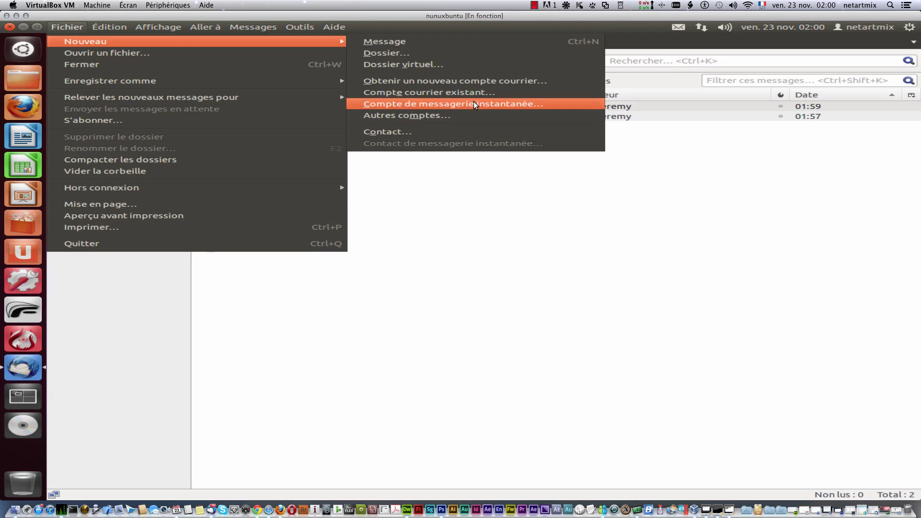
left_click(474, 103)
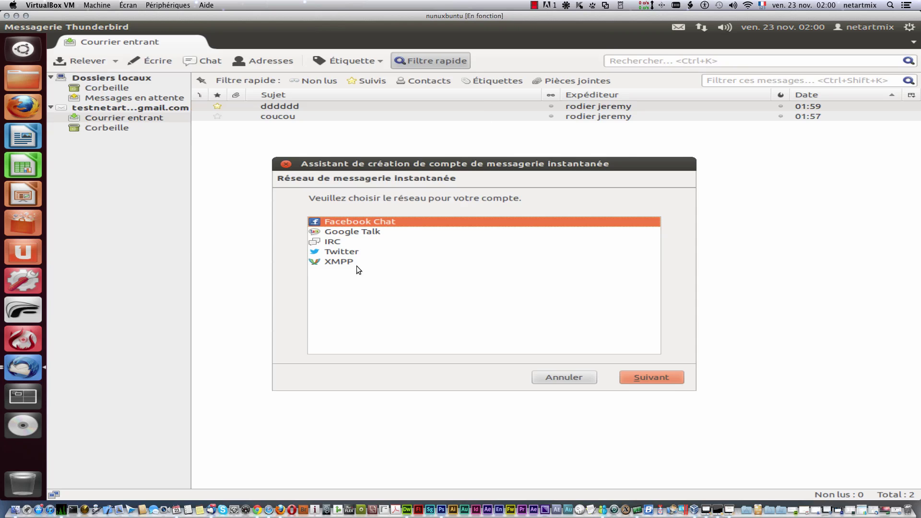
Step: Pick Google Talk in the chat account wizard, advance one page, then cancel it
left_click(340, 249)
left_click(338, 223)
left_click(342, 231)
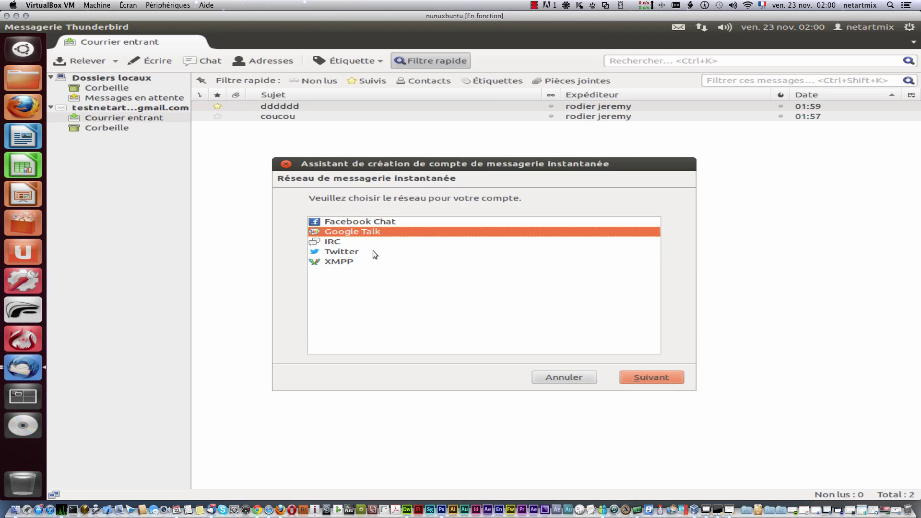
left_click(663, 377)
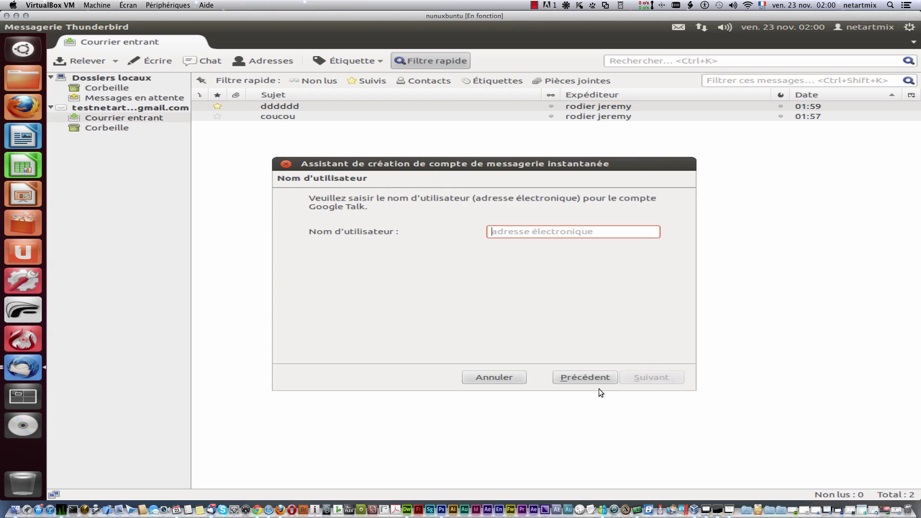
left_click(520, 376)
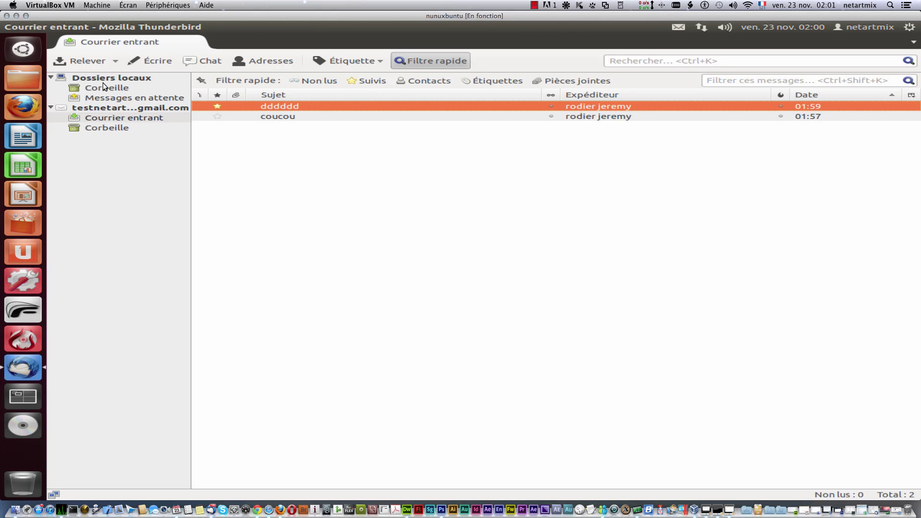
Step: From the Chat tab, restart and cancel the account wizard, then return to the Inbox tab
left_click(193, 59)
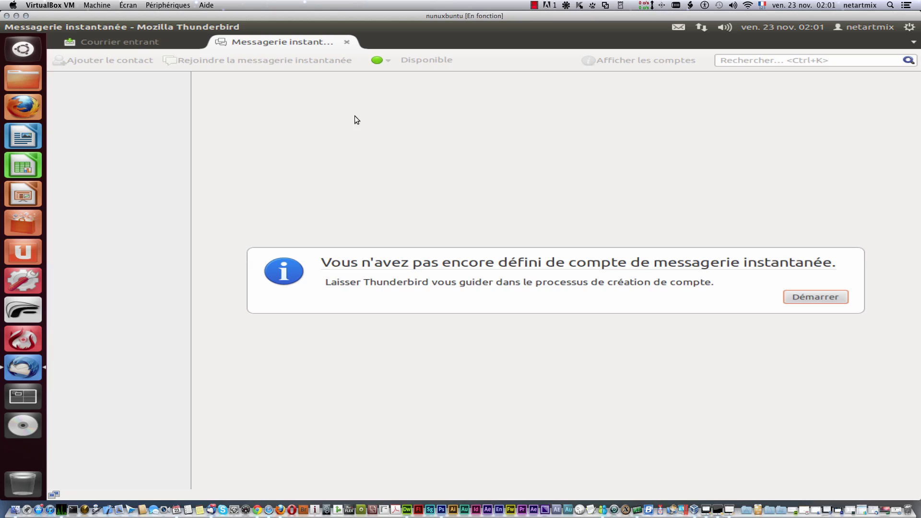
left_click(831, 299)
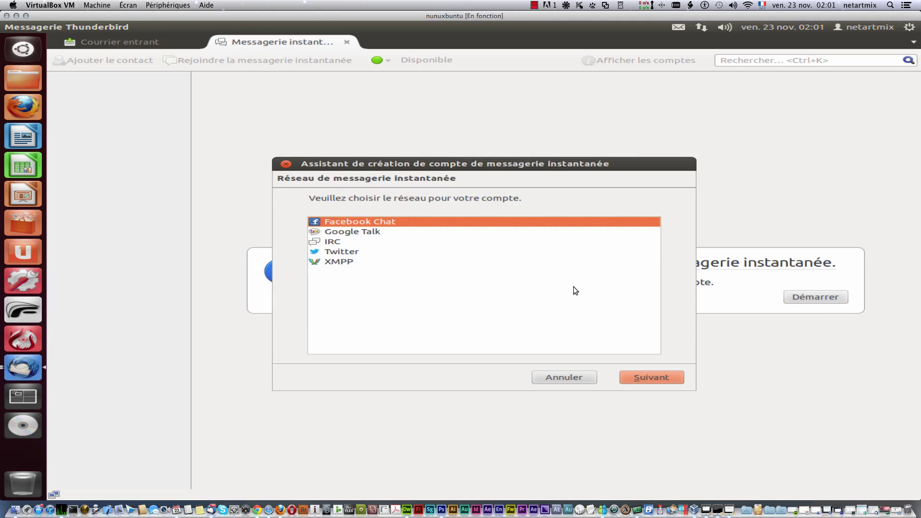
left_click(576, 375)
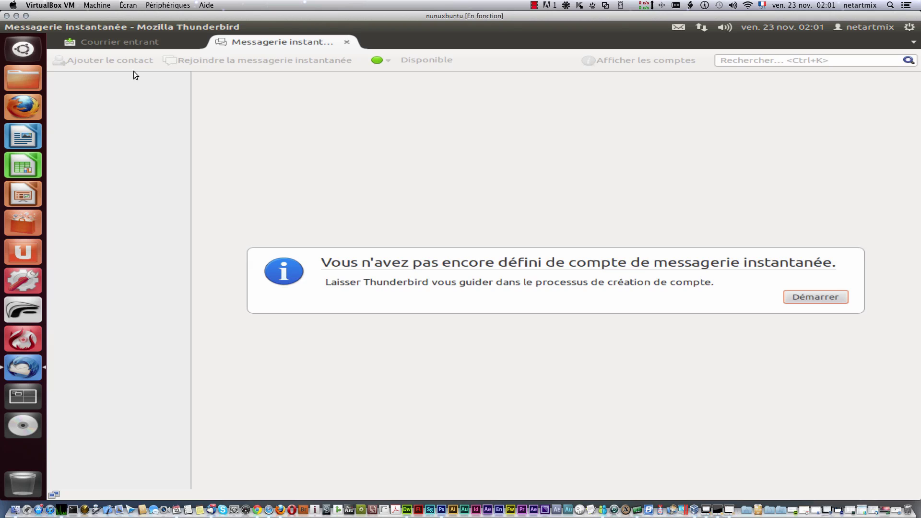
left_click(101, 43)
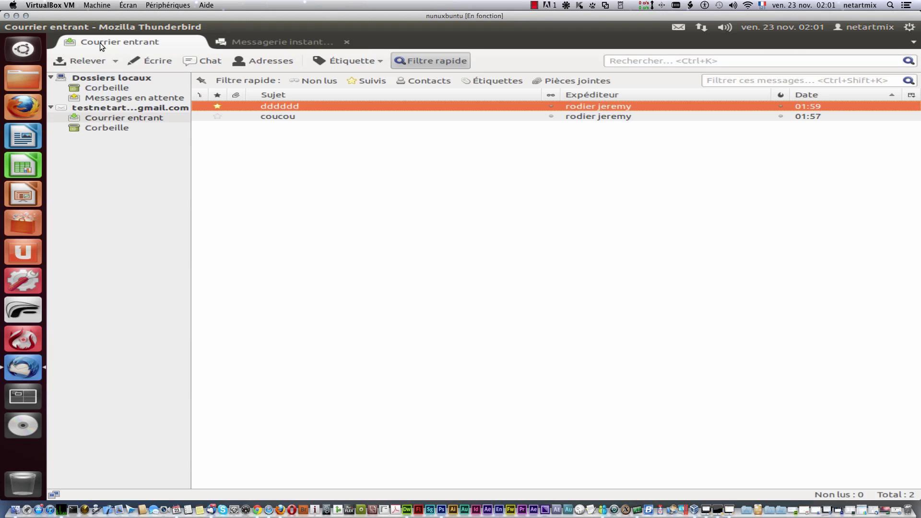
Step: Draft a message to a recipient address with subject 'dfgdfgdffg' and body 'dfgddfgdgdfgdfg', selecting the body text
left_click(143, 62)
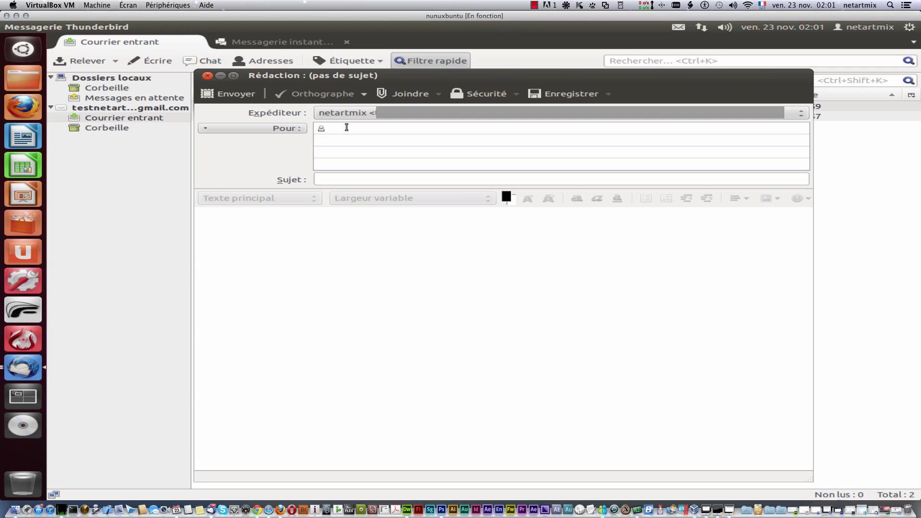
type("man")
type("adressema")
key("BackSpace")
key("BackSpace")
type("email.com")
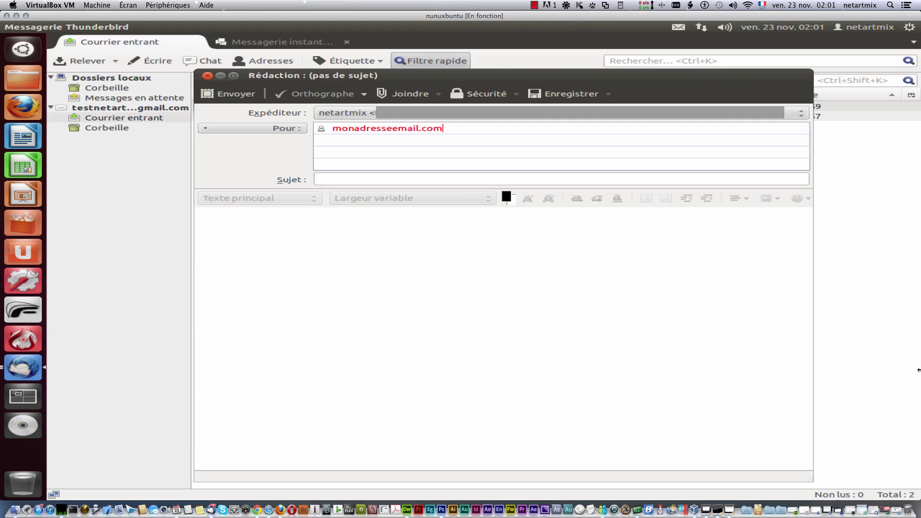
left_click_drag(460, 128, 331, 128)
left_click(348, 180)
type("dfgdfgdffg")
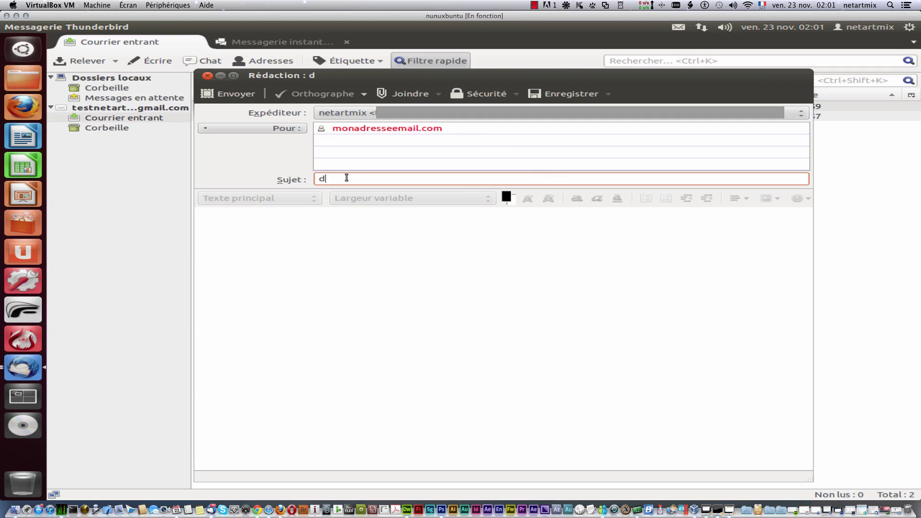
left_click(374, 253)
type("dfgddfgdgdfgdfgdg")
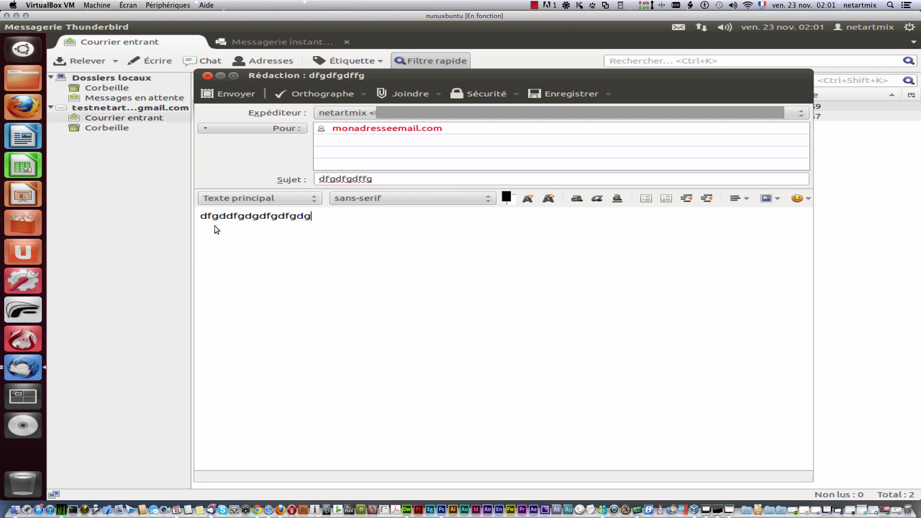
left_click_drag(214, 230, 205, 215)
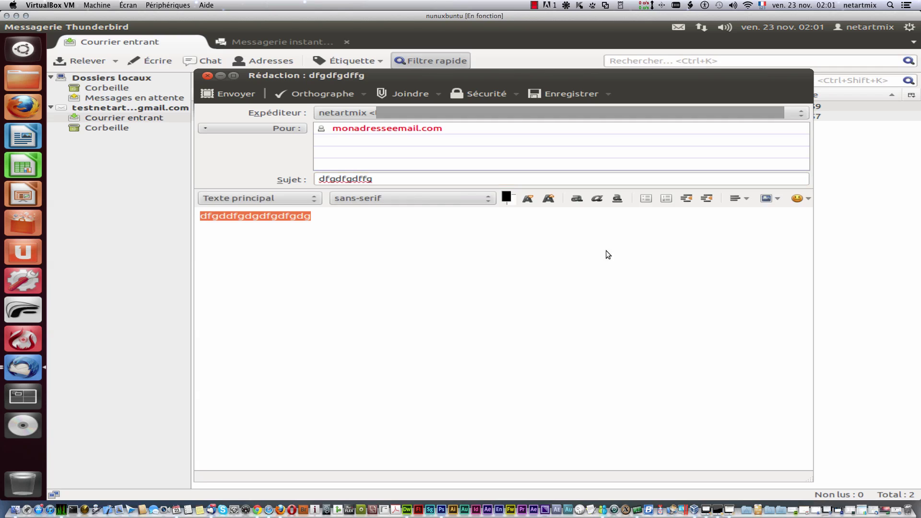
Step: Shrink then enlarge the selected body text and replace it with a tongue-out smiley
left_click(526, 200)
left_click(552, 201)
left_click(799, 199)
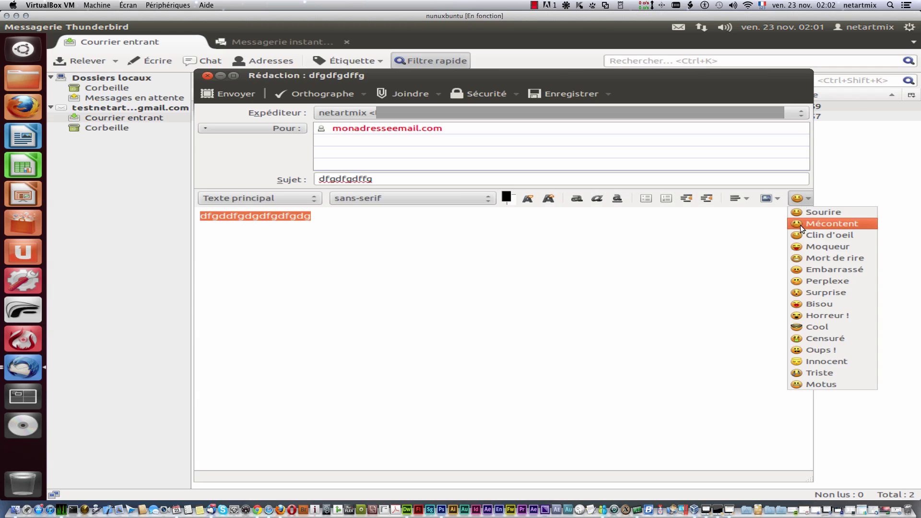
left_click(827, 245)
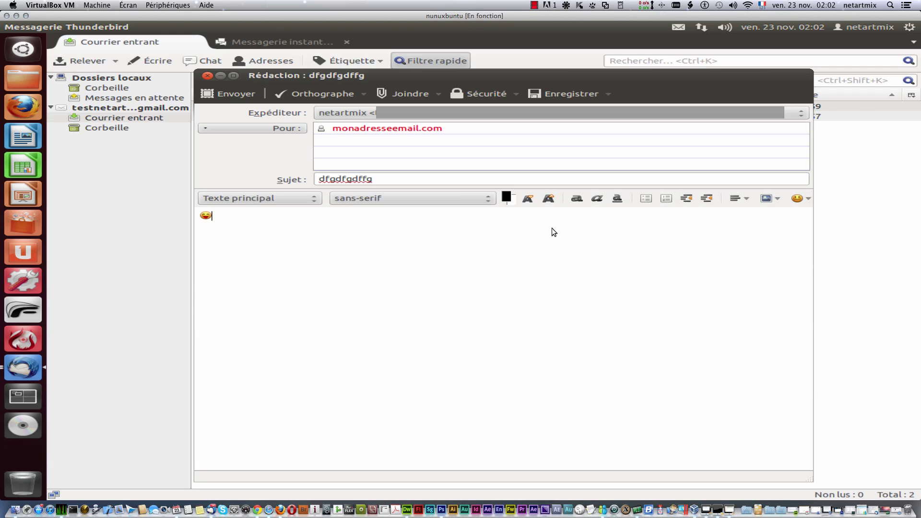
Step: Open and dismiss the Insert, spelling check and attachment dialogs without changing anything
left_click(770, 198)
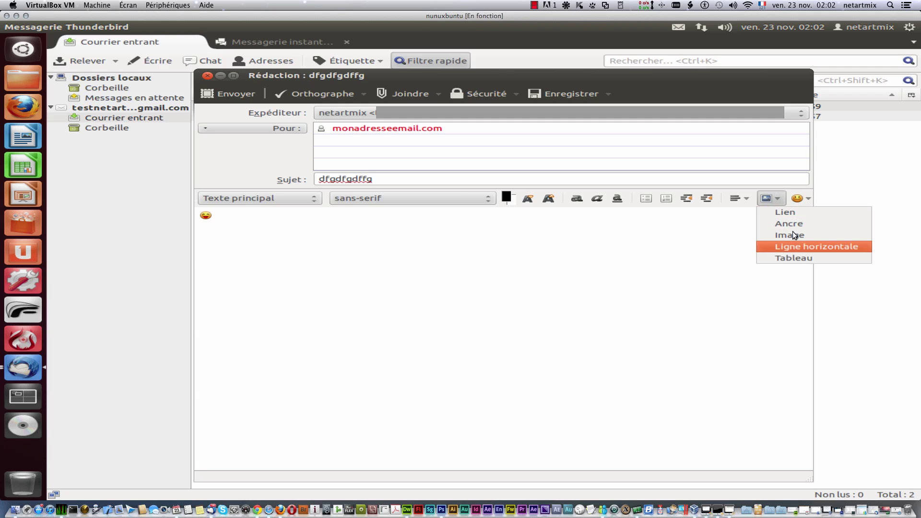
left_click(474, 214)
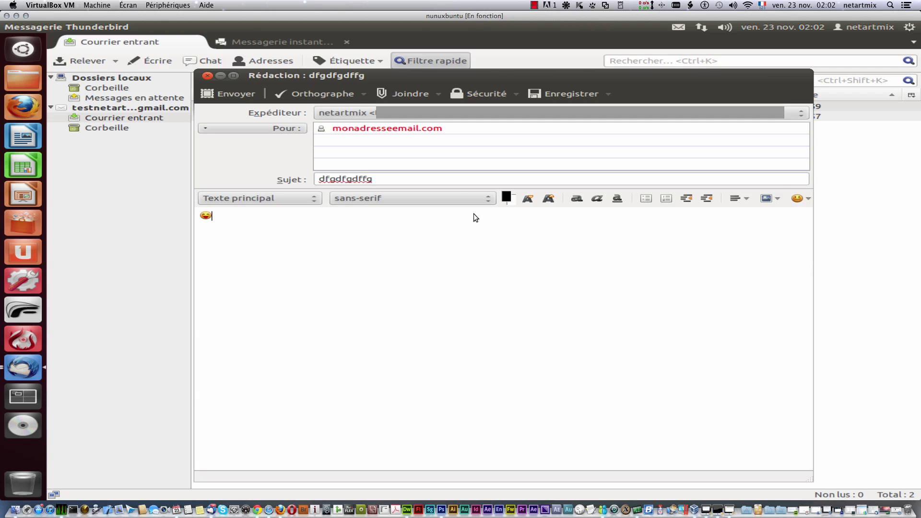
left_click(315, 89)
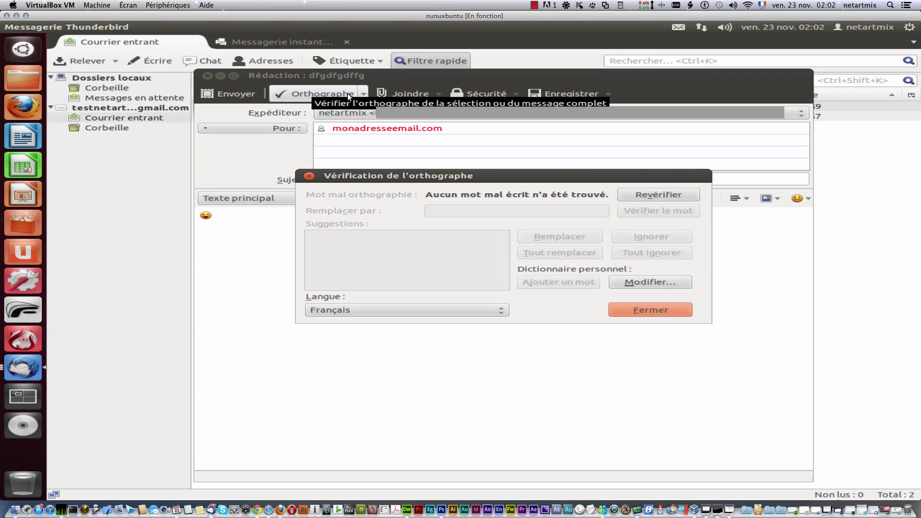
left_click(309, 176)
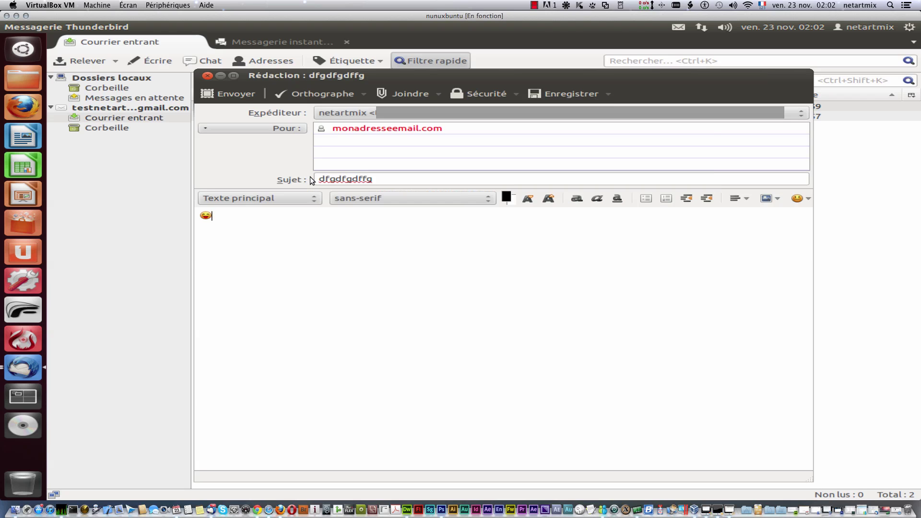
left_click(402, 92)
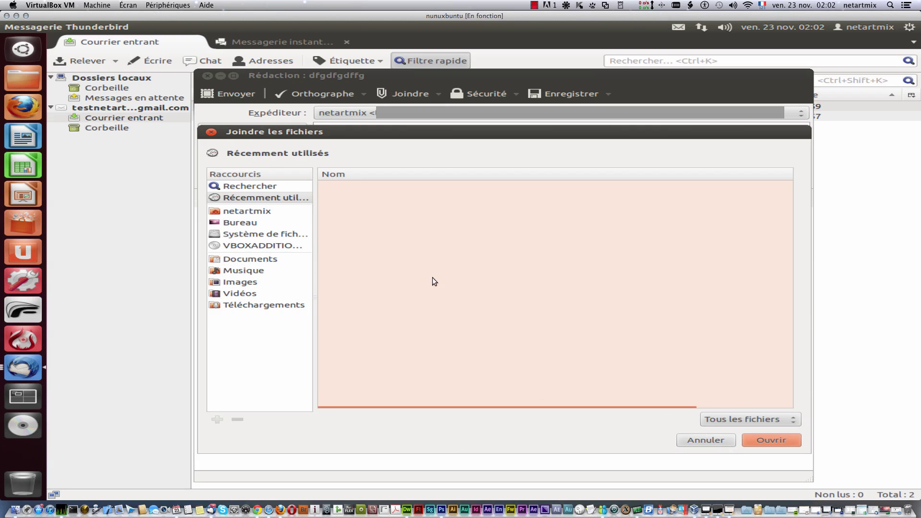
left_click(210, 132)
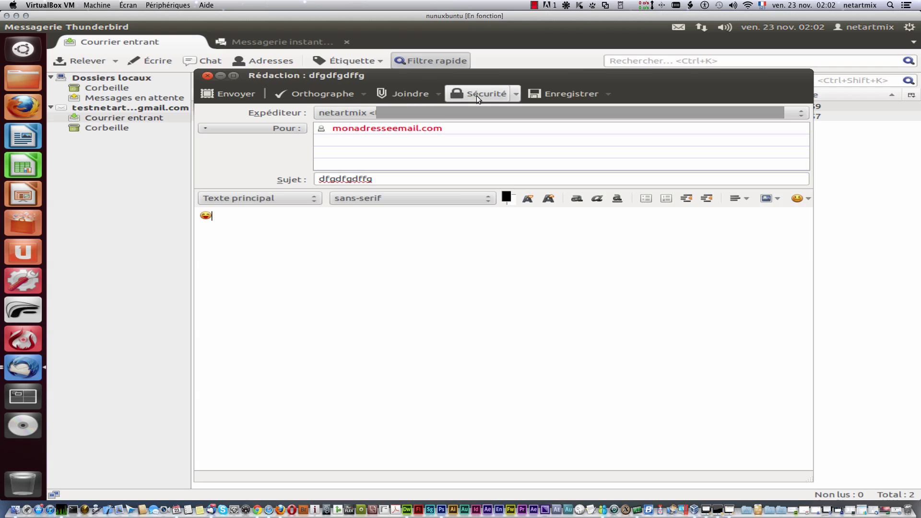
Step: Apply a Sécurité option, then close the draft choosing Ne pas enregistrer
left_click(508, 94)
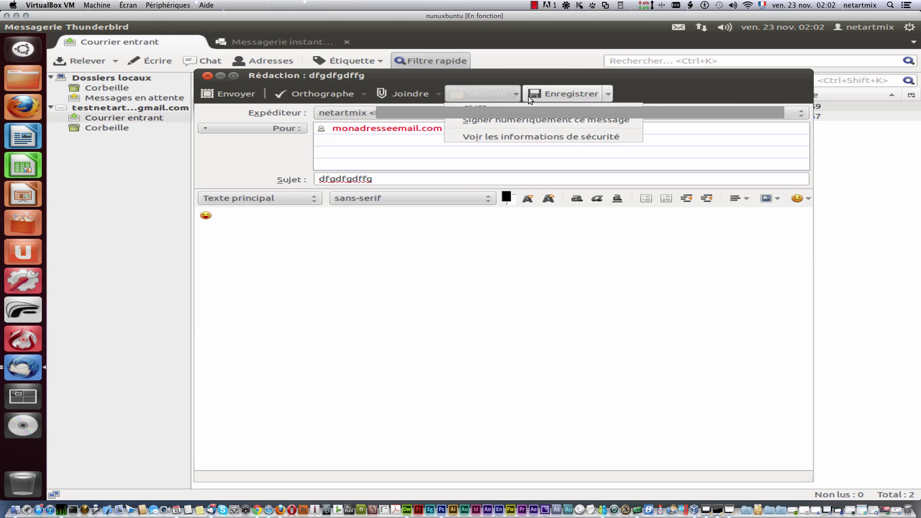
left_click(565, 120)
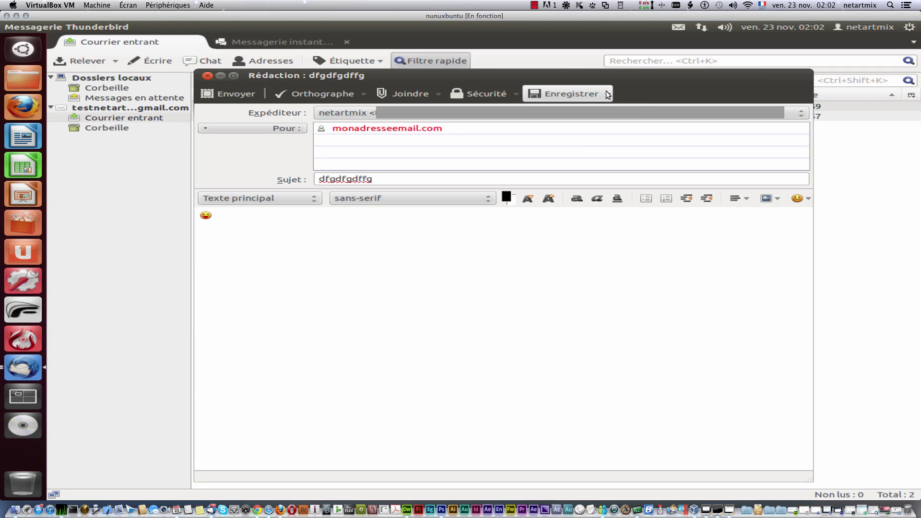
left_click(207, 77)
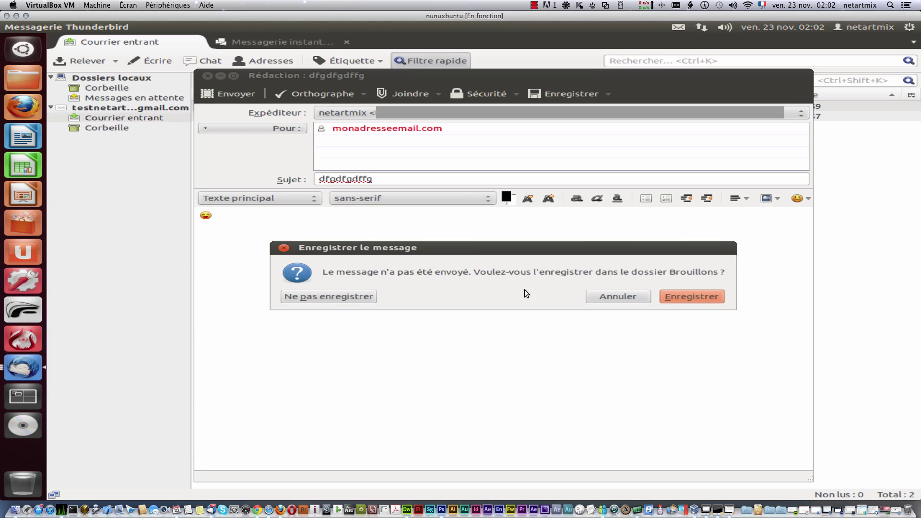
left_click(333, 297)
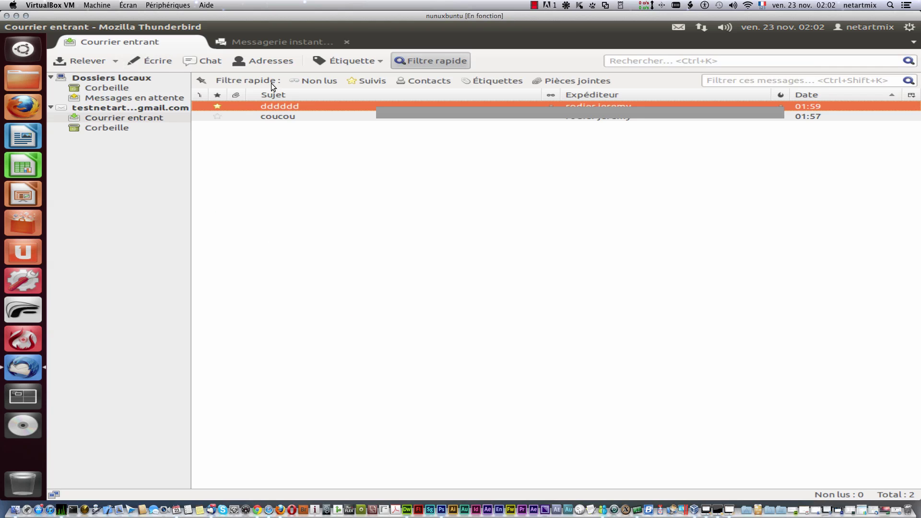
Step: Open the address book and save a contact with first name 'dsfsdfsdfsdfsdf', browsing its detail tabs
left_click(260, 62)
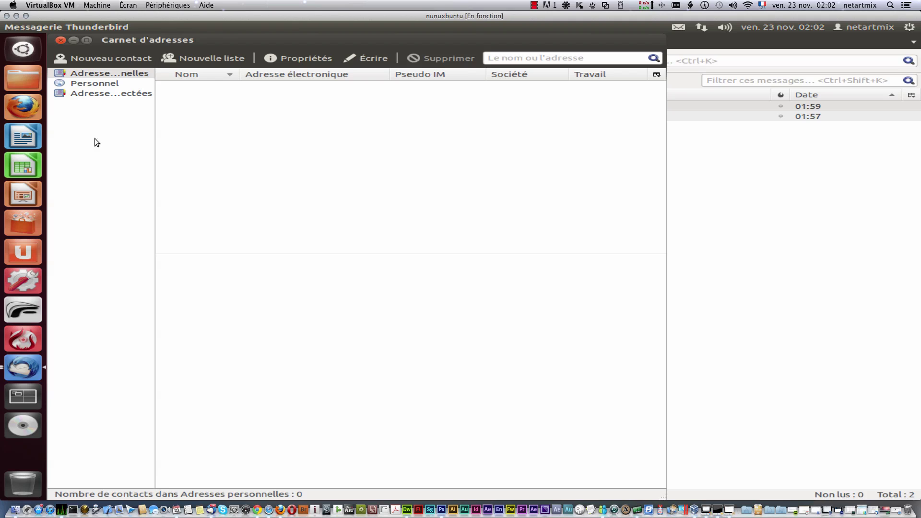
left_click(87, 57)
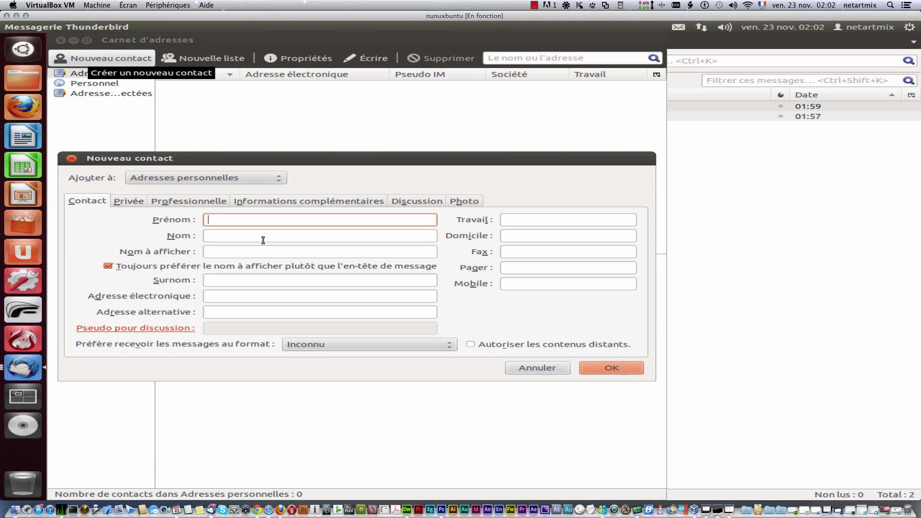
type("dsfsdfsdfsdf")
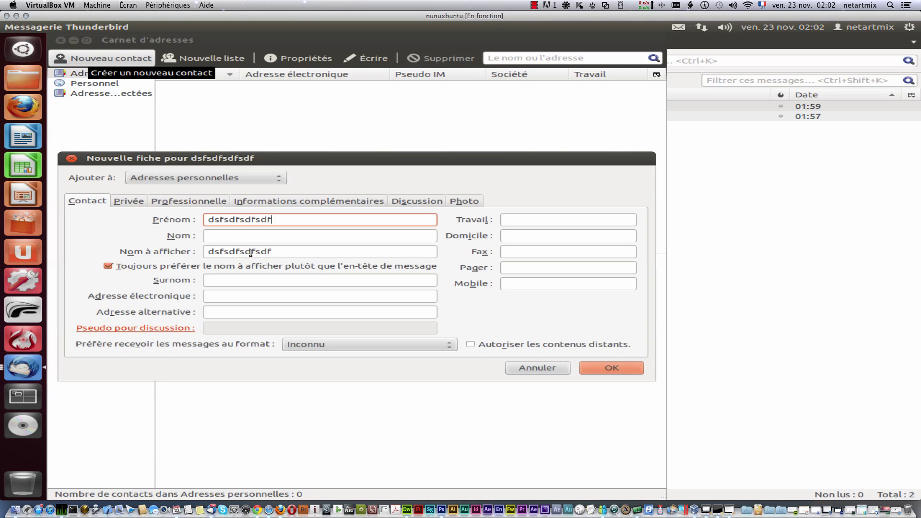
type("sdf")
left_click(139, 204)
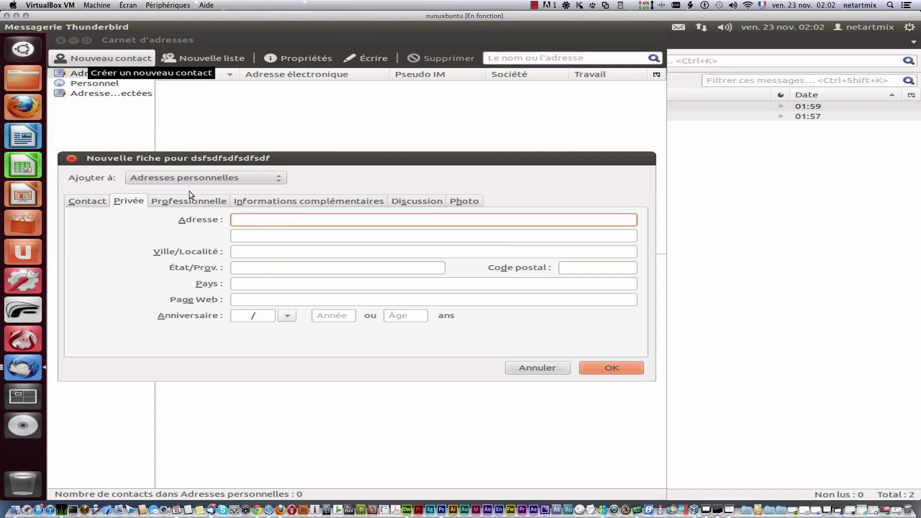
left_click(310, 200)
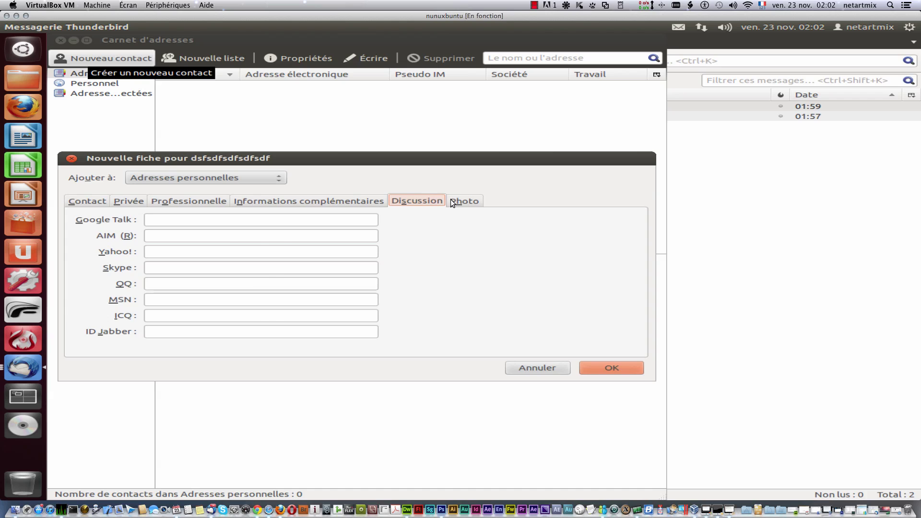
left_click(450, 199)
left_click(183, 202)
left_click(295, 200)
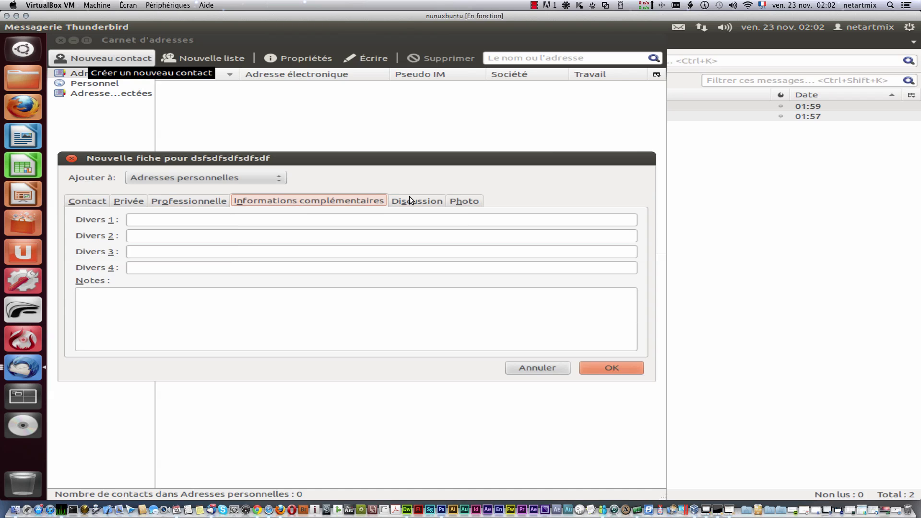
left_click(419, 199)
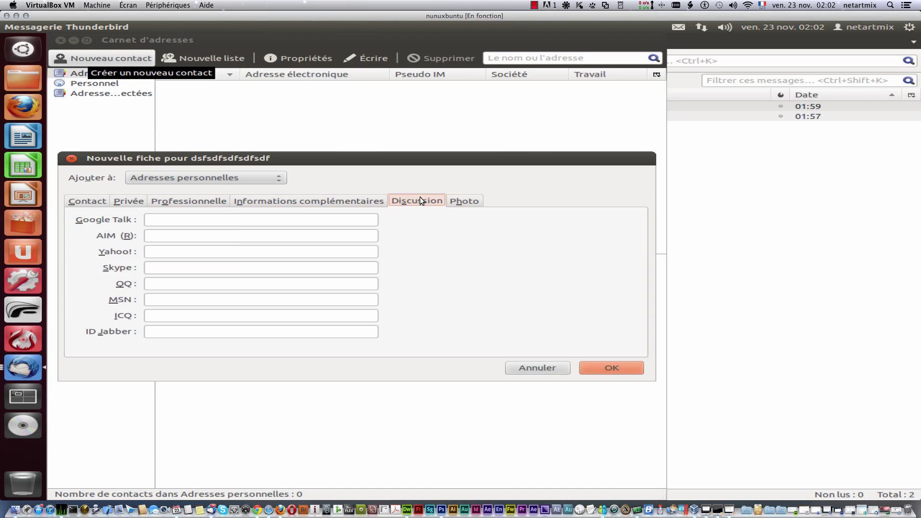
left_click(473, 199)
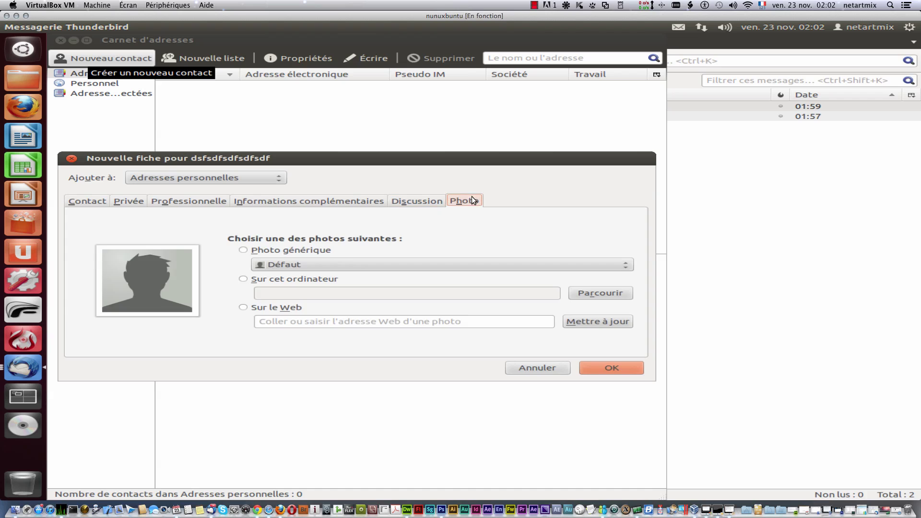
left_click(612, 365)
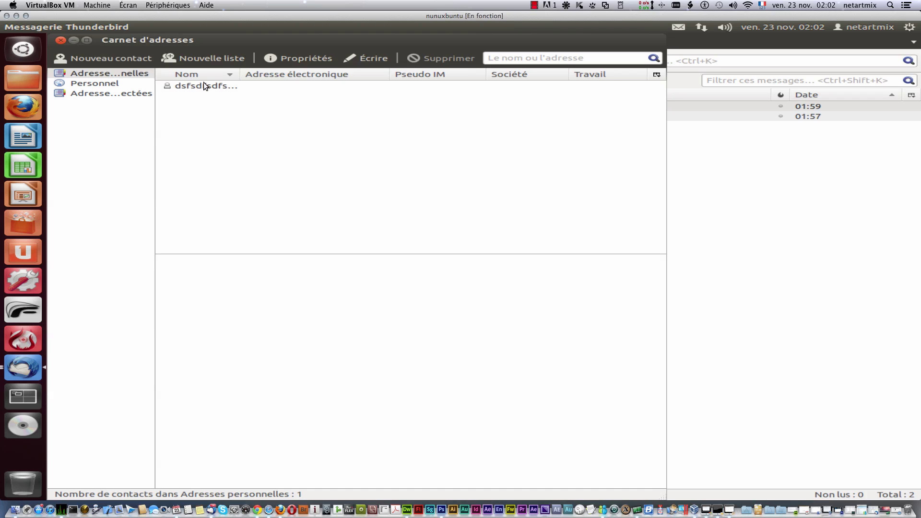
Step: Add two more contacts, 'aaaaaaaa' and 'zzzzzzzzz', then select the zzzzzzzzz entry
left_click(105, 55)
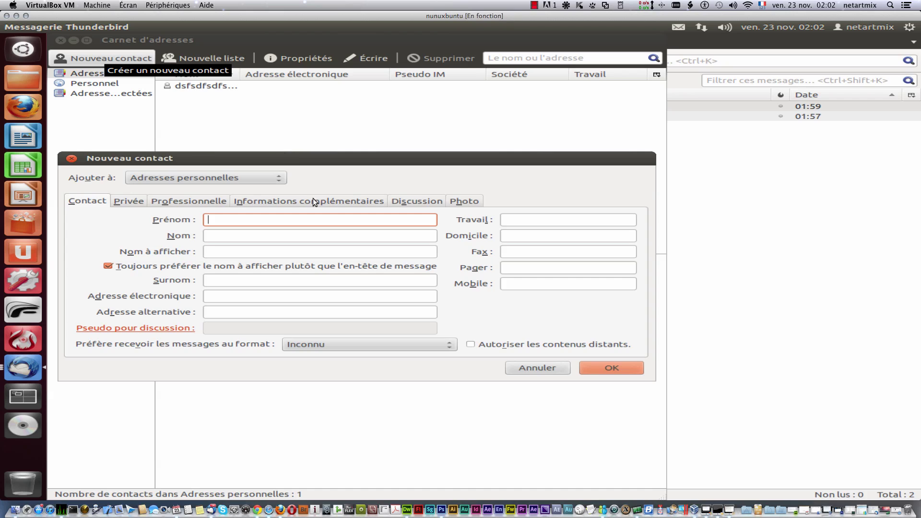
type("sdf")
key("shift+Left")
key("shift+Left")
key("shift+Left")
type("aaaaaaaa")
left_click(612, 372)
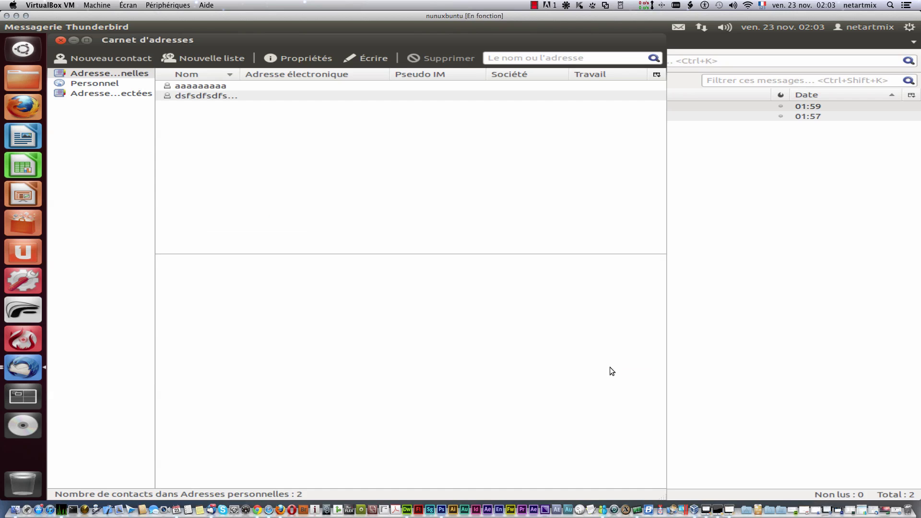
left_click(109, 59)
type("z")
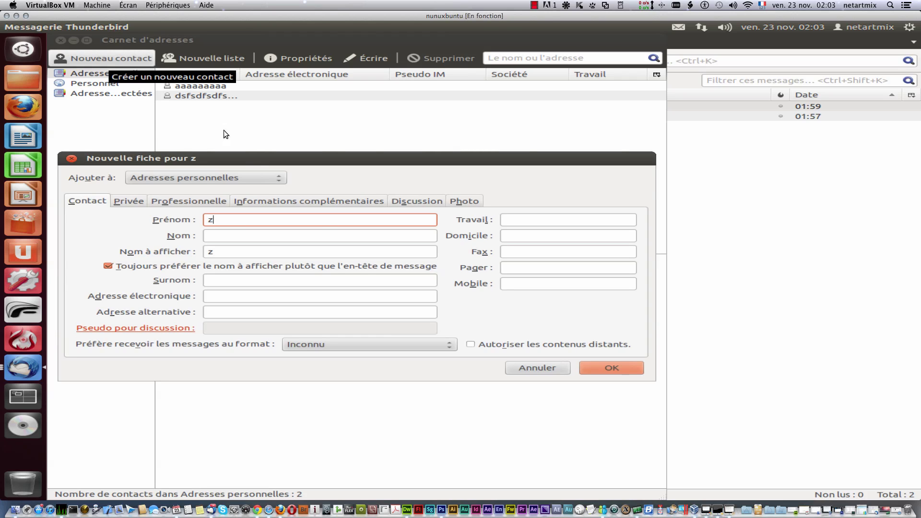
type("zzzzzzzzz")
left_click(615, 367)
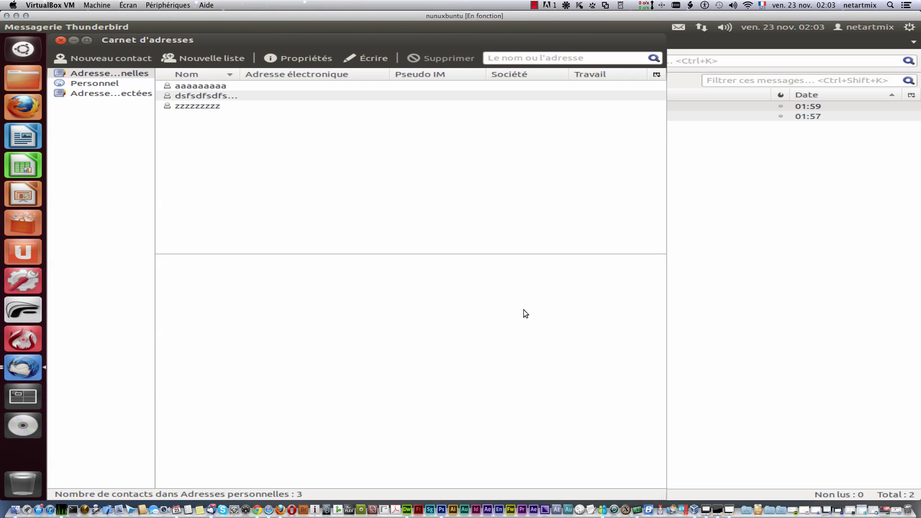
left_click(183, 104)
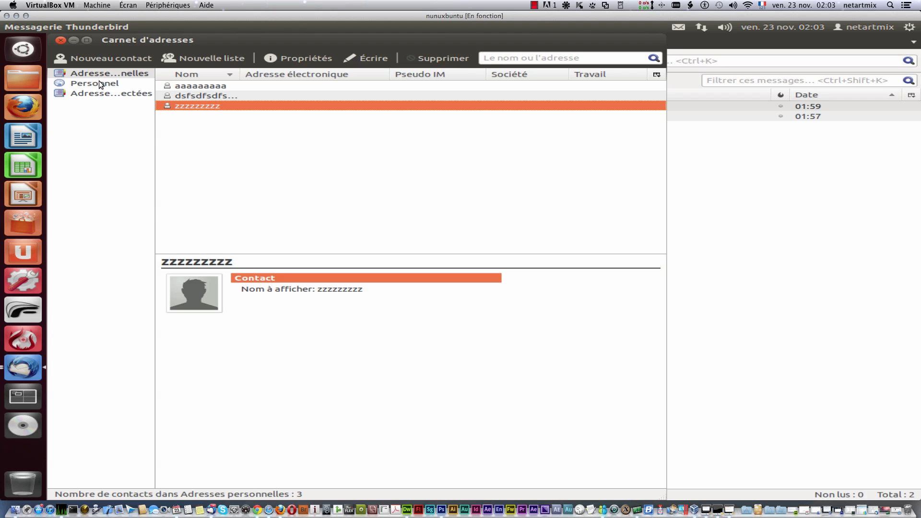
Step: Start a contact named ddddddddddd ddddddddddd, pasting that text into nickname, e-mail addresses and all phone fields
left_click(82, 56)
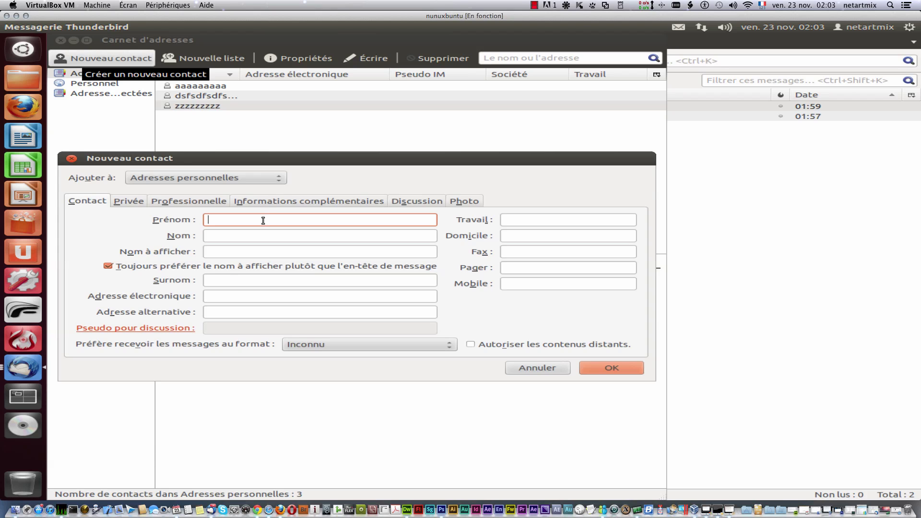
type("ddddddddddd")
left_click(273, 235)
type("d")
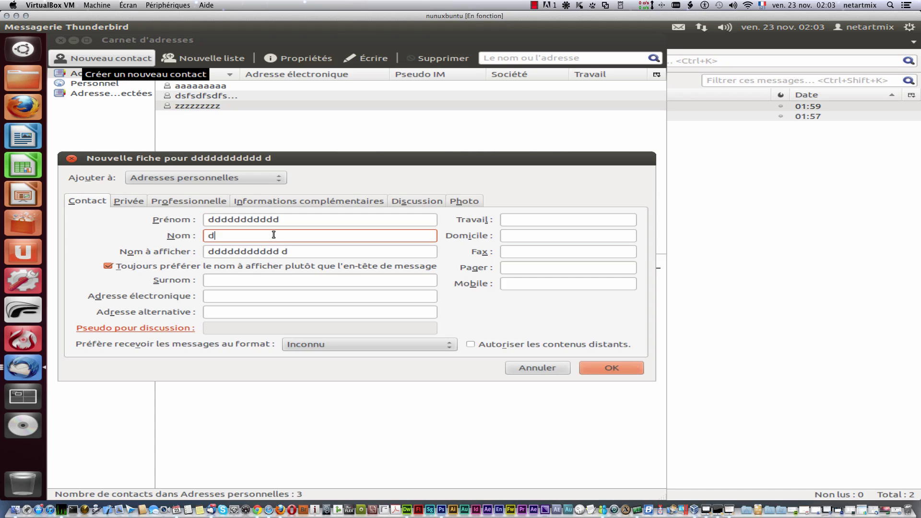
type("dddddddddd")
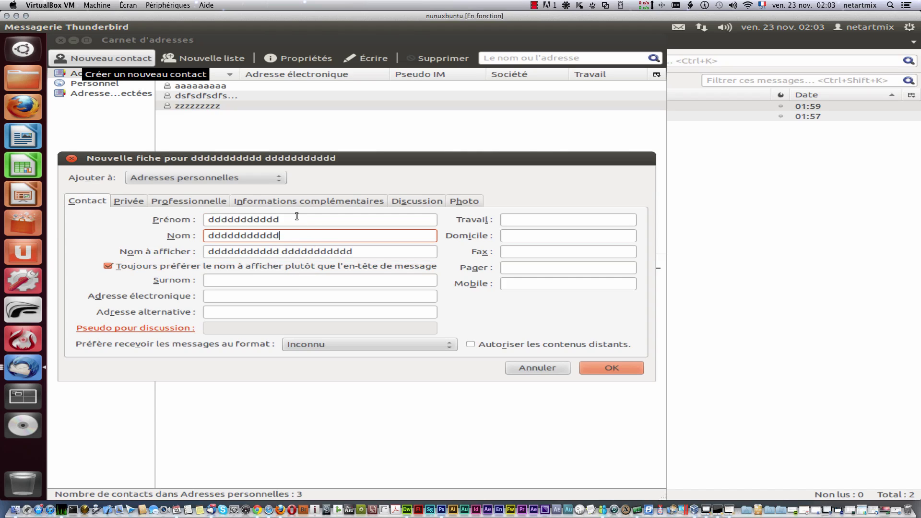
double_click(297, 216)
key("ctrl+c")
left_click(221, 278)
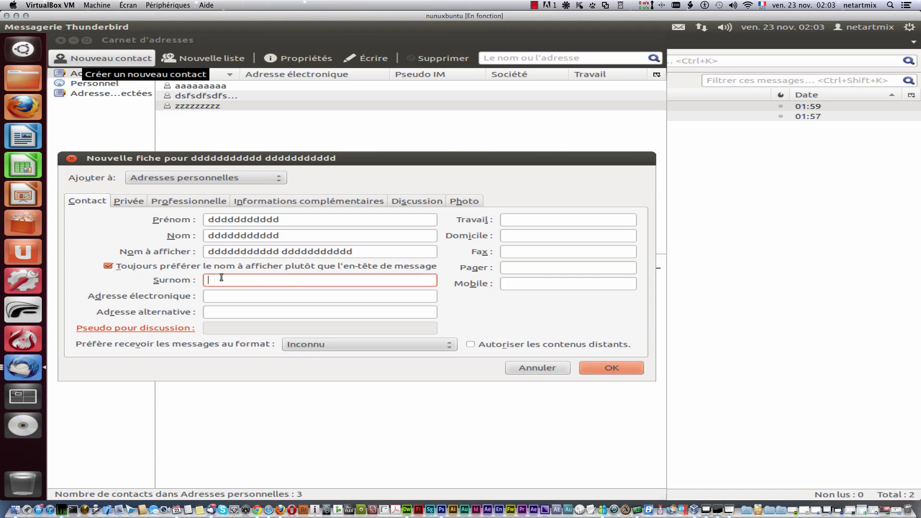
key("ctrl+v")
left_click(344, 297)
key("ctrl+v")
left_click(345, 311)
key("ctrl+v")
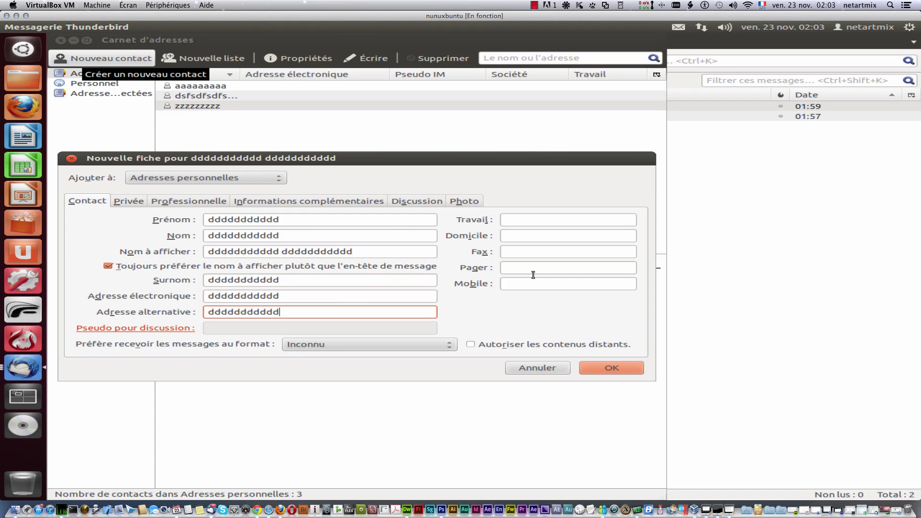
left_click(534, 283)
key("ctrl+v")
left_click(530, 267)
key("ctrl+v")
left_click(523, 251)
key("ctrl+v")
left_click(519, 235)
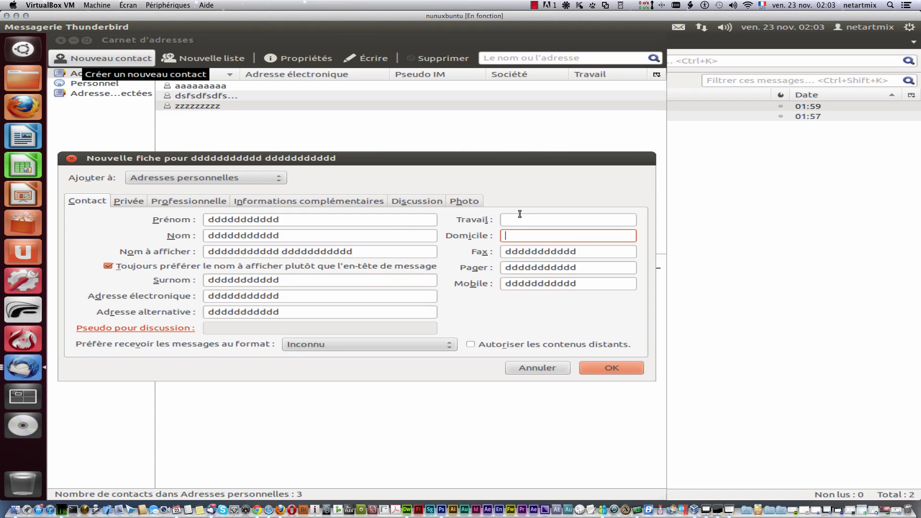
key("ctrl+v")
left_click(519, 216)
key("ctrl+v")
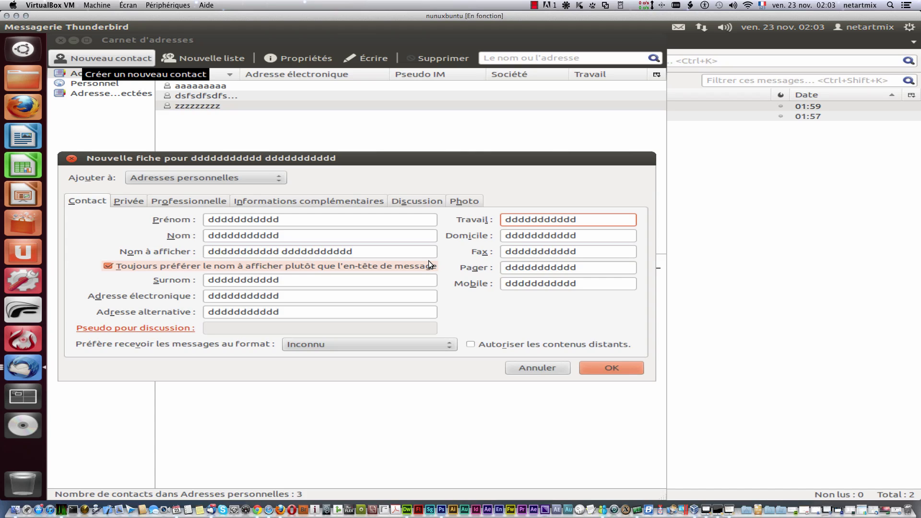
left_click_drag(576, 223, 451, 210)
key("ctrl+c")
key("BackSpace")
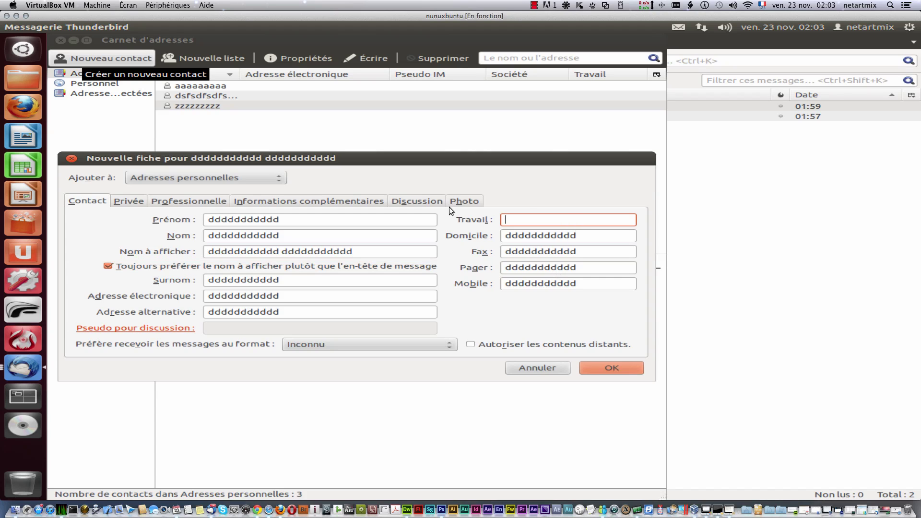
key("ctrl+v")
left_click_drag(591, 221, 437, 195)
key("ctrl+c")
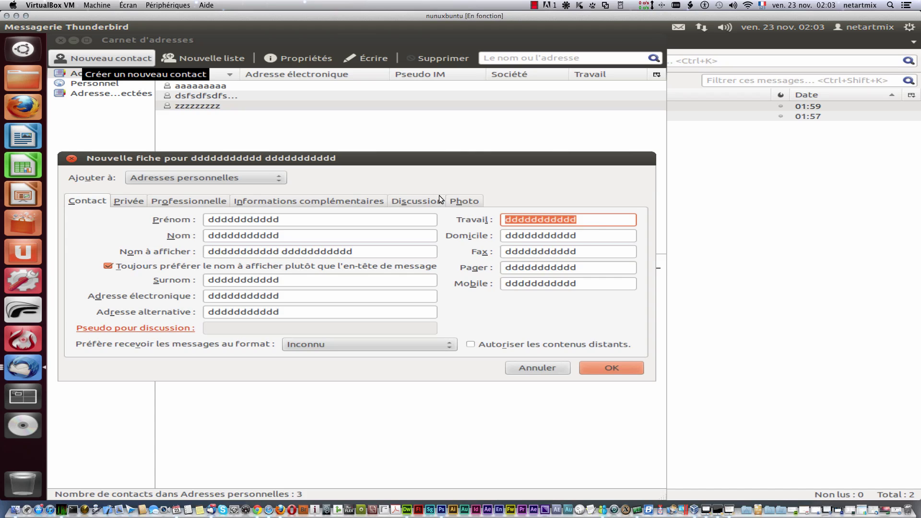
Step: Fill the Privée tab's address lines, city, state, country and web page with the copied text
left_click(129, 202)
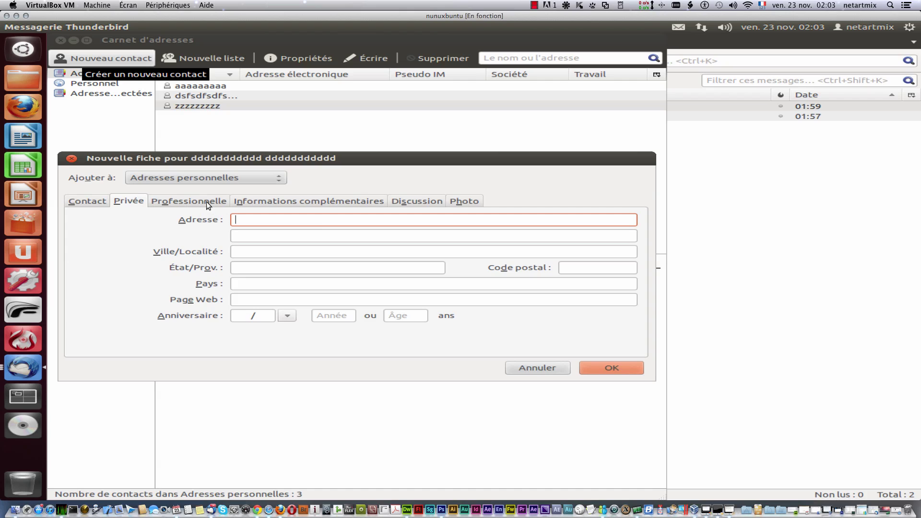
key("ctrl+v")
left_click(312, 235)
key("ctrl+v")
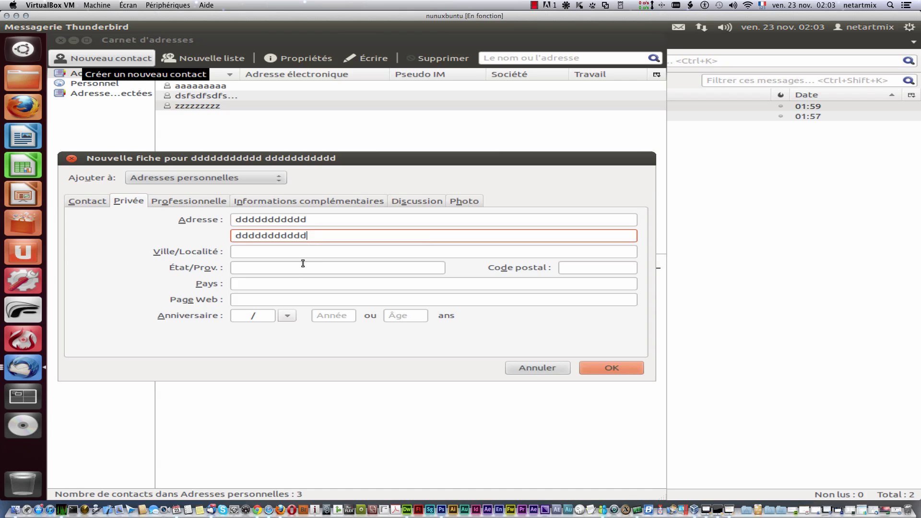
left_click(303, 263)
key("ctrl+v")
left_click(304, 251)
key("ctrl+v")
left_click(310, 284)
key("ctrl+v")
left_click(315, 303)
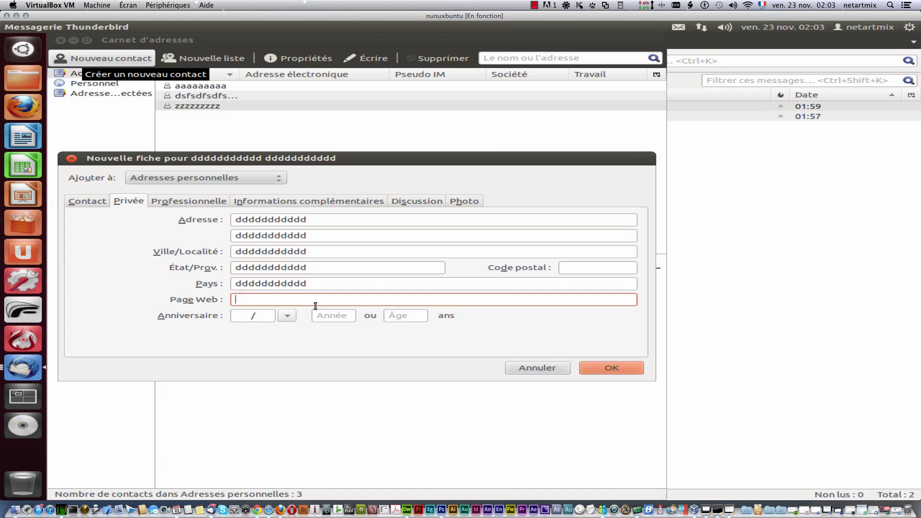
key("ctrl+v")
Step: Fill the Professionnelle tab's job title, company, work address and state fields with the copied text
left_click(200, 206)
left_click(294, 222)
key("ctrl+v")
key("ctrl+v")
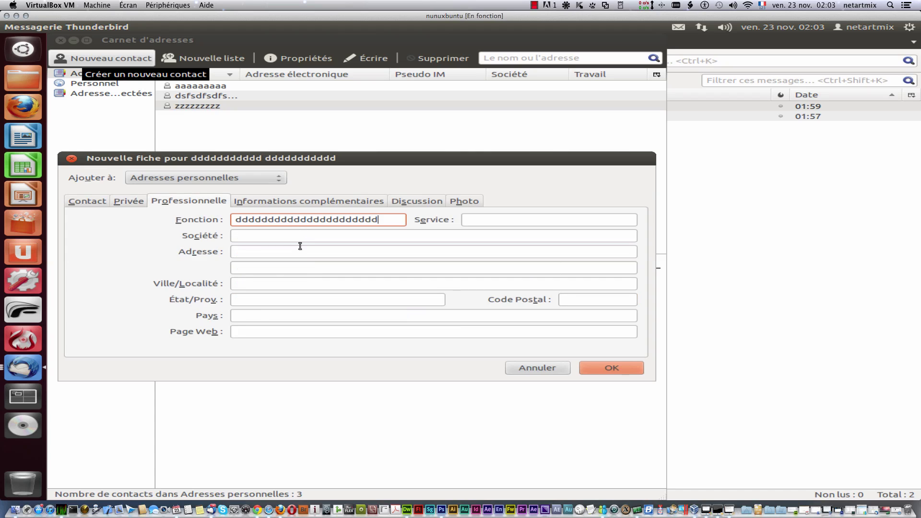
left_click(300, 248)
key("ctrl+v")
key("ctrl+v")
left_click(300, 235)
key("ctrl+v")
left_click(311, 284)
key("ctrl+v")
key("ctrl+v")
left_click(325, 331)
key("ctrl+v")
key("ctrl+v")
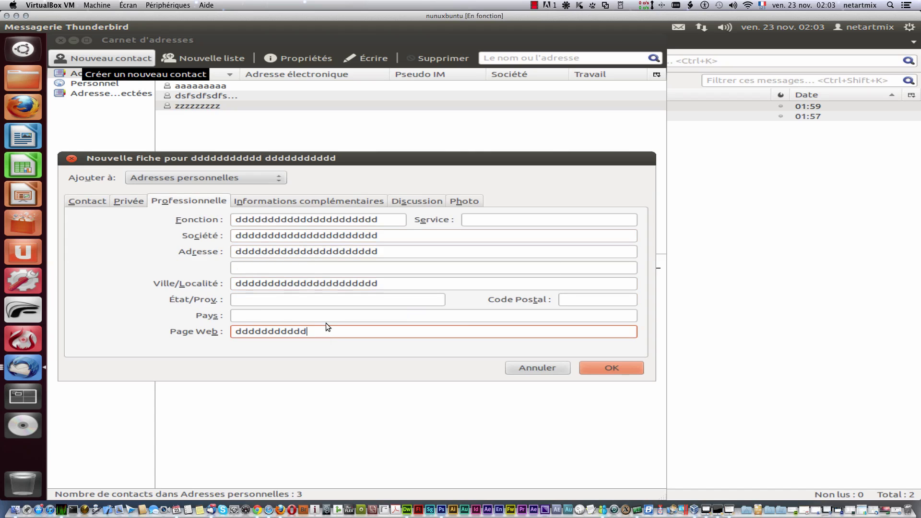
left_click(325, 315)
key("ctrl+v")
left_click(322, 299)
key("ctrl+v")
key("ctrl+v")
left_click(317, 268)
key("ctrl+v")
key("ctrl+v")
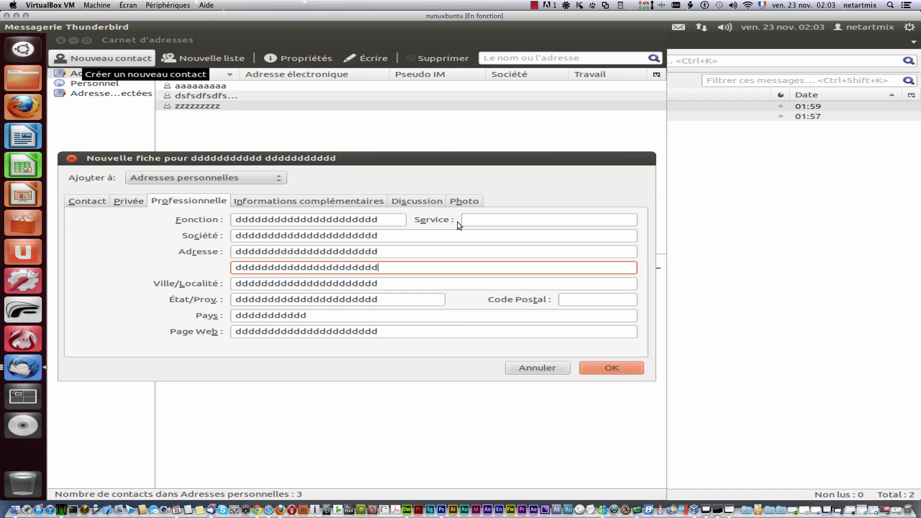
left_click(516, 225)
left_click(287, 204)
Step: Fill the Divers fields under Informations complémentaires with the copied text
key("ctrl+v")
key("ctrl+v")
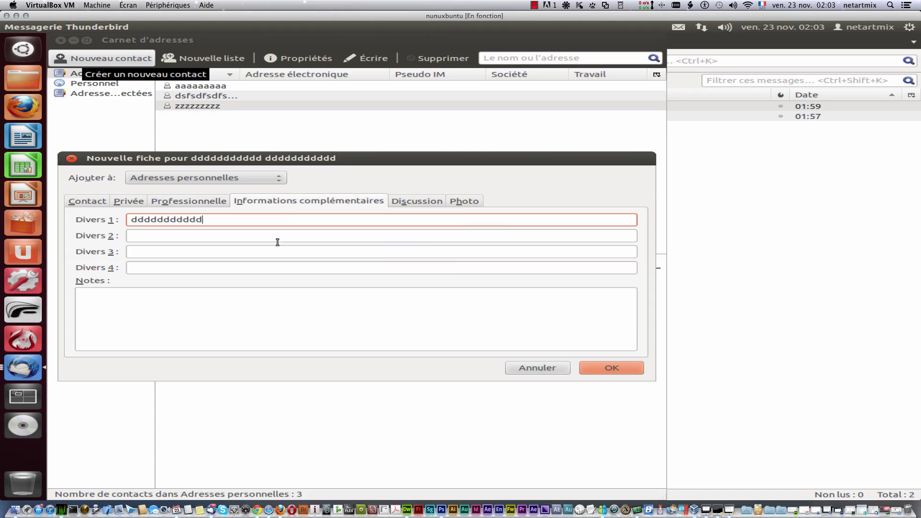
left_click(274, 251)
key("ctrl+v")
left_click(263, 236)
key("ctrl+v")
left_click(279, 268)
key("ctrl+v")
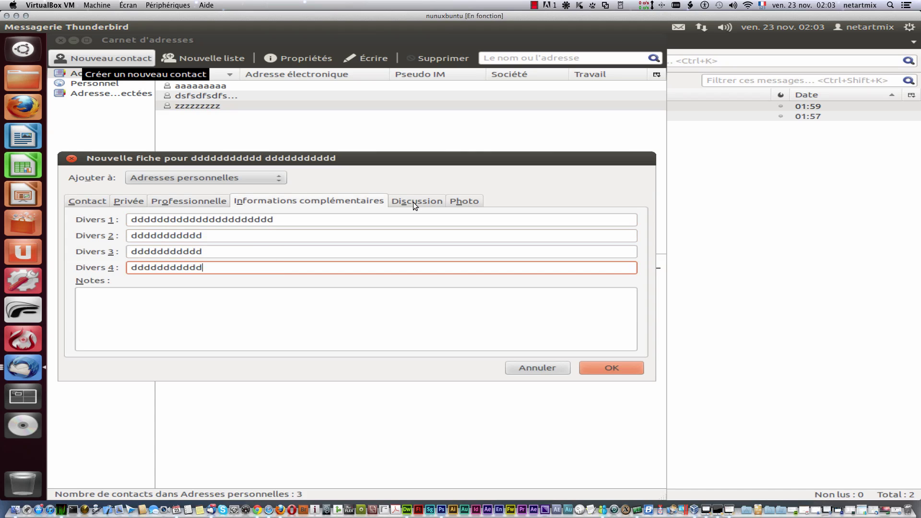
left_click(414, 201)
Step: After an invalid e-mail warning, clear the alternate e-mail and the private web page value
left_click(594, 368)
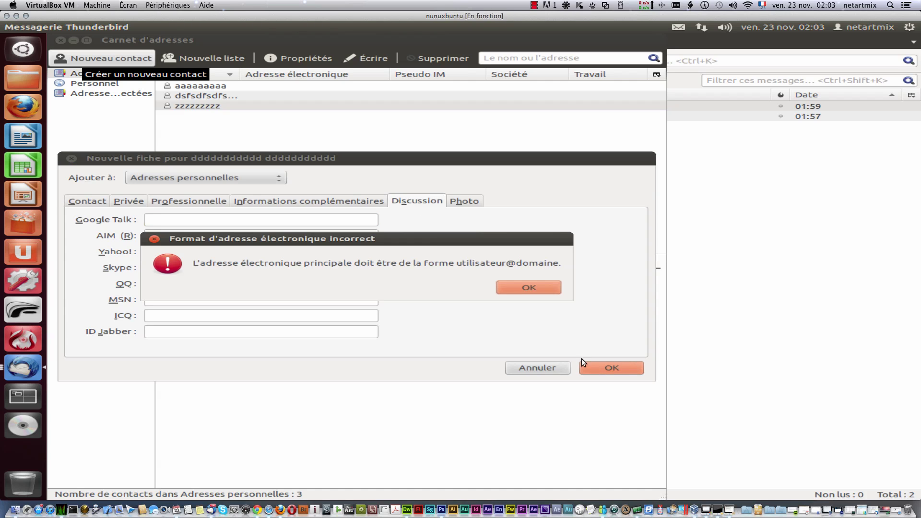
left_click(514, 287)
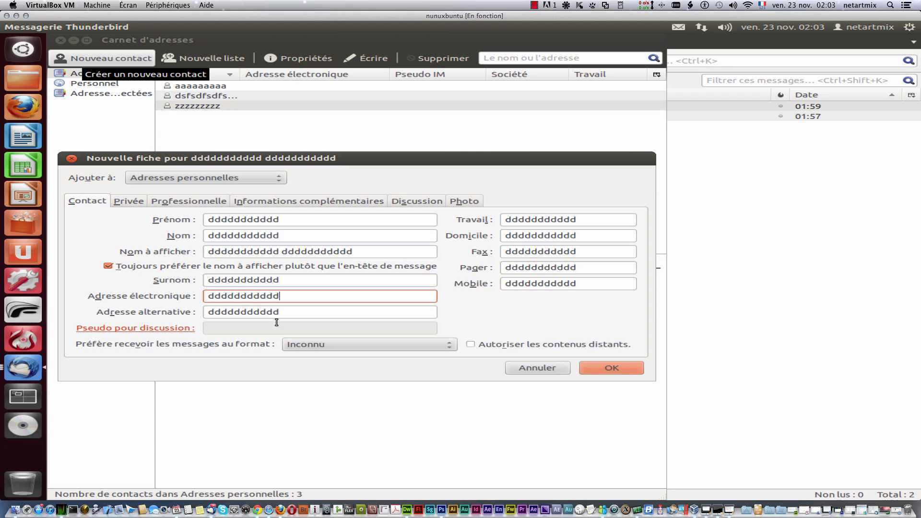
key("Tab")
key("BackSpace")
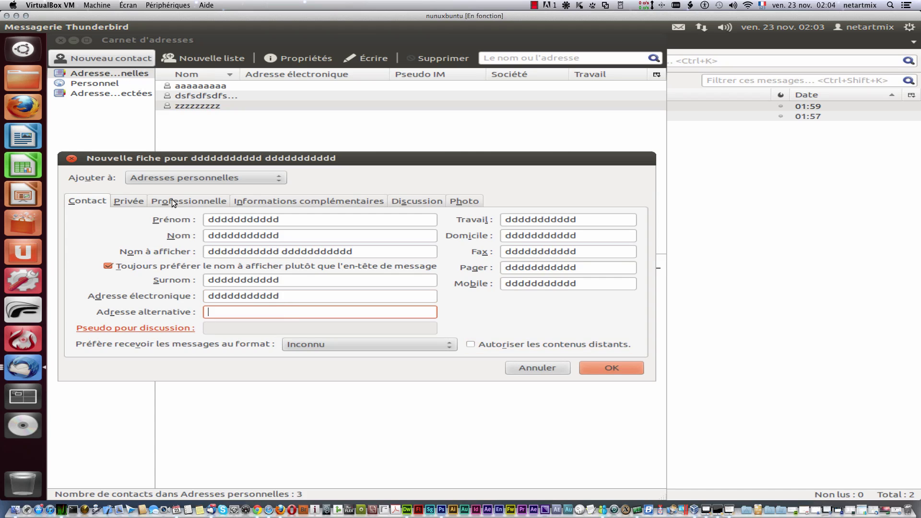
left_click(128, 200)
left_click(195, 200)
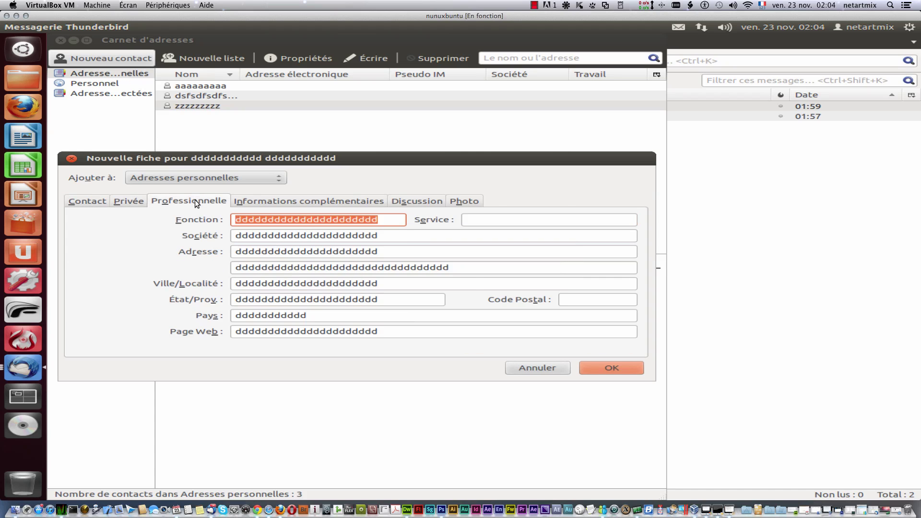
left_click(140, 199)
left_click(351, 295)
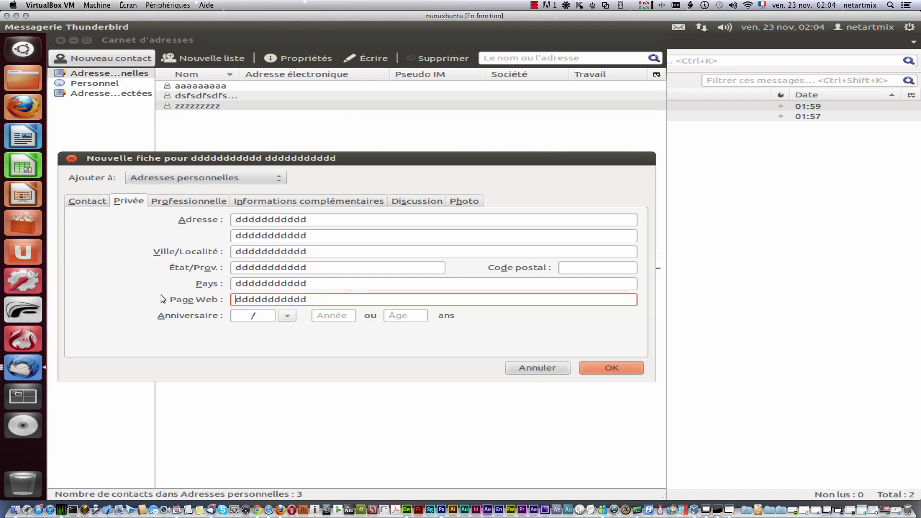
double_click(314, 301)
key("BackSpace")
left_click(612, 370)
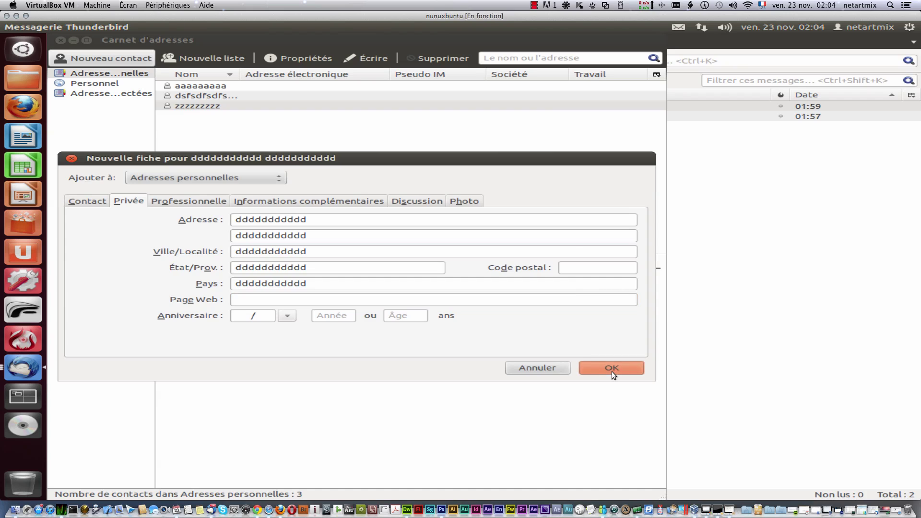
left_click(522, 287)
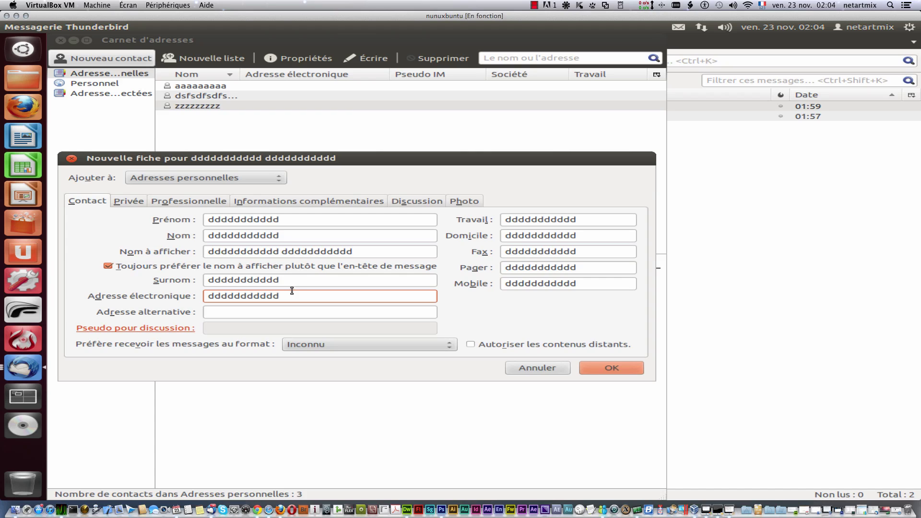
type("@sfsdfsdfsdfsd.om")
left_click(614, 368)
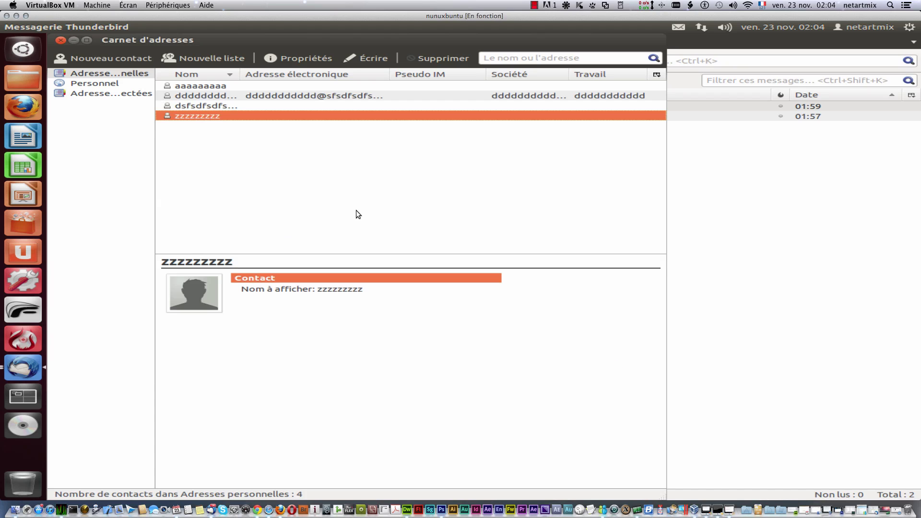
left_click(203, 95)
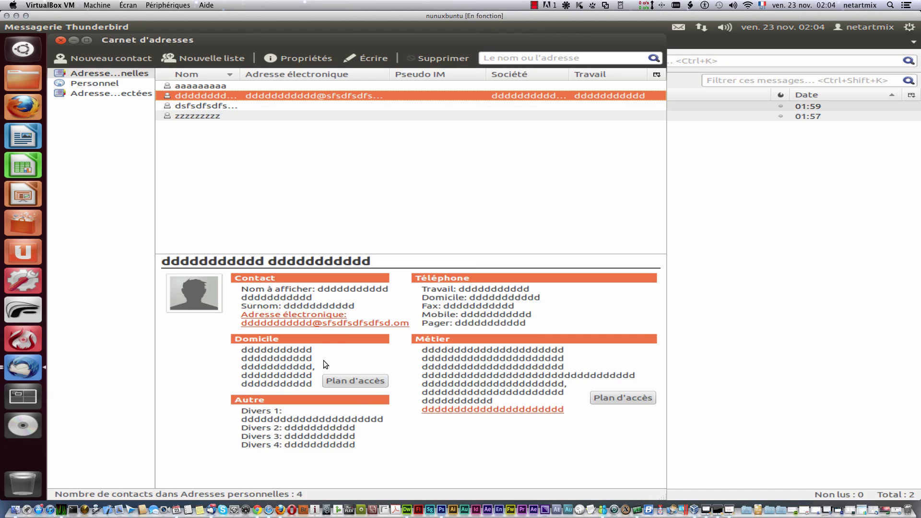
Step: Show the contact's home address on Google Maps in Firefox, then close the browser window
left_click(350, 383)
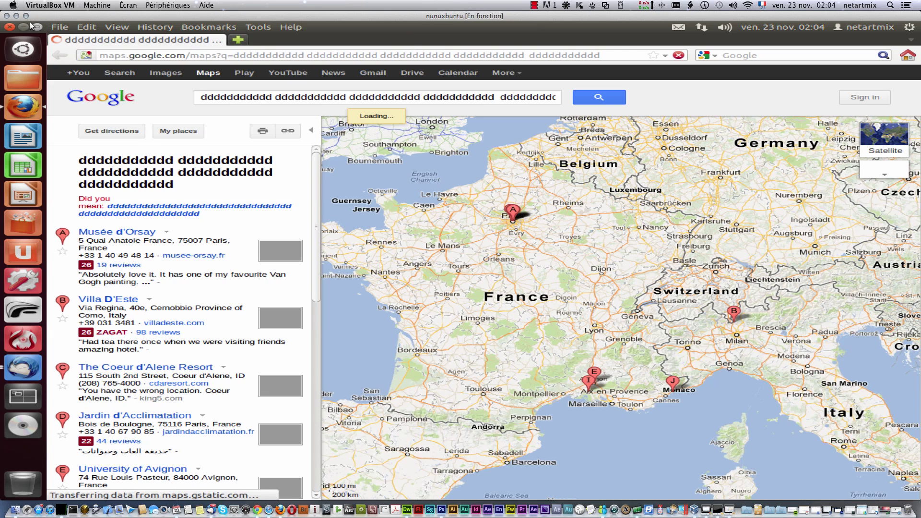
left_click(13, 27)
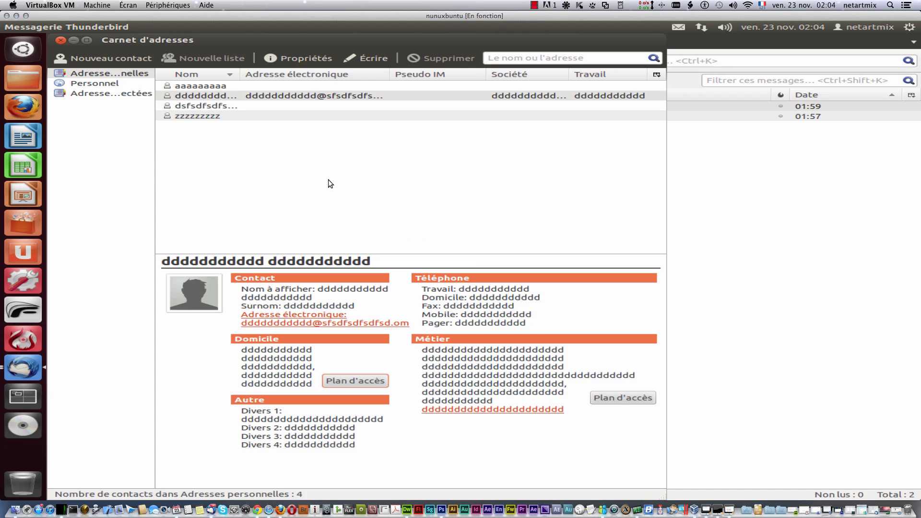
Step: Create the mailing list 'mmdfsdfsd' in Adresses collectées and expand the book to view it
left_click(103, 85)
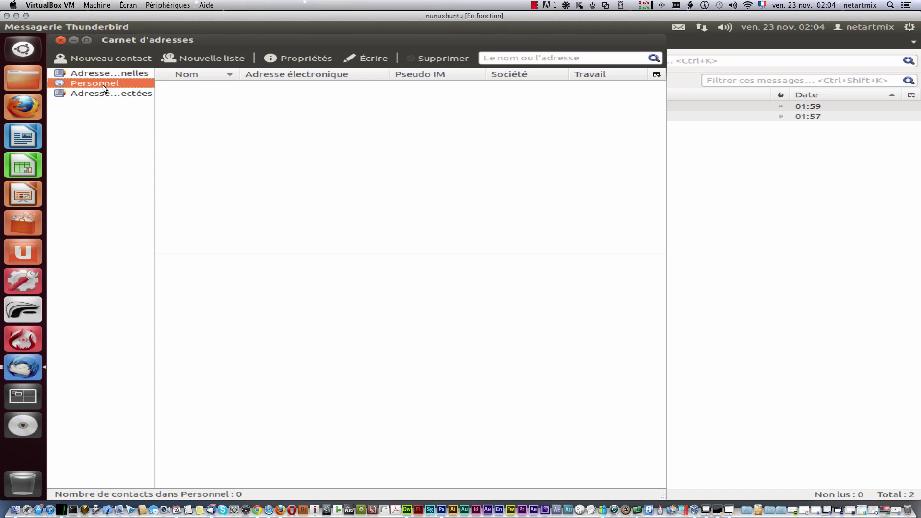
left_click(115, 92)
right_click(112, 136)
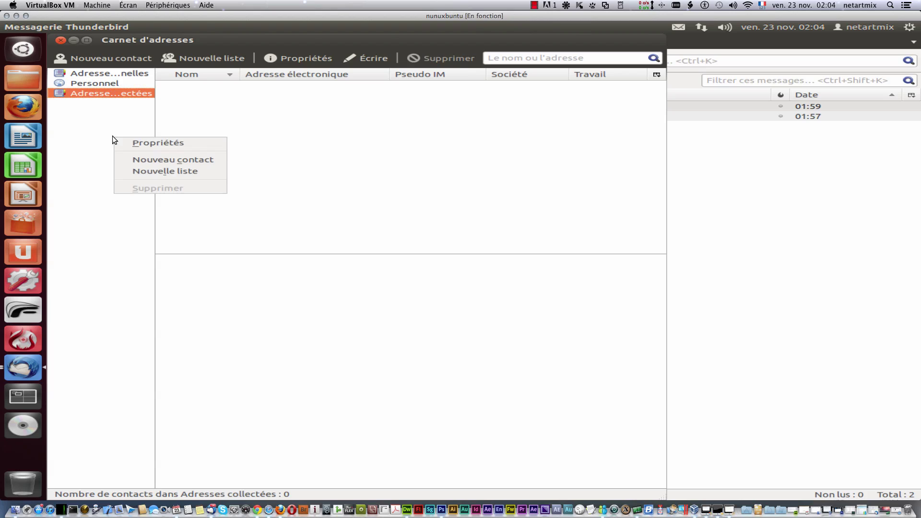
right_click(82, 123)
right_click(80, 122)
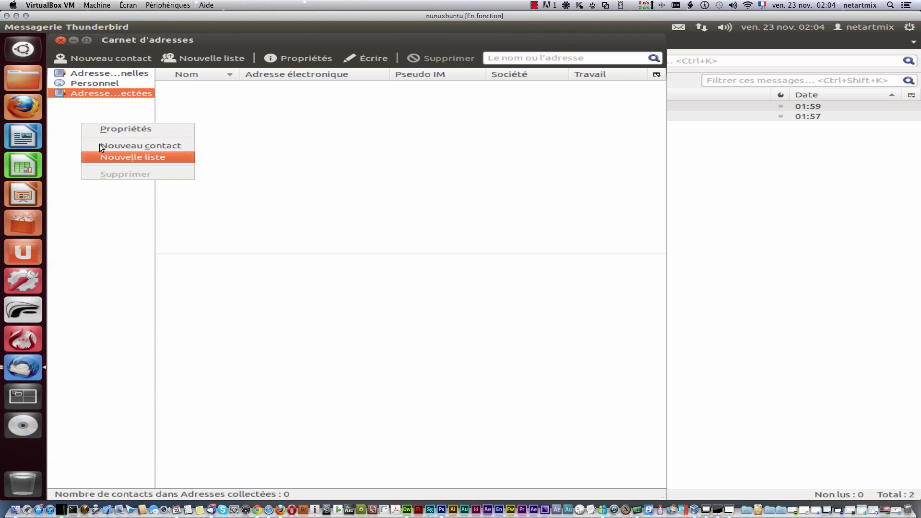
right_click(50, 131)
right_click(86, 154)
left_click(123, 189)
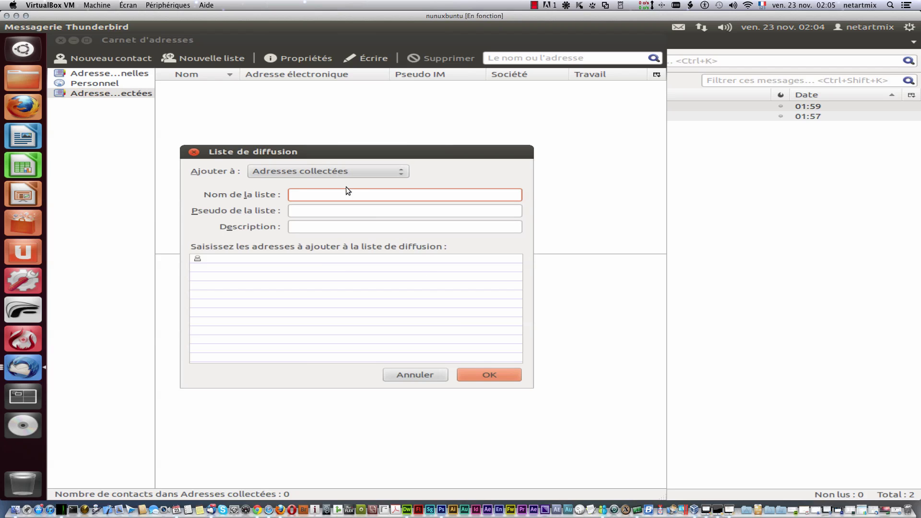
type("mmdfsdfsd")
left_click(486, 376)
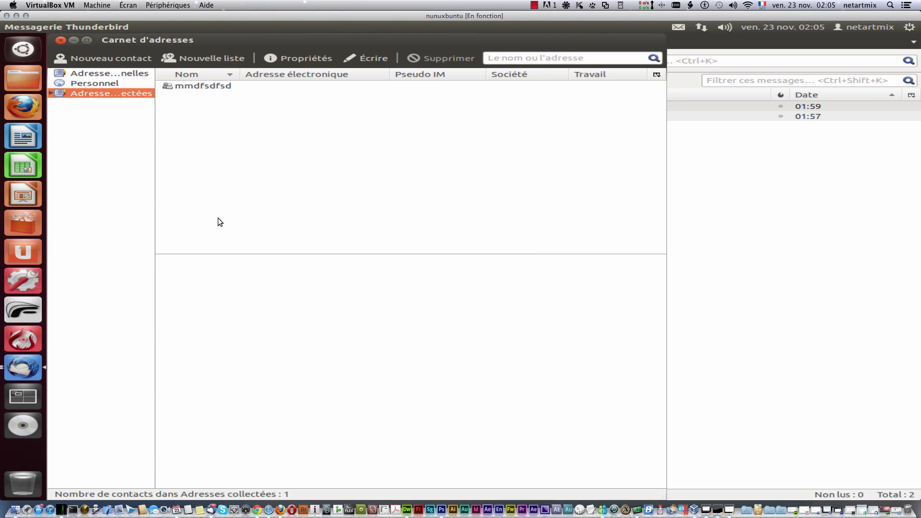
left_click(52, 93)
left_click(126, 103)
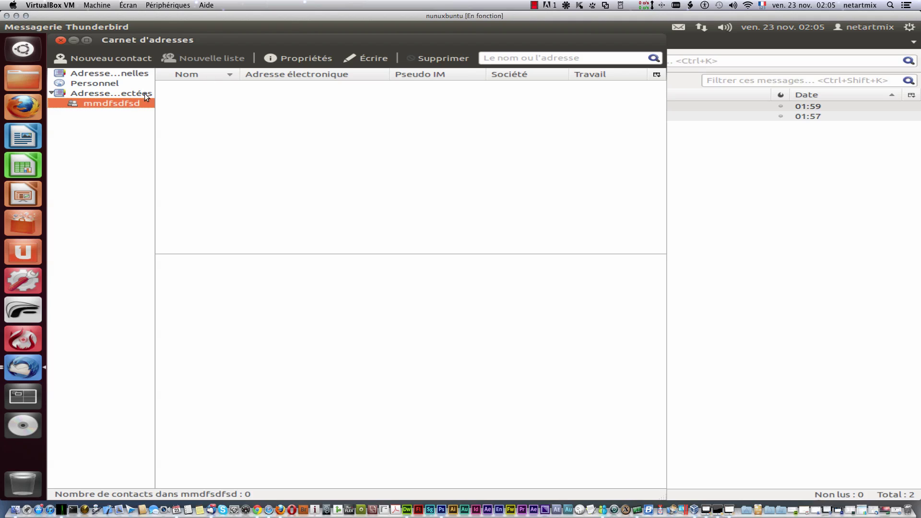
left_click(96, 93)
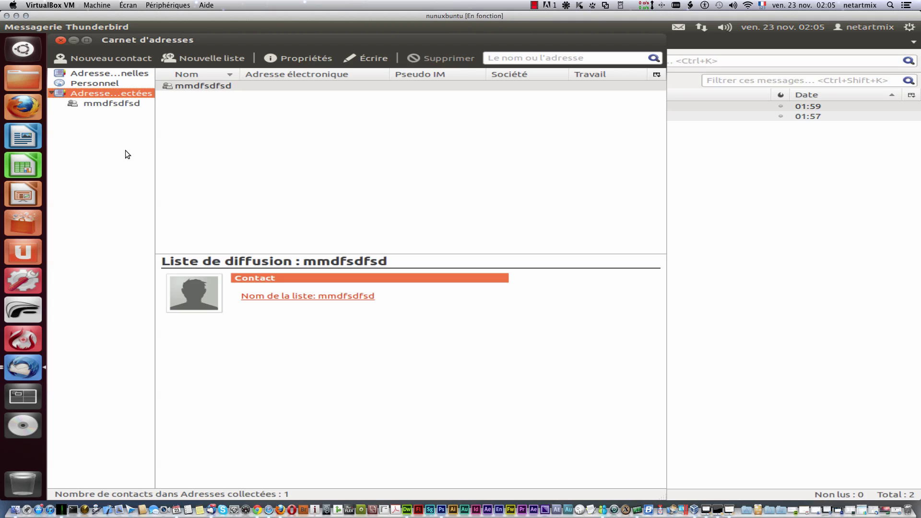
Step: Attempt an unnamed second mailing list, cancel after the missing-name warning, and show Adresses personnelles
left_click(201, 59)
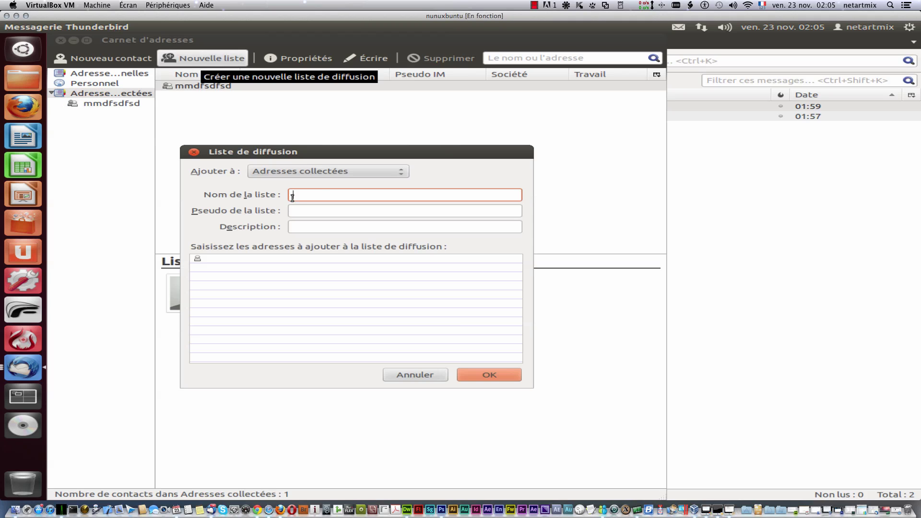
left_click(316, 174)
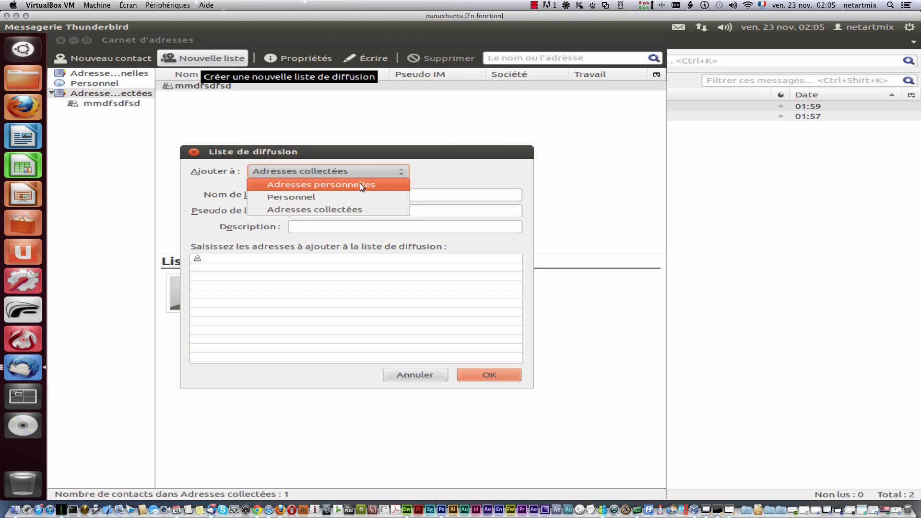
left_click(513, 382)
left_click(509, 376)
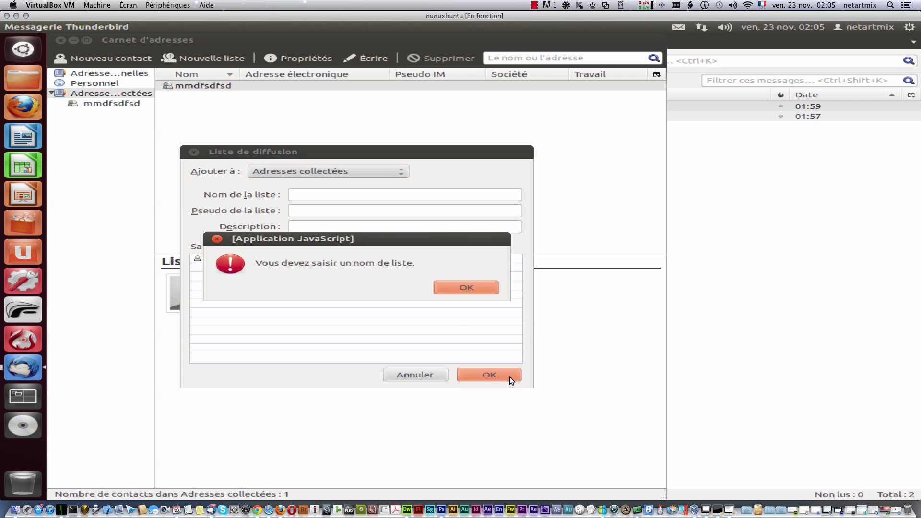
left_click(454, 288)
left_click(426, 376)
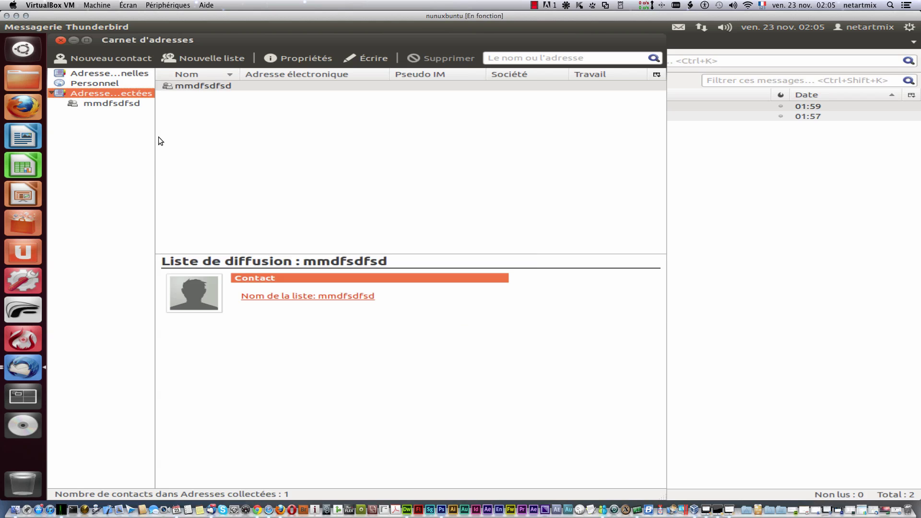
left_click(95, 73)
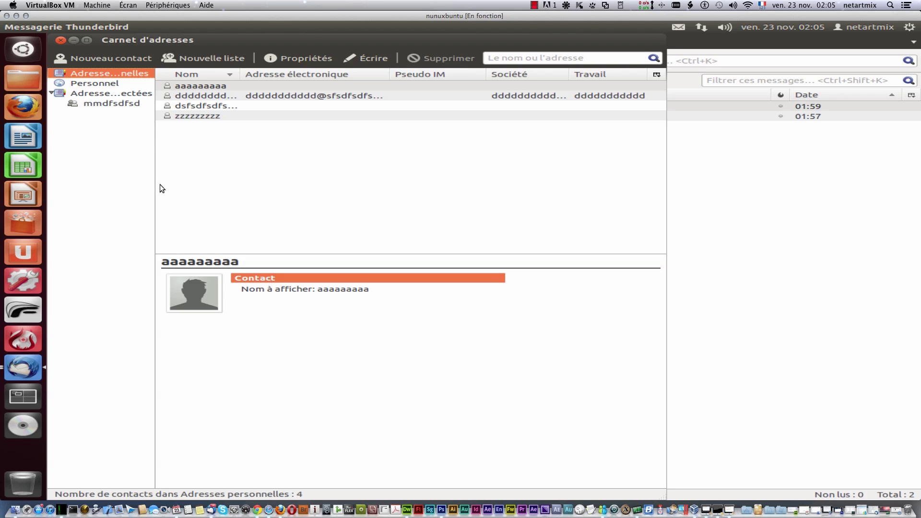
right_click(97, 139)
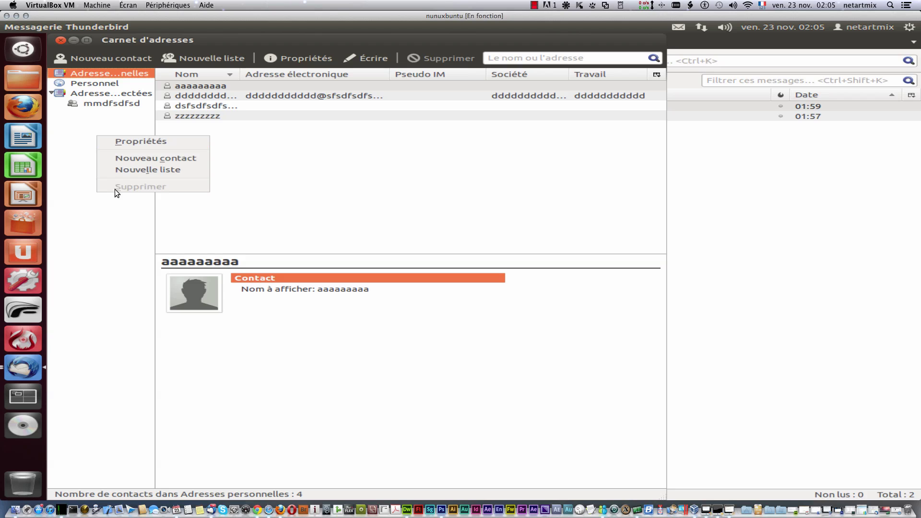
left_click(119, 143)
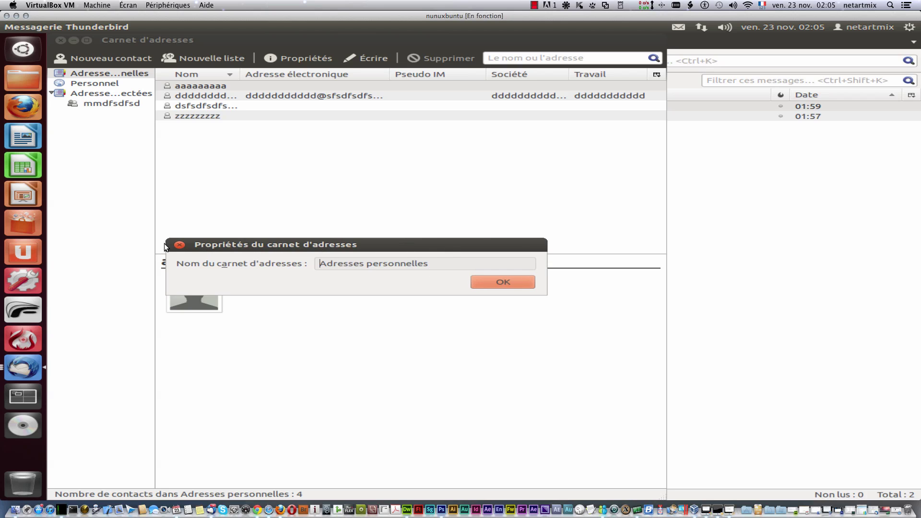
left_click(179, 245)
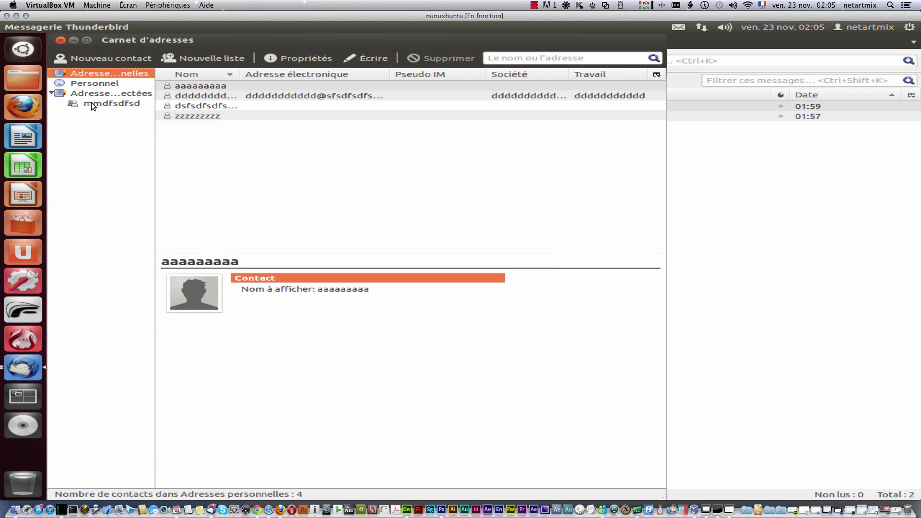
mouse_move(64, 28)
left_click(367, 58)
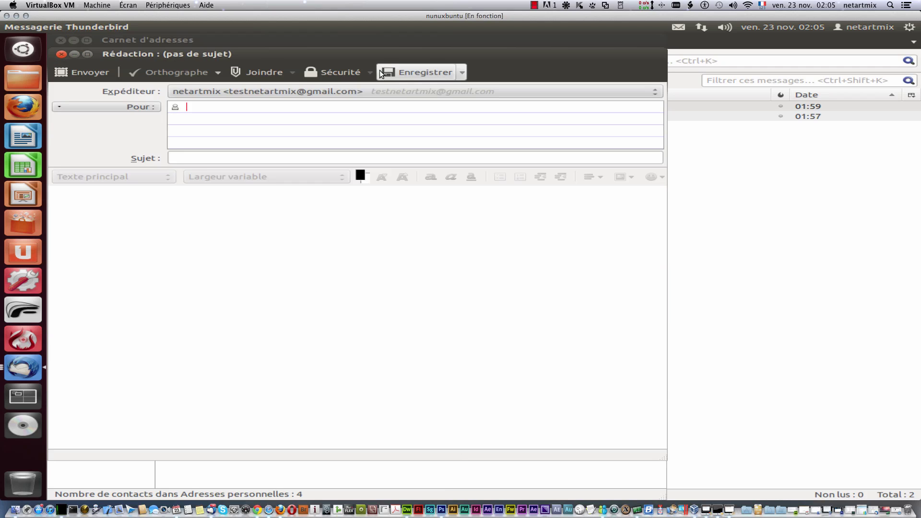
left_click(60, 54)
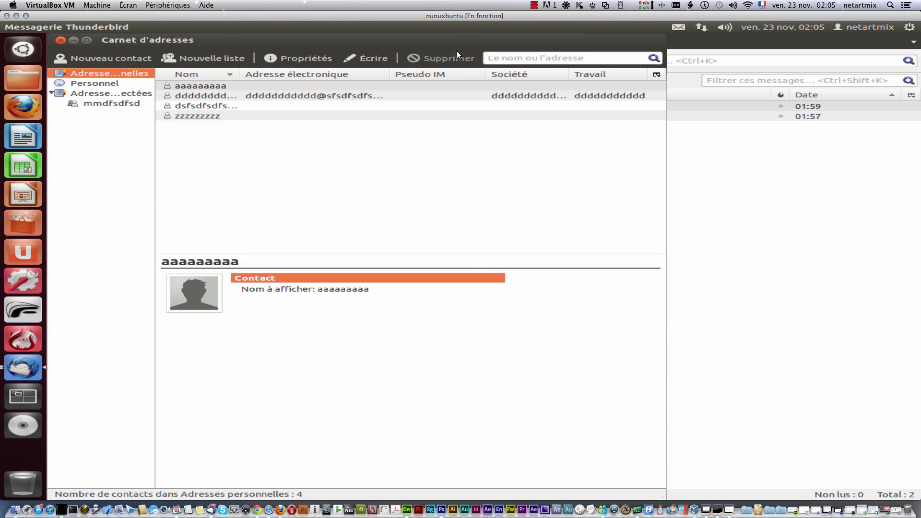
Step: Delete the aaaaaaaaa contact from Adresses personnelles, confirming the deletion
left_click(341, 92)
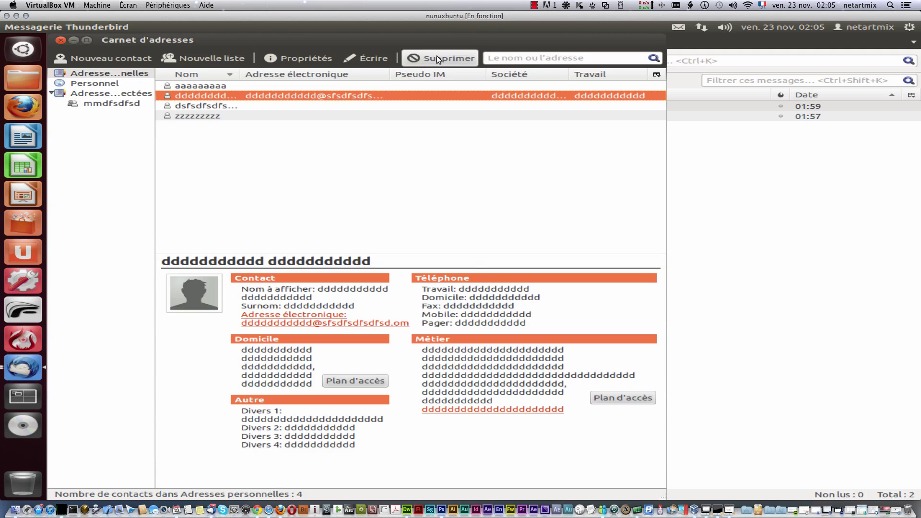
left_click(186, 86)
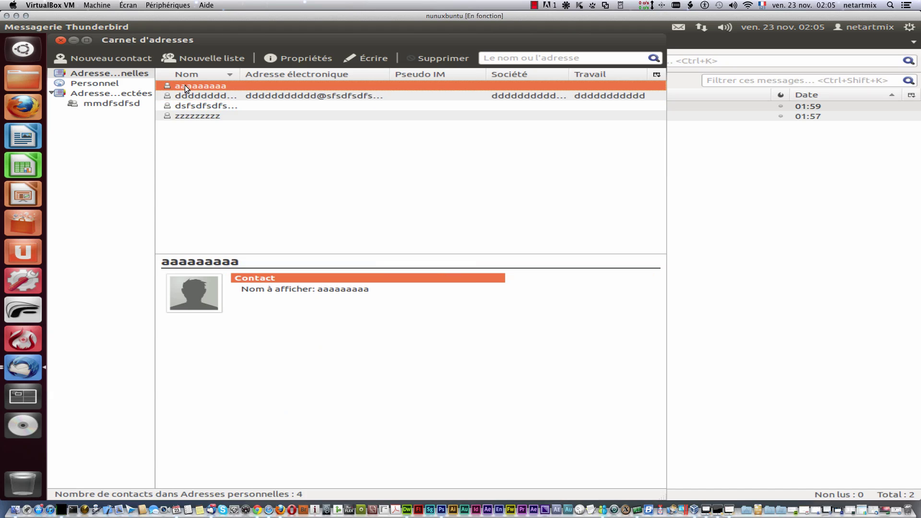
left_click(454, 62)
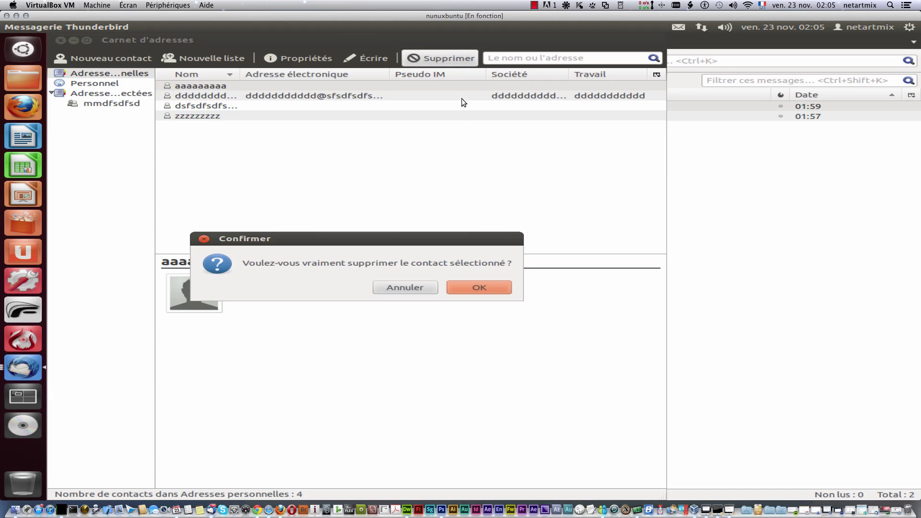
left_click(469, 285)
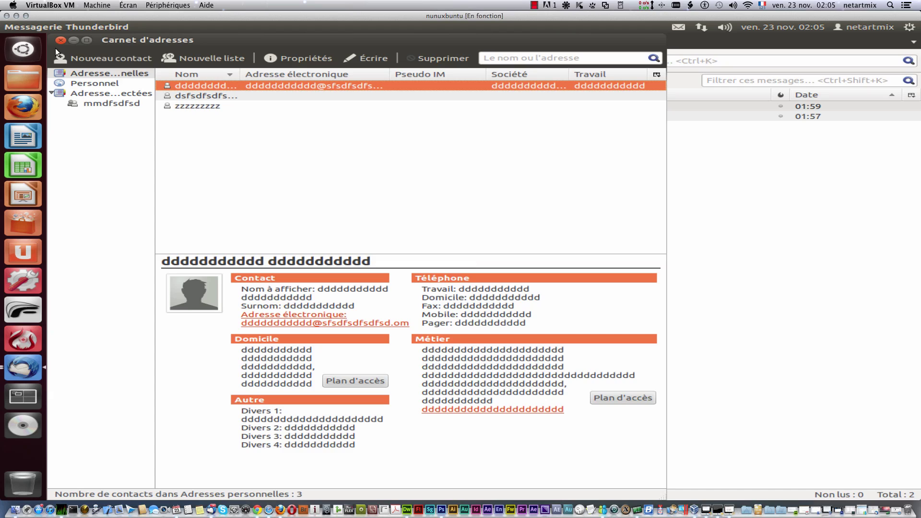
left_click(69, 27)
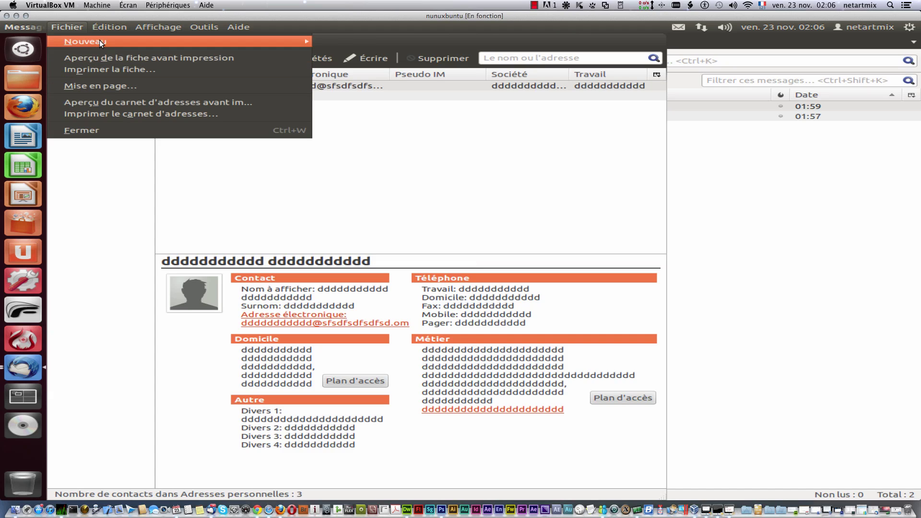
Step: Create the mailing list 'dfgddfgdfg' with Adresses personnelles as its address book
mouse_move(99, 41)
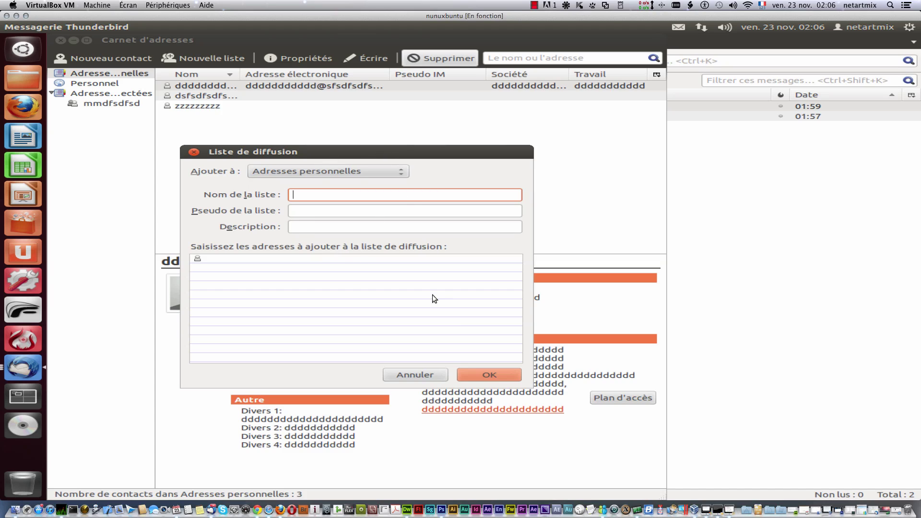
type("sfgsdfgsdfg")
left_click(405, 172)
left_click(407, 184)
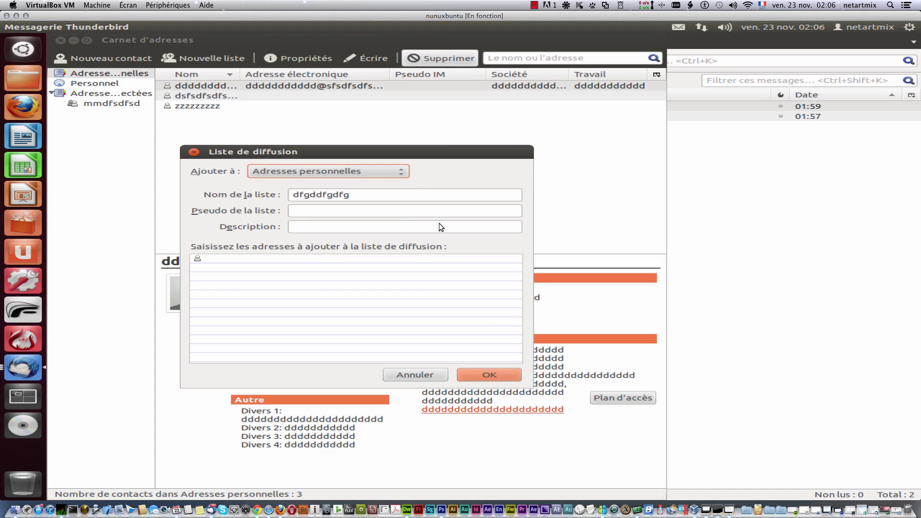
left_click(475, 374)
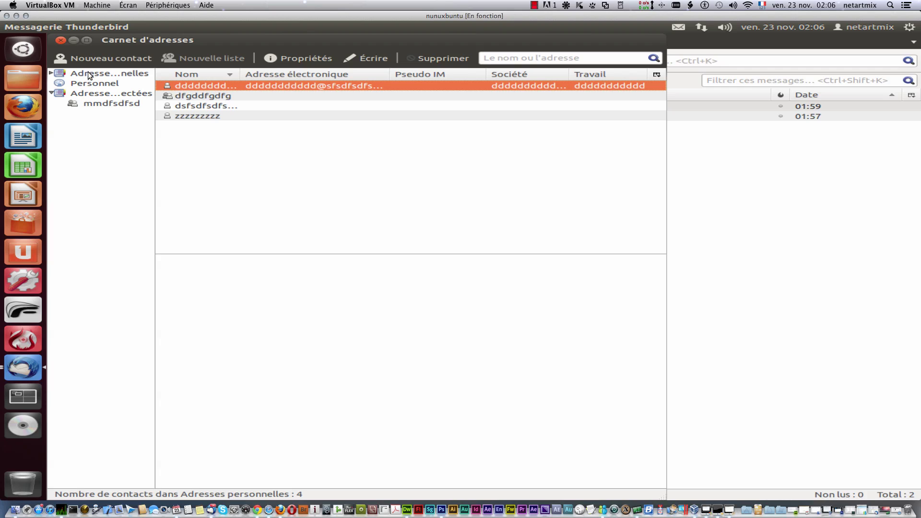
Step: Browse the existing address books, then create a new address book named 'vvvvvvvvvvvvvvv'
left_click(121, 83)
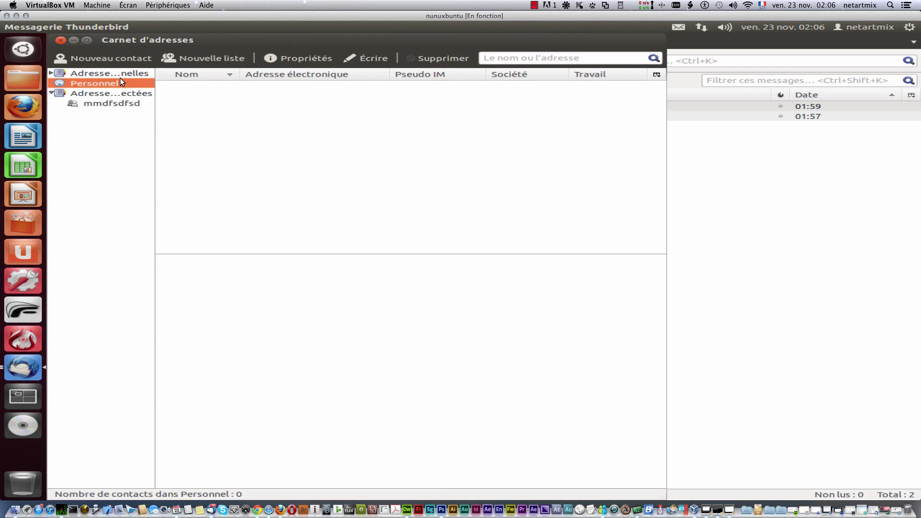
left_click(135, 103)
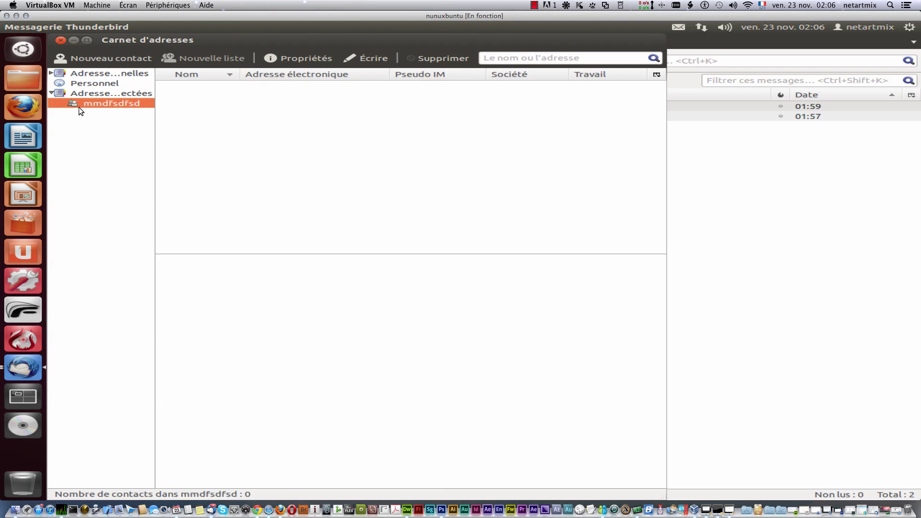
left_click(75, 74)
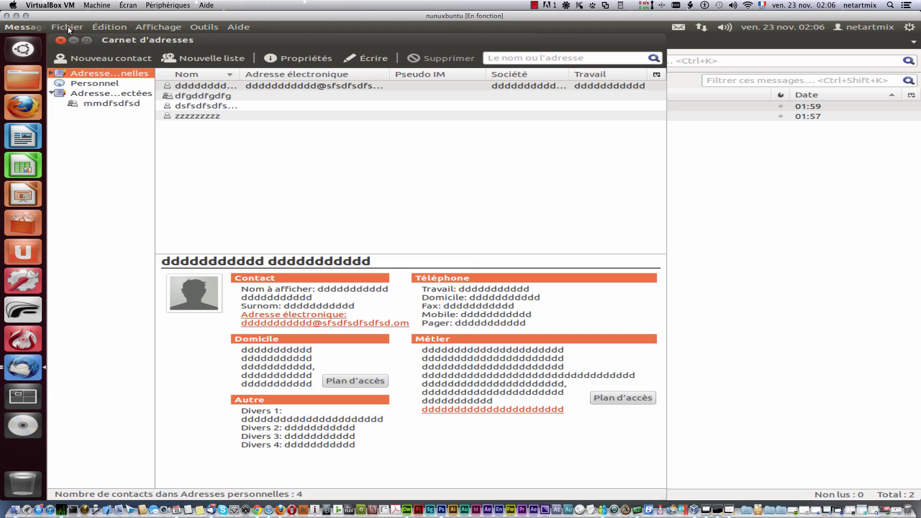
left_click(68, 27)
mouse_move(131, 41)
left_click(404, 64)
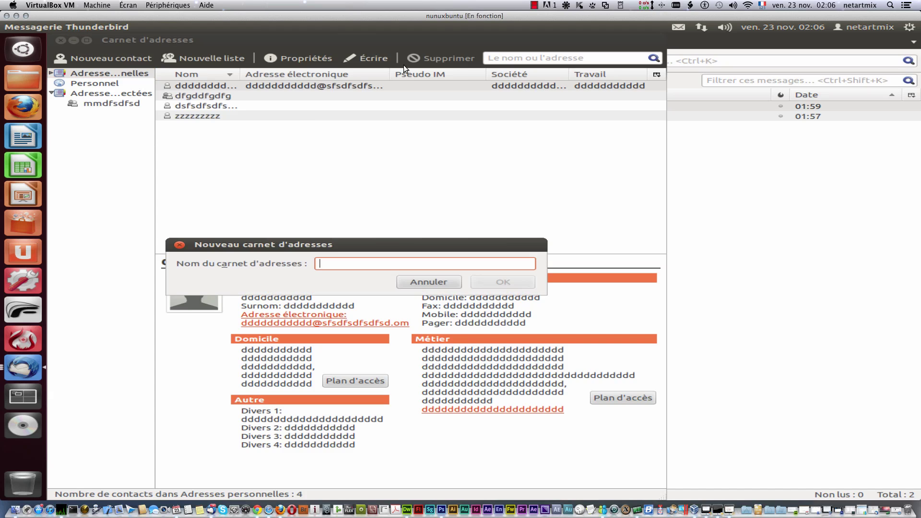
type("vvvv")
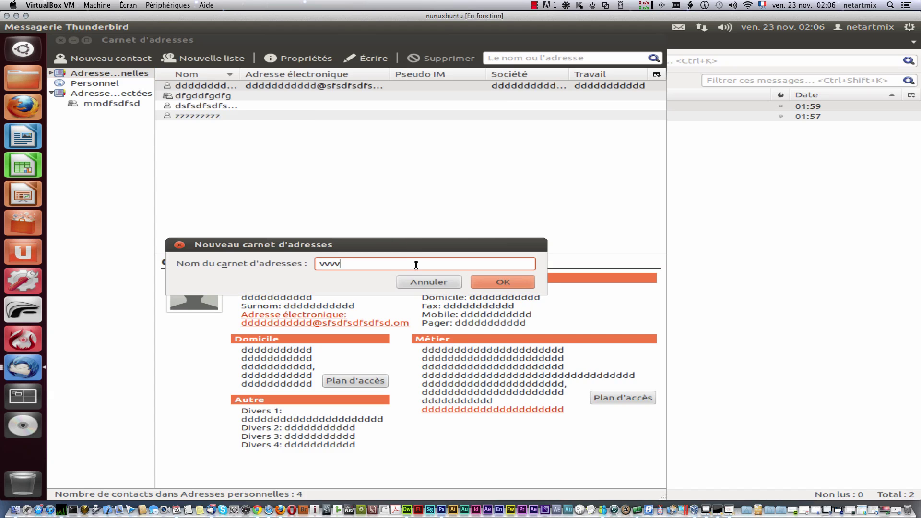
type("vvvvvvvvvvvvvvvv")
left_click(497, 283)
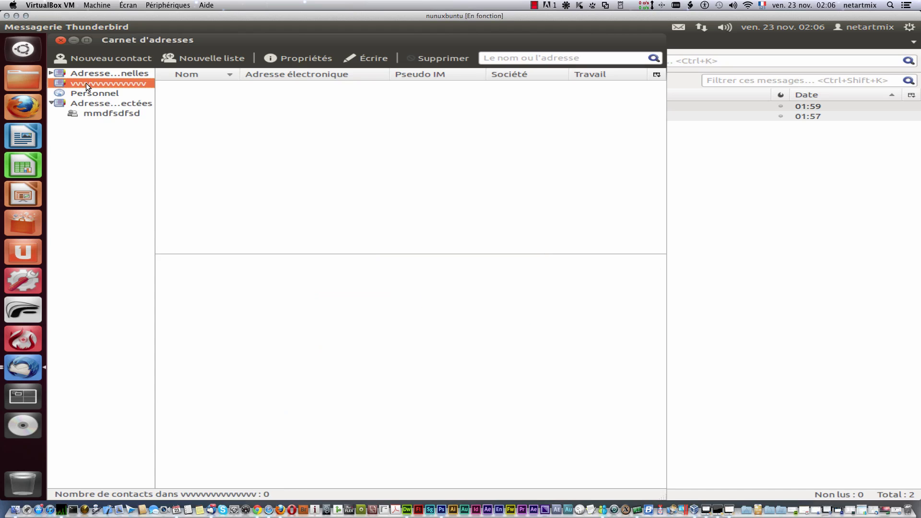
Step: Create a second address book named 'xxxxxxxxxxx' and view each book in turn
left_click(71, 28)
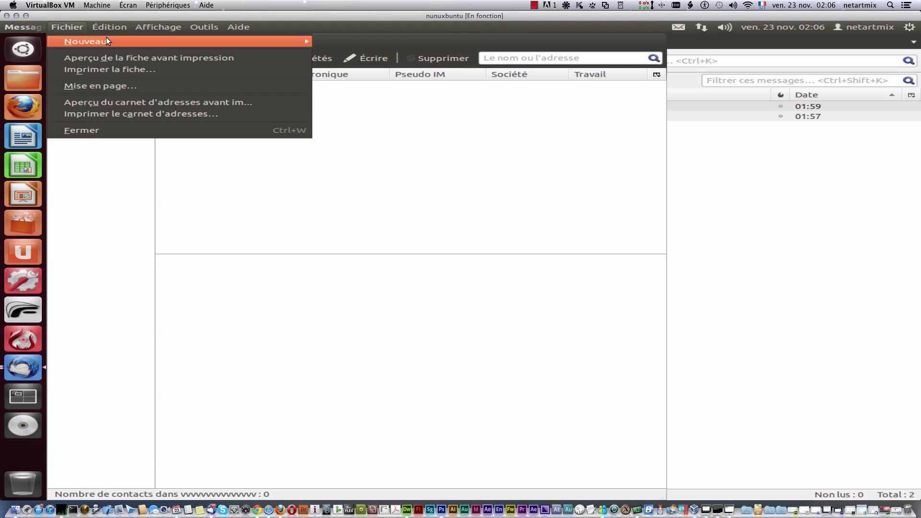
mouse_move(107, 40)
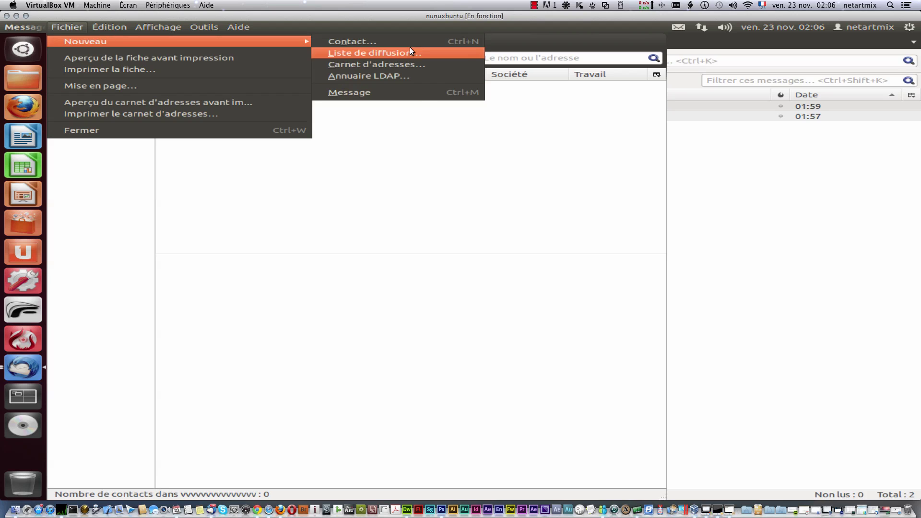
left_click(414, 61)
type("x")
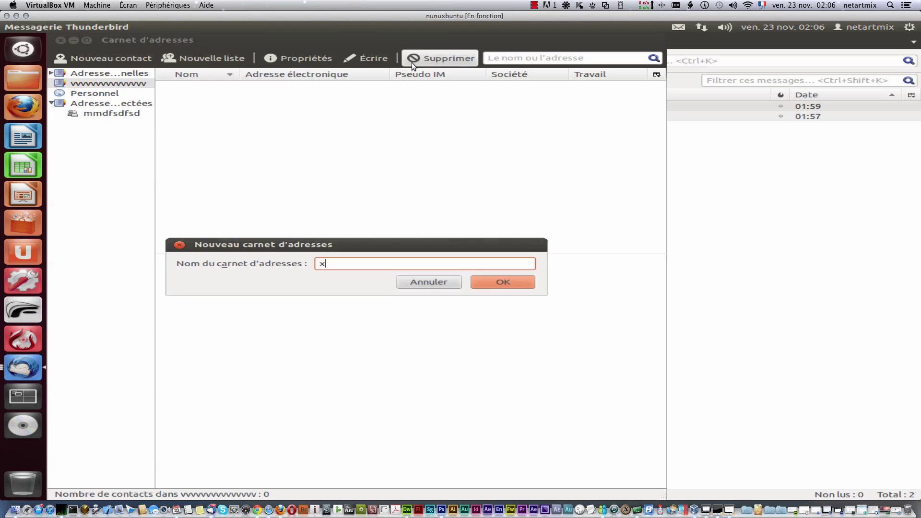
type("xxxxxxxxxx")
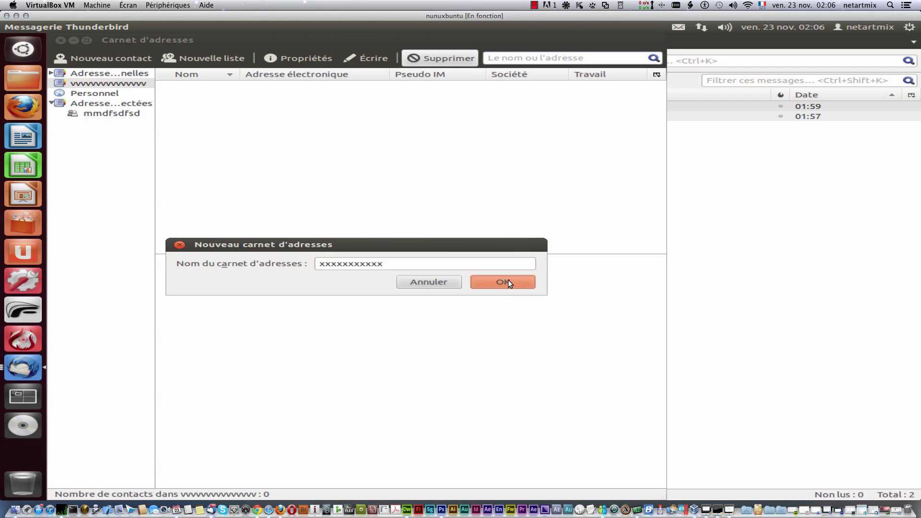
left_click(508, 282)
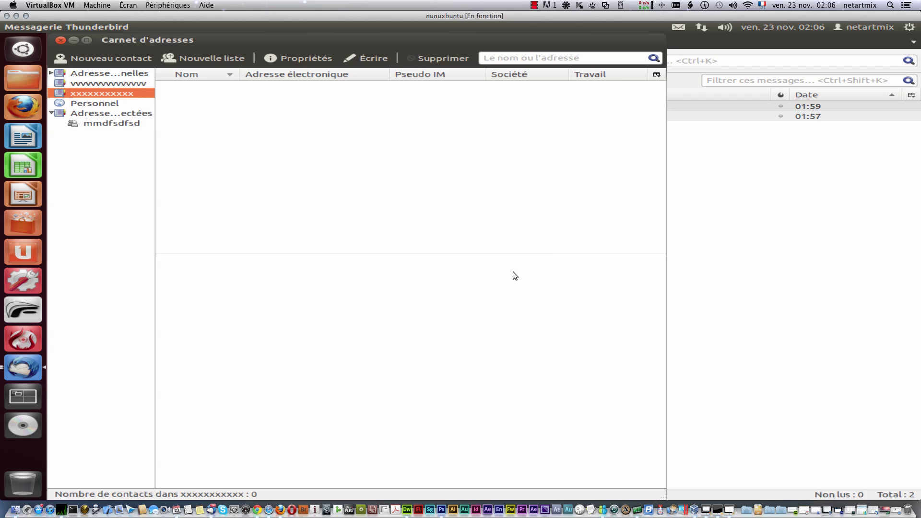
left_click(88, 74)
left_click(96, 84)
left_click(98, 95)
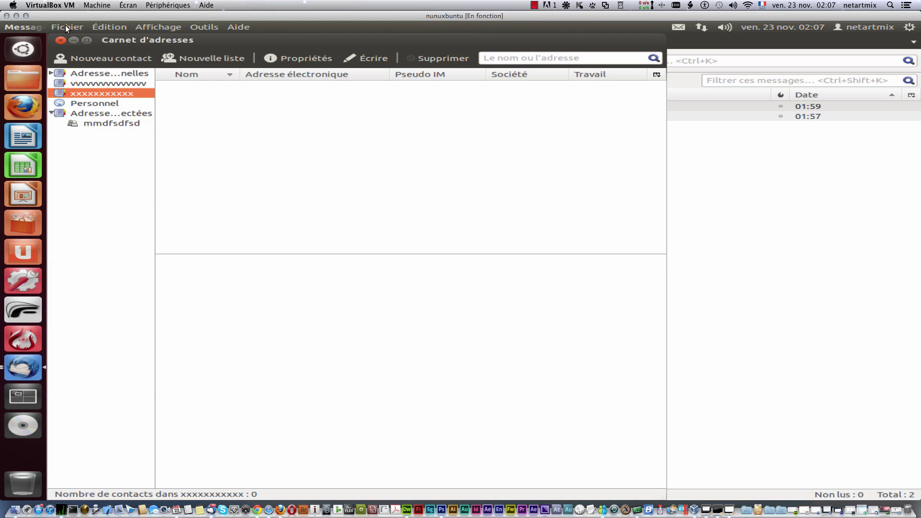
Step: Open Thunderbird's Préférences window from the Édition menu
left_click(68, 27)
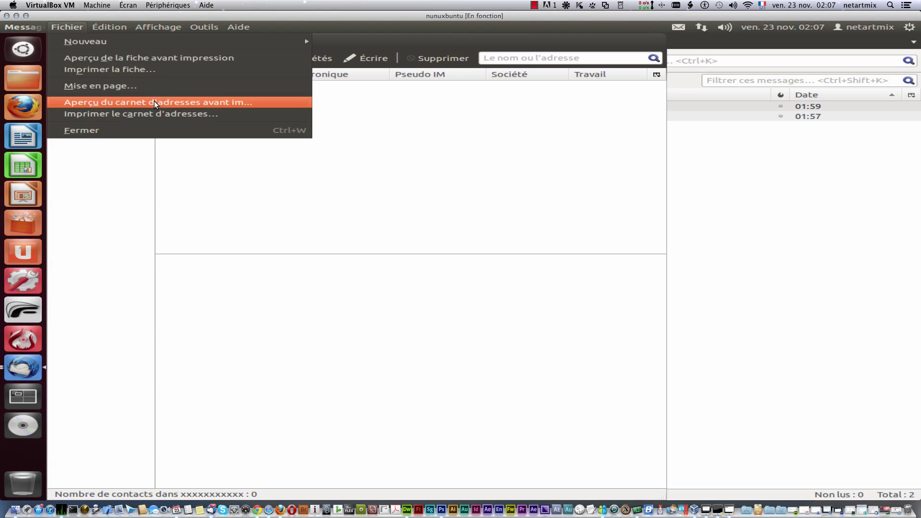
mouse_move(108, 28)
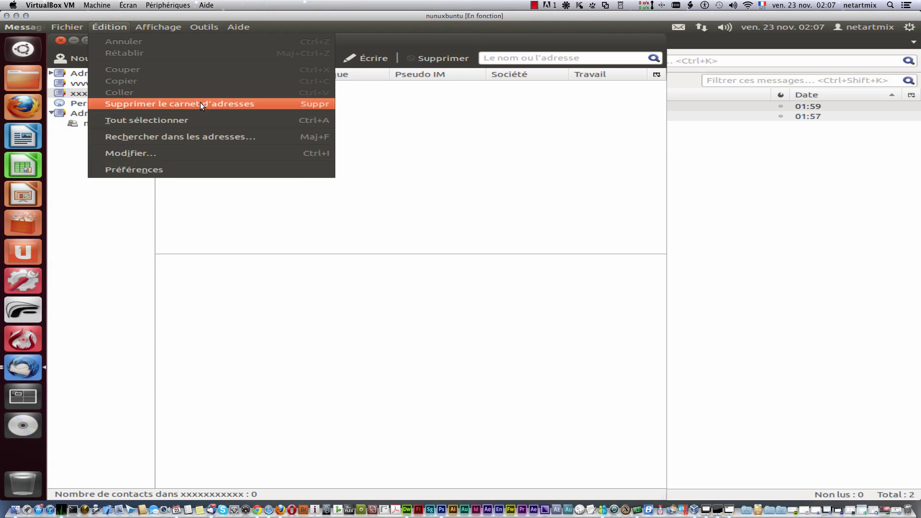
left_click(134, 167)
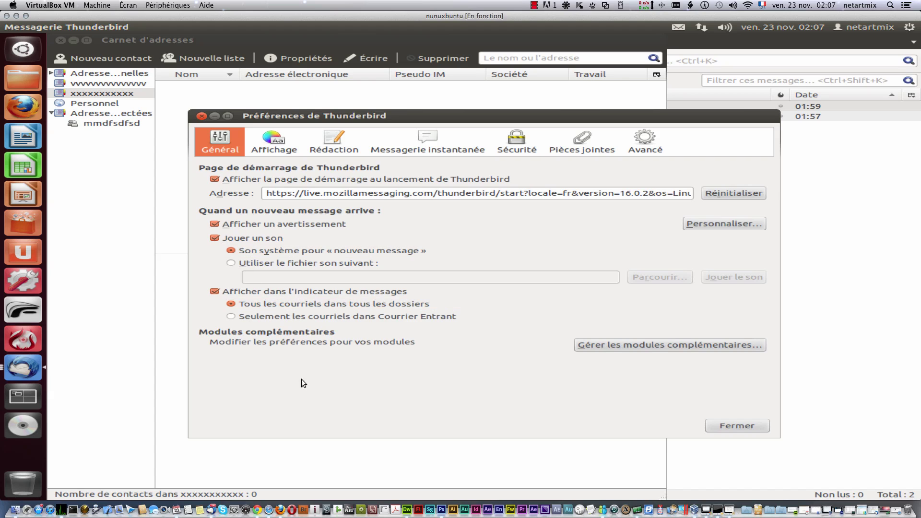
Step: Browse the display and composition preferences, including the Adressage and Orthographe sub-tabs
left_click(272, 141)
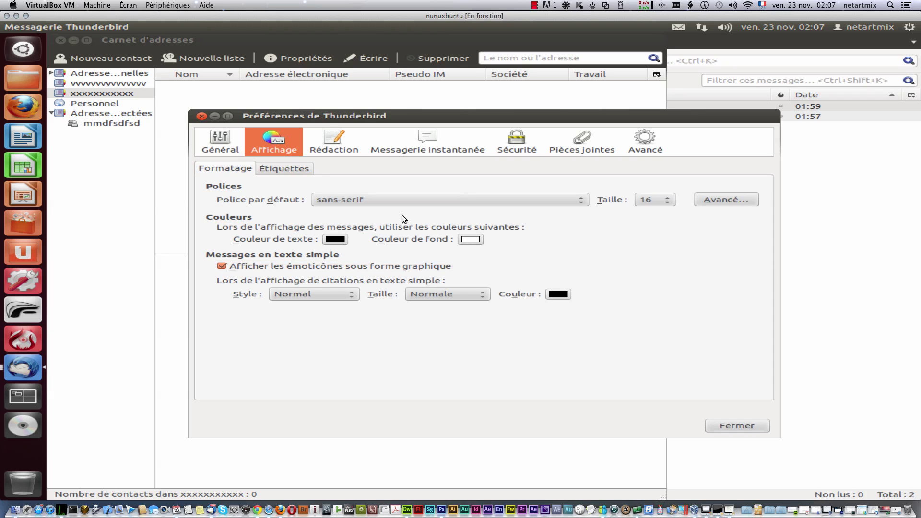
left_click(330, 141)
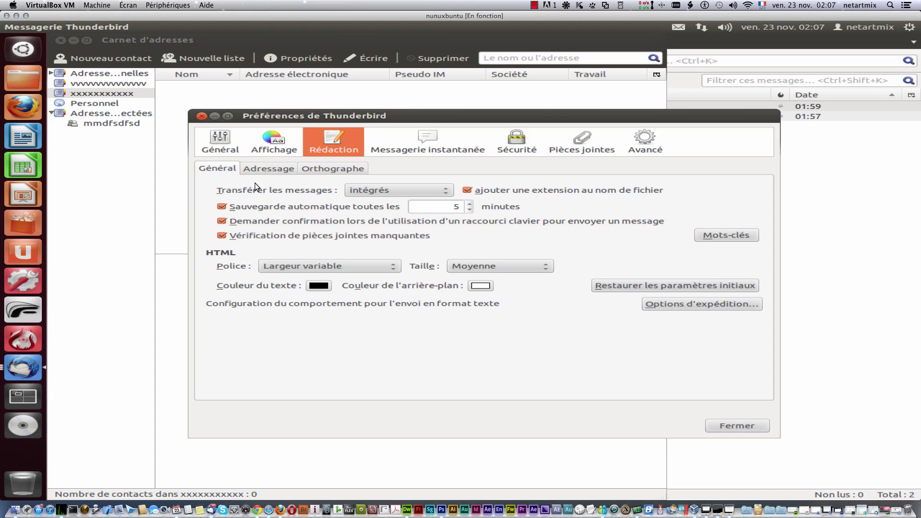
left_click(267, 169)
left_click(333, 169)
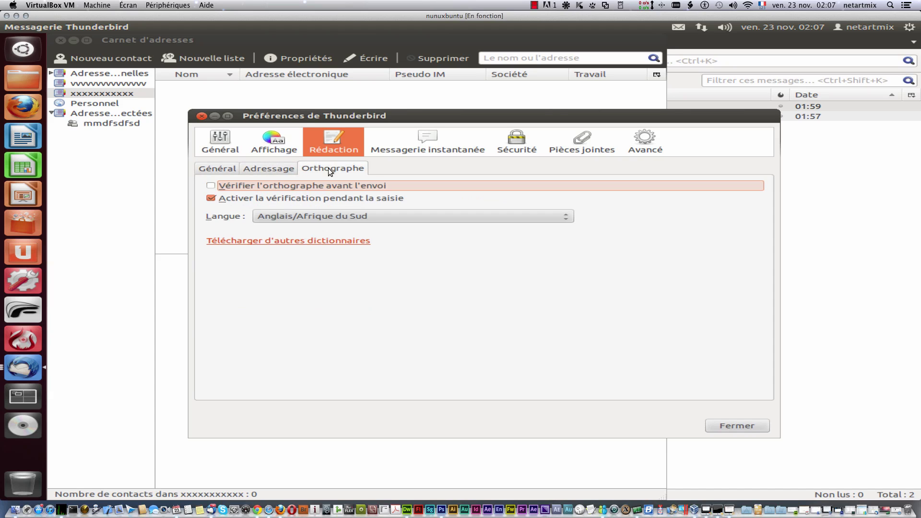
left_click(210, 170)
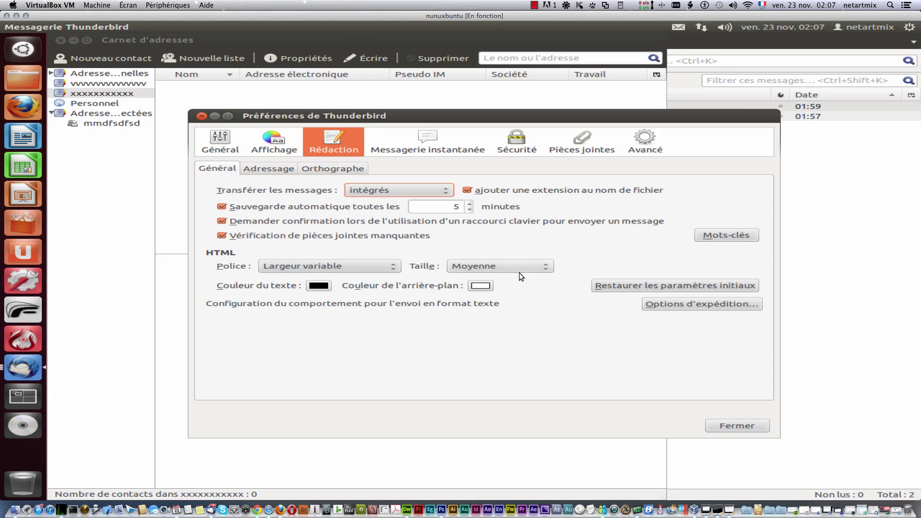
Step: View the Messagerie instantanée, Sécurité and Pièces jointes panes, then close Préférences
left_click(442, 146)
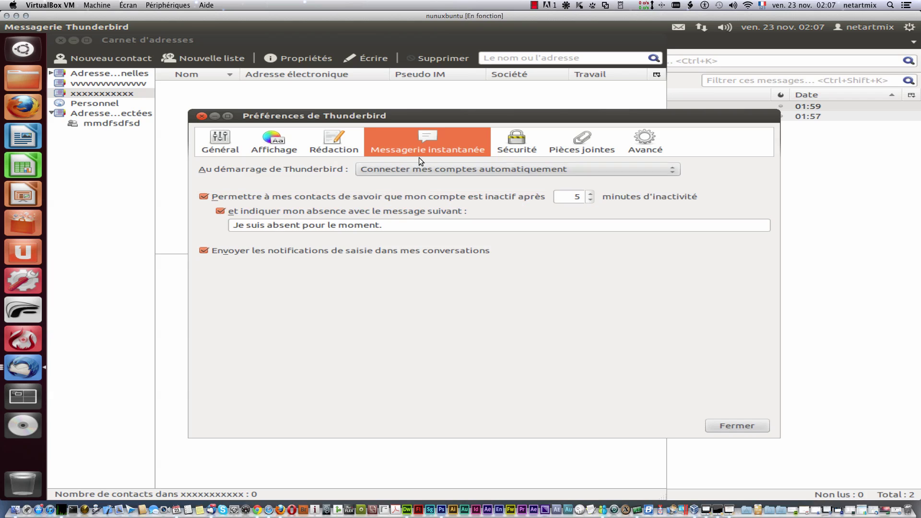
left_click(517, 139)
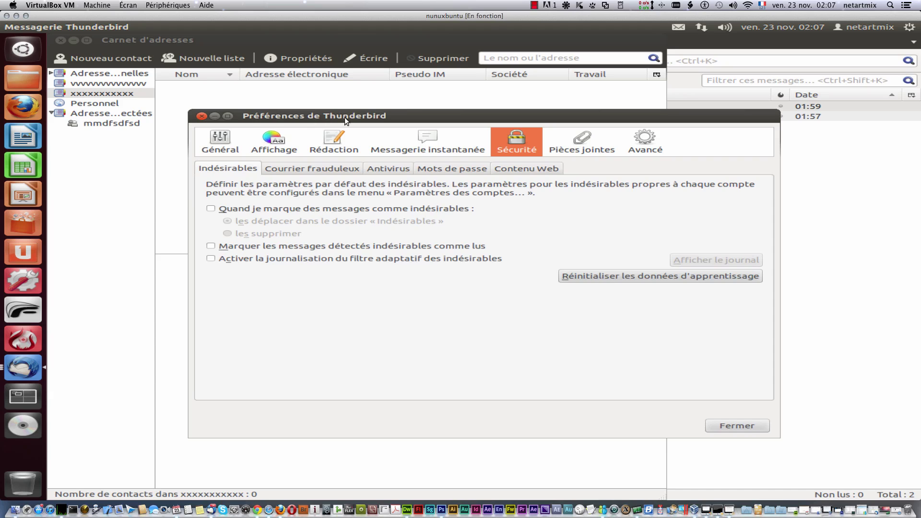
left_click(581, 140)
left_click(201, 115)
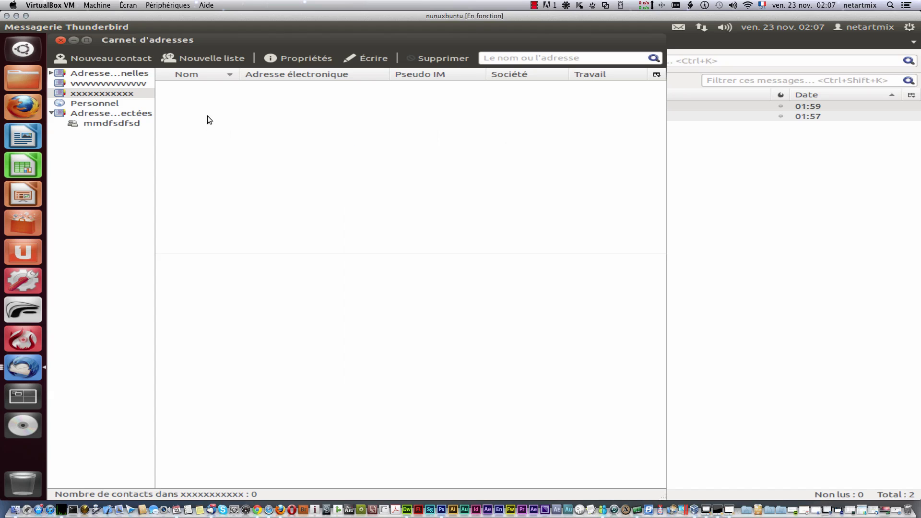
Step: Close the address book and open Édition > Paramètres des comptes
left_click(71, 23)
mouse_move(87, 24)
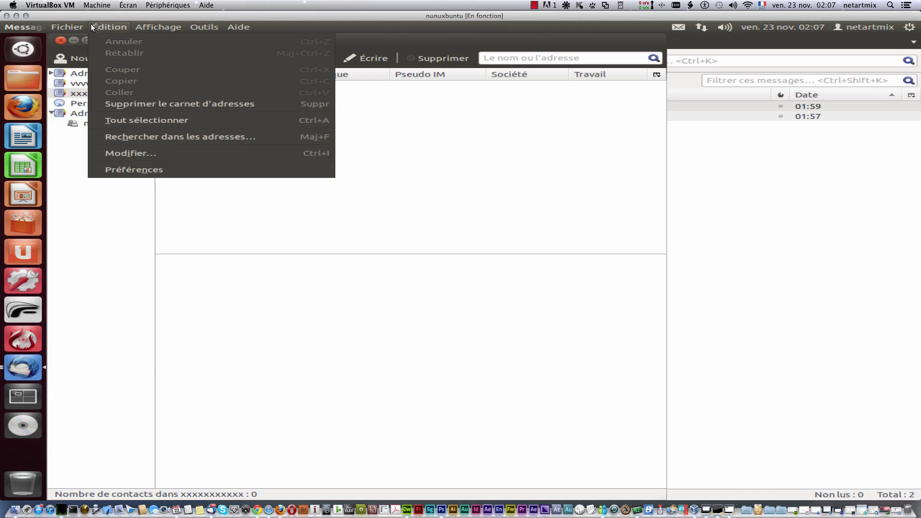
left_click(379, 38)
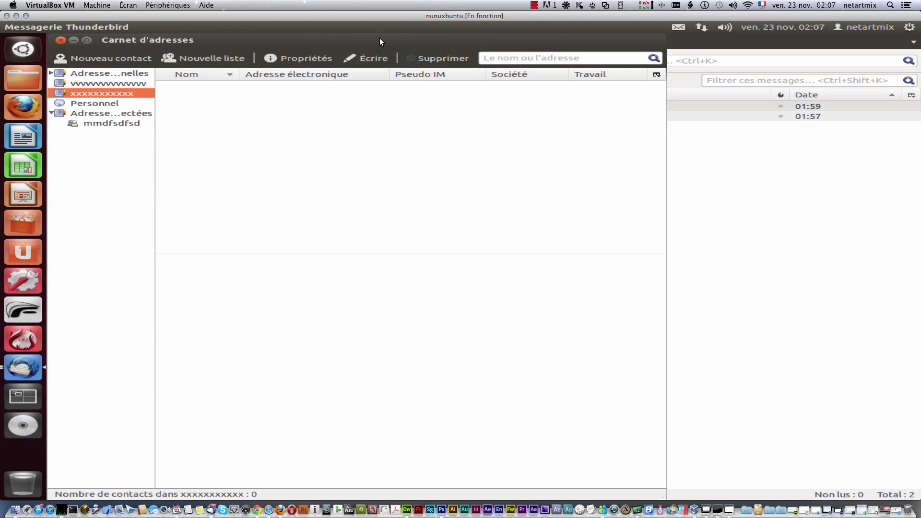
left_click(60, 40)
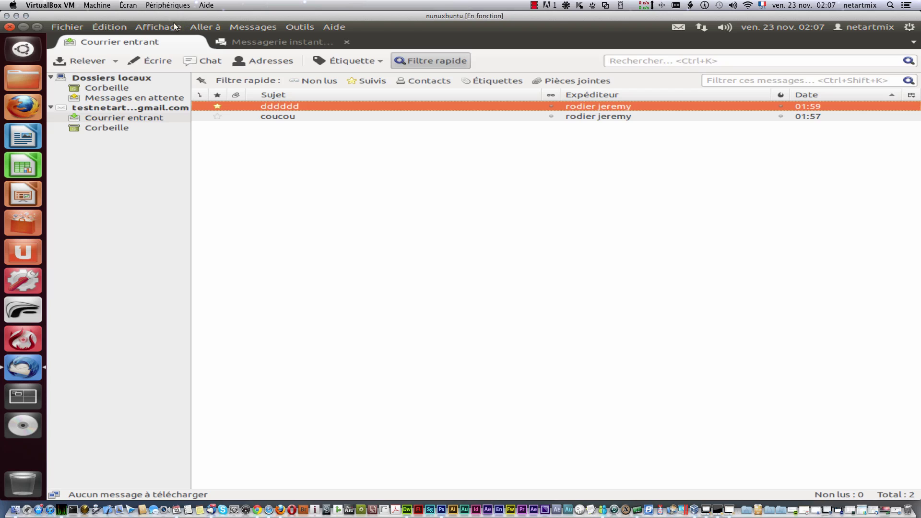
left_click(109, 27)
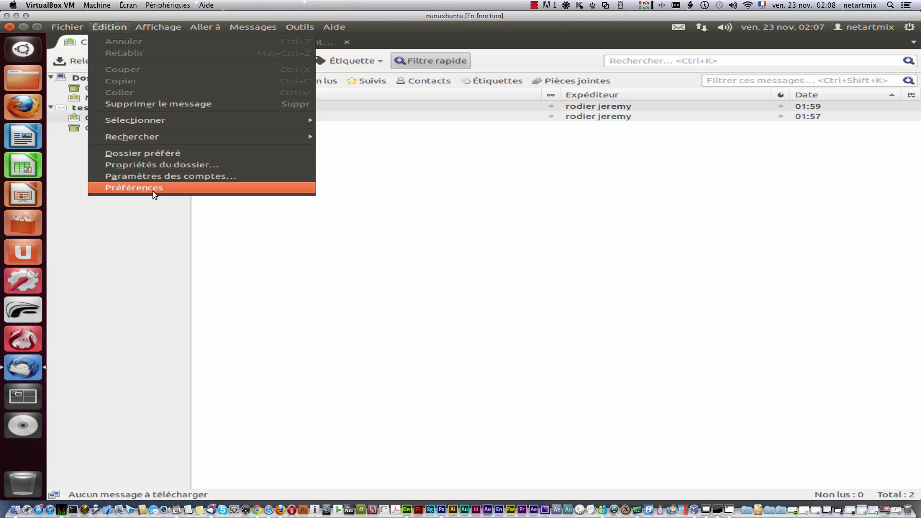
left_click(154, 177)
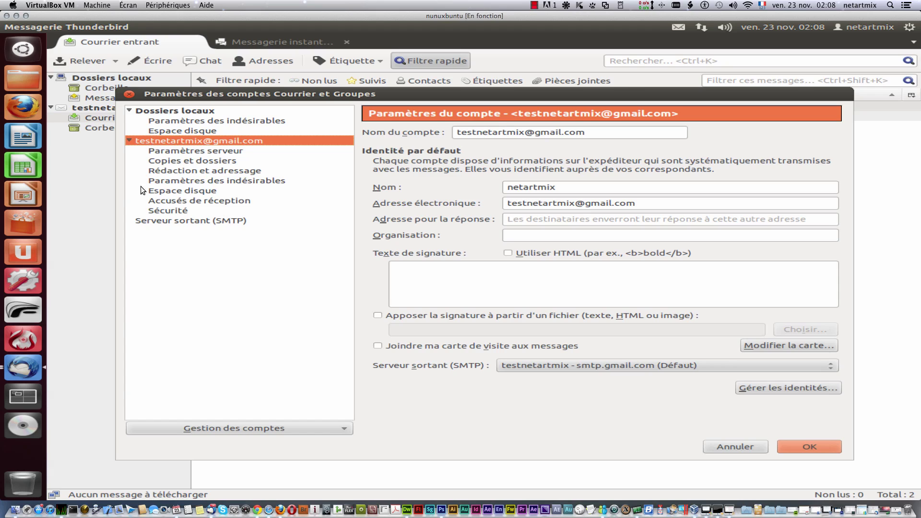
Step: Write the signature 'mon prenon mon adresse mon téléphone mon email'
double_click(563, 187)
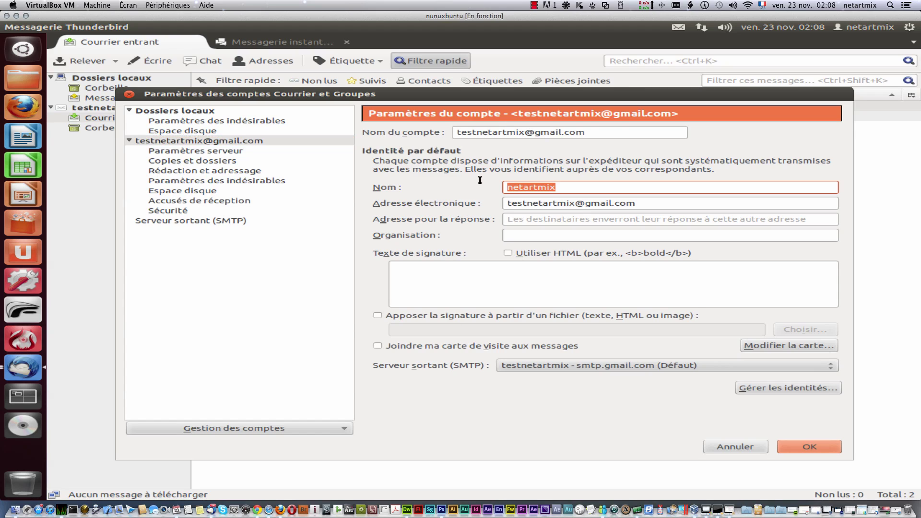
left_click(472, 278)
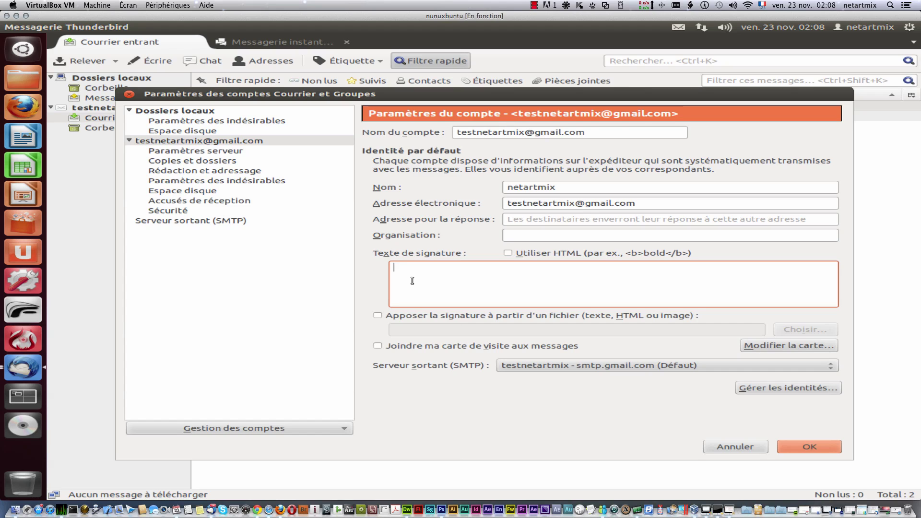
type("mon prenon")
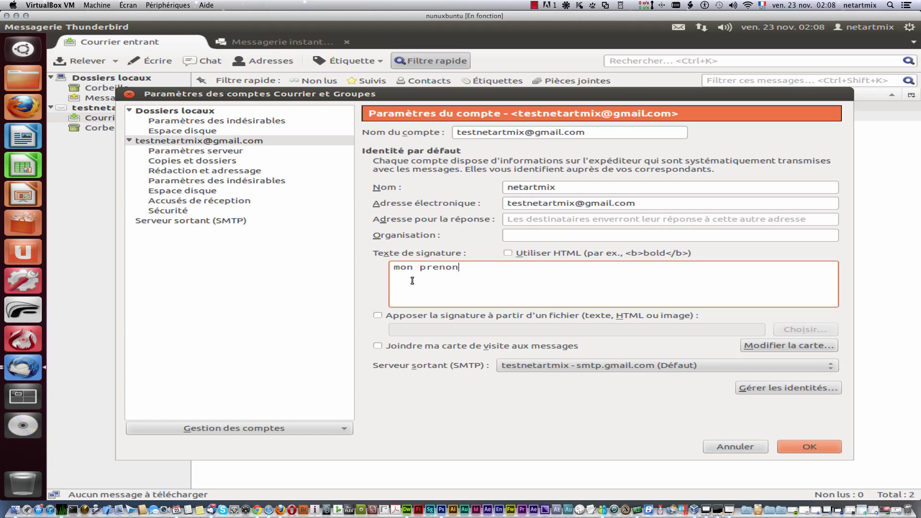
type("  mon adresse mon ")
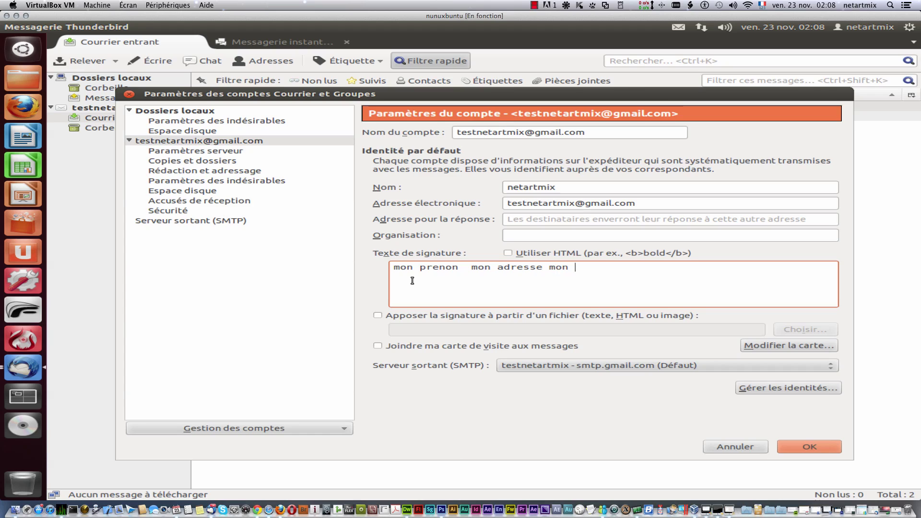
type("téléphone")
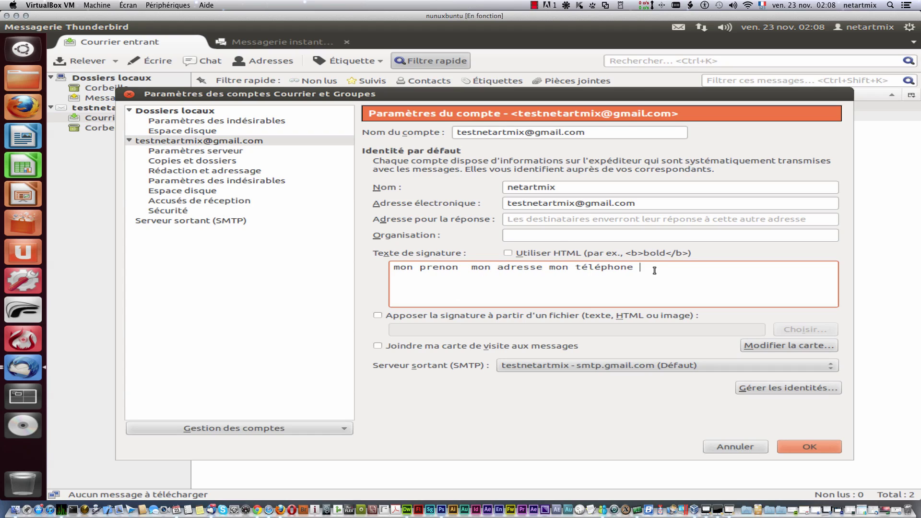
left_click_drag(655, 270, 343, 266)
left_click(460, 276)
type("mon email")
Step: Set the Organisation to 'netartmix' and save the account settings with OK
left_click(559, 237)
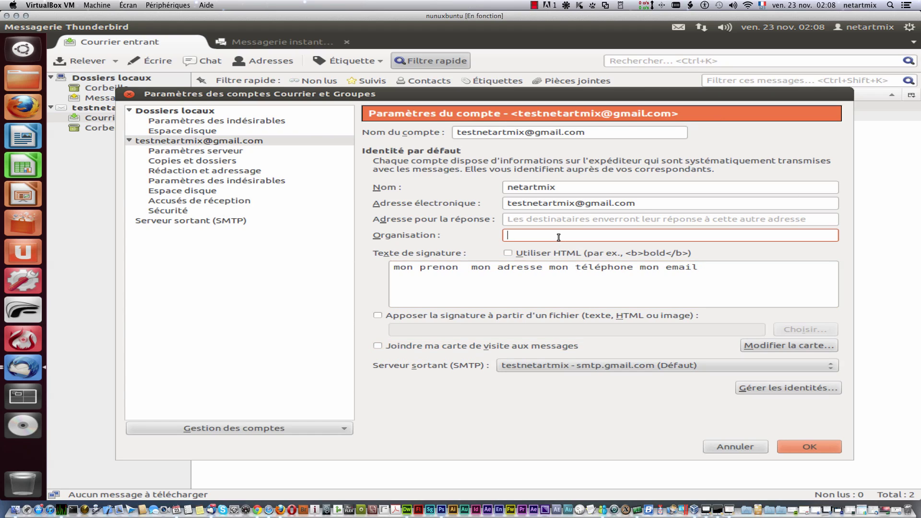
type("netartmic")
key("BackSpace")
type("x")
left_click(817, 442)
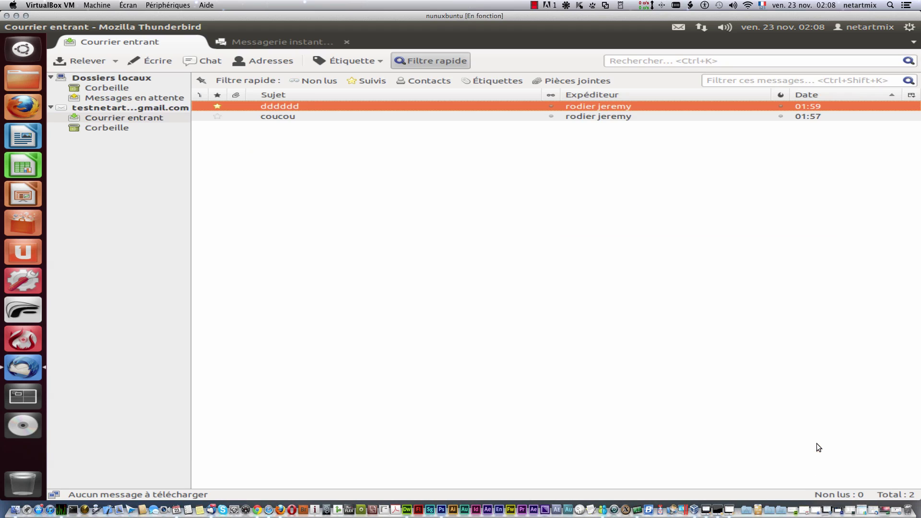
Step: Look through the Affichage menu and the mail toolbar's right-click options
left_click(165, 26)
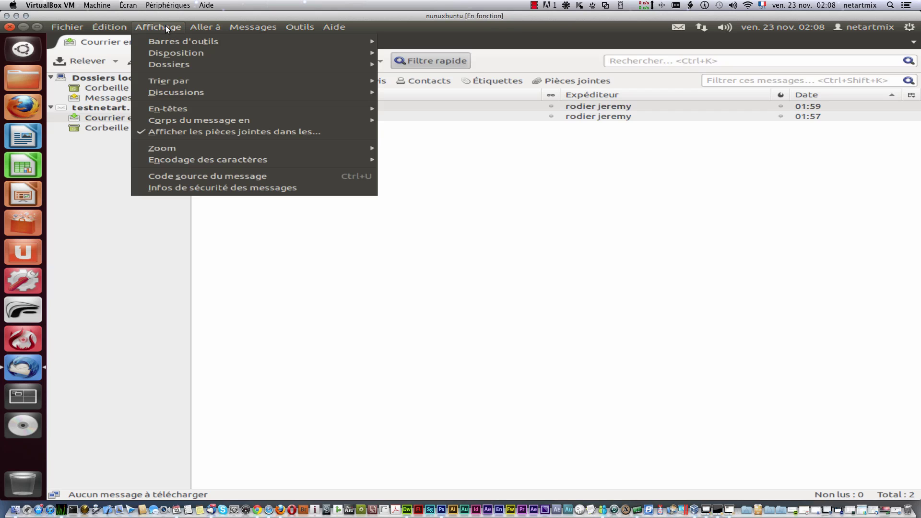
mouse_move(198, 24)
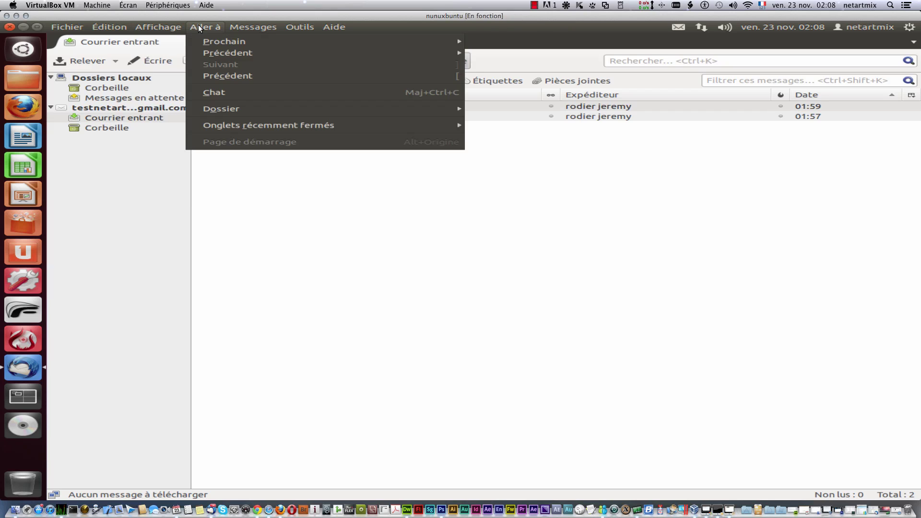
mouse_move(162, 25)
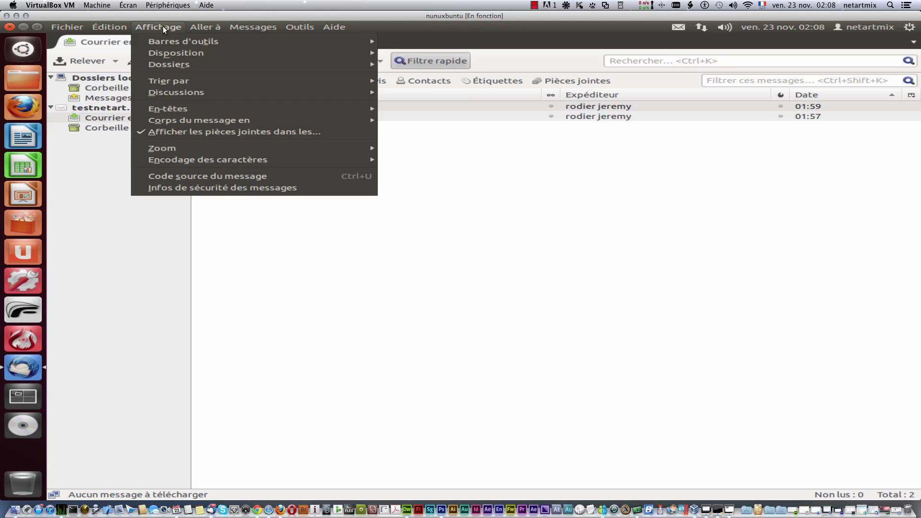
mouse_move(181, 57)
left_click(568, 58)
right_click(567, 58)
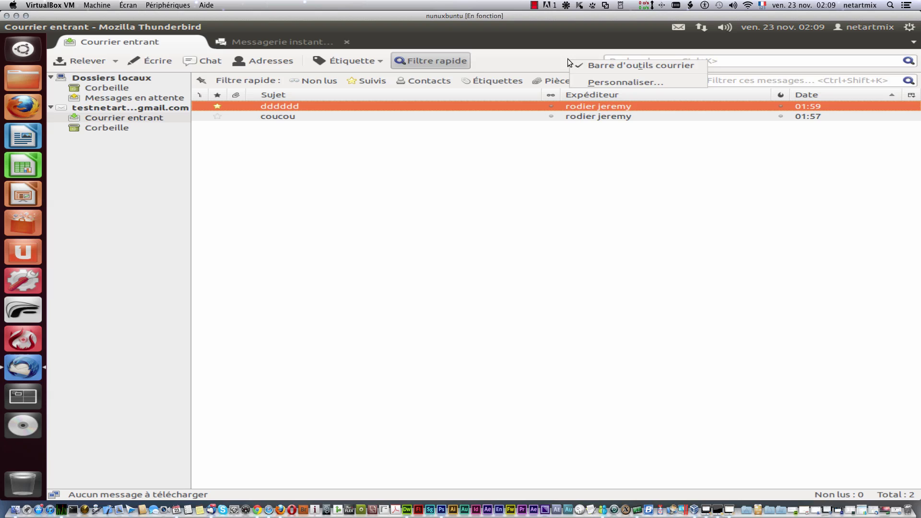
left_click(503, 54)
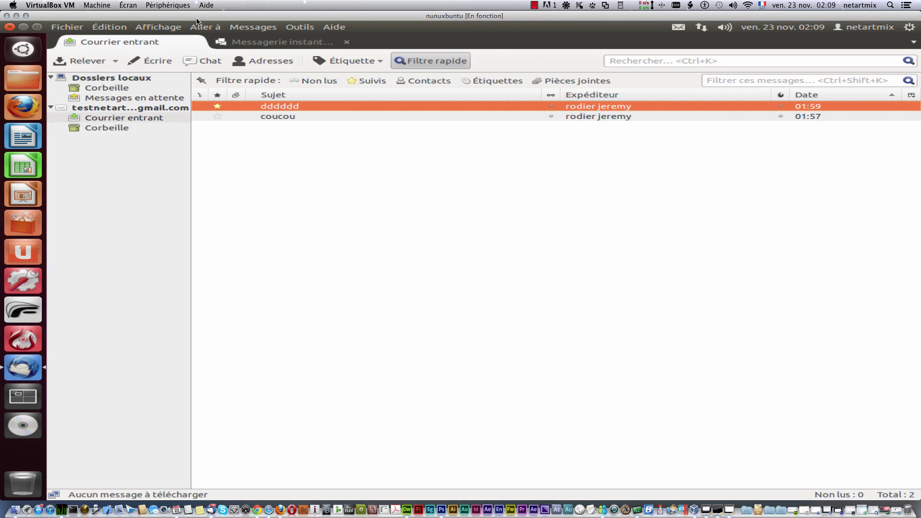
Step: Browse the Aller à, Messages, Aide and Outils menus, then bring up the toolbar's options
left_click(206, 27)
mouse_move(249, 43)
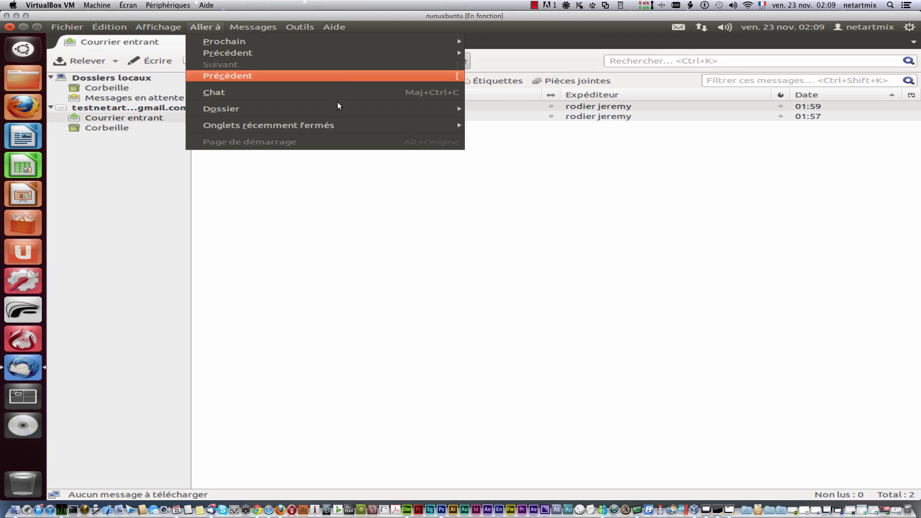
mouse_move(340, 110)
left_click(255, 27)
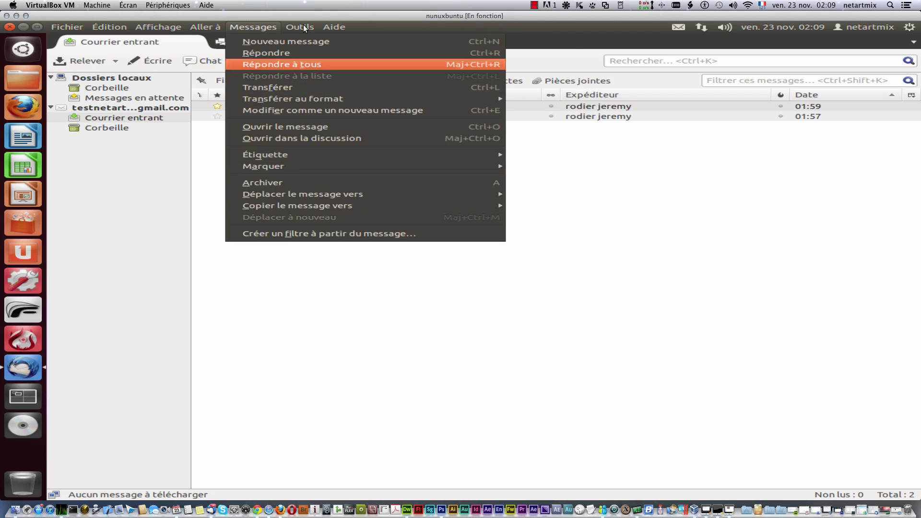
mouse_move(303, 27)
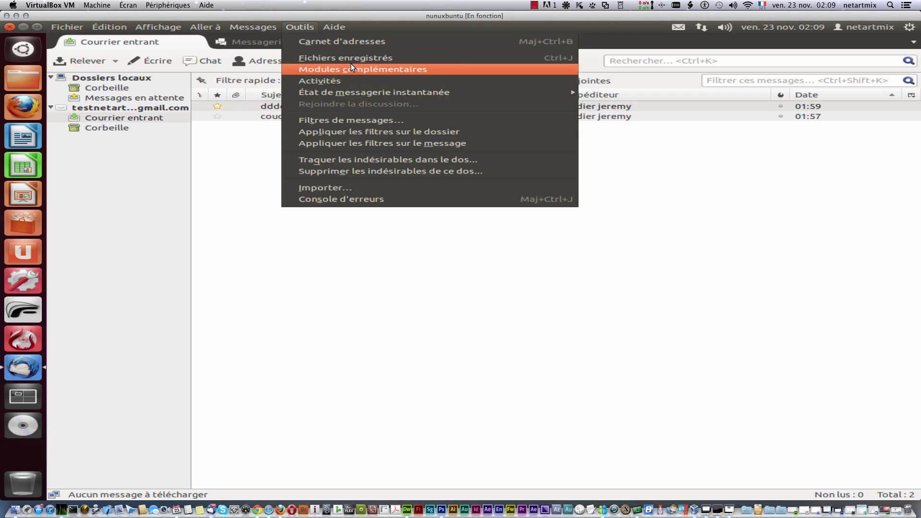
left_click(623, 43)
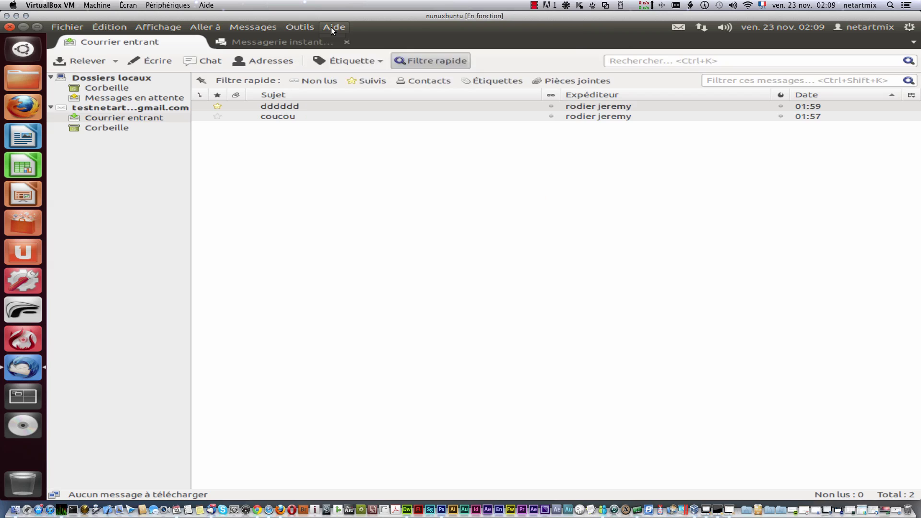
left_click(331, 26)
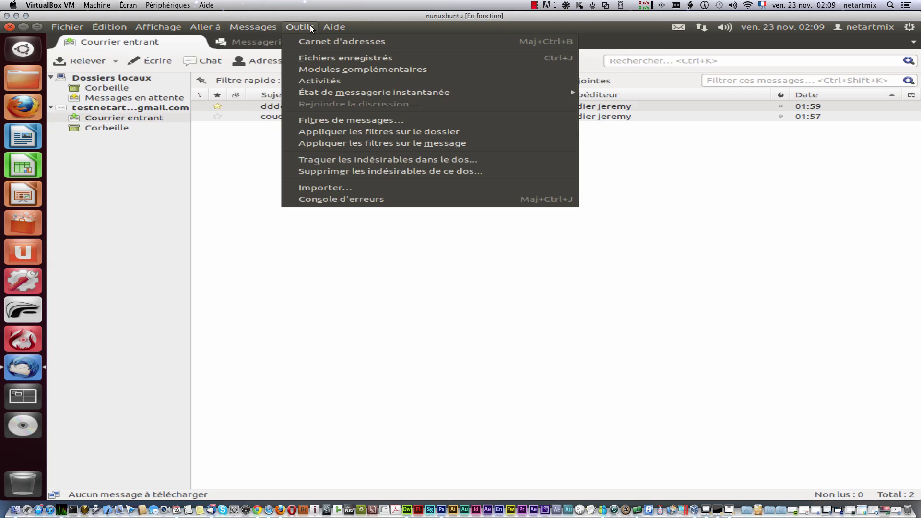
left_click(633, 37)
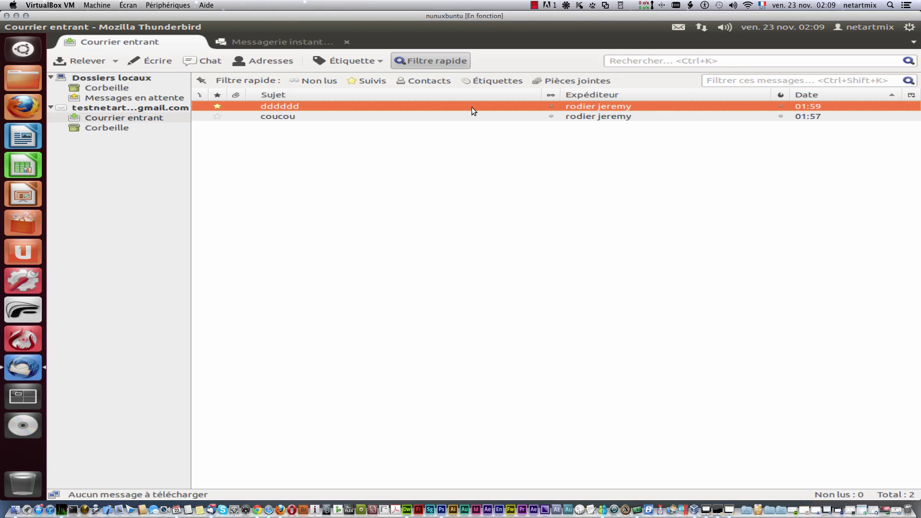
right_click(515, 61)
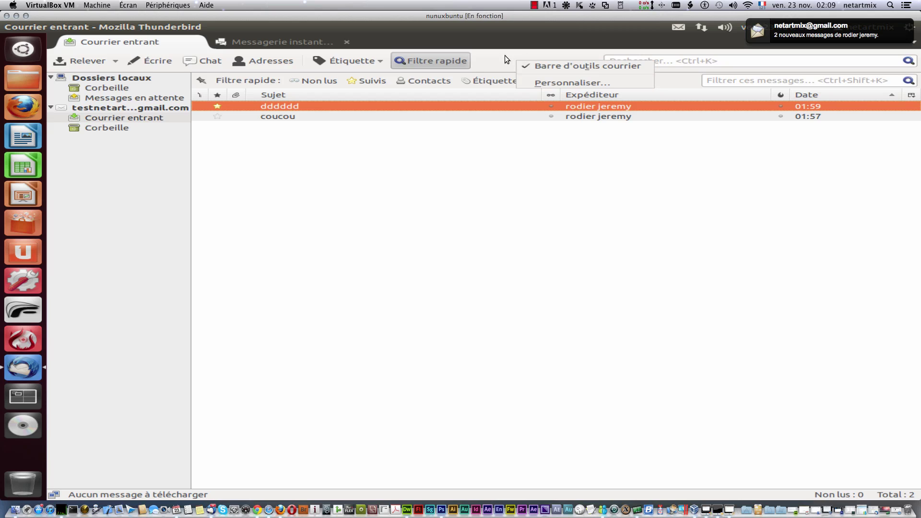
left_click(504, 56)
Step: Drag Classer, Précédent and Indésirable from the Customize palette onto the main toolbar, then finish
right_click(523, 57)
left_click(554, 81)
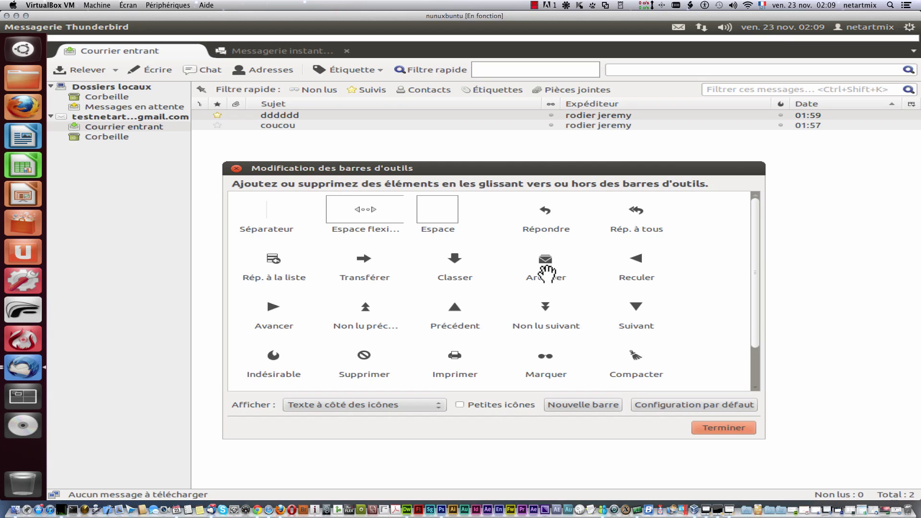
mouse_move(456, 261)
left_mouse_down()
mouse_move(468, 56)
mouse_move(462, 78)
mouse_move(383, 71)
left_mouse_up()
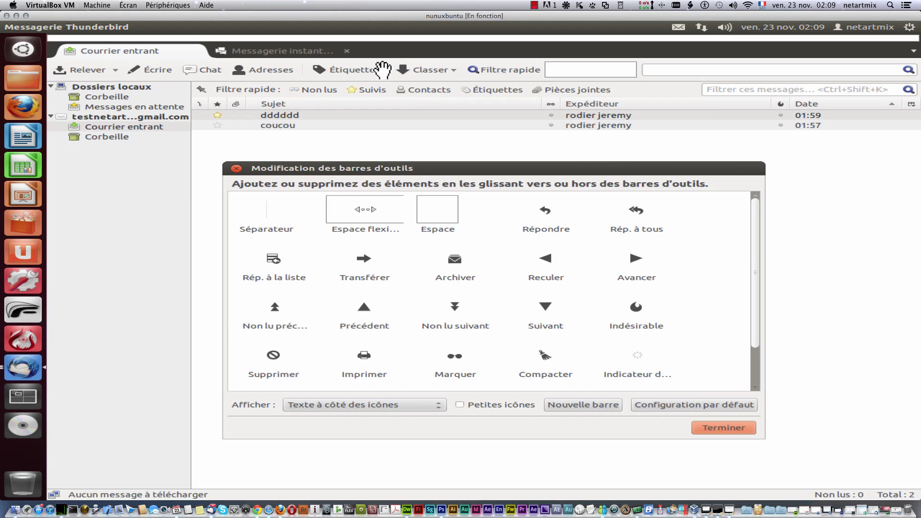
left_click_drag(364, 310, 473, 70)
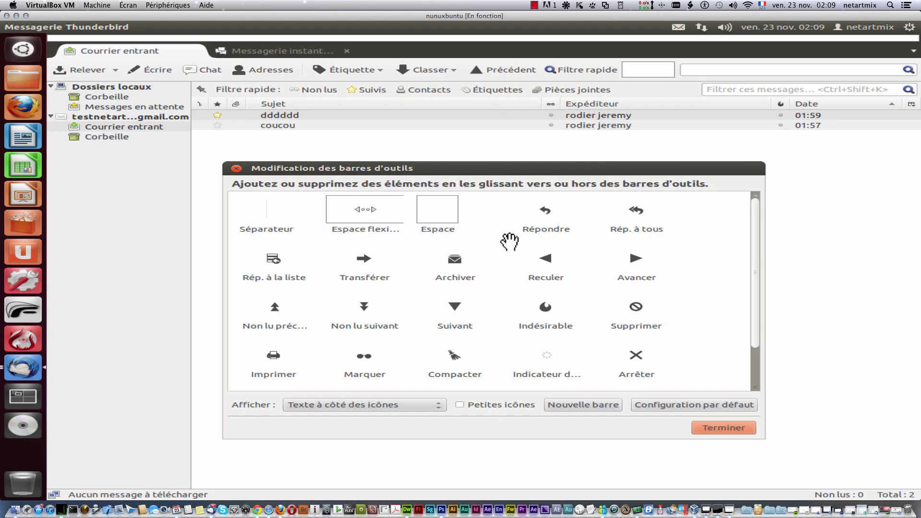
left_click_drag(545, 311, 548, 70)
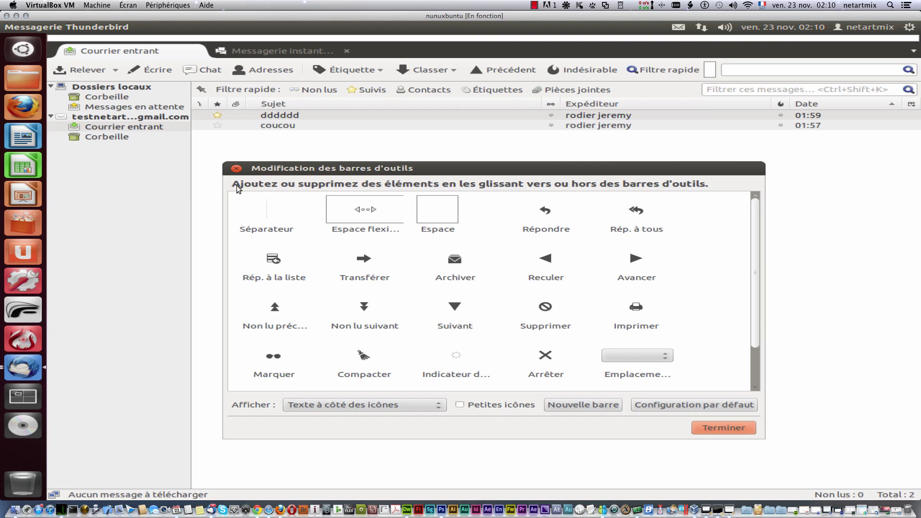
left_click(236, 169)
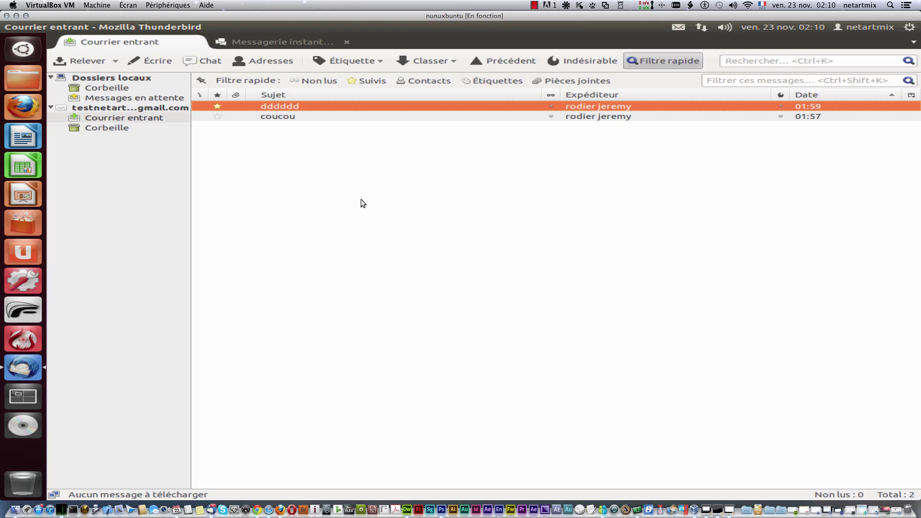
Step: Glance at the messaging indicator menu, then close Thunderbird's window
left_click(679, 28)
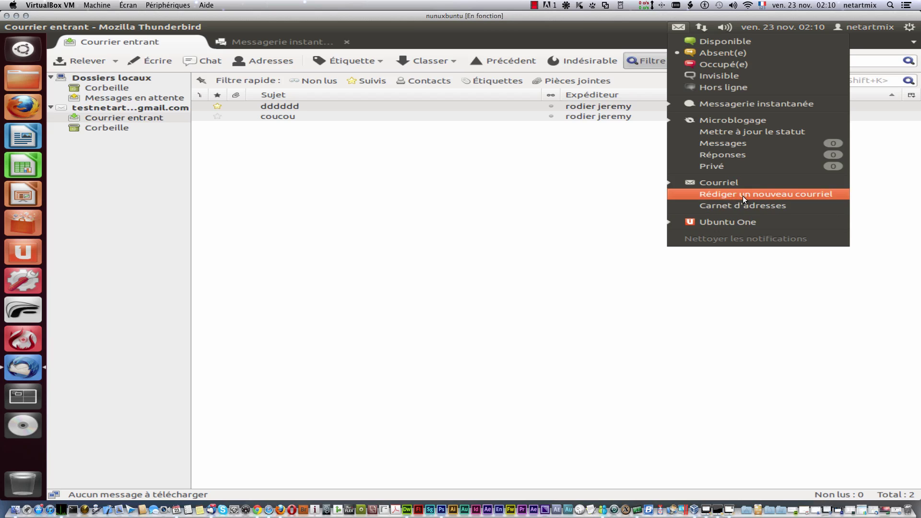
left_click(686, 26)
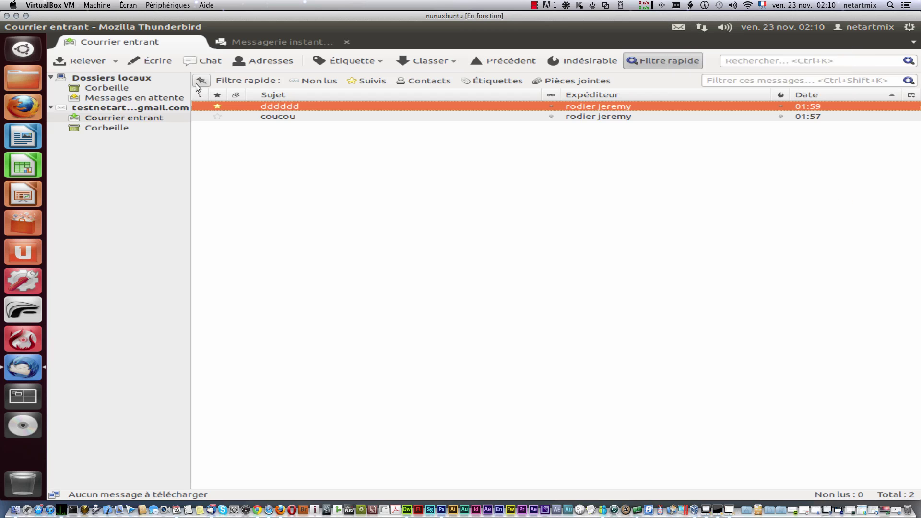
left_click(9, 26)
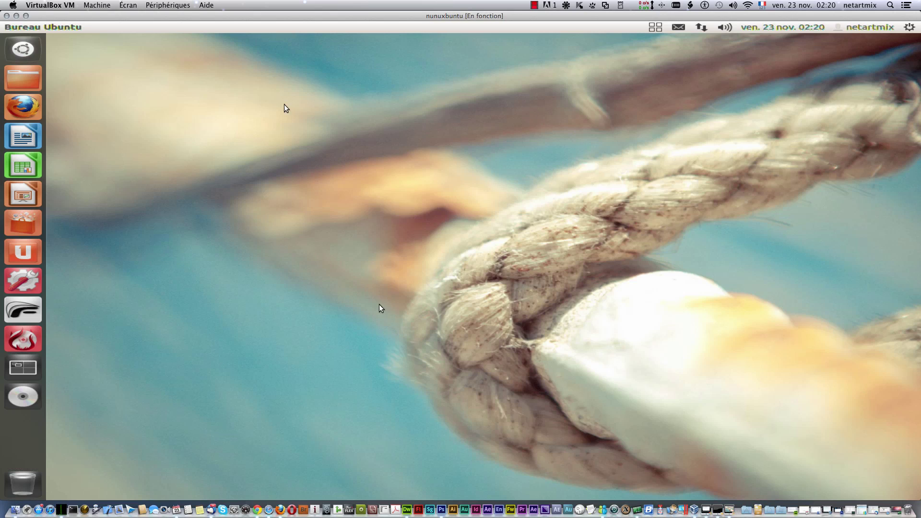
Step: Open the Dash from the Ubuntu logo at the top of the launcher
left_click(23, 48)
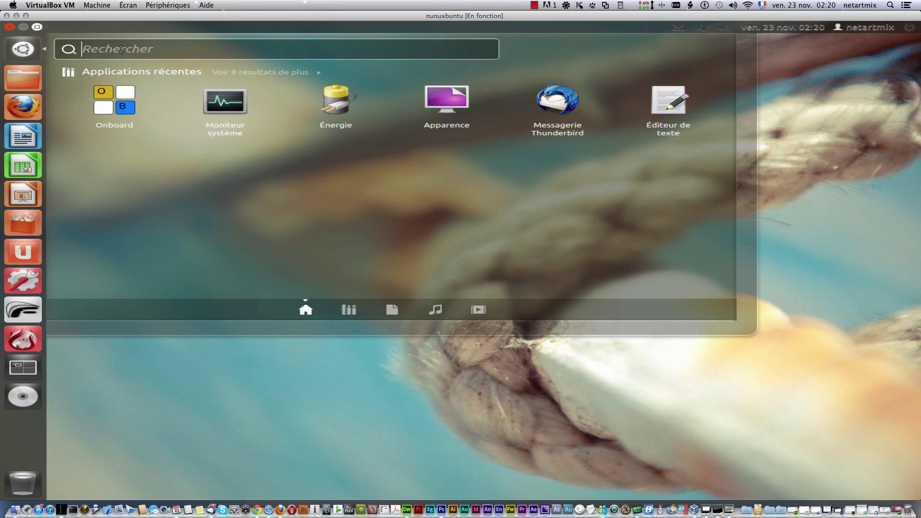
Step: Search 'pa' in the Dash, launch Paramètres système, then move and close its window
type("th")
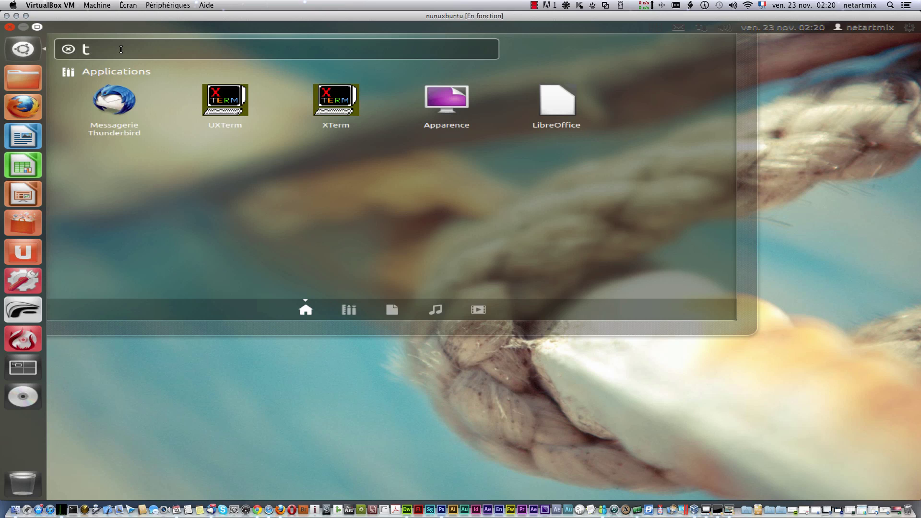
key("BackSpace")
type("pi")
key("BackSpace")
type("a")
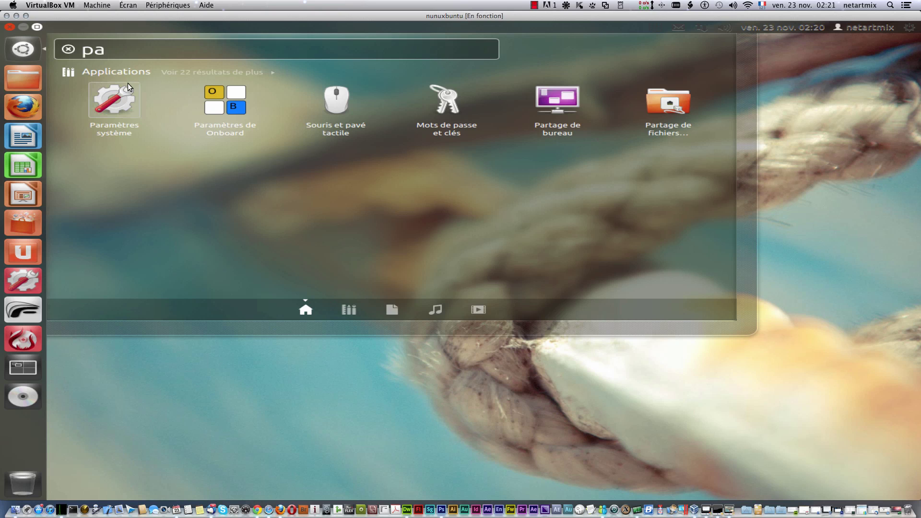
left_click(129, 109)
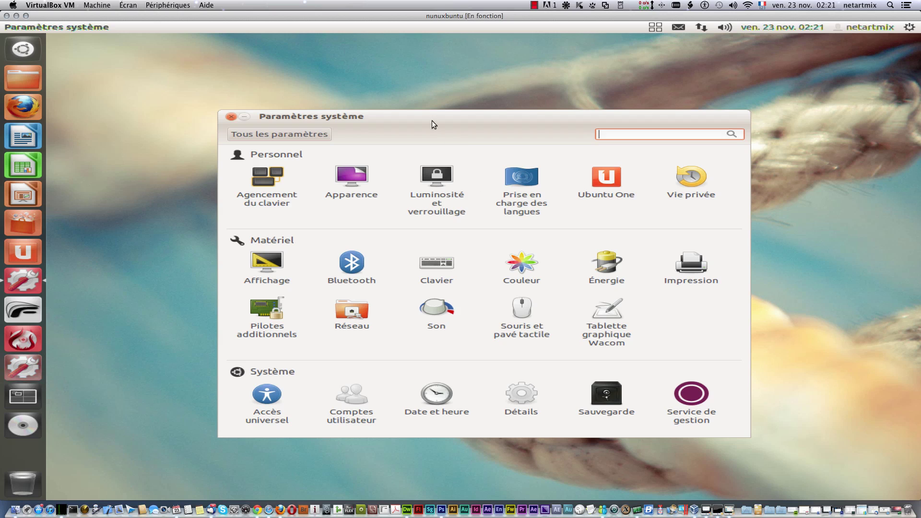
left_click_drag(433, 121, 413, 82)
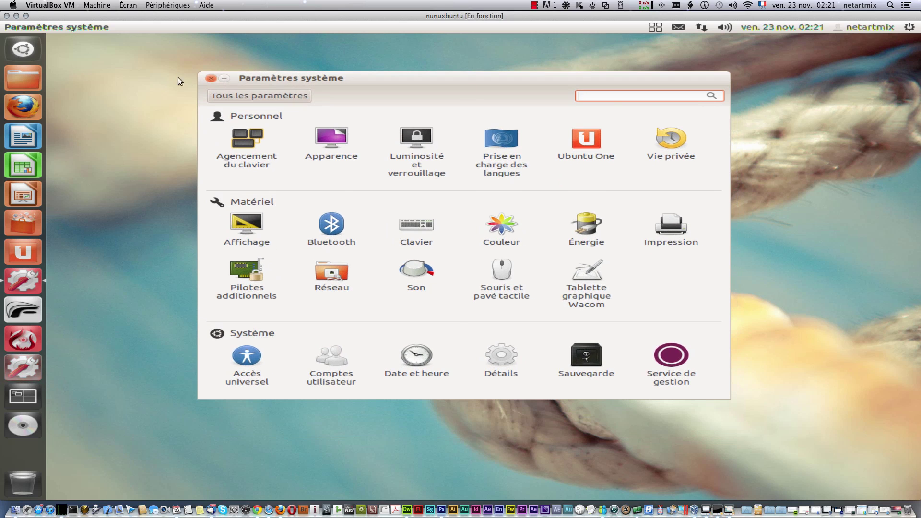
left_click(210, 80)
Step: Open Change Desktop Background from the desktop menu and pick the red Ubuntu wallpaper
right_click(367, 223)
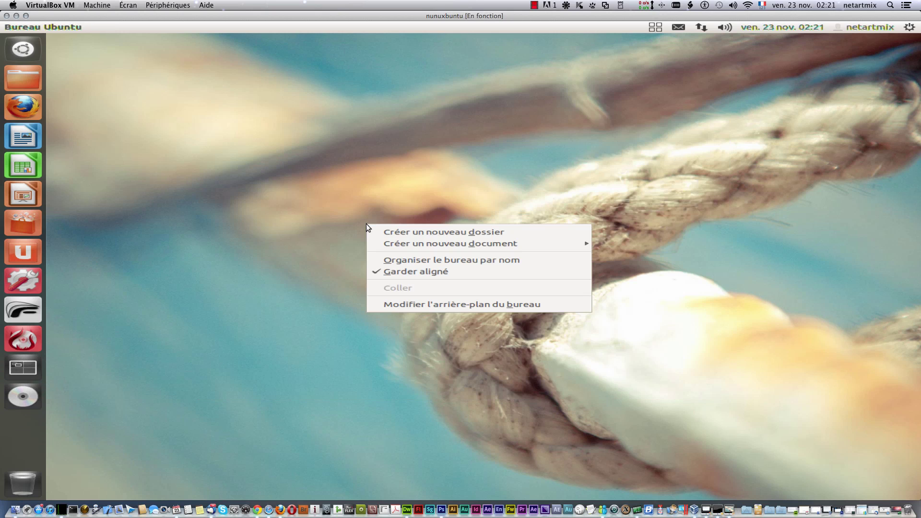
left_click(292, 154)
right_click(315, 177)
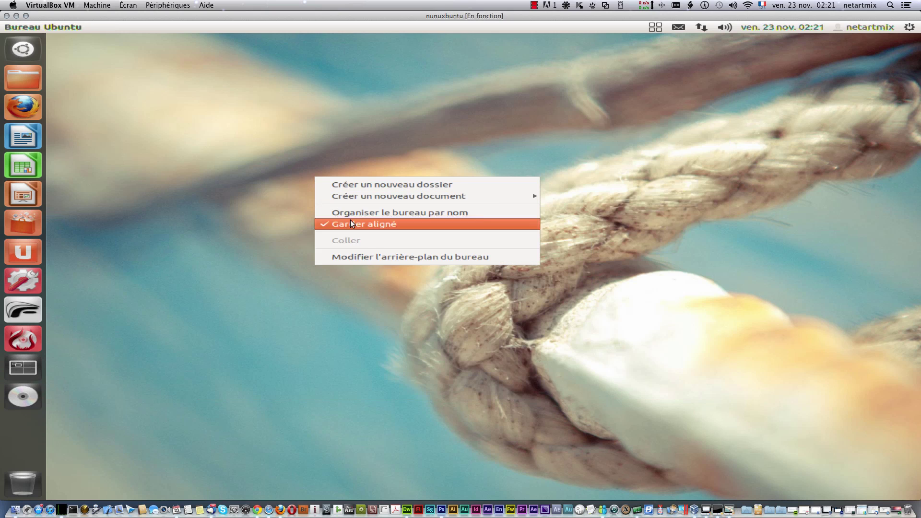
left_click(408, 255)
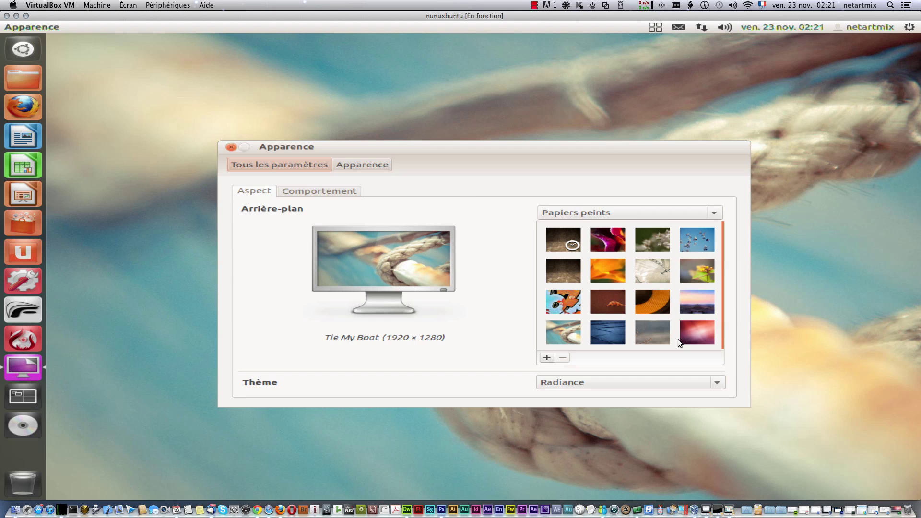
left_click(688, 326)
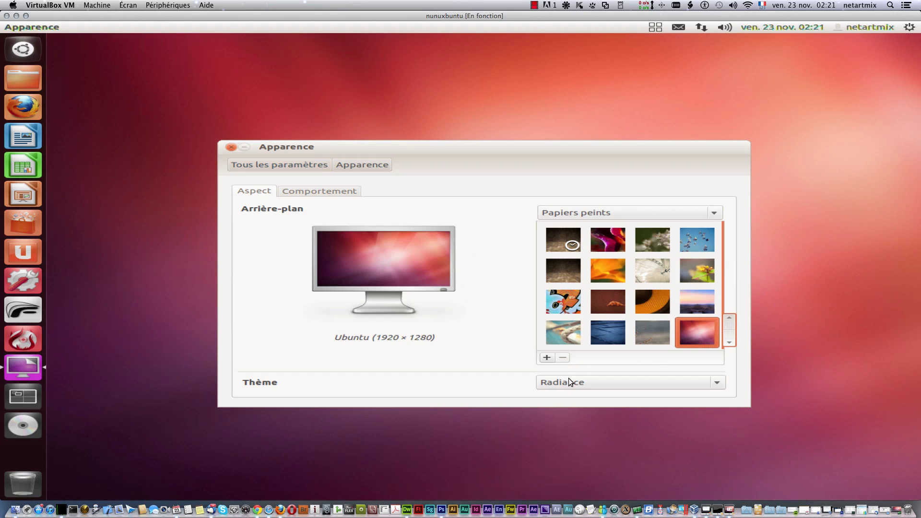
Step: Switch the theme to High Contrast, then back to Radiance
left_click(570, 382)
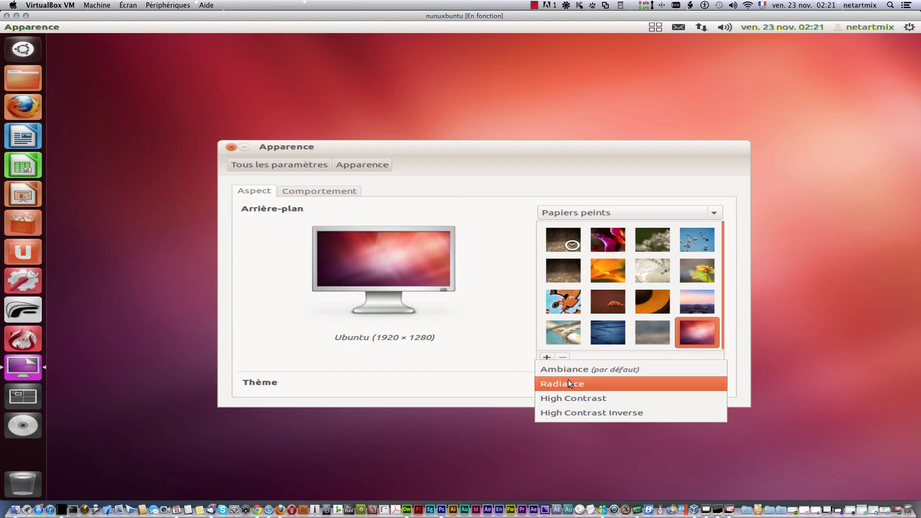
left_click(592, 398)
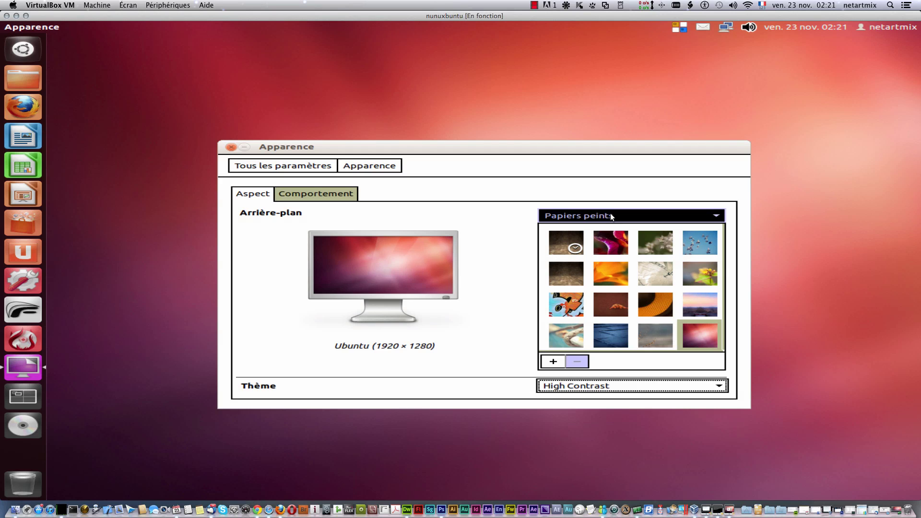
left_click(593, 381)
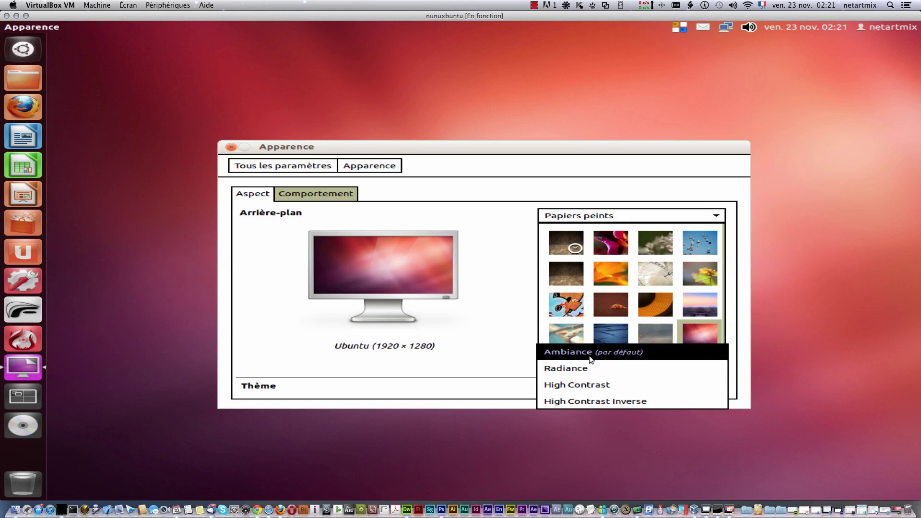
left_click(600, 371)
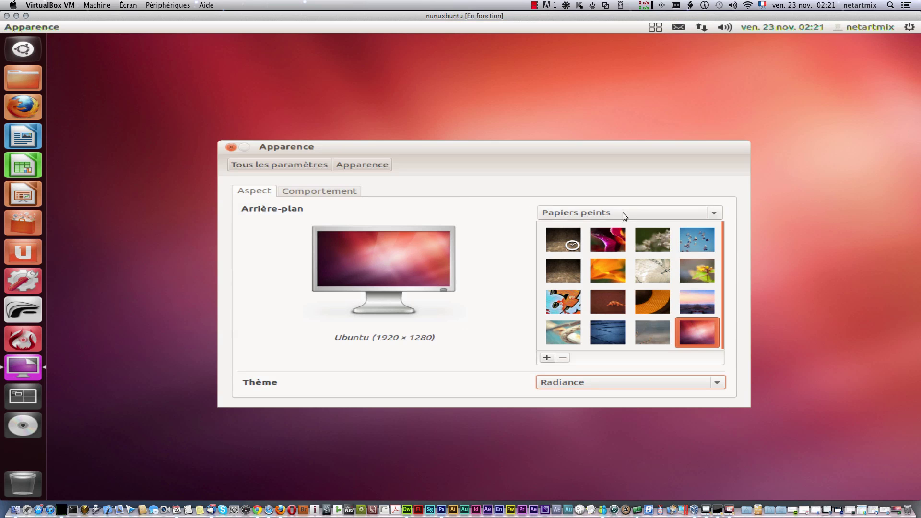
Step: Try the vertical and horizontal gradient backgrounds, then cancel adding a custom image
left_click(621, 212)
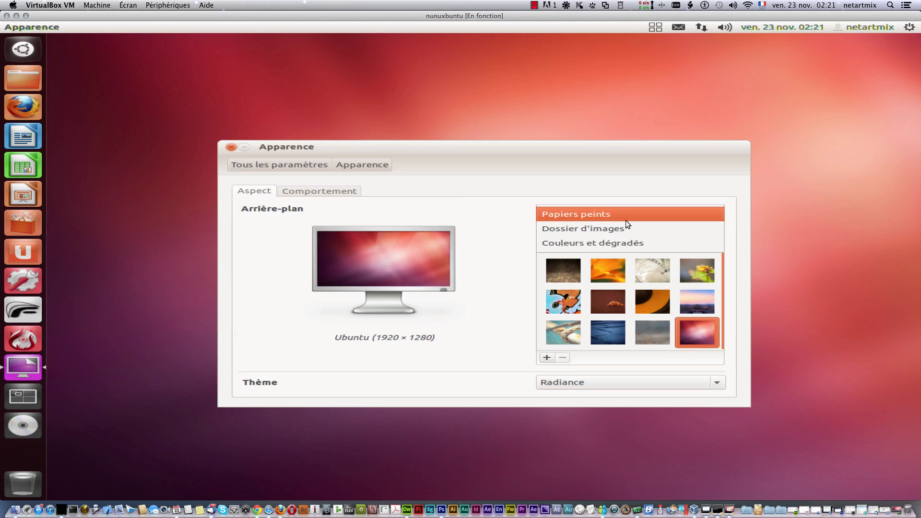
left_click(635, 243)
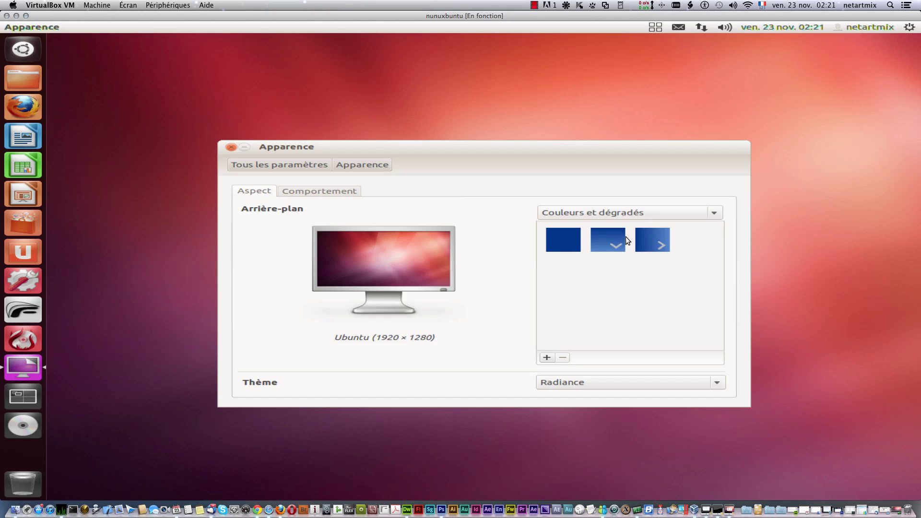
left_click(614, 238)
left_click(649, 241)
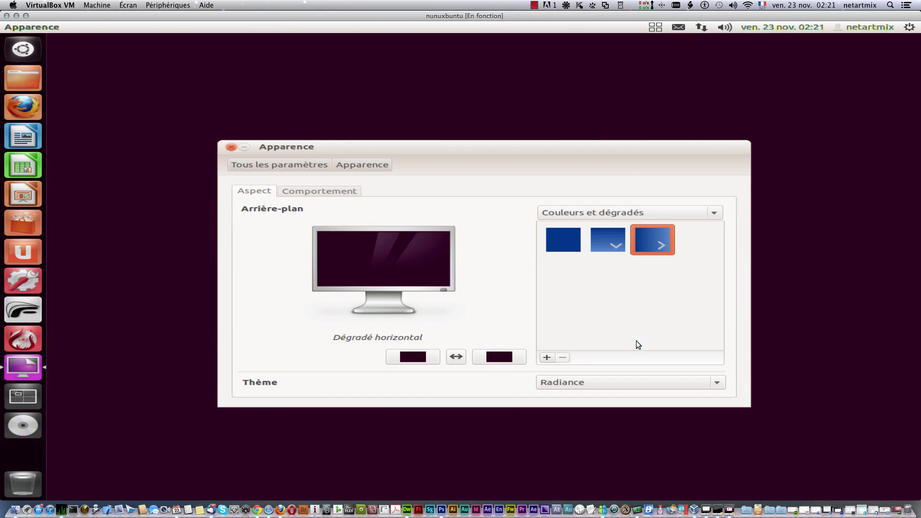
left_click(546, 358)
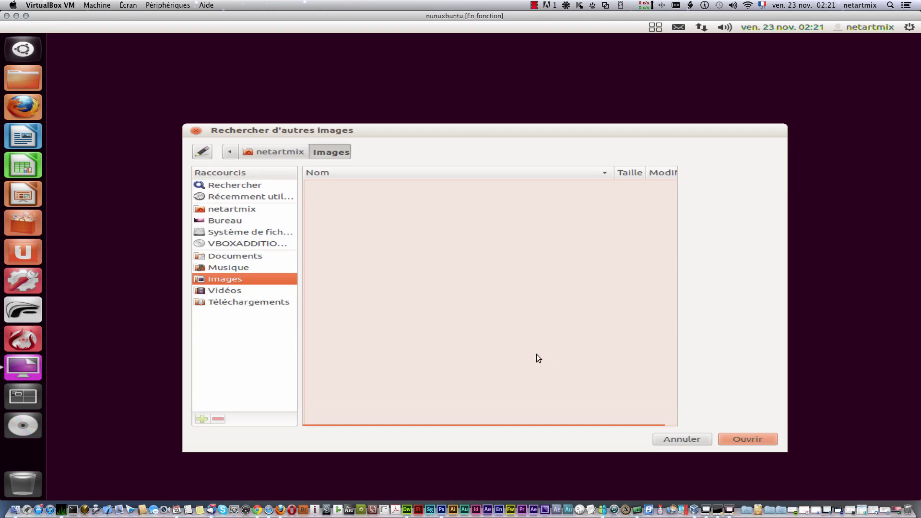
left_click(197, 131)
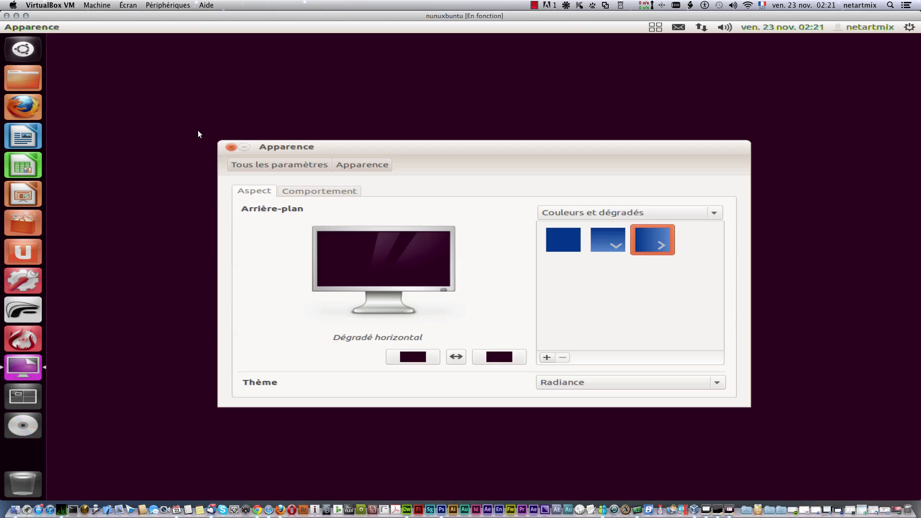
Step: Peek at launcher settings, then reapply the pink Ubuntu wallpaper and return to All Settings
left_click(345, 191)
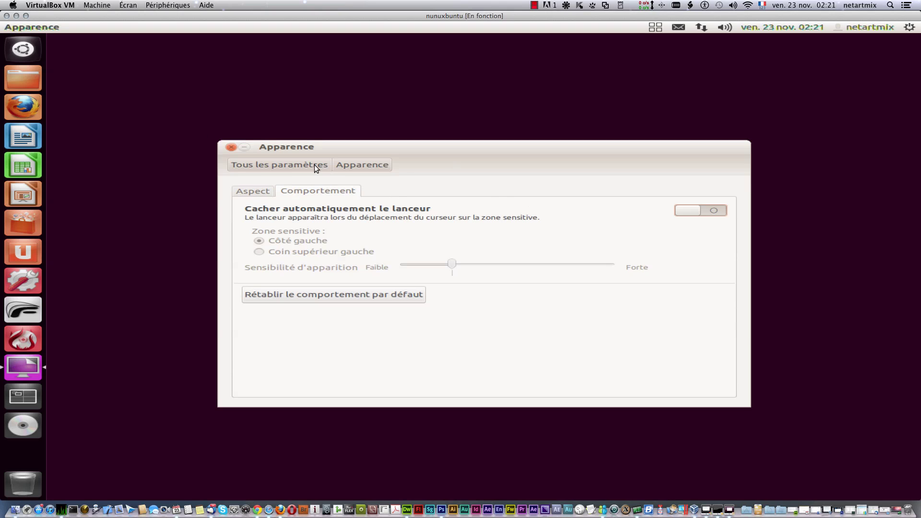
left_click(308, 164)
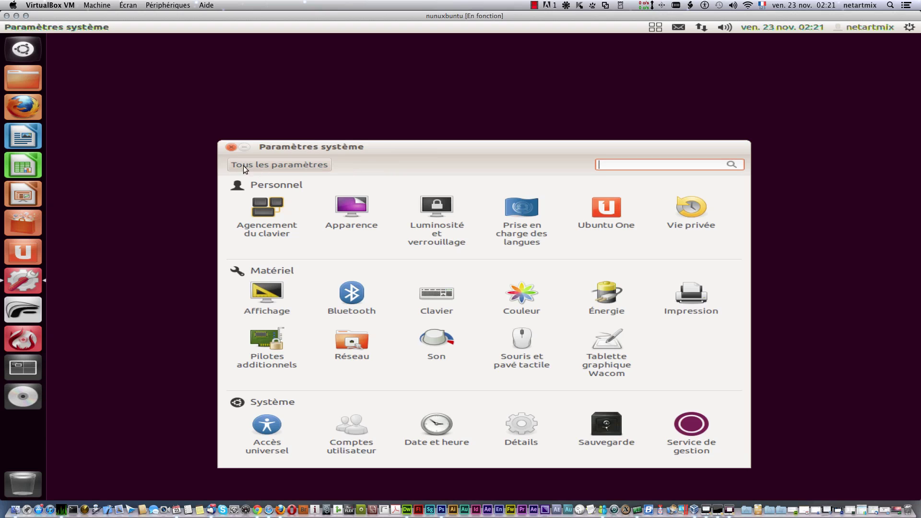
left_click(229, 147)
right_click(414, 194)
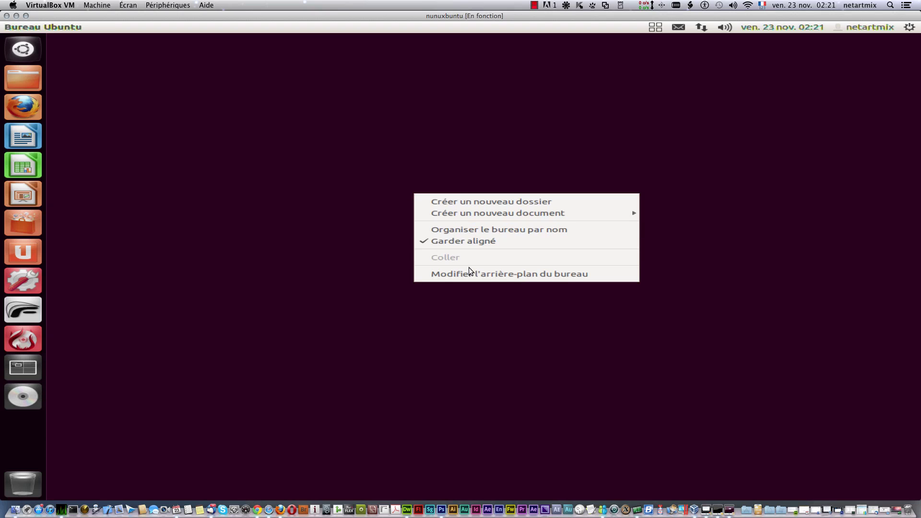
left_click(476, 272)
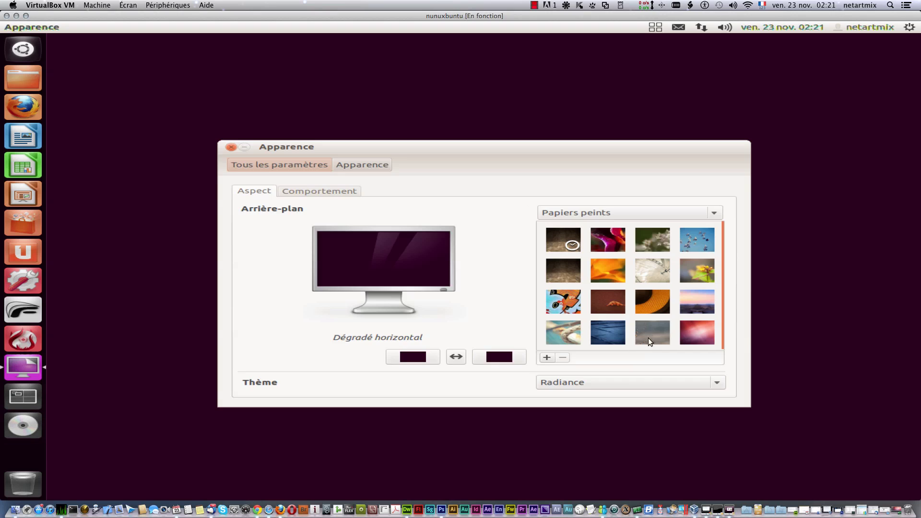
left_click(710, 336)
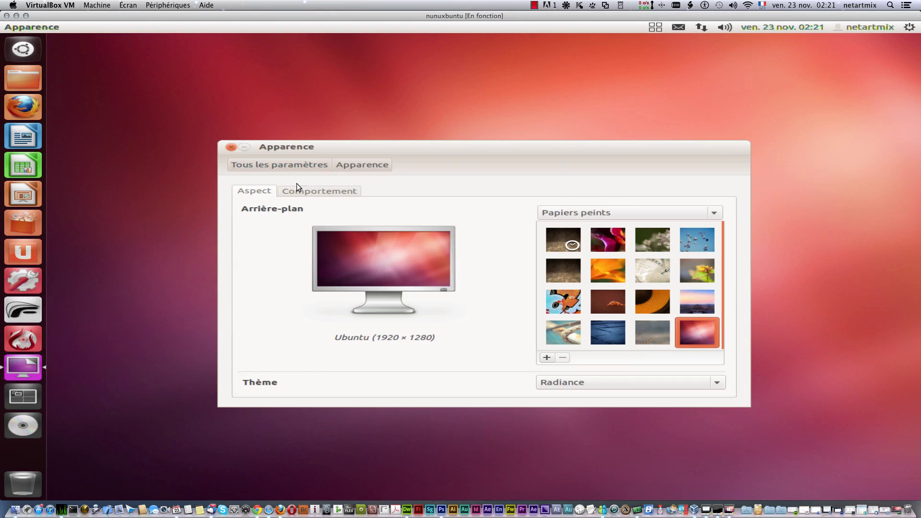
left_click(269, 165)
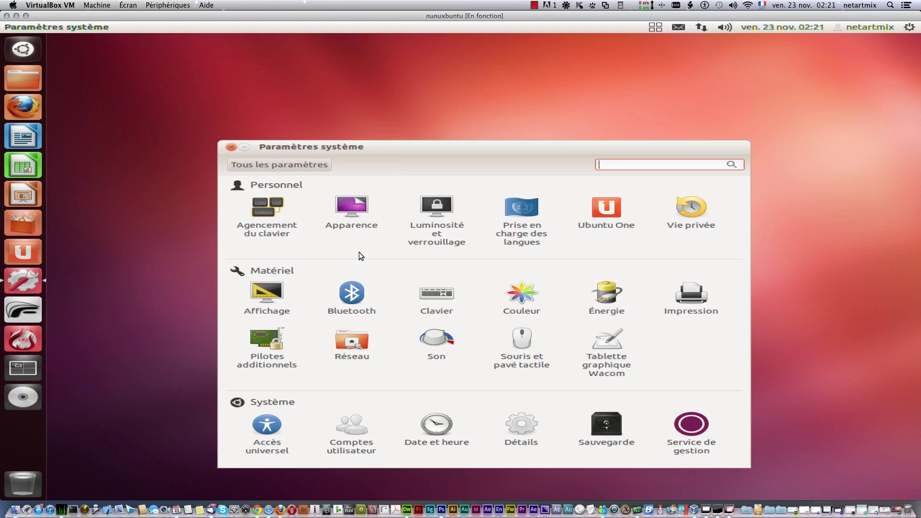
Step: Search the Dash for 'pa', launch Paramètres système, then close it
left_click(22, 49)
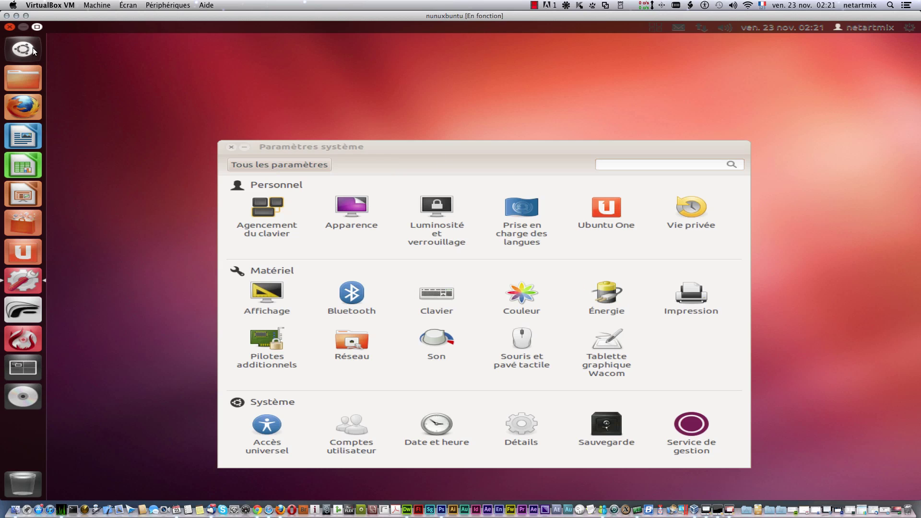
type("pa")
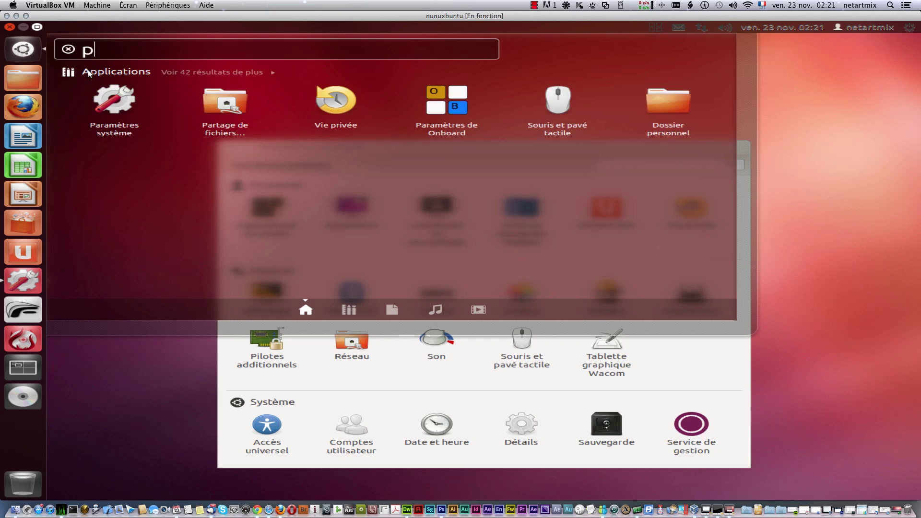
left_click(114, 111)
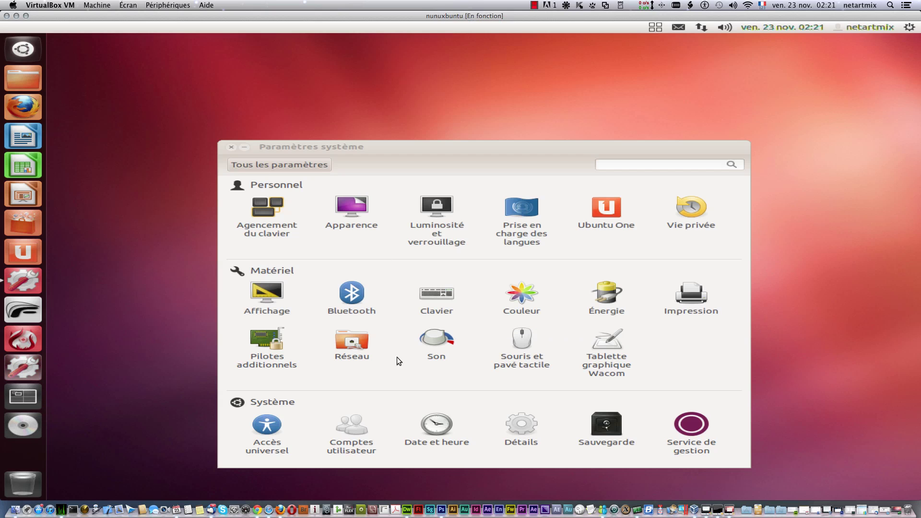
left_click(231, 147)
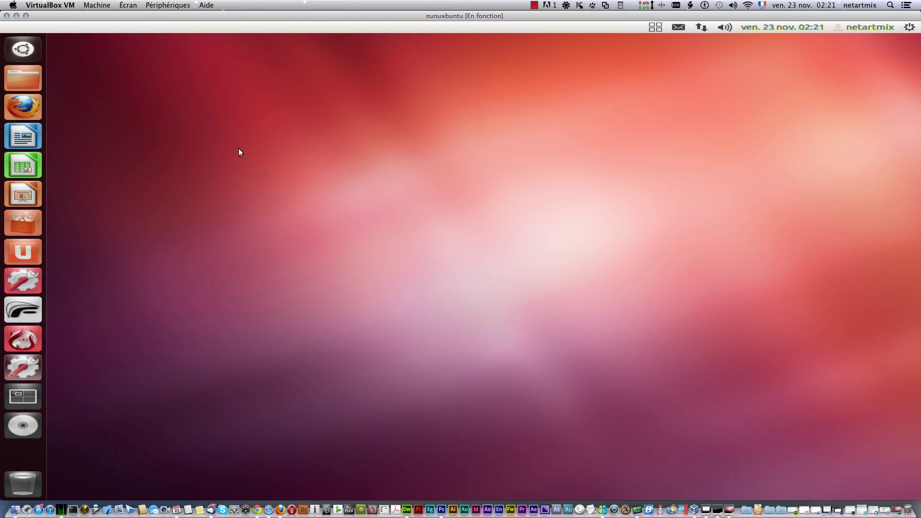
Step: Reopen System Settings from the gear system menu and close the window again
left_click(911, 28)
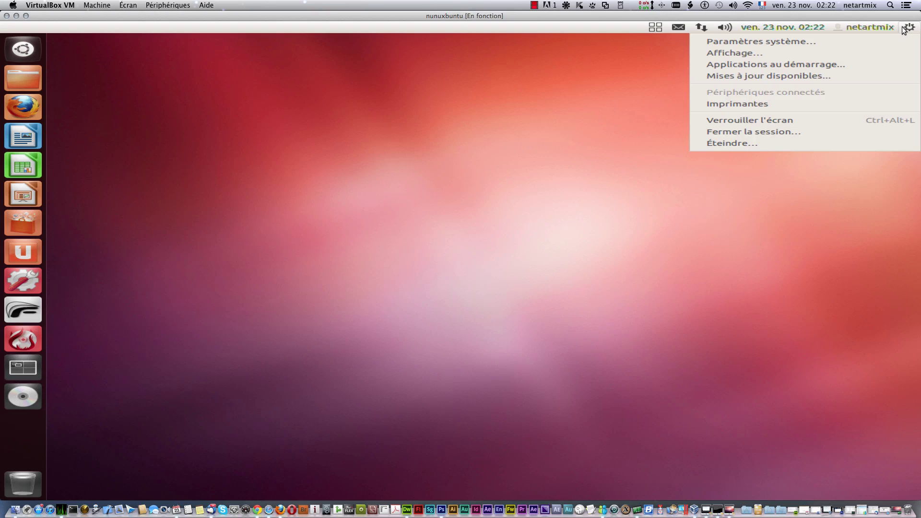
left_click(738, 42)
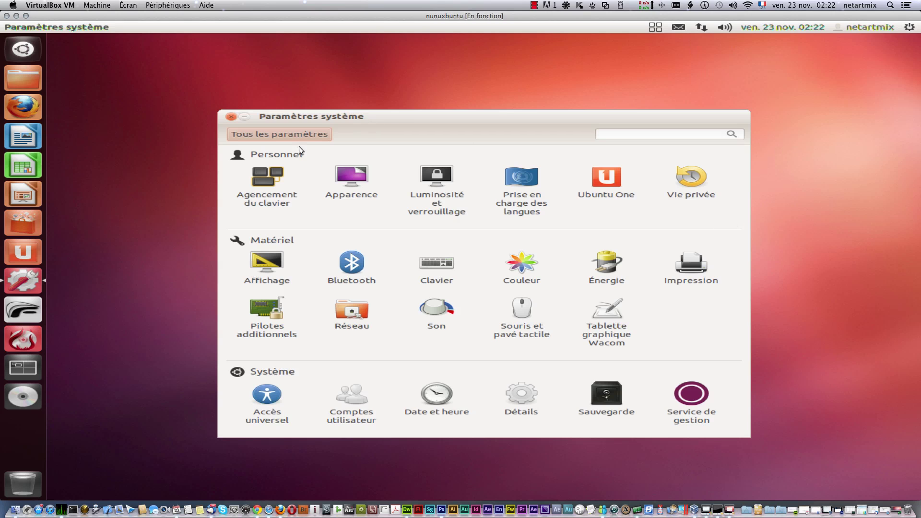
left_click(230, 117)
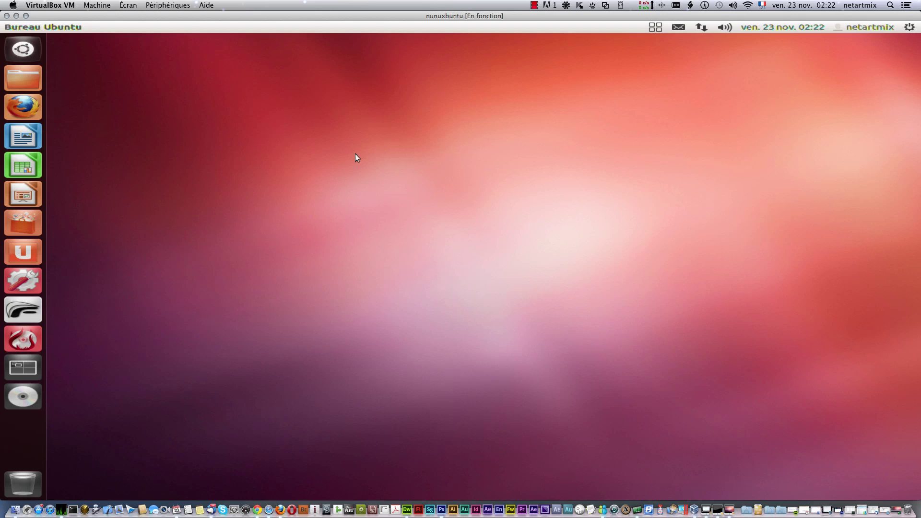
Step: Browse the Dash Applications lens, expanding 'Voir 82 résultats de plus' and scrolling the list
left_click(30, 50)
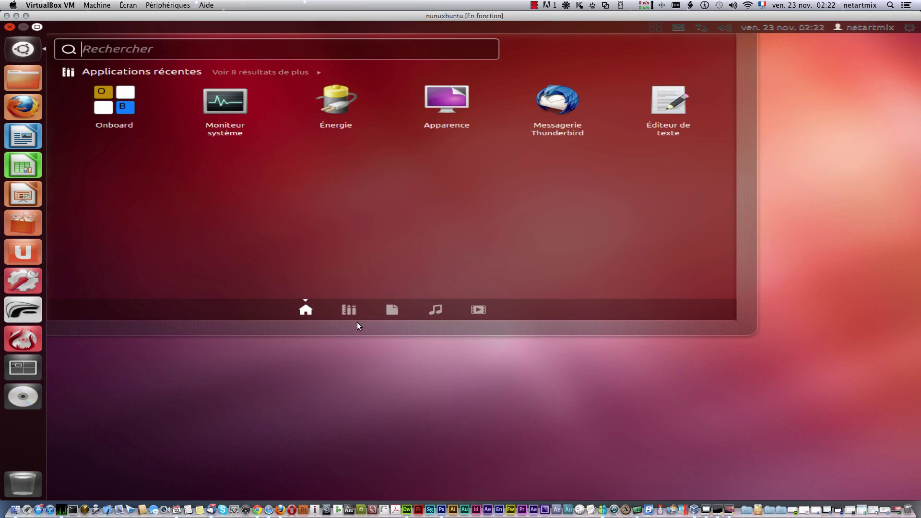
left_click(349, 309)
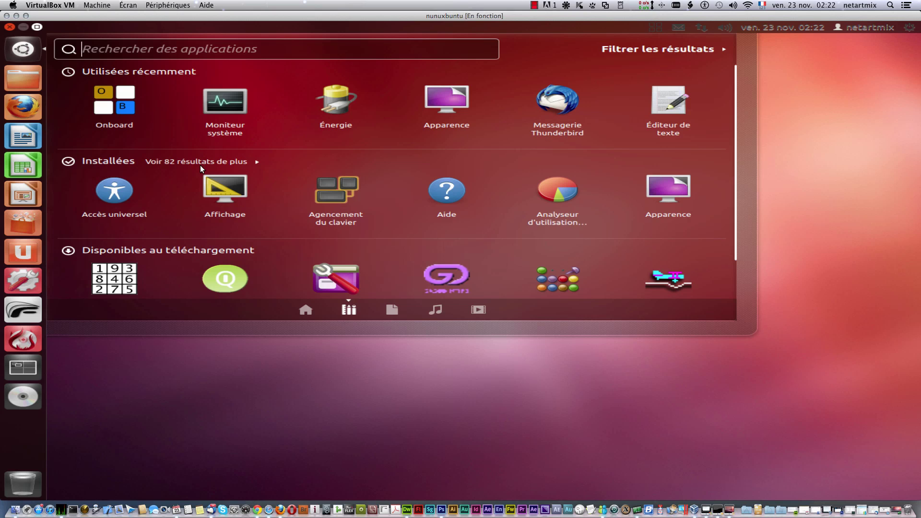
left_click(183, 160)
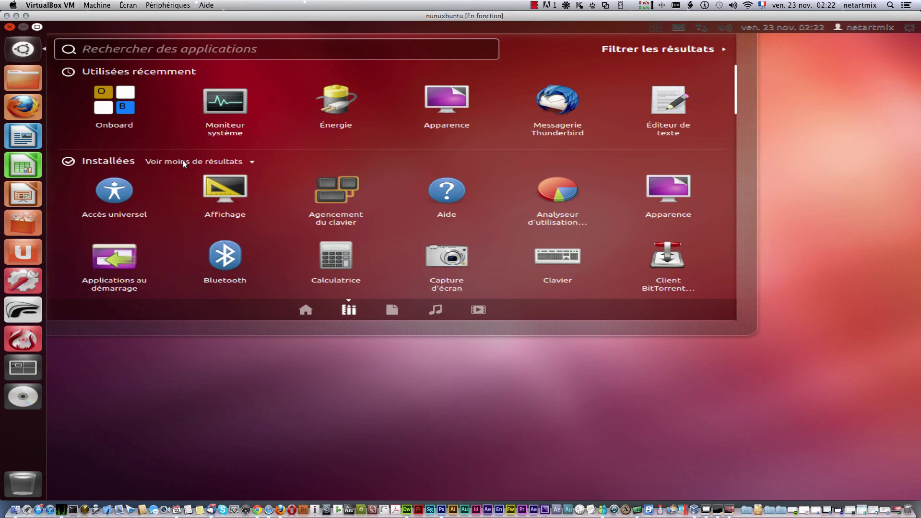
scroll(254, 200, "down", 1)
scroll(254, 200, "down", 7)
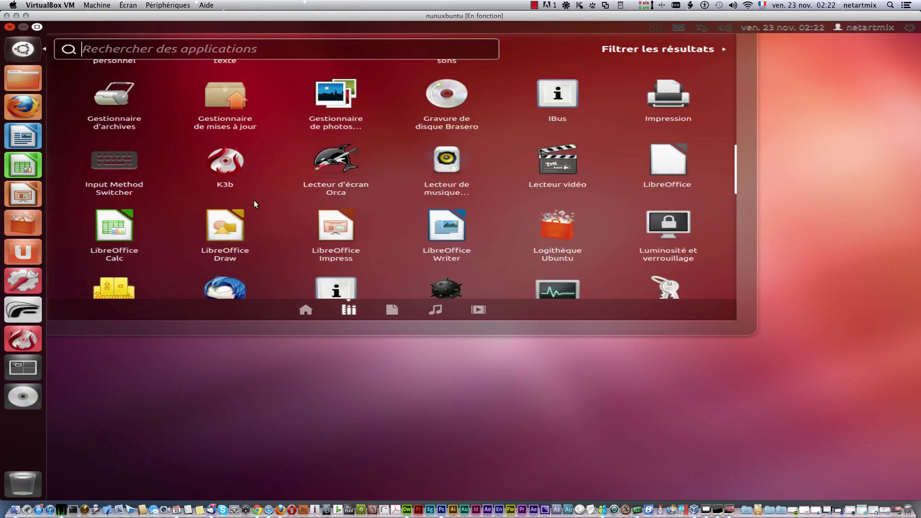
scroll(254, 201, "down", 7)
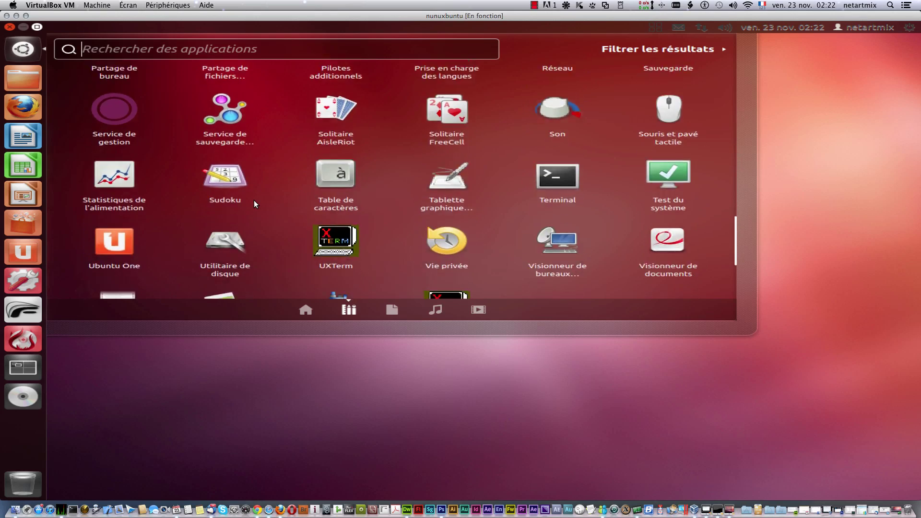
scroll(255, 200, "up", 7)
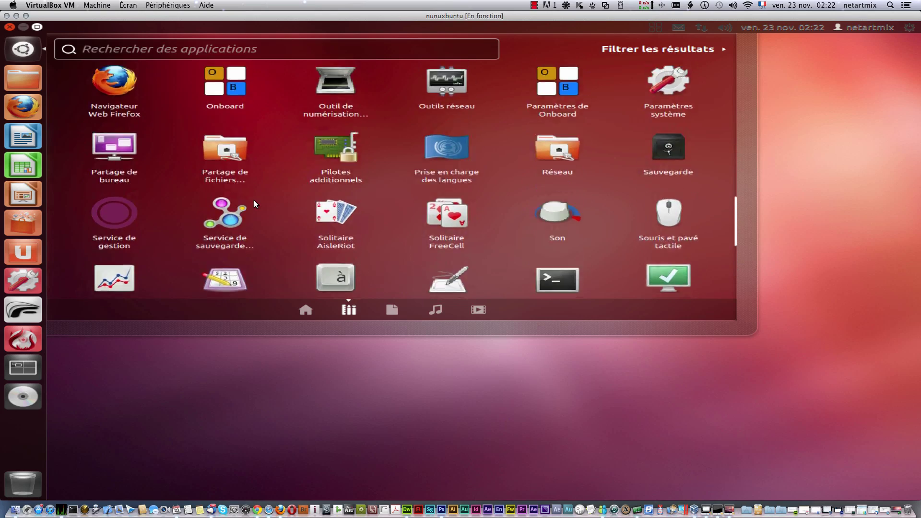
scroll(254, 200, "up", 5)
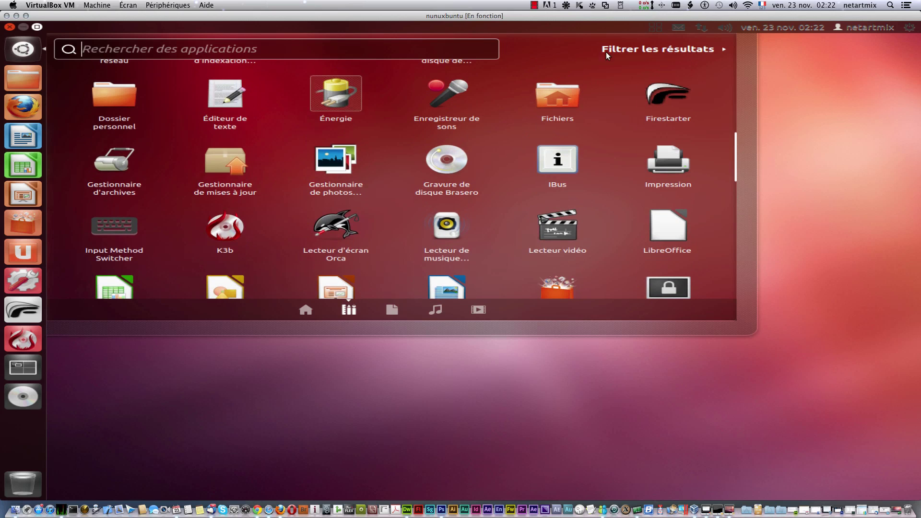
Step: Try the five-star rating filter, dismiss the Dash, and reopen it on the home view
left_click(647, 49)
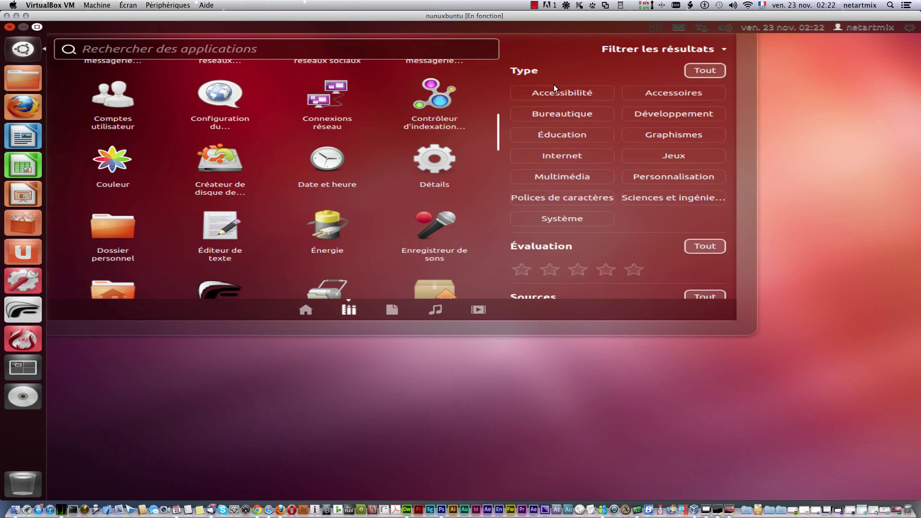
left_click(634, 270)
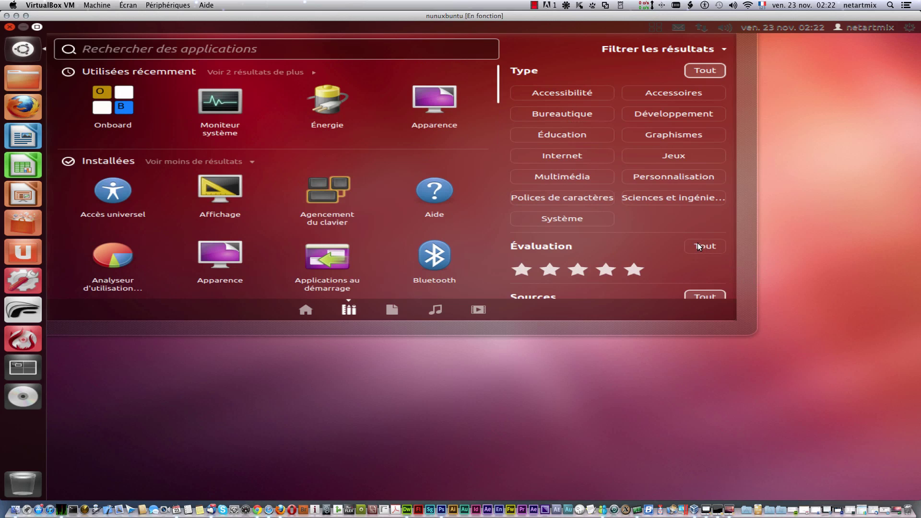
key("Escape")
left_click(17, 50)
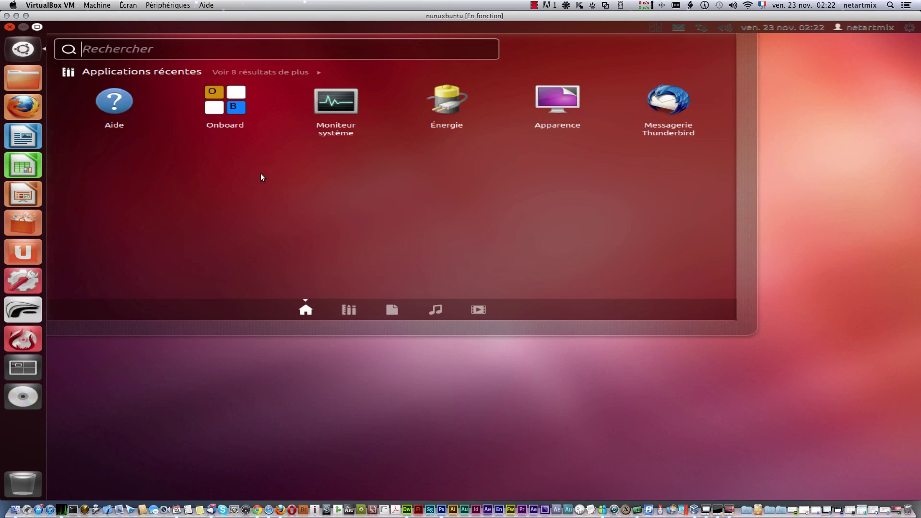
Step: Switch to the Files lens and toggle its 'Filtrer les résultats' panel
left_click(392, 309)
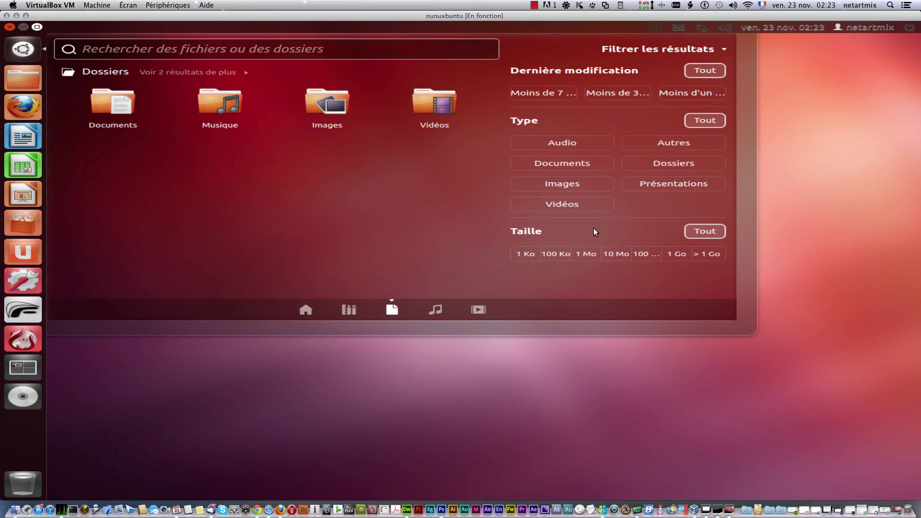
left_click(720, 47)
left_click(719, 50)
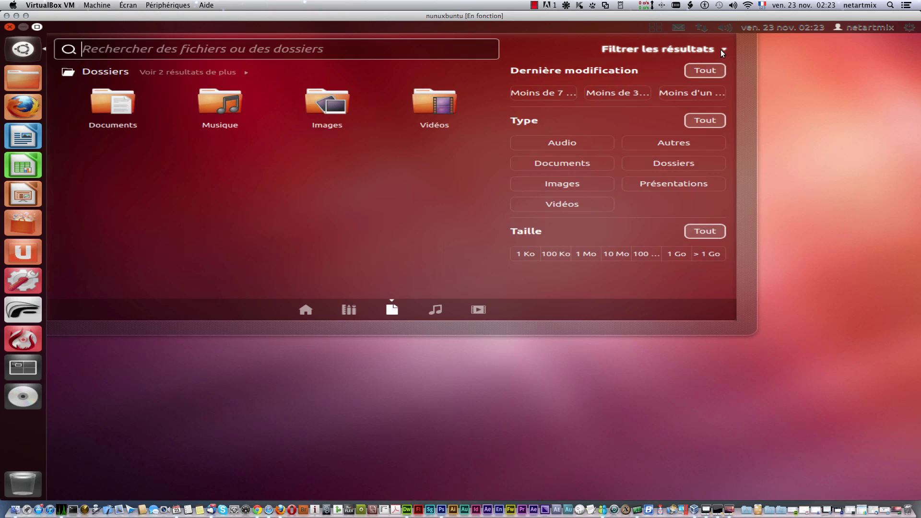
left_click(721, 49)
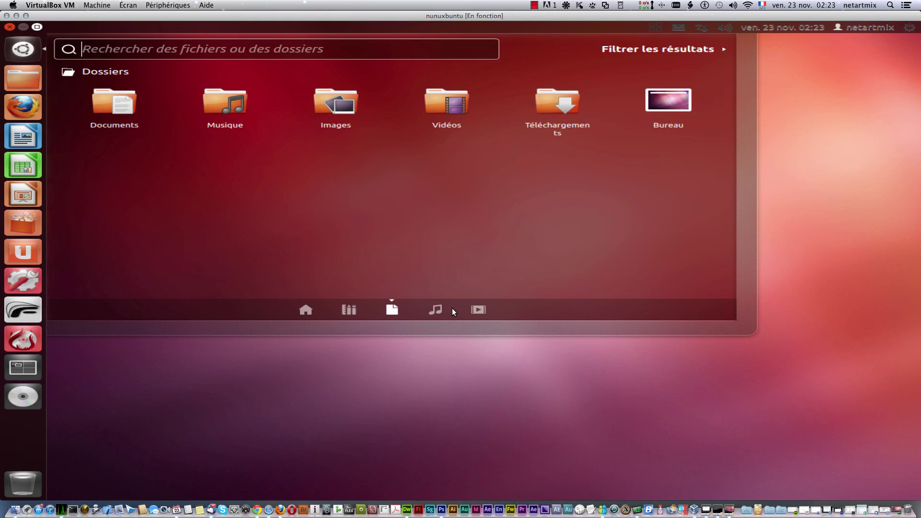
Step: Show the Music lens decade and genre filters, then switch to the Videos lens
left_click(436, 309)
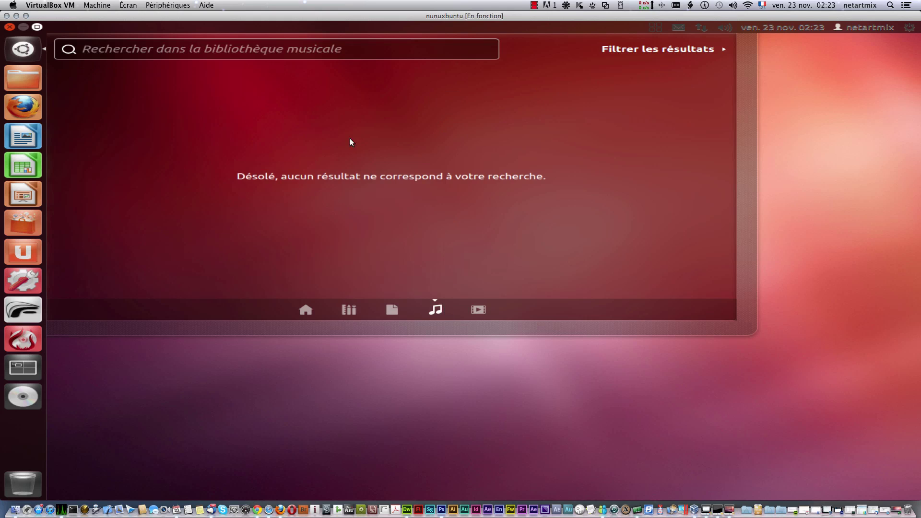
left_click(714, 50)
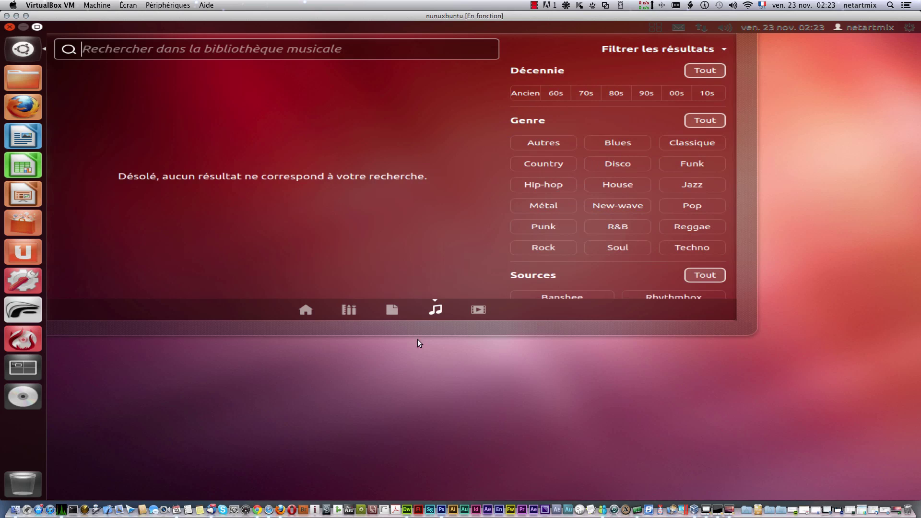
left_click(479, 309)
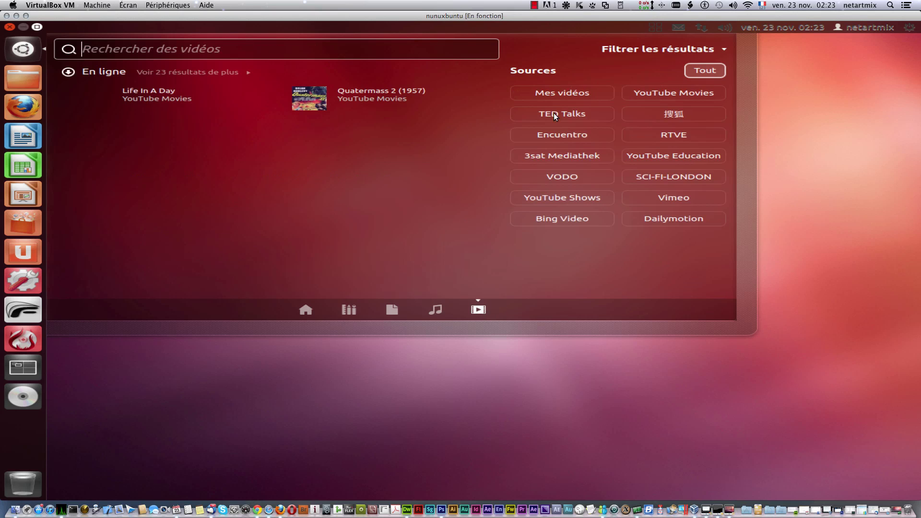
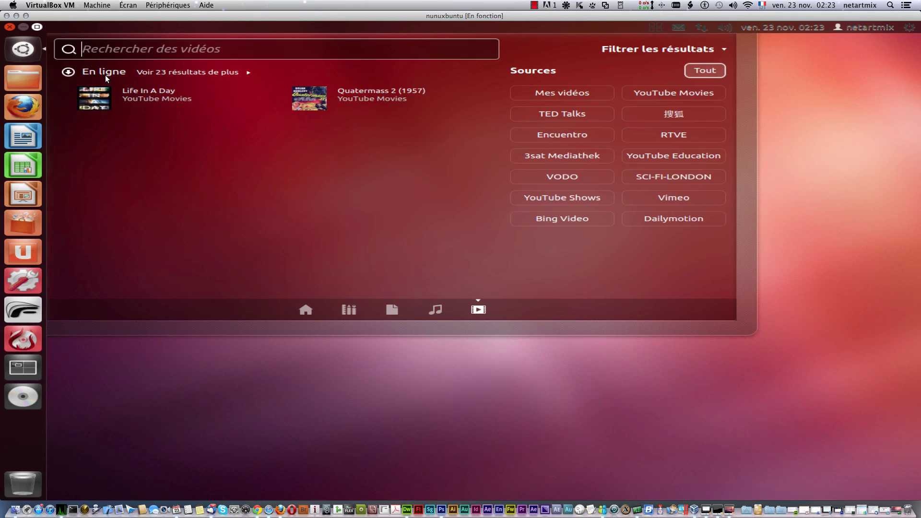
Step: Expand the online video results, play Life In A Day on YouTube, then close Firefox
left_click(166, 72)
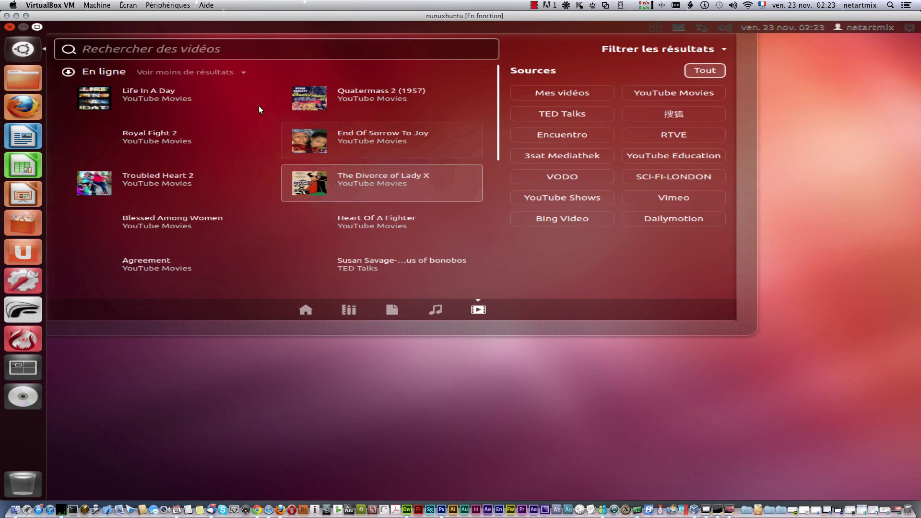
scroll(281, 220, "down", 8)
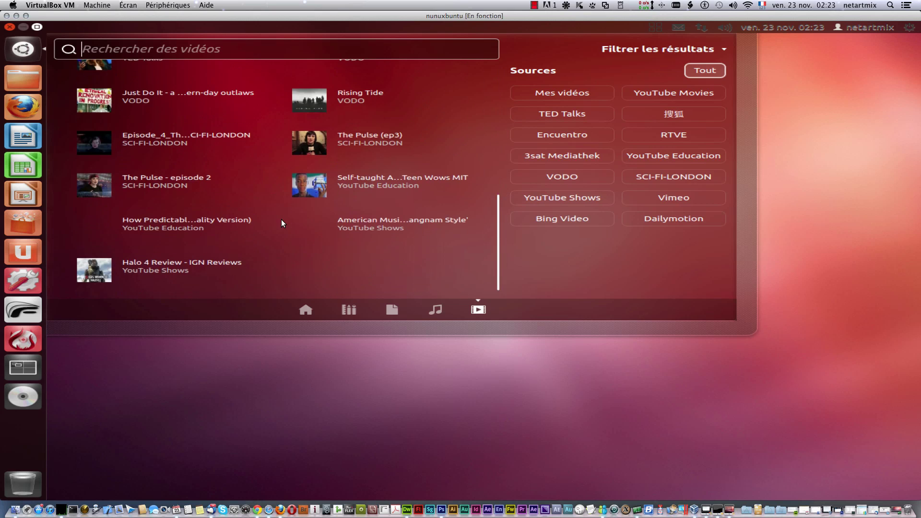
scroll(281, 220, "down", 1)
scroll(282, 220, "up", 9)
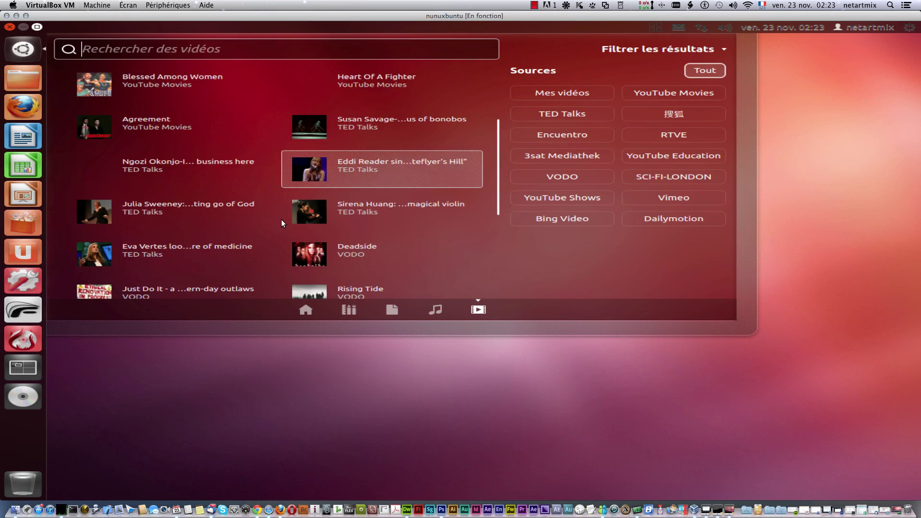
left_click(169, 93)
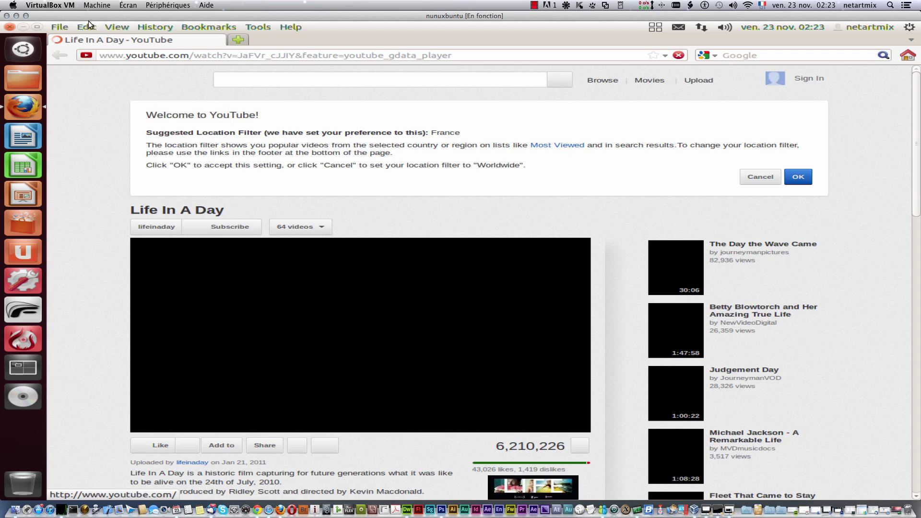
left_click(9, 26)
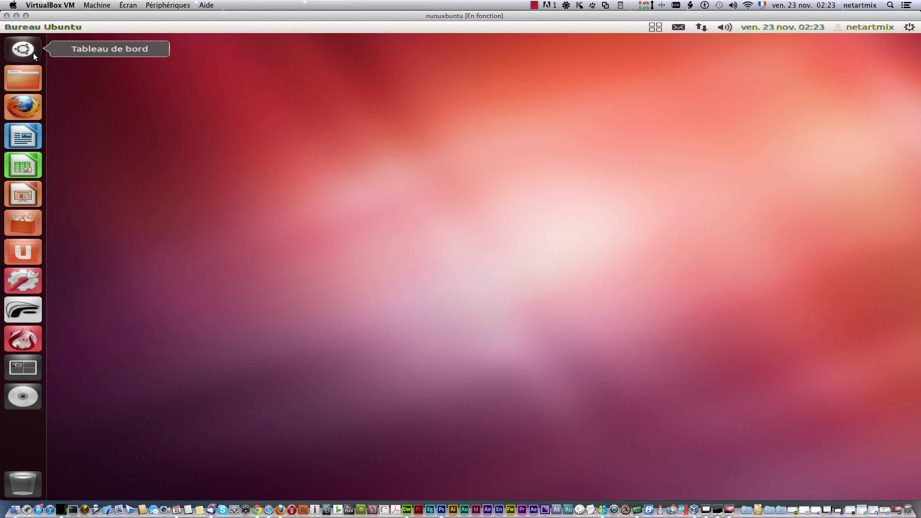
Step: Open the Dossier personnel window from the launcher and centre it on screen
left_click(28, 73)
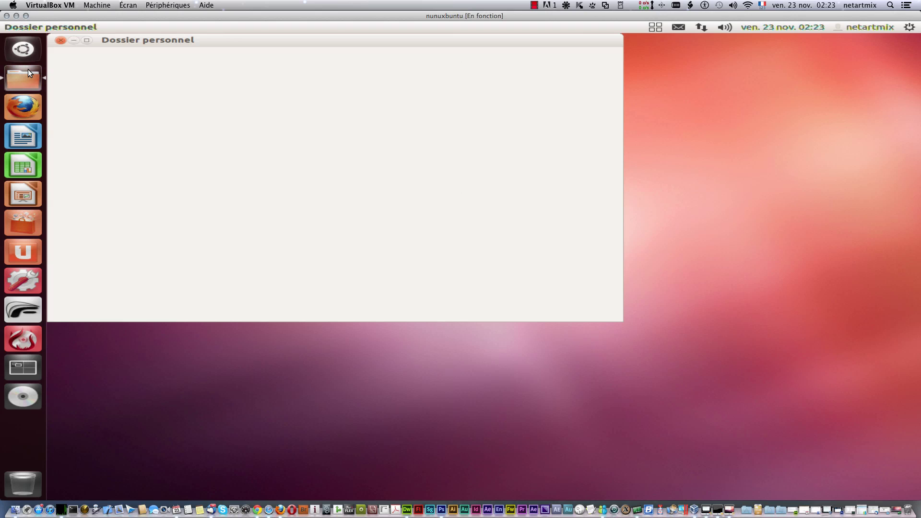
left_click_drag(251, 43, 364, 116)
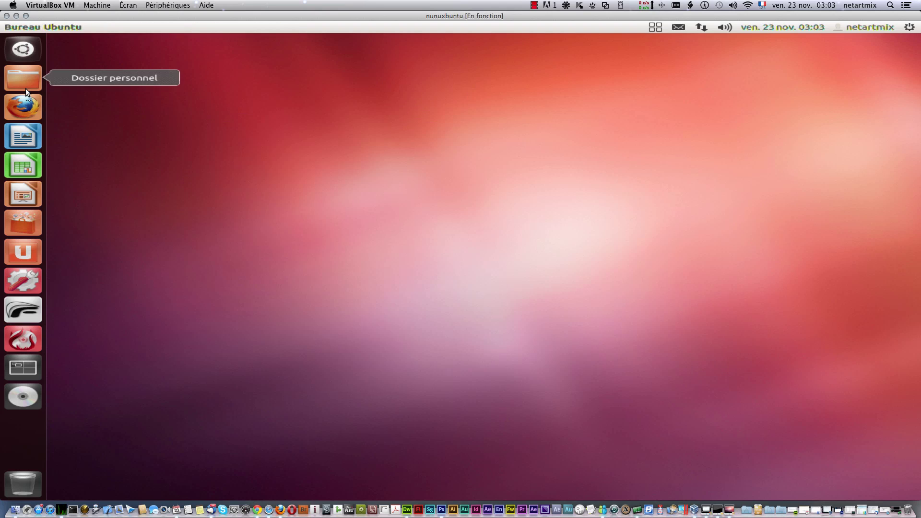
left_click(23, 78)
left_click_drag(155, 35, 320, 129)
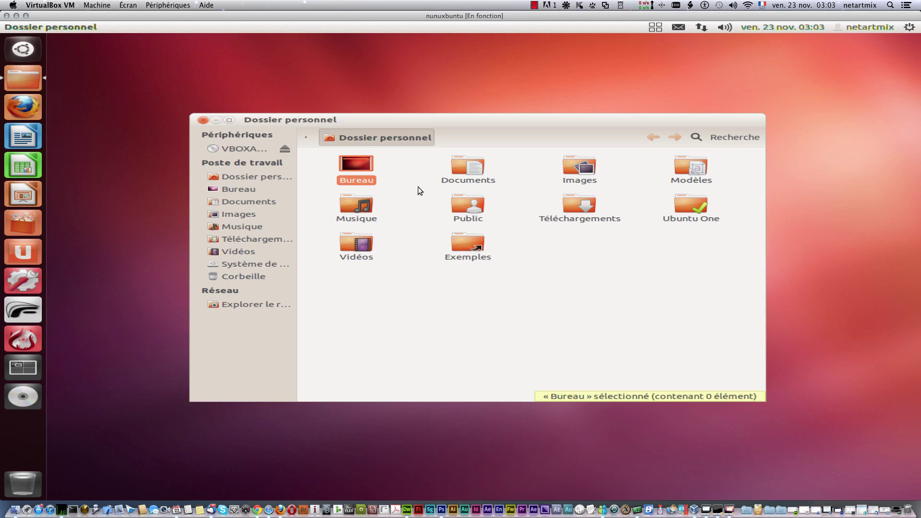
Step: Select each folder in turn: Documents, Images, Modèles, Musique, Public, Téléchargements, Vidéos, Exemples
left_click(460, 165)
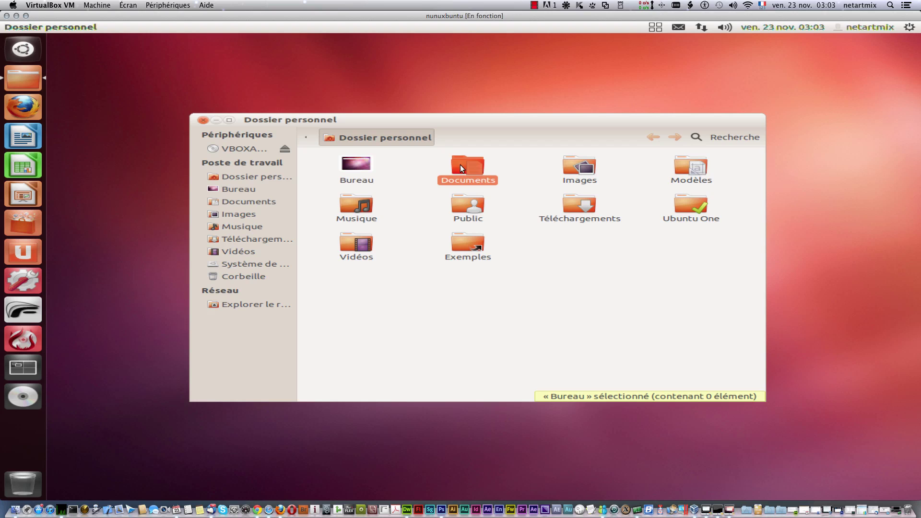
left_click(579, 166)
left_click(679, 169)
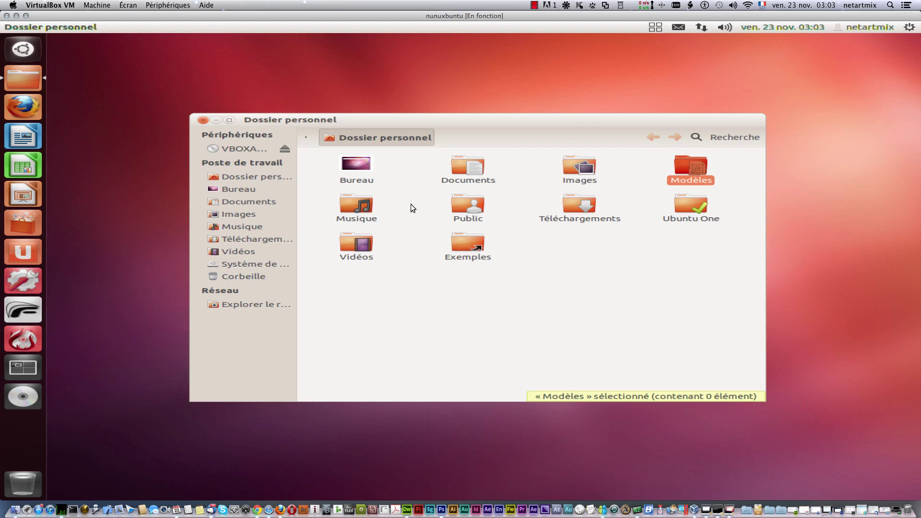
left_click(356, 205)
left_click(468, 205)
left_click(575, 204)
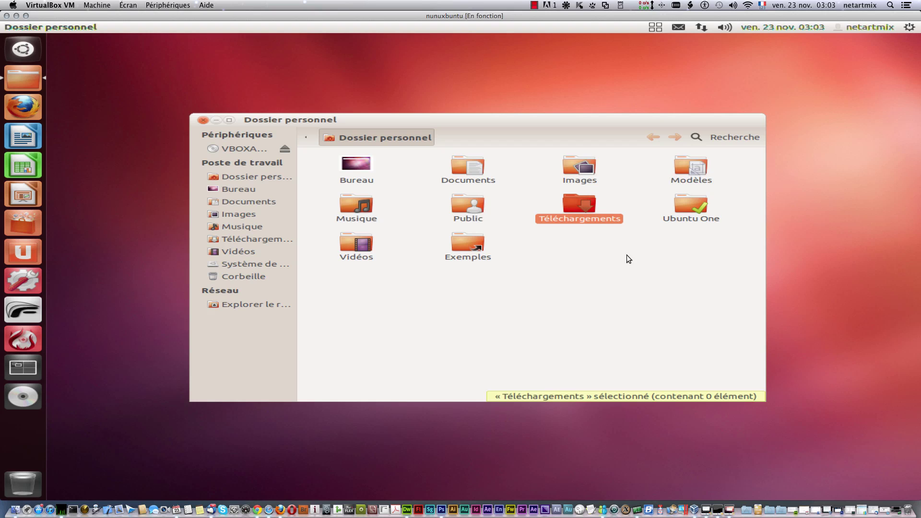
left_click(480, 207)
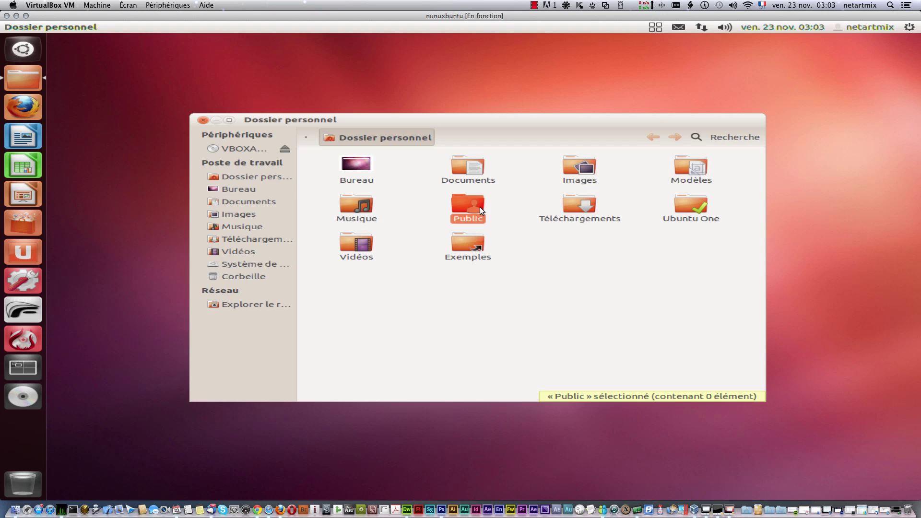
left_click(583, 206)
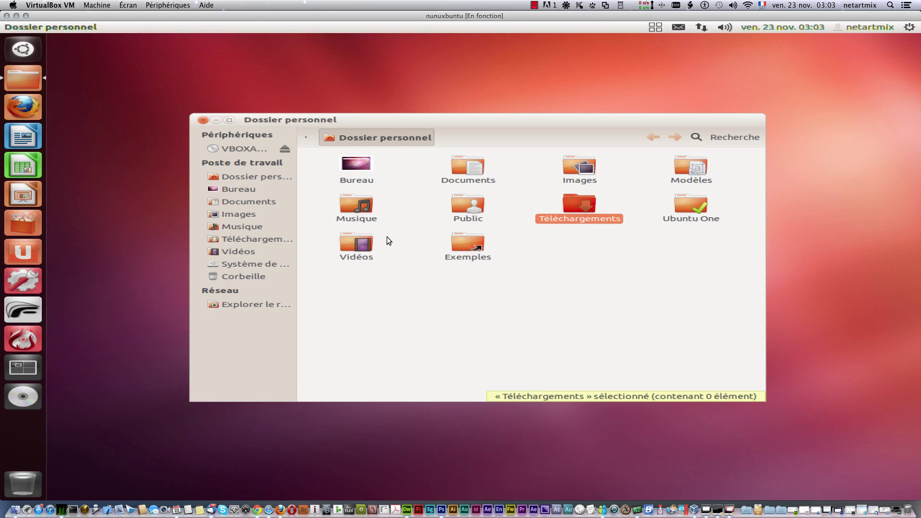
left_click(359, 241)
left_click(477, 239)
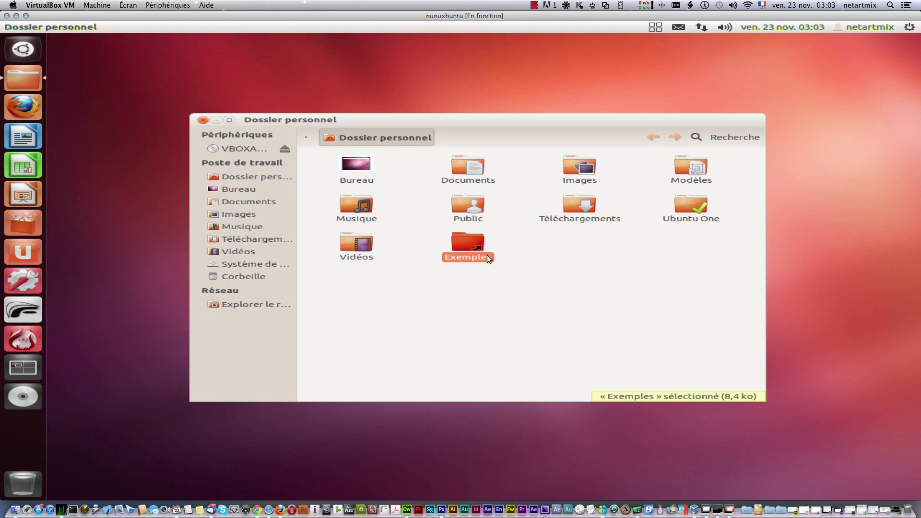
left_click(428, 287)
Step: Create a new folder named dfsdfsdfsdf on the desktop
right_click(88, 87)
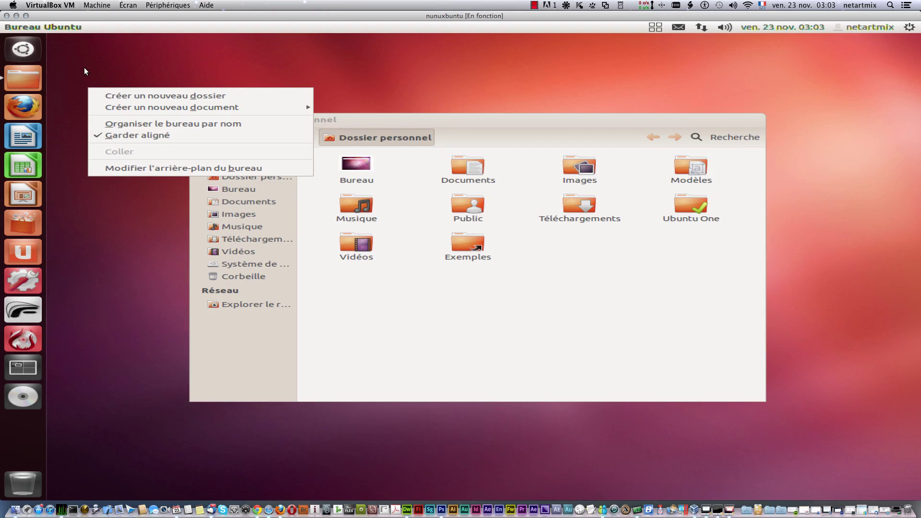
left_click(108, 64)
right_click(107, 64)
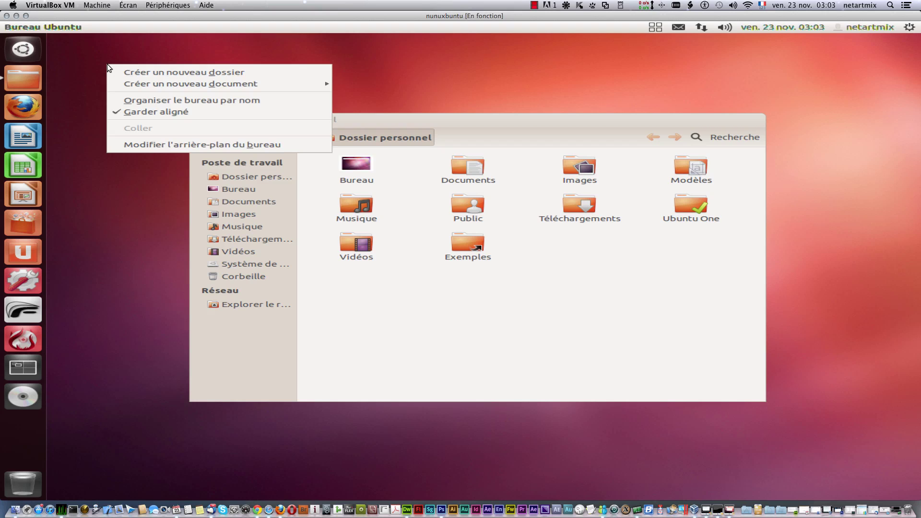
mouse_move(131, 83)
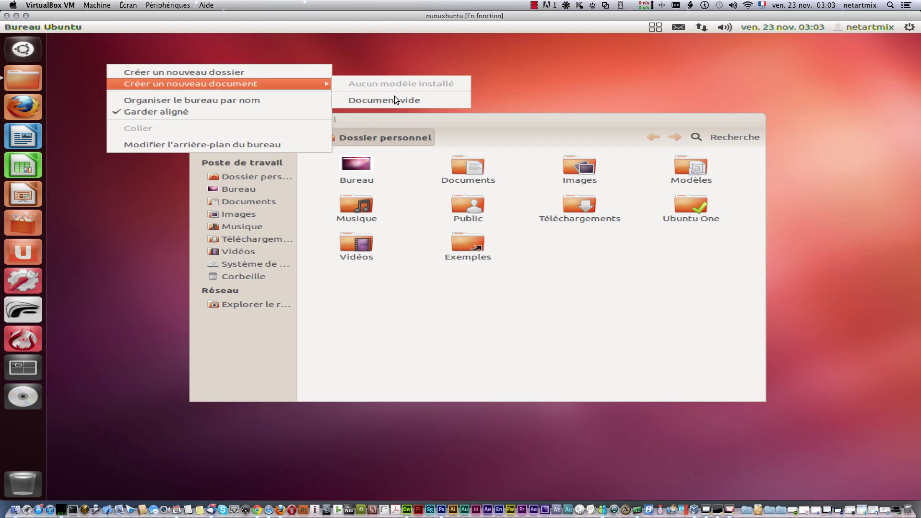
left_click(244, 76)
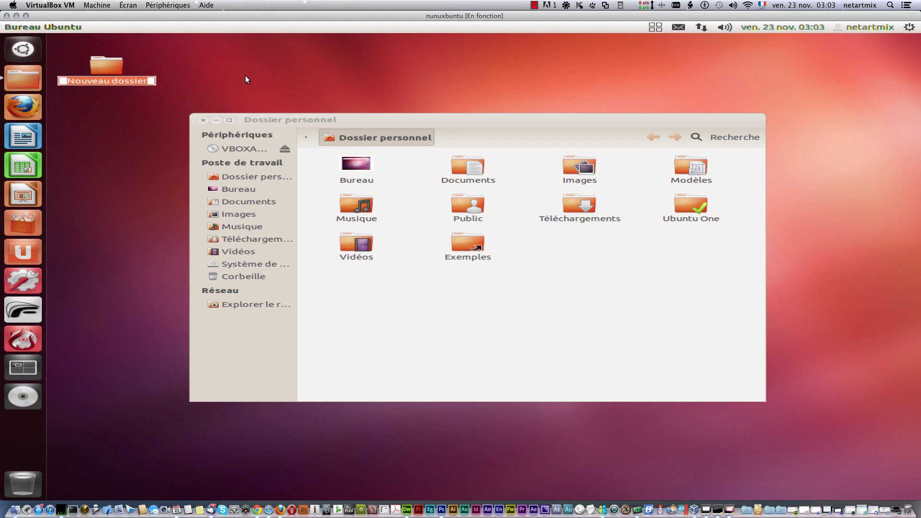
type("dfsdfsdfsdf")
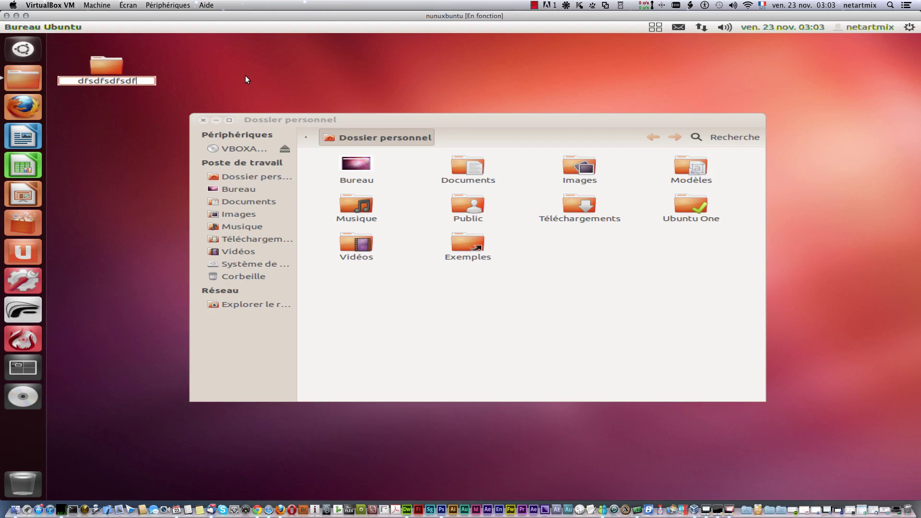
key("Return")
Step: Create an empty document named bbdfggdfgd on the desktop, then open the Bureau folder
right_click(231, 68)
mouse_move(264, 87)
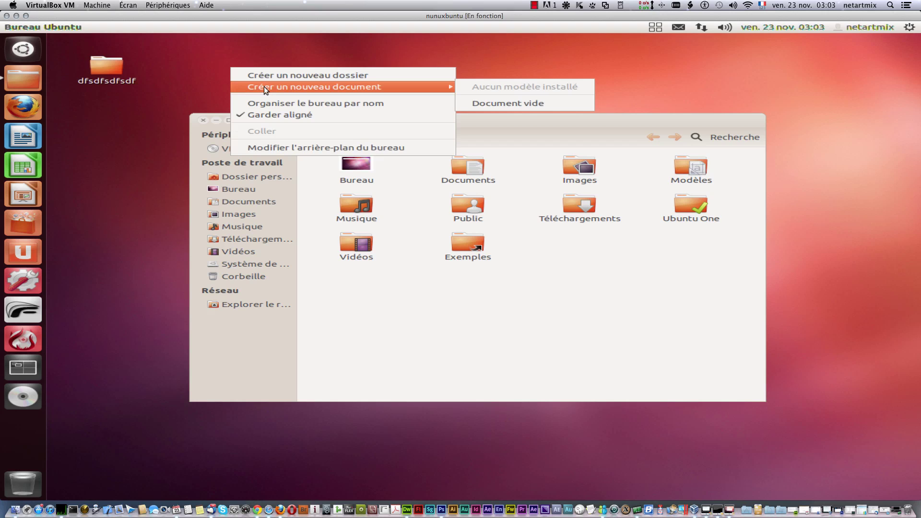
left_click(194, 67)
right_click(194, 62)
mouse_move(415, 81)
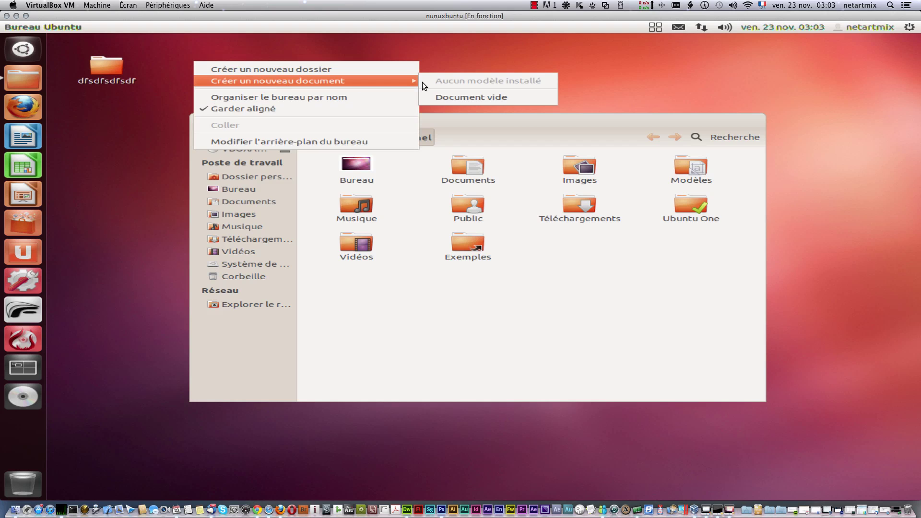
left_click(460, 98)
type("bbdfggdfgd")
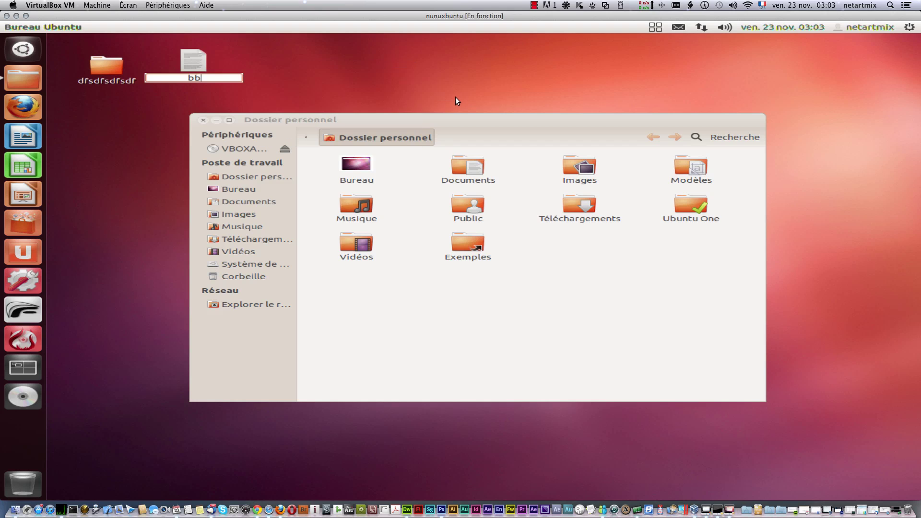
key("Return")
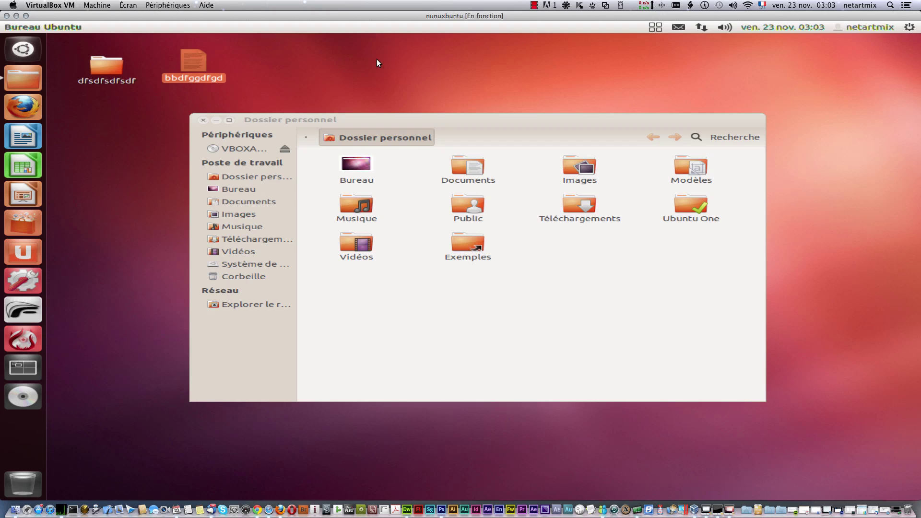
left_click(348, 162)
double_click(347, 161)
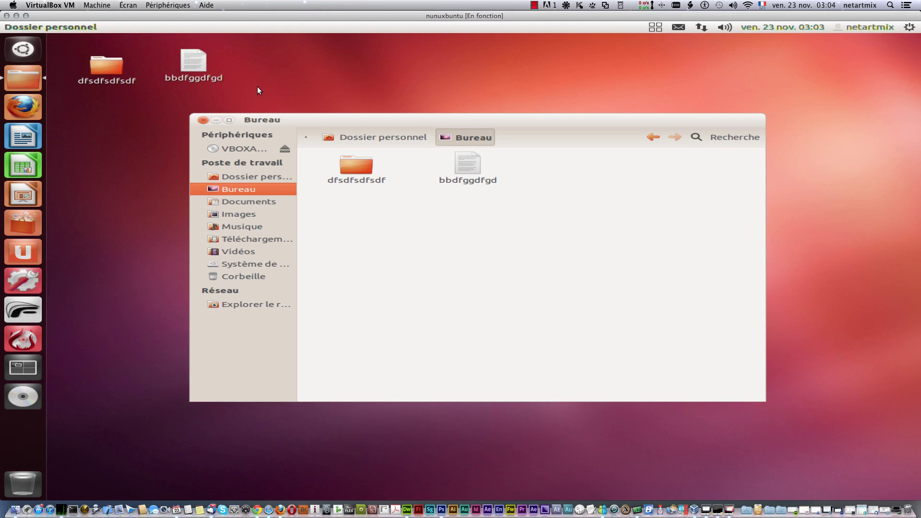
Step: Return to the home folder and create a new folder named cccccc
left_click(350, 139)
left_click(408, 329)
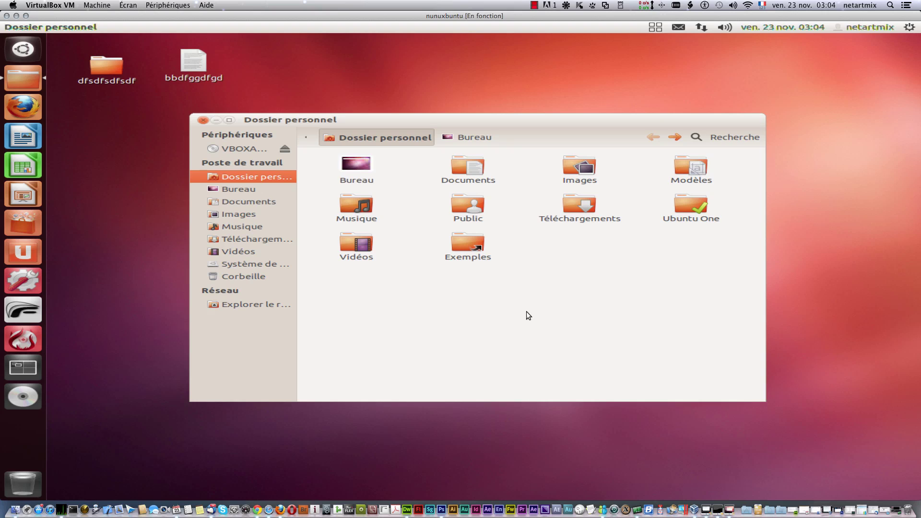
right_click(526, 312)
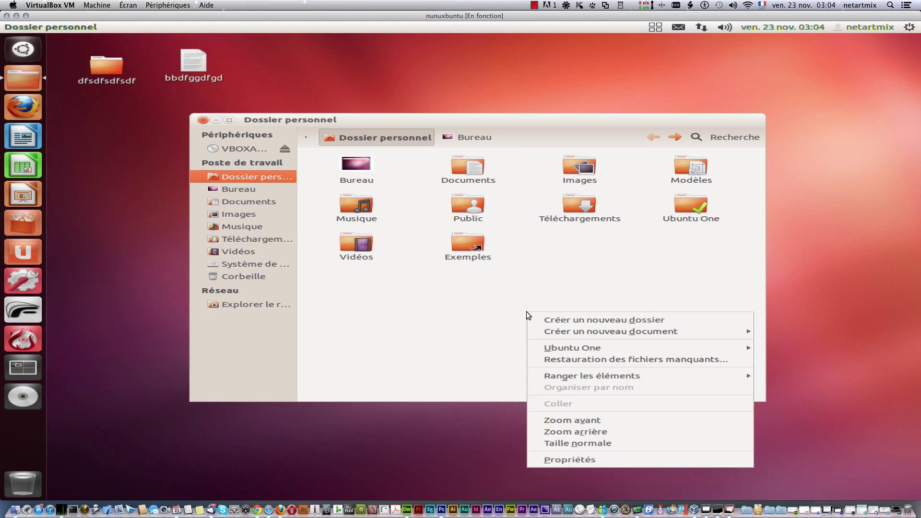
left_click(564, 321)
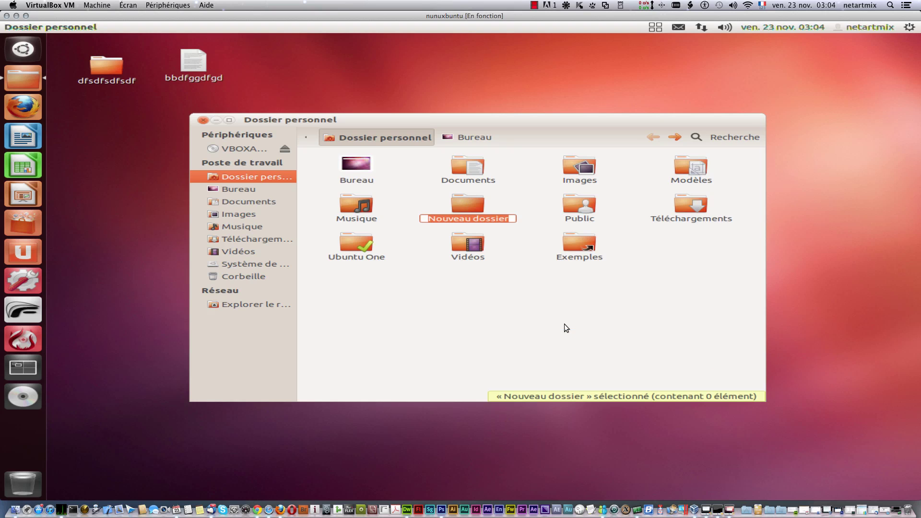
type("cccccc")
key("Return")
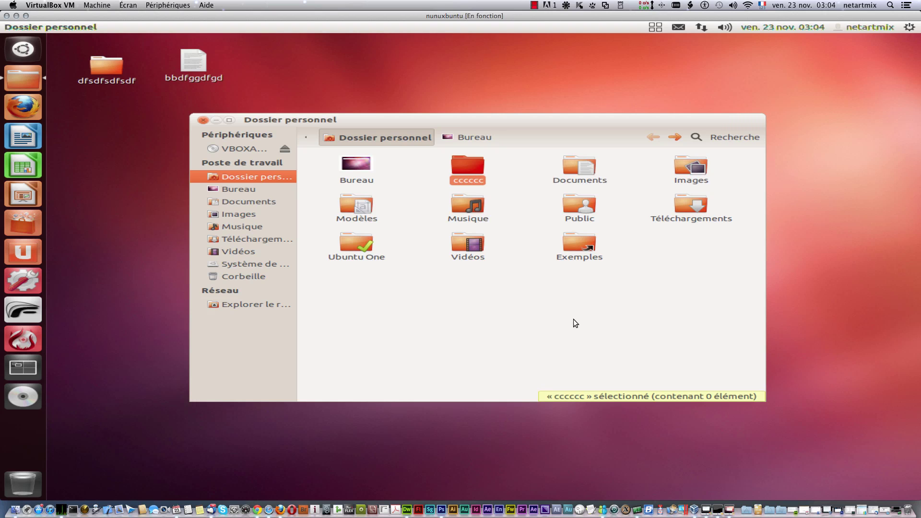
left_click(538, 333)
Step: Create an empty document named cccccccc in the home folder
right_click(513, 314)
mouse_move(560, 335)
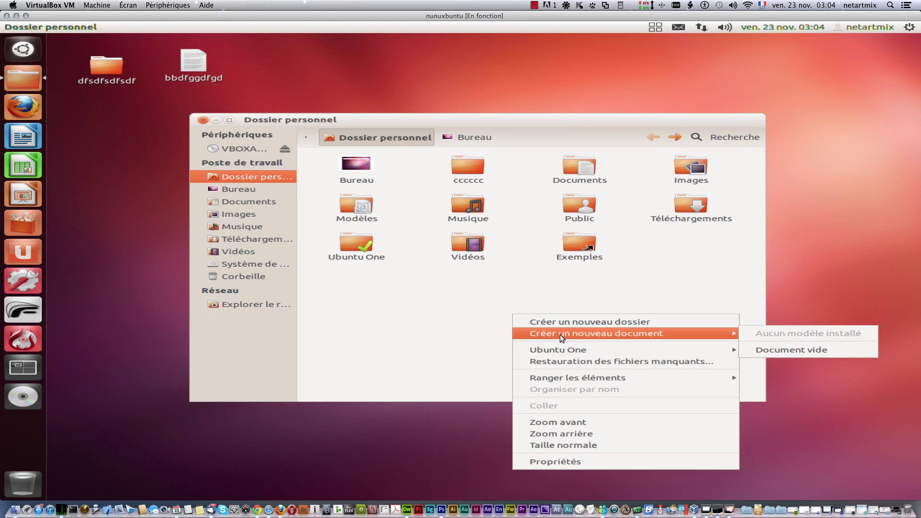
left_click(467, 318)
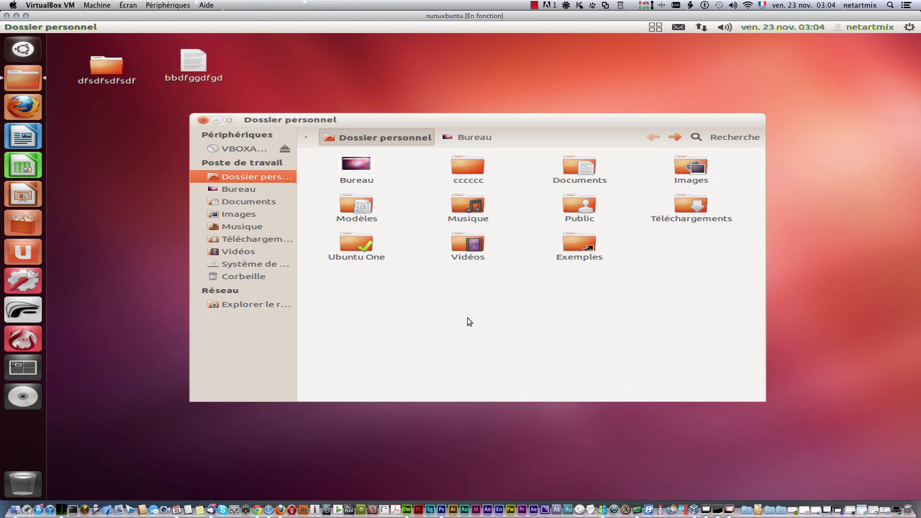
right_click(468, 317)
mouse_move(555, 341)
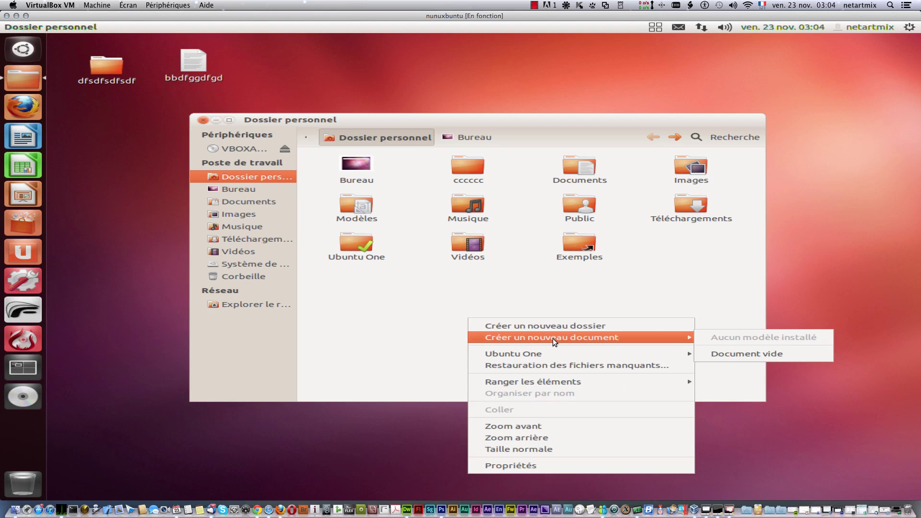
left_click(753, 352)
type("cccccccc")
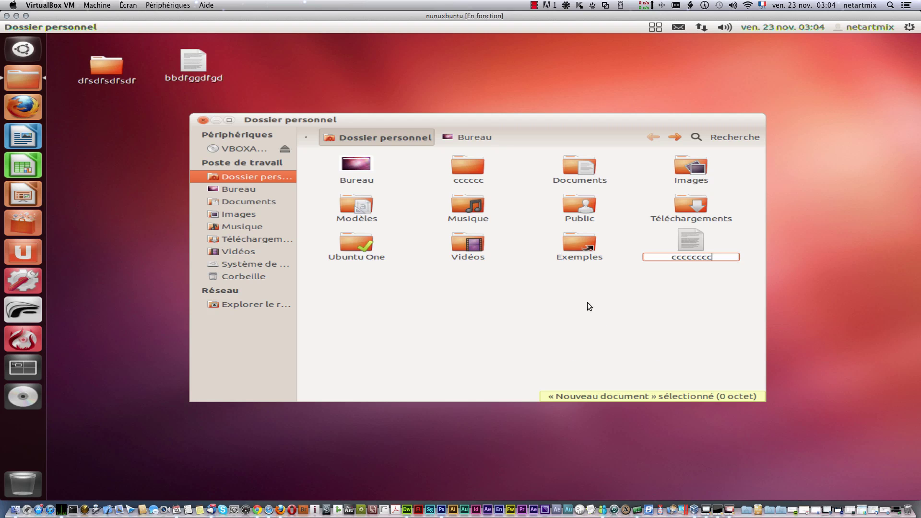
left_click(585, 302)
right_click(466, 308)
mouse_move(539, 346)
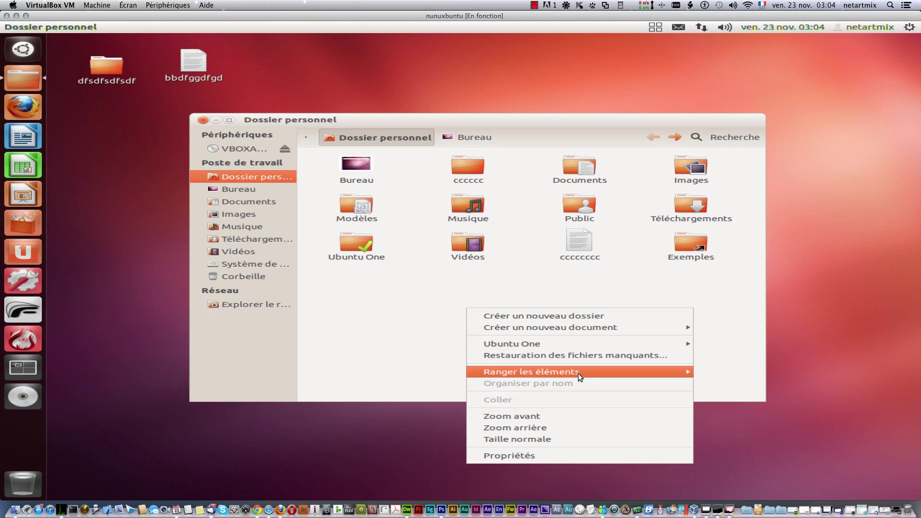
Step: Sort the home folder's items by size, then back by name
mouse_move(678, 369)
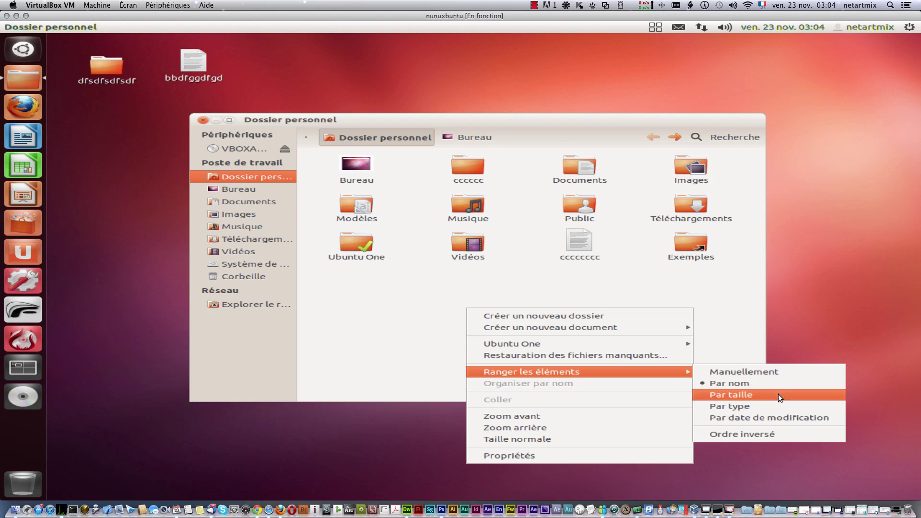
left_click(768, 382)
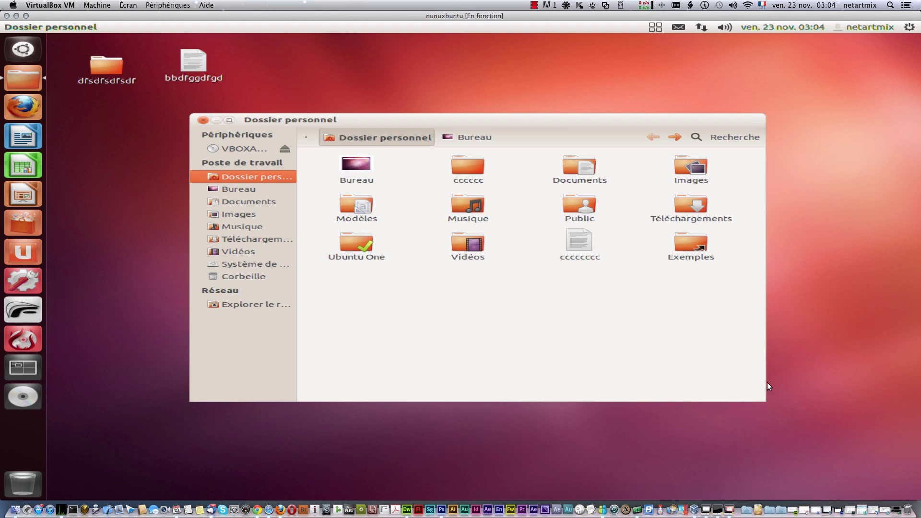
right_click(575, 301)
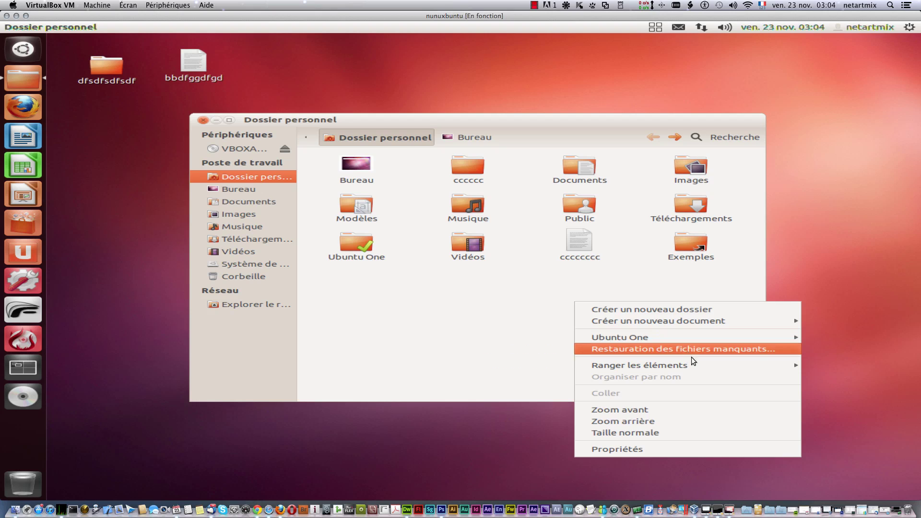
mouse_move(703, 365)
left_click(448, 387)
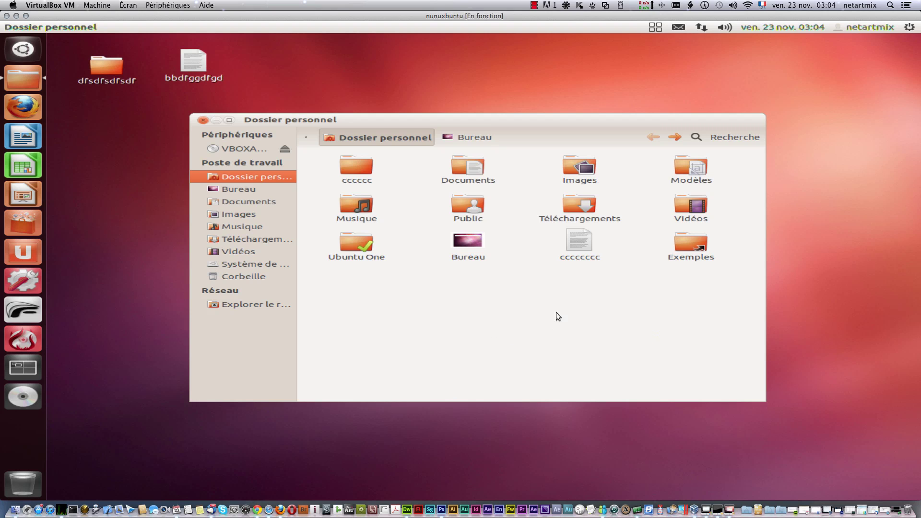
right_click(489, 317)
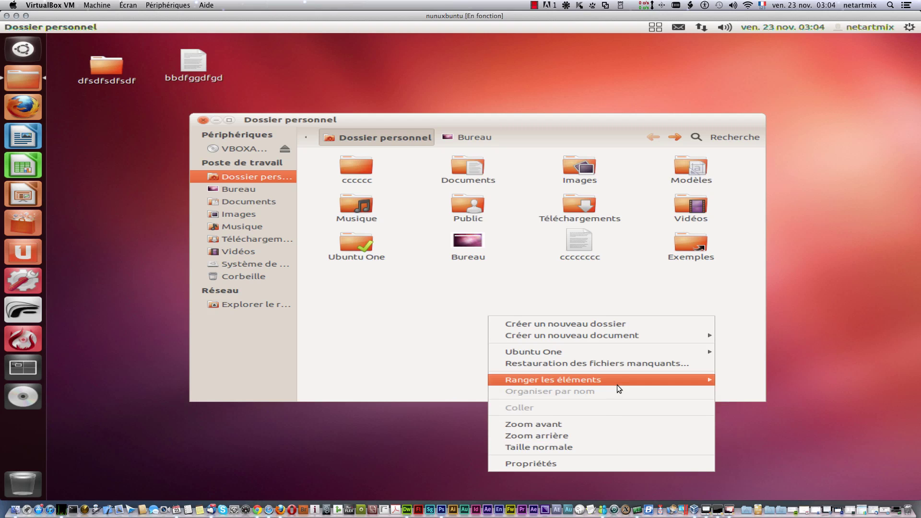
mouse_move(712, 379)
left_click(734, 391)
Step: Zoom in on the home folder icons so each shows its item count
right_click(541, 317)
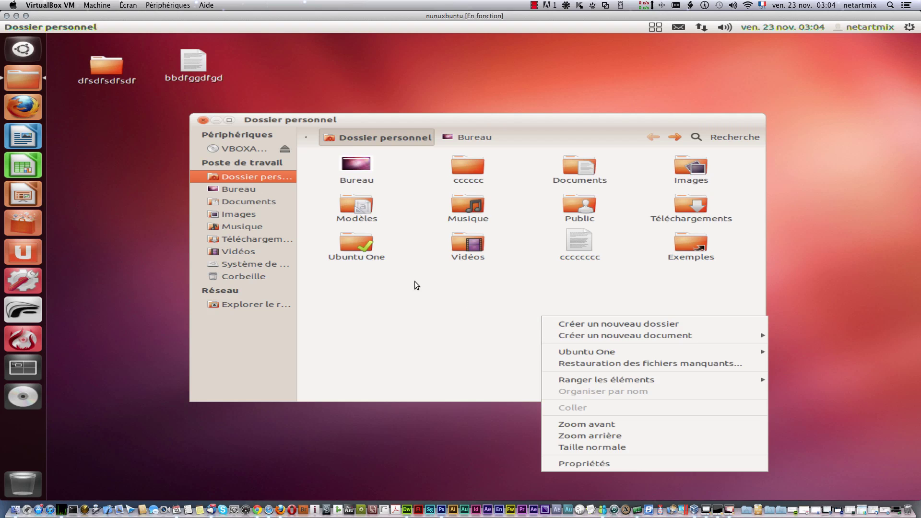
left_click(436, 331)
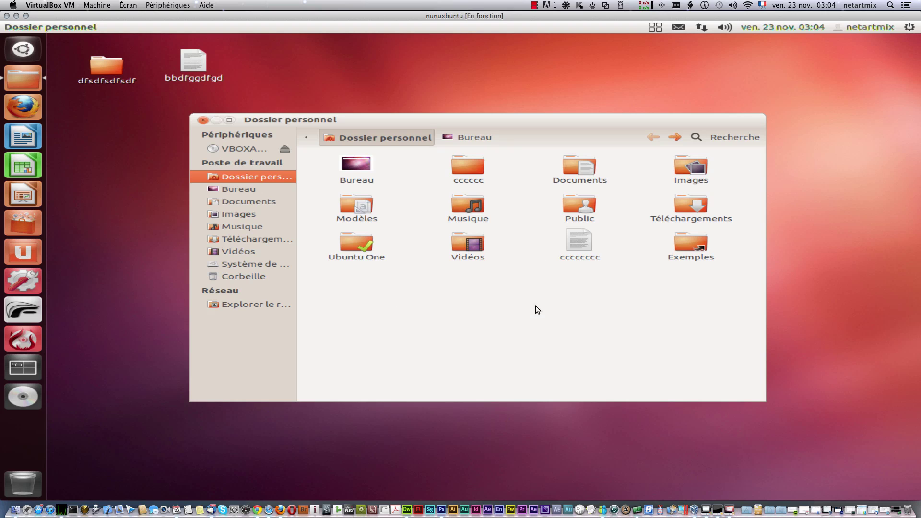
right_click(532, 328)
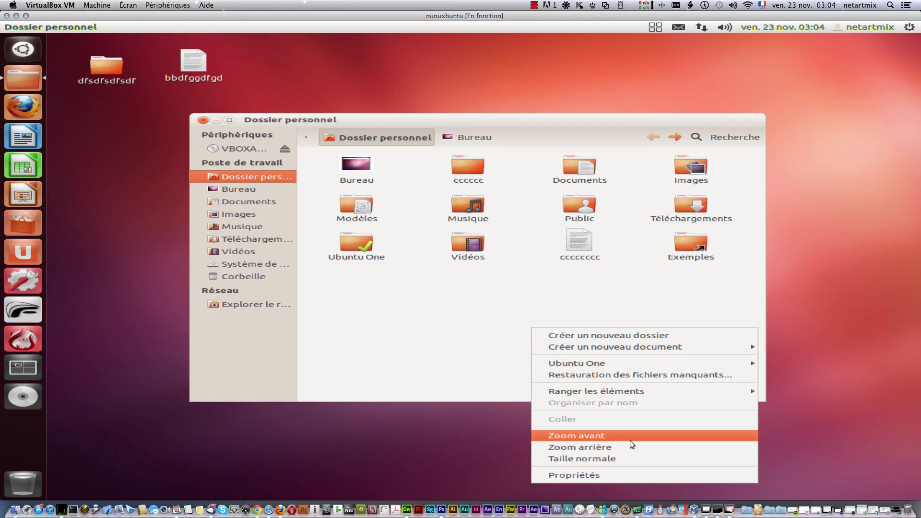
left_click(397, 307)
right_click(398, 306)
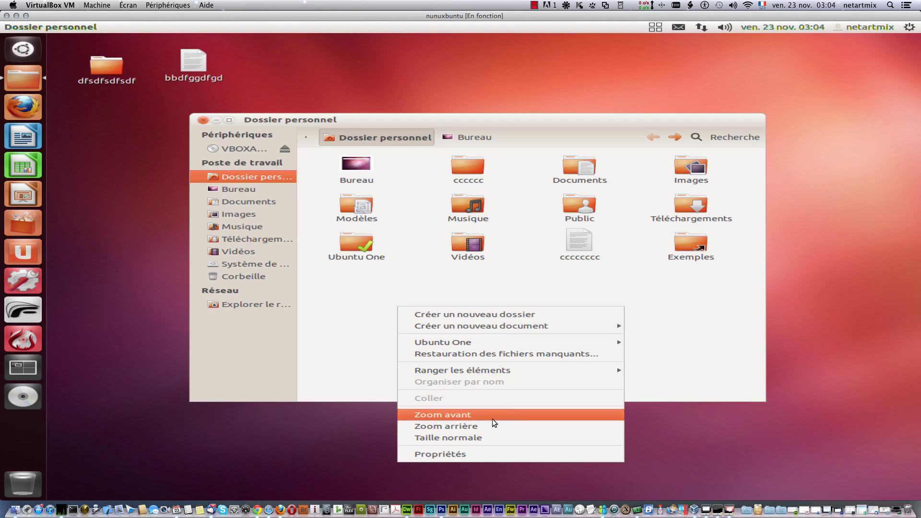
left_click(462, 413)
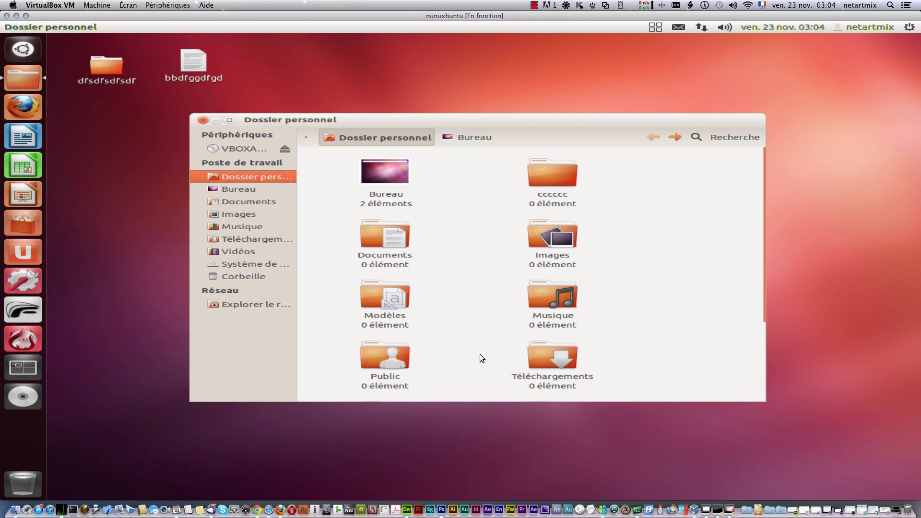
Step: Use Zoom arrière to shrink the home folder icons back to the compact layout
right_click(661, 315)
left_click(714, 437)
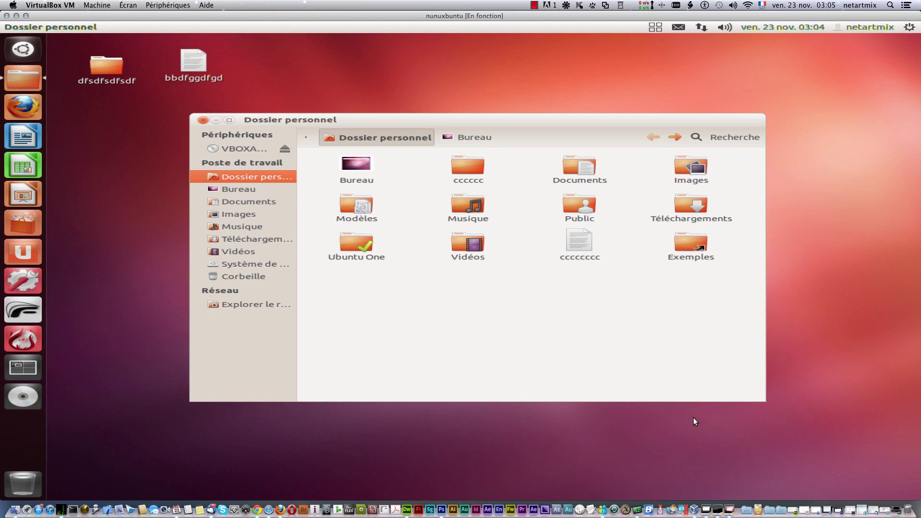
right_click(405, 337)
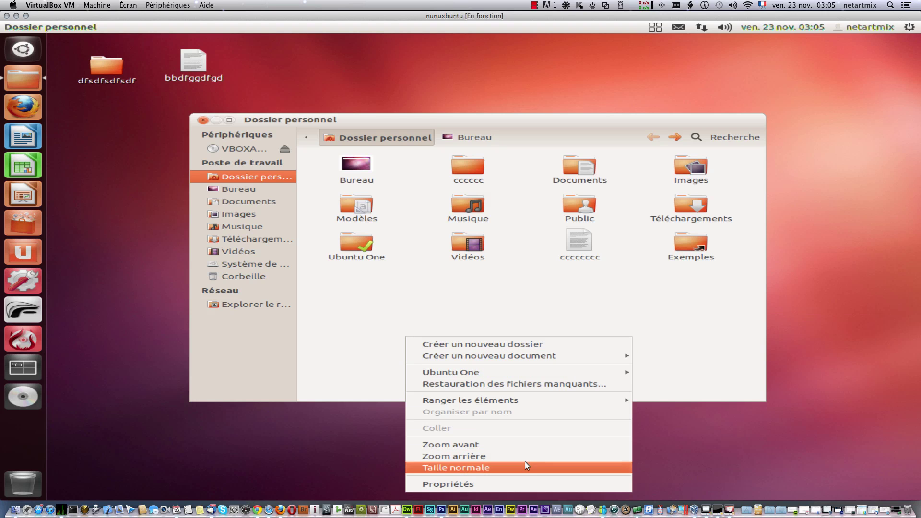
left_click(458, 298)
right_click(459, 324)
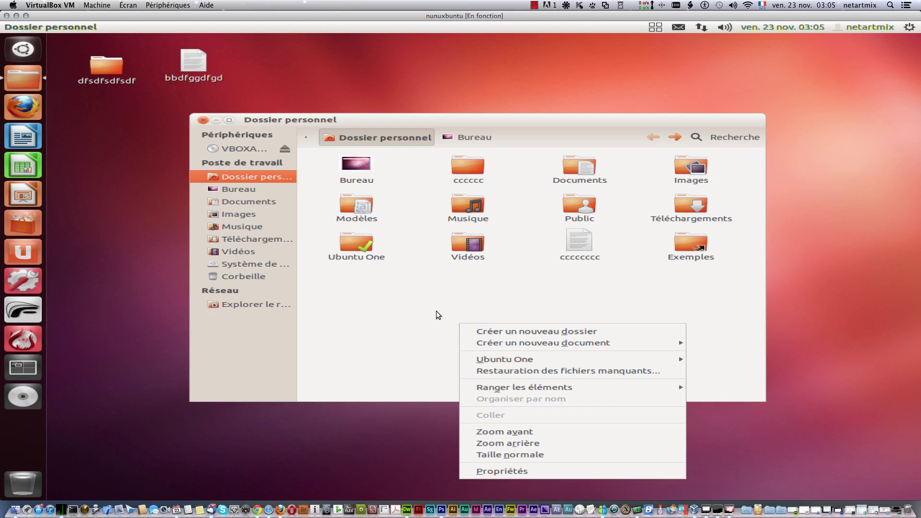
left_click(414, 313)
right_click(414, 312)
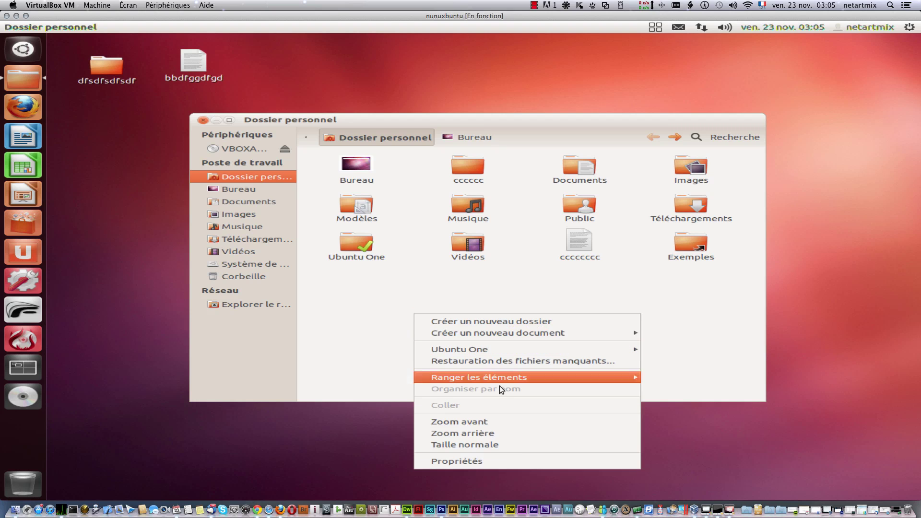
left_click(548, 461)
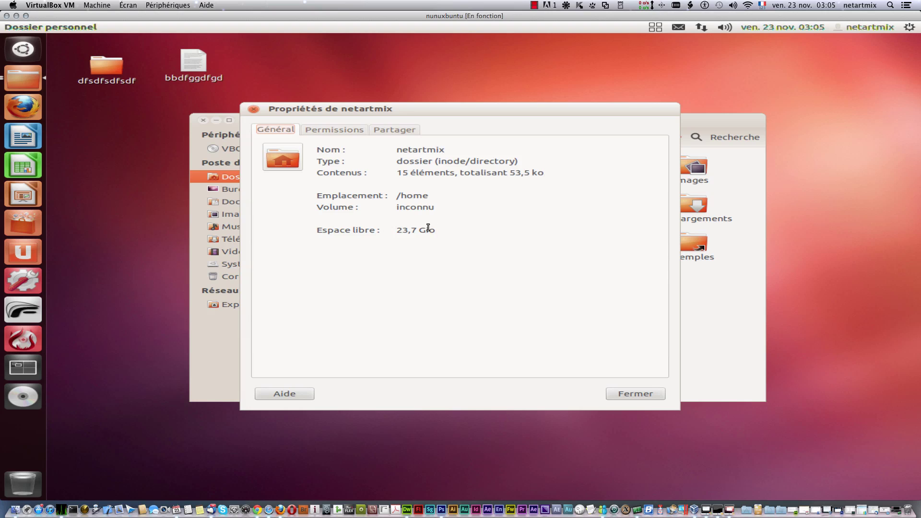
left_click_drag(399, 229, 446, 236)
left_click_drag(430, 198, 395, 197)
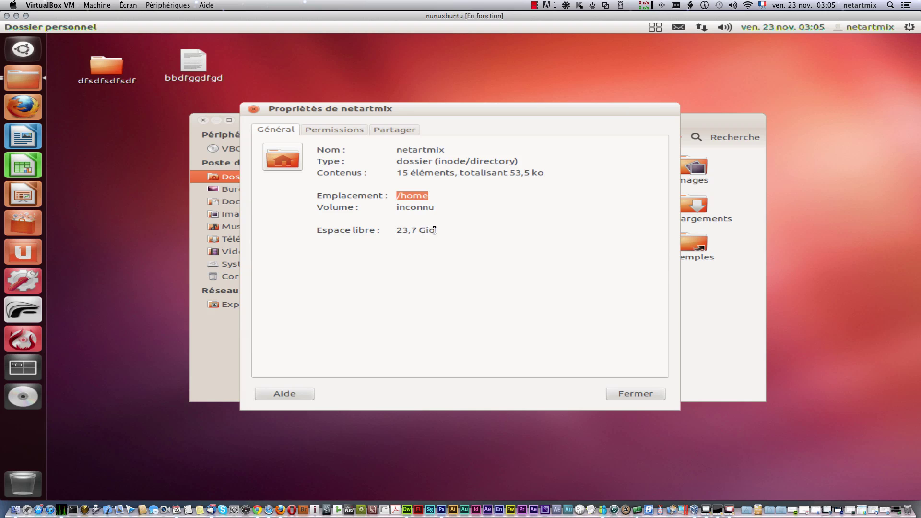
left_click(334, 131)
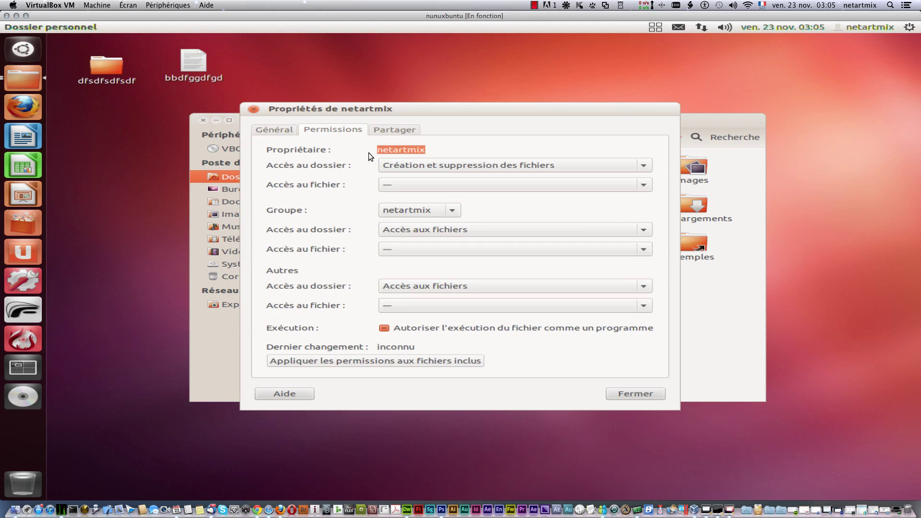
left_click_drag(428, 148, 382, 150)
left_click(394, 130)
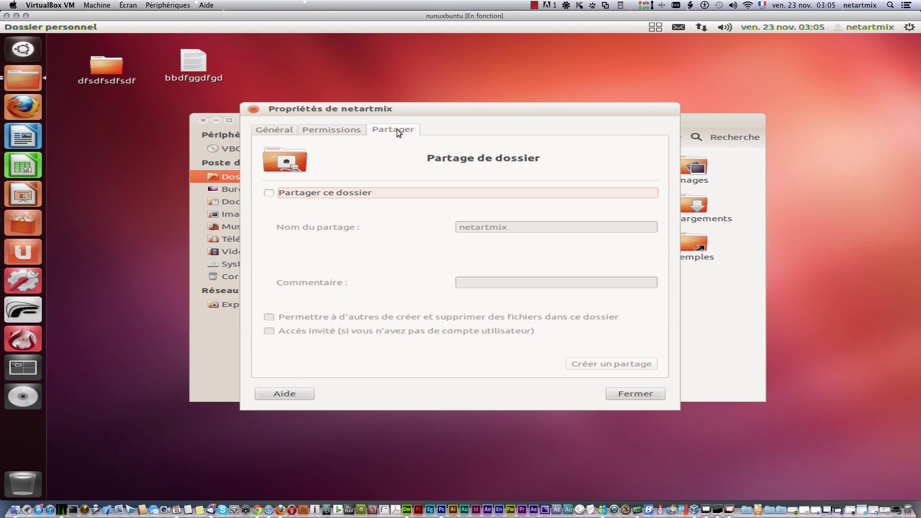
left_click(270, 193)
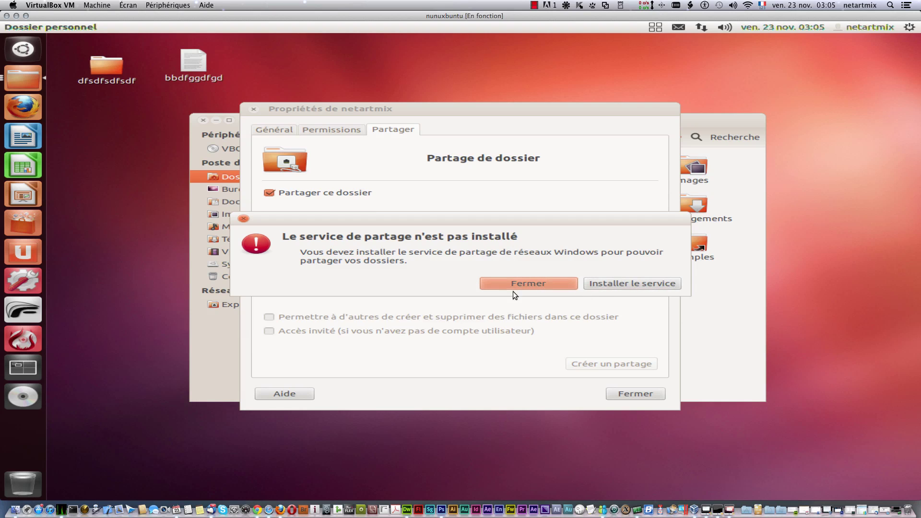
left_click(499, 285)
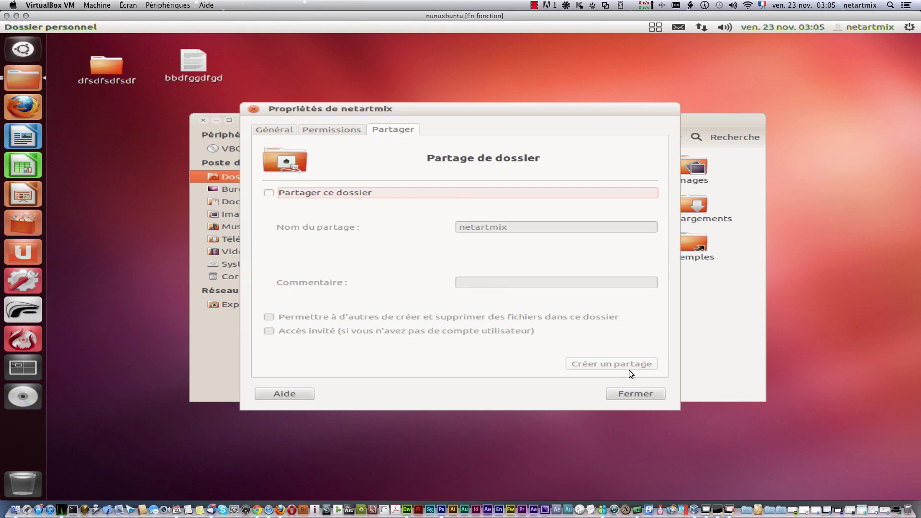
left_click(644, 394)
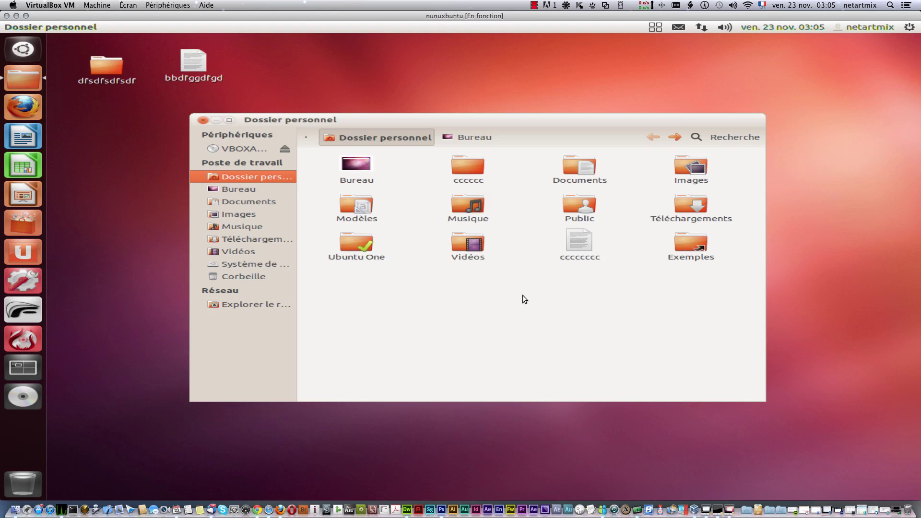
right_click(448, 295)
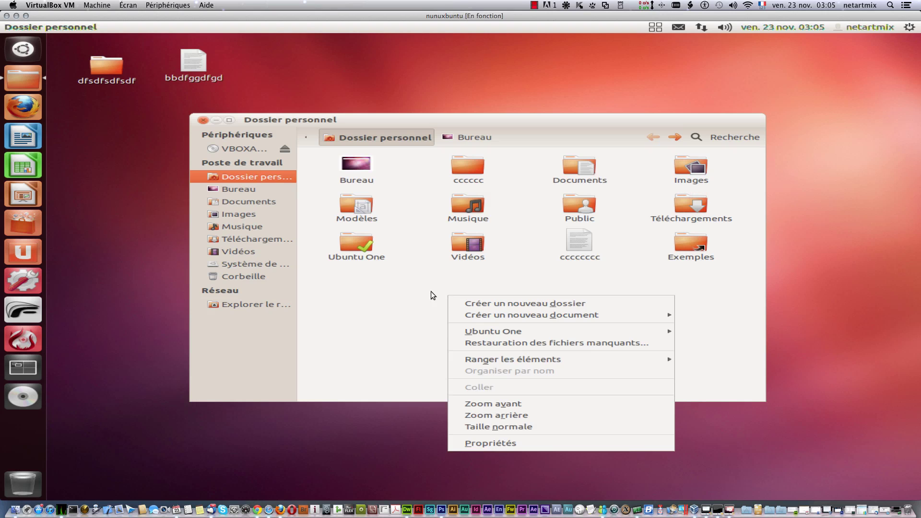
left_click(418, 298)
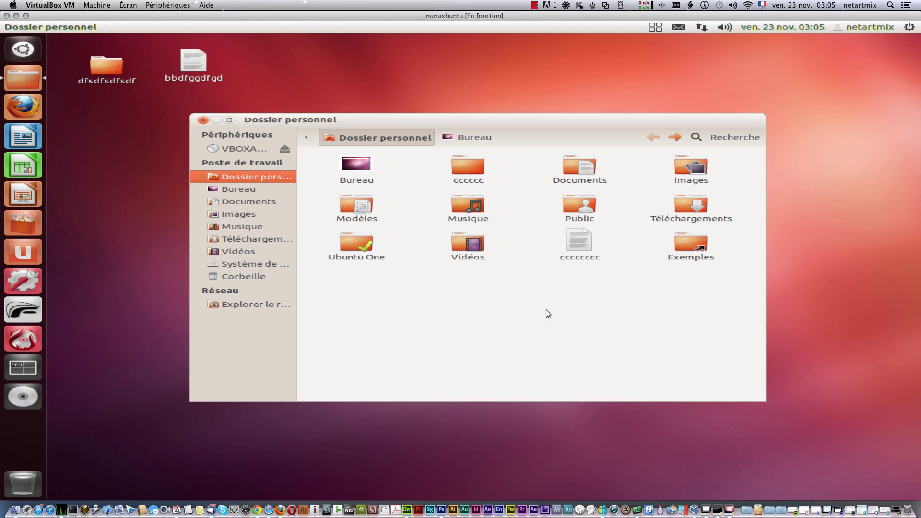
left_click(698, 136)
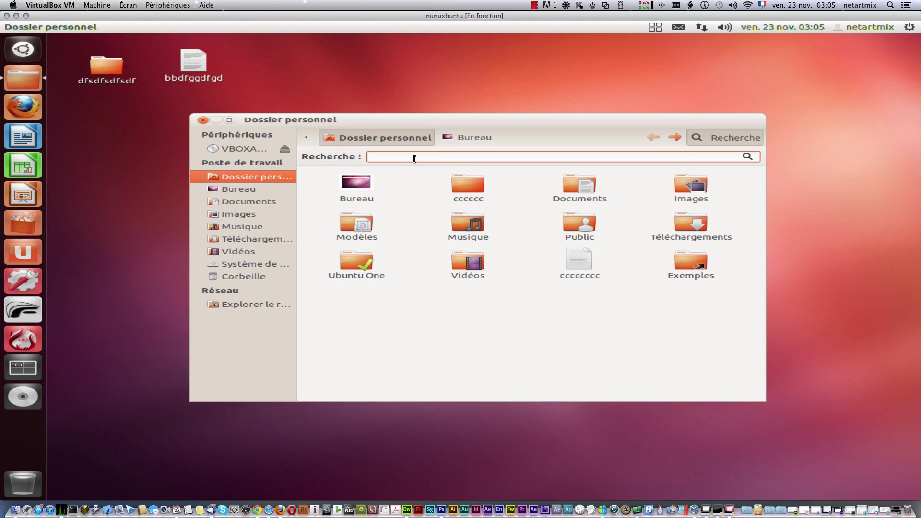
type("cccc")
key("Return")
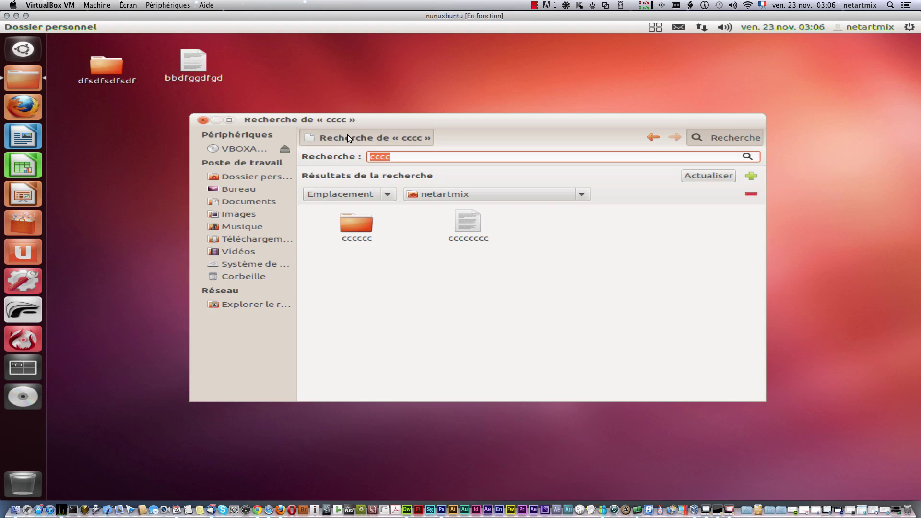
left_click(653, 138)
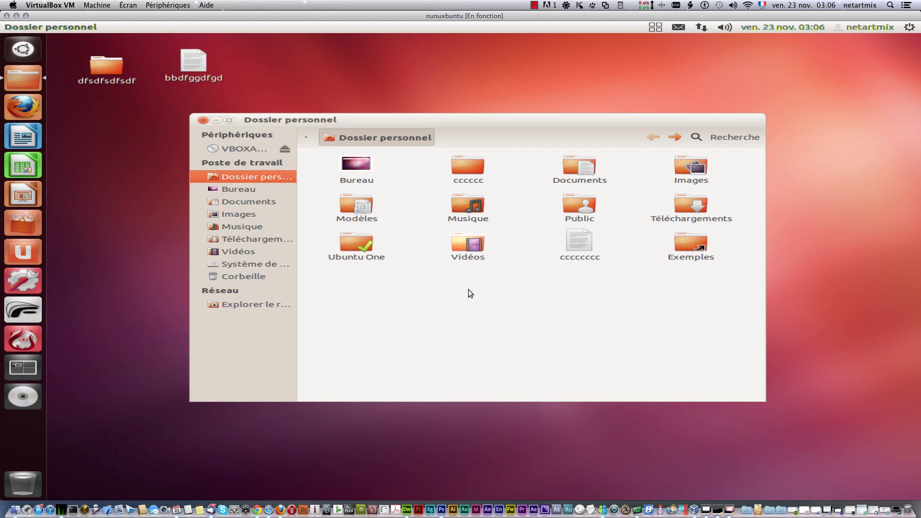
double_click(459, 201)
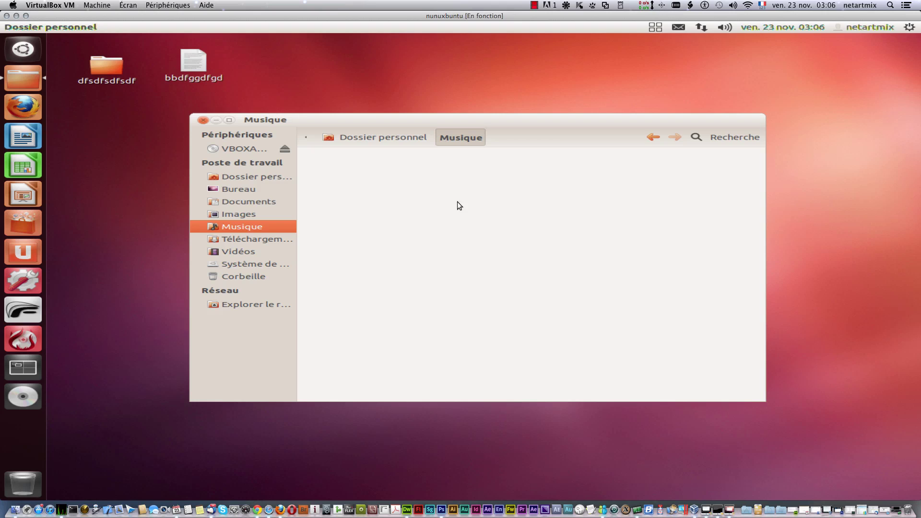
left_click(370, 138)
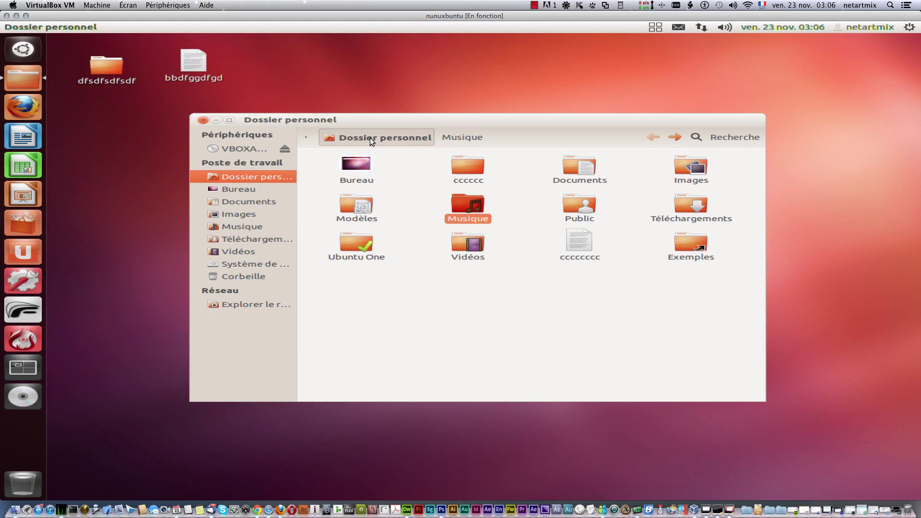
double_click(459, 205)
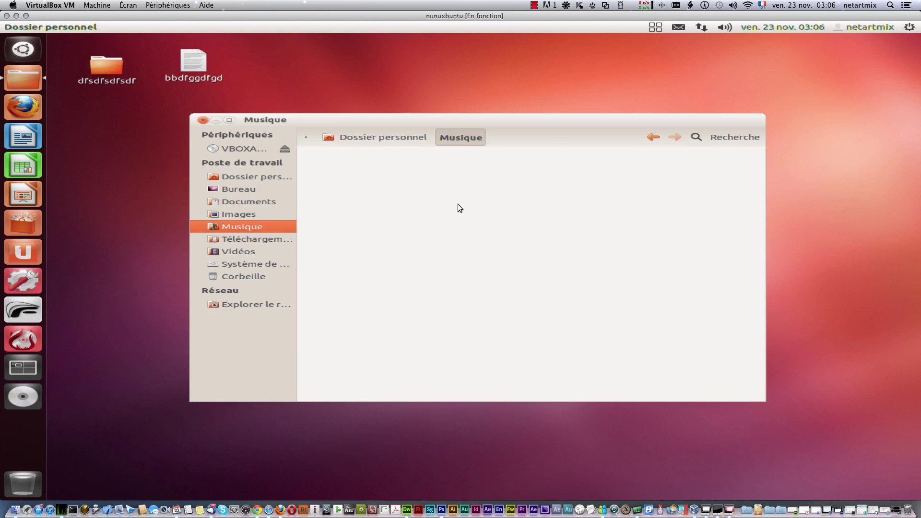
left_click(651, 137)
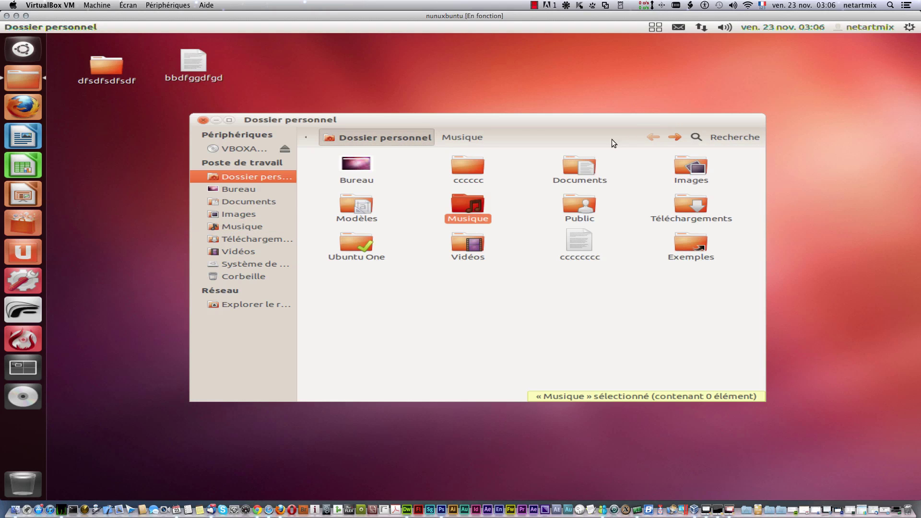
right_click(411, 123)
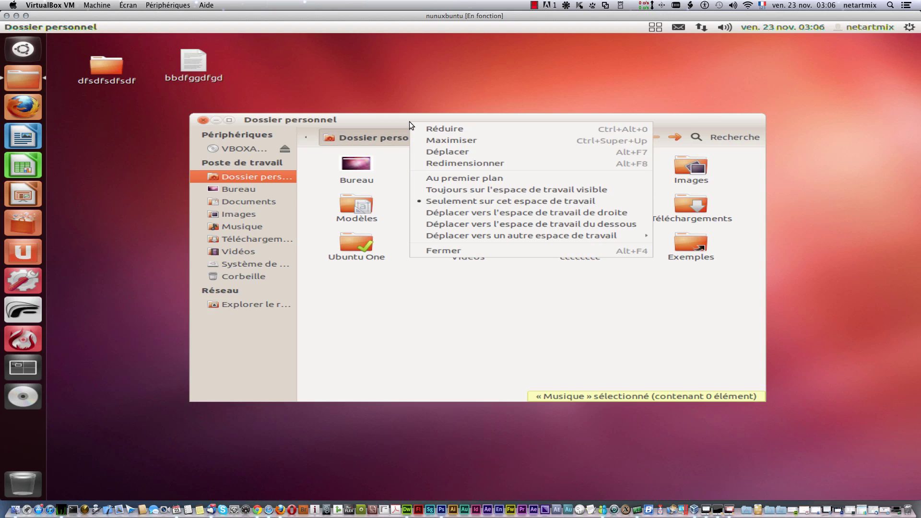
right_click(404, 118)
right_click(404, 118)
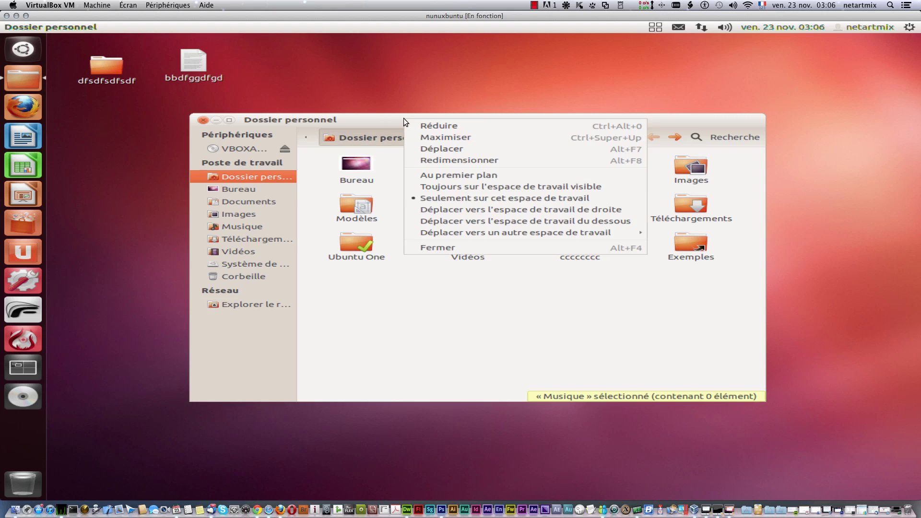
right_click(390, 117)
right_click(390, 117)
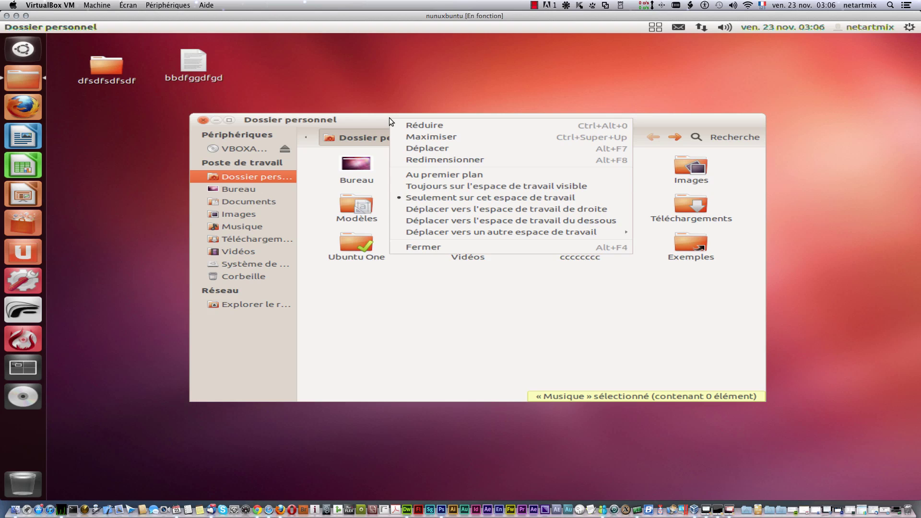
right_click(367, 120)
right_click(381, 120)
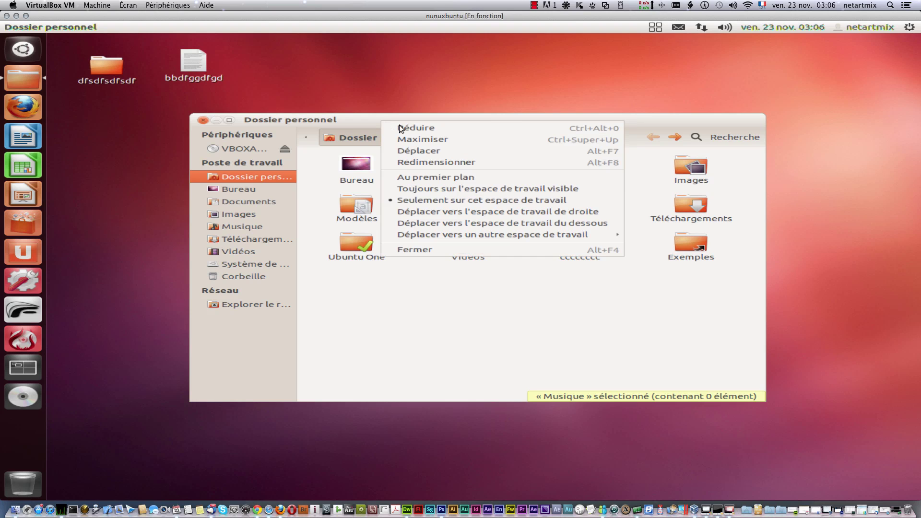
left_click(442, 141)
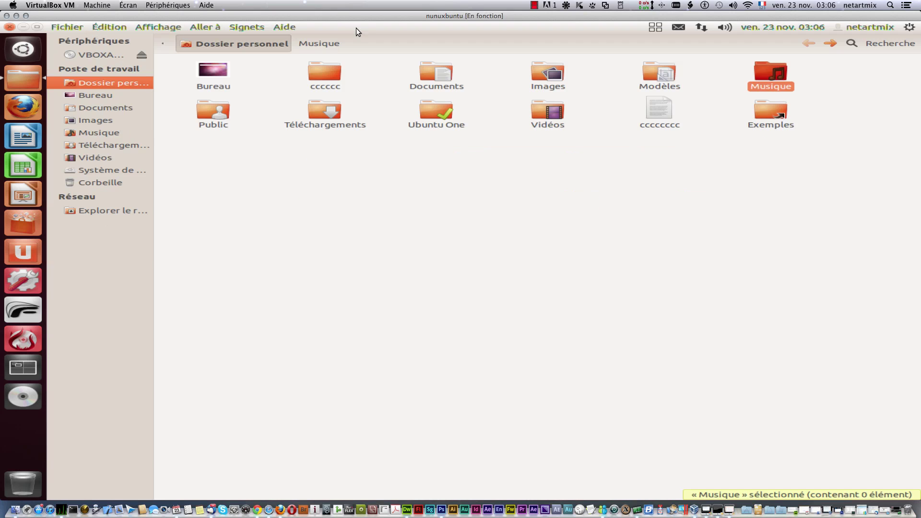
left_click(37, 27)
right_click(460, 120)
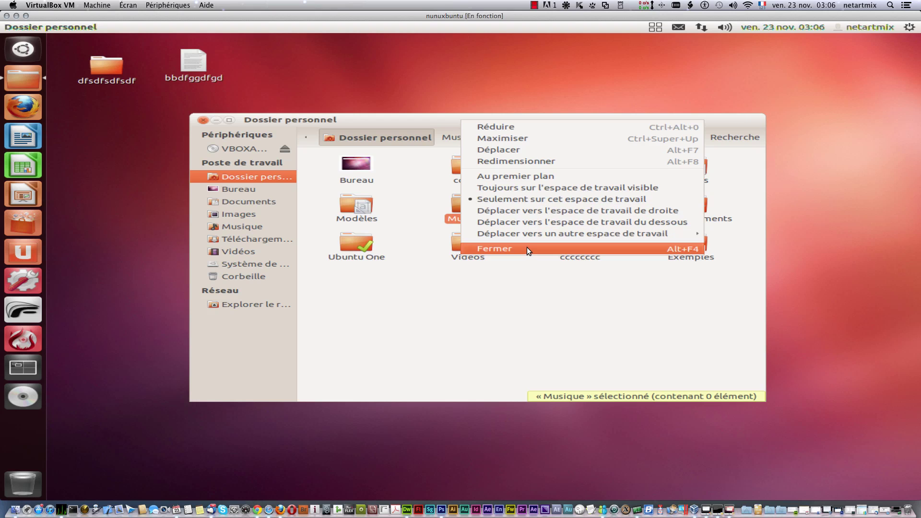
left_click(495, 315)
right_click(498, 120)
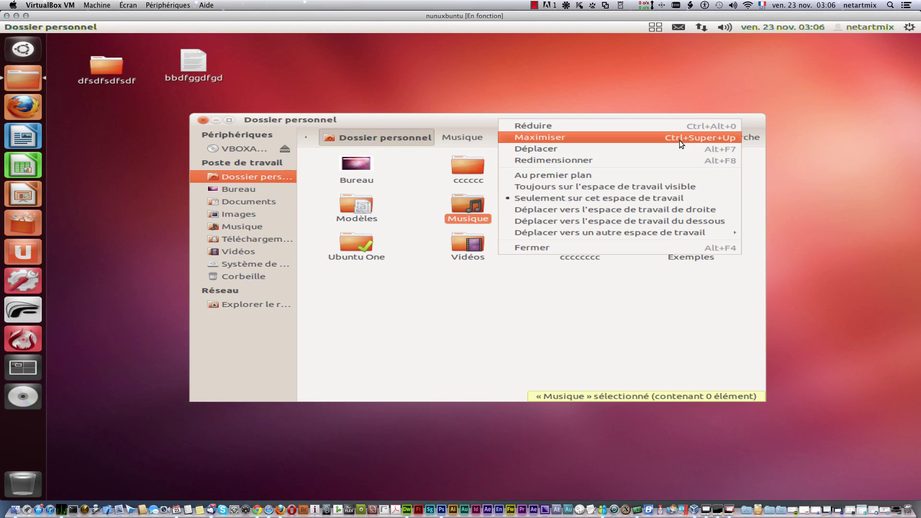
left_click(462, 308)
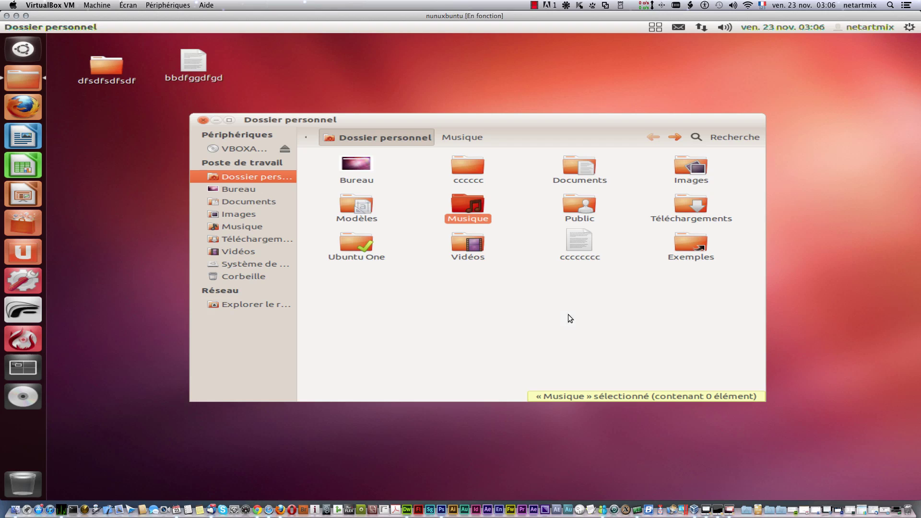
left_click(297, 232)
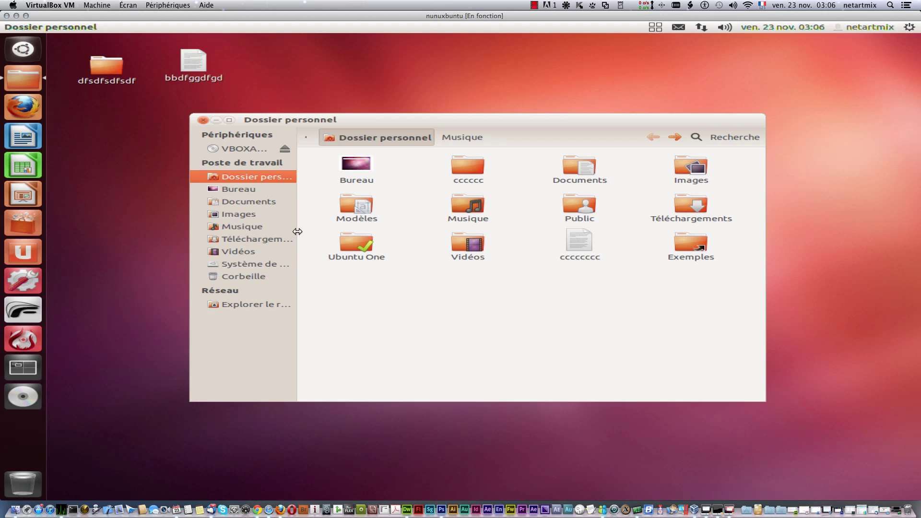
Step: Drag the sidebar divider right so names like Système de fichiers show in full
left_click_drag(296, 231, 377, 234)
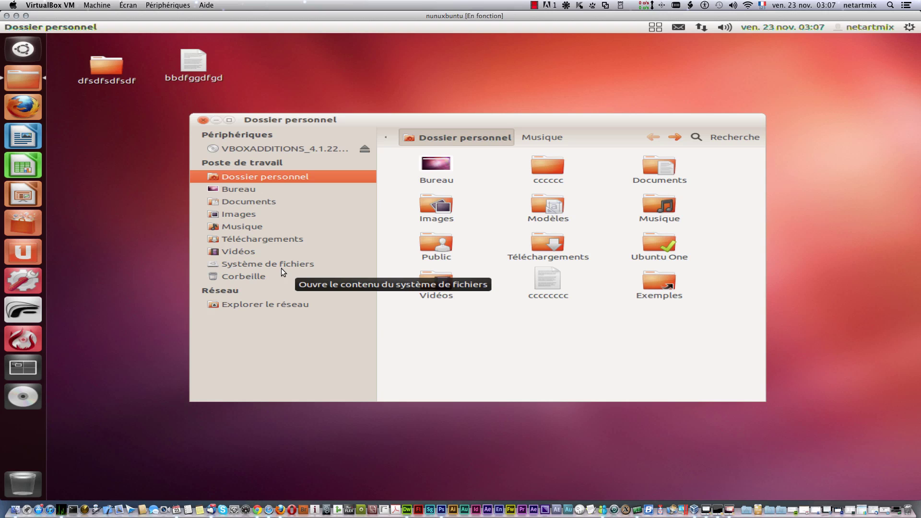
Step: Open Système de fichiers, heighten the window to list bin through vmlinuz, and clear the selection
left_click(265, 264)
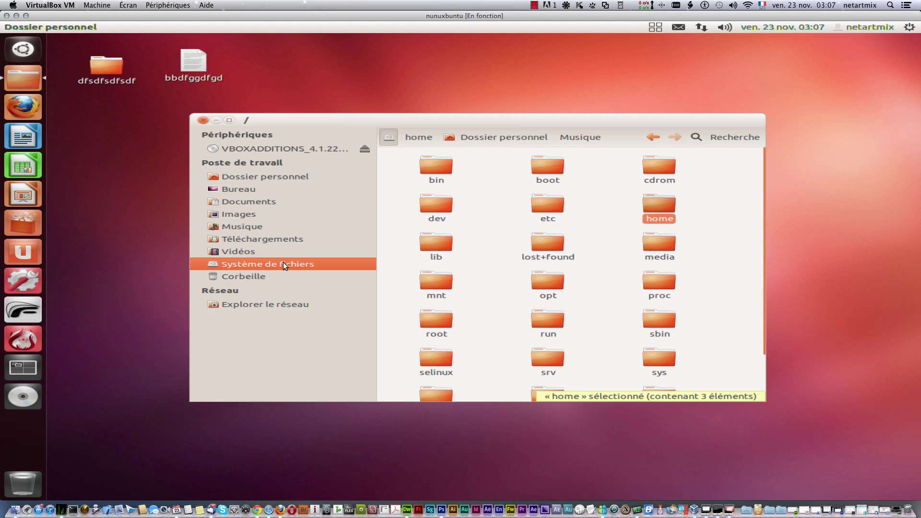
left_click_drag(456, 114, 462, 36)
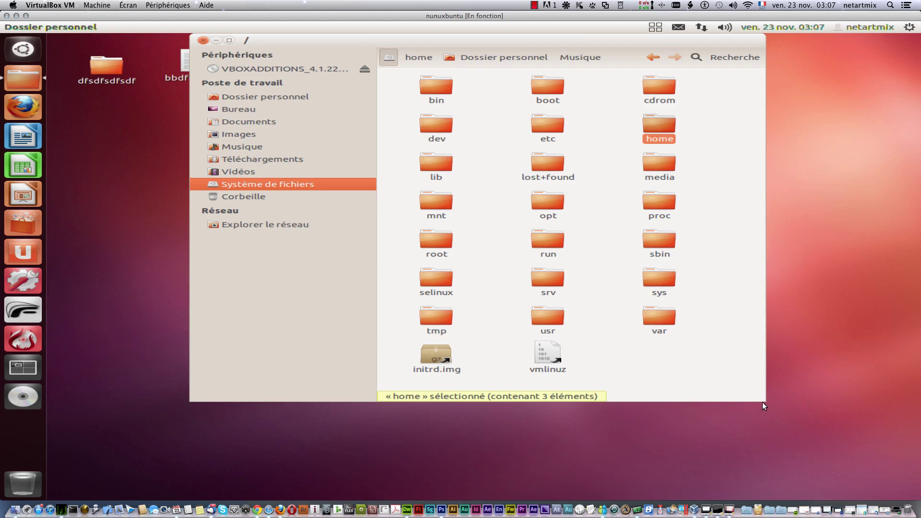
left_click(763, 400)
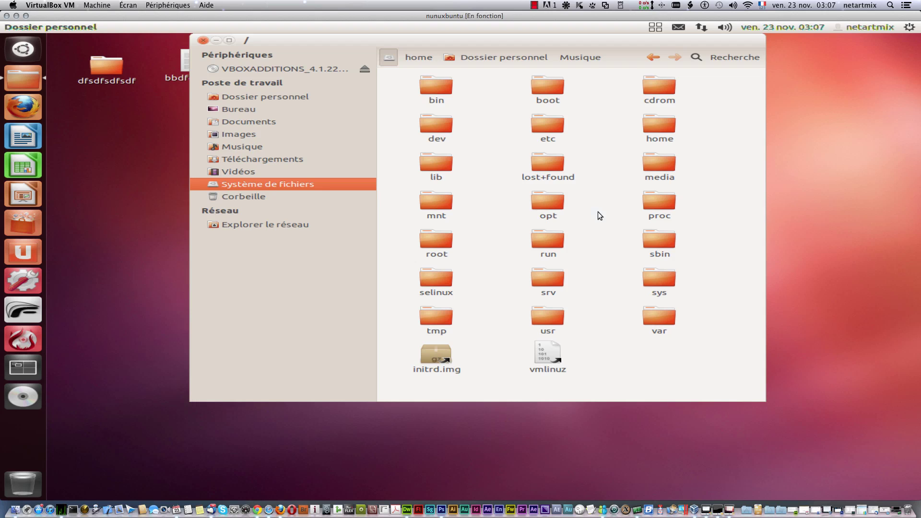
right_click(552, 126)
left_click(566, 129)
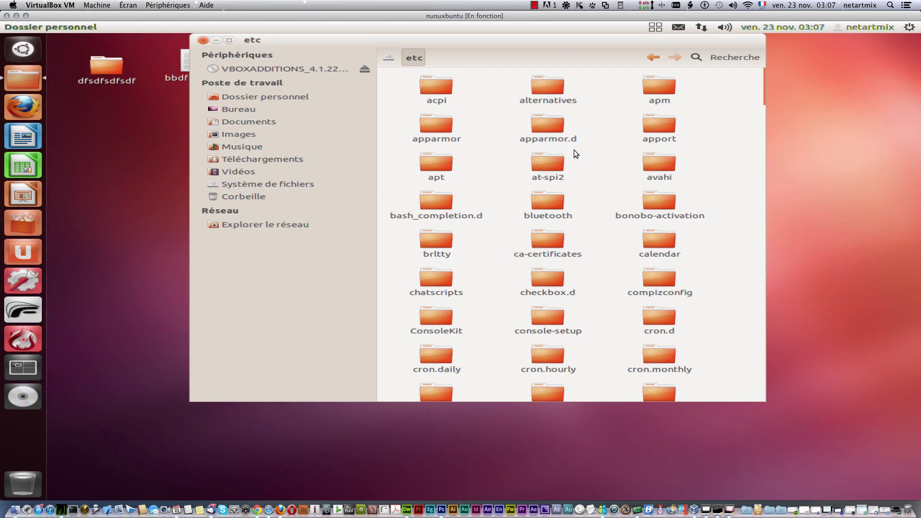
scroll(651, 273, "down", 2)
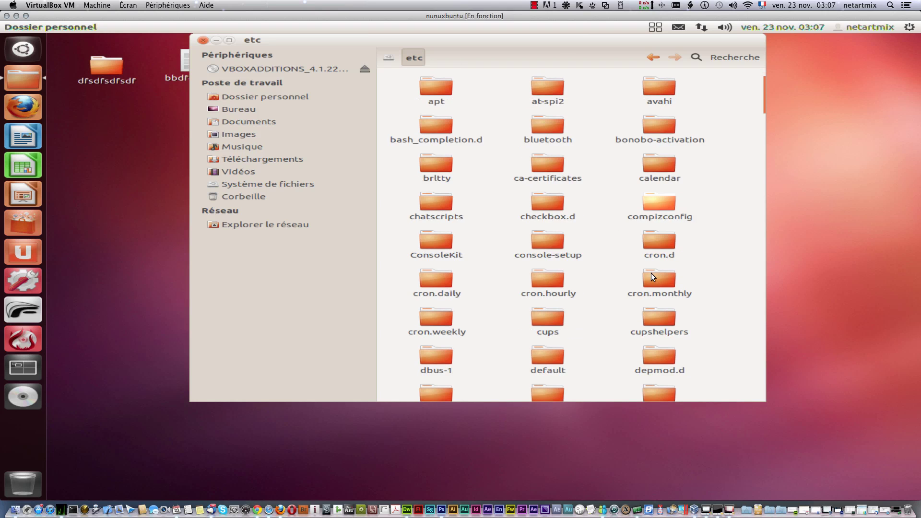
scroll(652, 272, "down", 5)
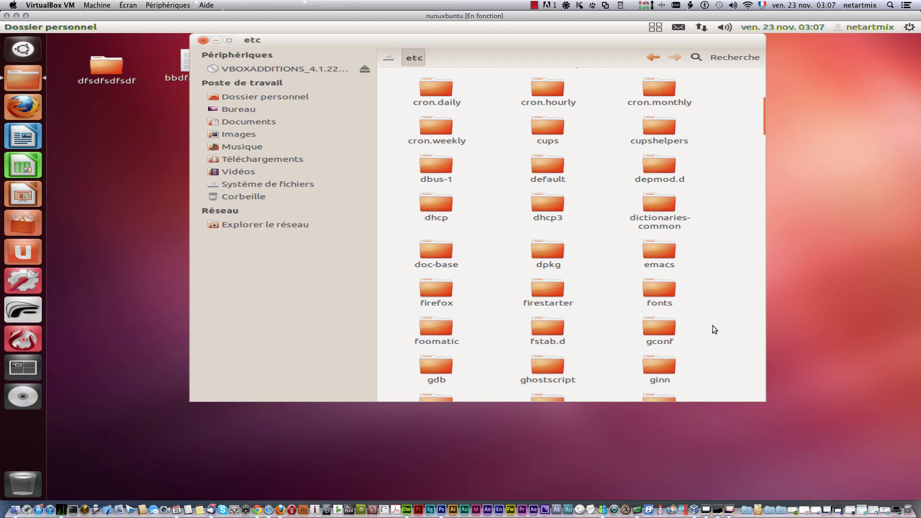
scroll(708, 326, "up", 7)
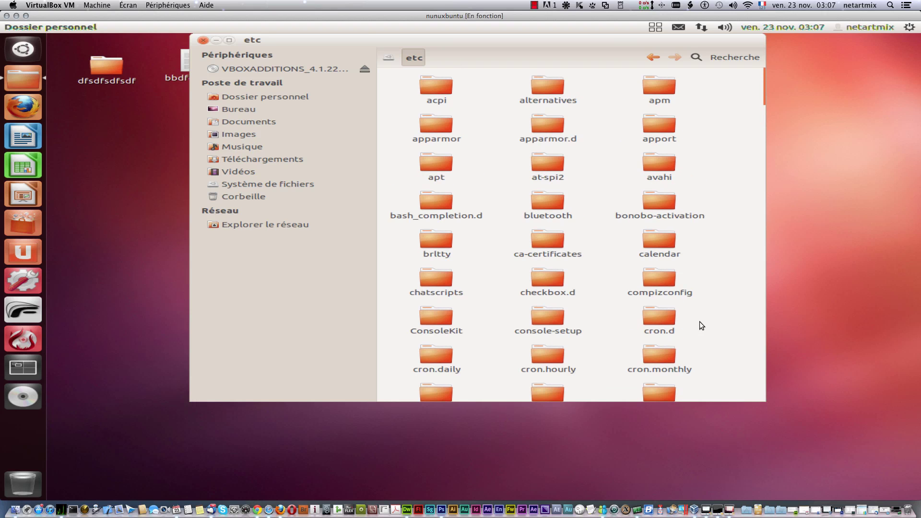
left_click(388, 58)
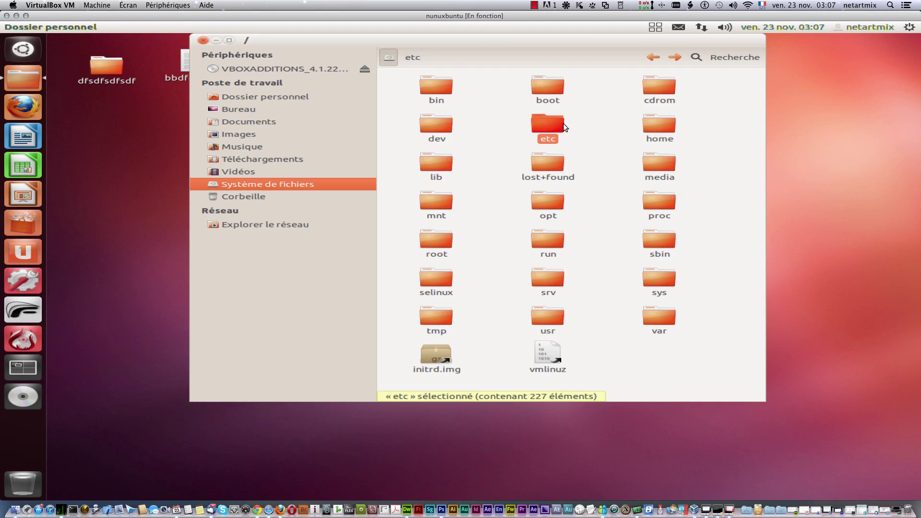
left_click(661, 372)
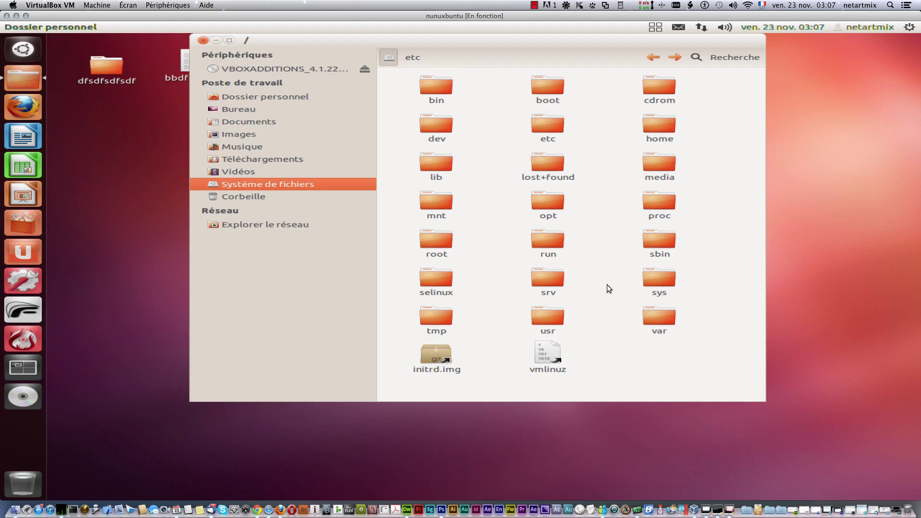
right_click(655, 127)
left_click(692, 140)
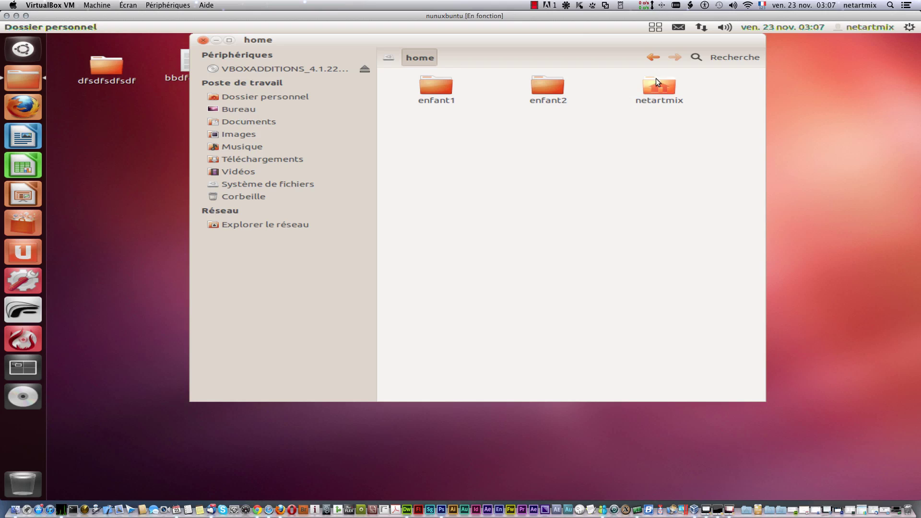
left_click(288, 184)
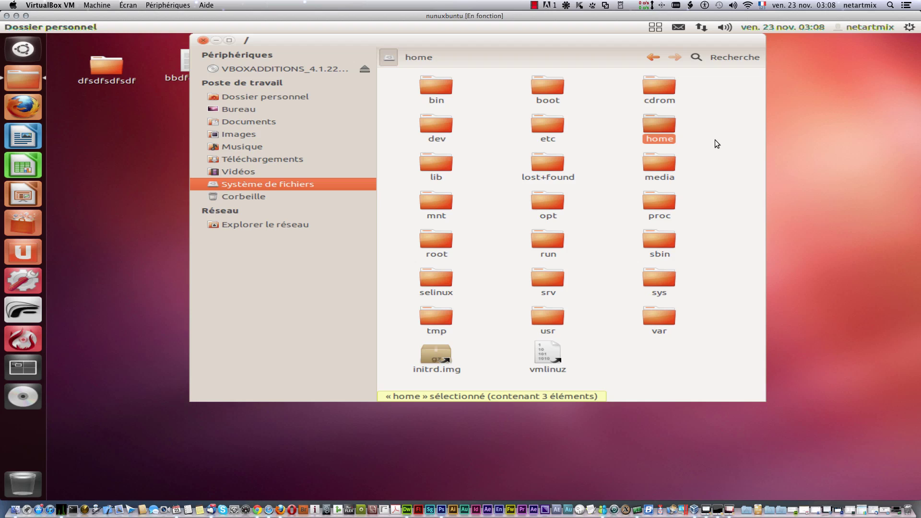
Step: Visit the empty cdrom folder and the network view, then return to Dossier personnel
right_click(661, 84)
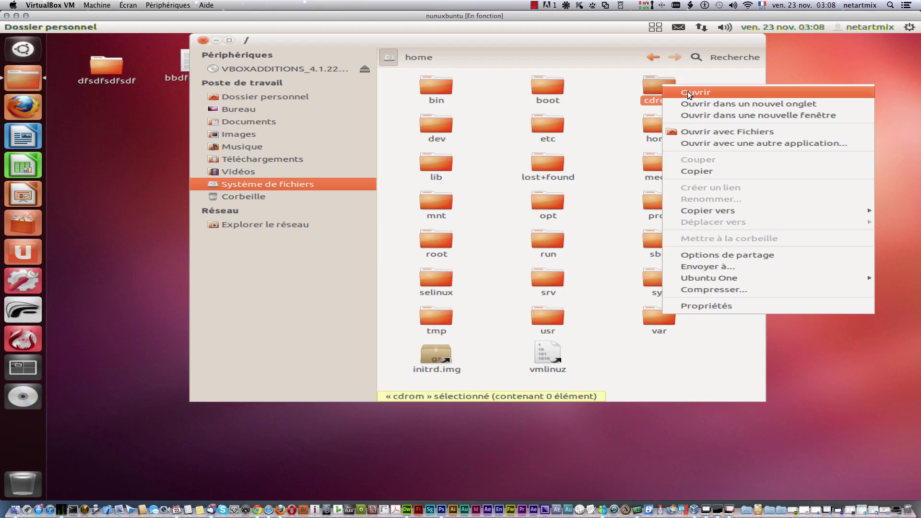
left_click(685, 91)
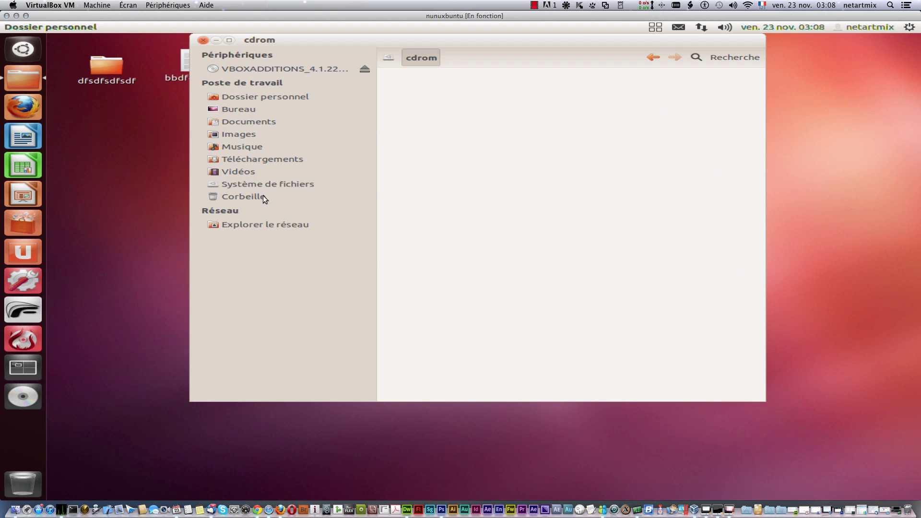
left_click(251, 226)
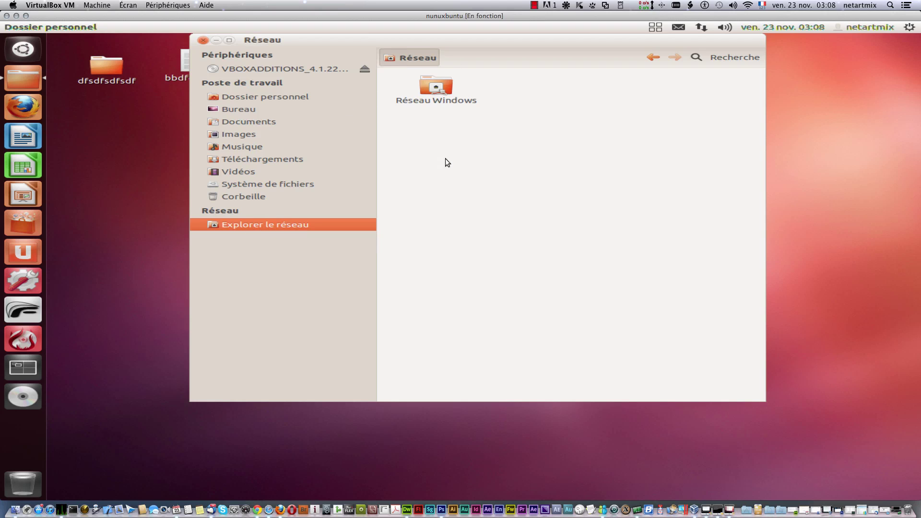
left_click(243, 99)
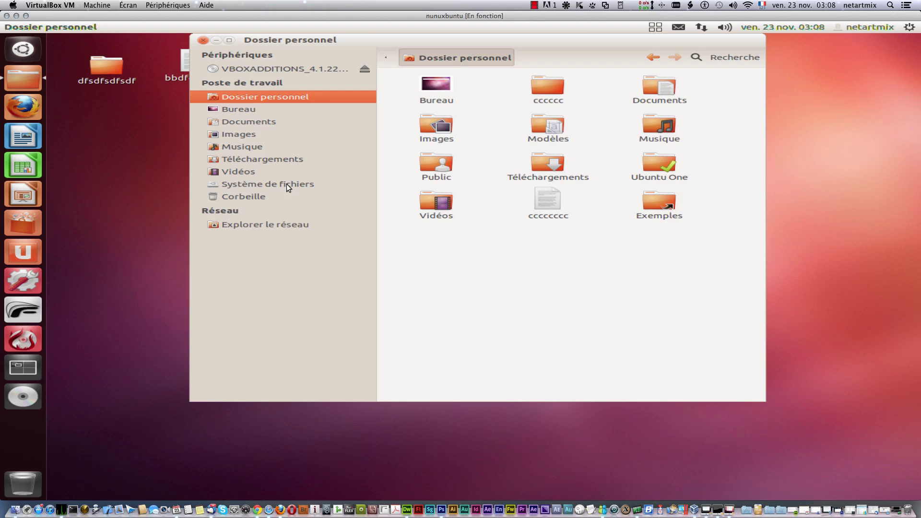
left_click(21, 48)
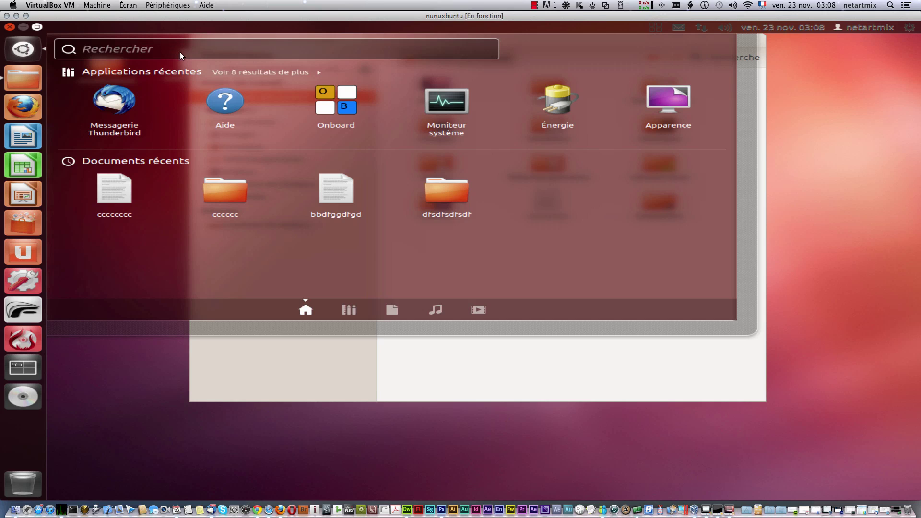
type("ccc")
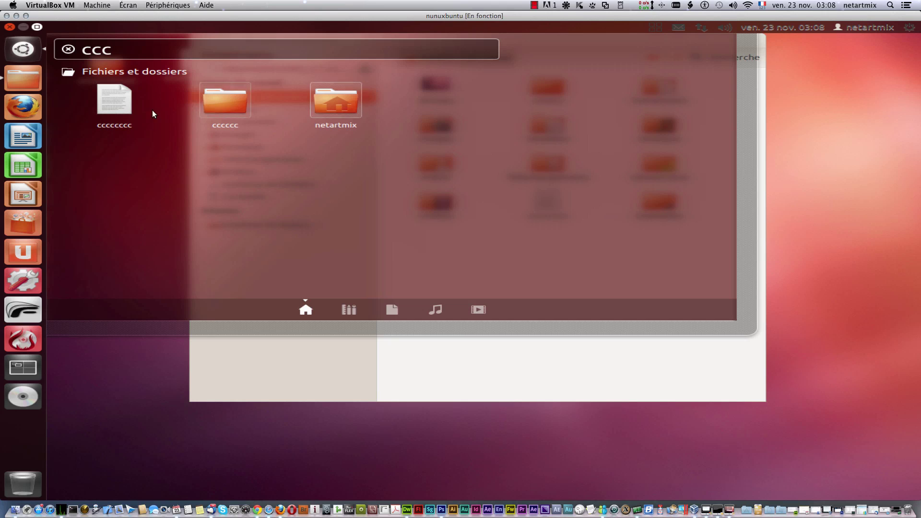
double_click(105, 50)
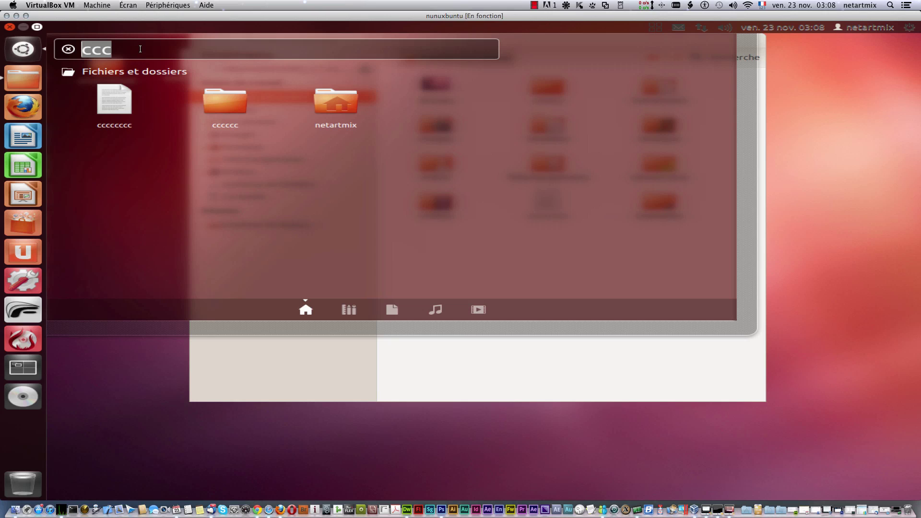
left_click(491, 373)
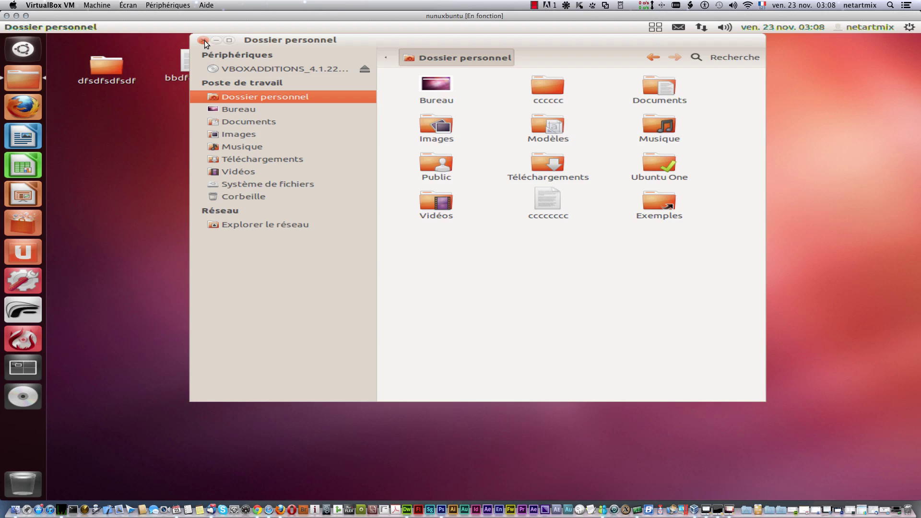
Step: Open the cccccc folder in a new tab and enlarge the file manager window
right_click(492, 261)
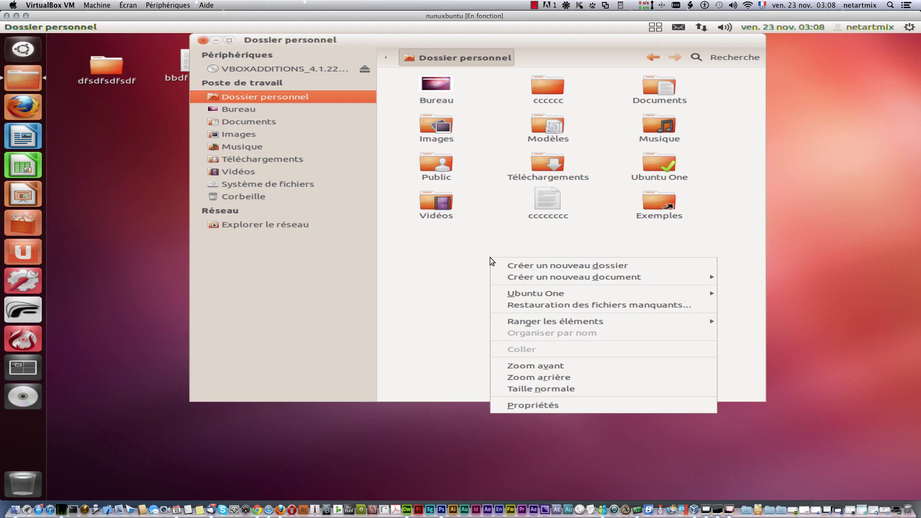
left_click(450, 275)
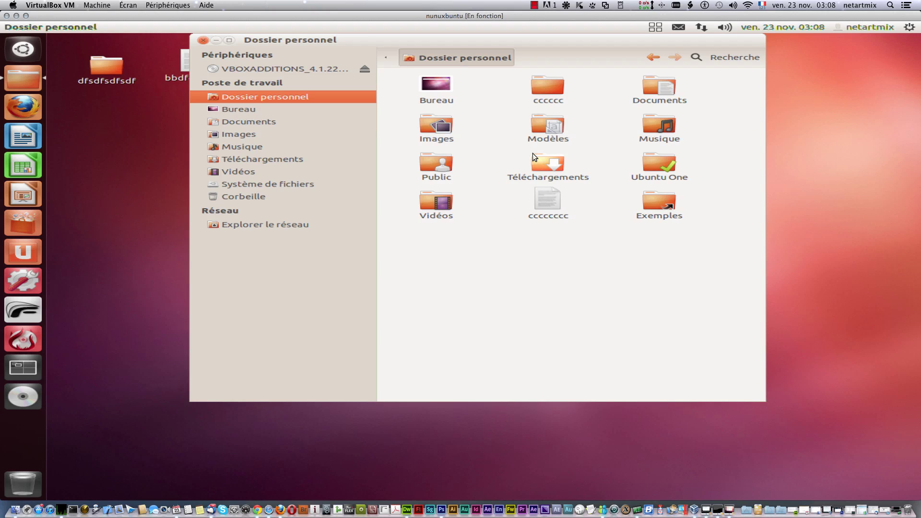
left_click(550, 87)
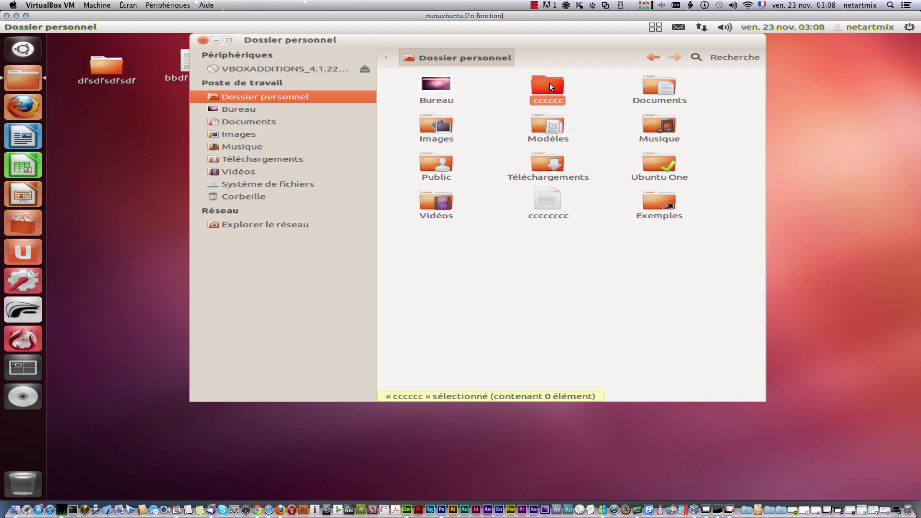
right_click(550, 86)
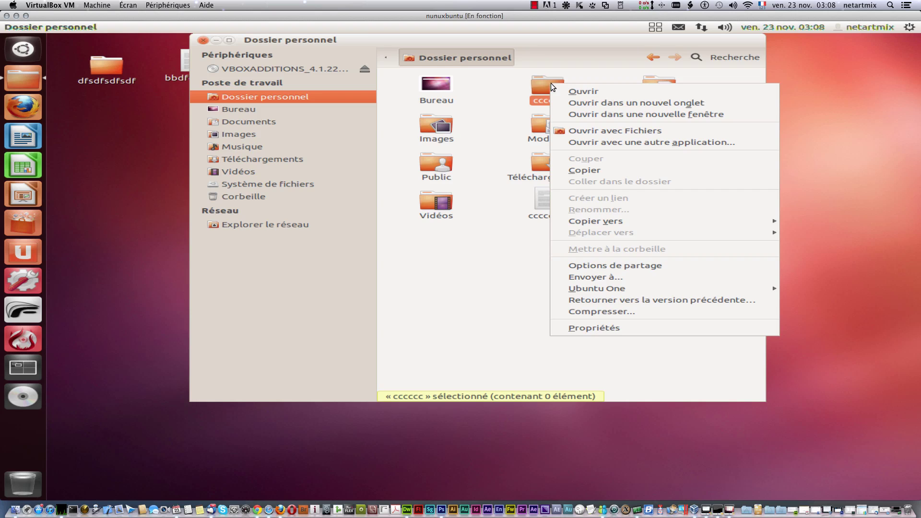
left_click(589, 105)
left_click(598, 75)
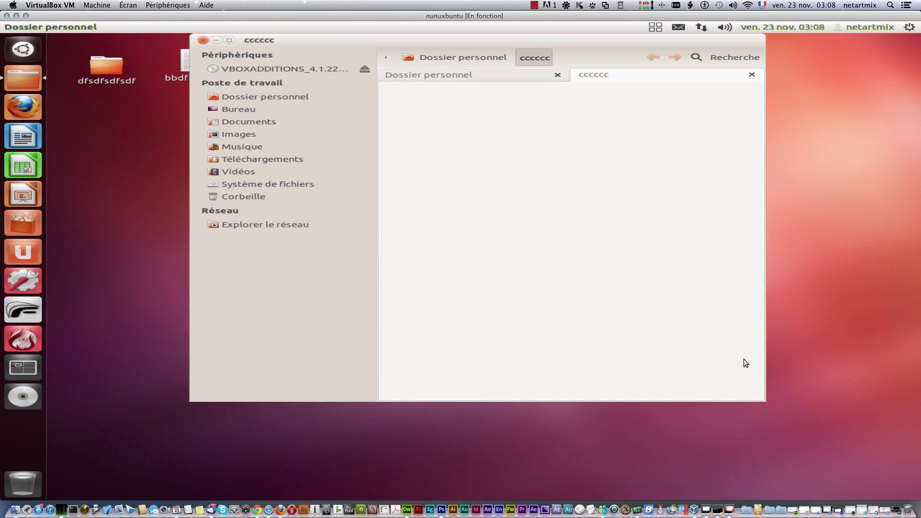
left_click_drag(764, 400, 895, 482)
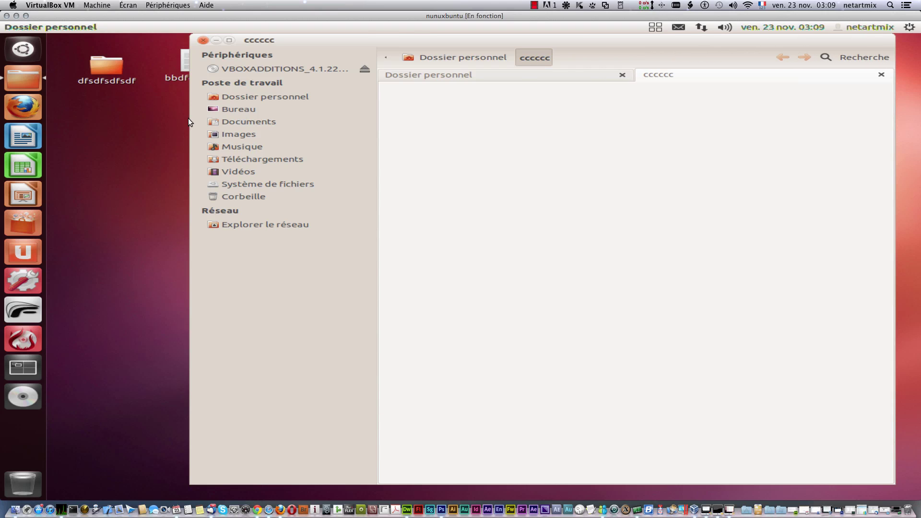
left_click(522, 74)
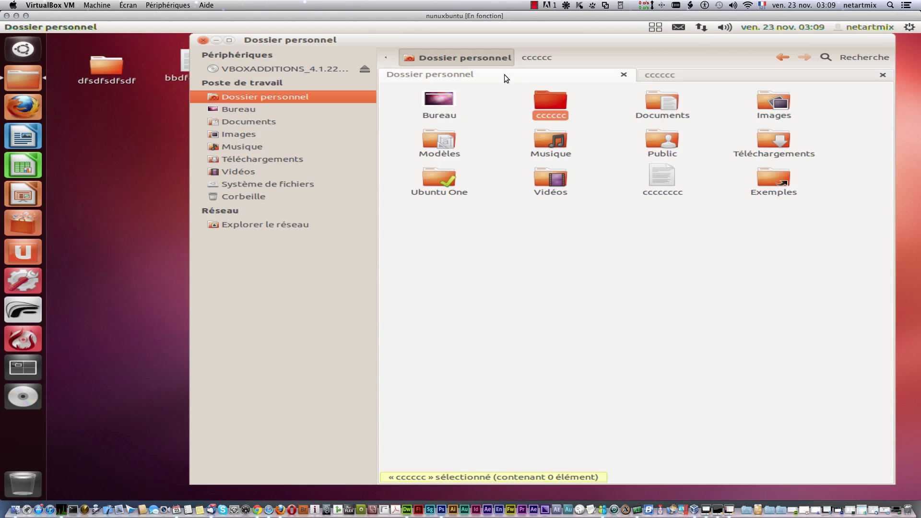
left_click(677, 72)
left_click(540, 76)
Step: Open the Musique folder in a new tab beside the home folder
left_click(549, 139)
right_click(548, 137)
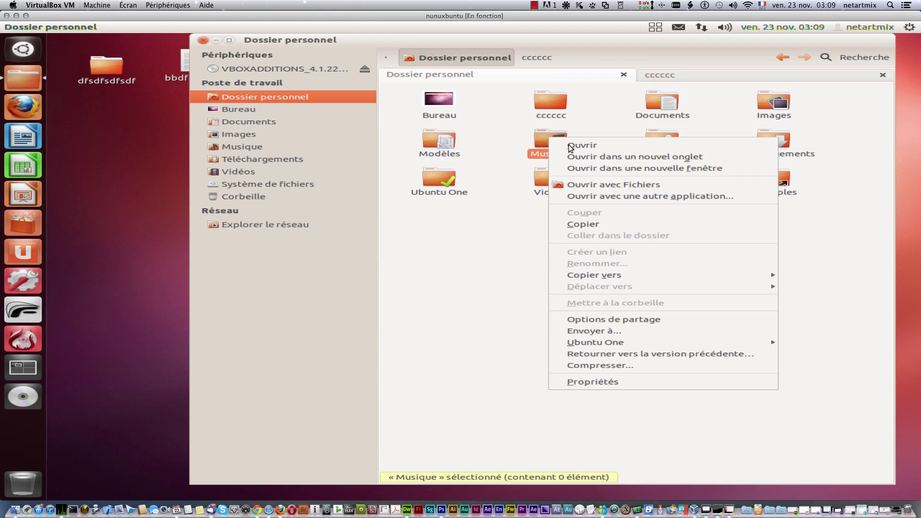
left_click(602, 154)
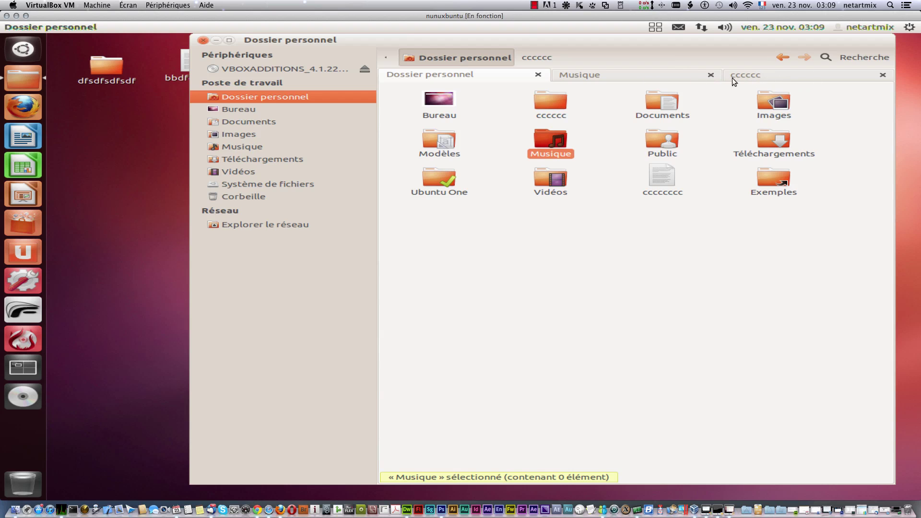
left_click(757, 75)
left_click(493, 80)
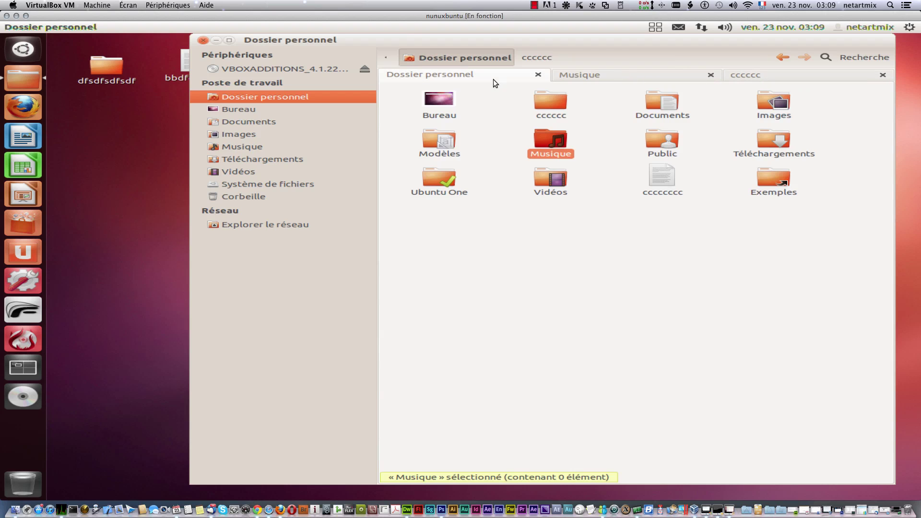
Step: Open cccccc in a separate new window, then close that window
right_click(553, 102)
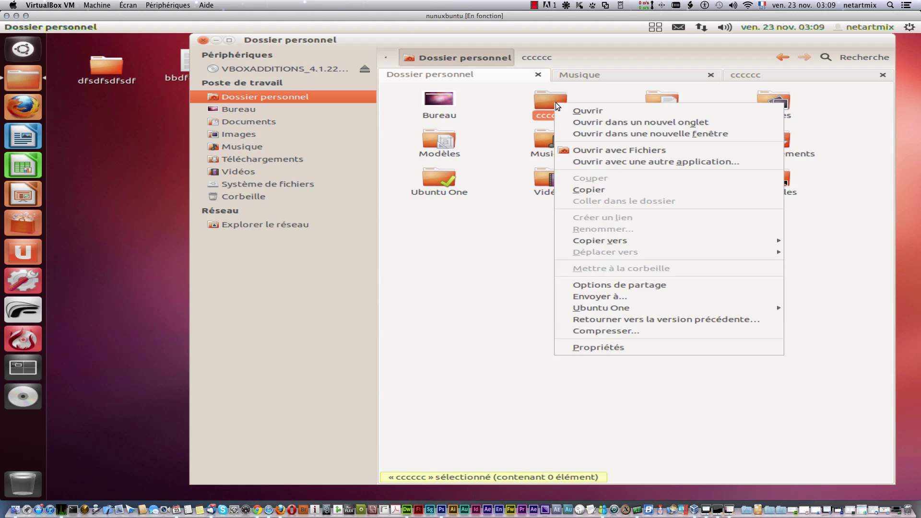
left_click(600, 133)
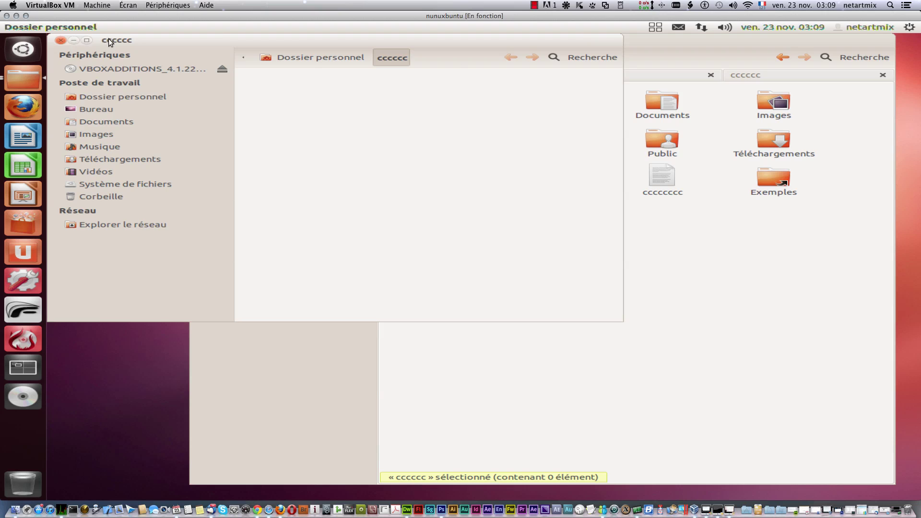
left_click_drag(141, 39, 250, 95)
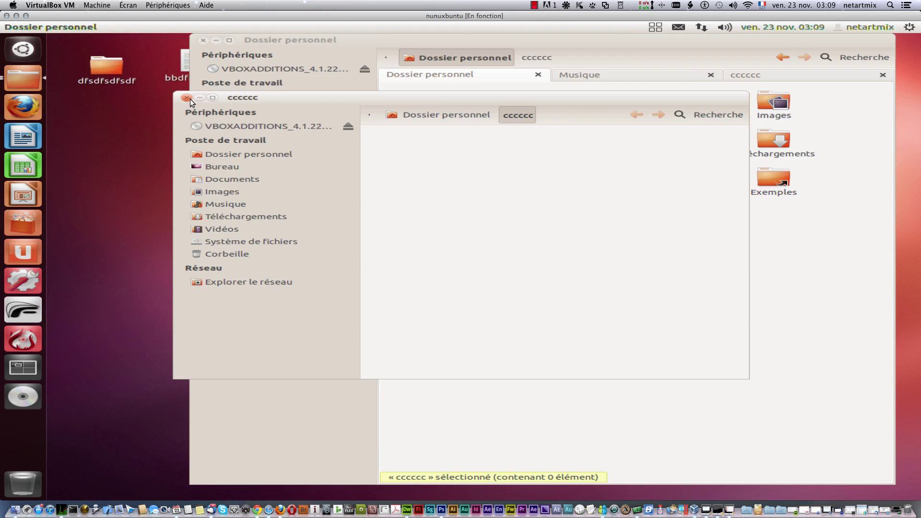
left_click(189, 99)
right_click(549, 99)
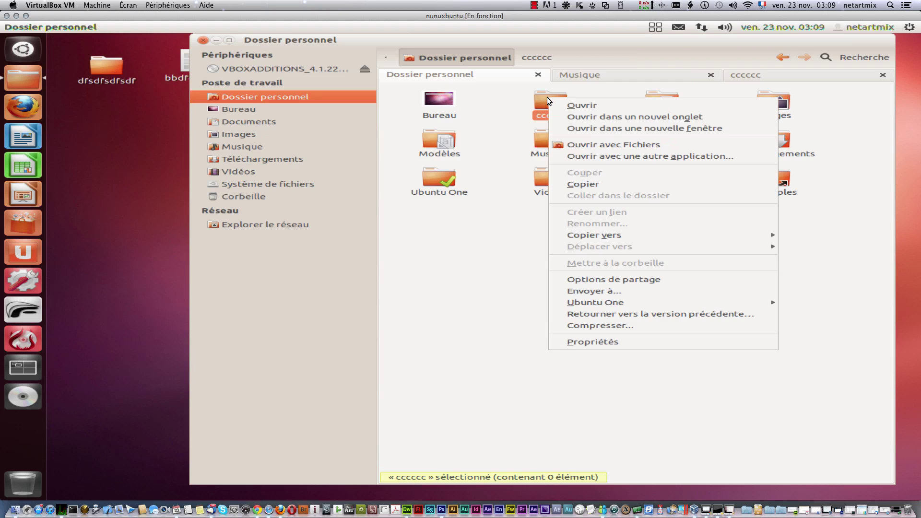
left_click(629, 145)
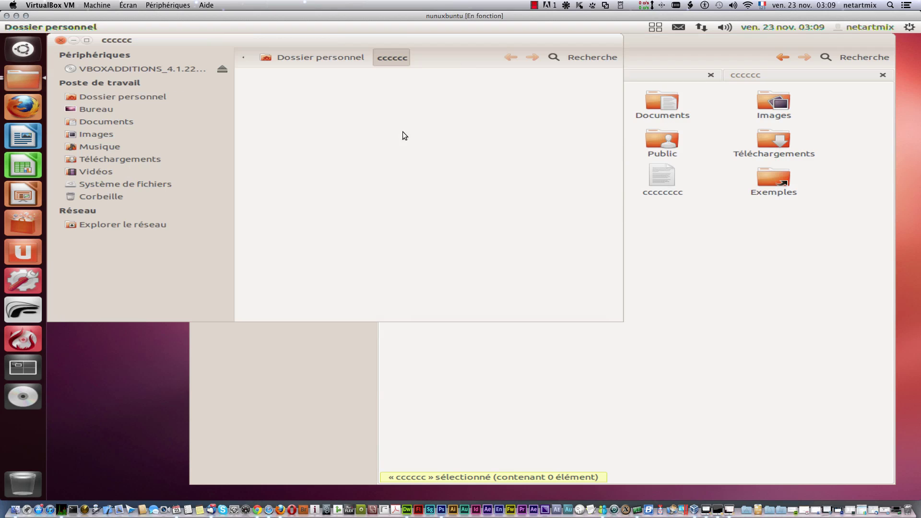
left_click(61, 40)
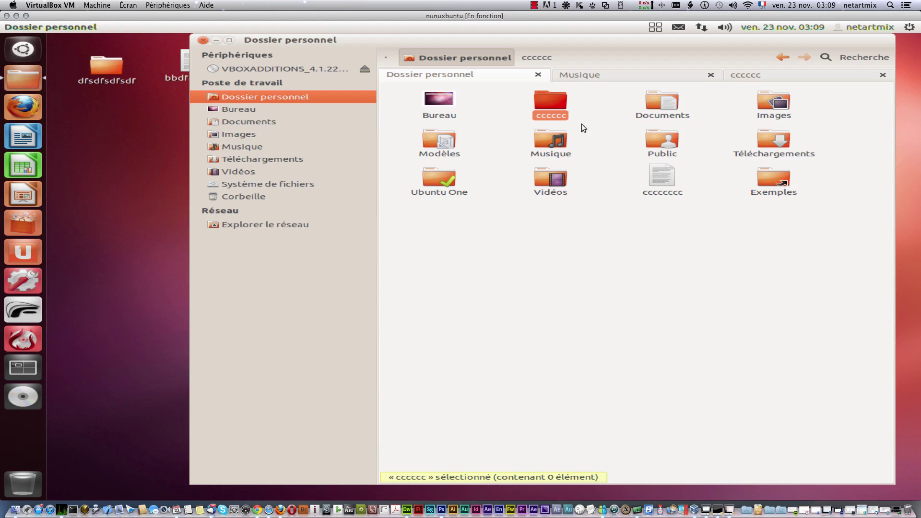
Step: Copy the cccccc folder and paste it into the cccccc folder
right_click(542, 102)
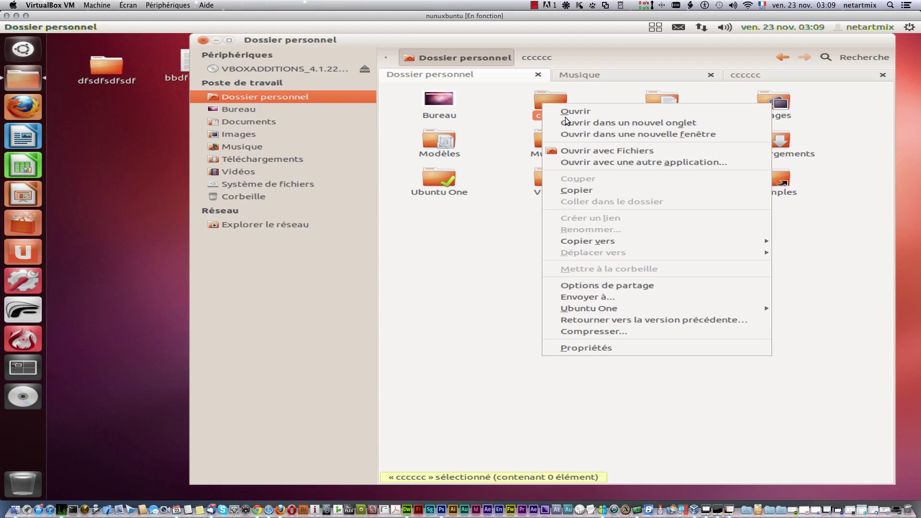
left_click(641, 190)
right_click(507, 301)
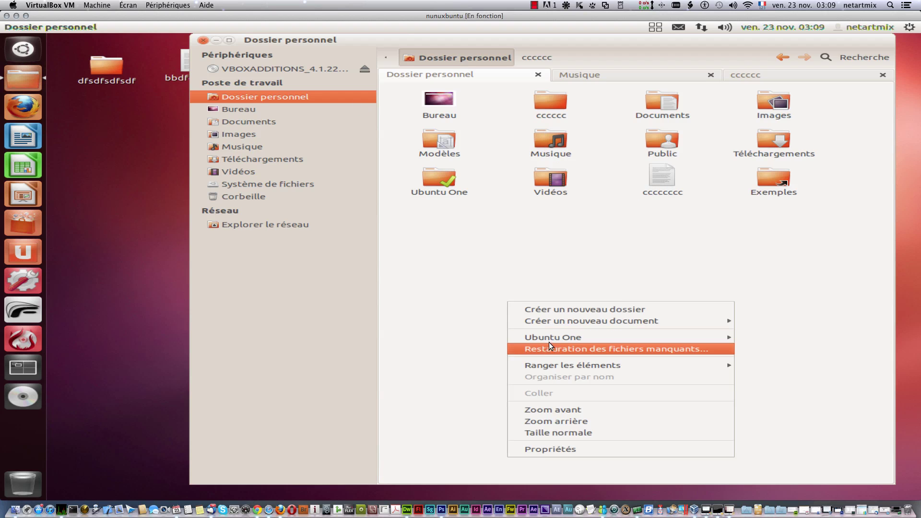
left_click(504, 263)
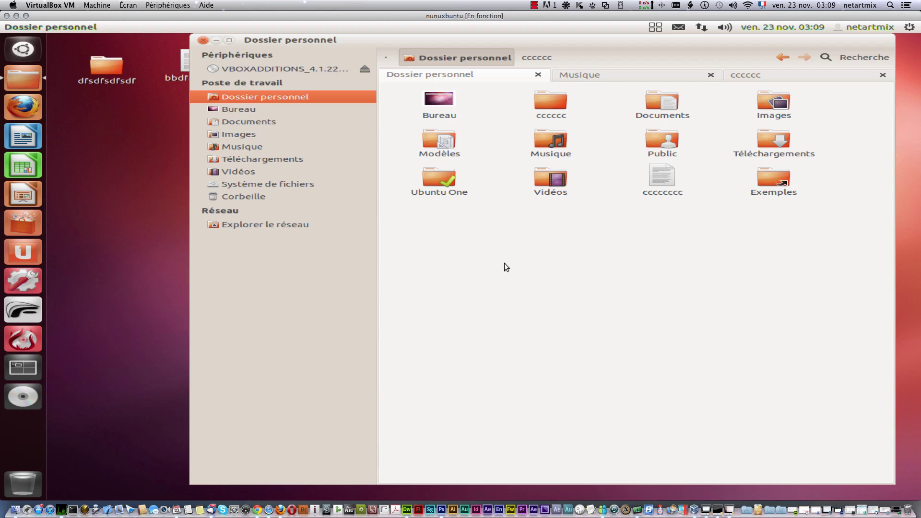
right_click(546, 102)
left_click(622, 195)
left_click(580, 310)
right_click(575, 280)
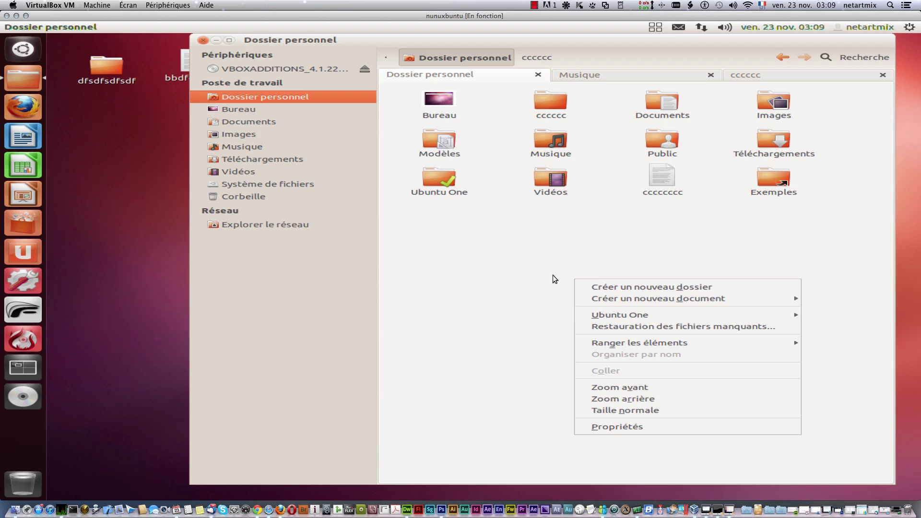
left_click(531, 249)
Step: Duplicate the cccccccc file in the home folder, creating cccccccc (copie)
right_click(661, 179)
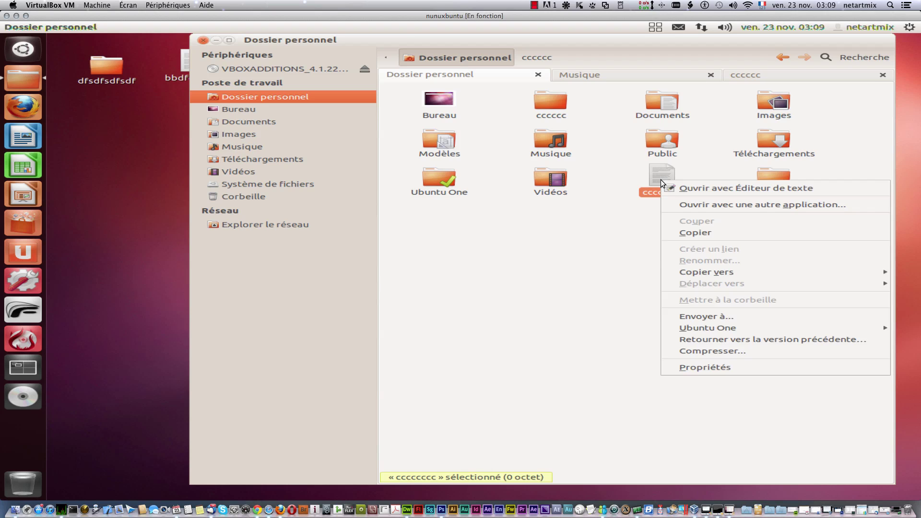
left_click(703, 236)
right_click(616, 254)
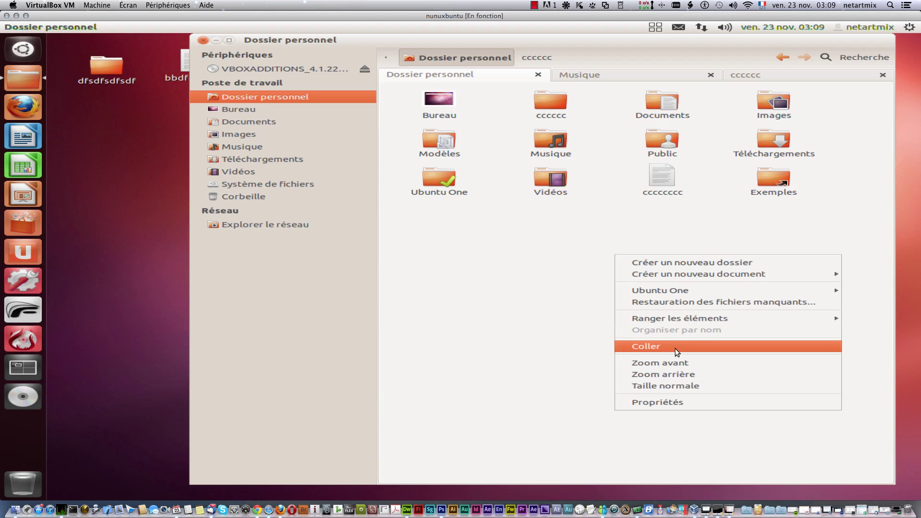
left_click(674, 347)
left_click(654, 274)
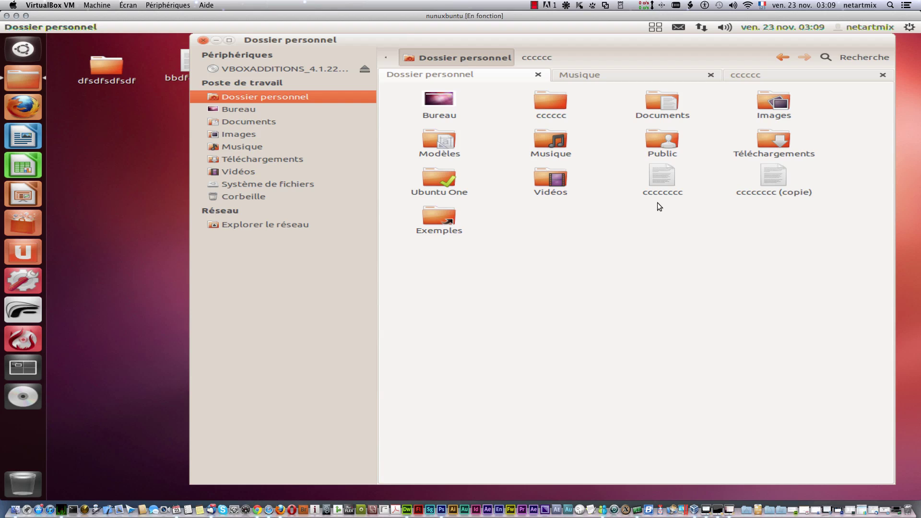
Step: Duplicate the cccccc folder in the home folder, creating cccccc (copie)
right_click(553, 98)
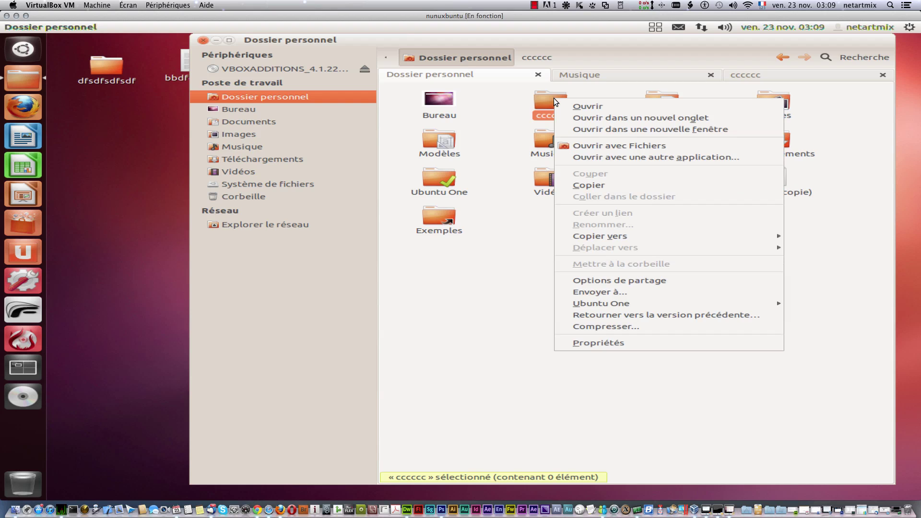
left_click(607, 183)
right_click(568, 282)
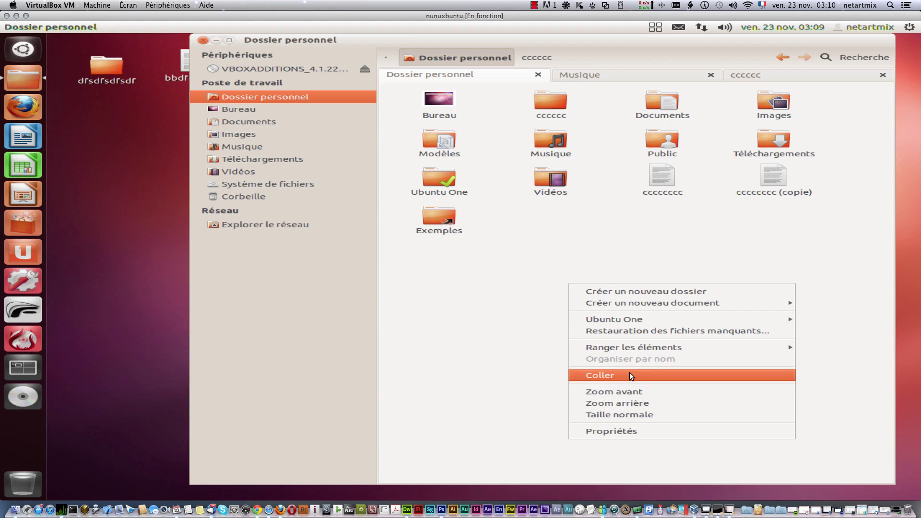
left_click(630, 376)
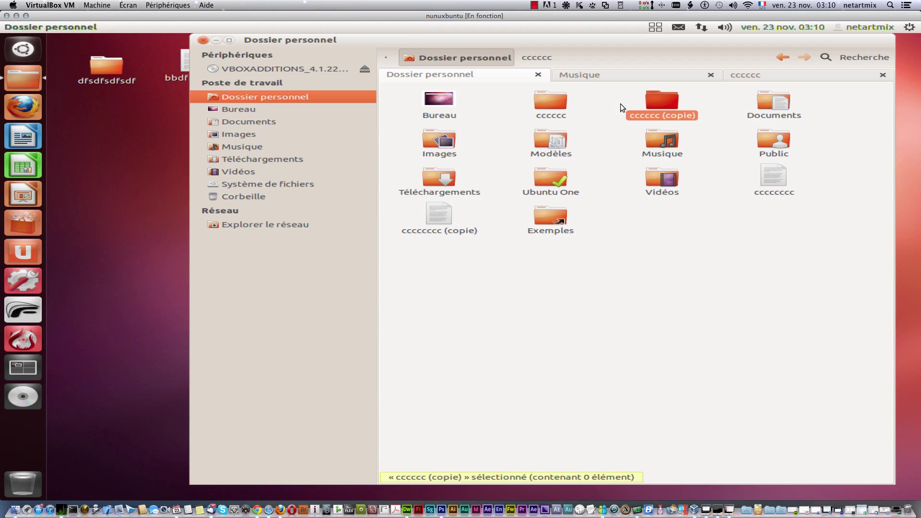
Step: Copy the cccccc (copie) folder to Bureau using Copier vers
right_click(665, 97)
mouse_move(725, 238)
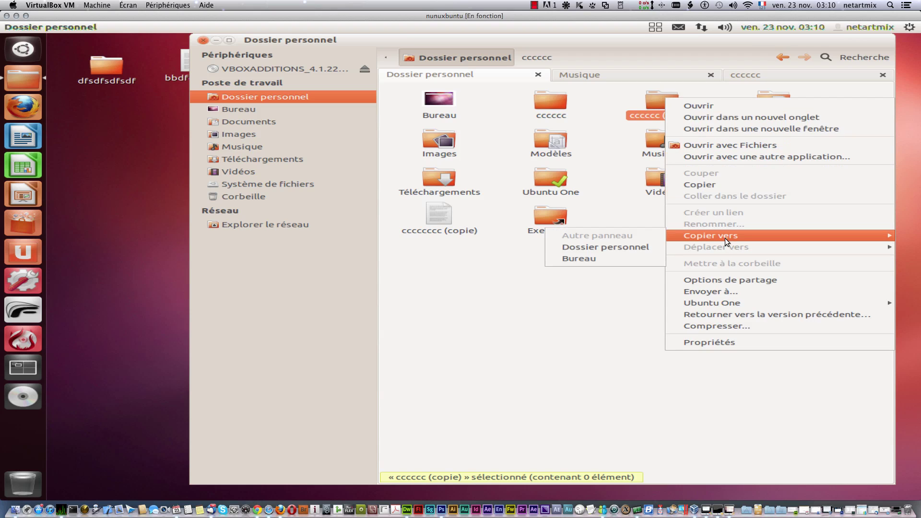
left_click(604, 256)
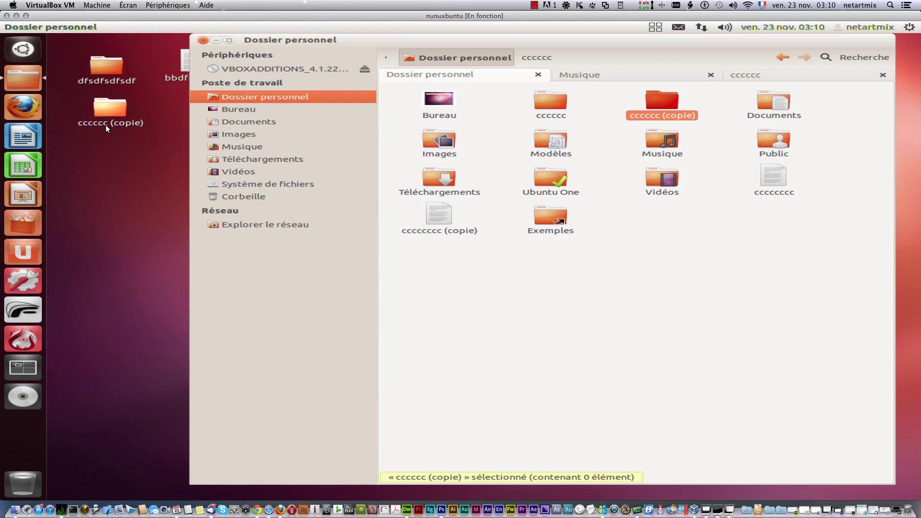
right_click(653, 100)
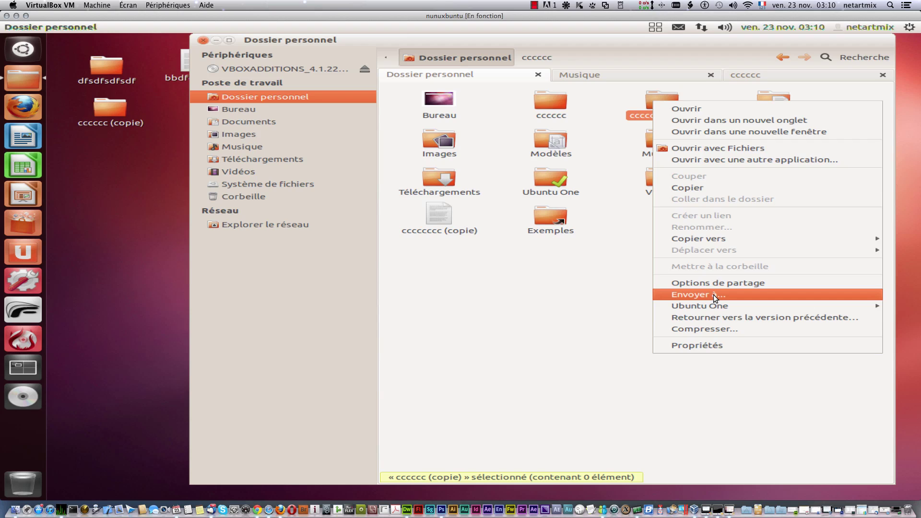
left_click(713, 295)
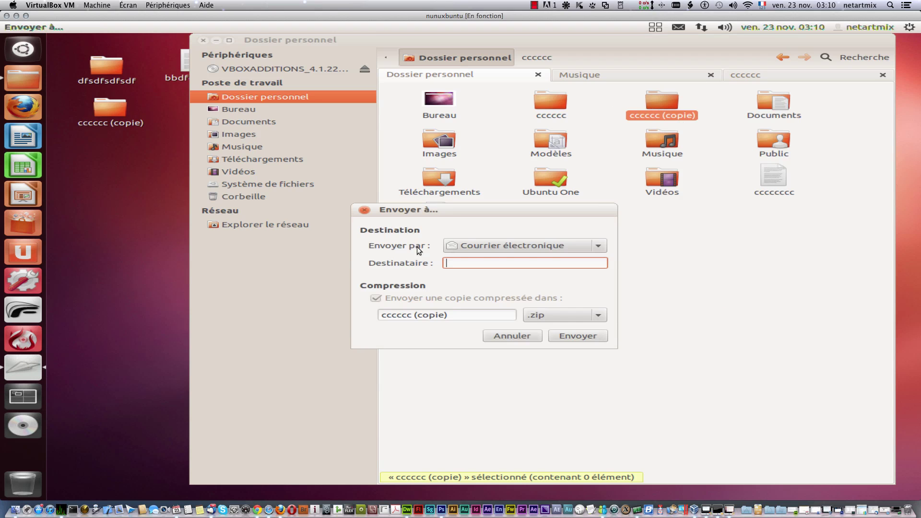
left_click(577, 243)
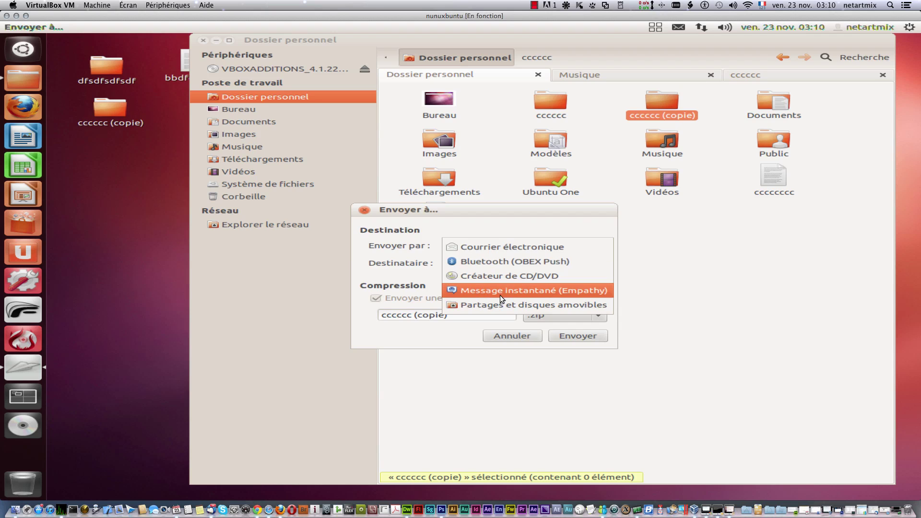
left_click(366, 207)
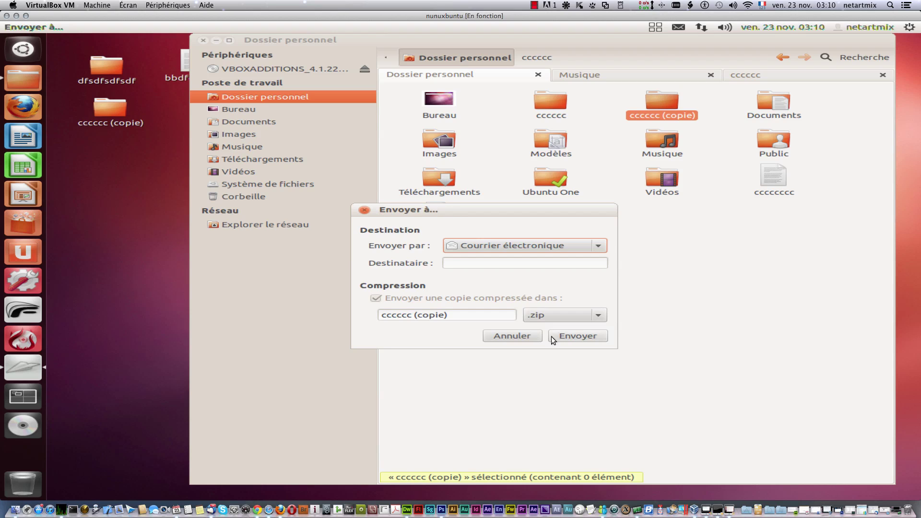
left_click(570, 316)
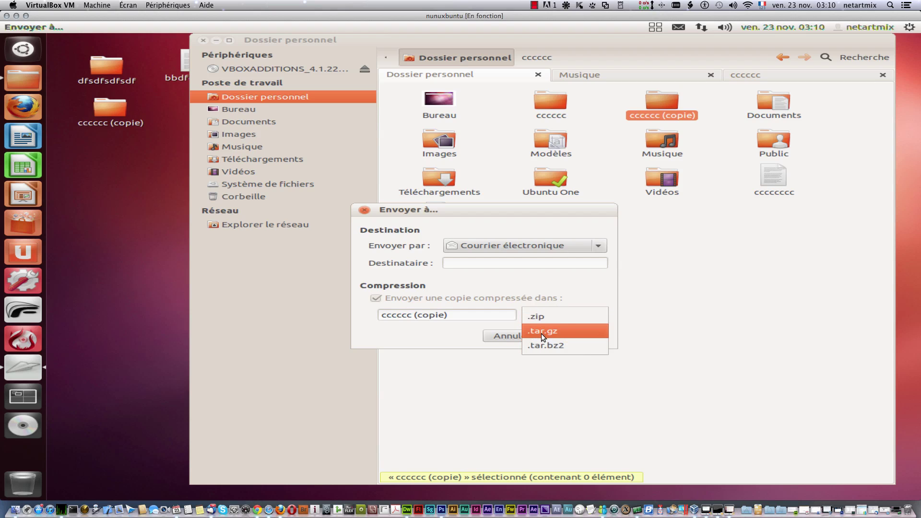
left_click(488, 211)
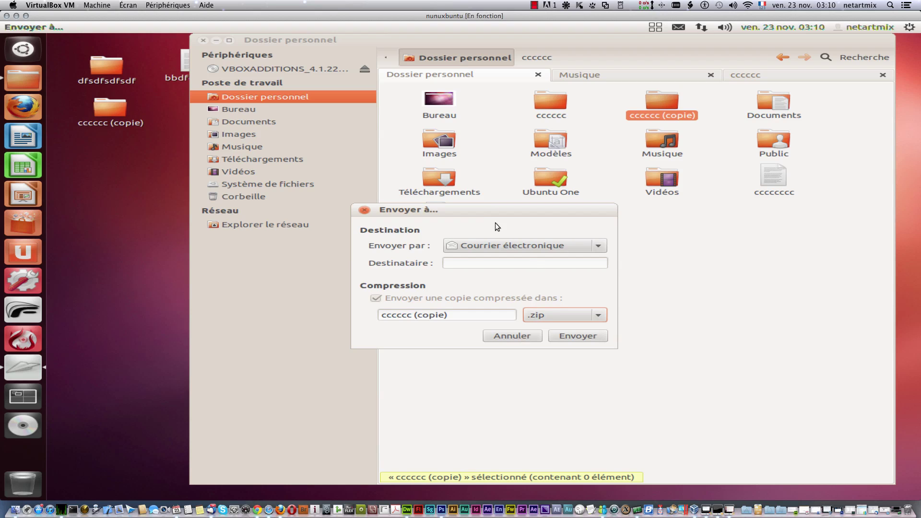
left_click(365, 211)
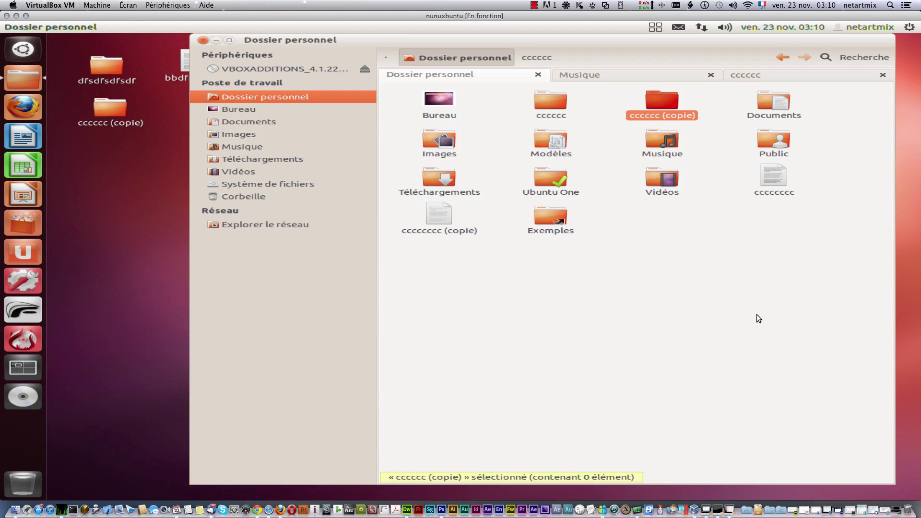
Step: Select the file cccccccc (copie) in the home folder
right_click(665, 96)
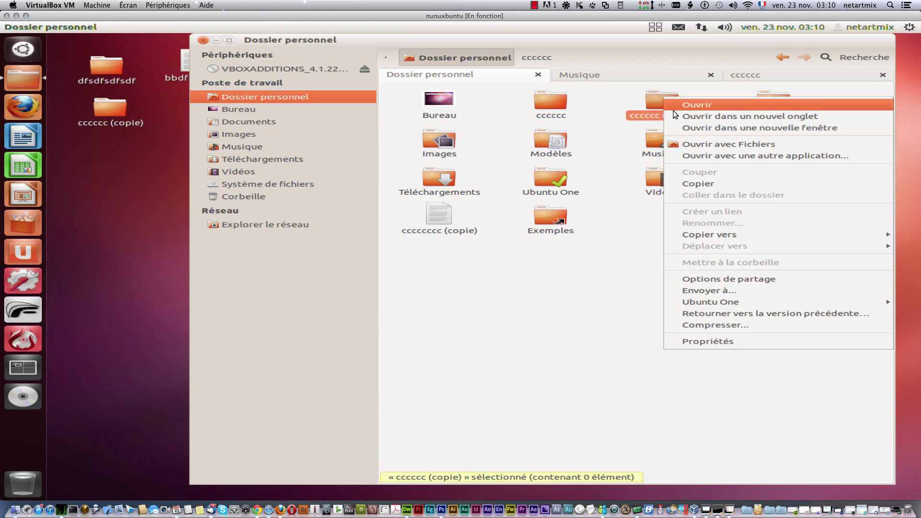
mouse_move(744, 296)
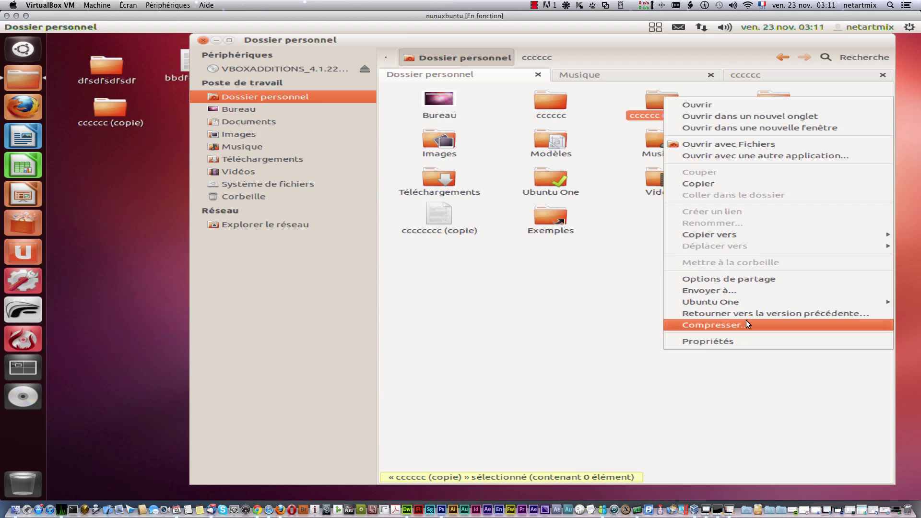
left_click(579, 277)
left_click(438, 214)
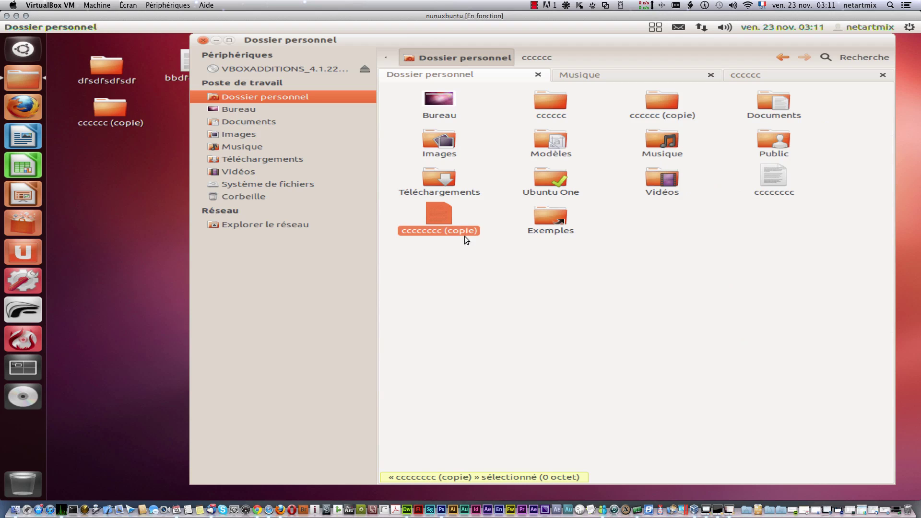
Step: Compress cccccccc (copie) into a .tar.gz archive in netartmix with Créer
right_click(441, 215)
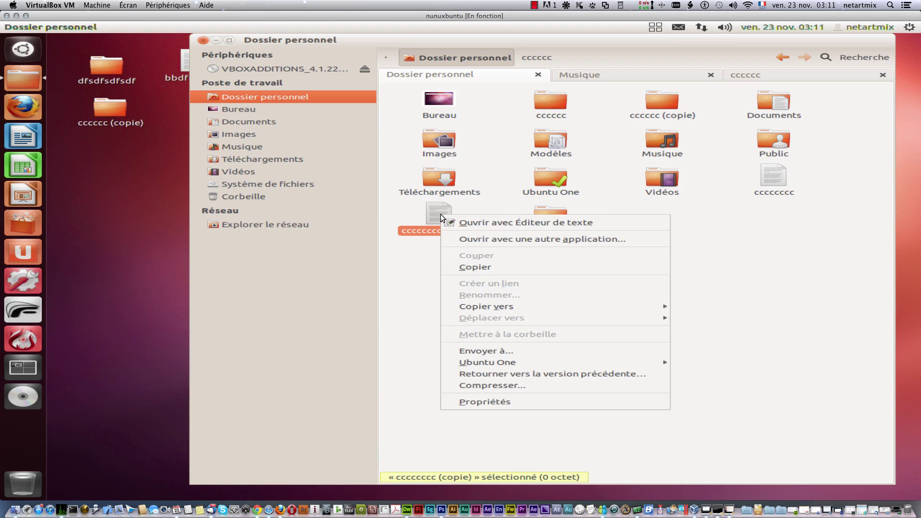
left_click(513, 383)
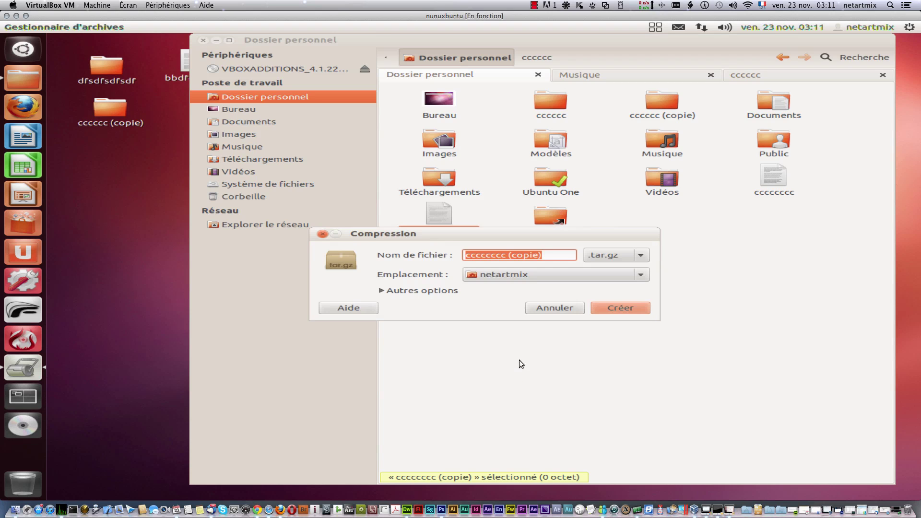
left_click(639, 261)
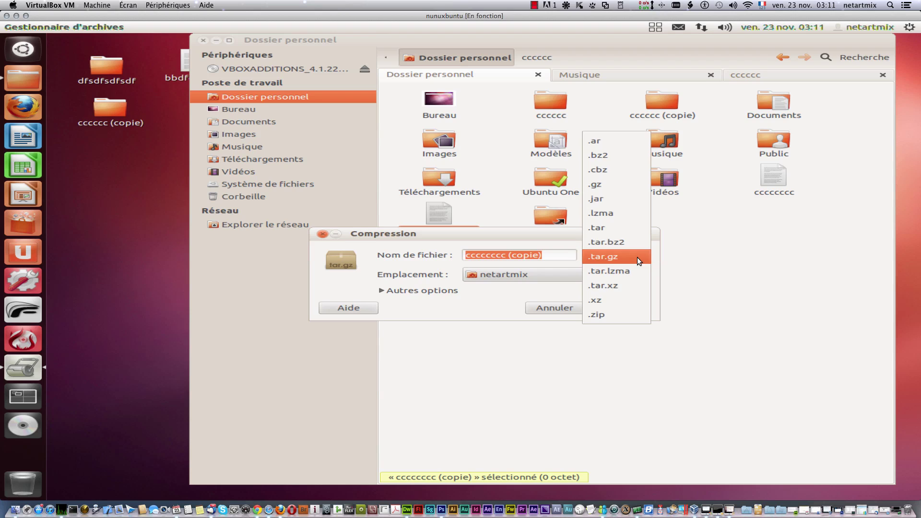
left_click(638, 258)
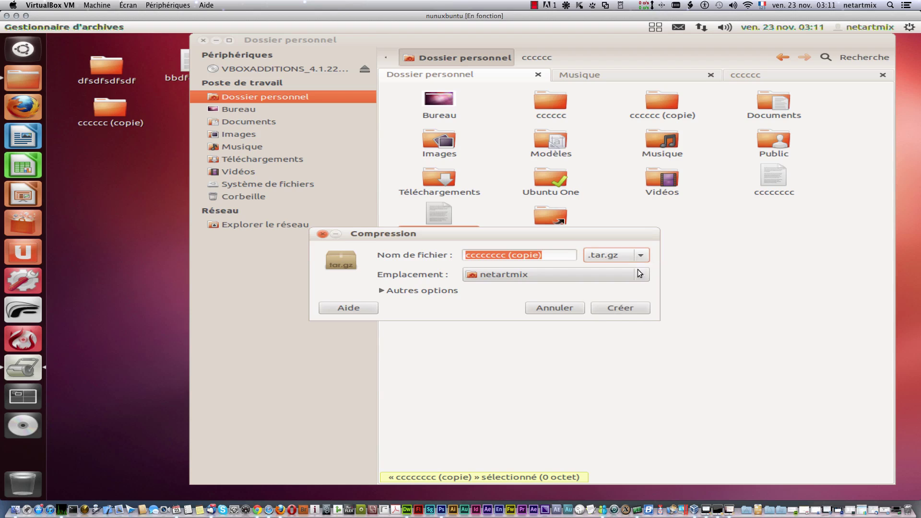
left_click(380, 291)
left_click(380, 291)
left_click(638, 250)
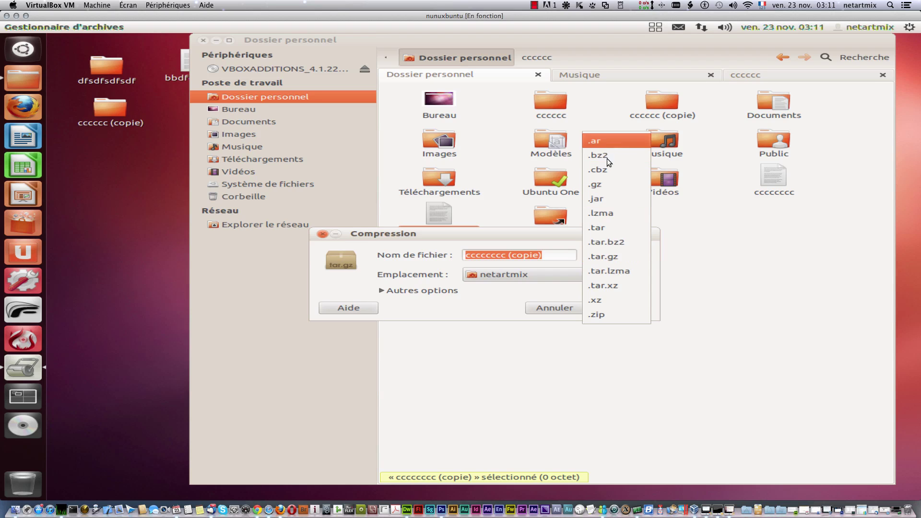
left_click(494, 290)
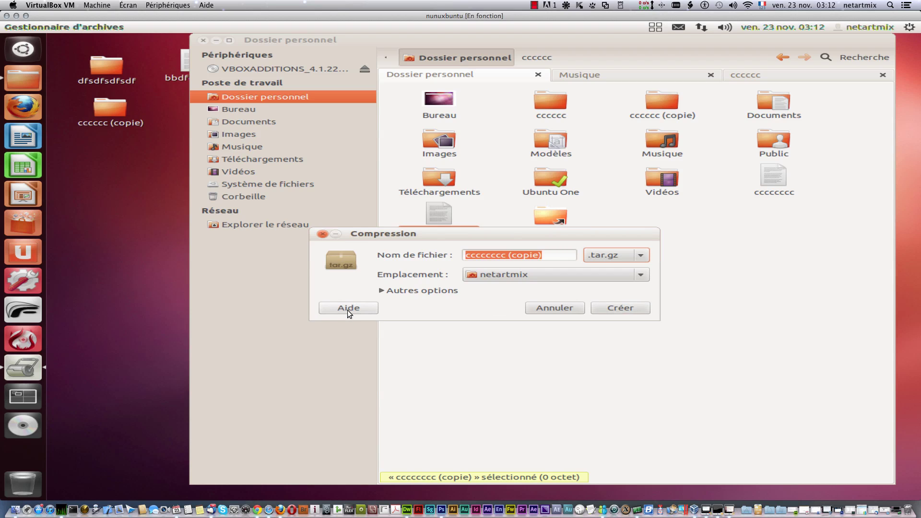
left_click(620, 307)
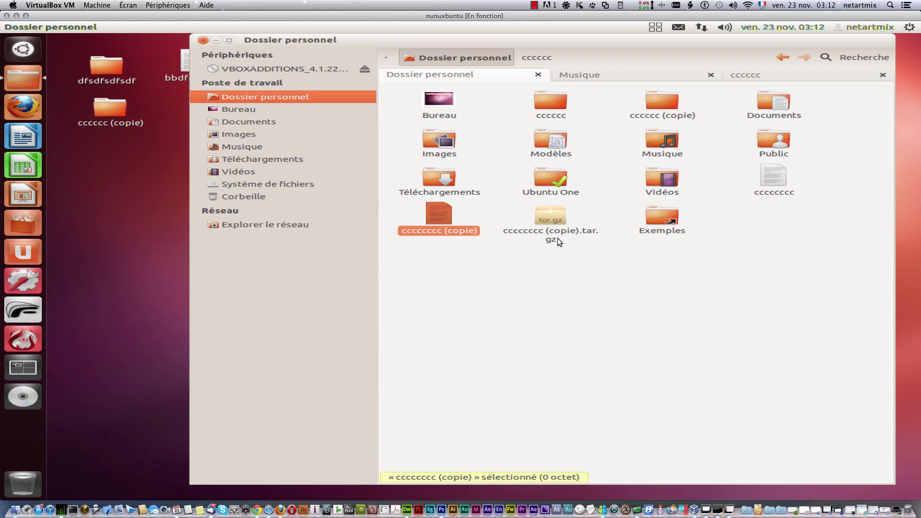
Step: Extract cccccccc (copie).tar.gz here, producing cccccccc (copie) (2)
right_click(548, 212)
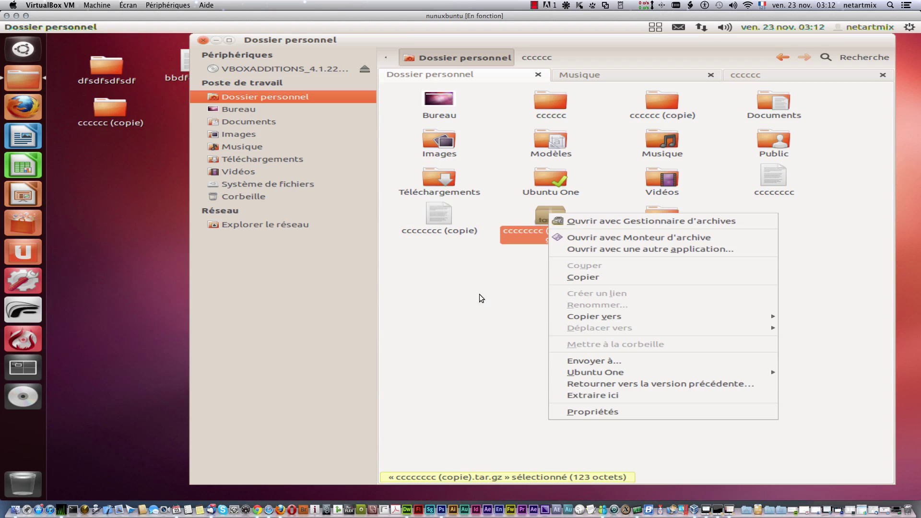
left_click(486, 310)
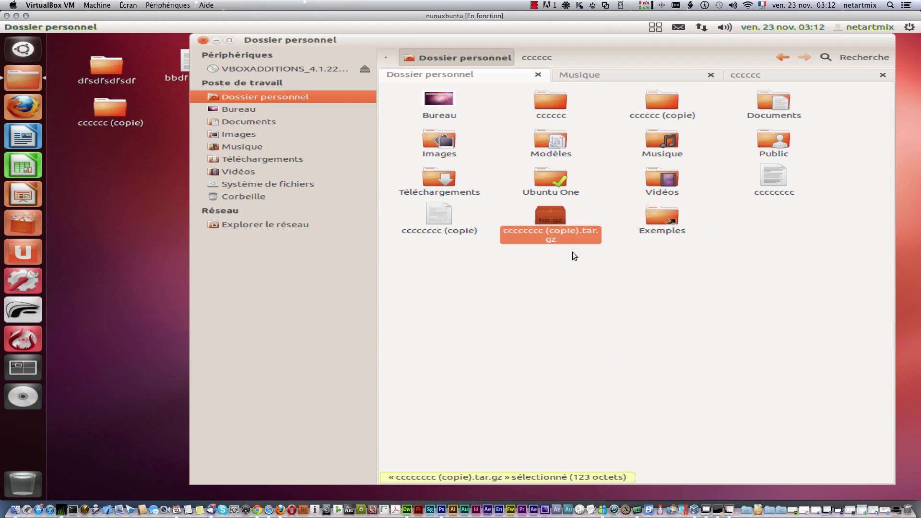
right_click(549, 218)
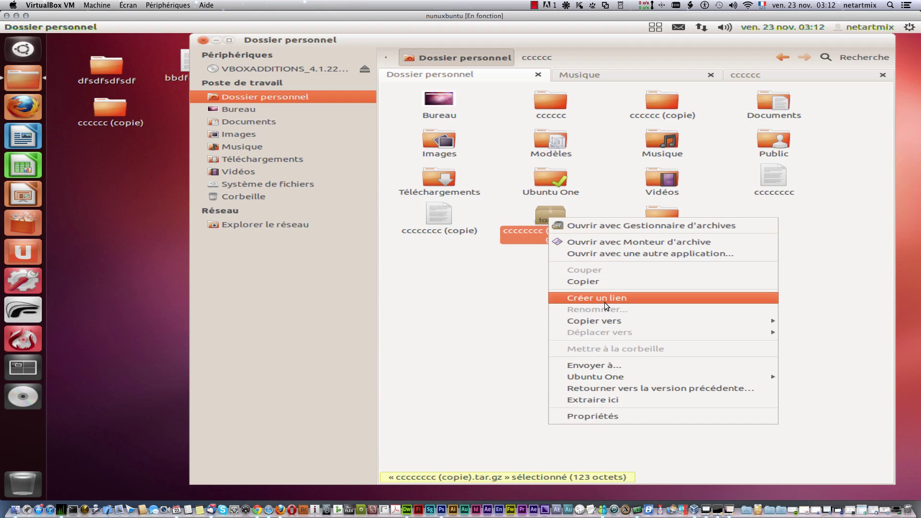
left_click(626, 400)
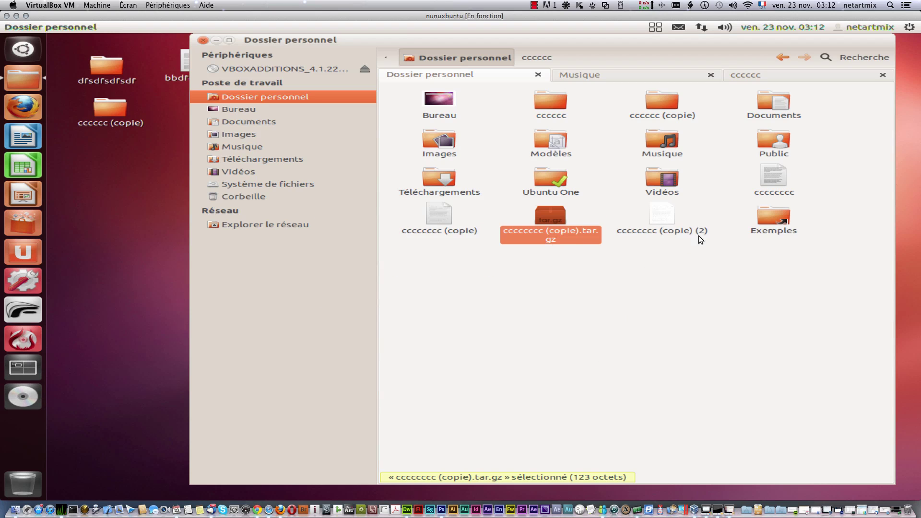
right_click(555, 217)
left_click(557, 272)
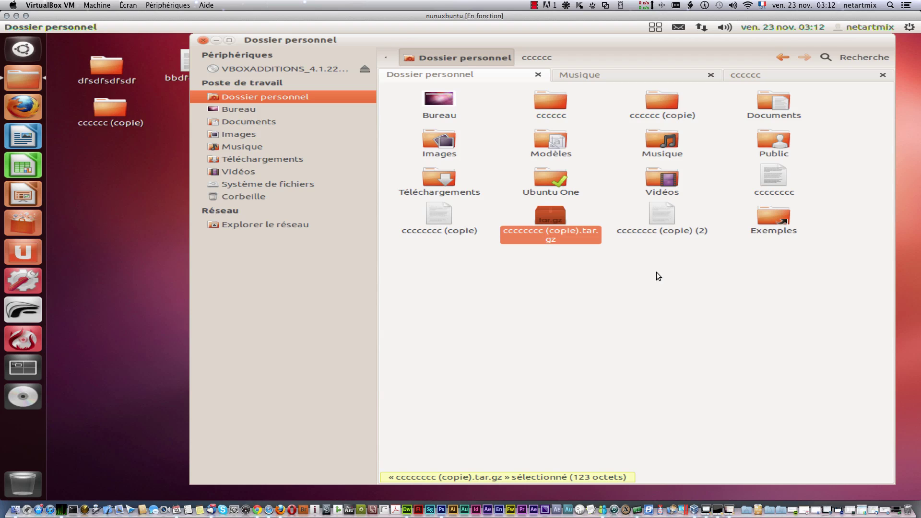
right_click(661, 214)
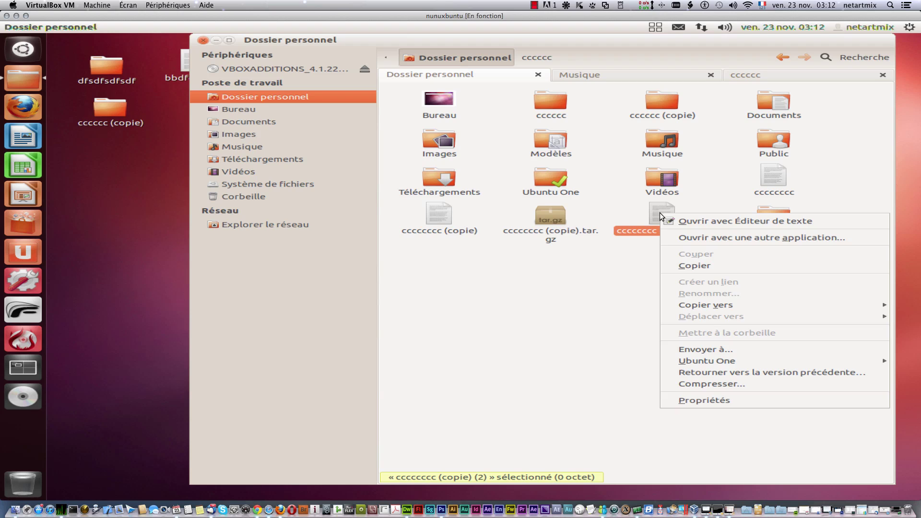
left_click(702, 400)
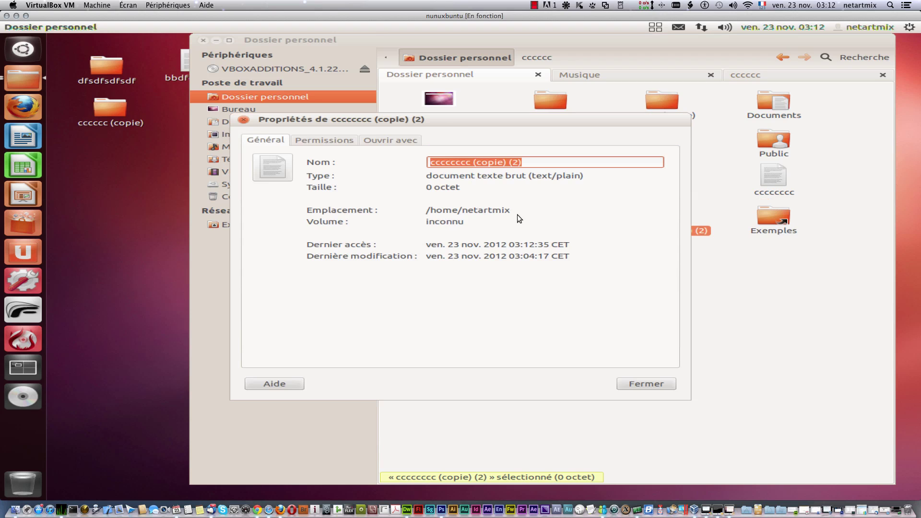
left_click_drag(513, 211, 416, 211)
left_click_drag(571, 255, 494, 256)
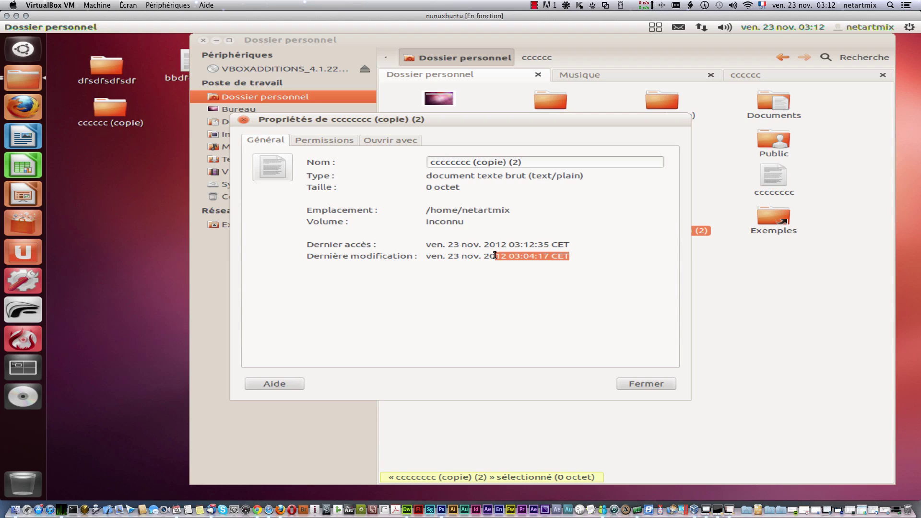
left_click_drag(568, 186, 436, 170)
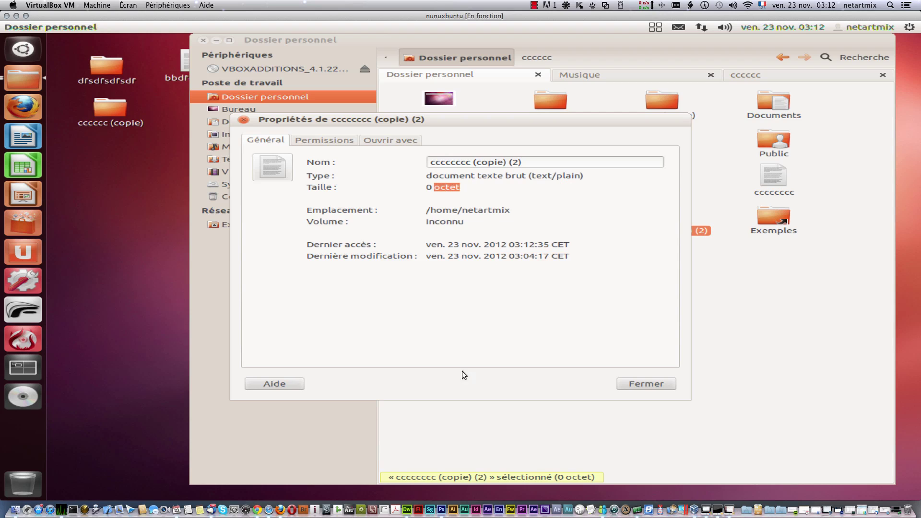
left_click(307, 140)
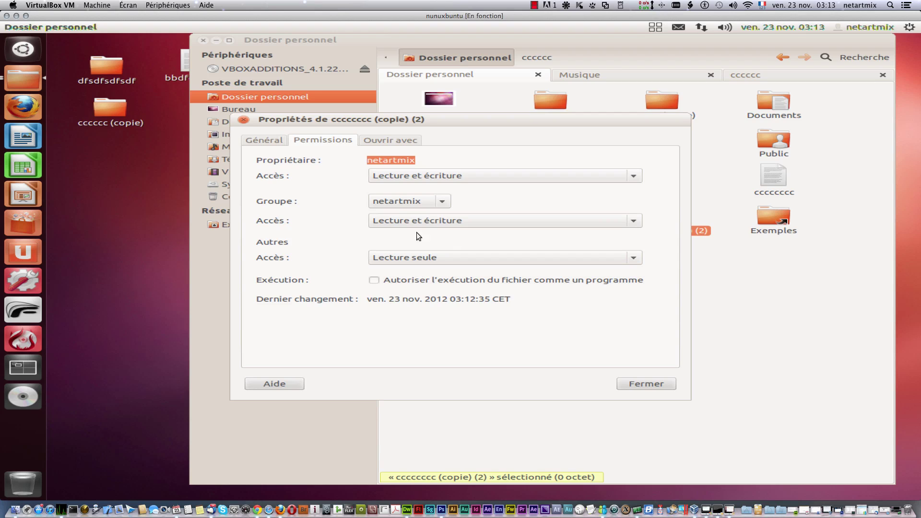
left_click(243, 120)
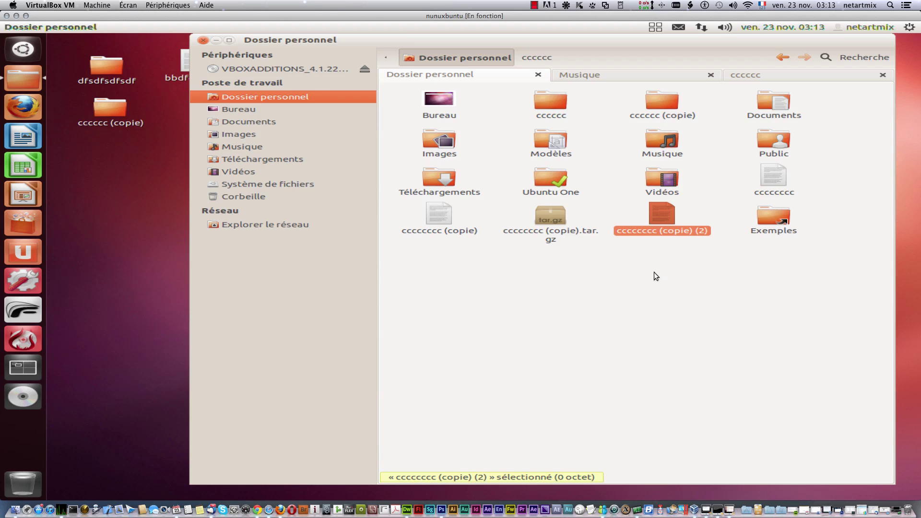
left_click(617, 258)
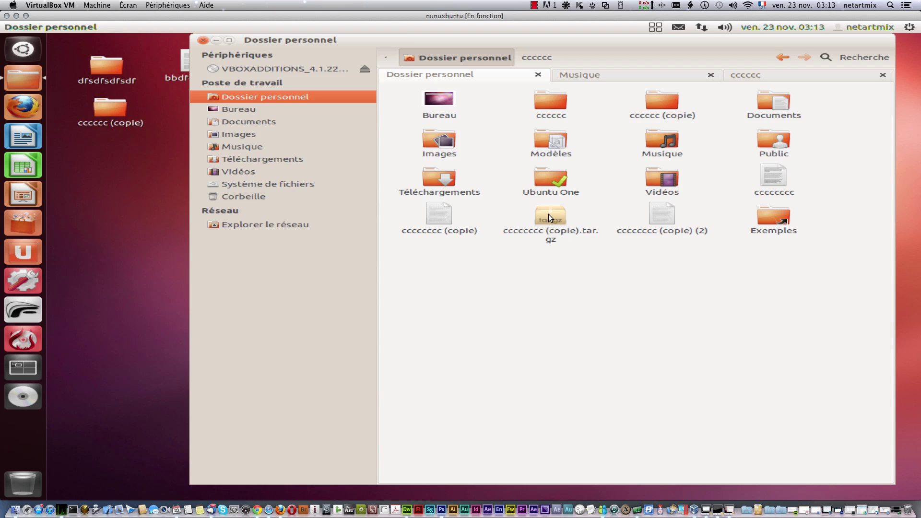
Step: In the archive's Propriétés, allow executing it as a program, keeping group at Lecture et écriture
right_click(548, 214)
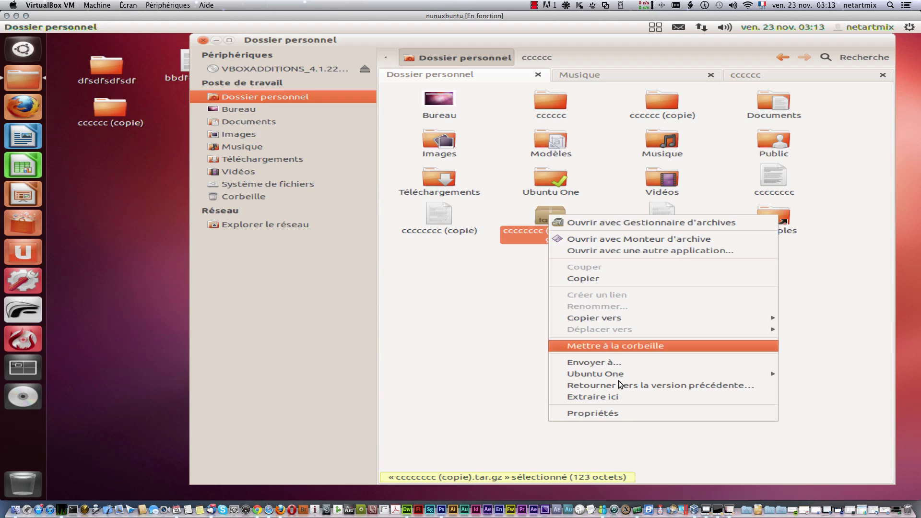
left_click(622, 409)
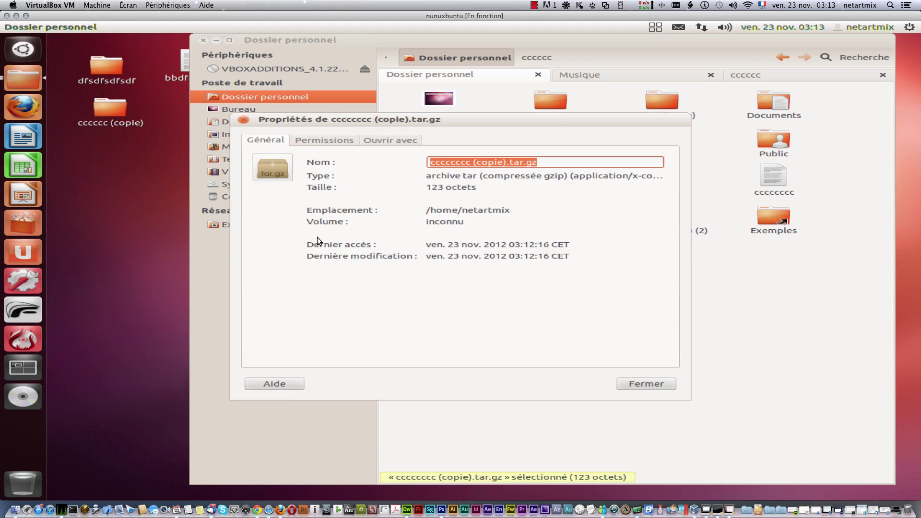
left_click(317, 140)
left_click(374, 280)
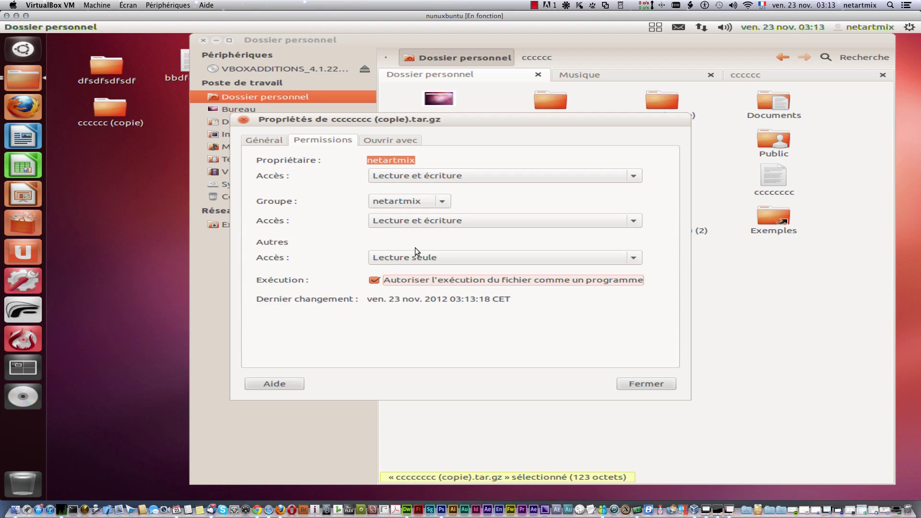
left_click(447, 219)
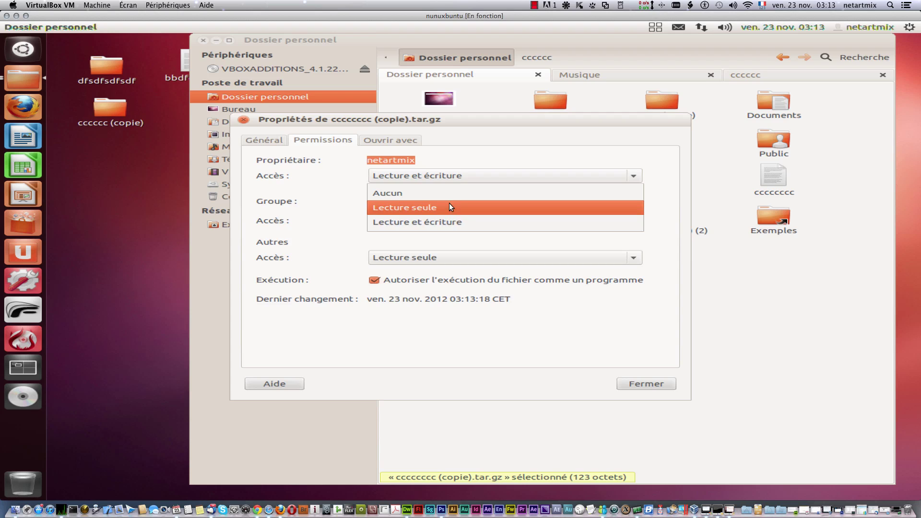
left_click(479, 246)
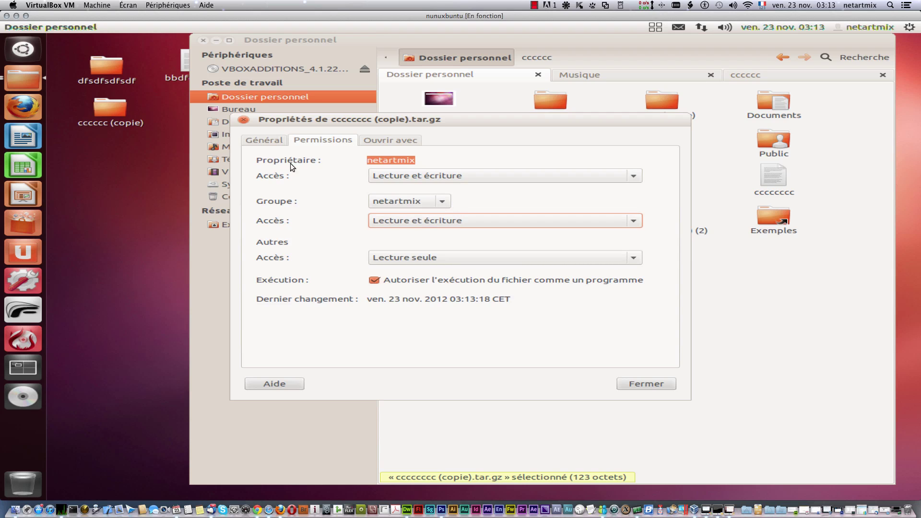
left_click(382, 140)
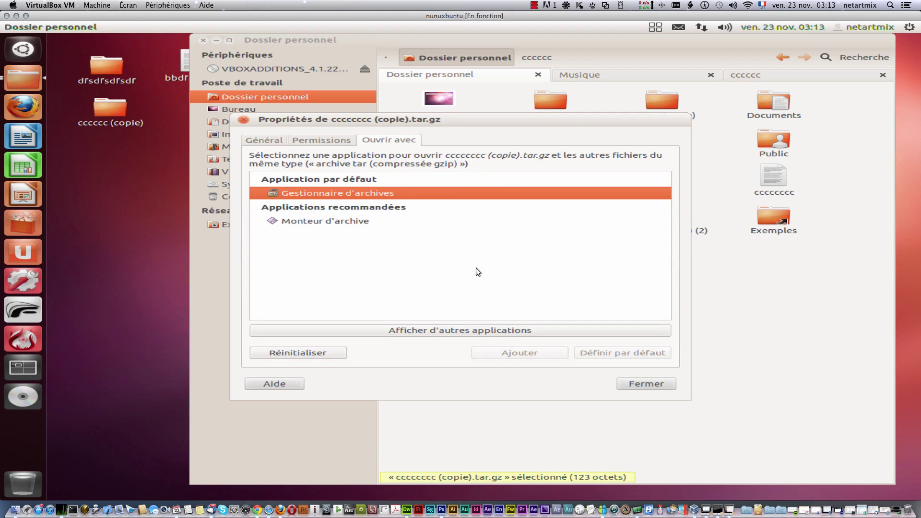
left_click(626, 382)
right_click(652, 215)
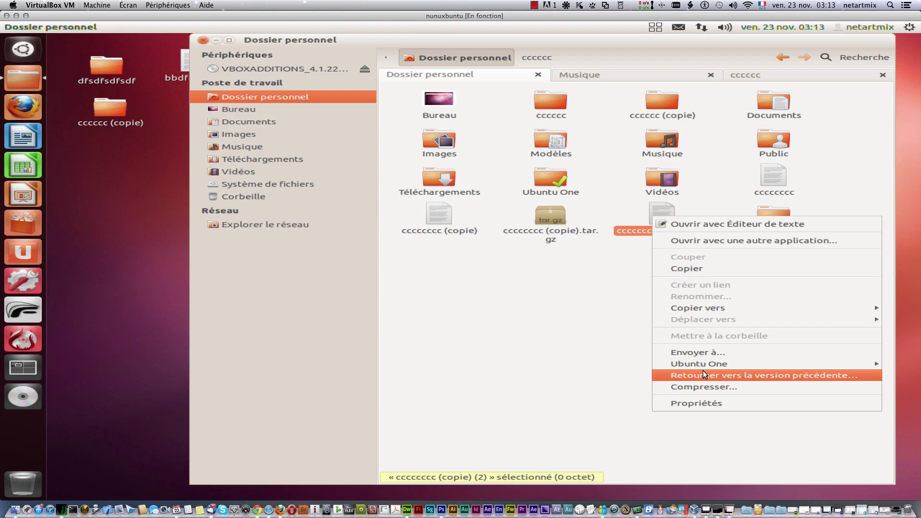
left_click(710, 403)
left_click(382, 143)
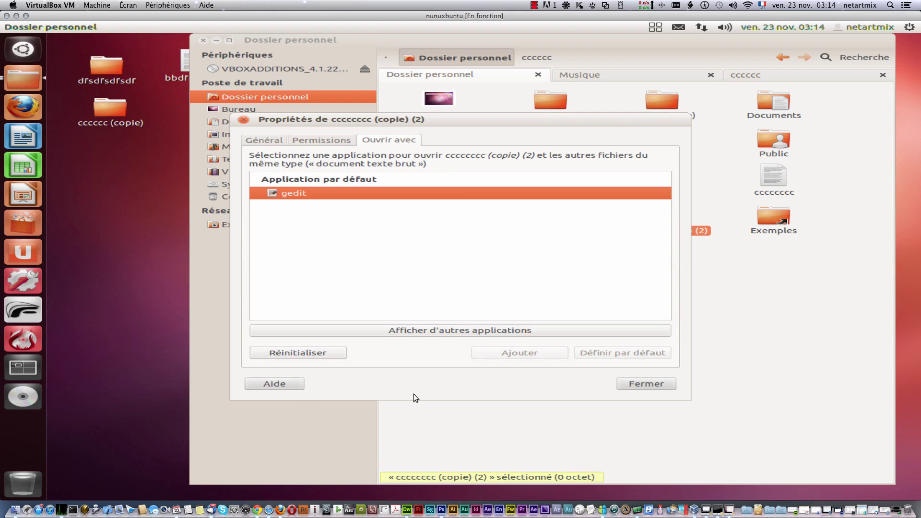
Step: Close the file's properties and clear the selection in the home folder
left_click(631, 385)
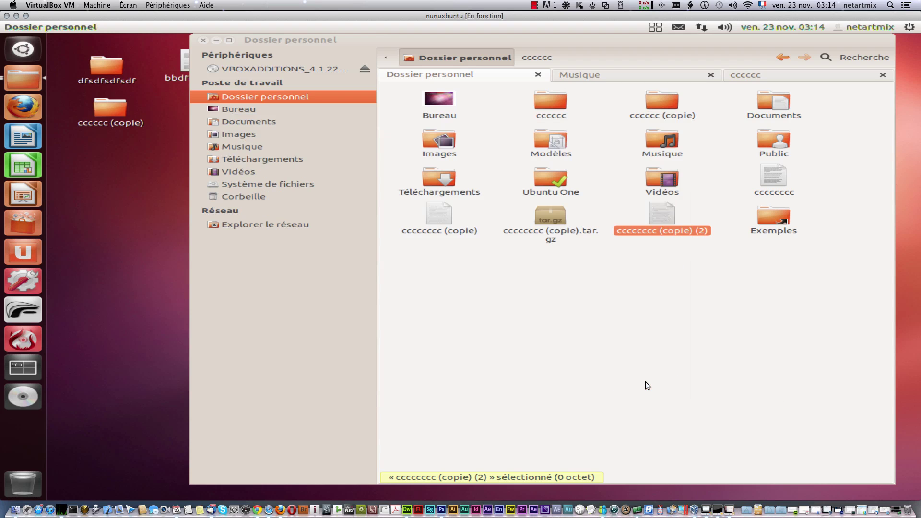
left_click(488, 321)
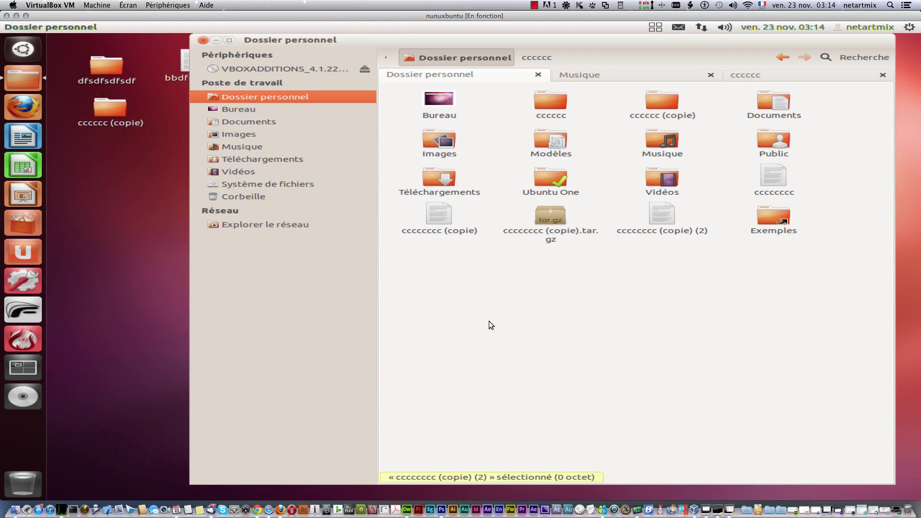
right_click(657, 217)
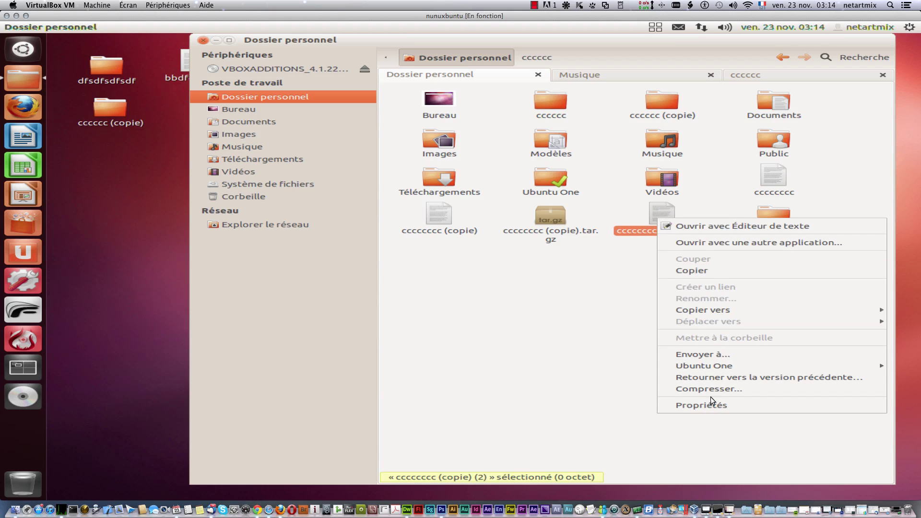
left_click(563, 308)
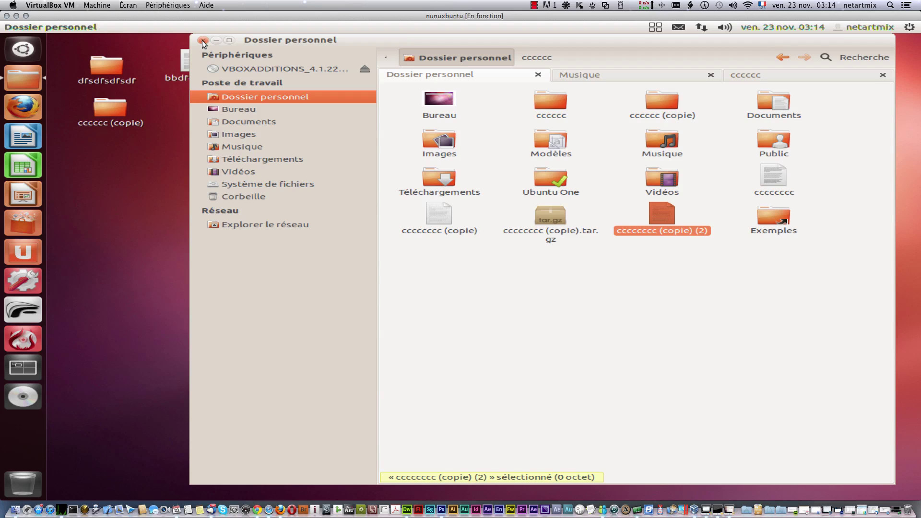
Step: Close the Musique and cccccc tabs, then the Dossier personnel window
left_click(711, 76)
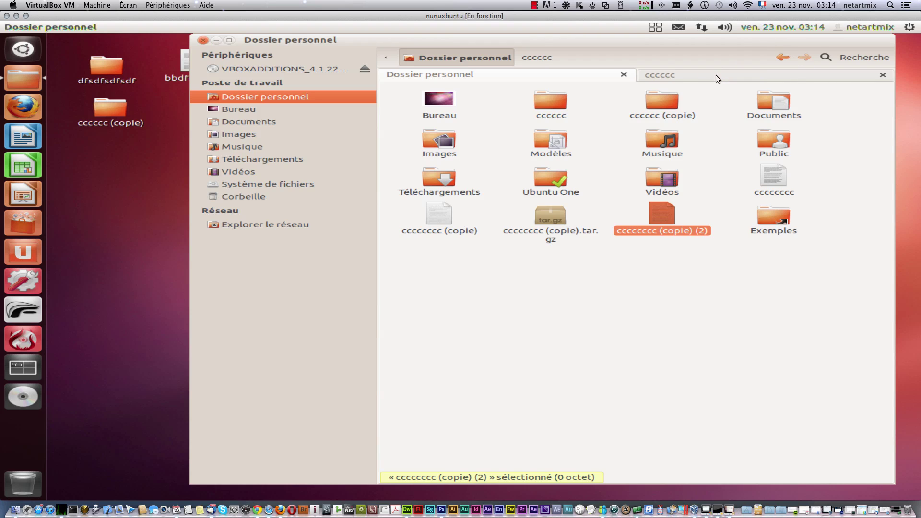
left_click(884, 74)
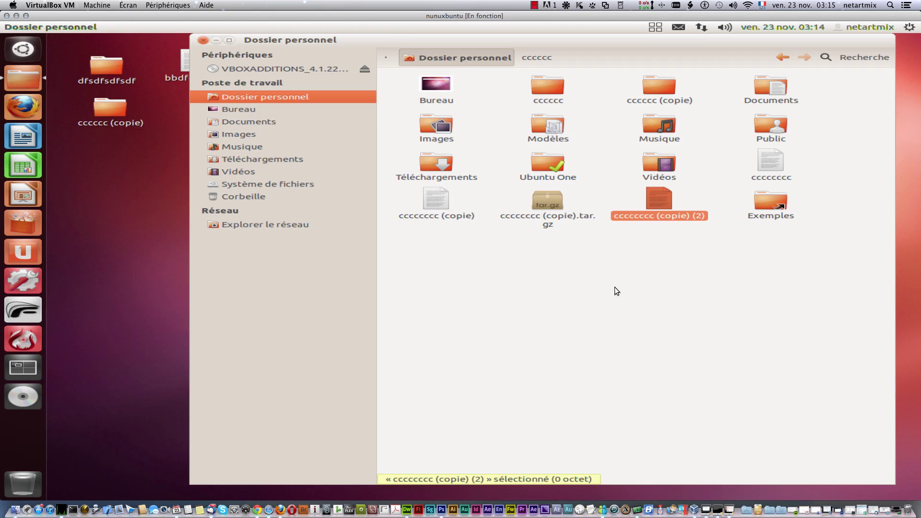
right_click(446, 39)
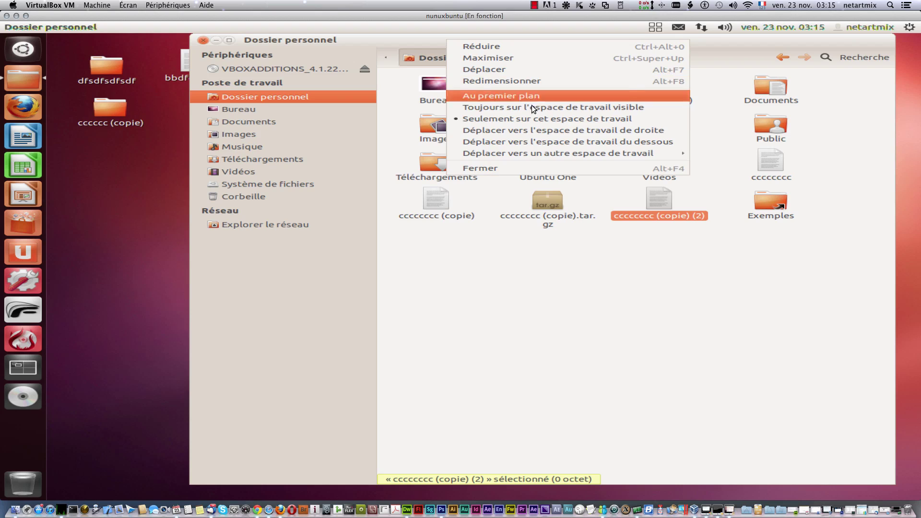
left_click(583, 278)
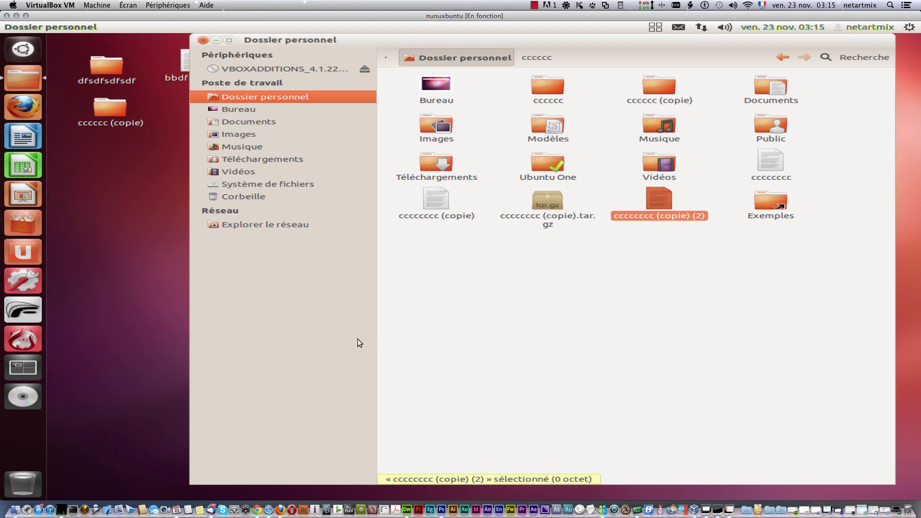
right_click(453, 341)
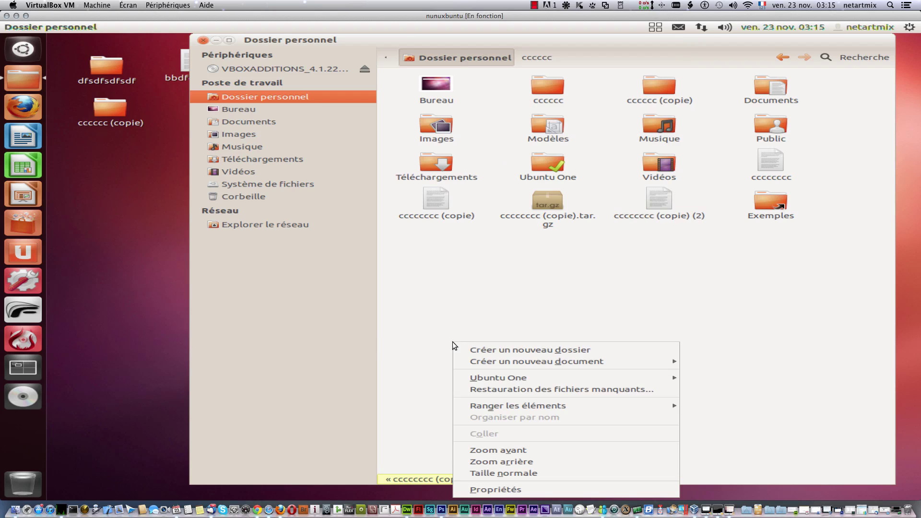
left_click(321, 319)
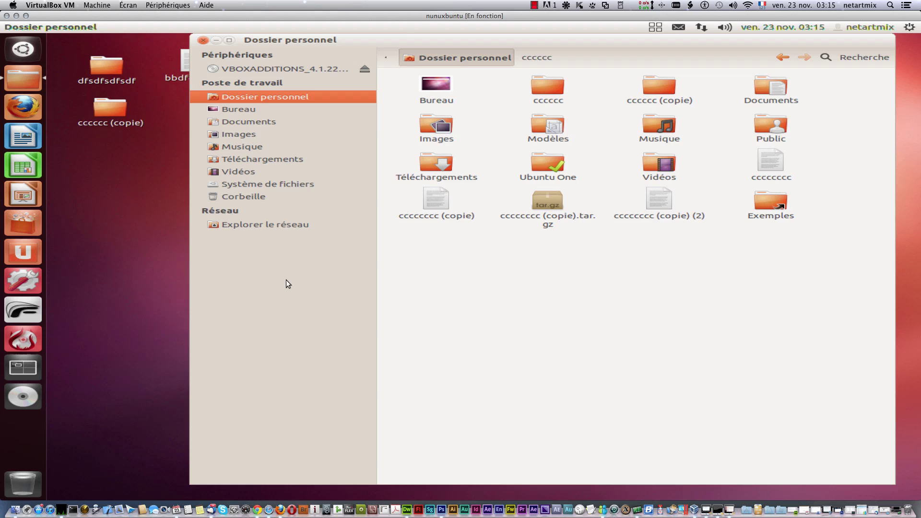
left_click(203, 42)
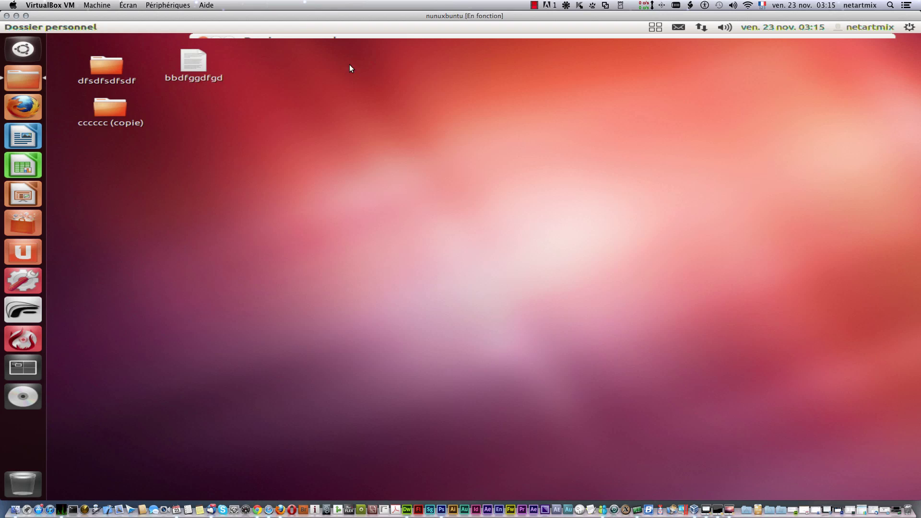
Step: Start Firefox from the Unity launcher
left_click(534, 5)
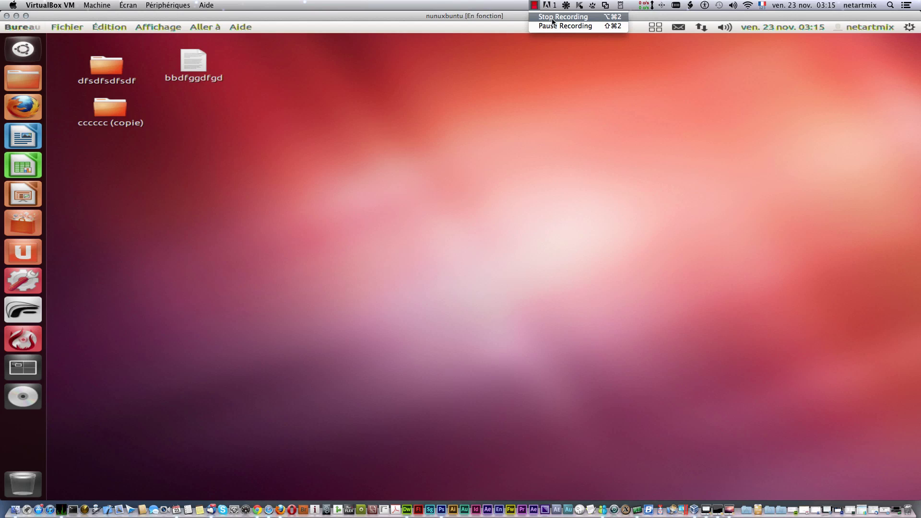
left_click(556, 17)
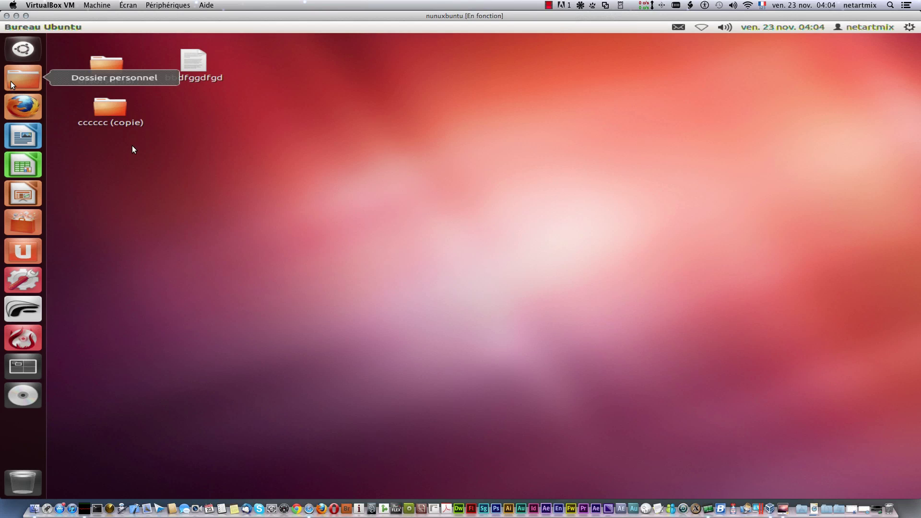
left_click(27, 101)
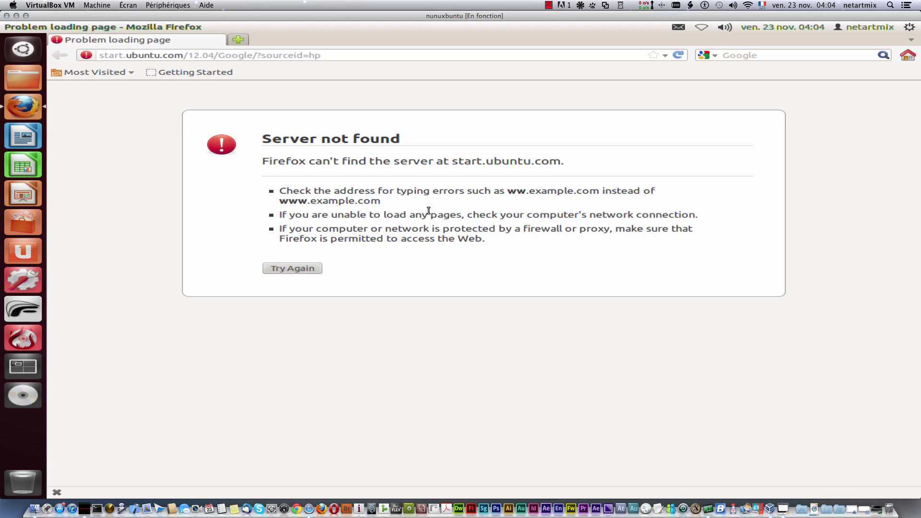
Step: Enable networking, connect Ethernet automatique, and reload the failed start.ubuntu.com page
left_click(697, 29)
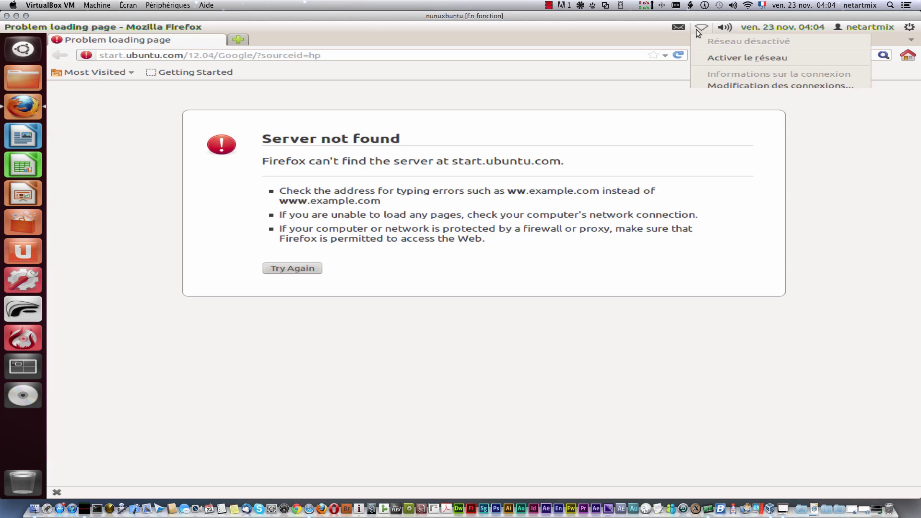
left_click(717, 55)
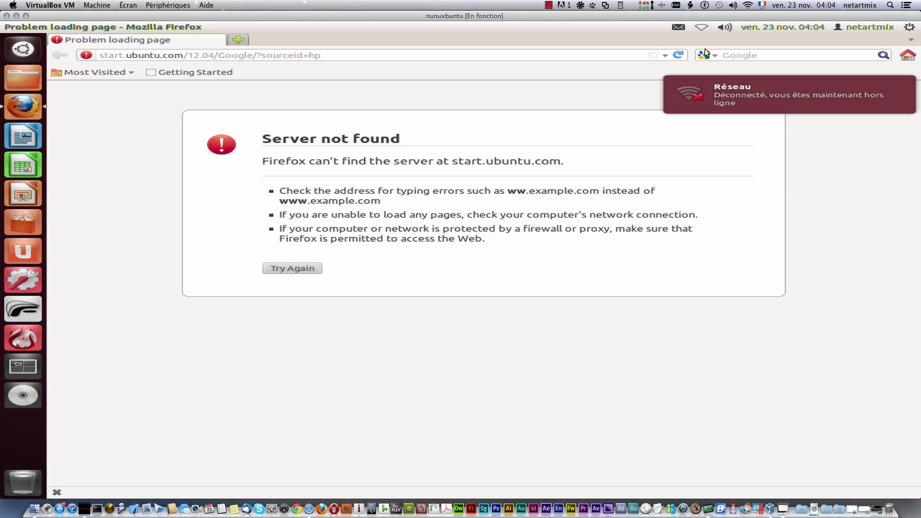
left_click(702, 29)
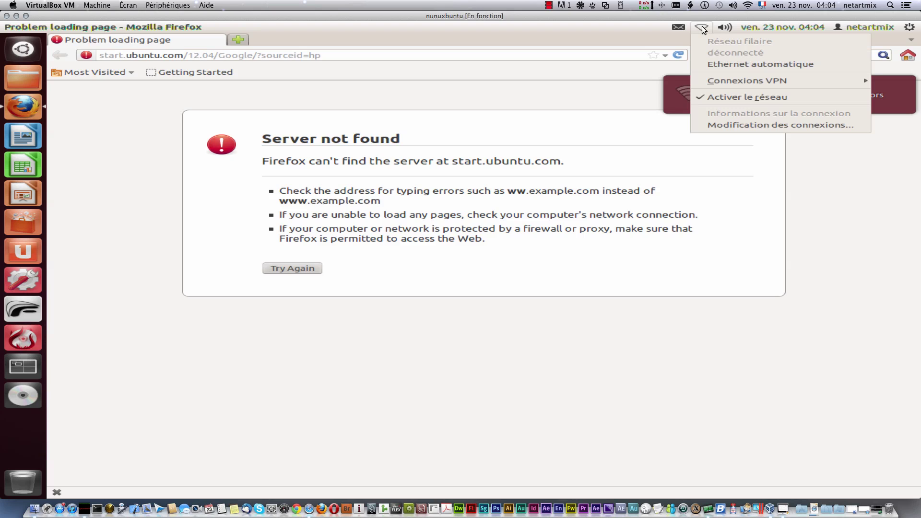
left_click(609, 34)
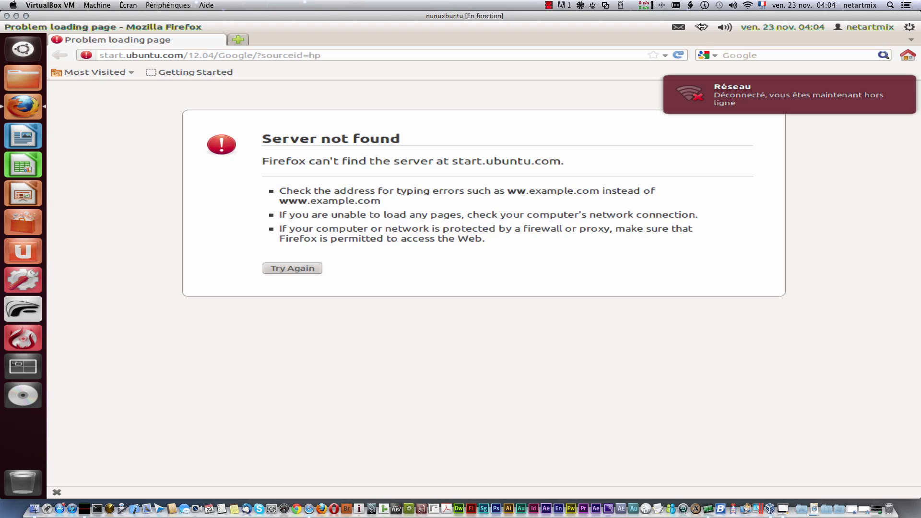
left_click(700, 31)
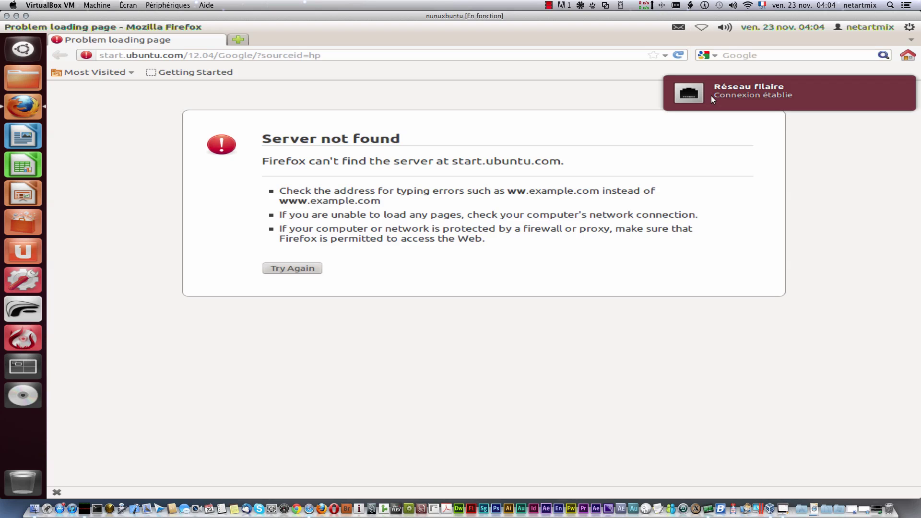
left_click(678, 57)
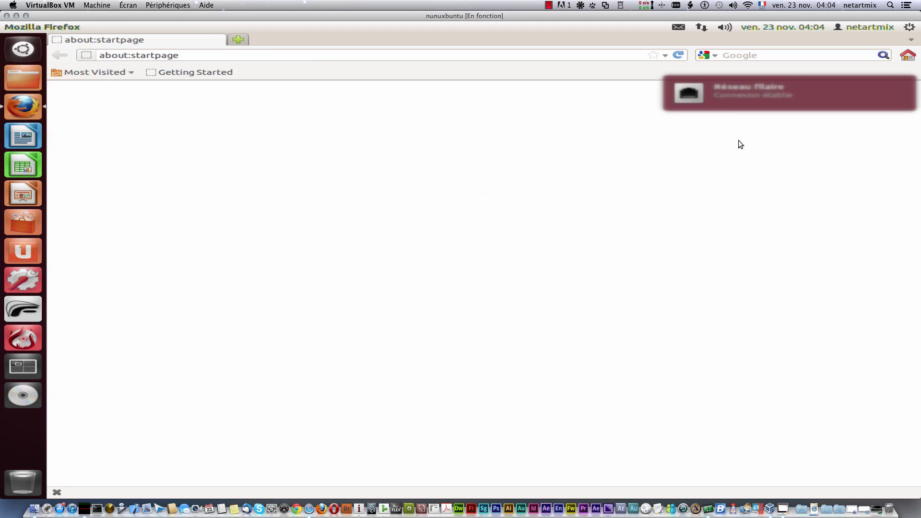
Step: Search for 'google' from the address bar
left_click(193, 56)
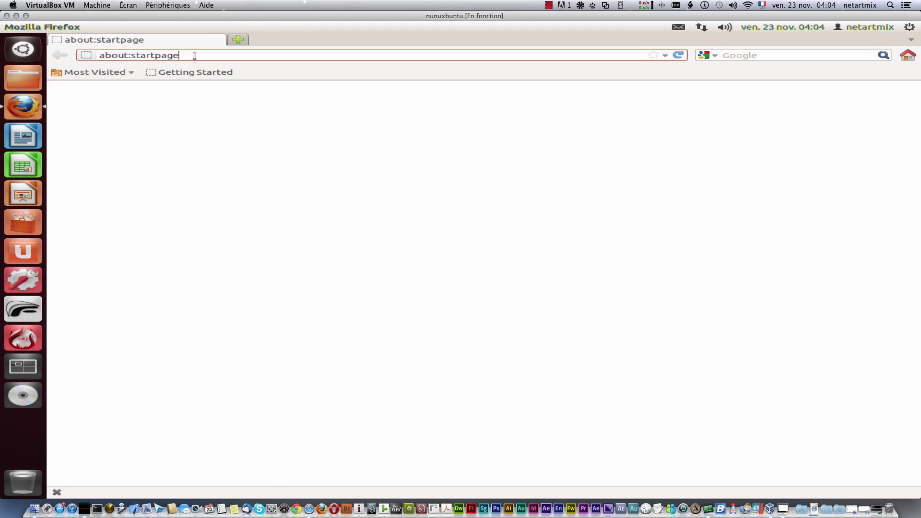
type("google")
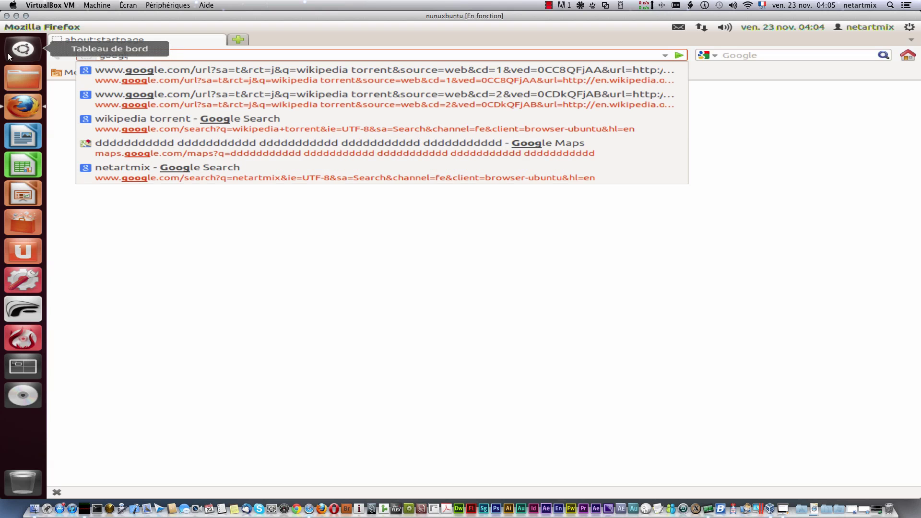
key("Return")
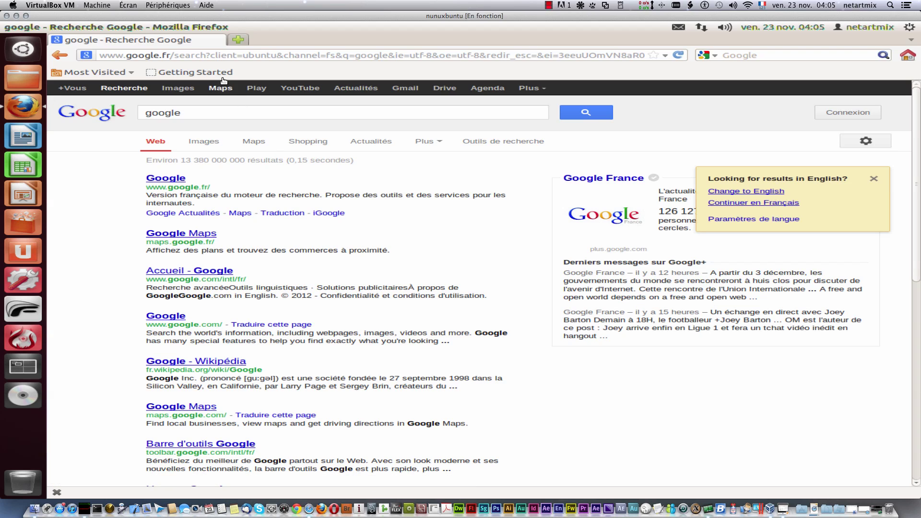
Step: Open two empty new tabs and close both, leaving only the Google results
left_click(238, 40)
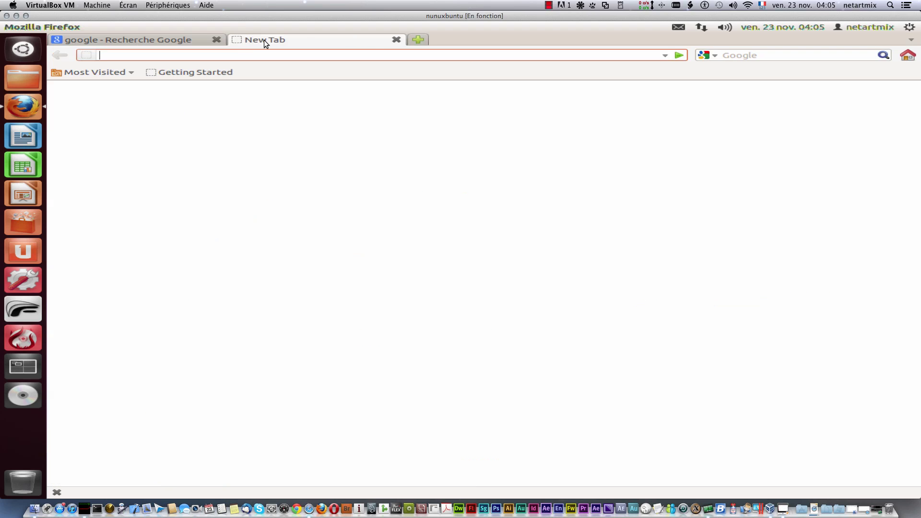
left_click(417, 42)
left_click(165, 40)
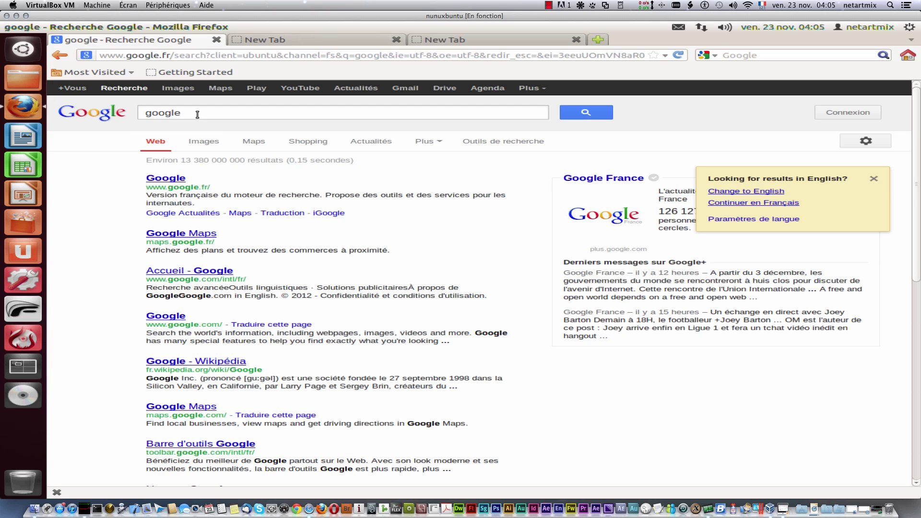
left_click(268, 38)
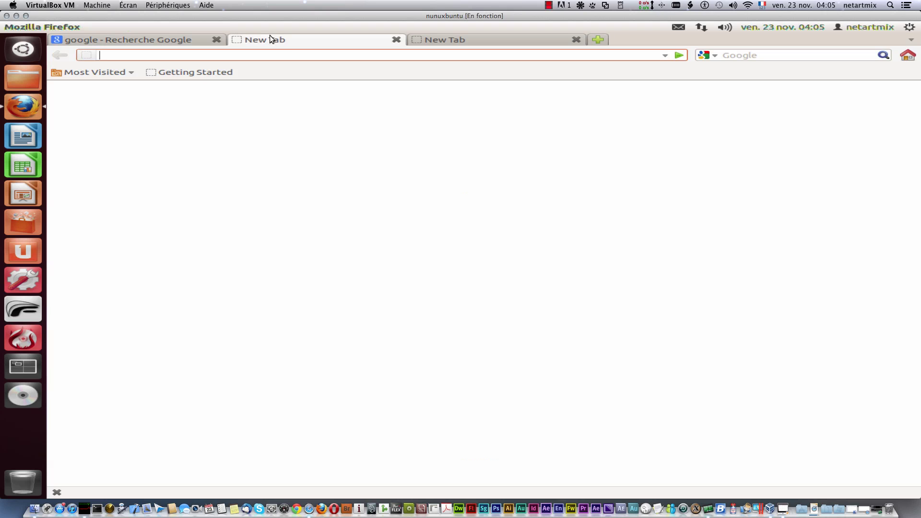
left_click(393, 39)
left_click(390, 40)
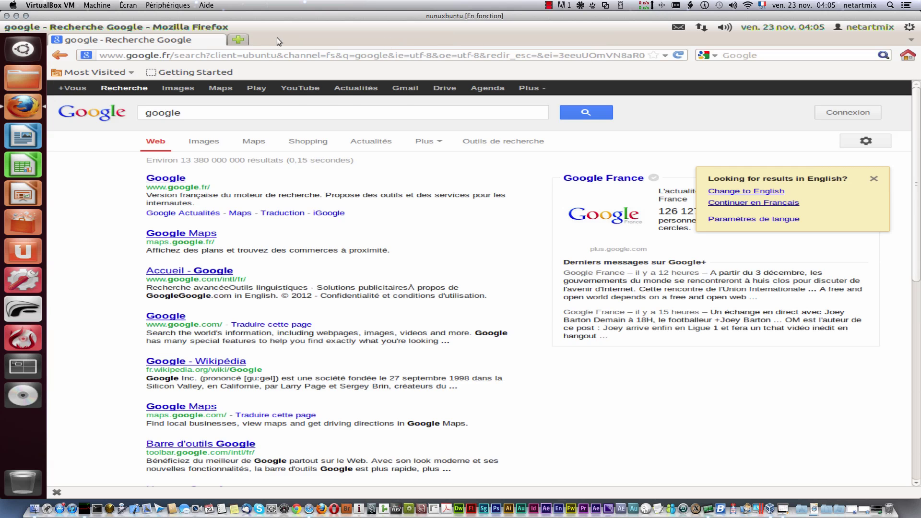
Step: Hide the Add-on Bar while keeping the Bookmarks Toolbar visible
right_click(278, 37)
left_click(280, 30)
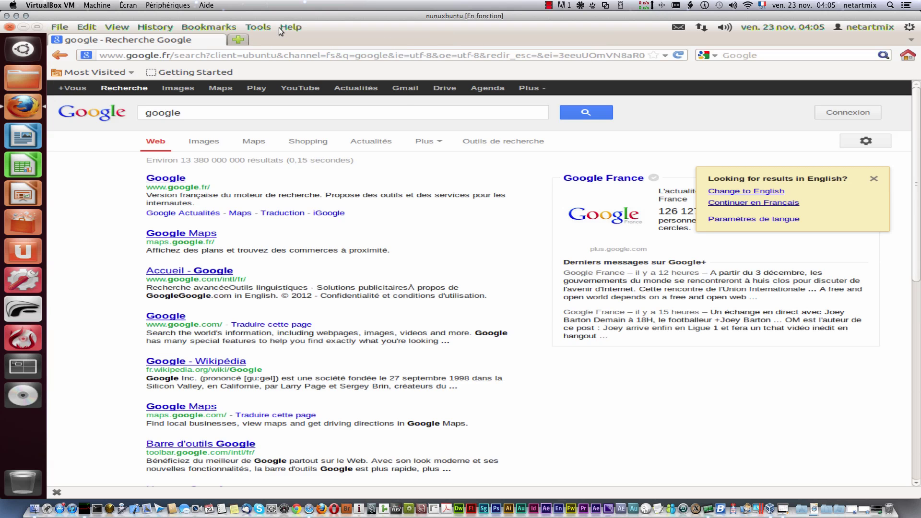
right_click(359, 36)
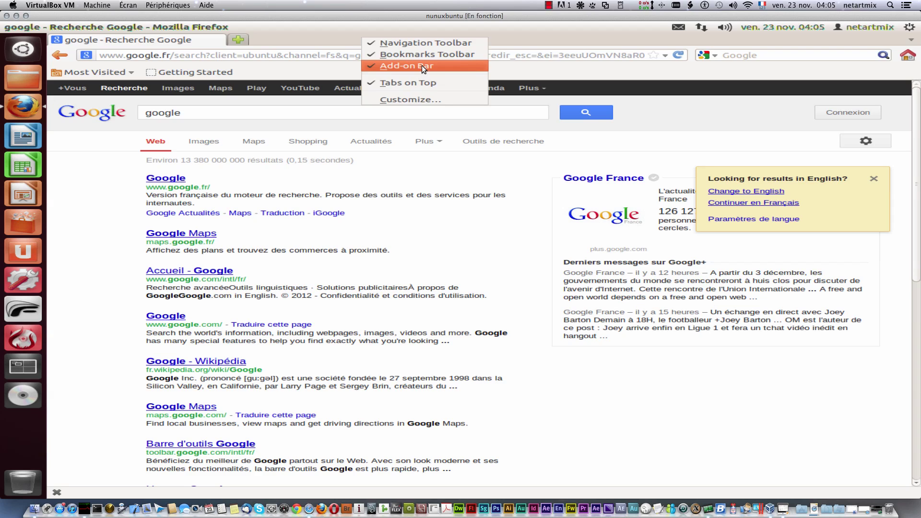
left_click(422, 66)
right_click(373, 41)
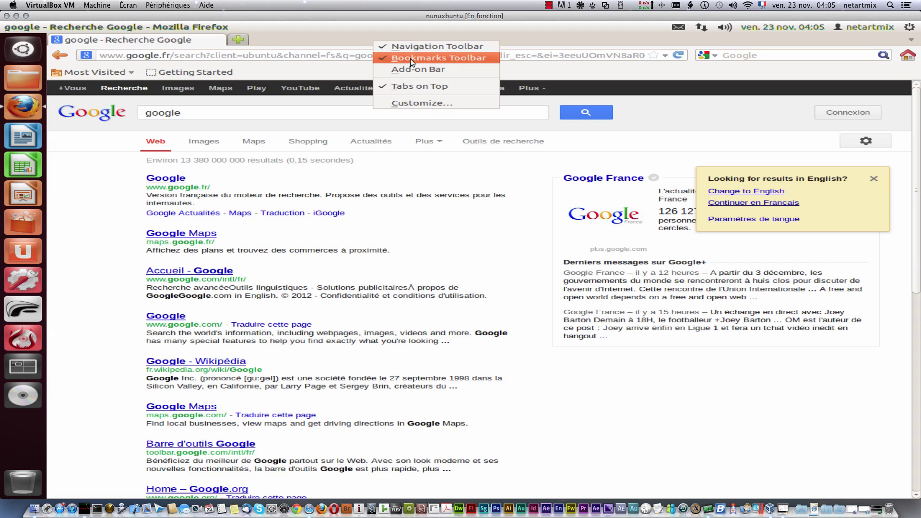
left_click(412, 53)
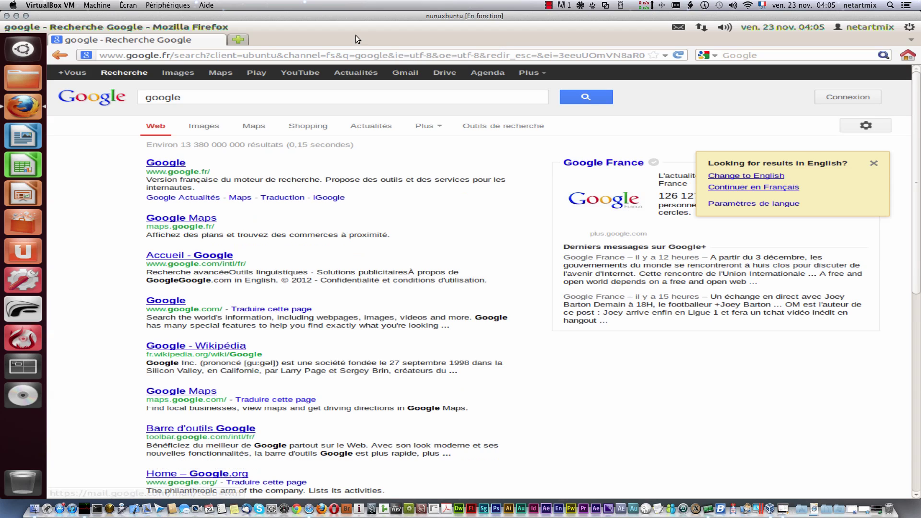
right_click(356, 36)
left_click(393, 53)
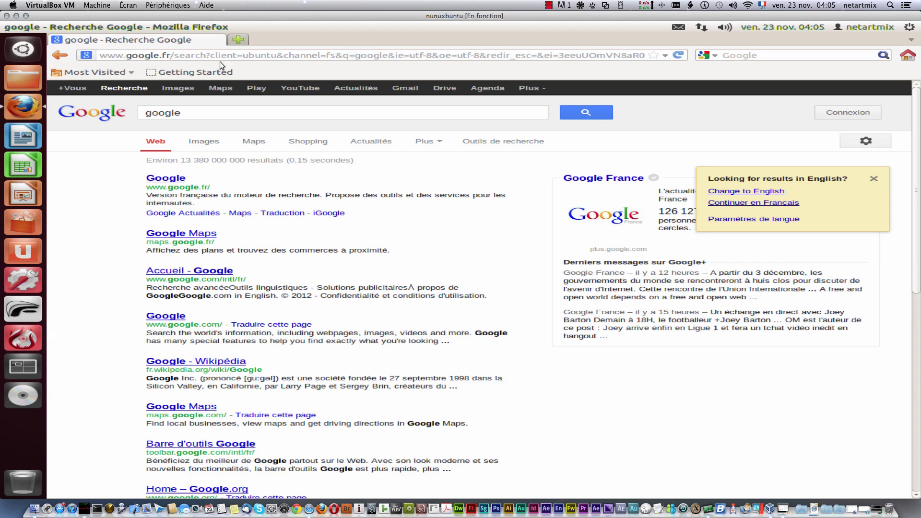
Step: Create a new bookmarks-toolbar folder named 'social'
right_click(256, 69)
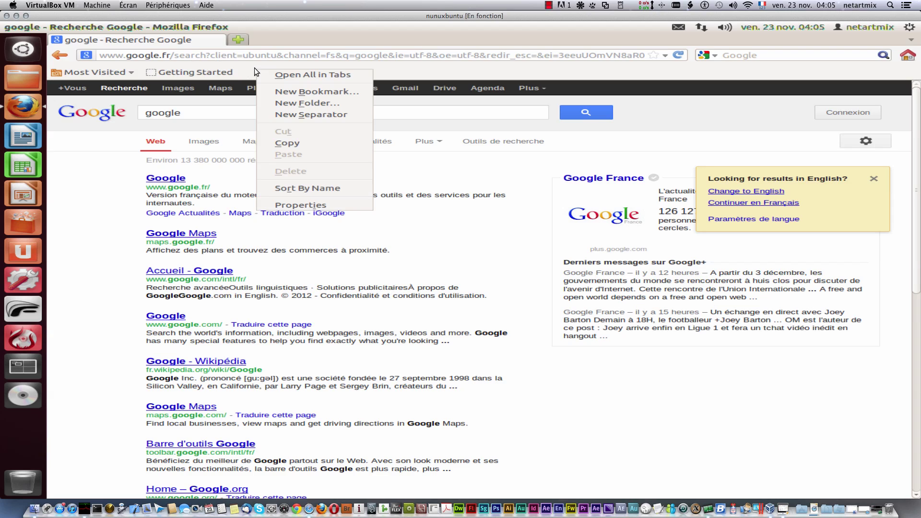
left_click(297, 99)
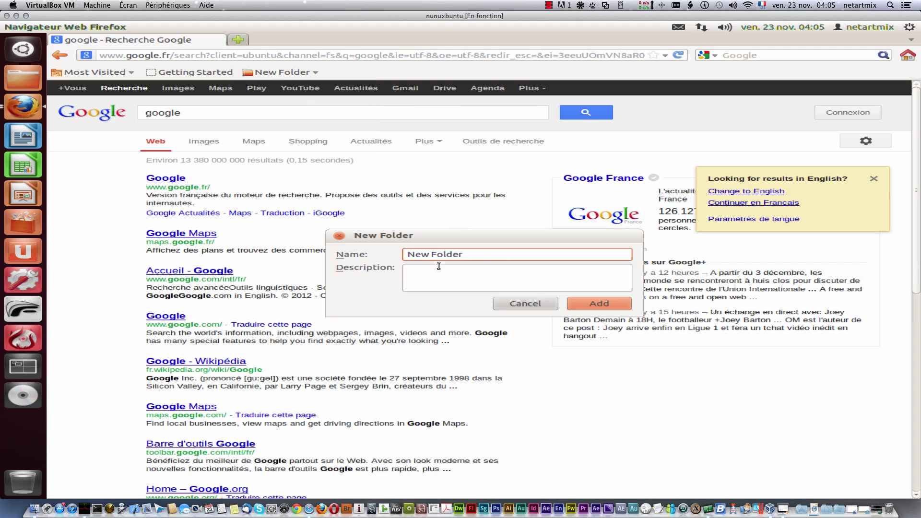
left_click(468, 259)
left_click_drag(468, 261, 398, 253)
type("social")
key("Return")
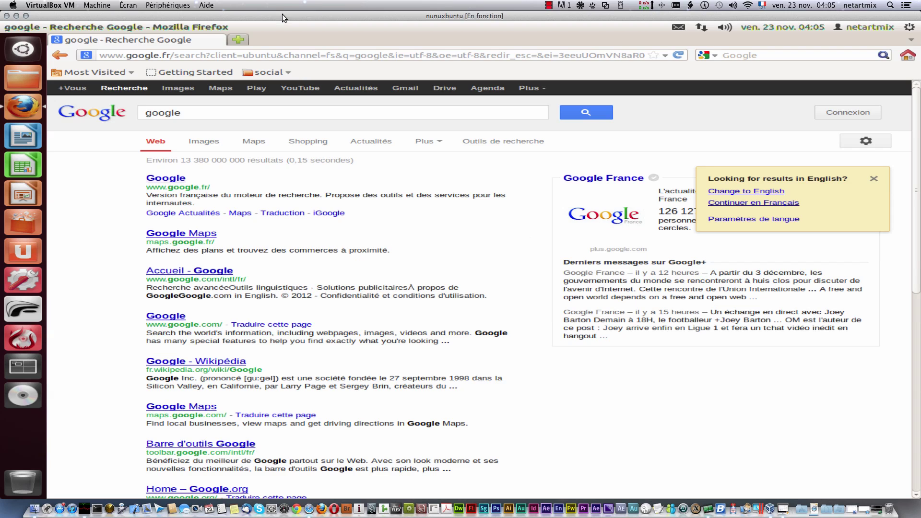
Step: Search Google for 'facebook' and open the Facebook result in a background tab
left_click_drag(201, 114, 95, 105)
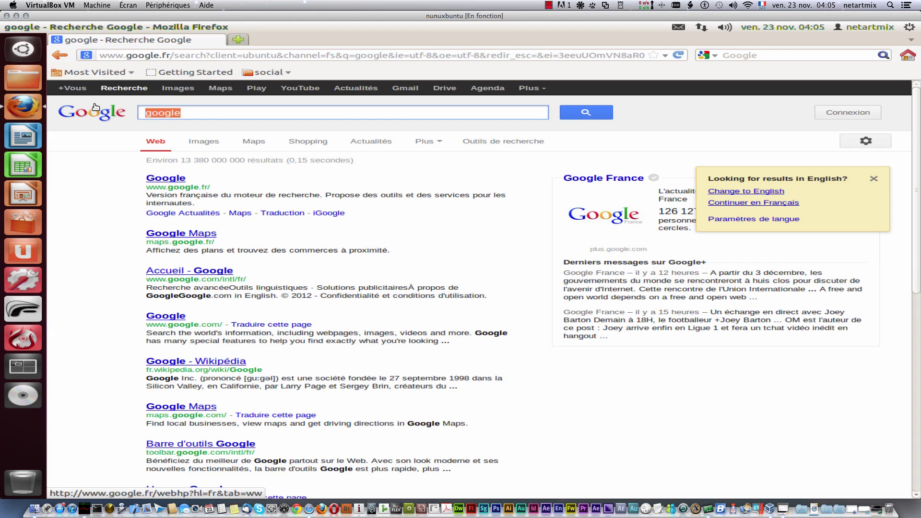
type("facebook")
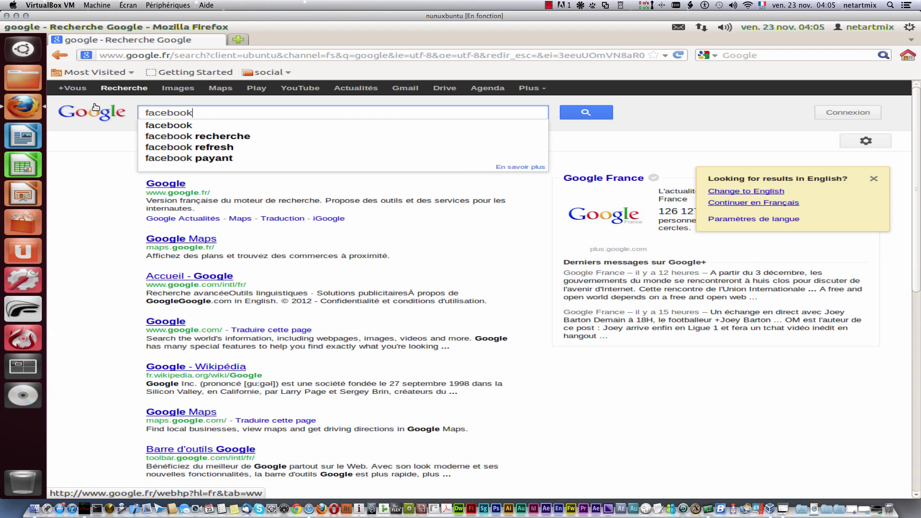
key("Return")
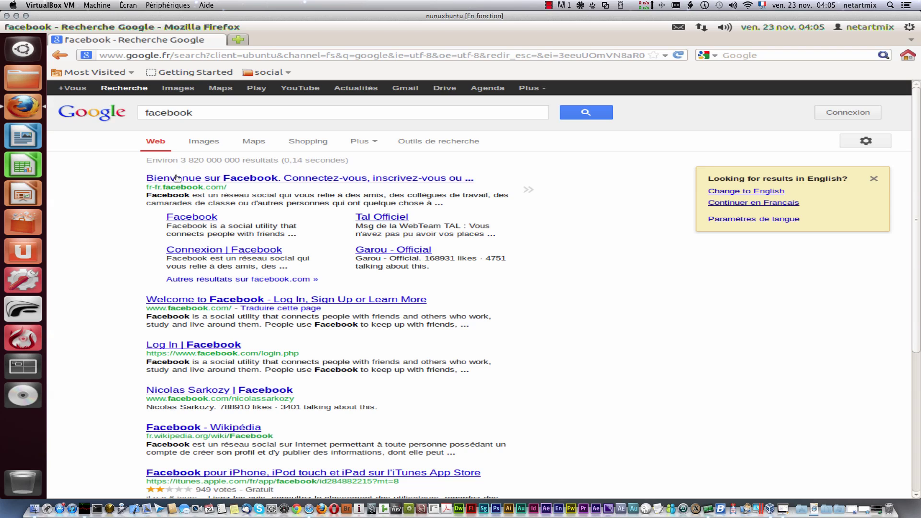
middle_click(187, 183)
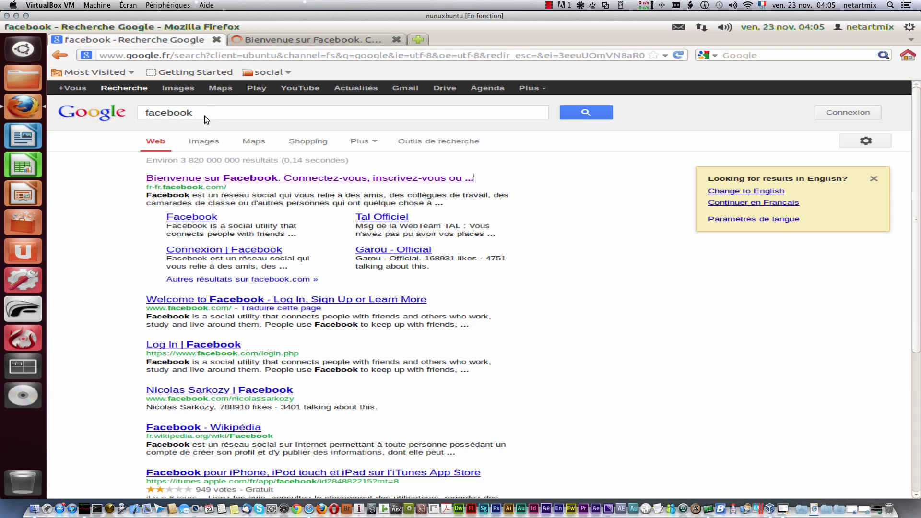
Step: Search Google for 'twitter' and open the Twitter result in a new tab
left_click_drag(204, 116, 133, 105)
type("twitter")
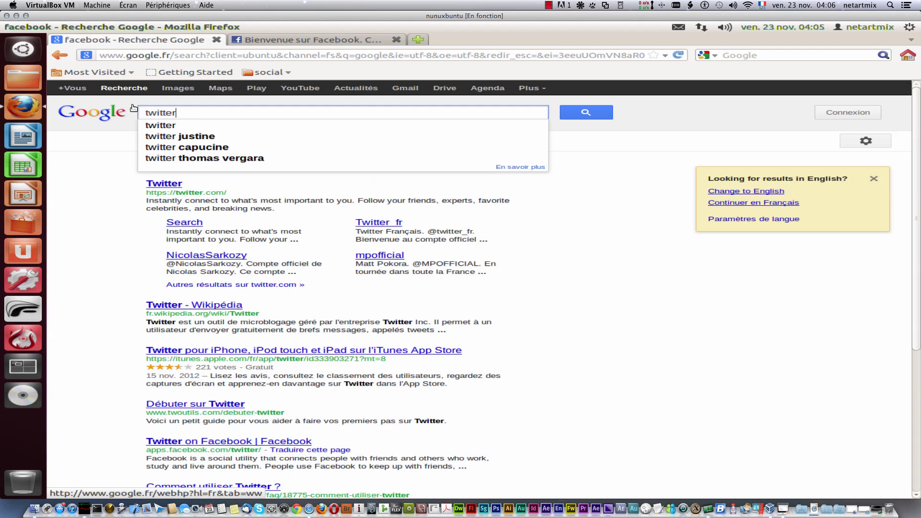
key("Return")
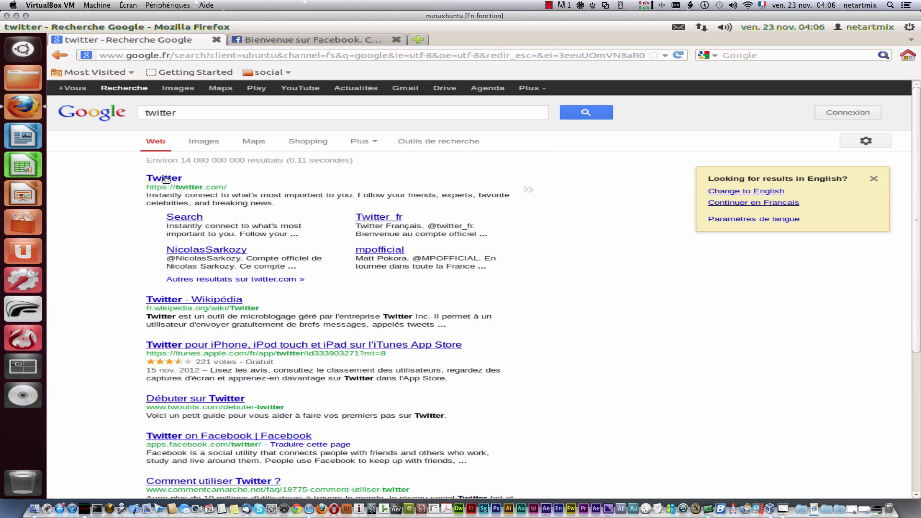
middle_click(181, 178)
Step: Search for 'youtueb', open the YouTube result in a new tab, then show the Facebook tab
left_click_drag(178, 113, 117, 112)
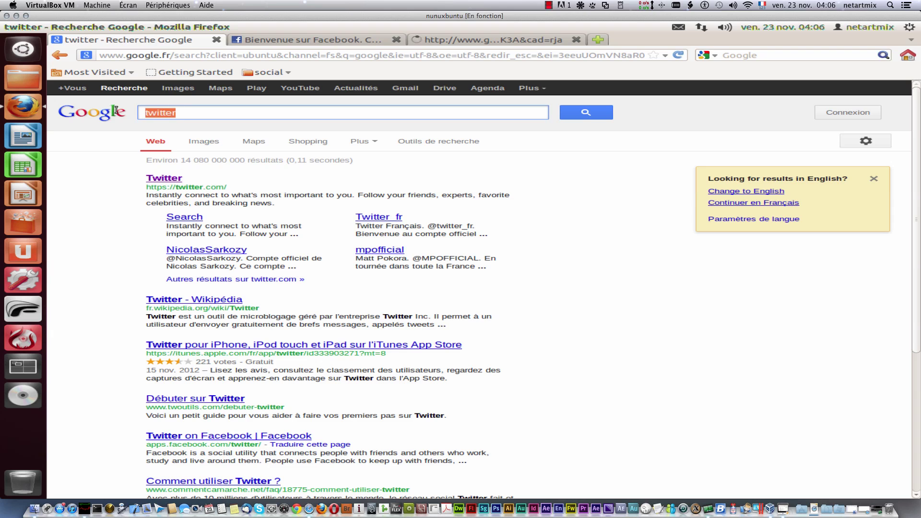
type("youtueb")
key("Return")
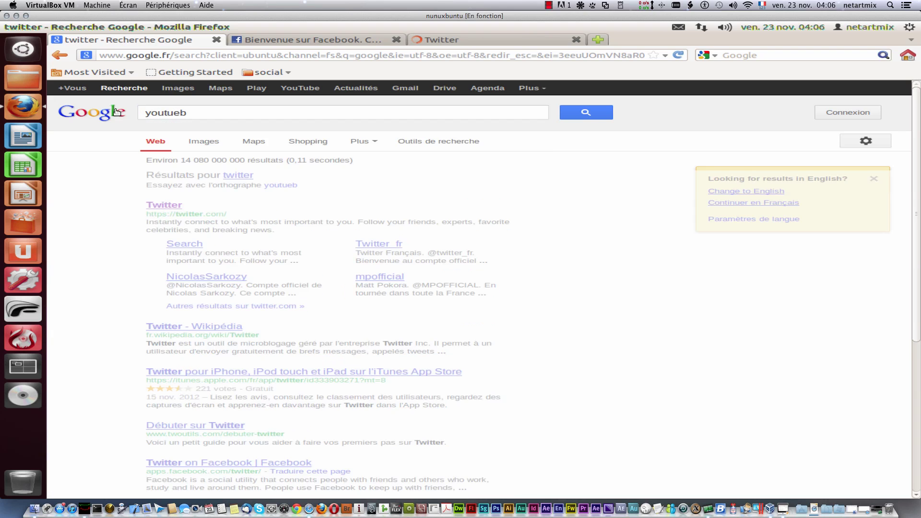
middle_click(191, 205)
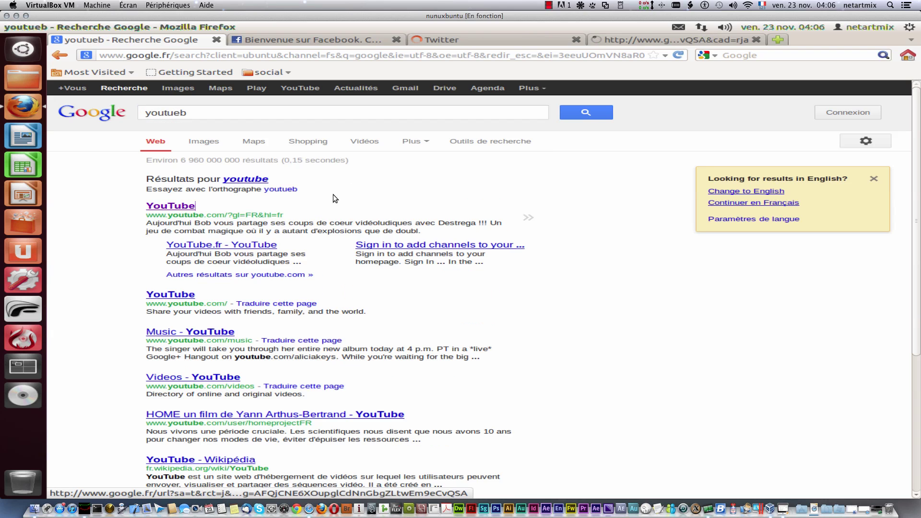
left_click(270, 39)
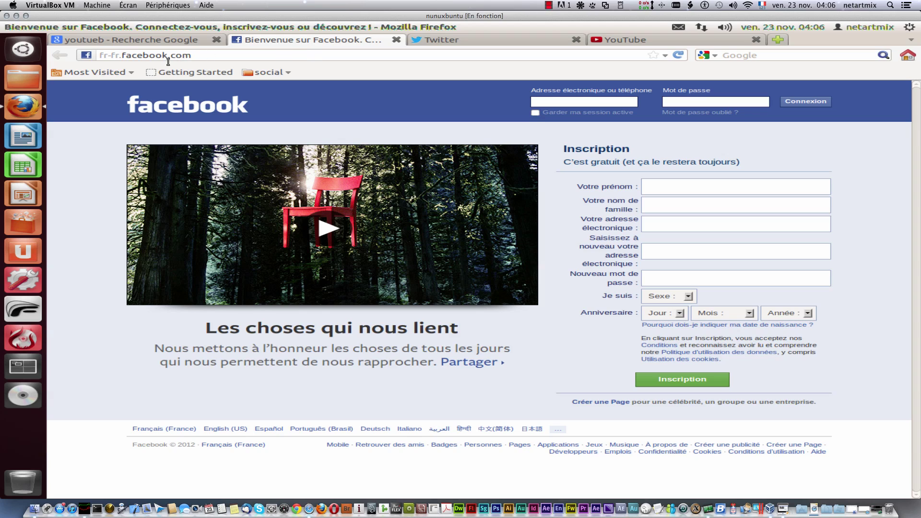
Step: Bookmark the Facebook page and trim its name down to 'Facebook'
left_click(664, 55)
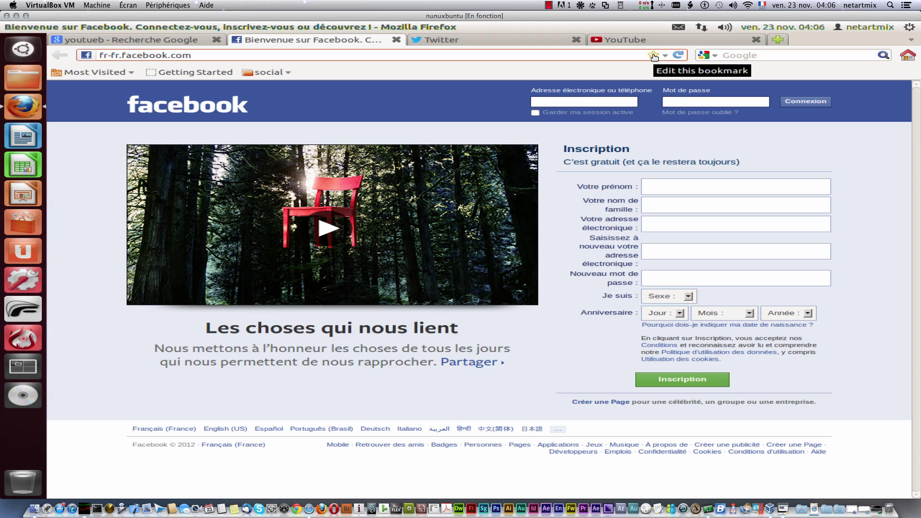
left_click(655, 56)
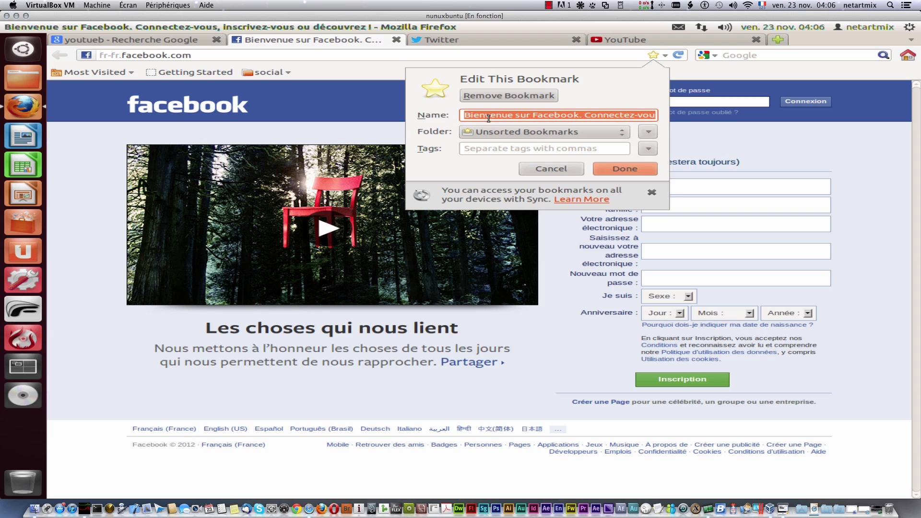
left_click(465, 115)
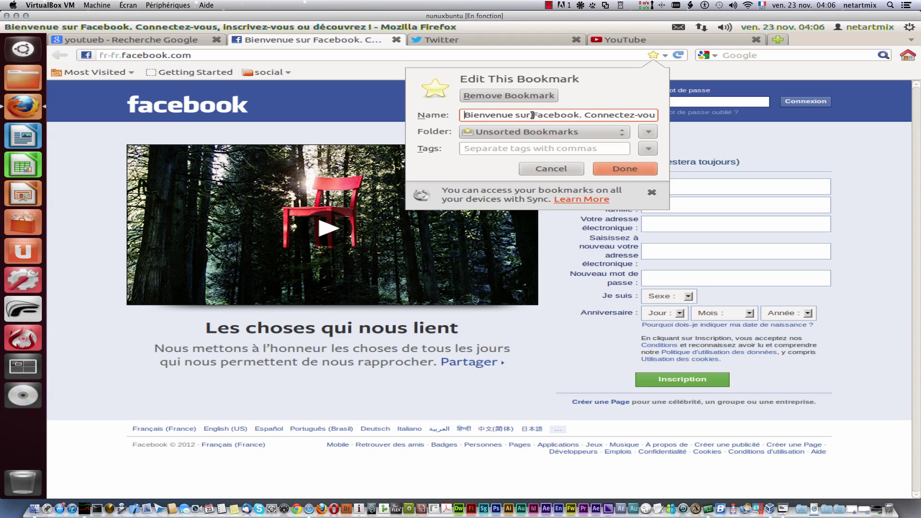
left_click(533, 115, "shift")
key("BackSpace")
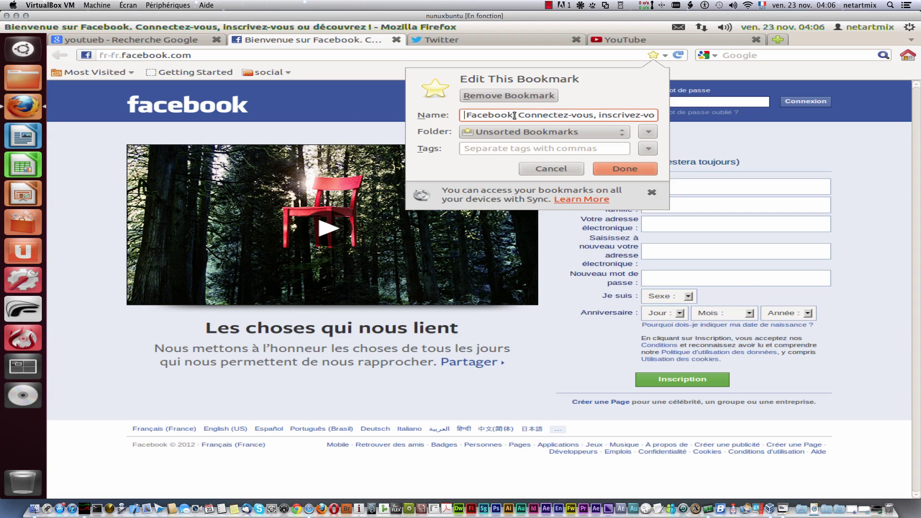
left_click_drag(515, 115, 680, 116)
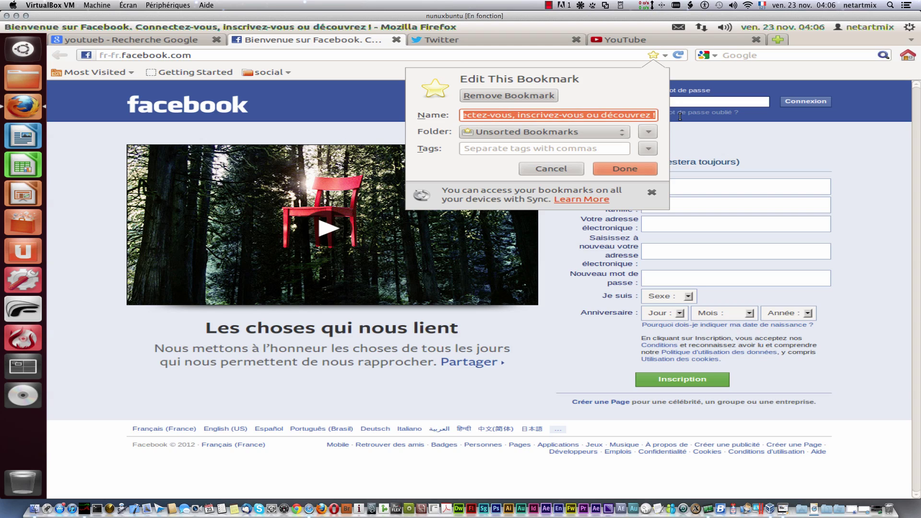
key("BackSpace")
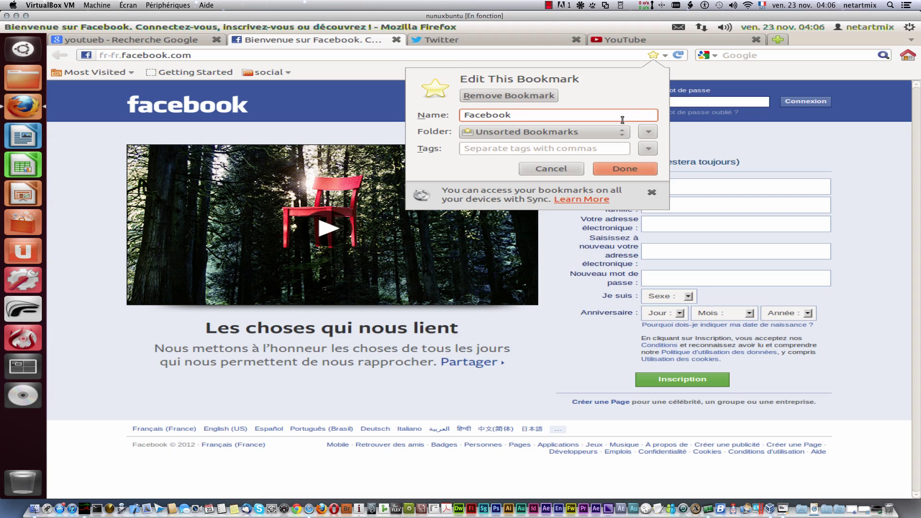
Step: File the bookmark in the Bookmarks Toolbar's 'social' folder, save it, and recheck its details
left_click(617, 131)
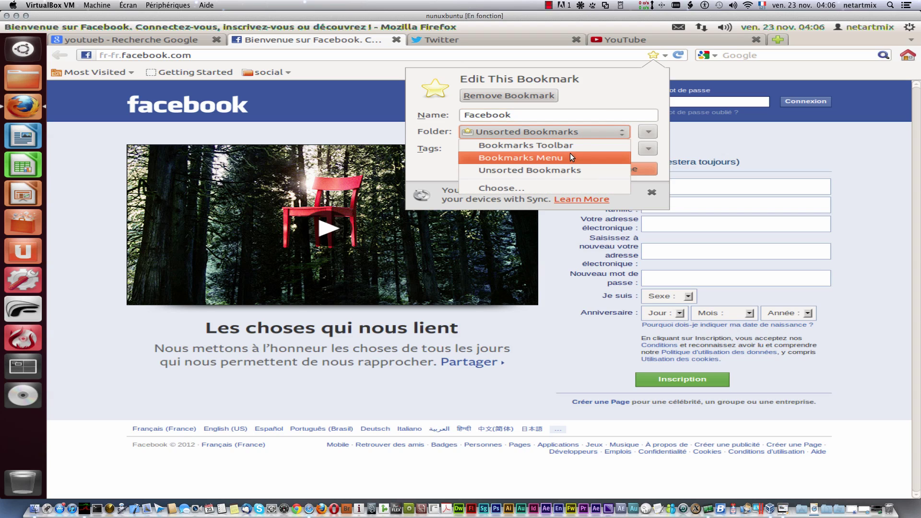
left_click(617, 97)
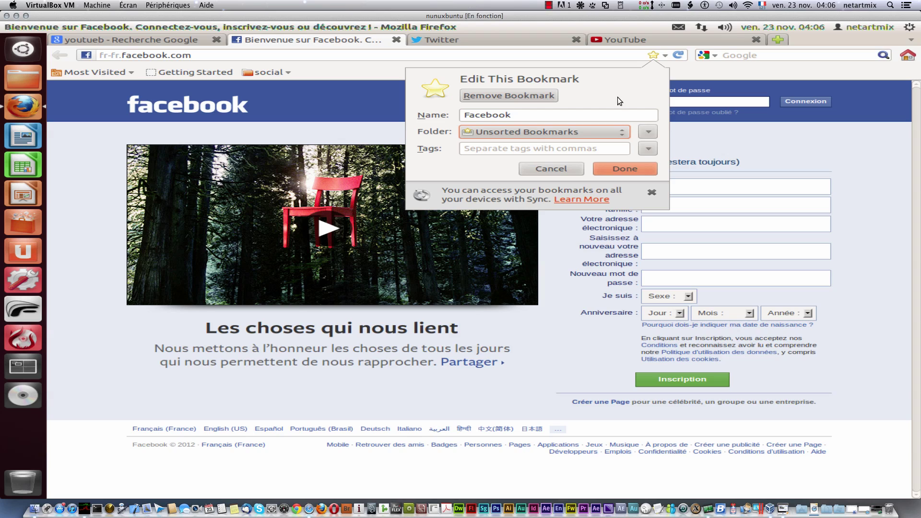
left_click(626, 132)
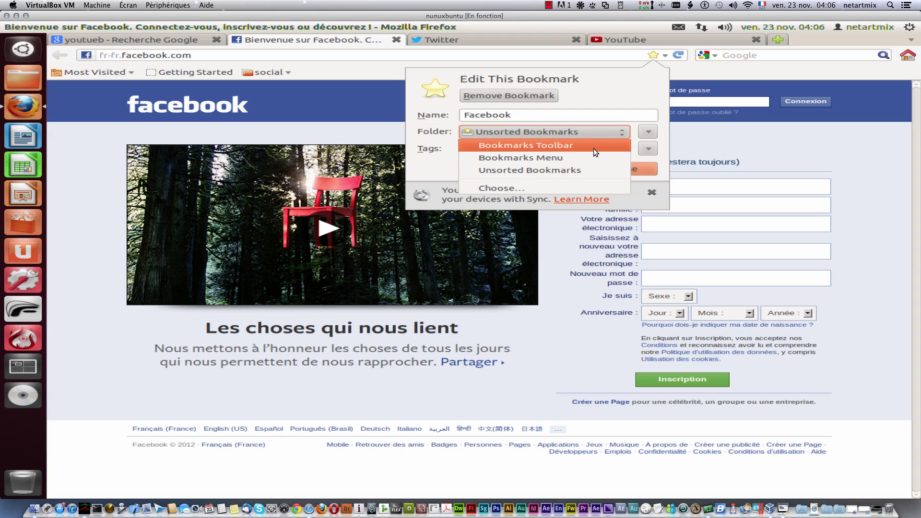
left_click(597, 168)
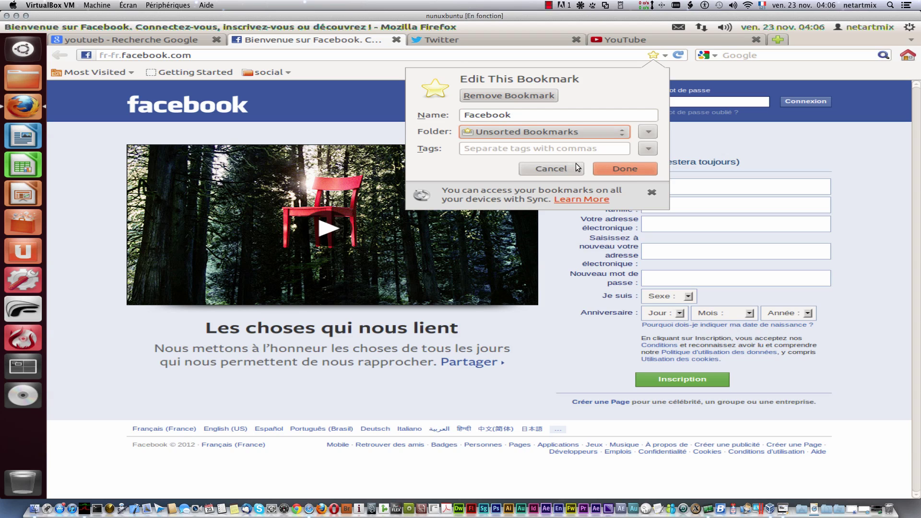
left_click(626, 133)
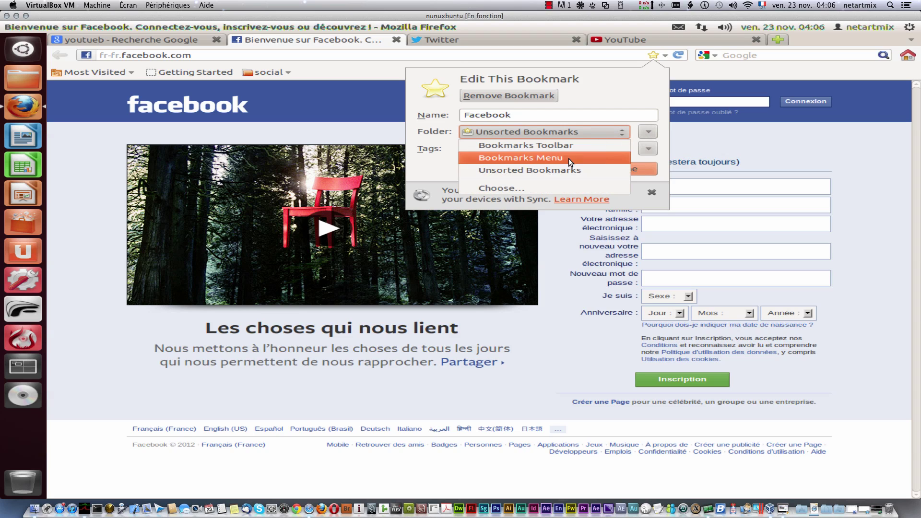
left_click(532, 189)
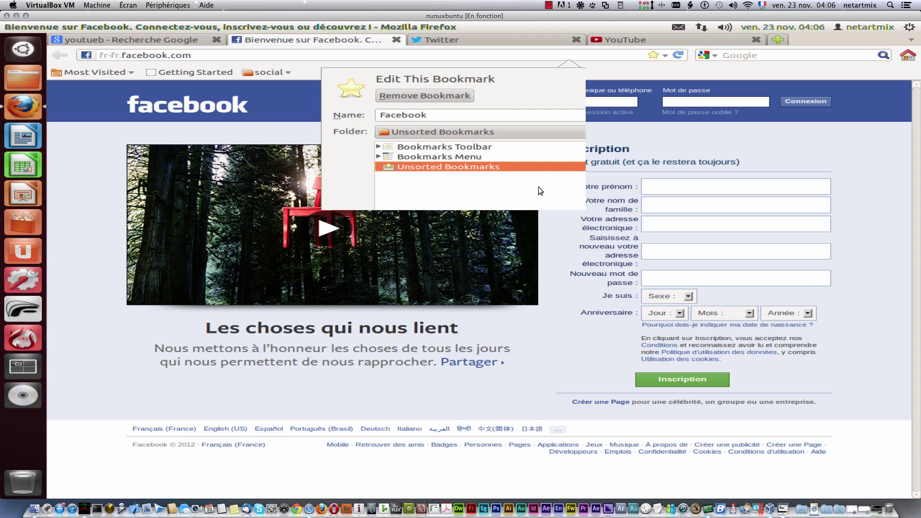
left_click(379, 156)
left_click(378, 146)
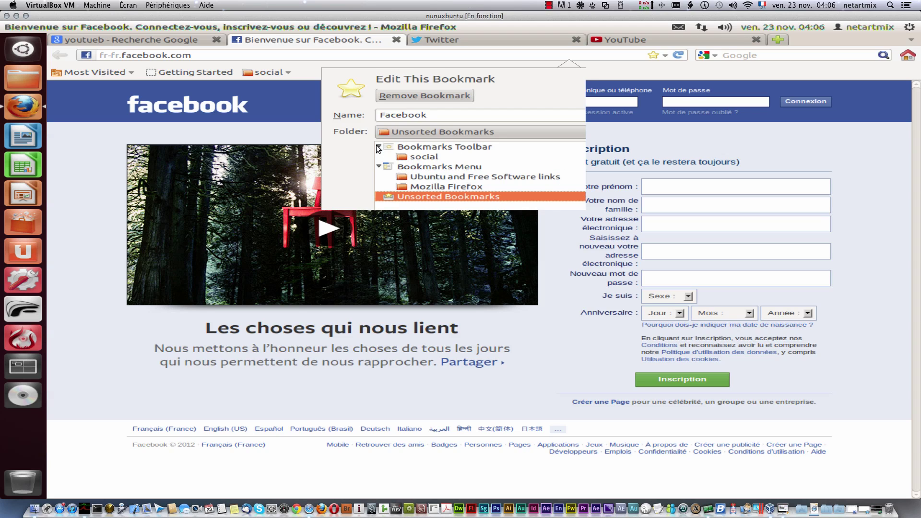
left_click(425, 157)
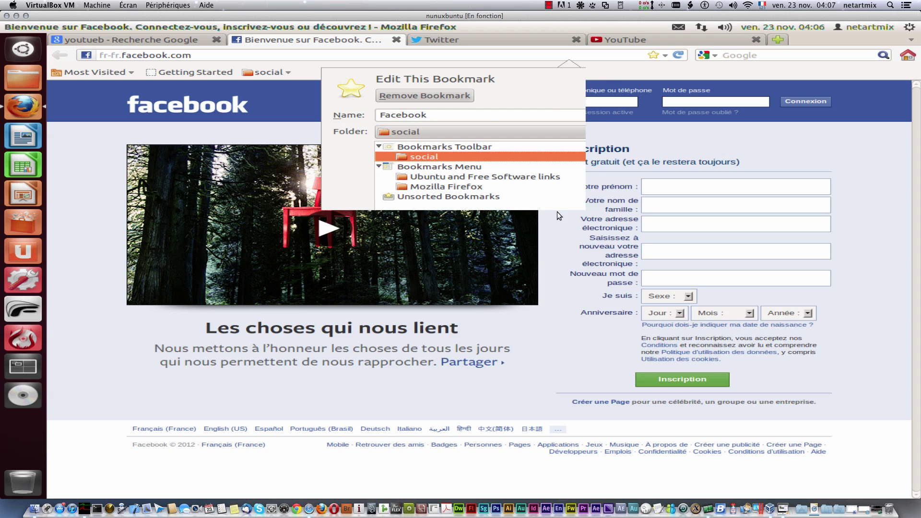
left_click(330, 69)
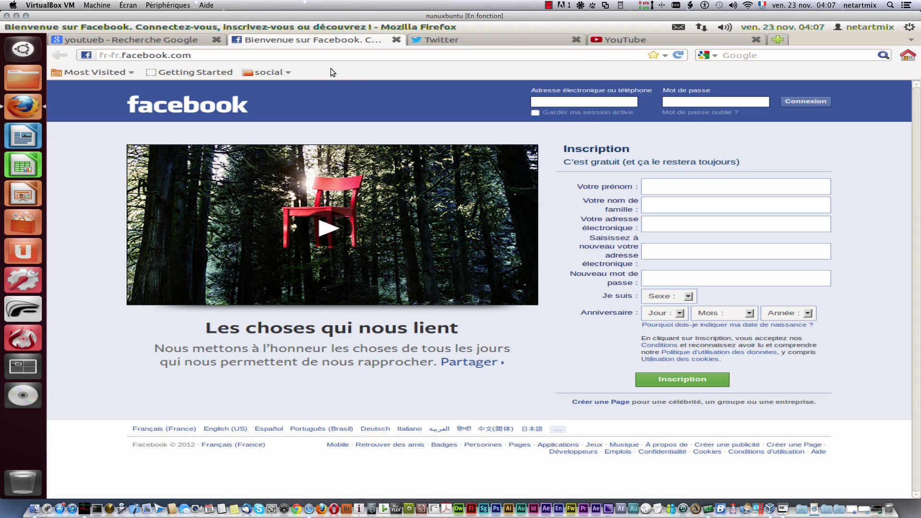
left_click(651, 56)
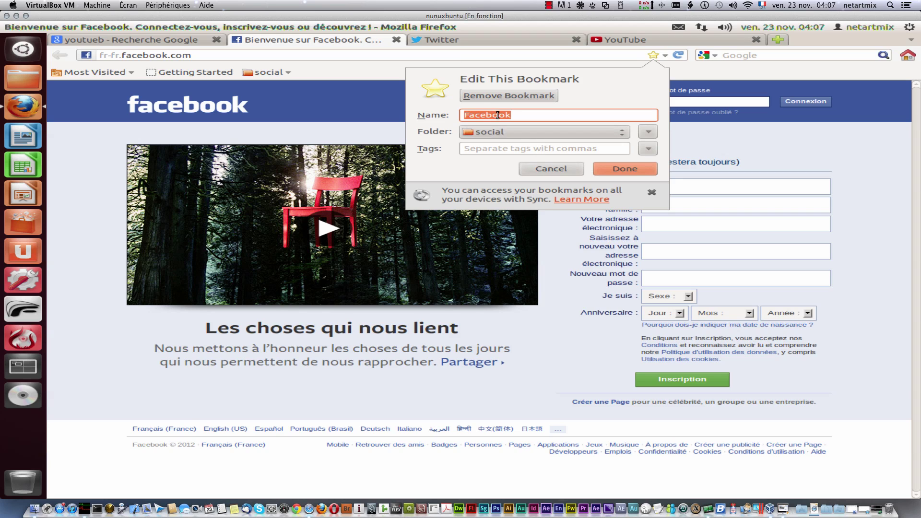
Step: Save the 'Facebook' bookmark into the Bookmarks Toolbar's social folder
left_click(613, 169)
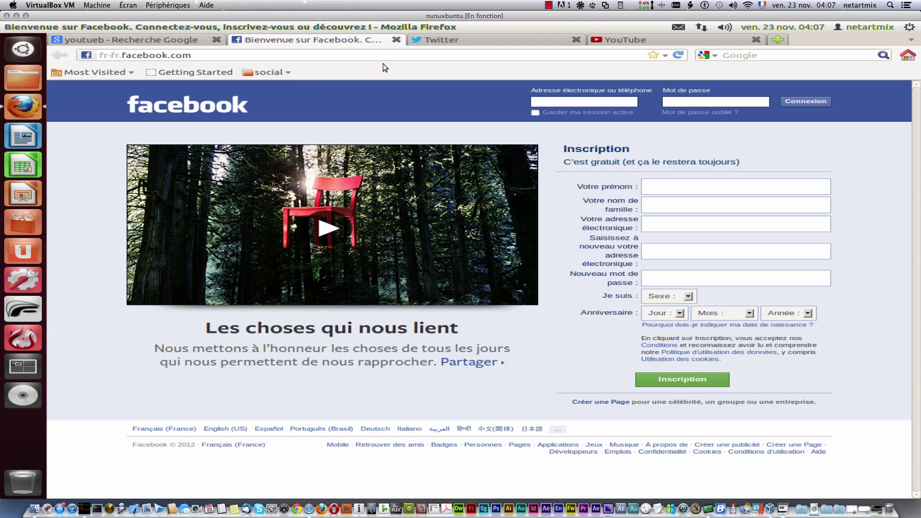
Step: Bookmark the Twitter page in the social folder and close its tab
left_click(462, 43)
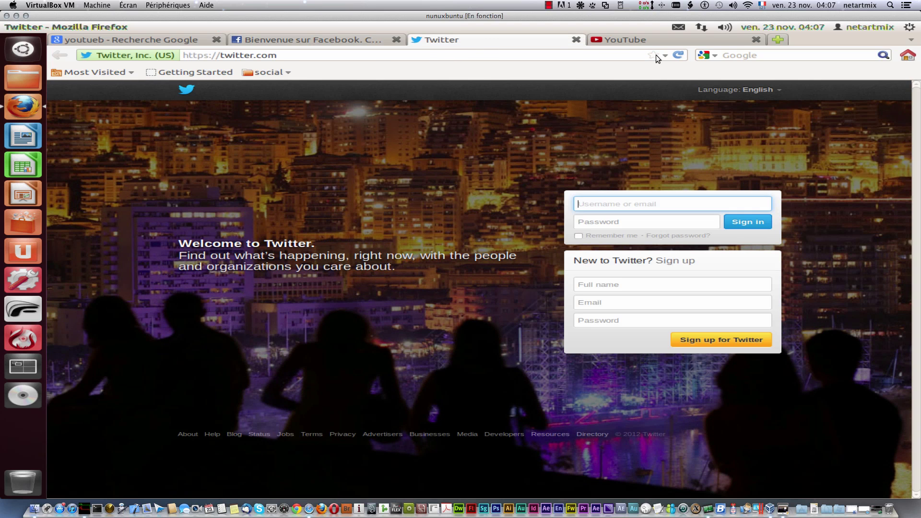
left_click(654, 55)
left_click(654, 56)
left_click(652, 55)
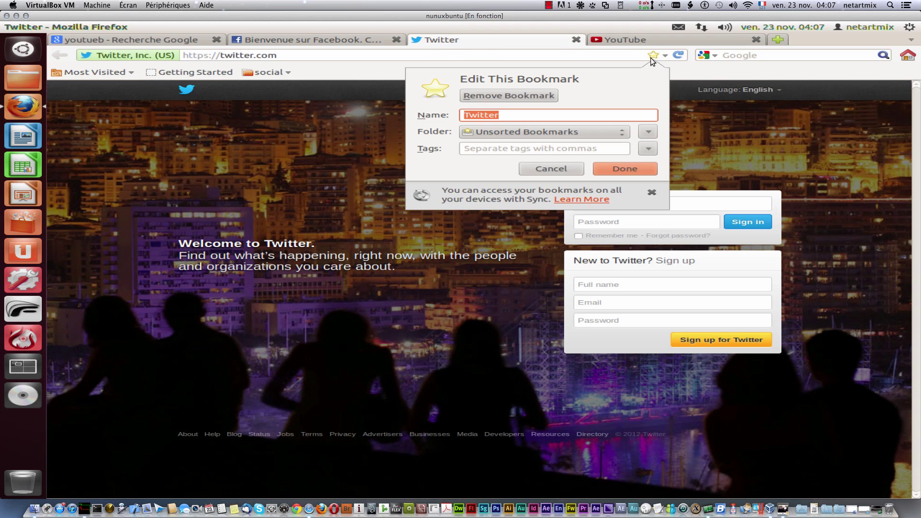
left_click(600, 130)
left_click(580, 146)
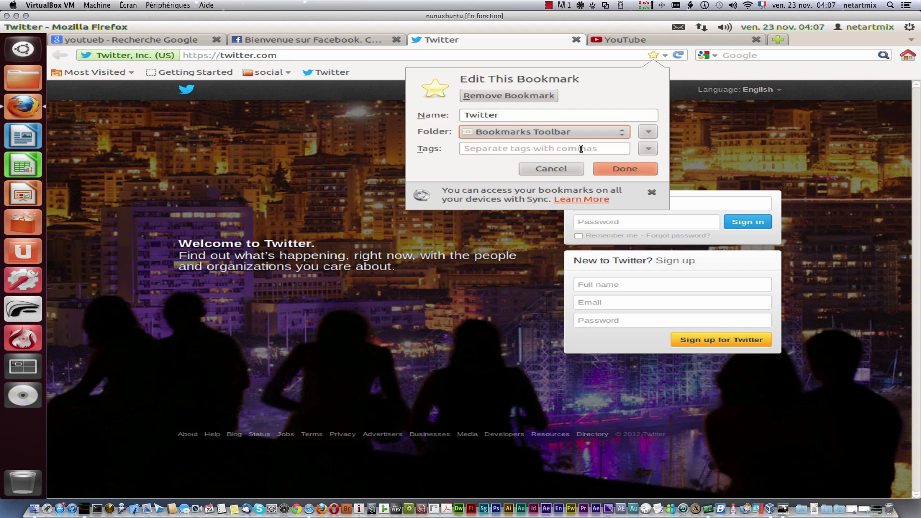
left_click(604, 132)
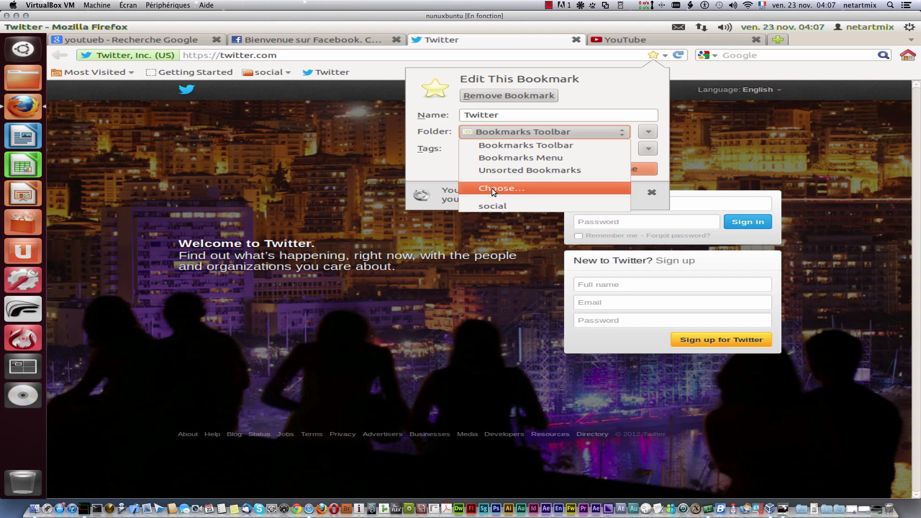
left_click(502, 206)
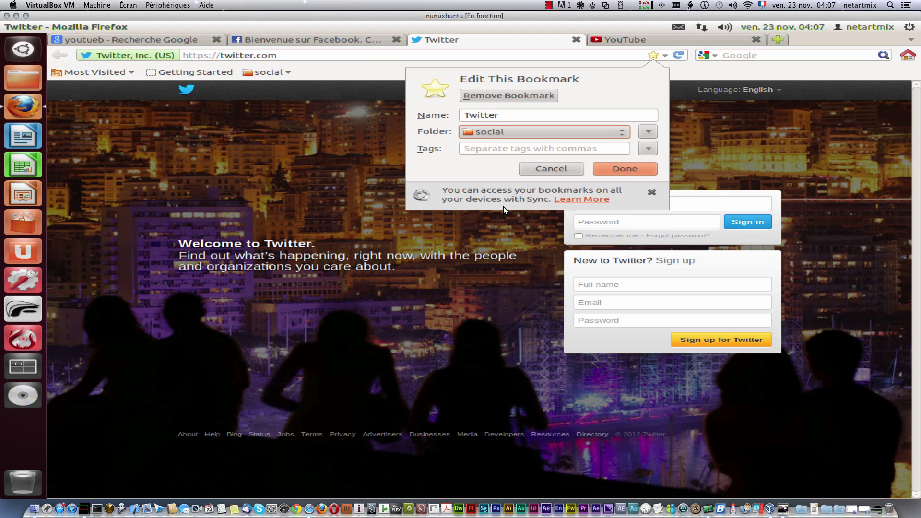
left_click(618, 169)
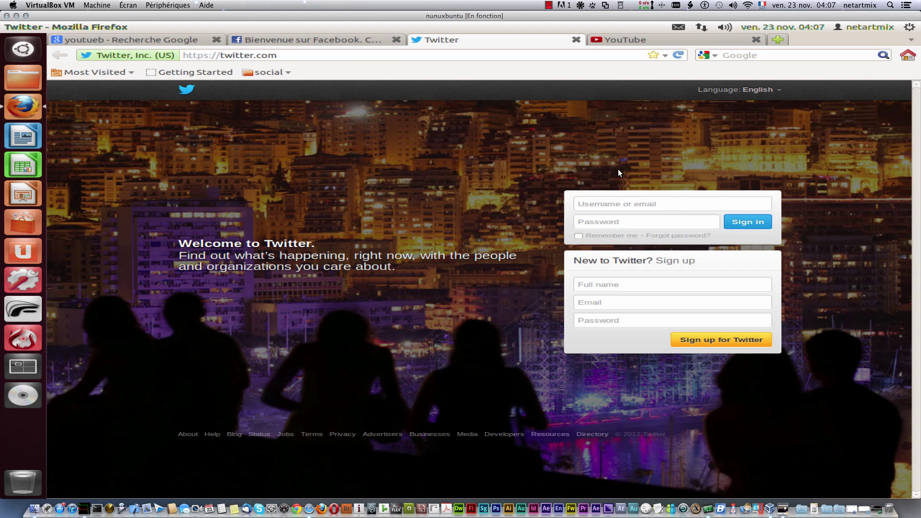
left_click(576, 39)
Step: Bookmark the YouTube page in the social folder
left_click(655, 56)
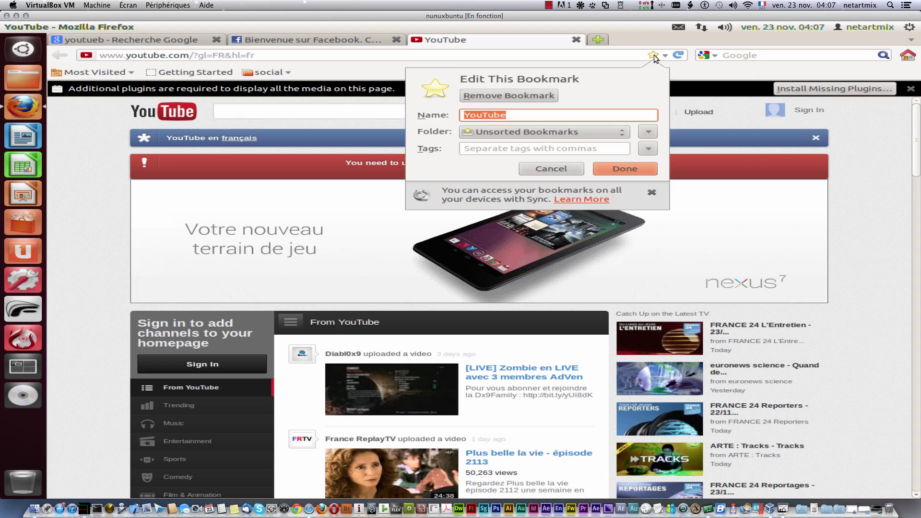
left_click(582, 133)
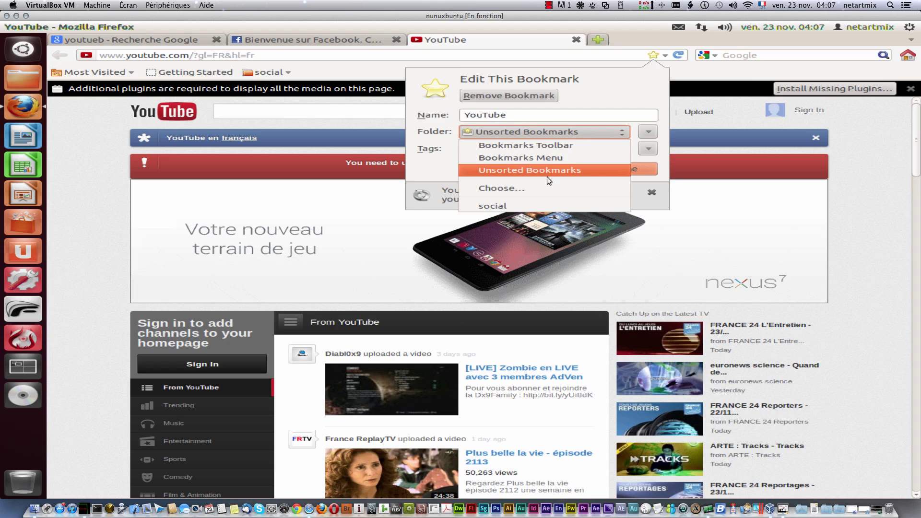
left_click(532, 204)
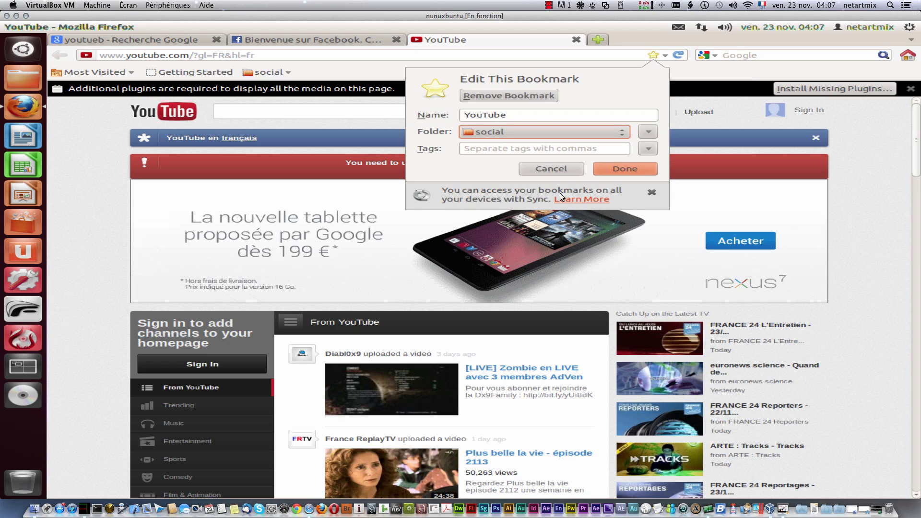
left_click(628, 169)
Step: Close the YouTube and Facebook tabs and check the bookmarks inside the social folder
left_click(574, 40)
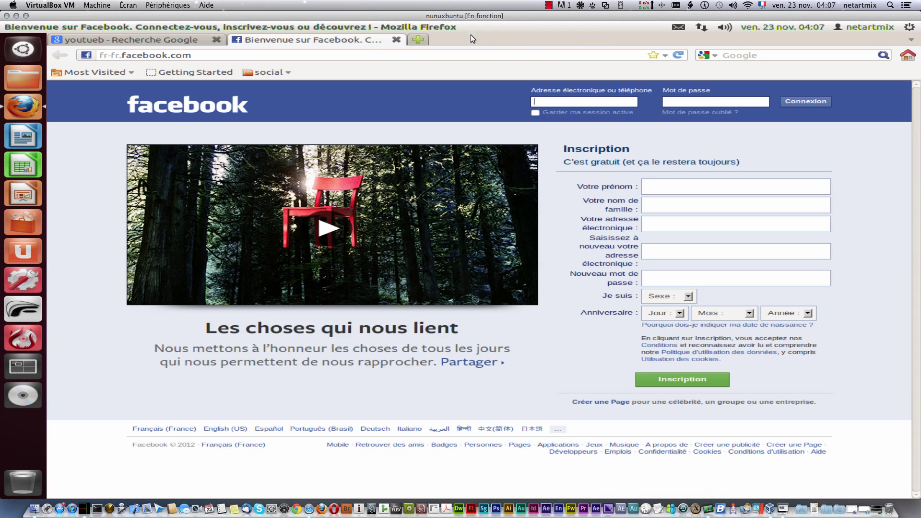
left_click(396, 40)
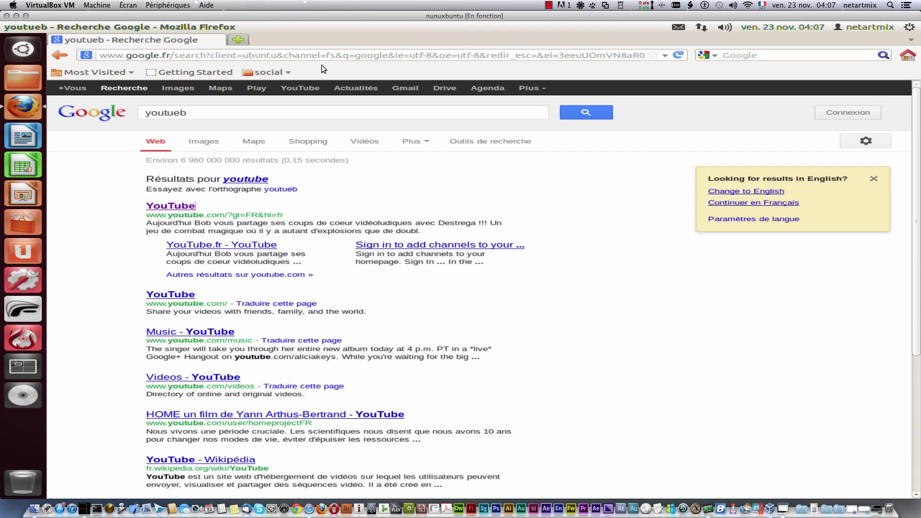
left_click(271, 72)
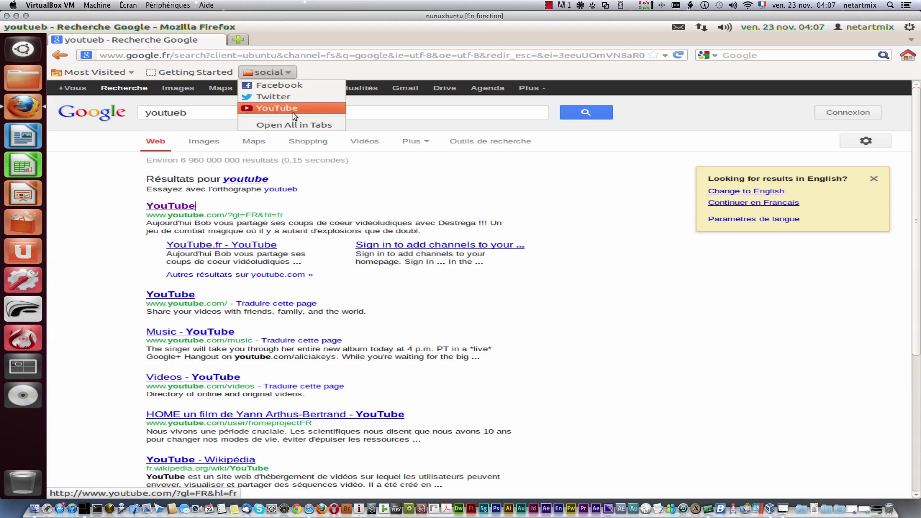
left_click(379, 71)
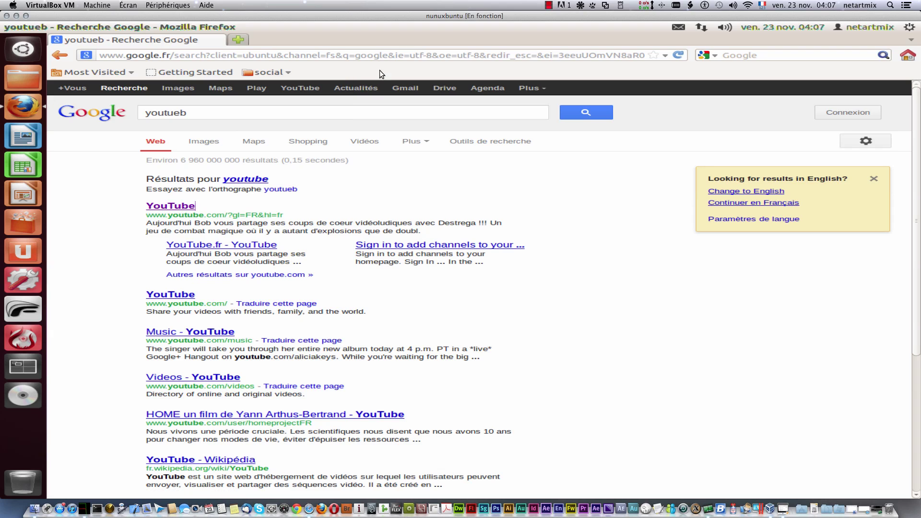
Step: Create a new bookmarks-toolbar folder named 'messagerie'
right_click(328, 71)
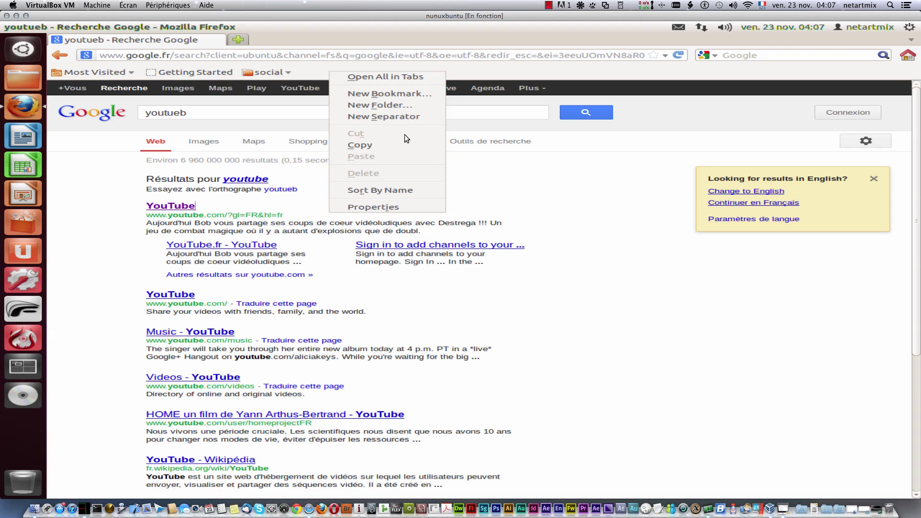
left_click(398, 106)
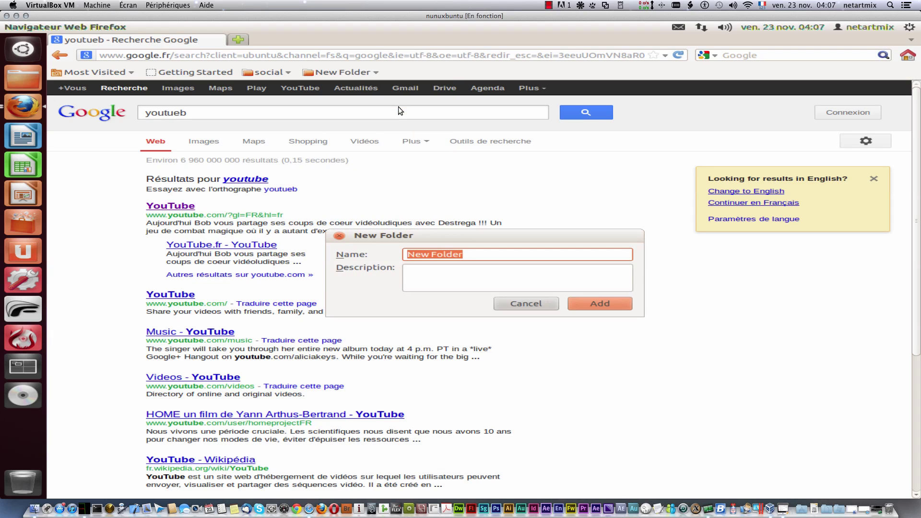
type("messagerie")
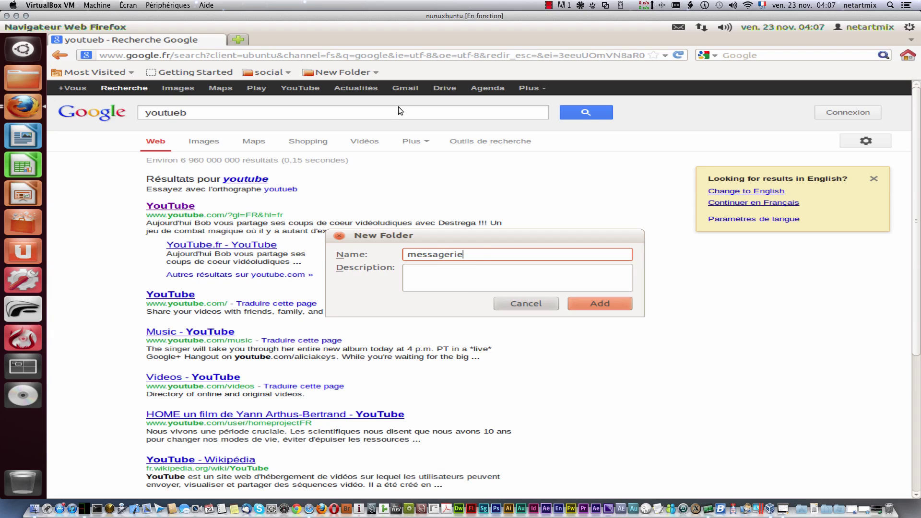
key("Return")
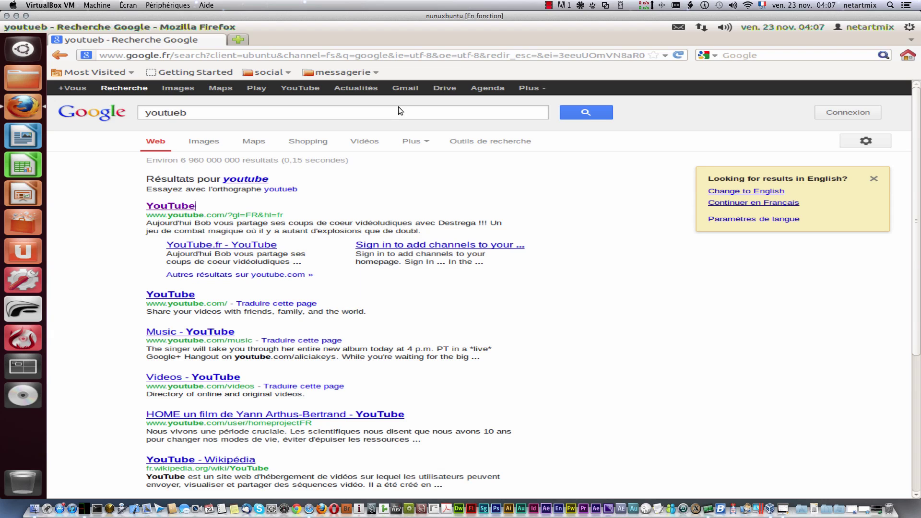
left_click(398, 111)
Step: Search Google for 'gmail' and open the Gmail result in a new tab
key("ctrl+a")
type("g")
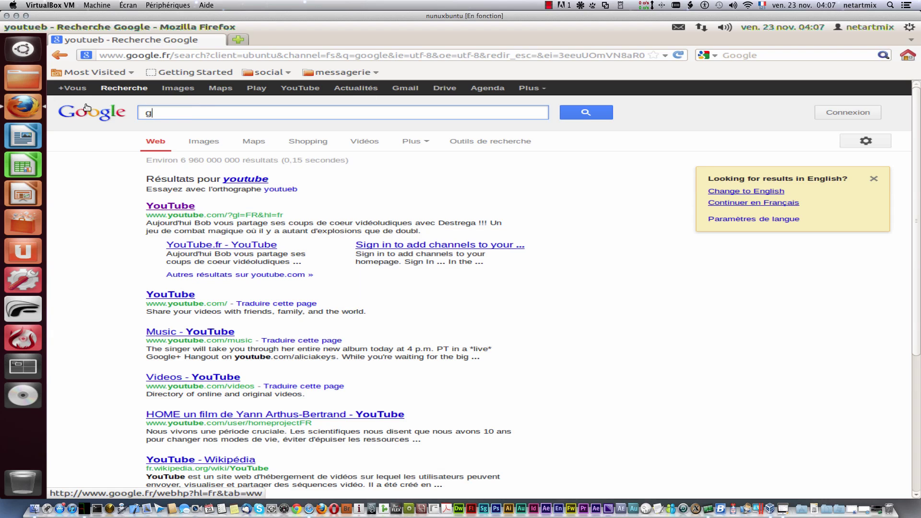
type("mail")
key("Return")
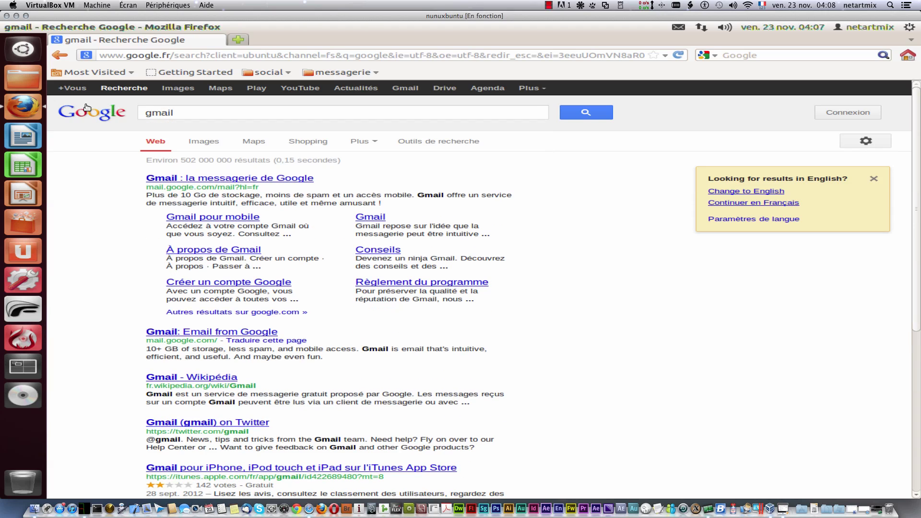
middle_click(160, 179)
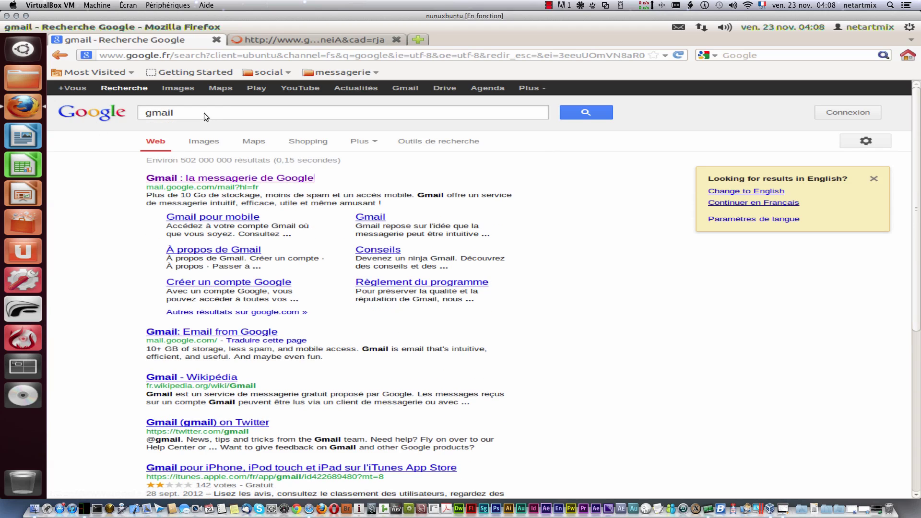
Step: Search for 'laposte', open laposte.net in a new tab, and show the Gmail tab
left_click_drag(204, 113, 111, 112)
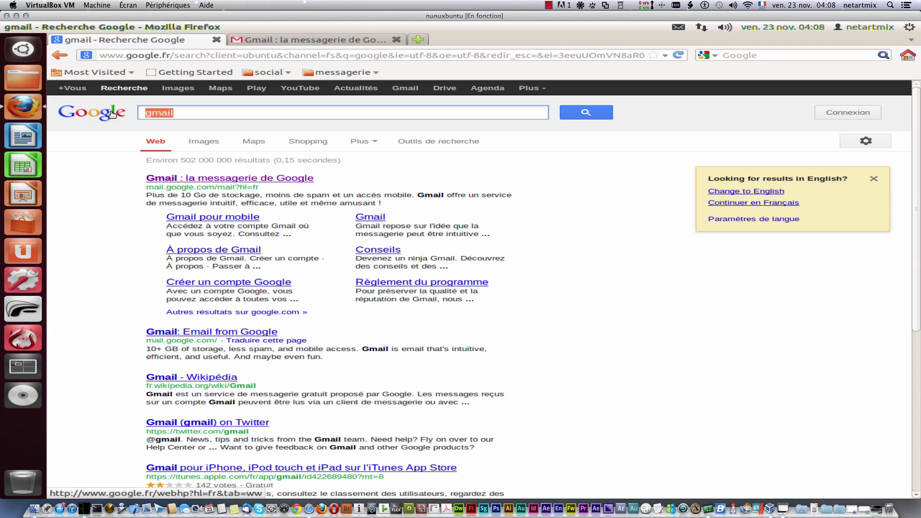
type("laposte")
key("Return")
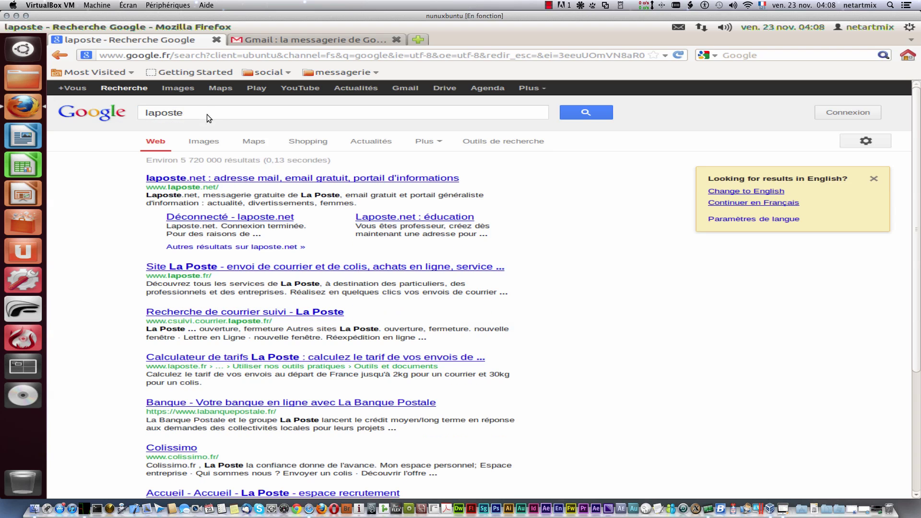
middle_click(252, 178)
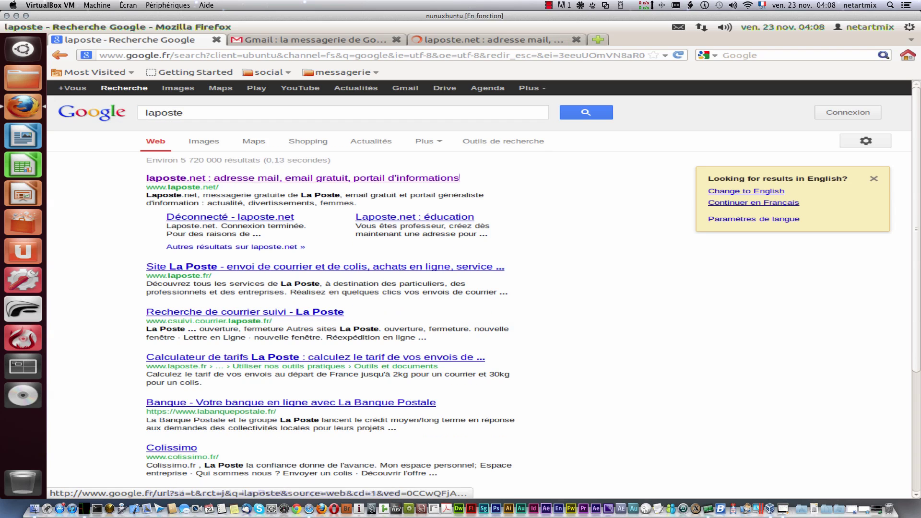
left_click(327, 39)
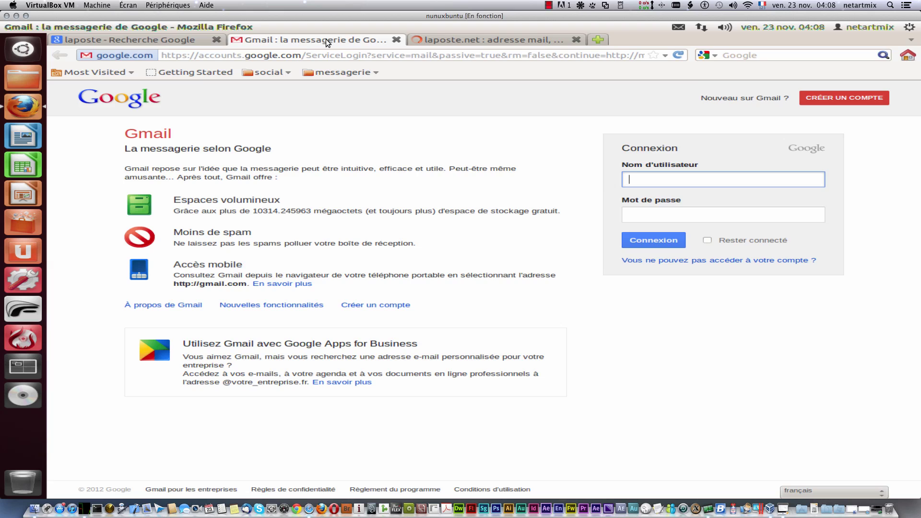
Step: Bookmark the Gmail sign-in page in the messagerie folder and close the Gmail tab
left_click(653, 56)
left_click(599, 133)
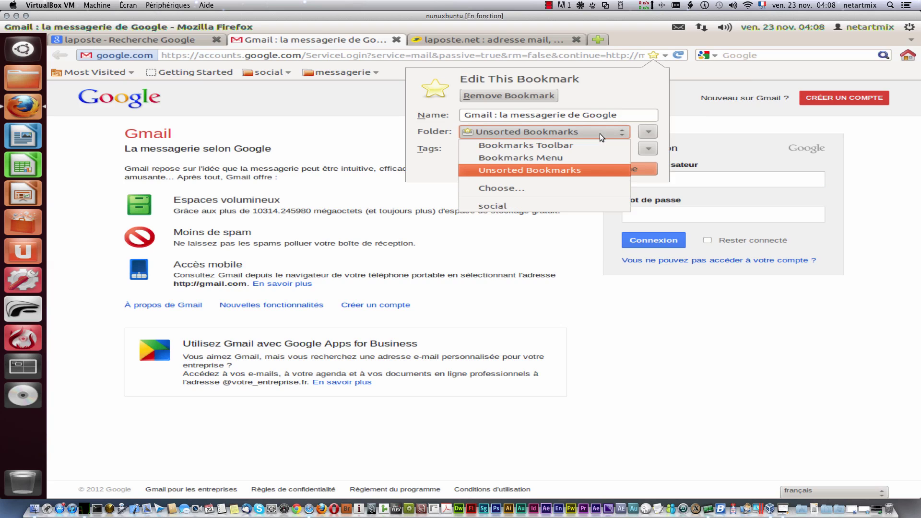
left_click(520, 188)
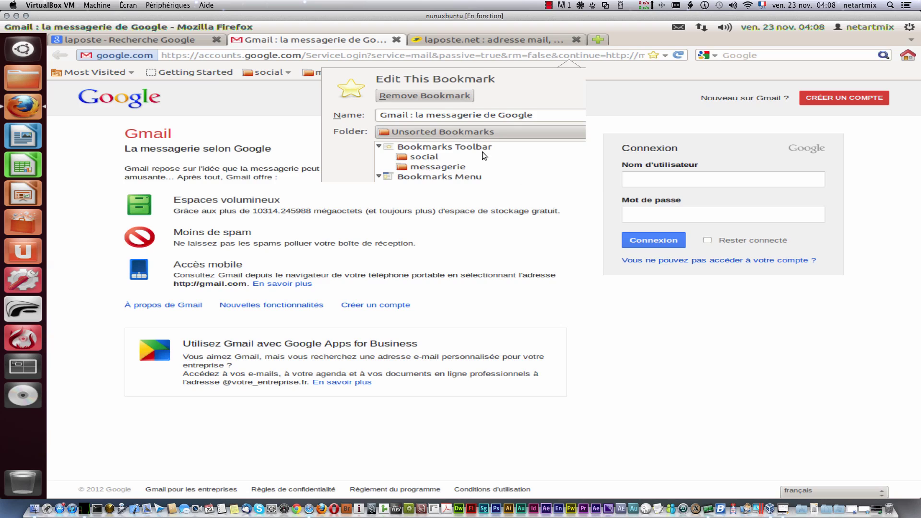
left_click(439, 168)
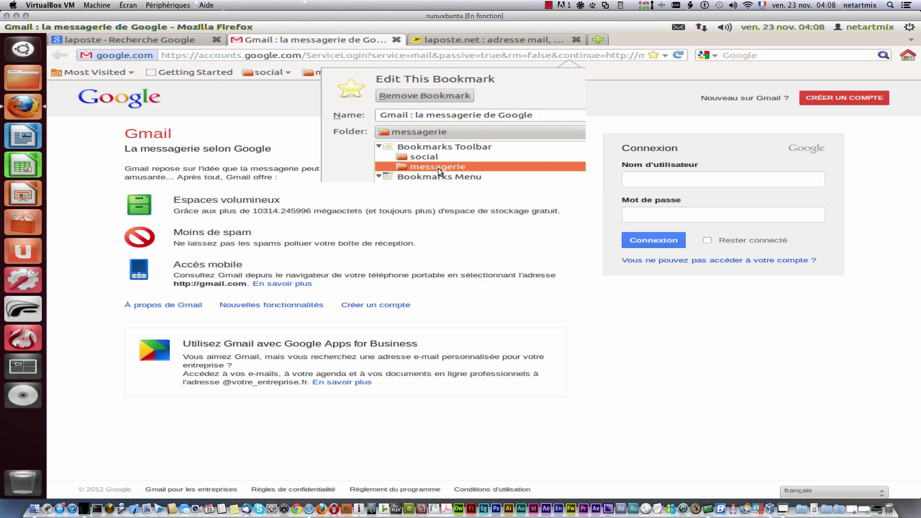
left_click(456, 167)
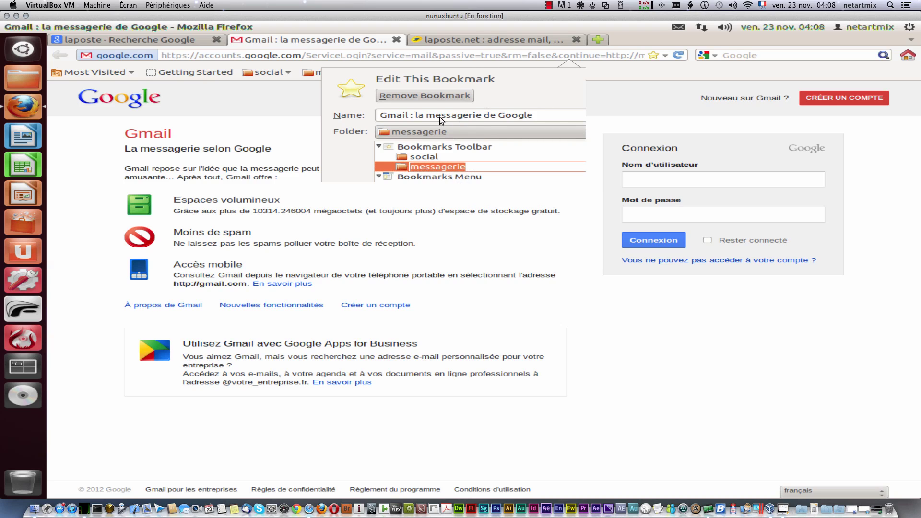
left_click(652, 56)
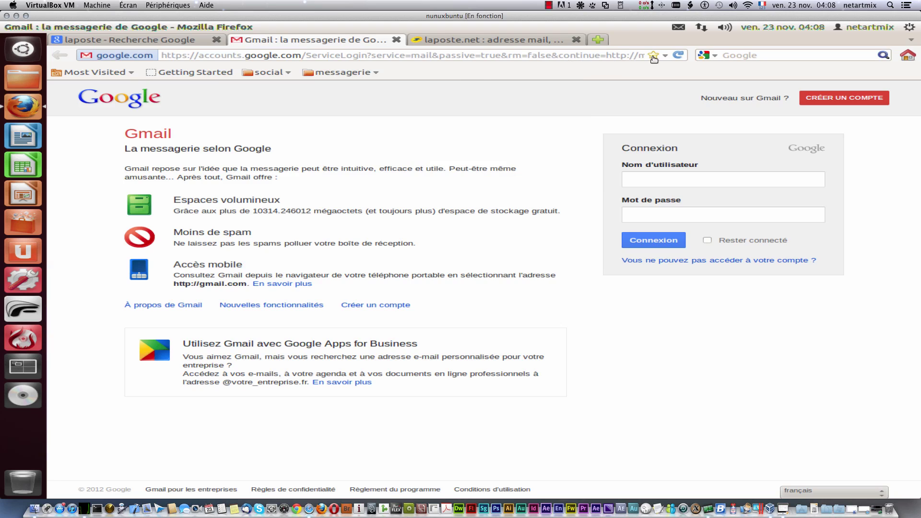
left_click(653, 56)
left_click(620, 172)
left_click(395, 40)
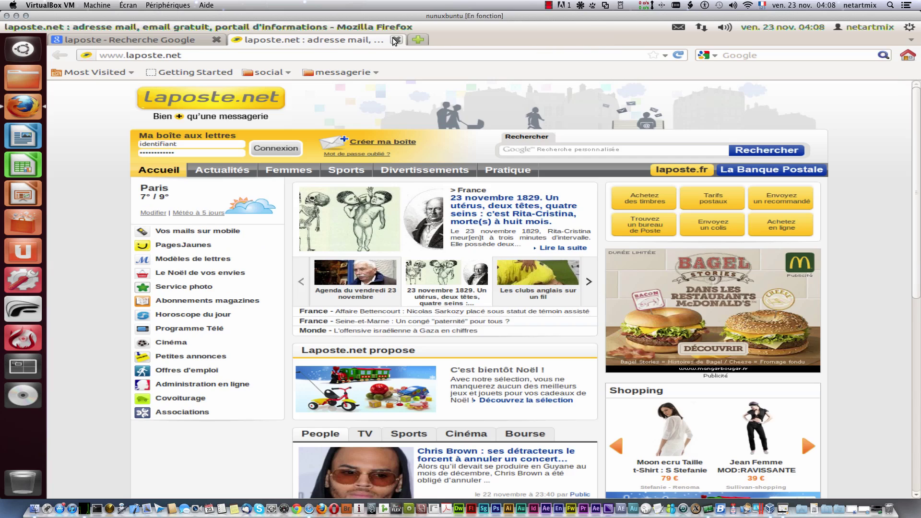
Step: Bookmark the laposte.net page in the messagerie folder
left_click(653, 55)
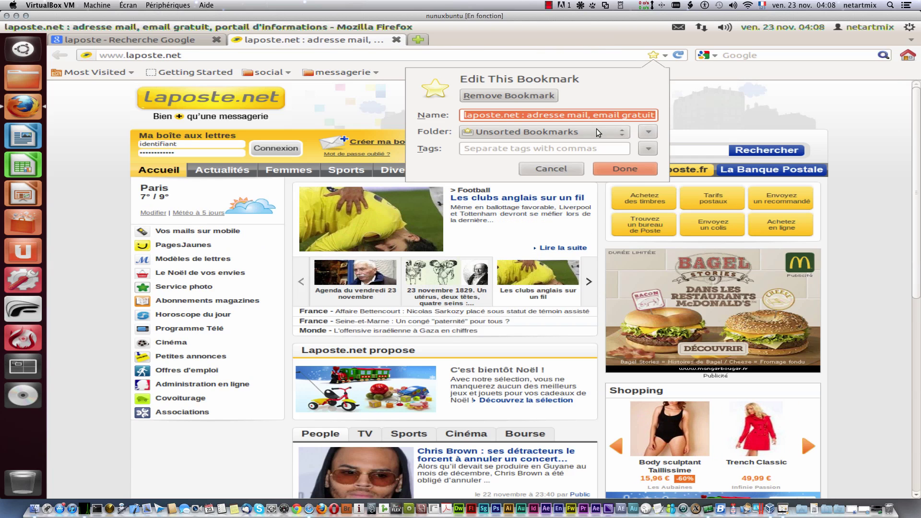
left_click(596, 128)
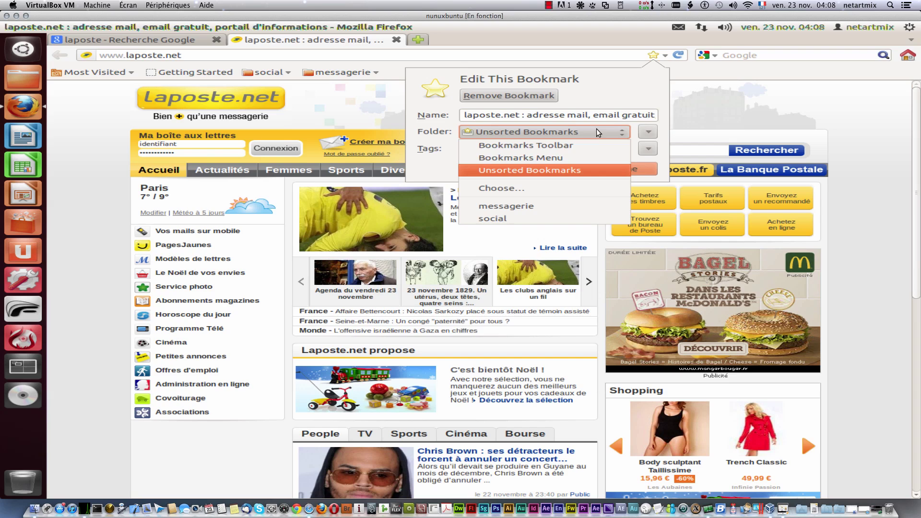
left_click(575, 201)
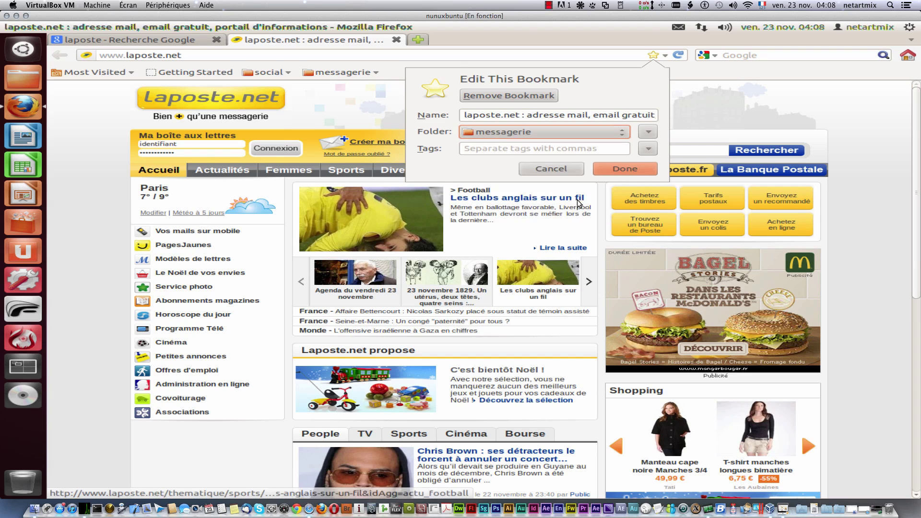
left_click(623, 170)
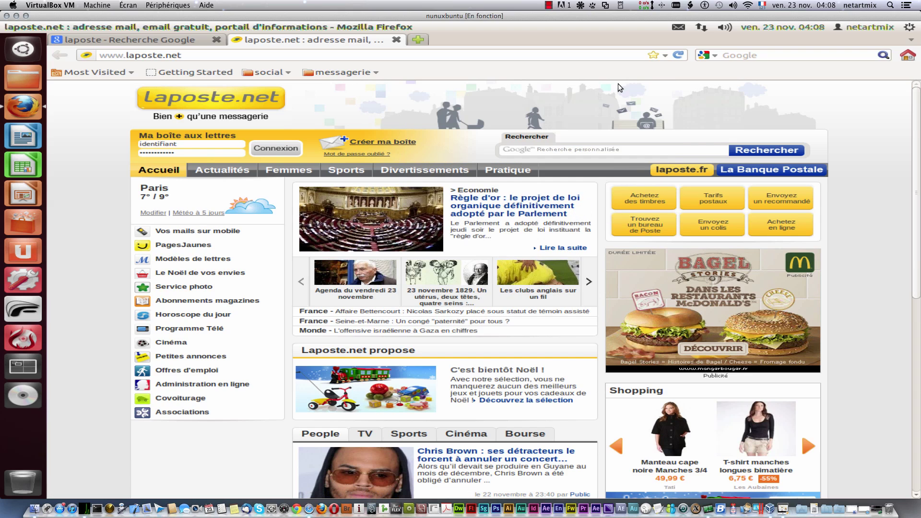
left_click(652, 57)
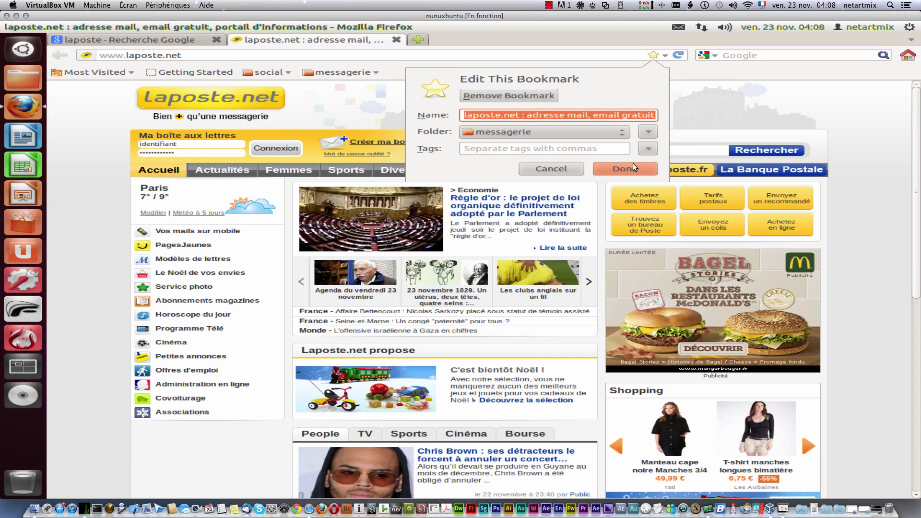
left_click(555, 133)
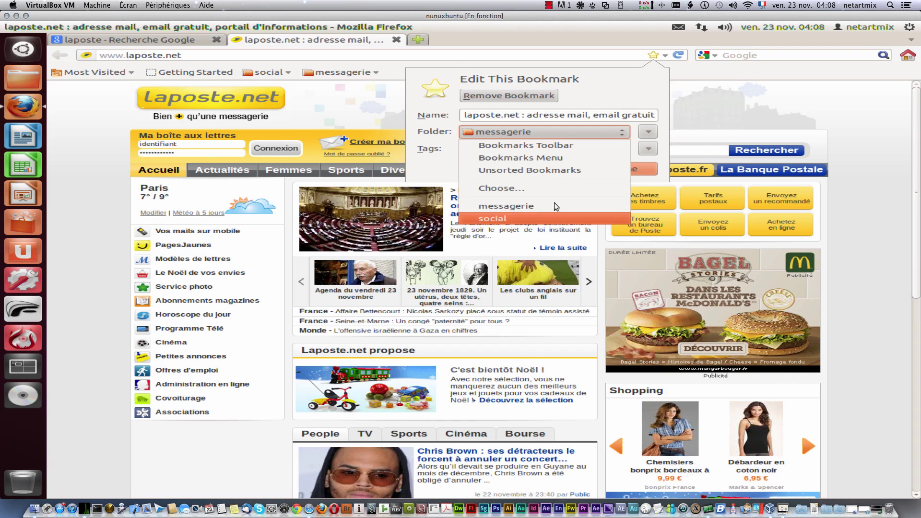
left_click(622, 97)
left_click(582, 170)
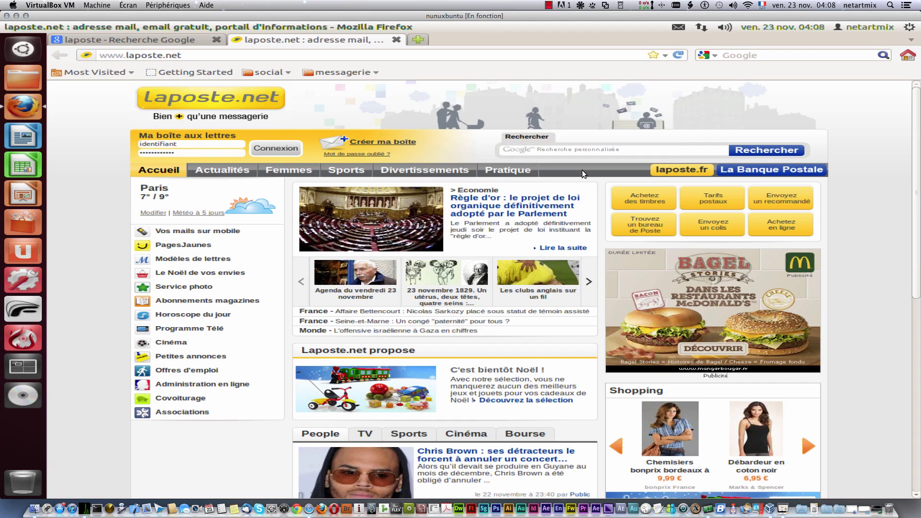
Step: Close the laposte.net tab and open the Gmail bookmark's context menu in messagerie
left_click(332, 73)
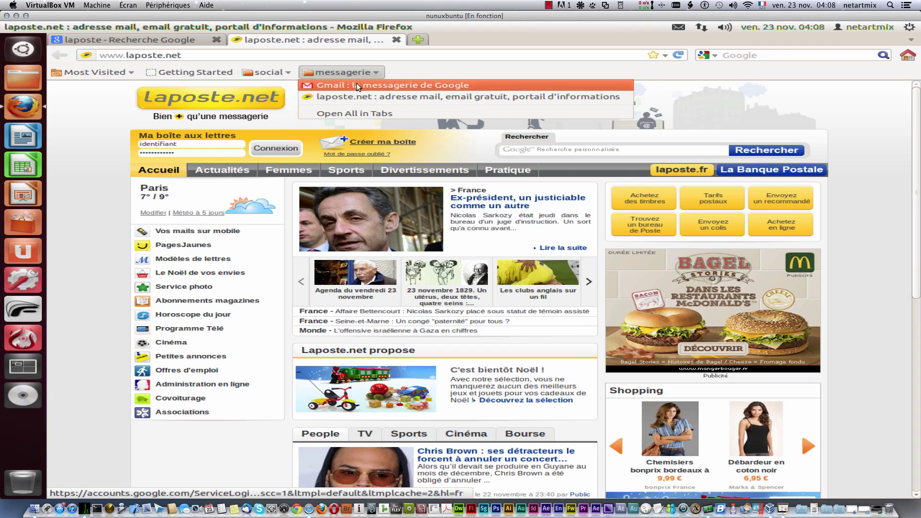
right_click(366, 97)
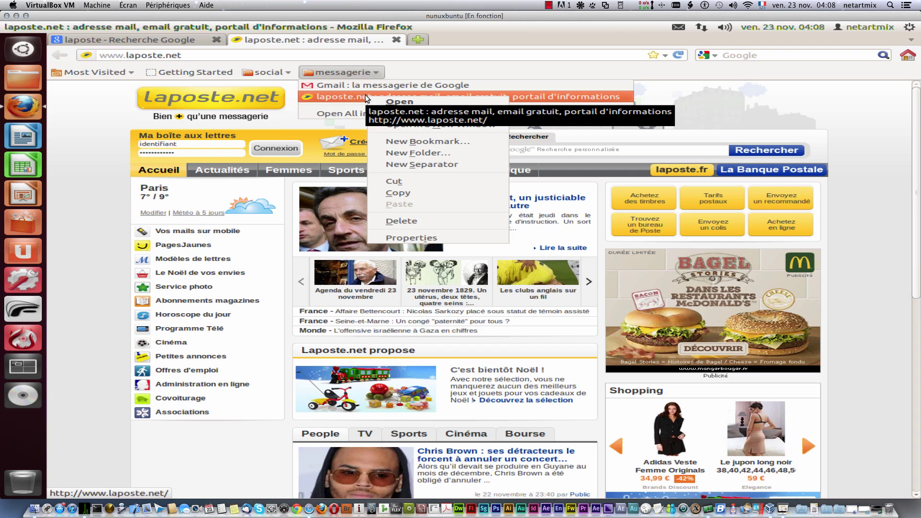
left_click(420, 54)
left_click(395, 40)
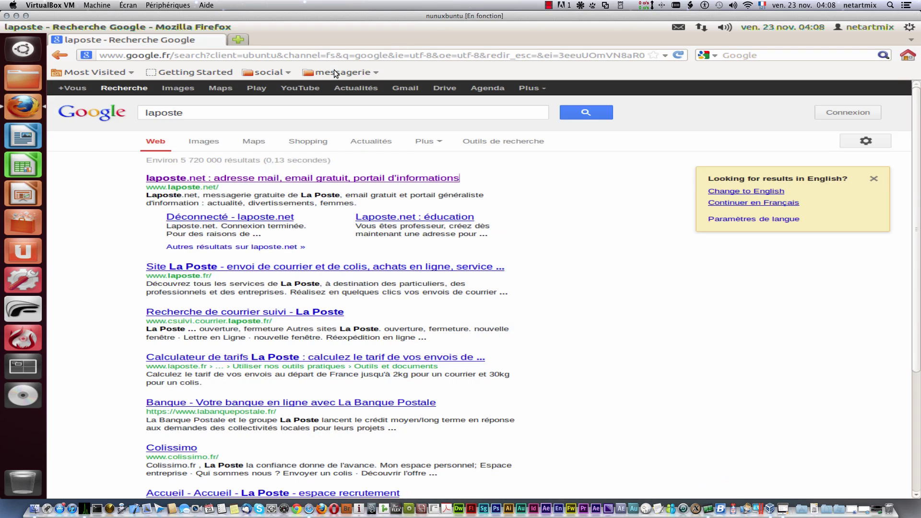
left_click(275, 70)
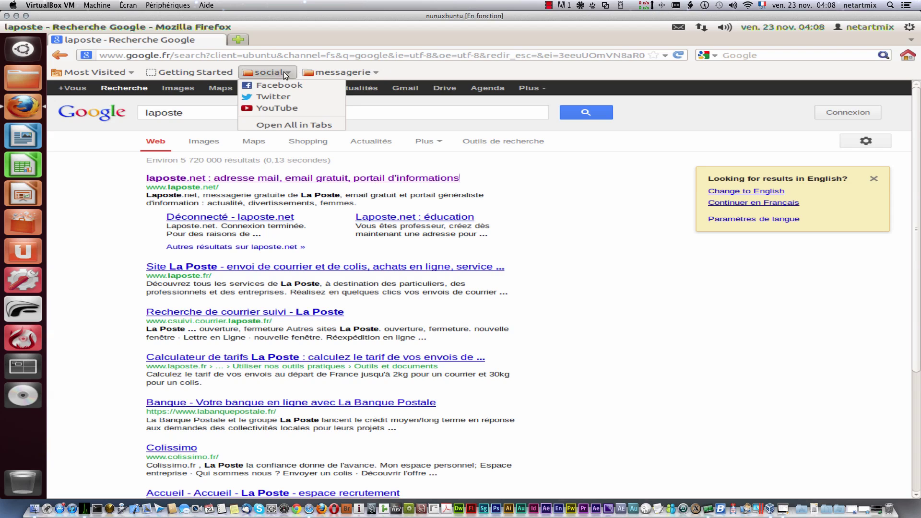
mouse_move(333, 74)
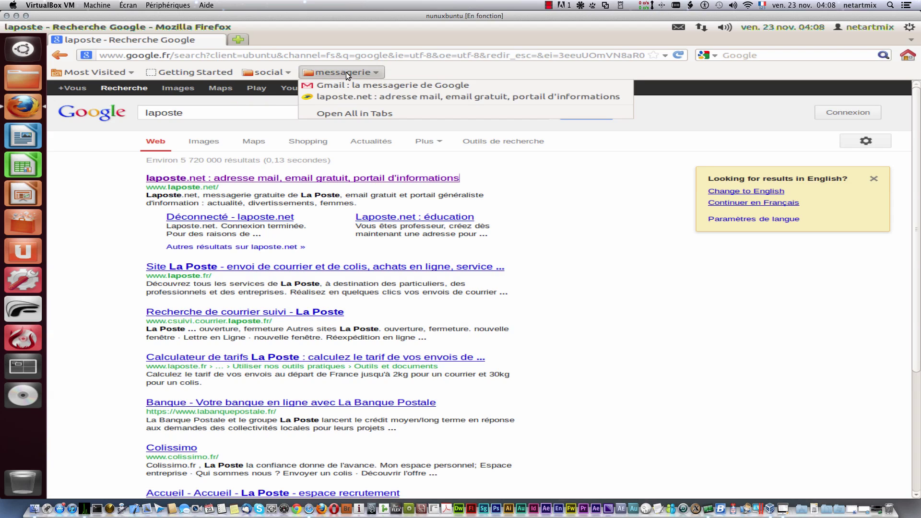
right_click(359, 84)
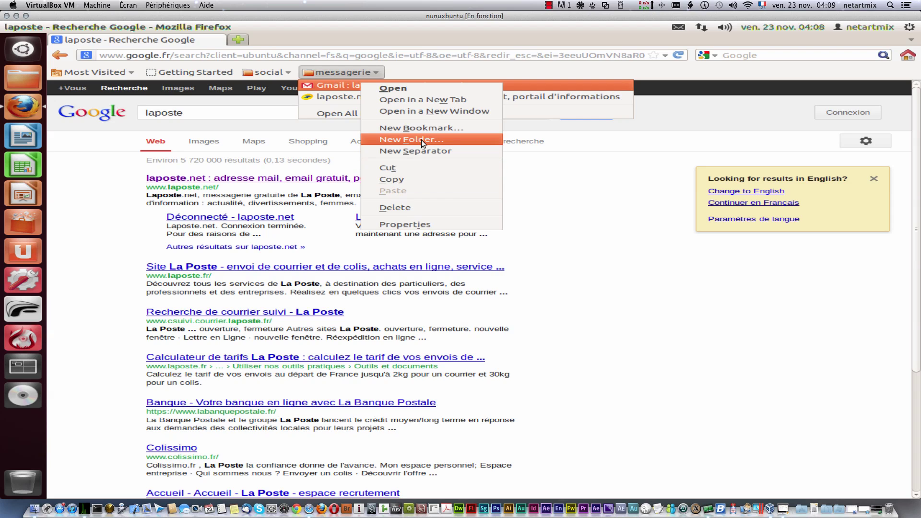
Step: Rename the Gmail bookmark to 'Gmail' in its properties and save
left_click(444, 223)
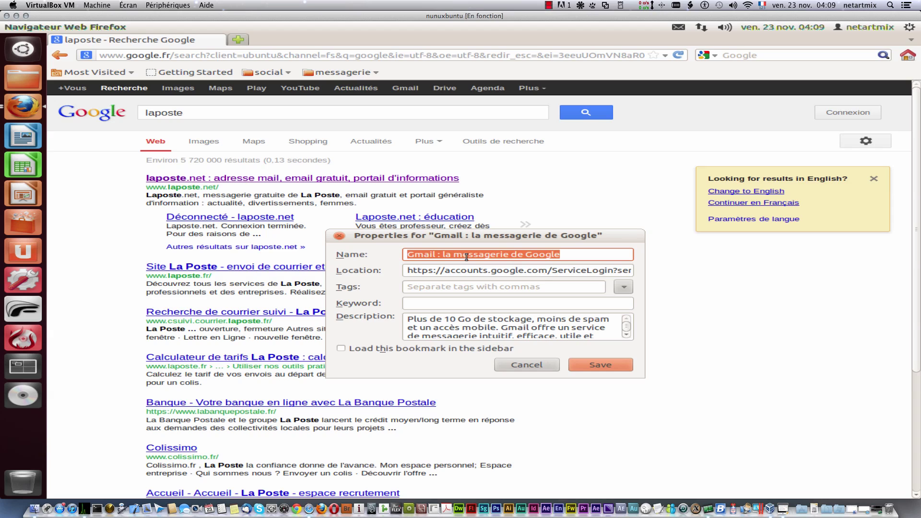
left_click_drag(447, 254, 685, 260)
key("BackSpace")
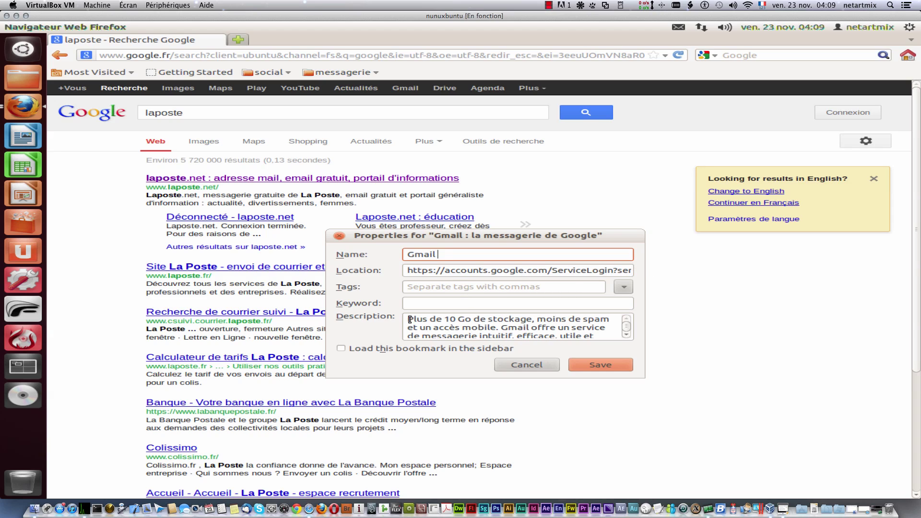
left_click_drag(409, 319, 513, 347)
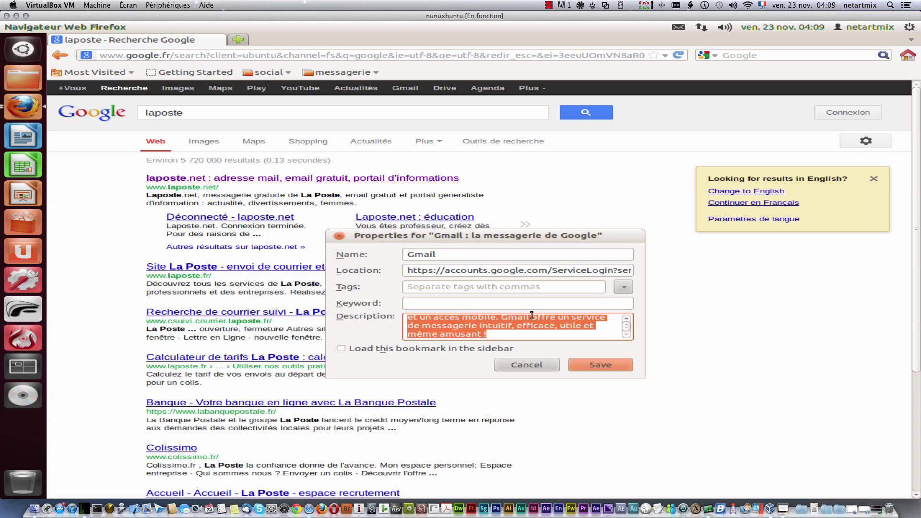
left_click(613, 362)
Step: Rename the laposte.net bookmark to 'laposte.net' in its properties and save
left_click(369, 73)
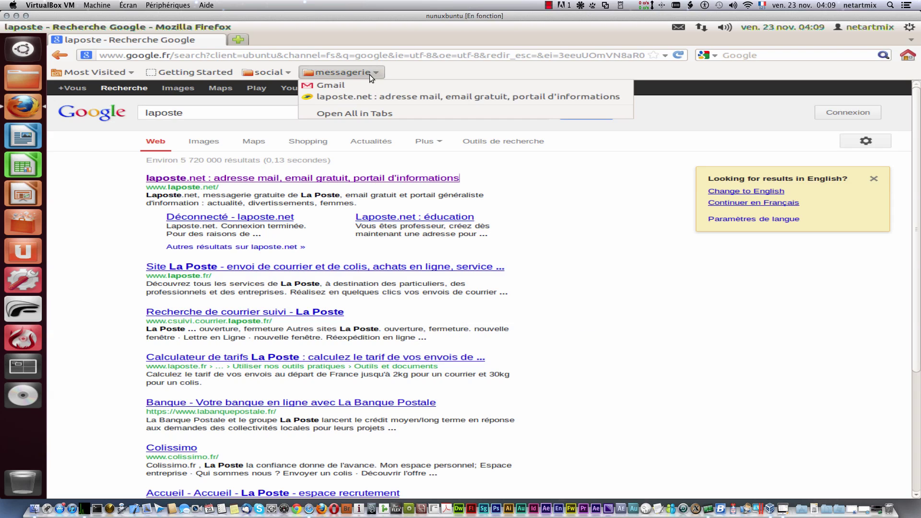
right_click(344, 95)
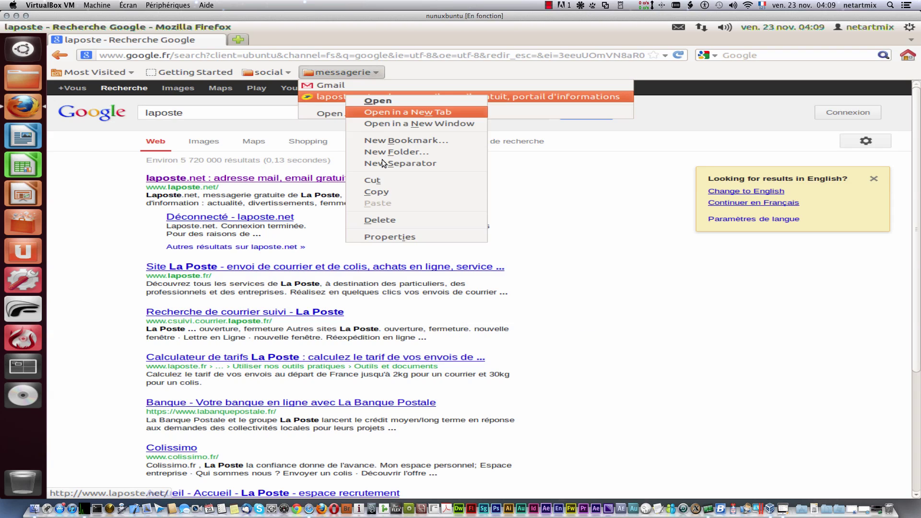
left_click(392, 235)
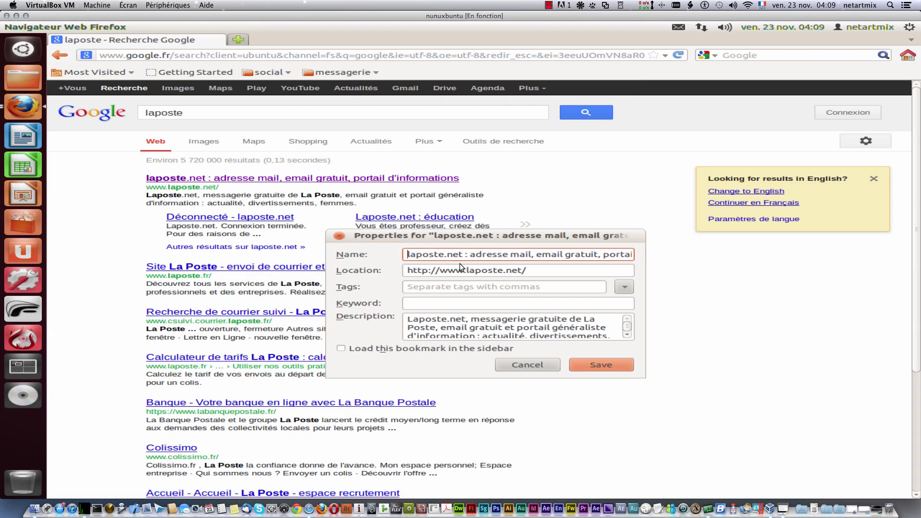
left_click_drag(462, 252, 711, 256)
key("BackSpace")
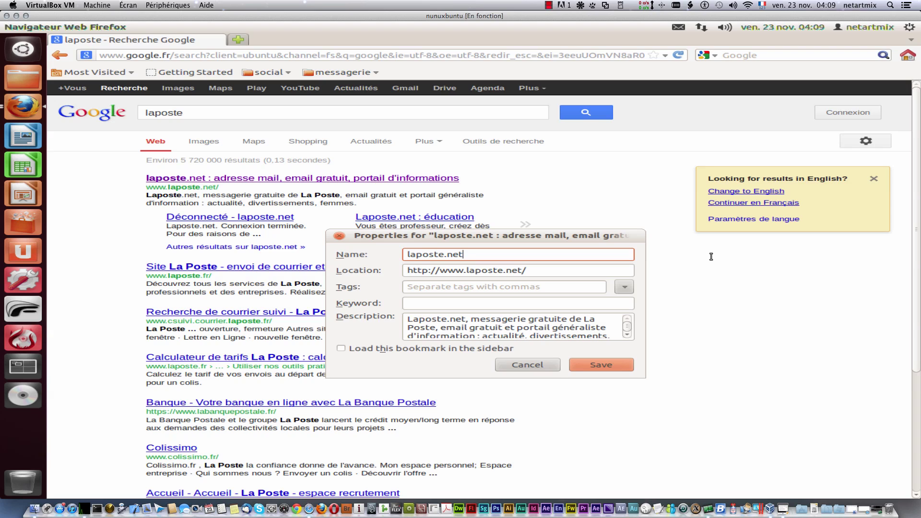
left_click(600, 369)
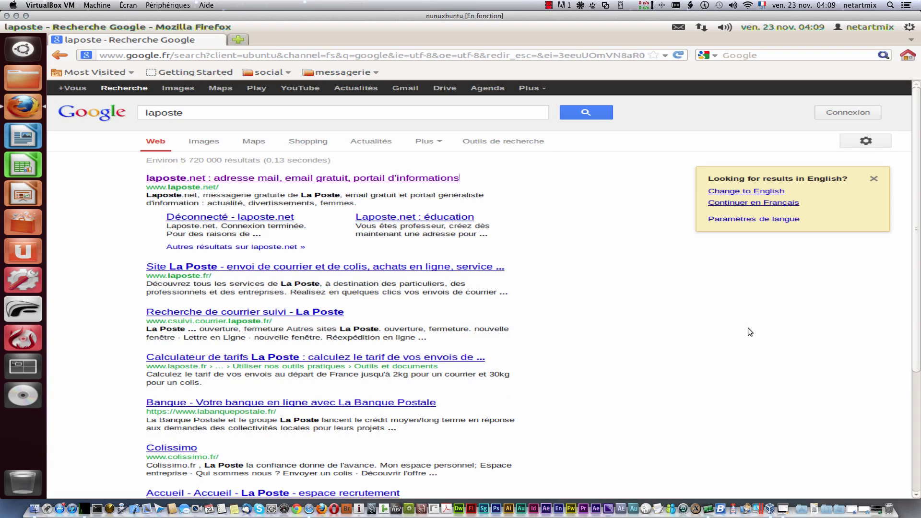
Step: Open every bookmark in the messagerie folder at once in its own tab
left_click(344, 71)
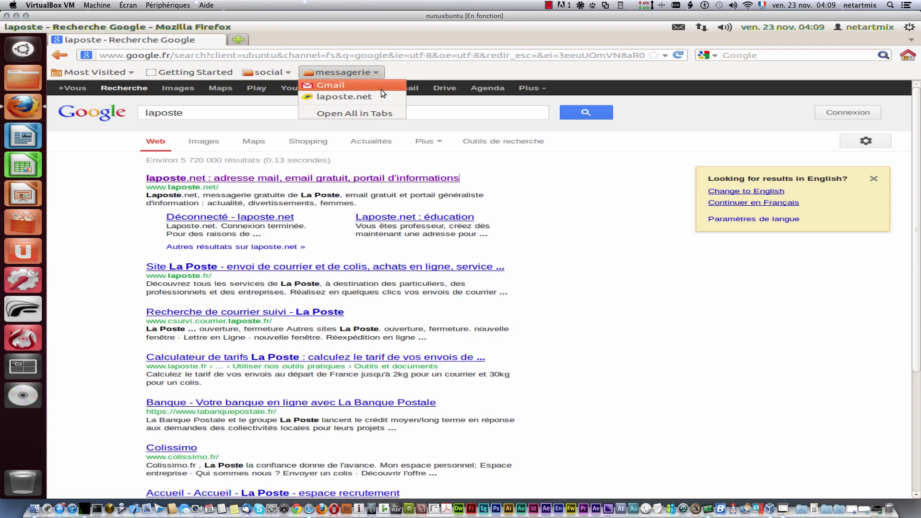
mouse_move(286, 73)
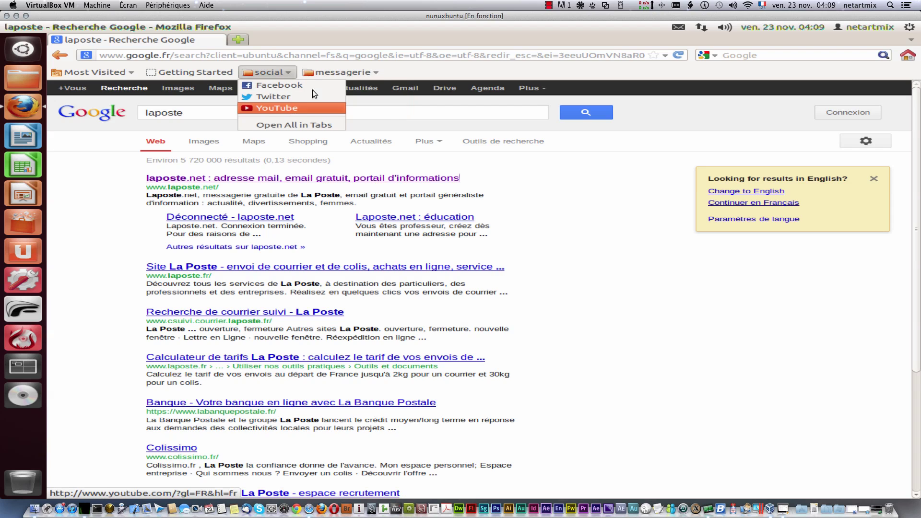
left_click(355, 71)
left_click(266, 72)
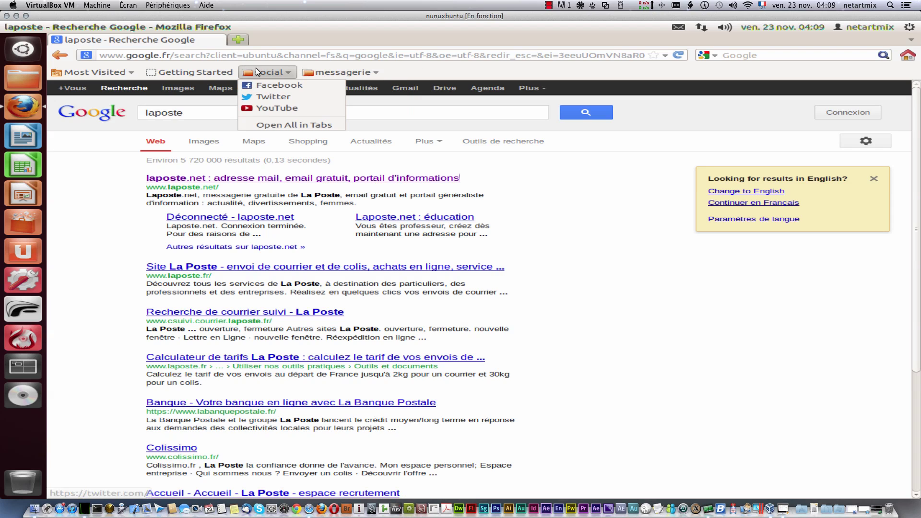
mouse_move(312, 76)
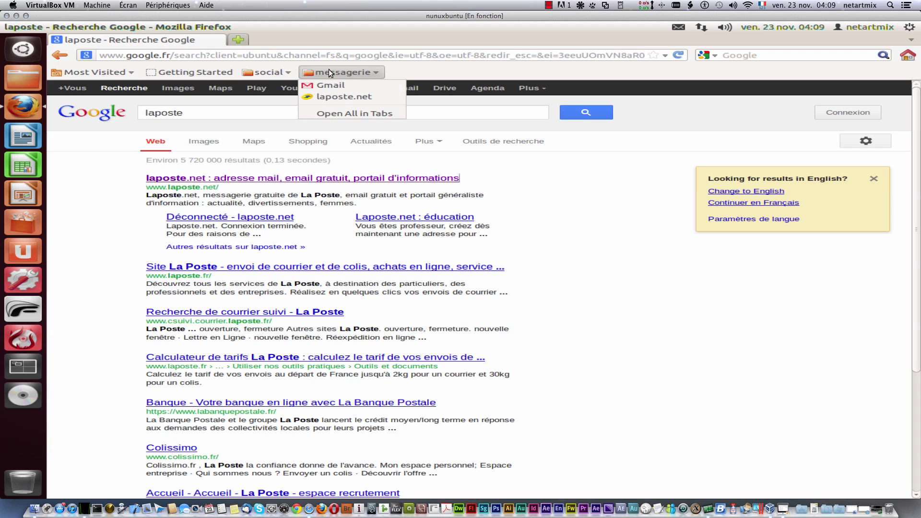
left_click(388, 114)
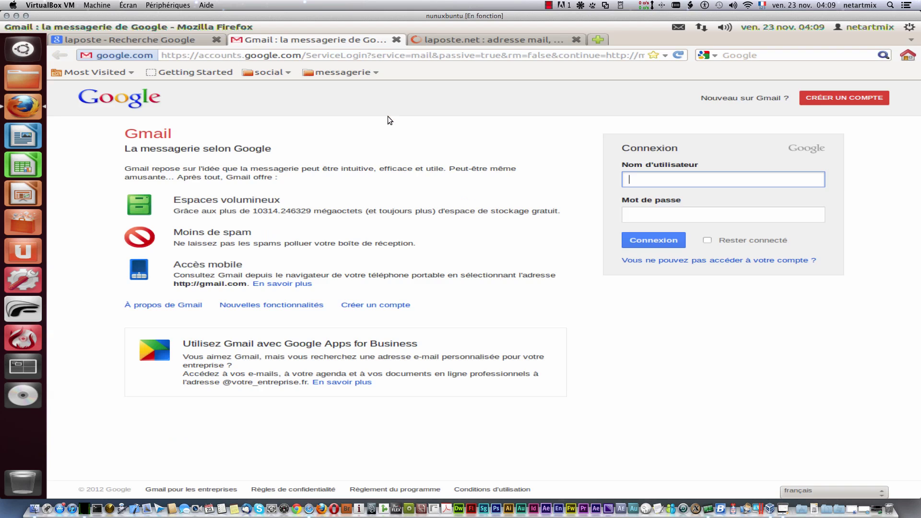
Step: Close the Gmail and laposte.net tabs, leaving the laposte search results
left_click(180, 40)
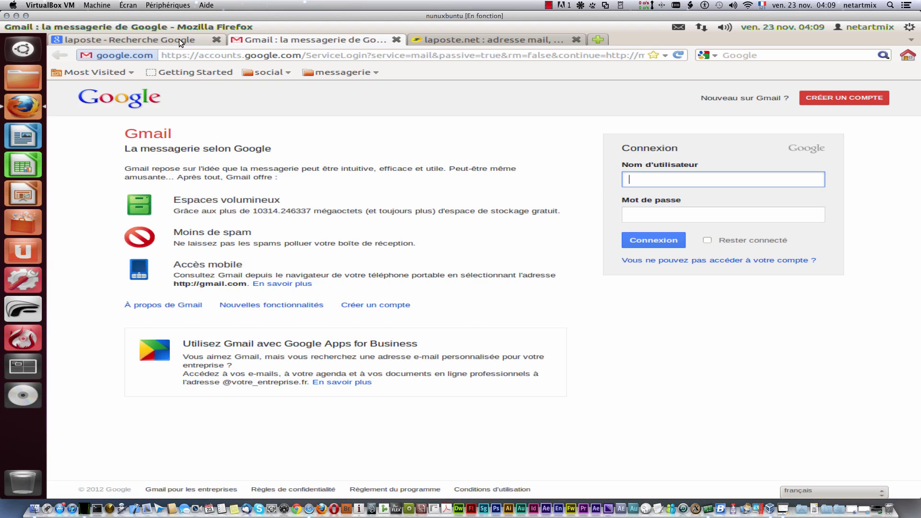
left_click(336, 76)
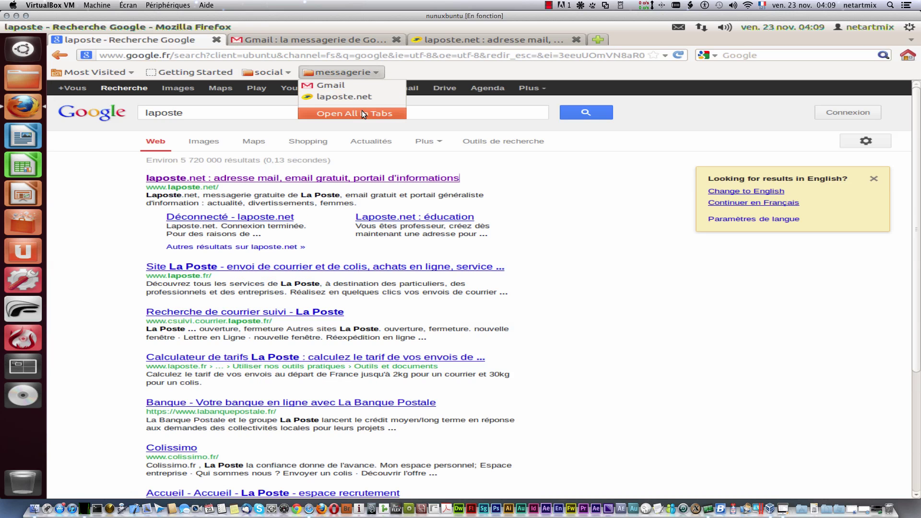
left_click(394, 42)
left_click(396, 40)
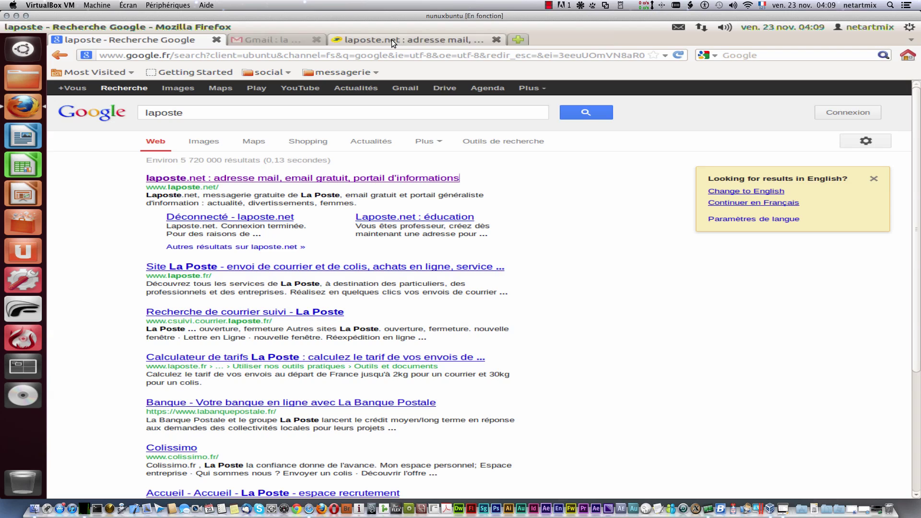
left_click(397, 39)
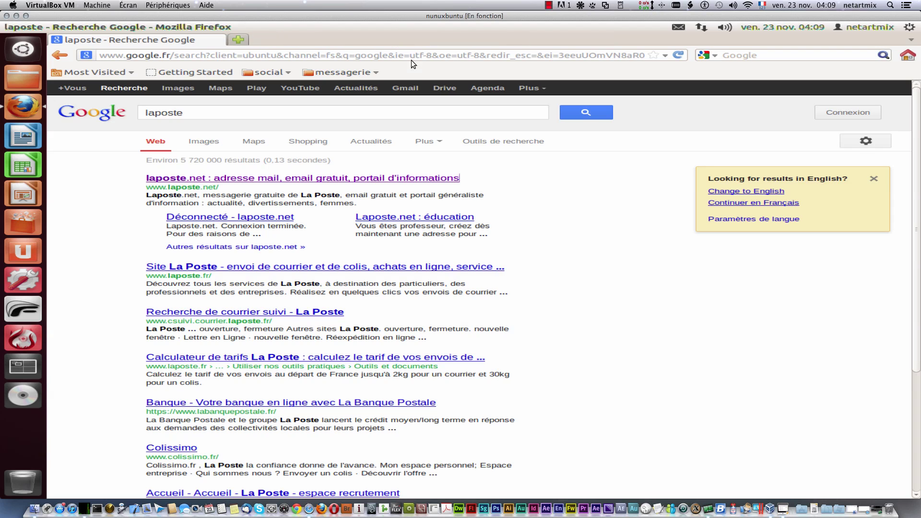
left_click(347, 73)
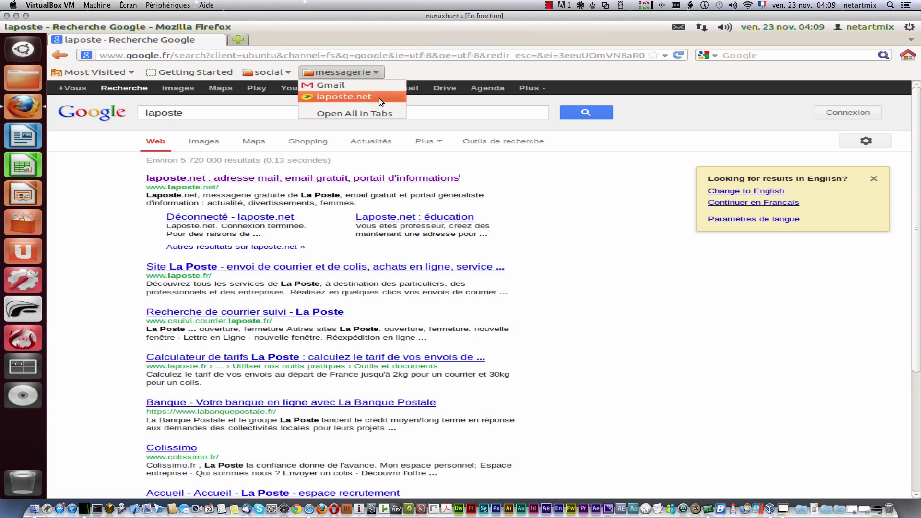
left_click(417, 72)
right_click(420, 70)
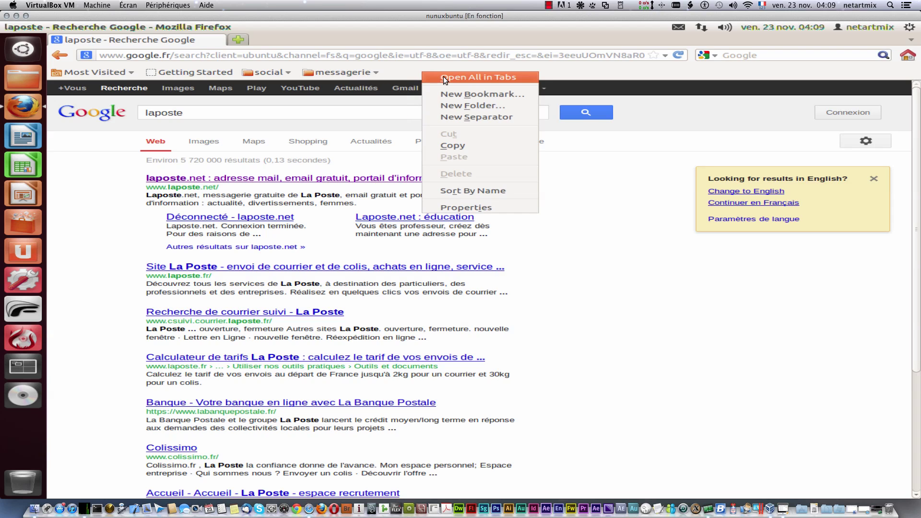
left_click(468, 96)
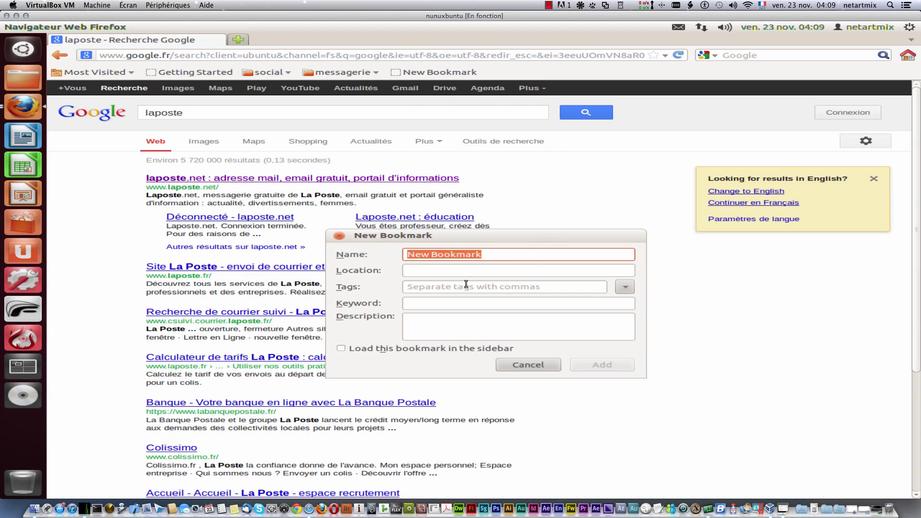
left_click_drag(537, 254, 408, 255)
type("f")
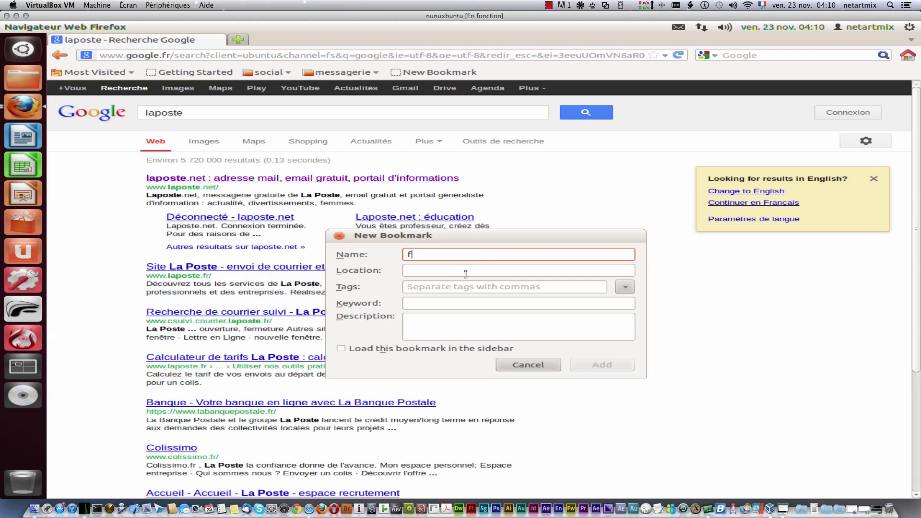
type("acebo")
key("BackSpace")
key("BackSpace")
key("BackSpace")
key("BackSpace")
key("BackSpace")
key("BackSpace")
key("BackSpace")
type("netartùm")
left_click(465, 274)
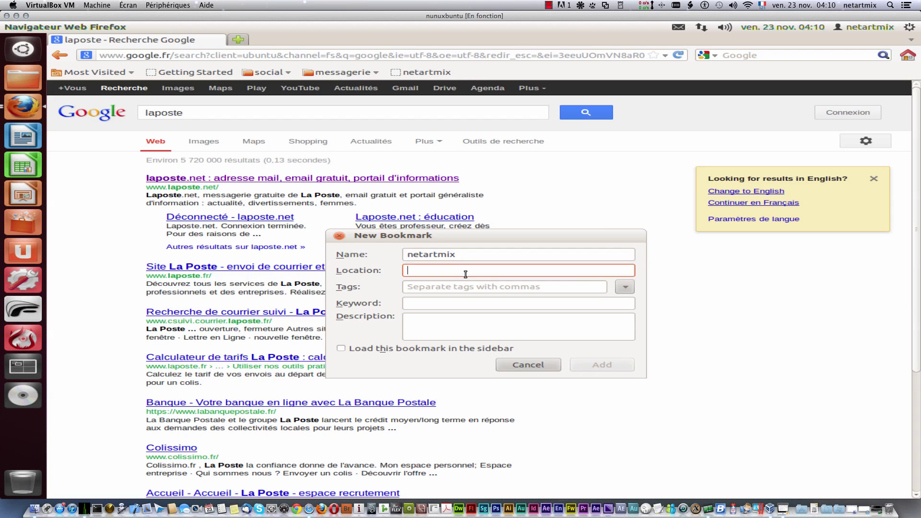
type("http:")
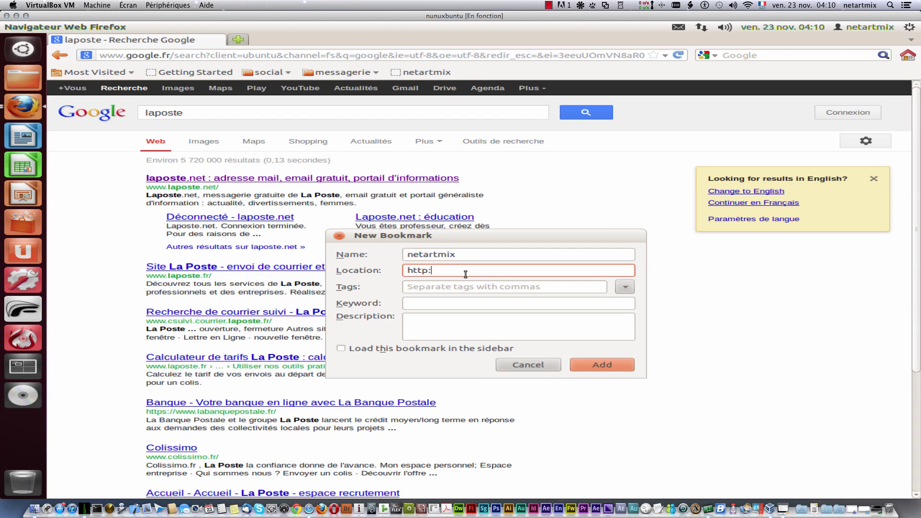
type("//www.netartmix.fr")
left_click(595, 362)
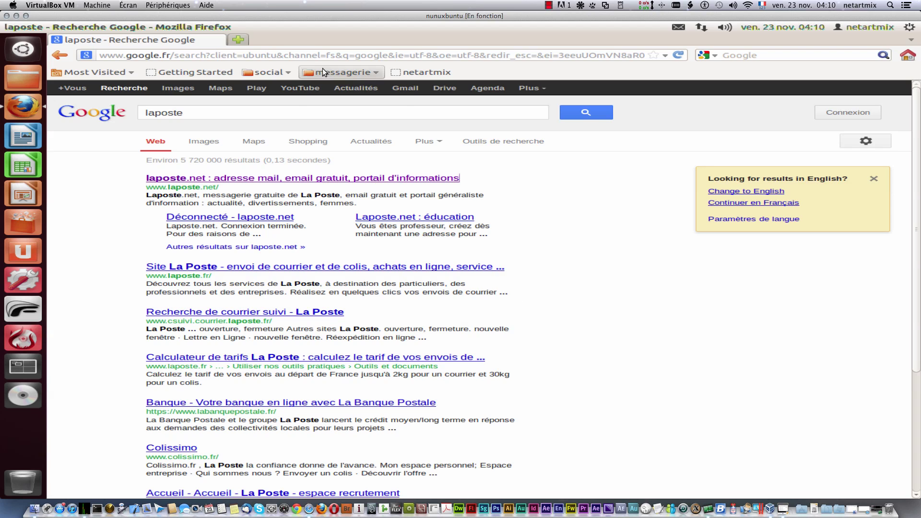
left_click(353, 73)
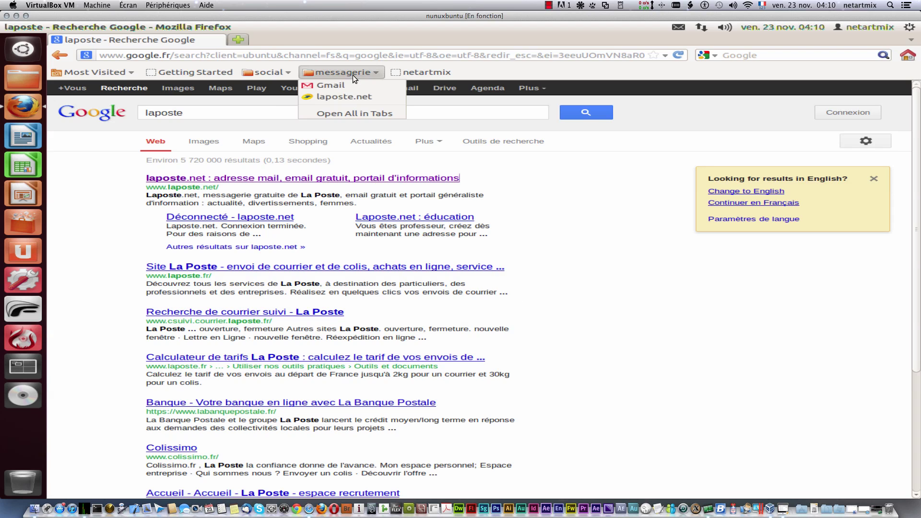
Step: Drag the netartmix bookmark into the messagerie folder
left_click(435, 71)
left_click_drag(426, 71, 341, 70)
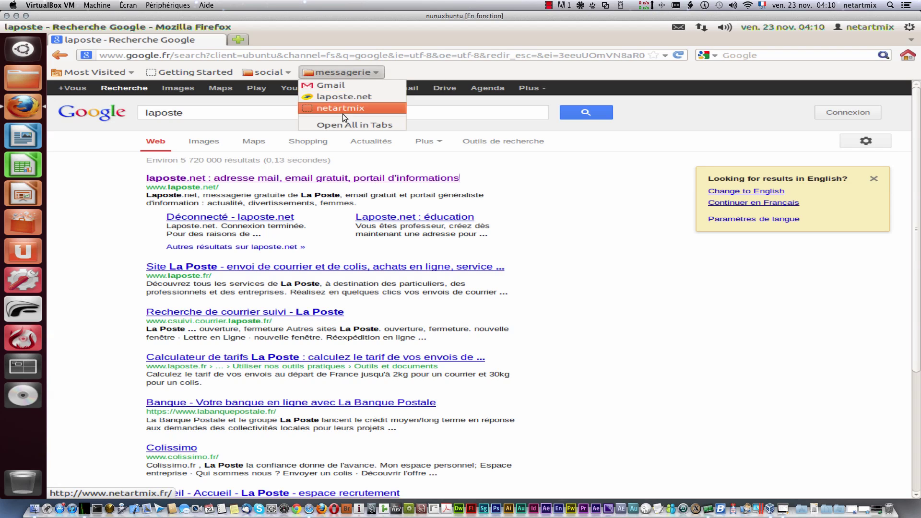
left_click(432, 65)
Step: Add a new separator to the bookmarks toolbar and move it into messagerie
right_click(432, 66)
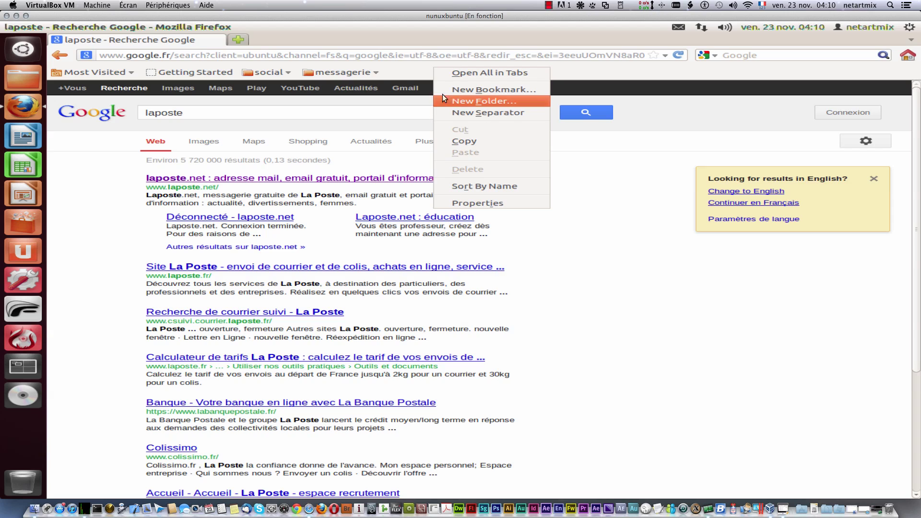
left_click(479, 113)
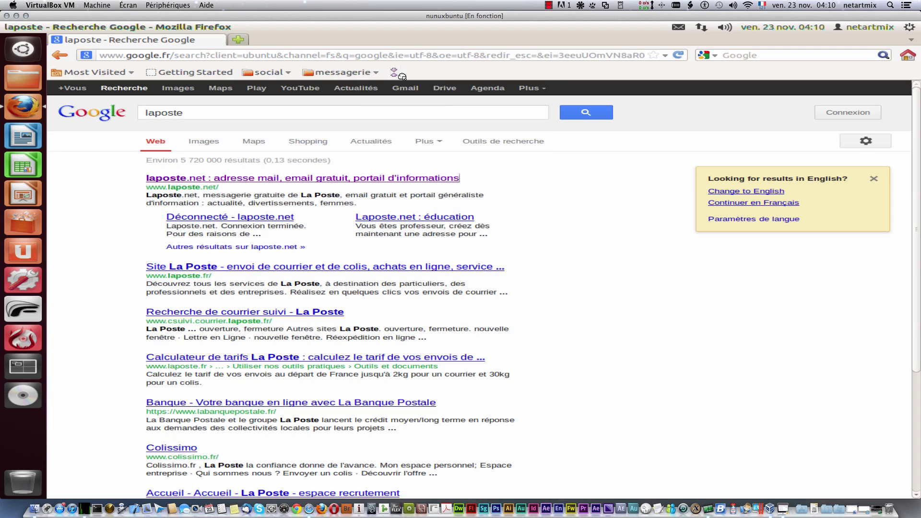
left_click_drag(391, 73, 305, 74)
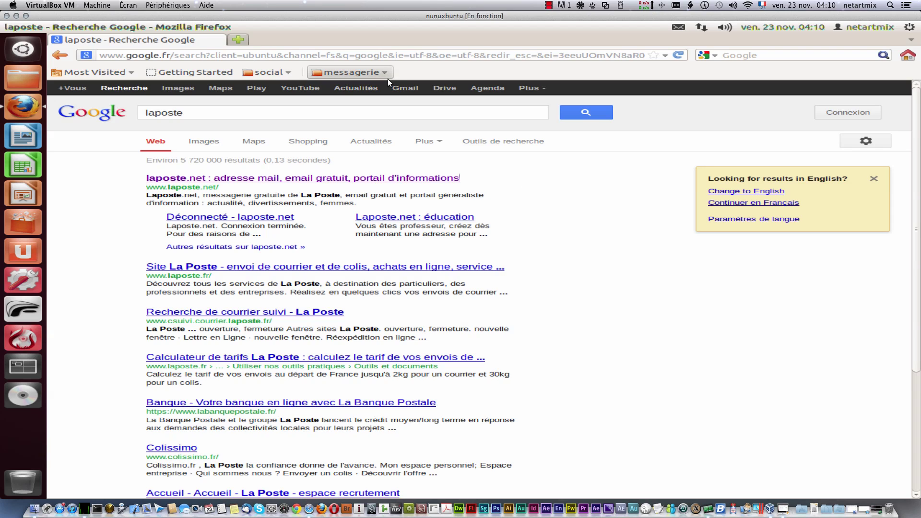
Step: Sort the bookmarks toolbar by name, then move social to the end and messagerie before Getting Started
right_click(408, 68)
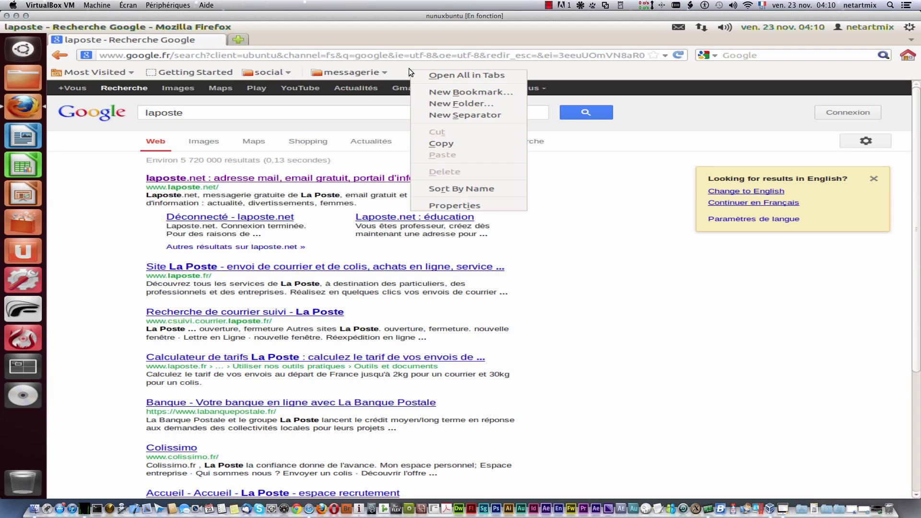
left_click(485, 187)
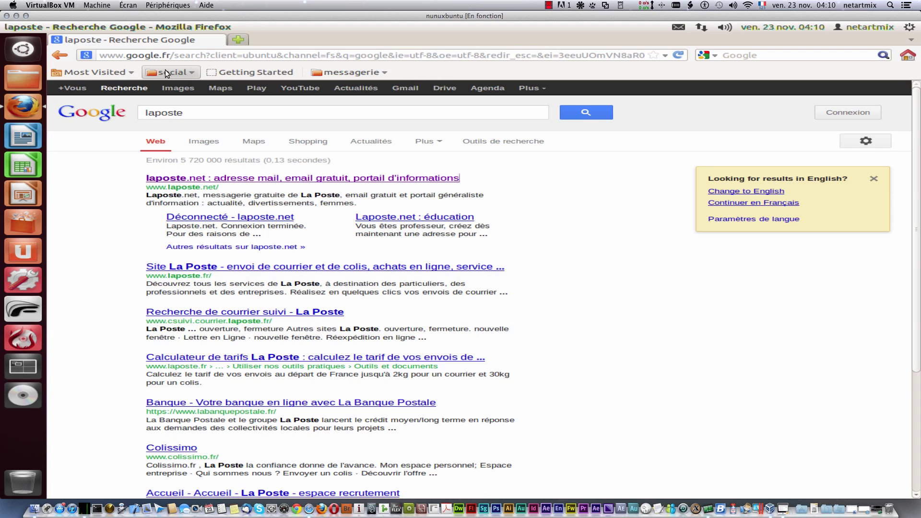
left_click_drag(165, 70, 416, 71)
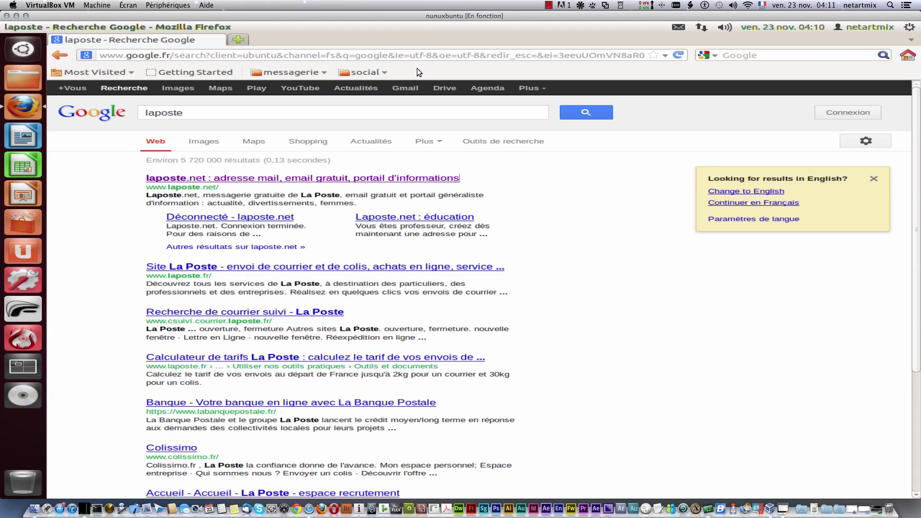
left_click_drag(270, 71, 171, 70)
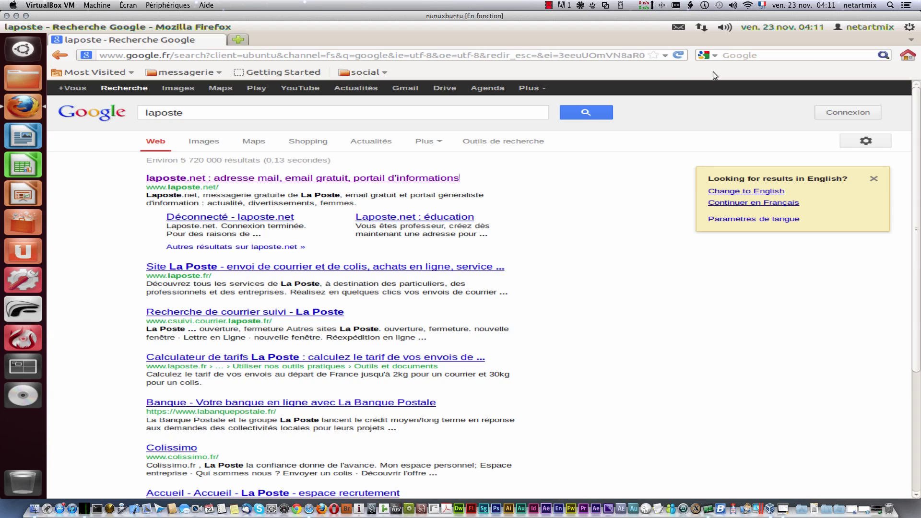
right_click(750, 72)
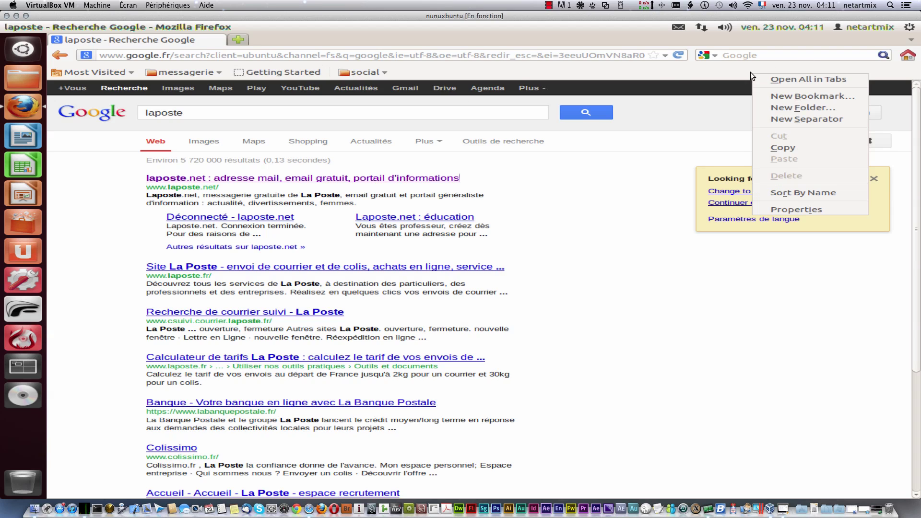
Step: Check the search engine list, keep Google, and return to the Ubuntu Start Page home page
left_click(726, 70)
left_click(813, 54)
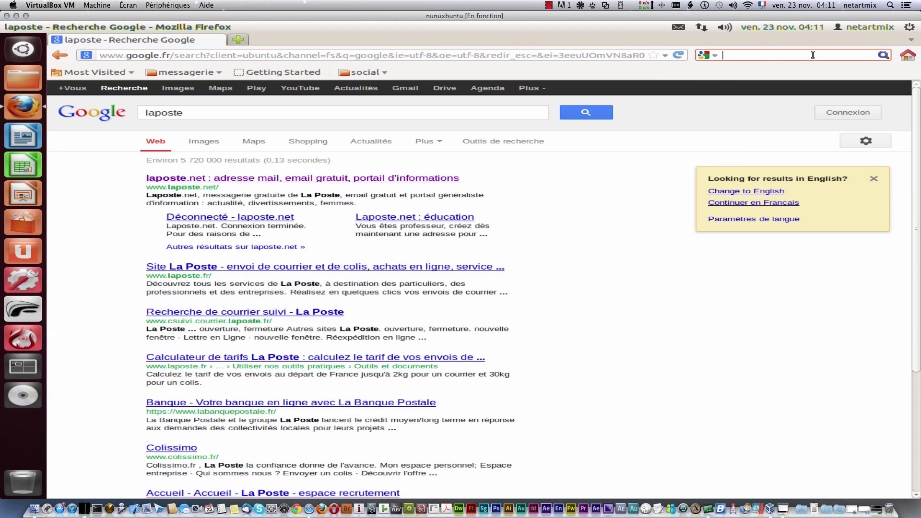
left_click(715, 55)
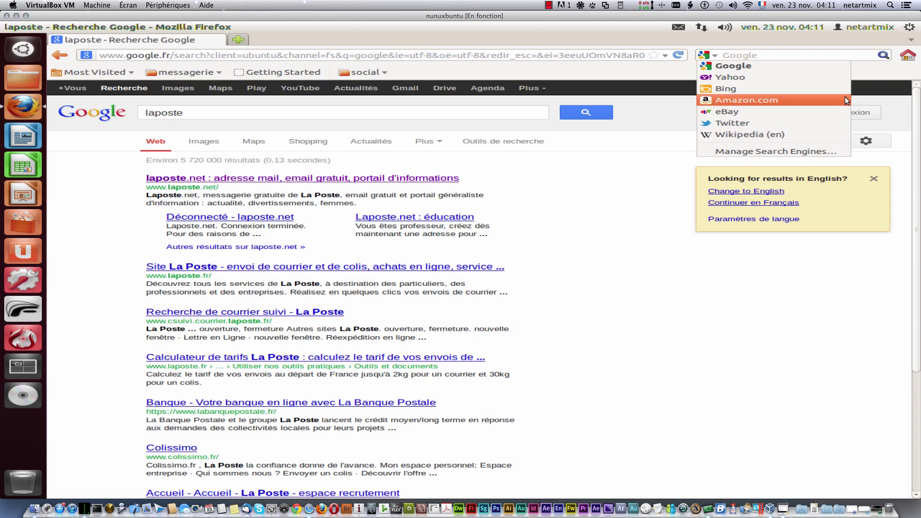
left_click(882, 69)
left_click(909, 56)
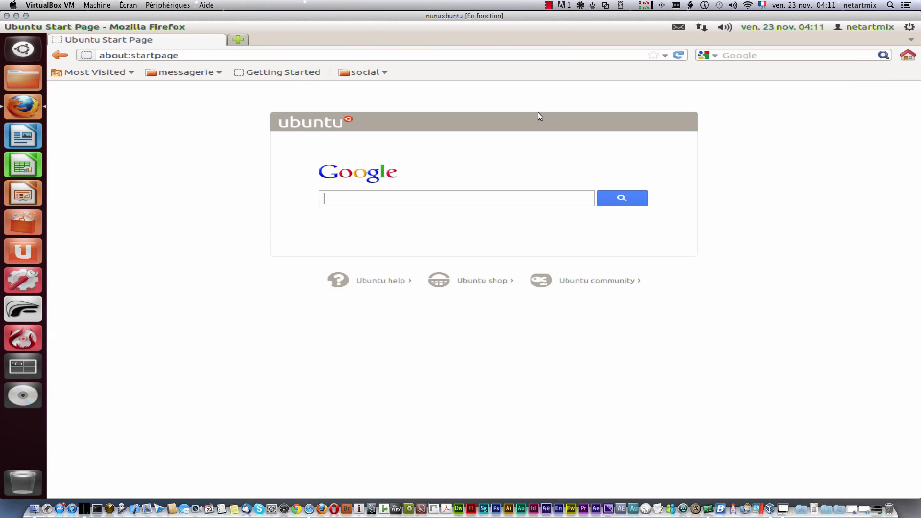
right_click(492, 72)
left_click(437, 67)
mouse_move(409, 32)
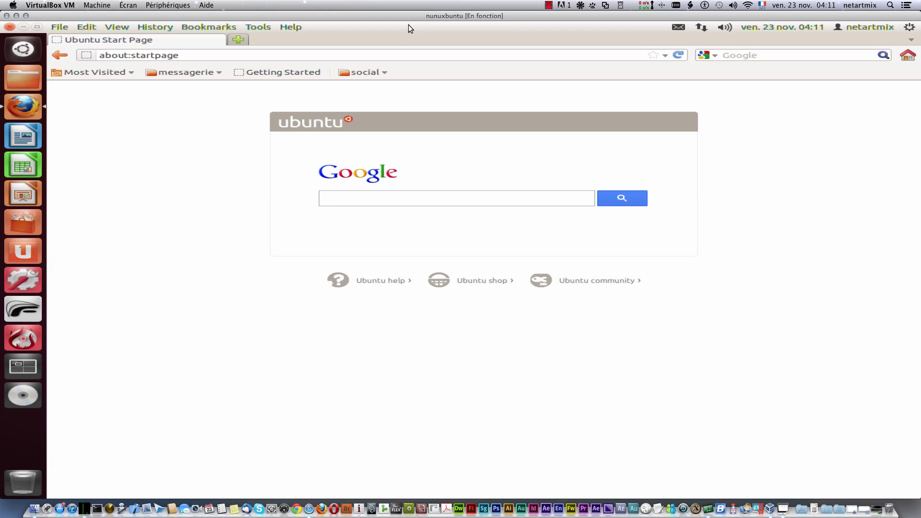
left_click(37, 27)
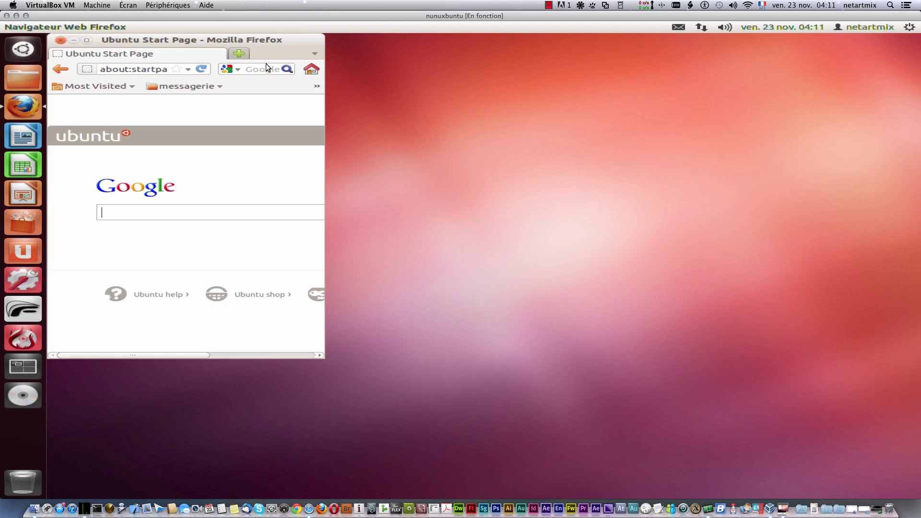
left_click_drag(267, 43, 461, 87)
right_click(495, 85)
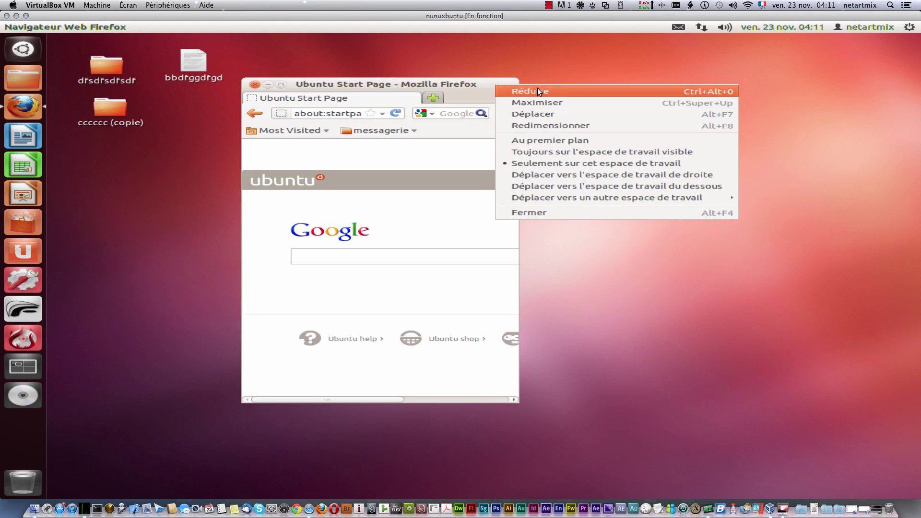
left_click(281, 87)
left_click(281, 85)
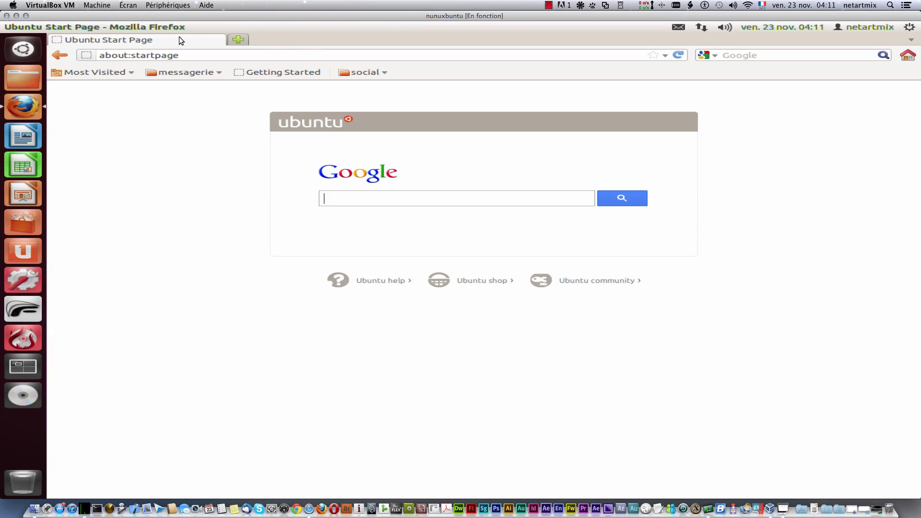
Step: Pin the Ubuntu Start Page tab and a new blank tab as app tabs
right_click(160, 39)
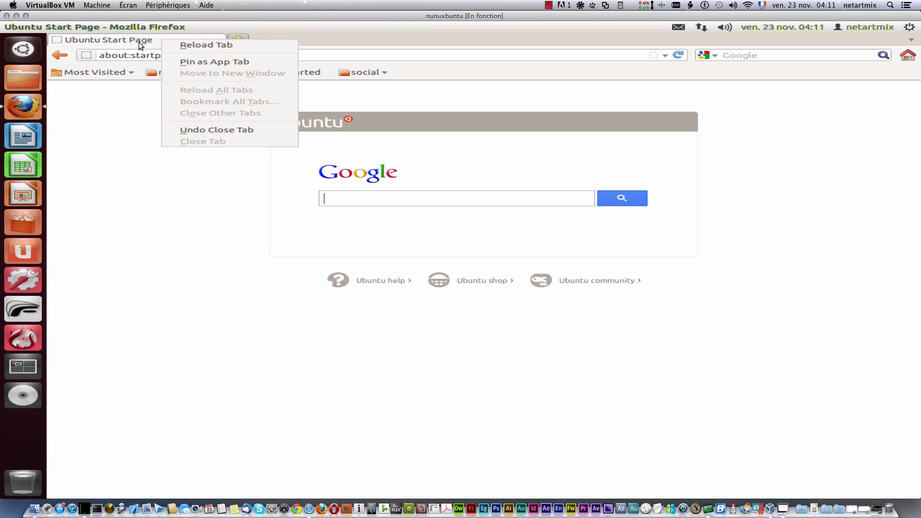
left_click(135, 39)
right_click(166, 41)
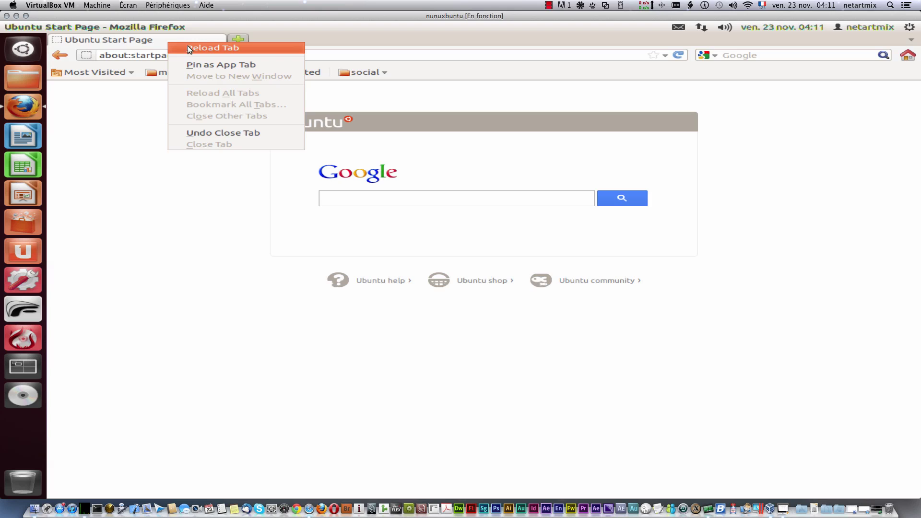
left_click(235, 65)
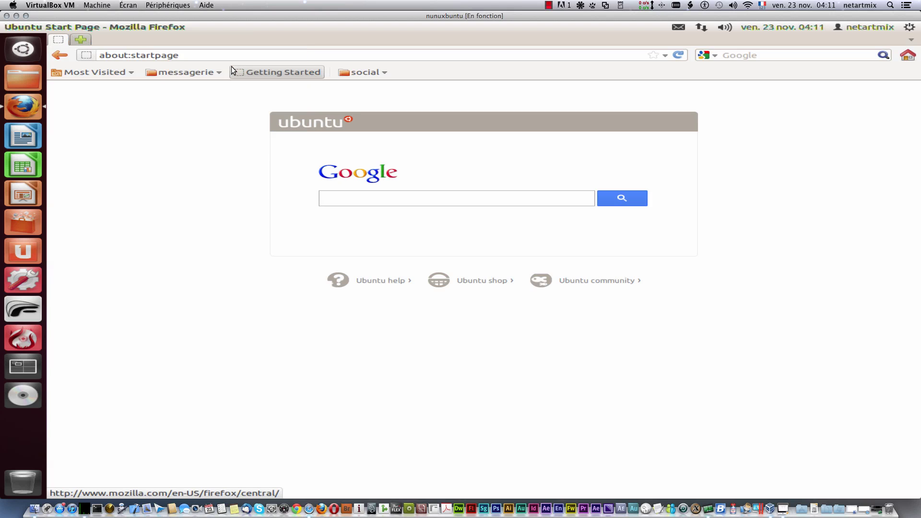
left_click(75, 41)
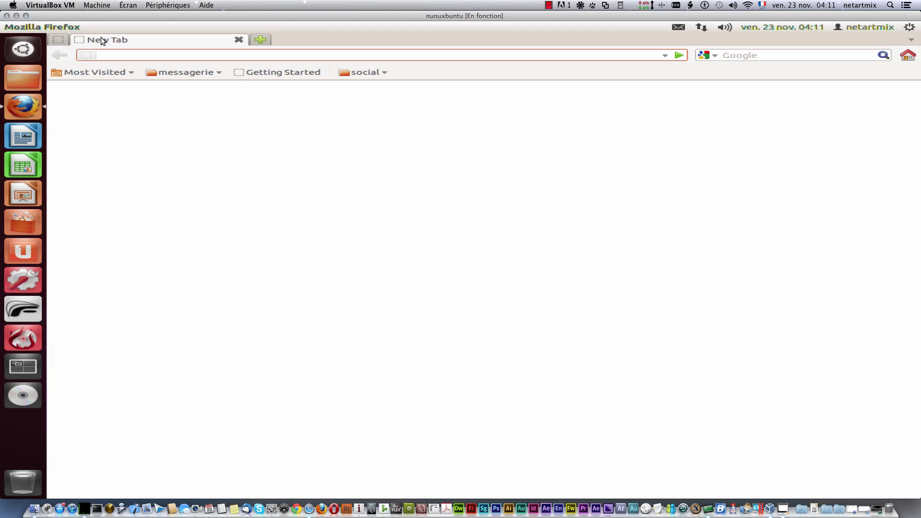
right_click(101, 38)
left_click(165, 58)
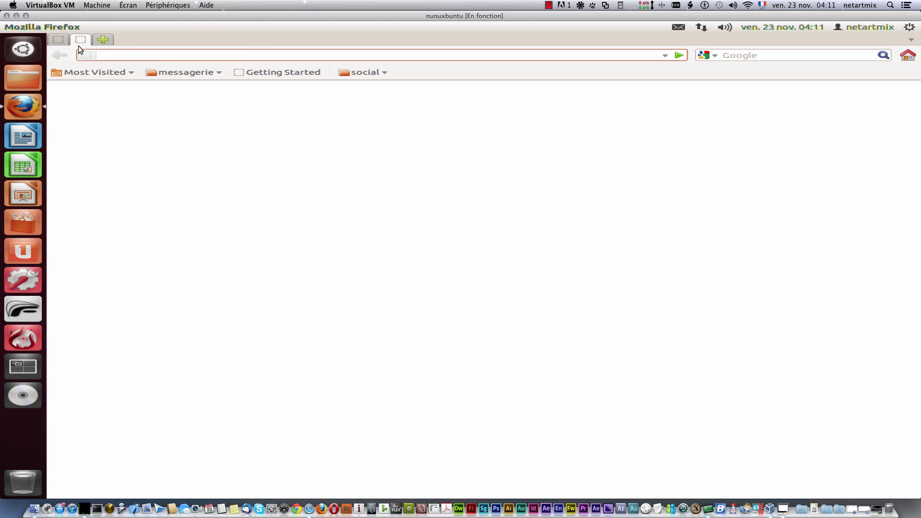
Step: Unpin the blank tab and the Ubuntu Start Page tab back to normal tabs
right_click(79, 42)
left_click(130, 61)
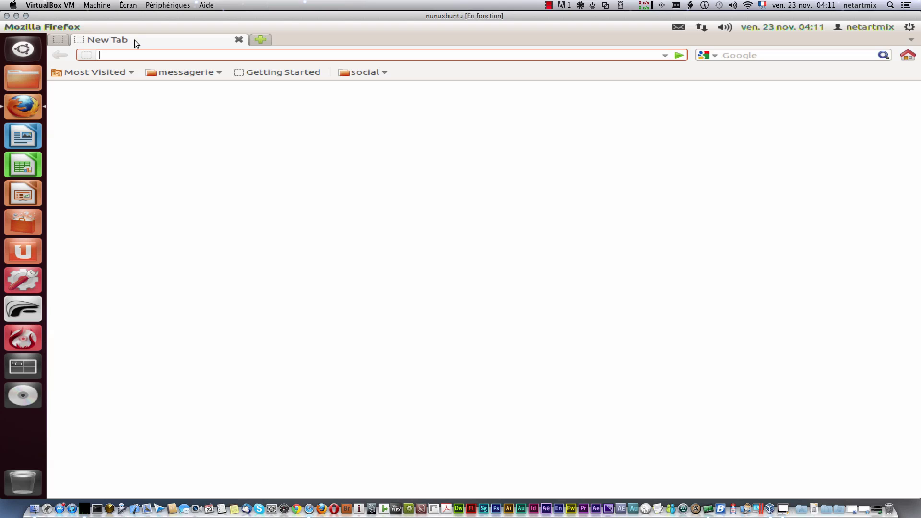
right_click(135, 43)
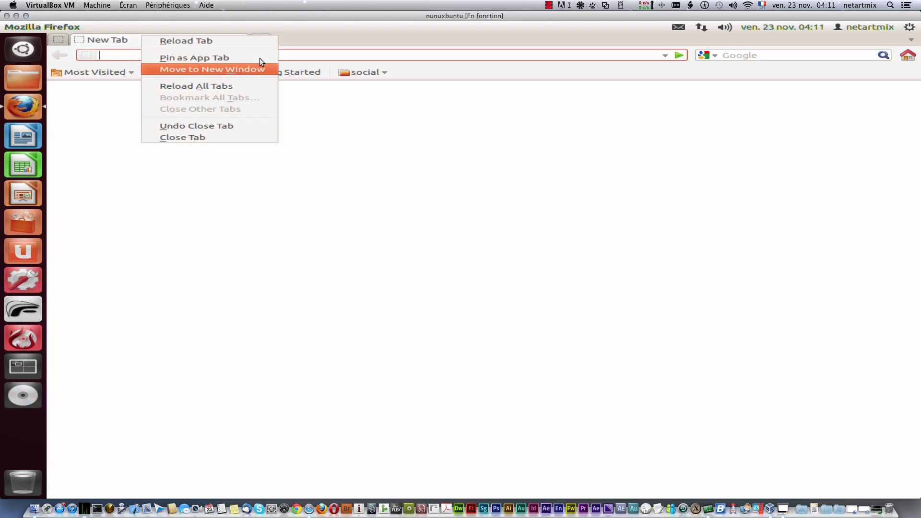
left_click(294, 34)
right_click(64, 39)
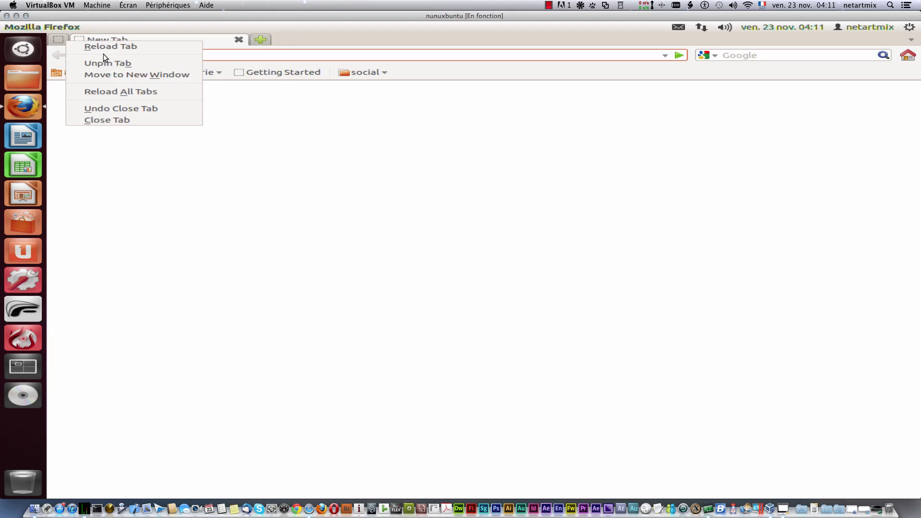
left_click(117, 59)
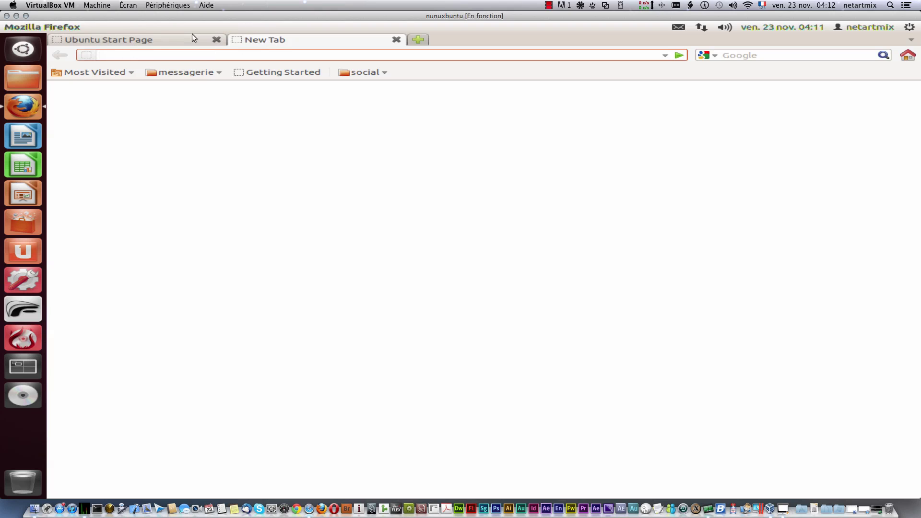
Step: Reorder the tabs by dragging, then close the blank tabs so only the Start Page remains
left_click(114, 36)
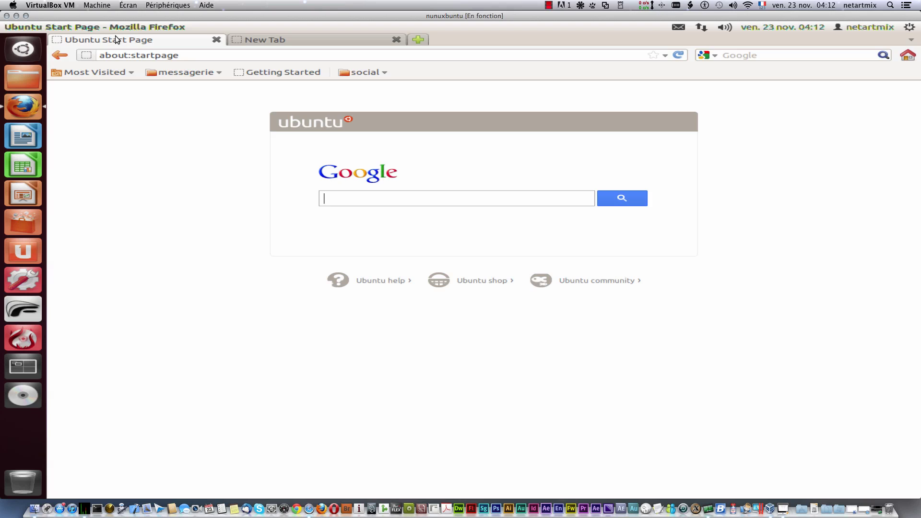
left_click_drag(114, 35, 388, 42)
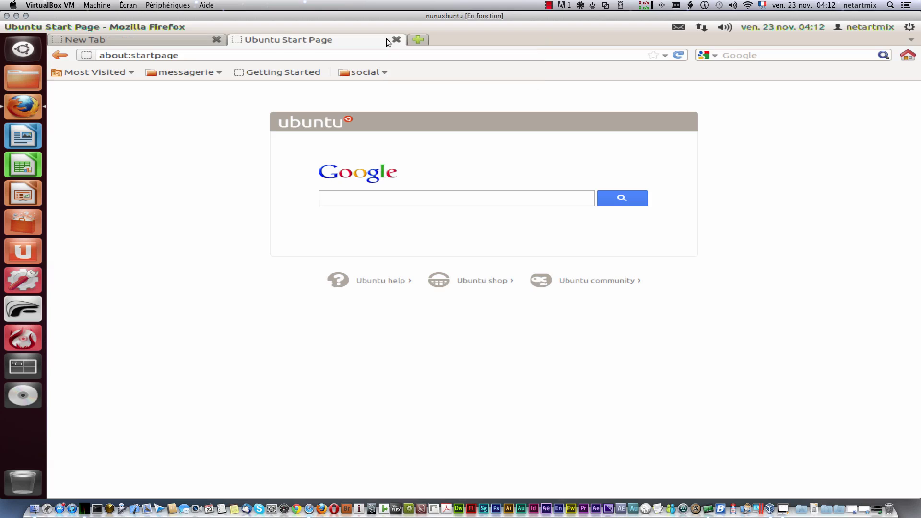
left_click(417, 42)
left_click_drag(162, 35, 559, 43)
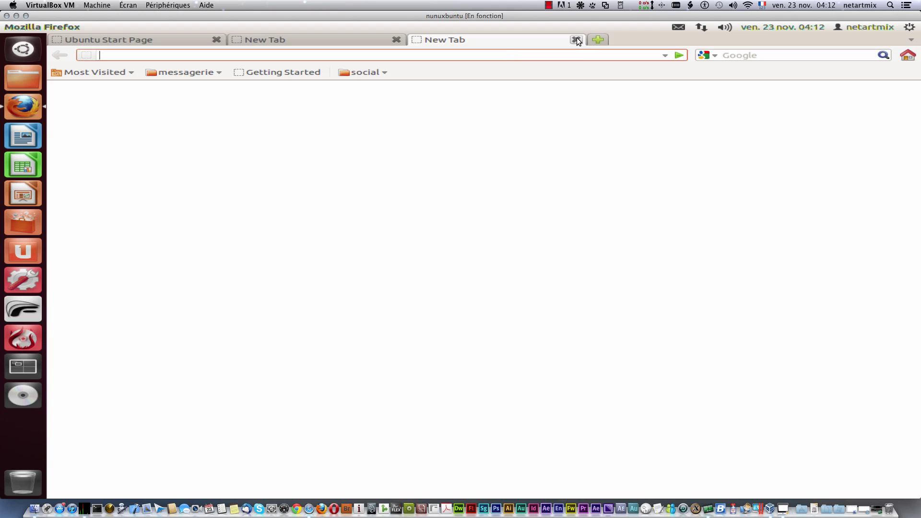
key("ctrl+w")
left_click(399, 40)
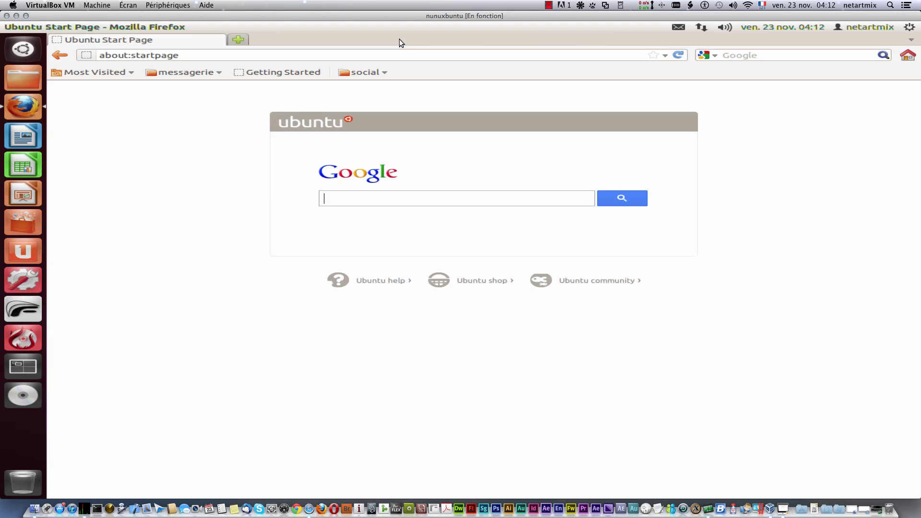
left_click(664, 57)
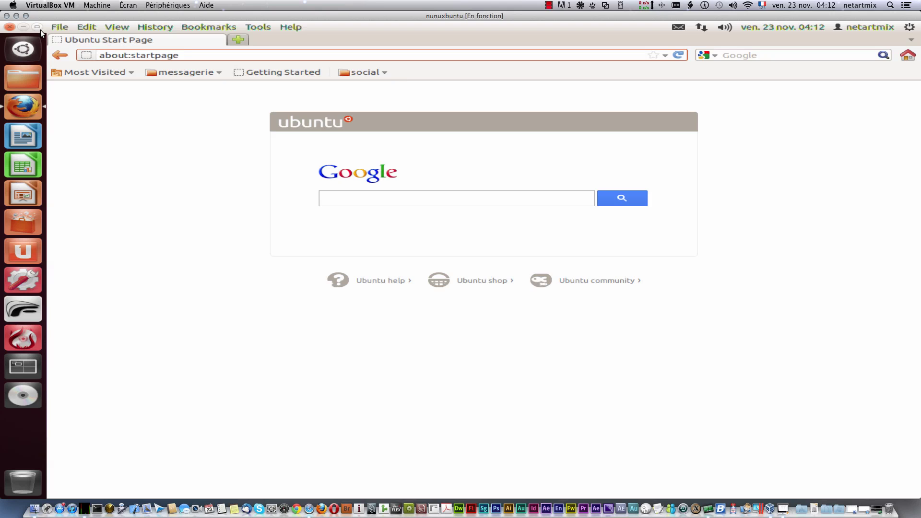
Step: Open a new blank tab and a second browser window, shrinking that window to a smaller size
left_click(51, 27)
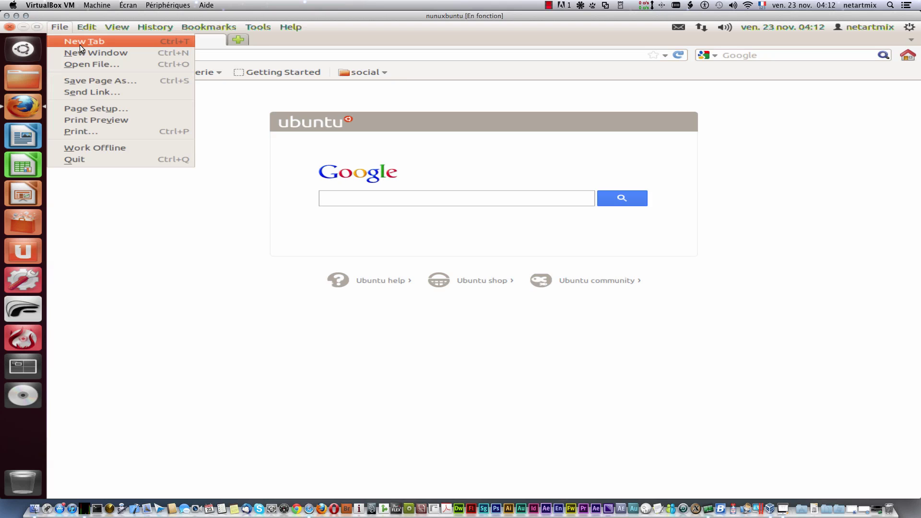
left_click(106, 45)
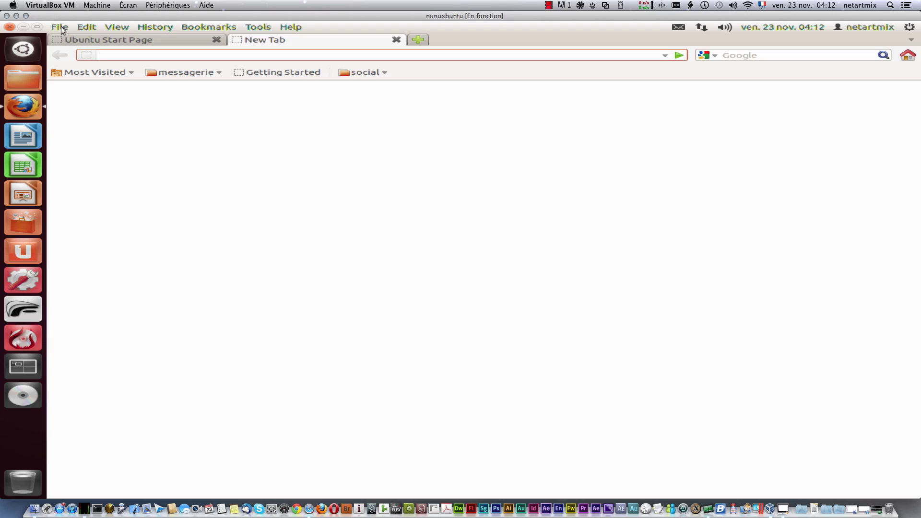
left_click(61, 27)
left_click(89, 54)
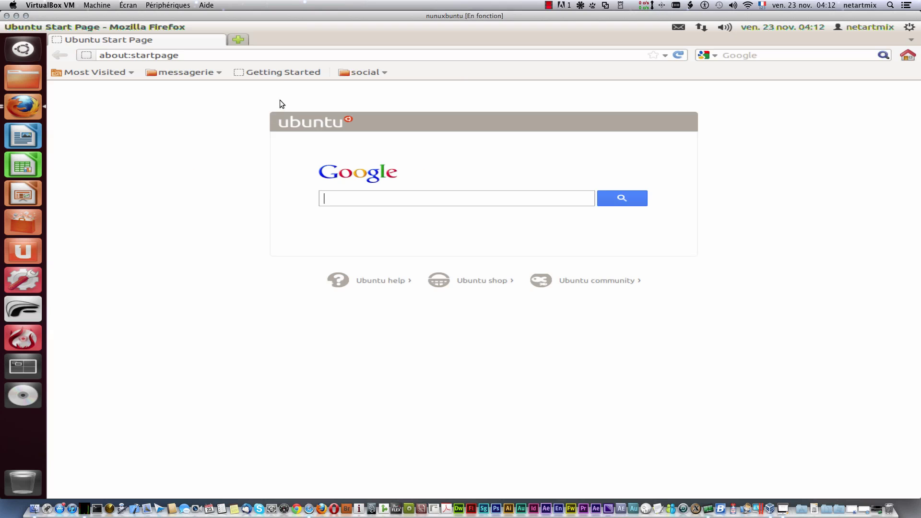
left_click_drag(289, 38, 354, 113)
Step: Open and cancel the Open File and Save Page As dialogs without saving anything
left_click(60, 27)
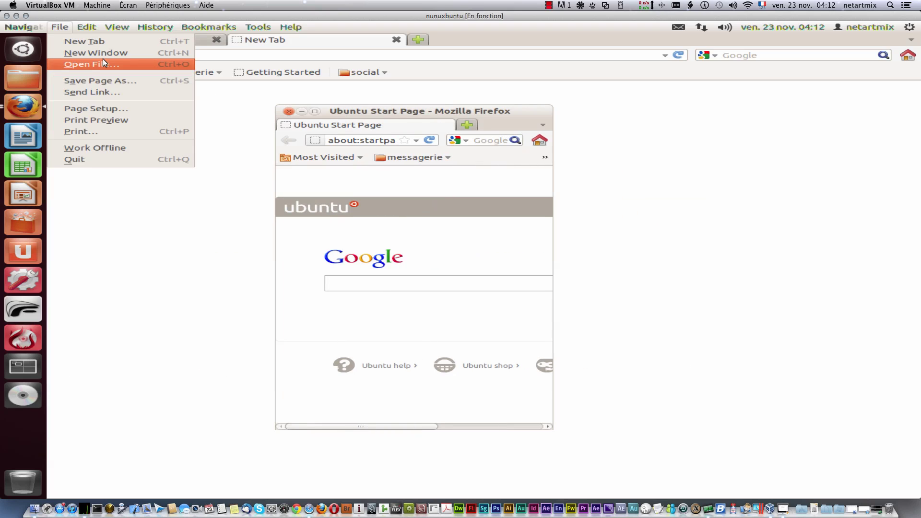
left_click(113, 65)
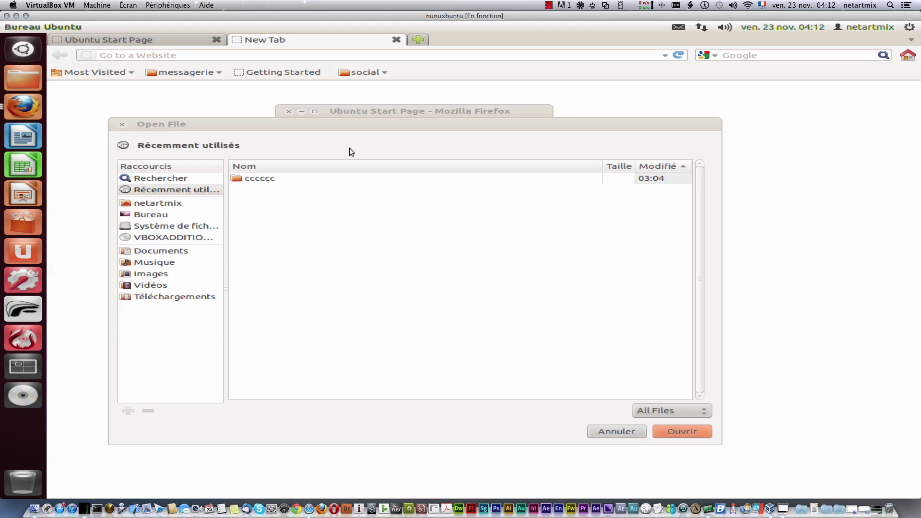
left_click(603, 432)
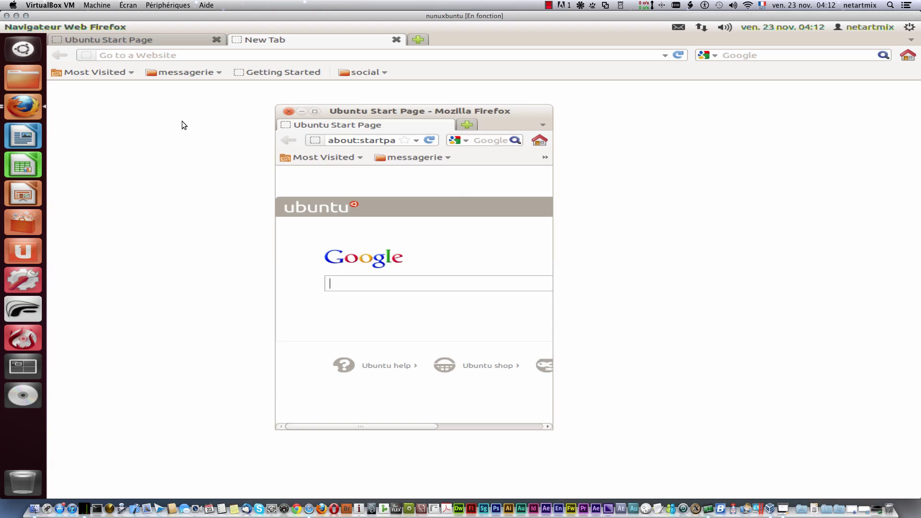
left_click(59, 28)
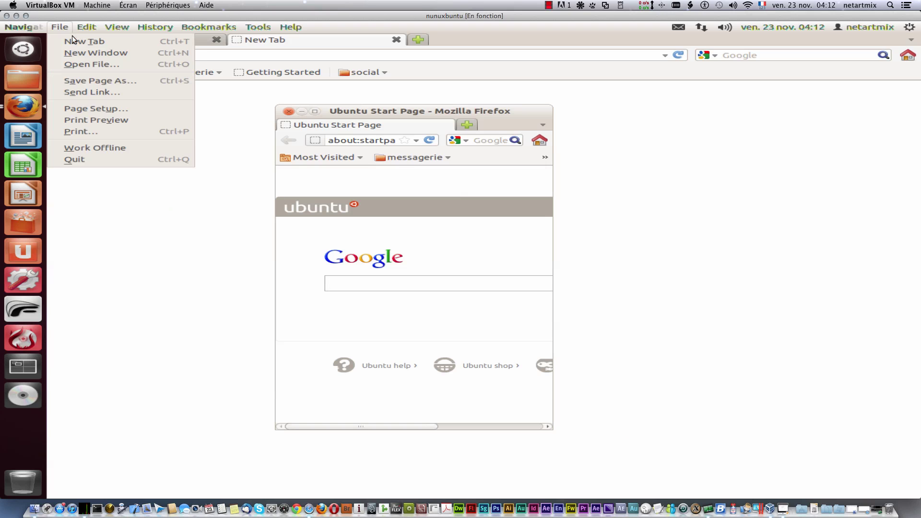
left_click(112, 80)
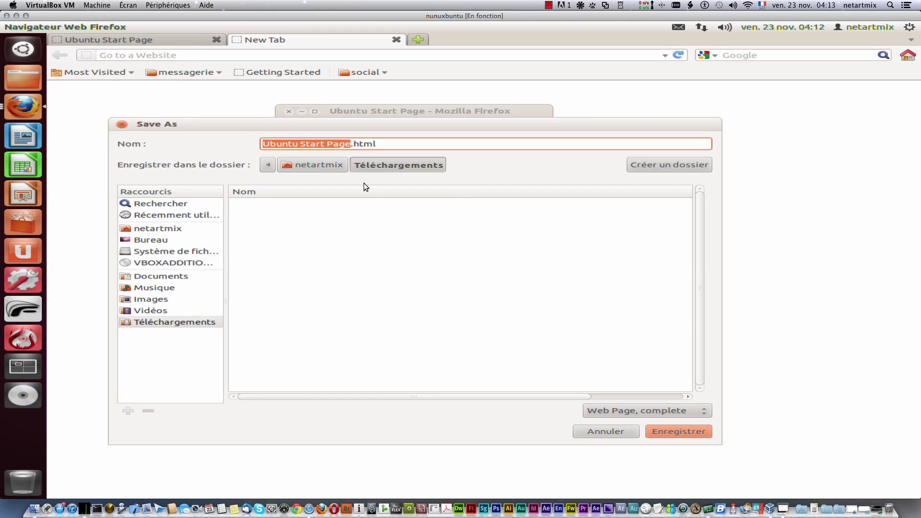
left_click_drag(384, 143, 258, 141)
left_click_drag(421, 143, 263, 142)
left_click(596, 433)
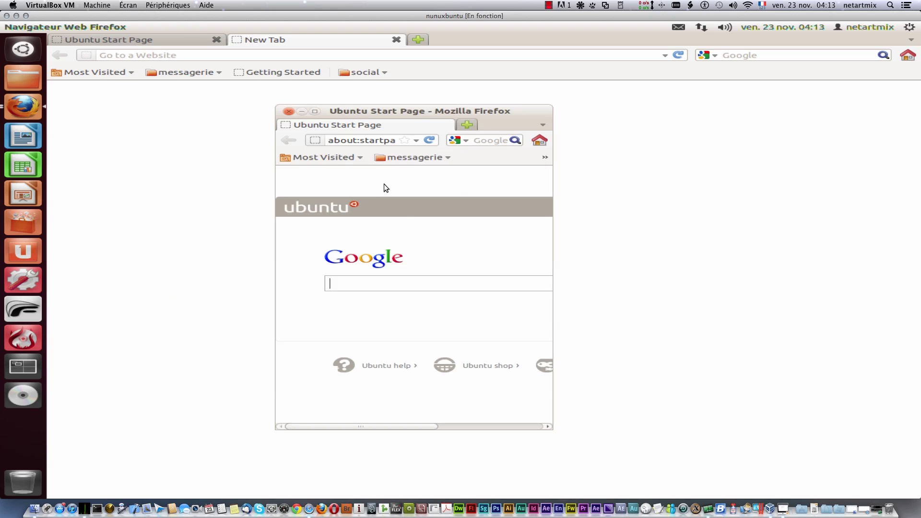
Step: Try Send Link and Page Setup, cancelling both and leaving US Letter, Portrait unchanged
left_click(59, 27)
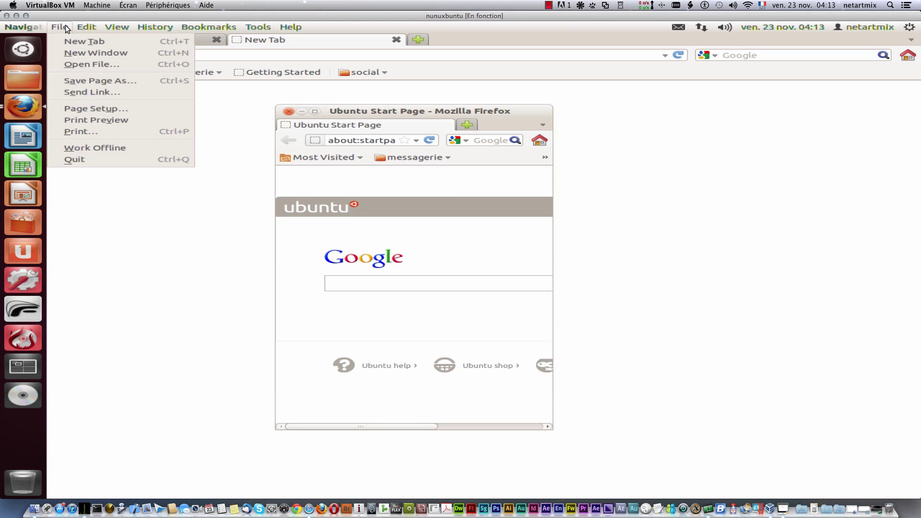
left_click(125, 93)
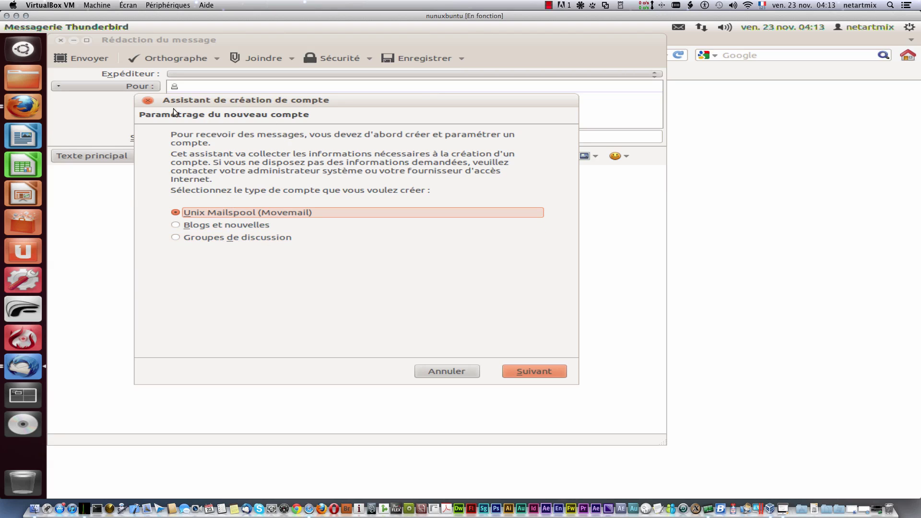
left_click(147, 100)
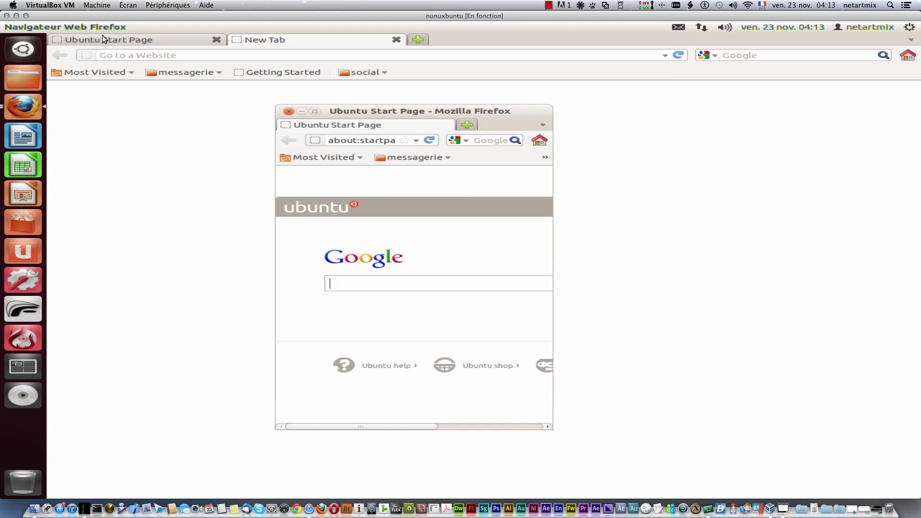
left_click(66, 28)
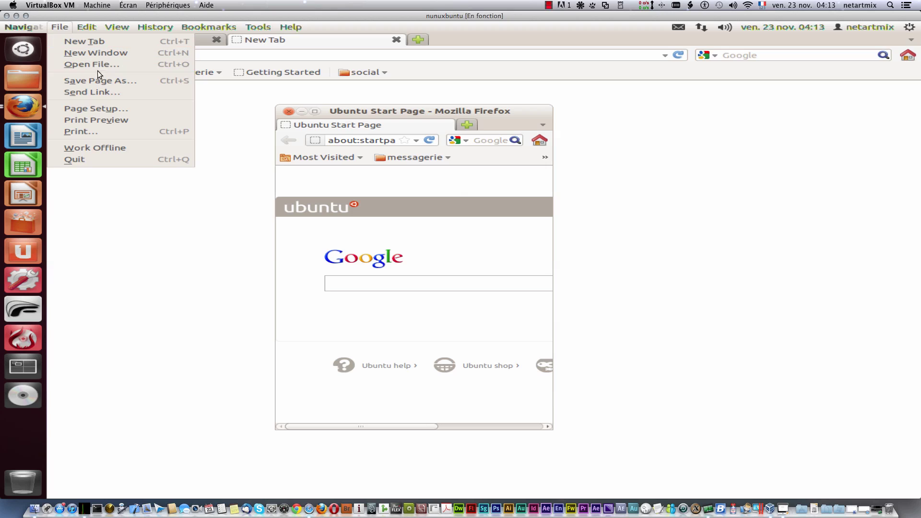
left_click(153, 112)
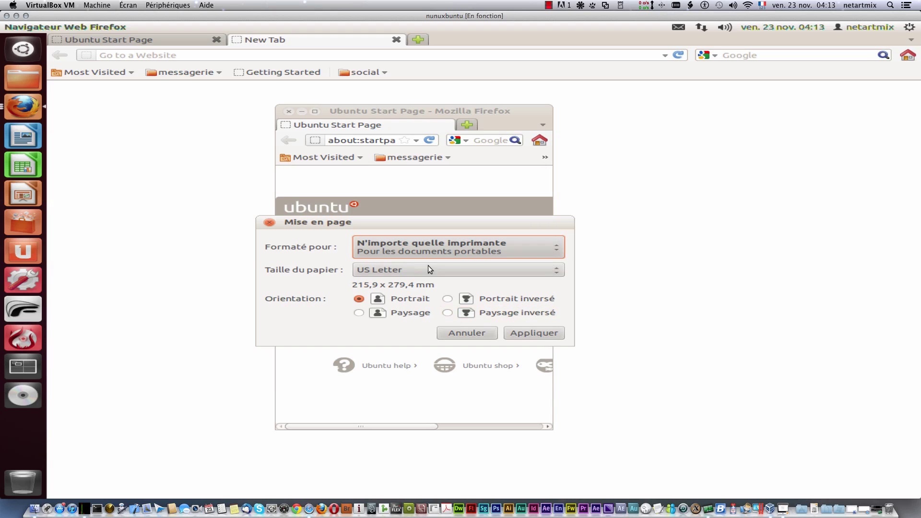
left_click(479, 327)
left_click(288, 111)
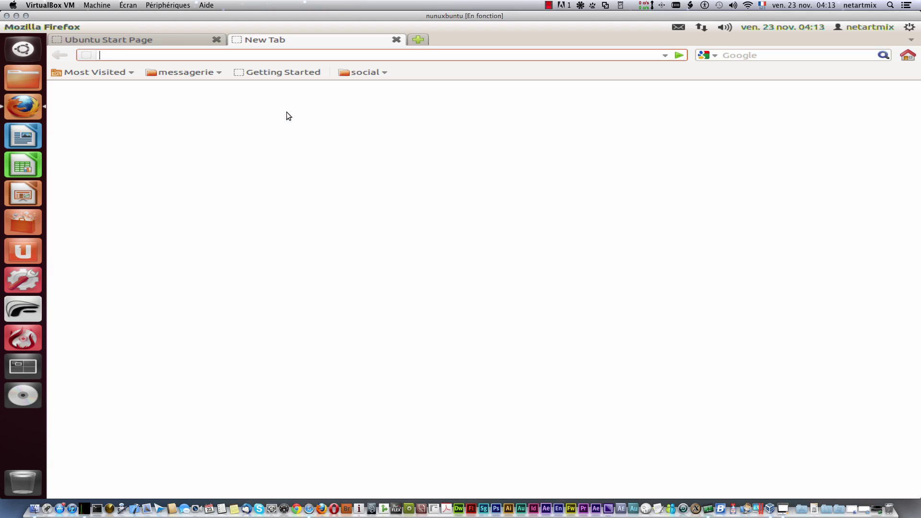
left_click(58, 27)
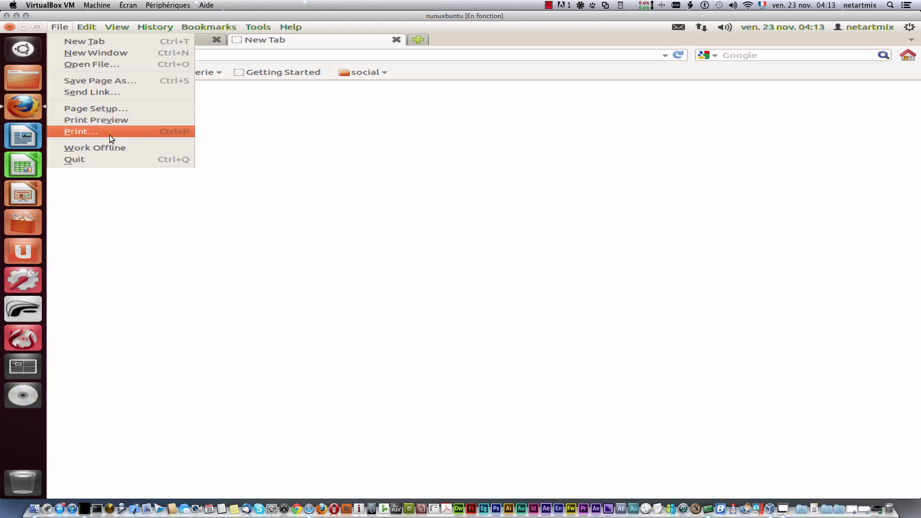
left_click(113, 133)
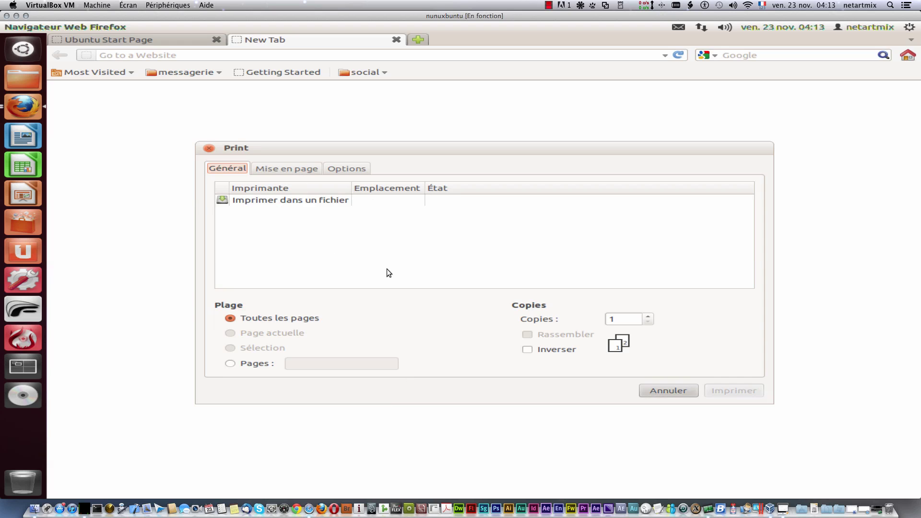
left_click(207, 149)
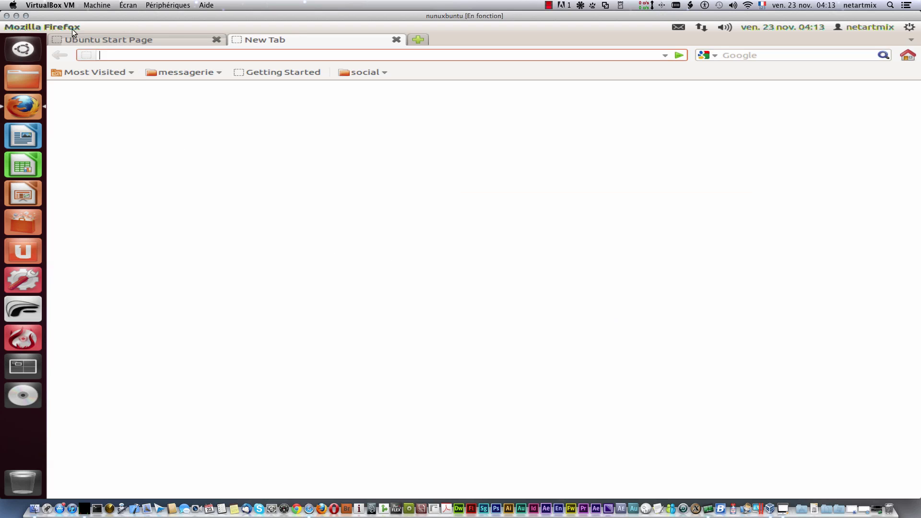
Step: Use Edit Undo and Redo to toggle the address text, restoring about:startpage
left_click(80, 27)
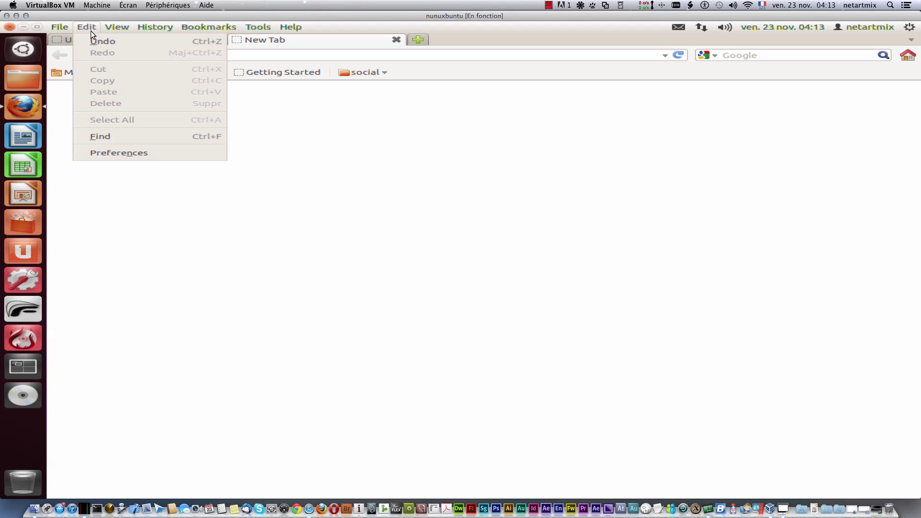
left_click(94, 40)
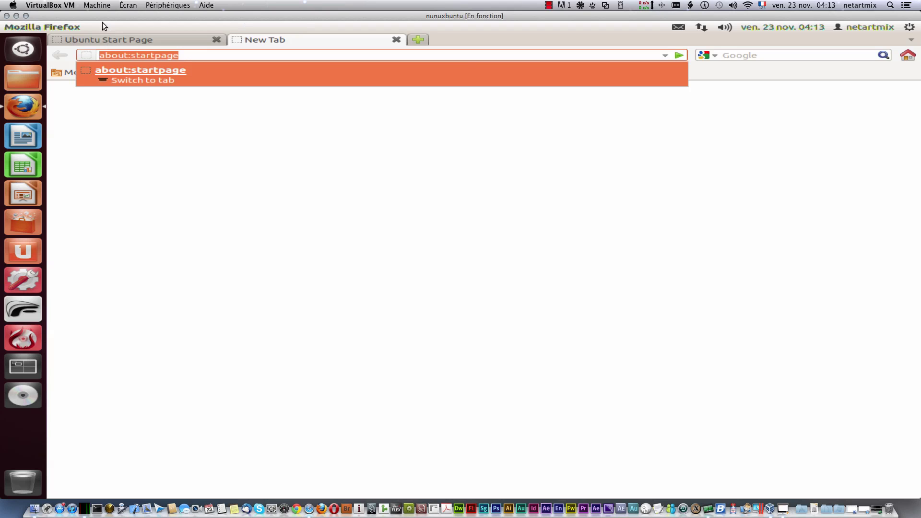
left_click(93, 27)
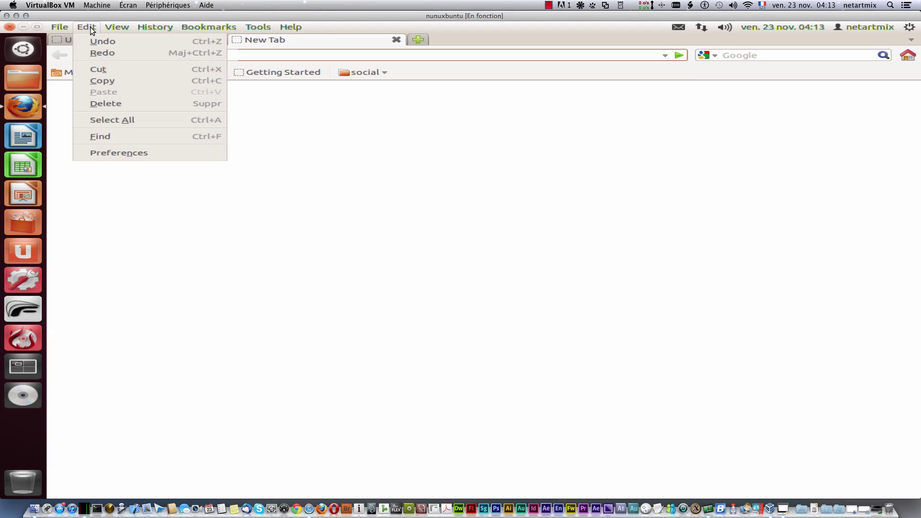
left_click(119, 42)
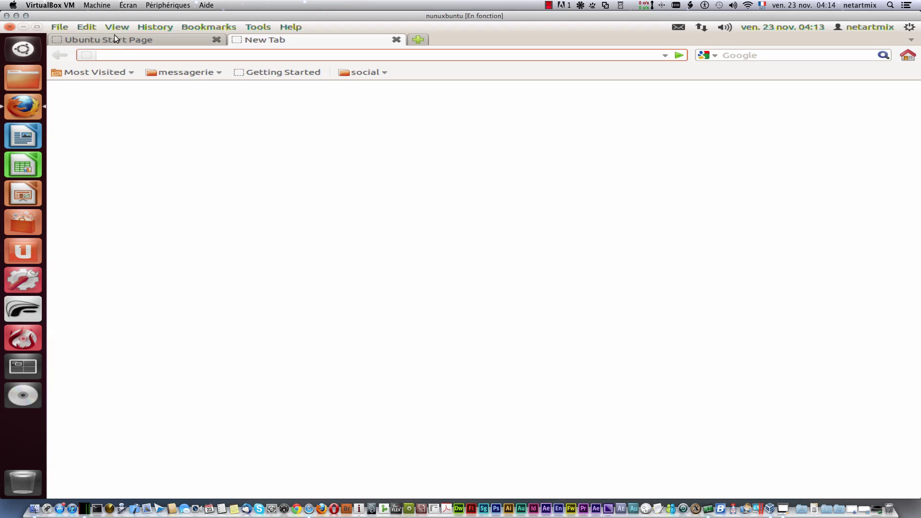
left_click(87, 27)
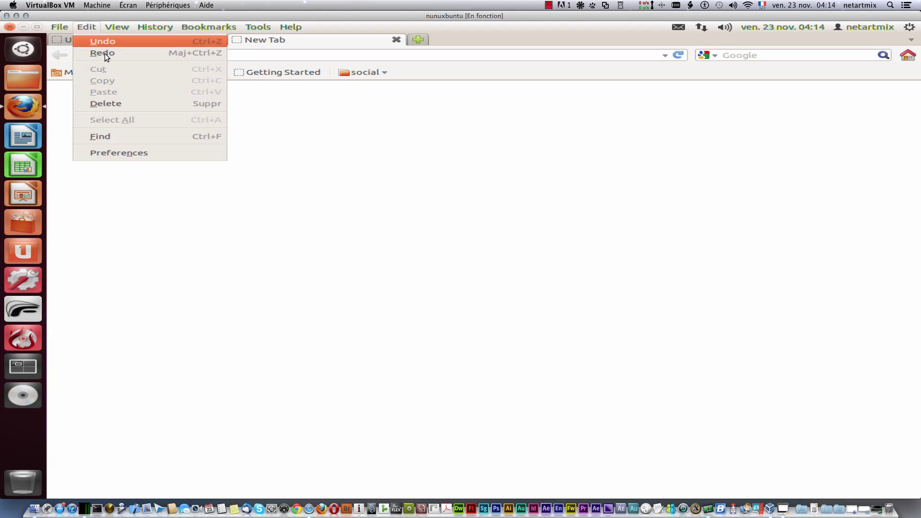
left_click(105, 52)
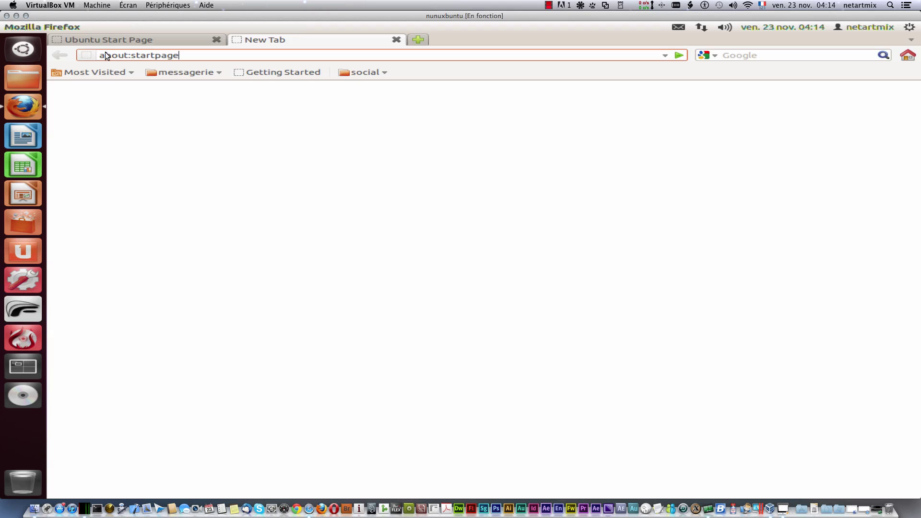
Step: Undo and redo about:startpage once more, then open the find-in-page bar
left_click(95, 25)
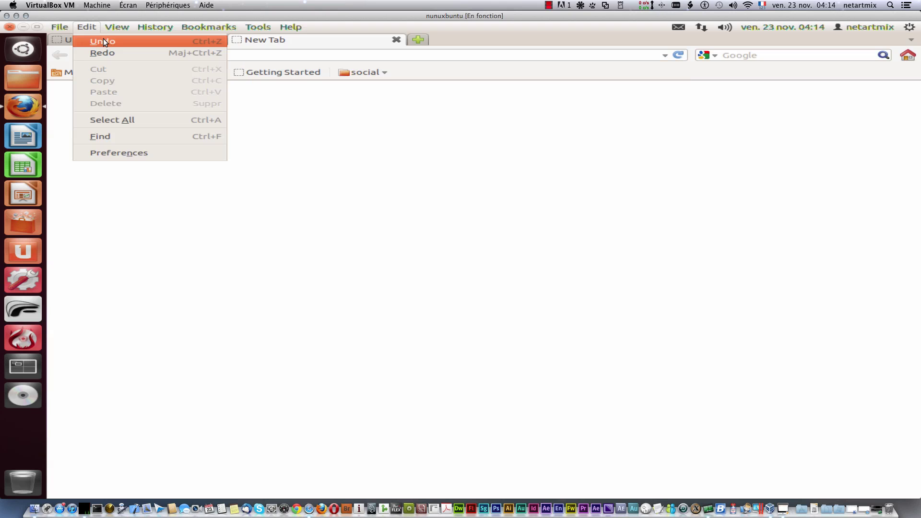
left_click(103, 38)
left_click(86, 25)
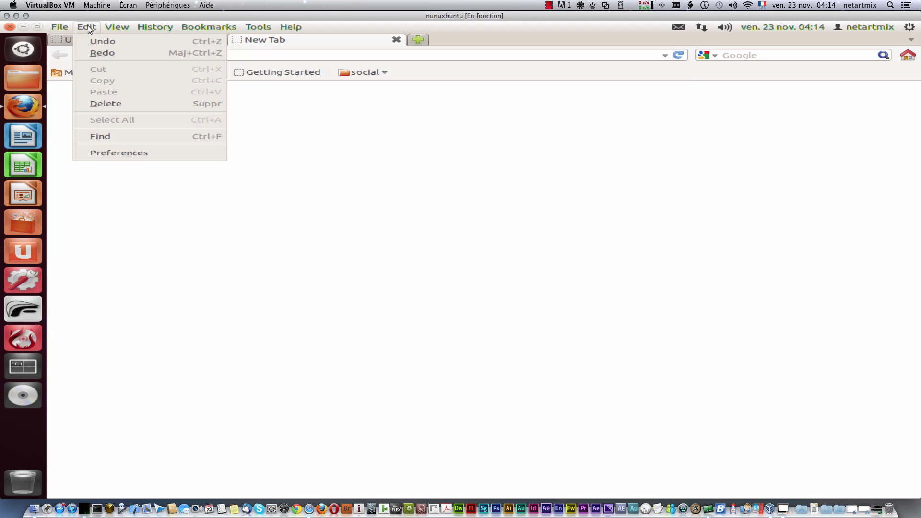
left_click(103, 52)
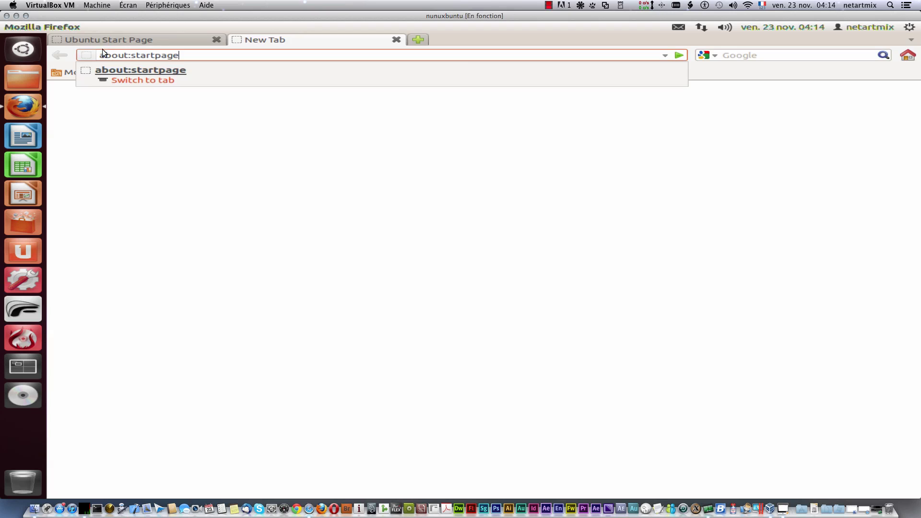
left_click(92, 25)
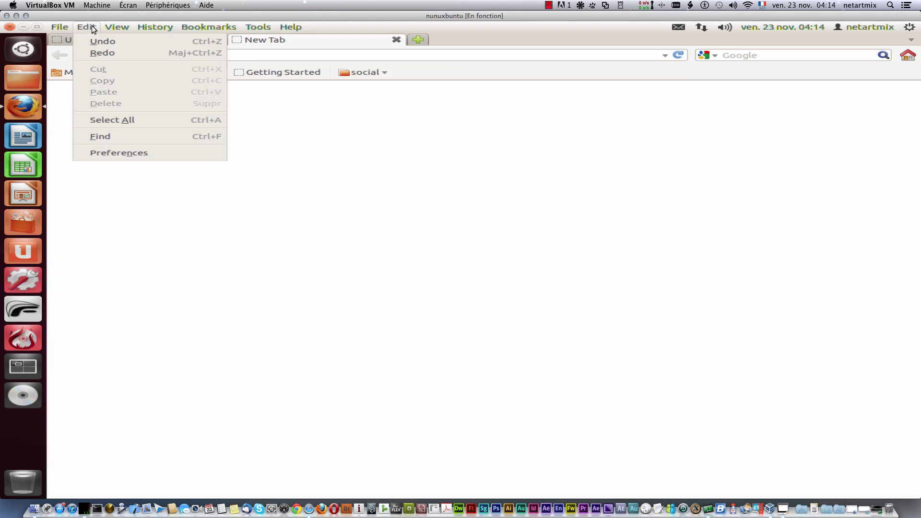
left_click(135, 136)
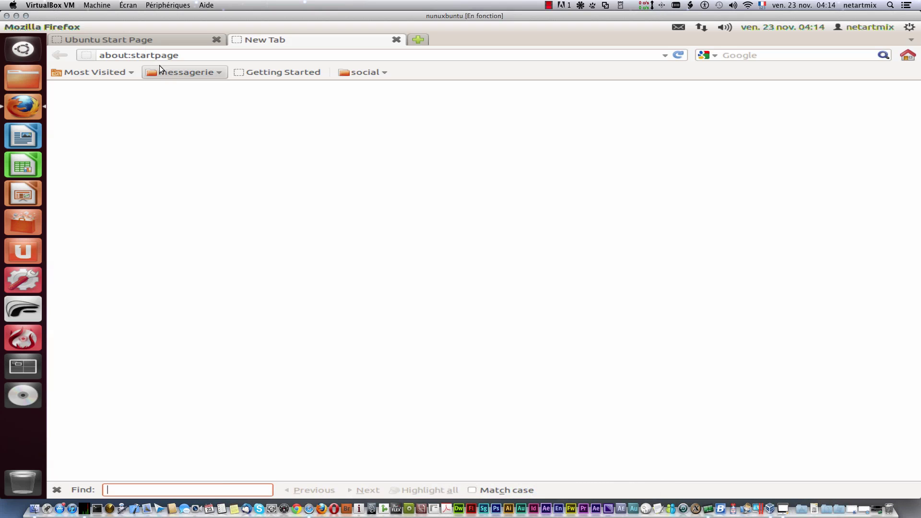
Step: Hide the bookmarks toolbar from the View > Toolbars menu
left_click(114, 26)
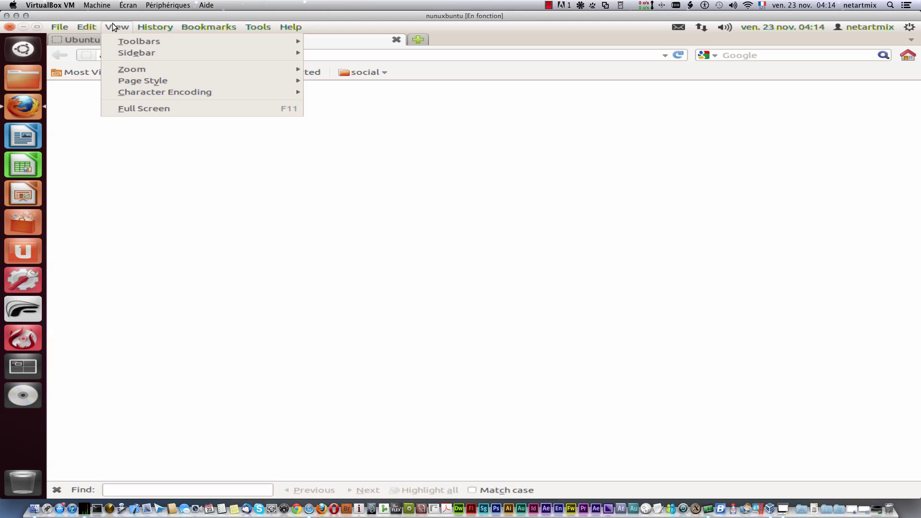
key("Escape")
key("Escape")
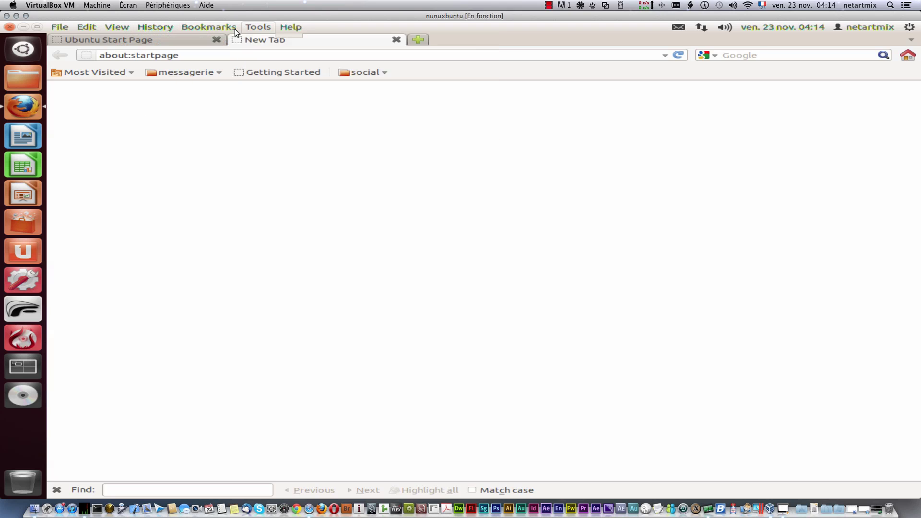
left_click(114, 27)
mouse_move(131, 45)
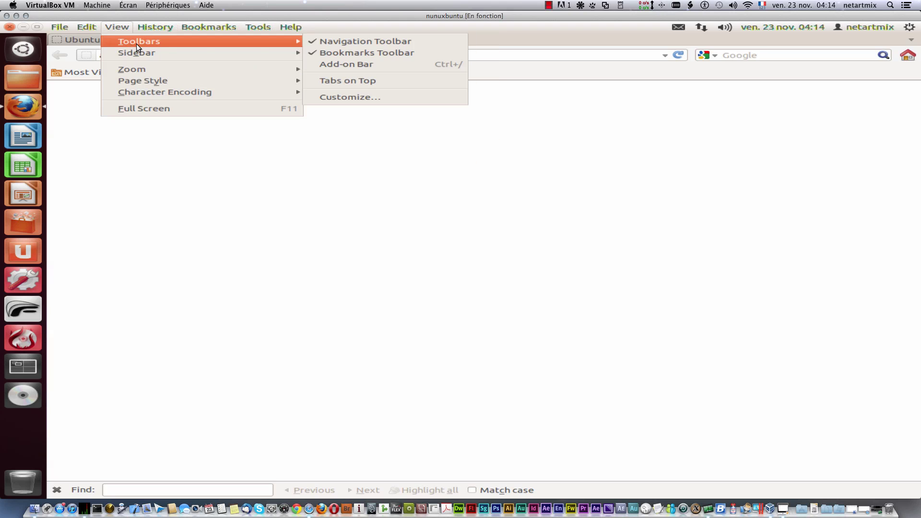
left_click(332, 53)
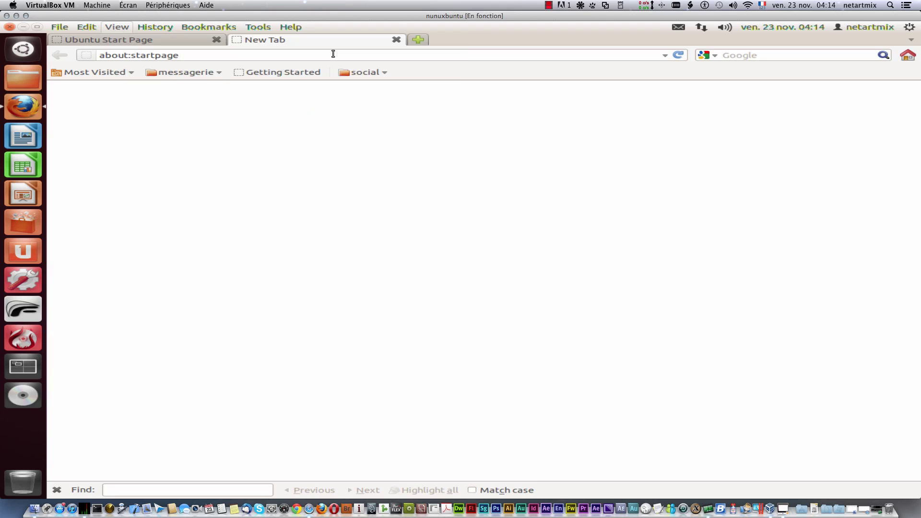
Step: Show the Bookmarks sidebar, then browse the Zoom and History menus
left_click(125, 26)
mouse_move(171, 50)
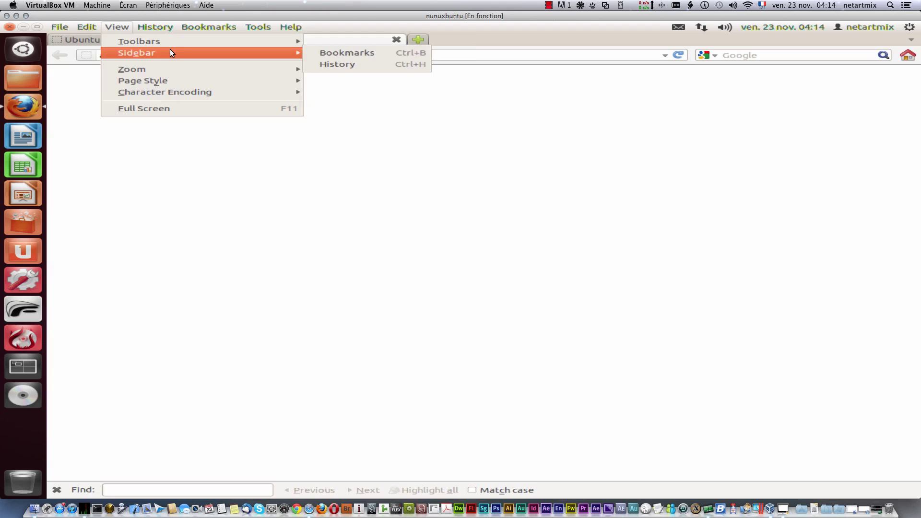
left_click(339, 52)
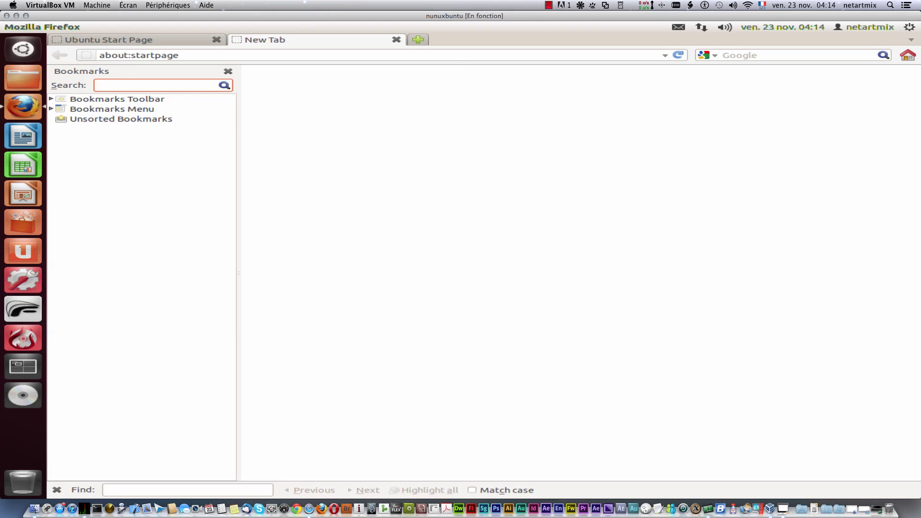
left_click(127, 26)
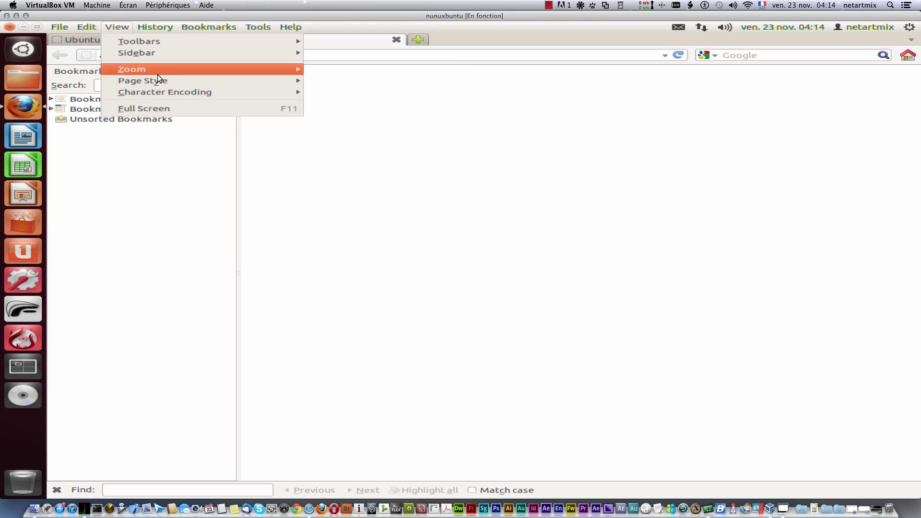
mouse_move(157, 72)
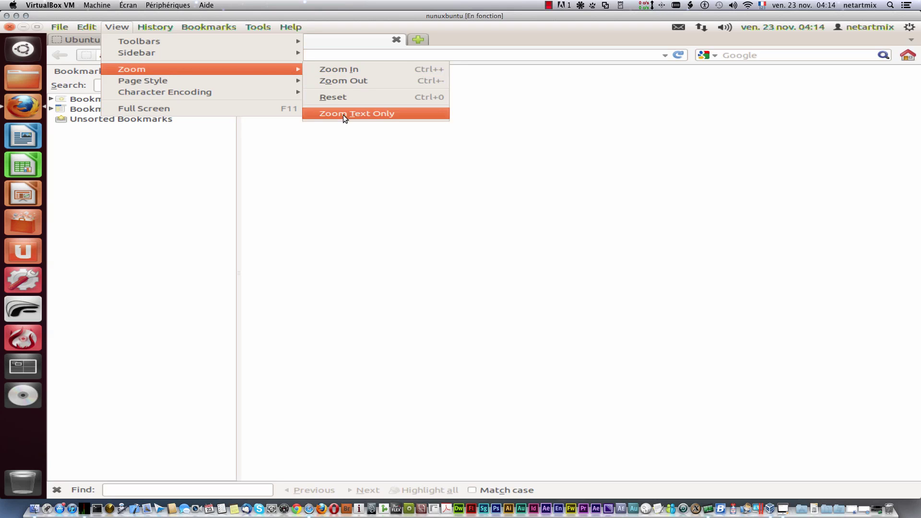
mouse_move(233, 81)
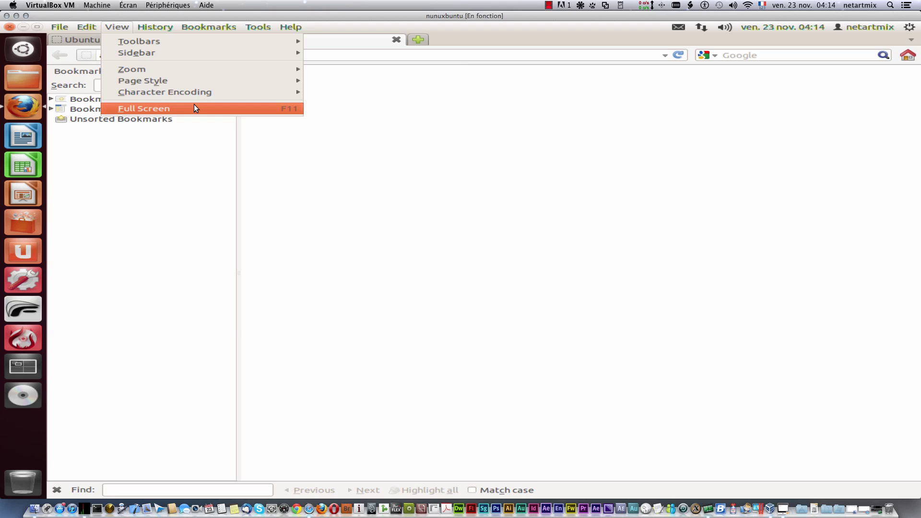
mouse_move(145, 22)
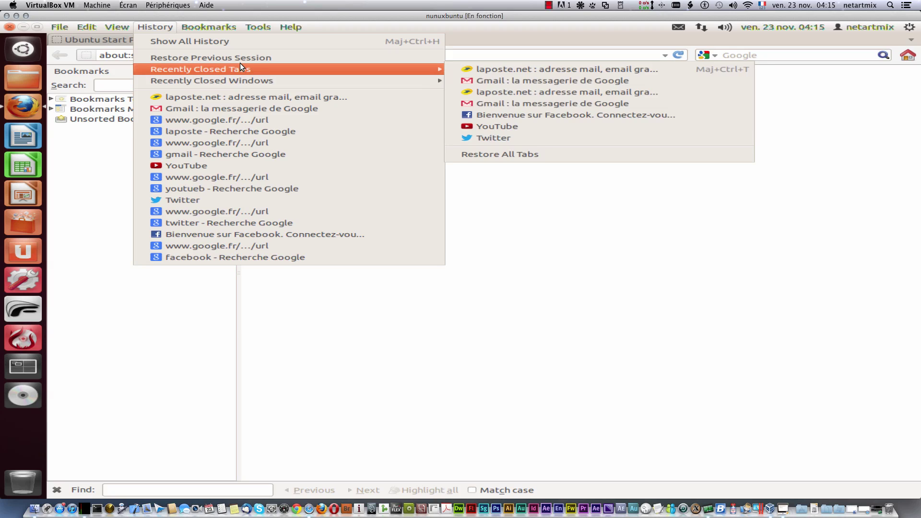
mouse_move(187, 28)
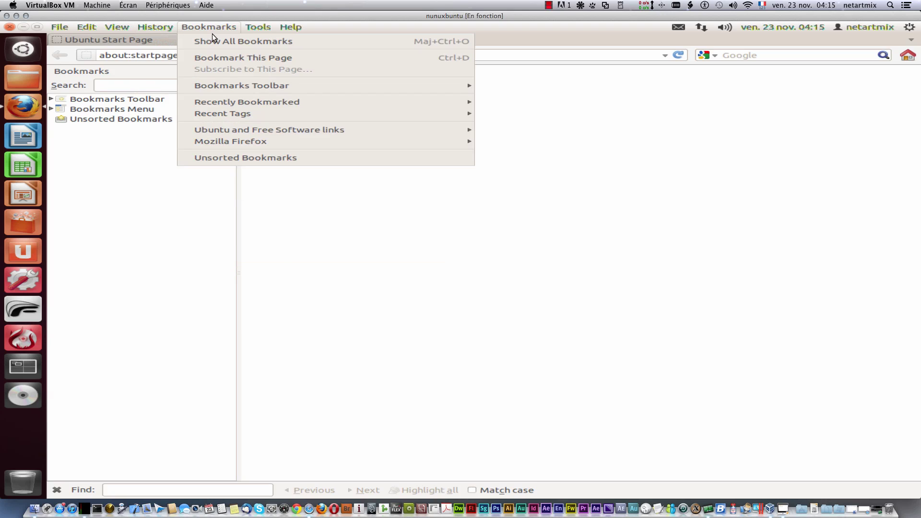
left_click(237, 42)
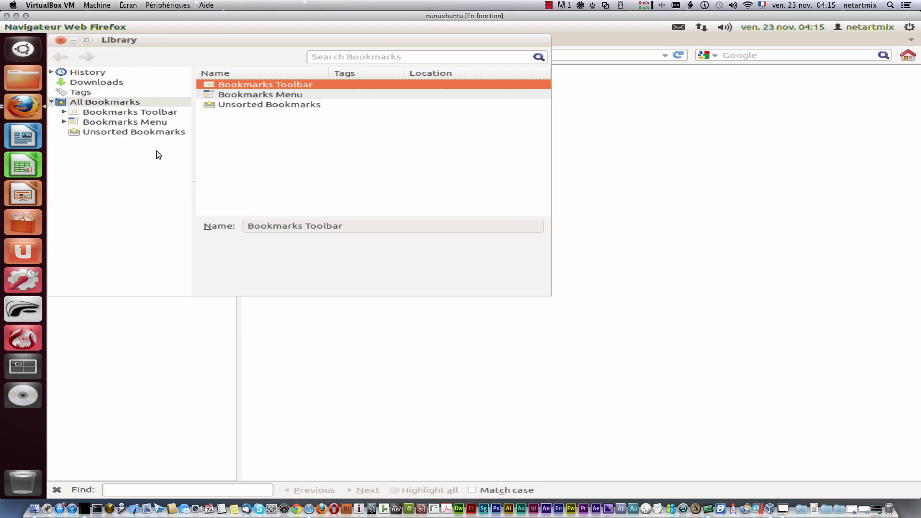
left_click(117, 112)
left_click(125, 122)
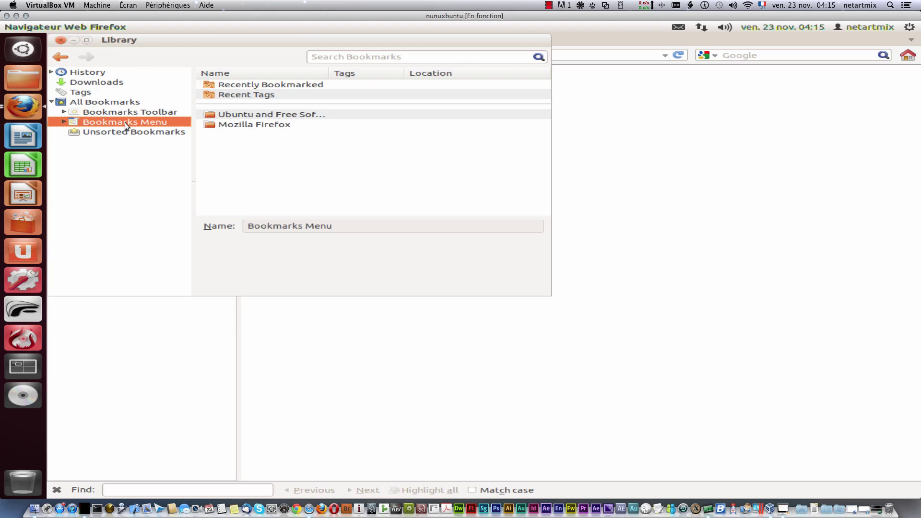
left_click(61, 39)
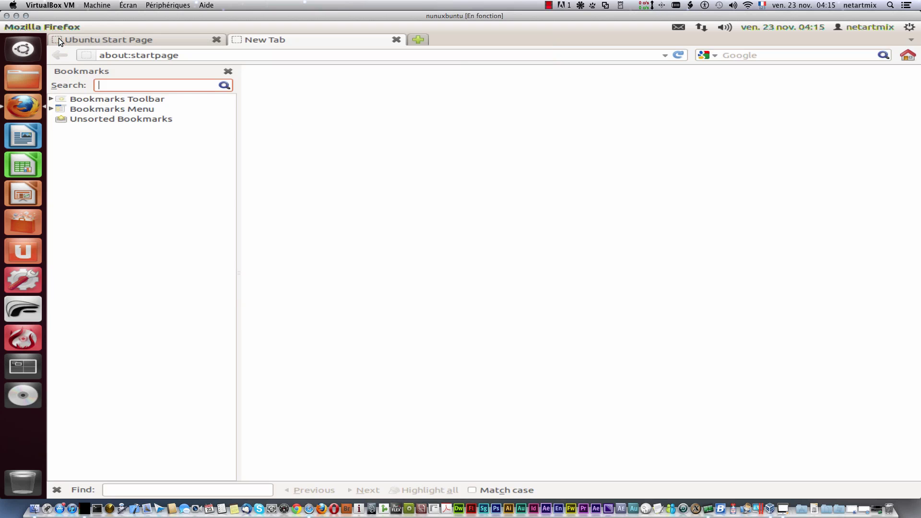
left_click(199, 27)
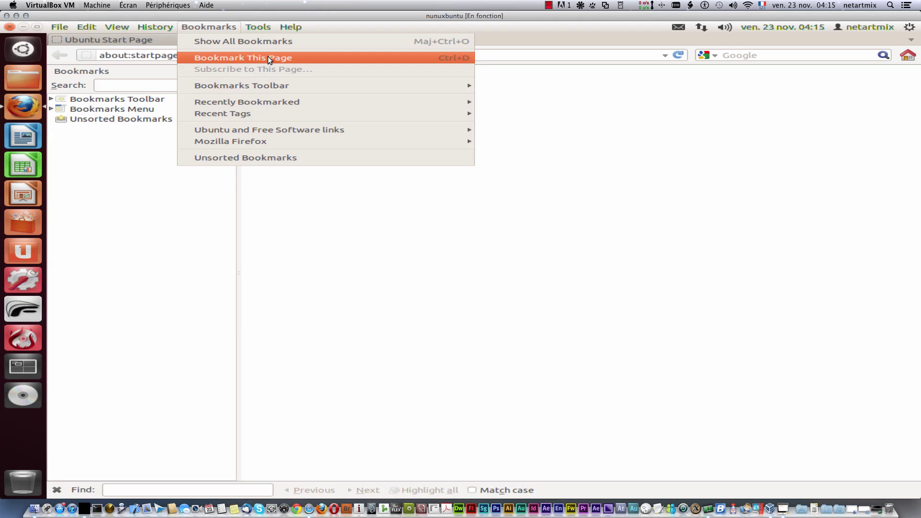
mouse_move(297, 85)
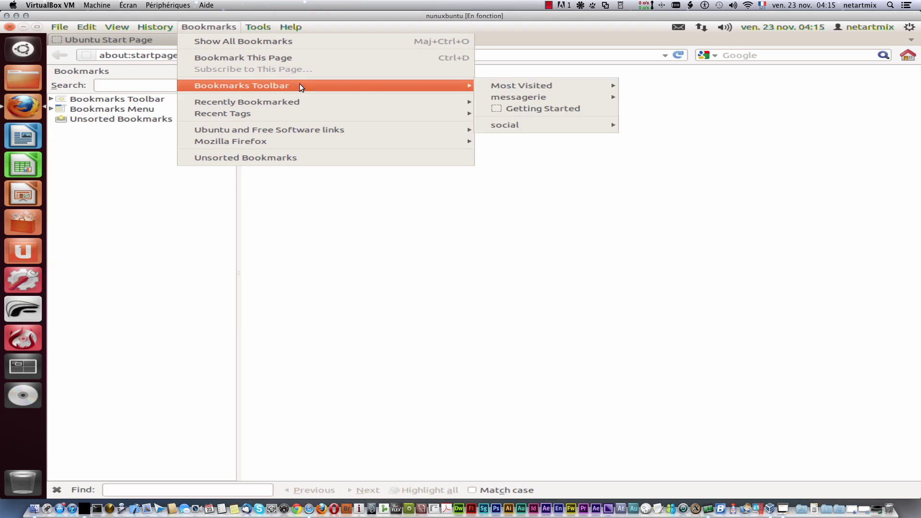
mouse_move(589, 86)
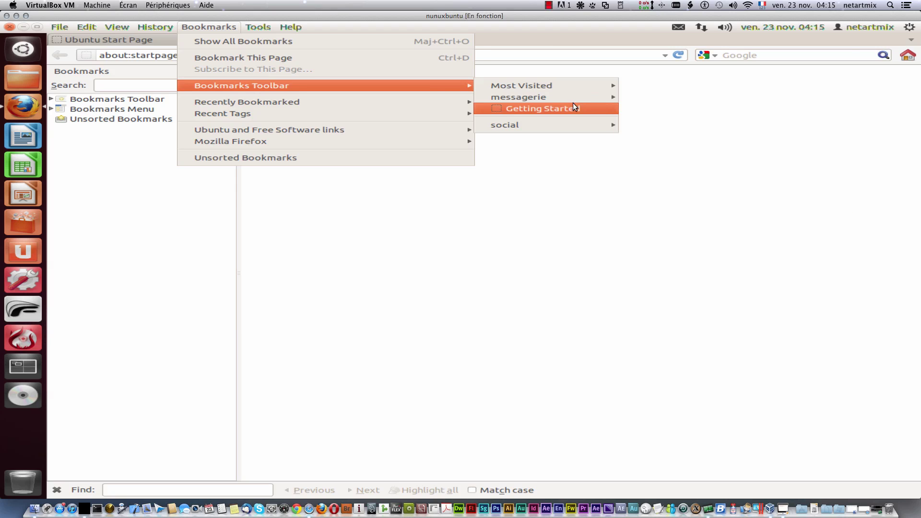
Step: Open the empty Downloads window from Tools twice, closing it each time
mouse_move(317, 104)
mouse_move(252, 25)
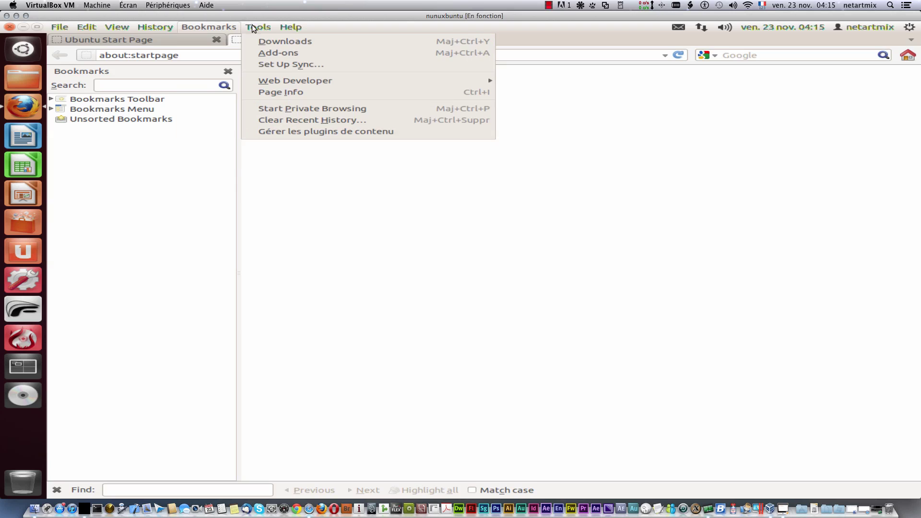
left_click(282, 41)
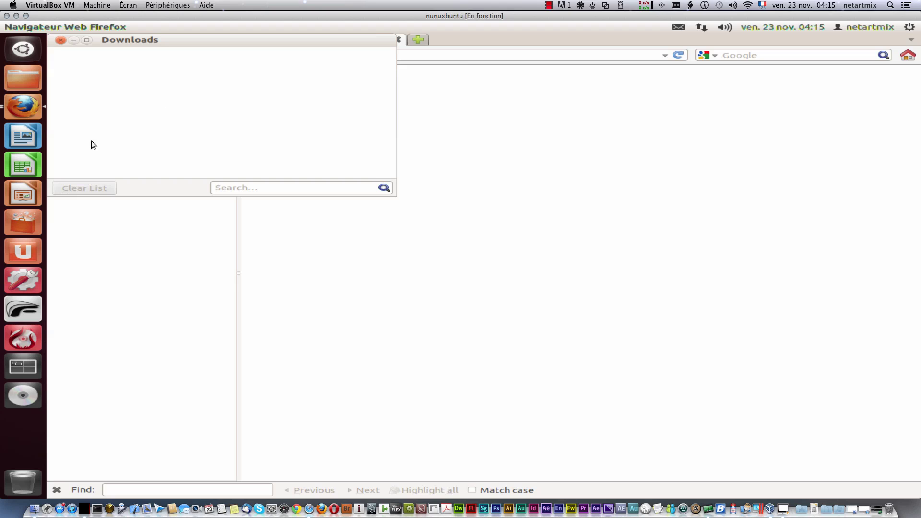
left_click(61, 40)
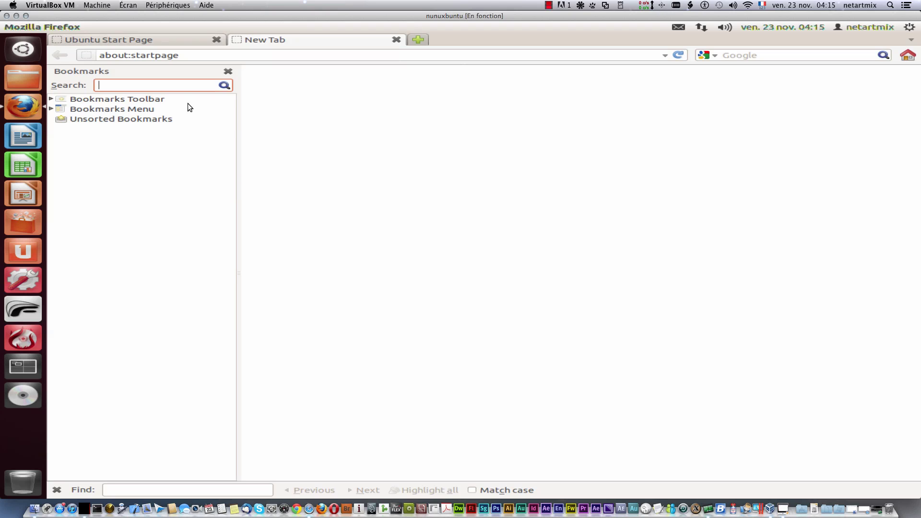
left_click(258, 27)
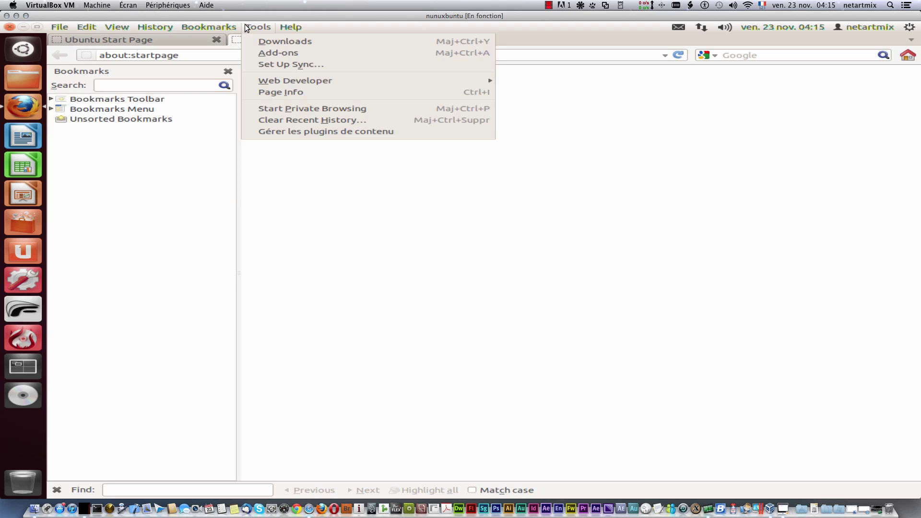
left_click(282, 43)
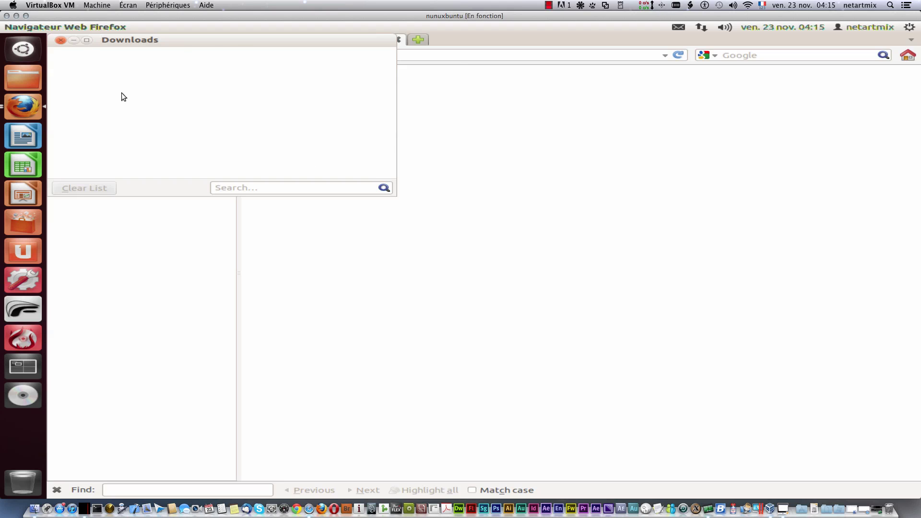
left_click(61, 40)
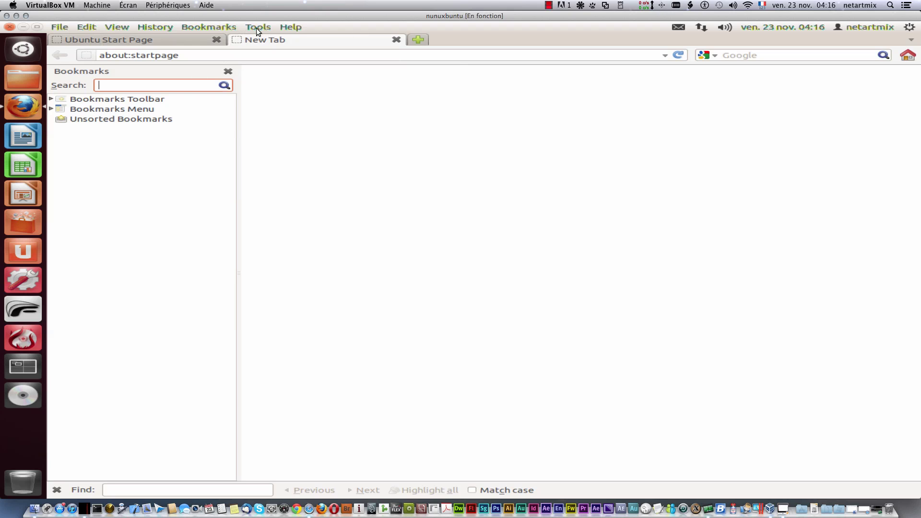
left_click(256, 28)
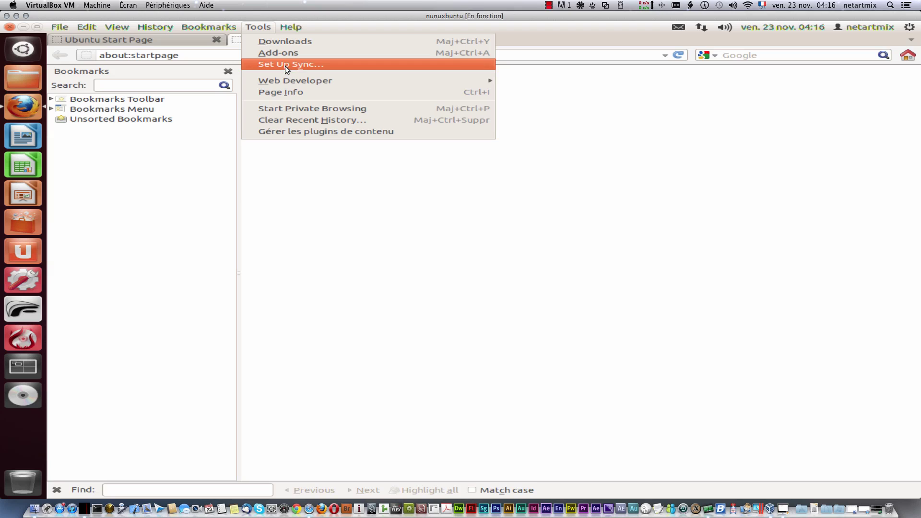
Step: Open the Add-ons Manager, close the bookmarks sidebar, and scroll through the Get Add-ons page
left_click(281, 53)
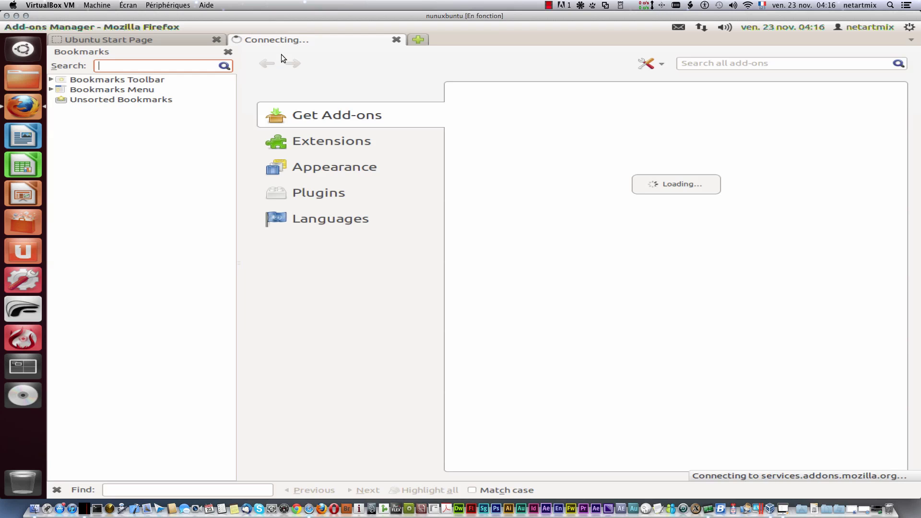
left_click(229, 51)
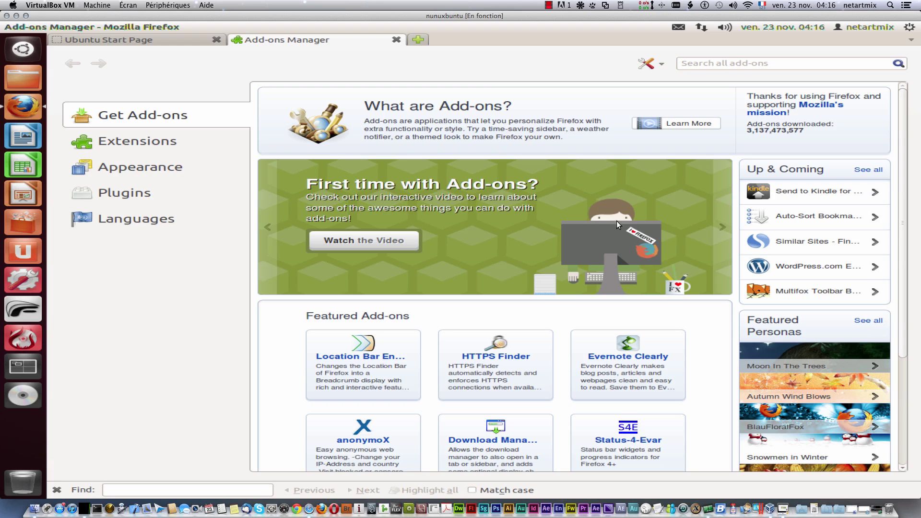
scroll(611, 240, "down", 3)
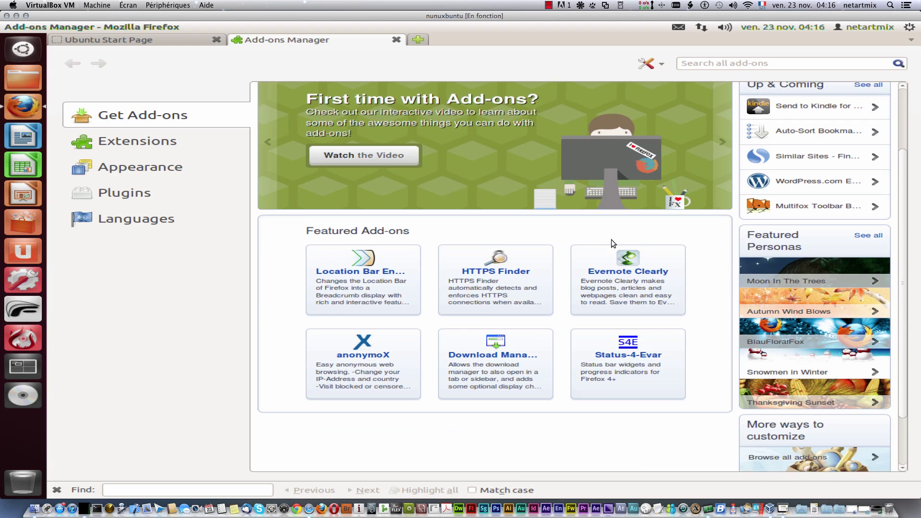
scroll(611, 239, "down", 1)
scroll(612, 242, "up", 3)
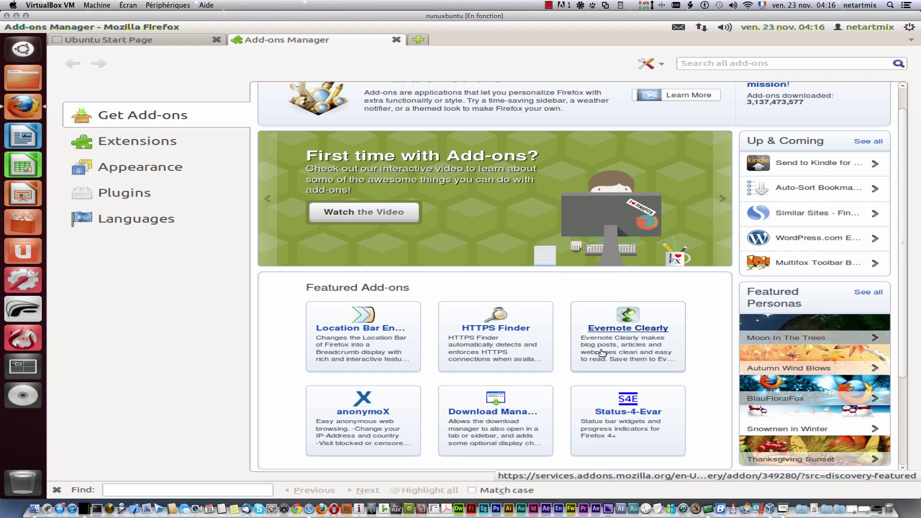
scroll(600, 353, "down", 2)
scroll(602, 353, "down", 2)
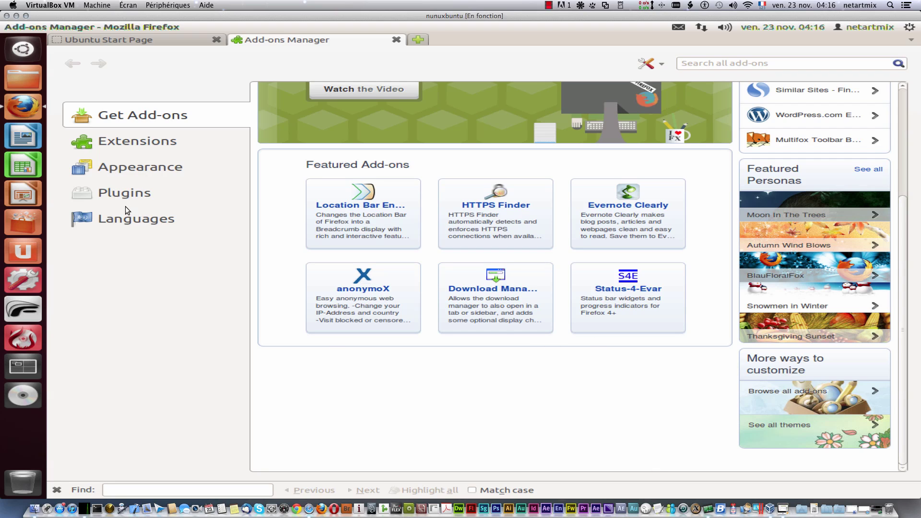
Step: Browse all themes and add LavaFox V2-Green to Firefox, confirming Install Now
left_click(808, 428)
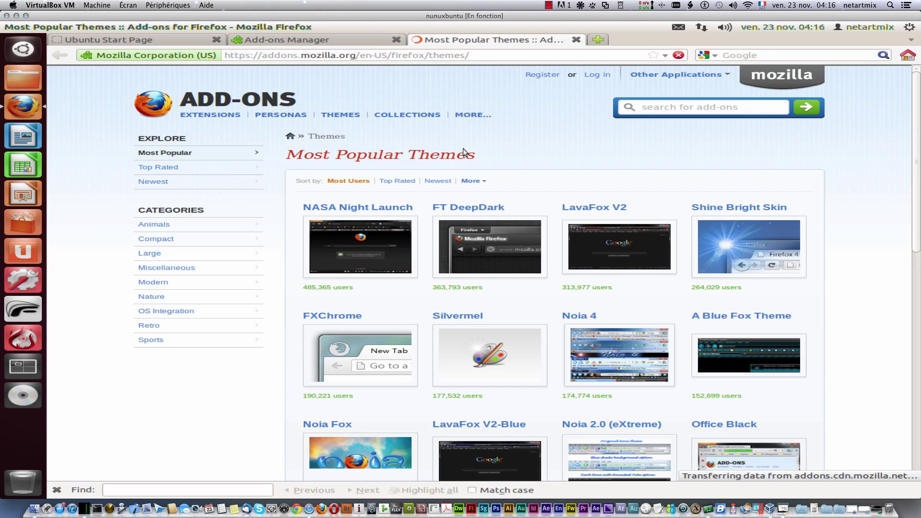
mouse_move(354, 292)
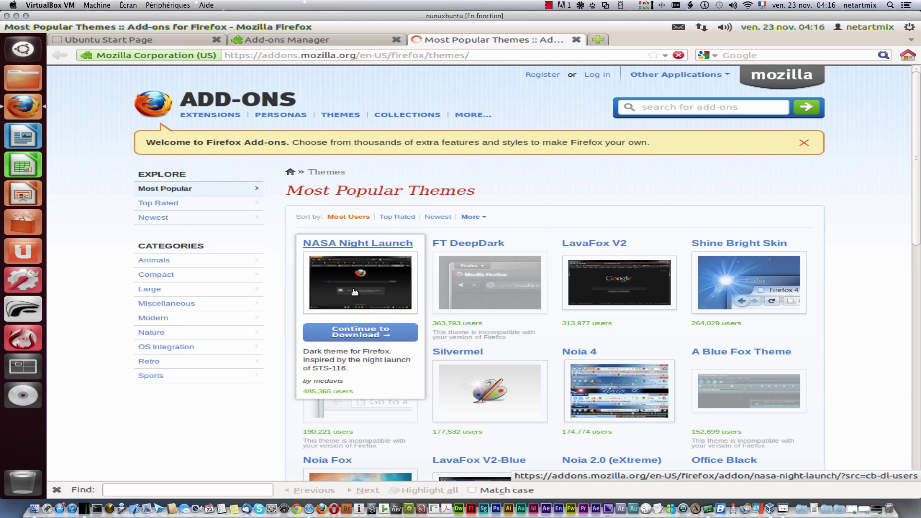
scroll(817, 364, "down", 5)
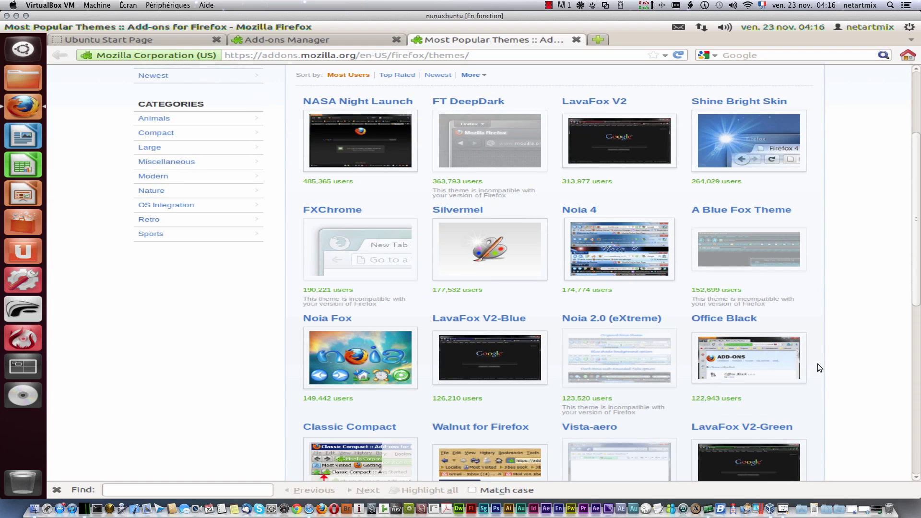
scroll(817, 363, "down", 4)
mouse_move(513, 399)
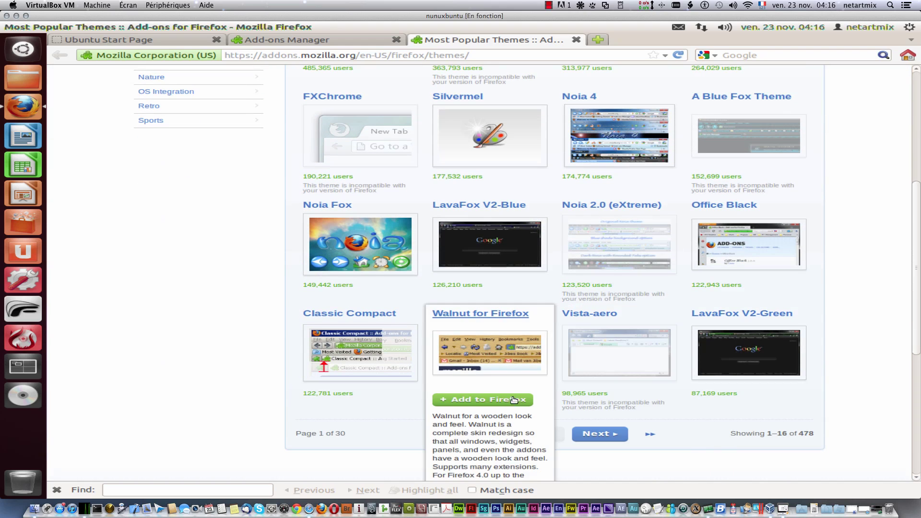
mouse_move(684, 229)
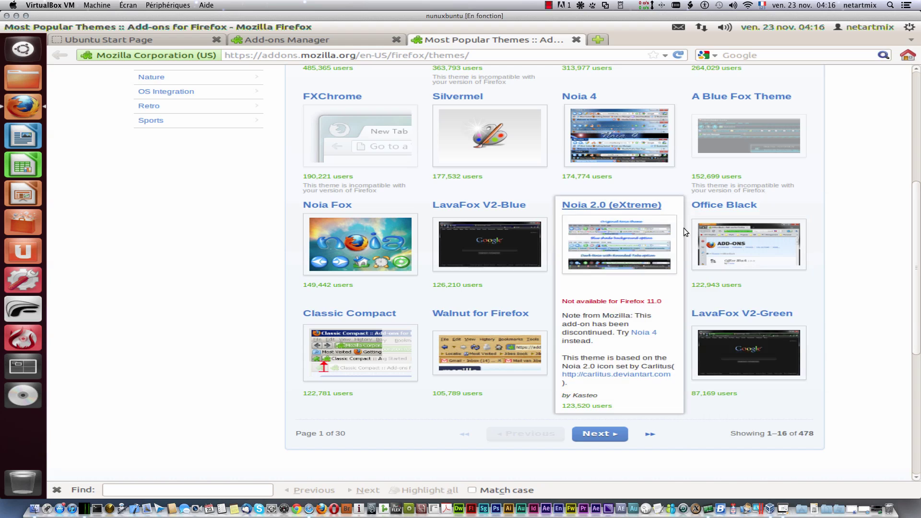
left_click(770, 399)
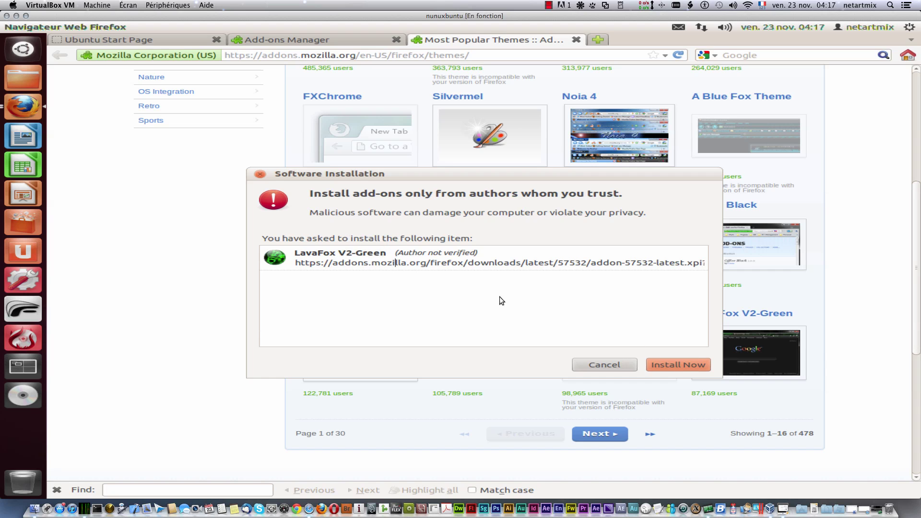
left_click(667, 363)
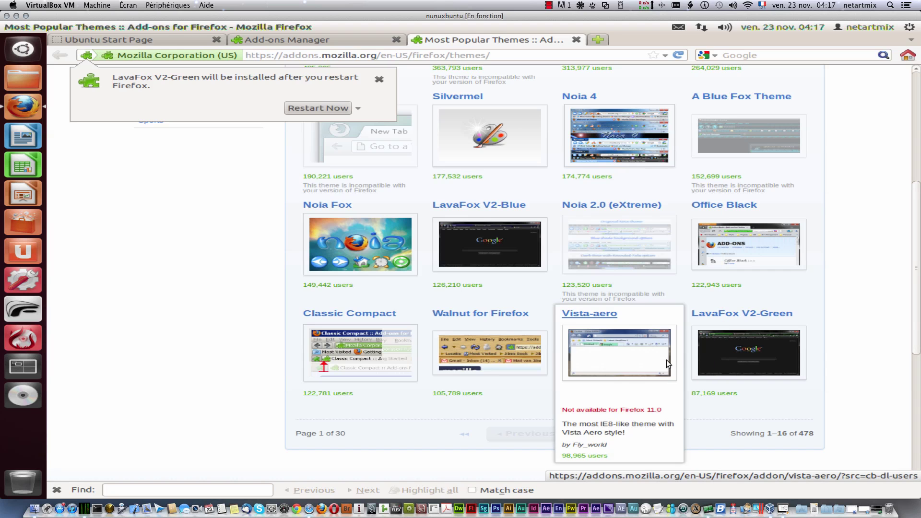
Step: Restart Firefox to apply LavaFox V2-Green, then open the Add-ons Manager's installed themes
left_click(333, 107)
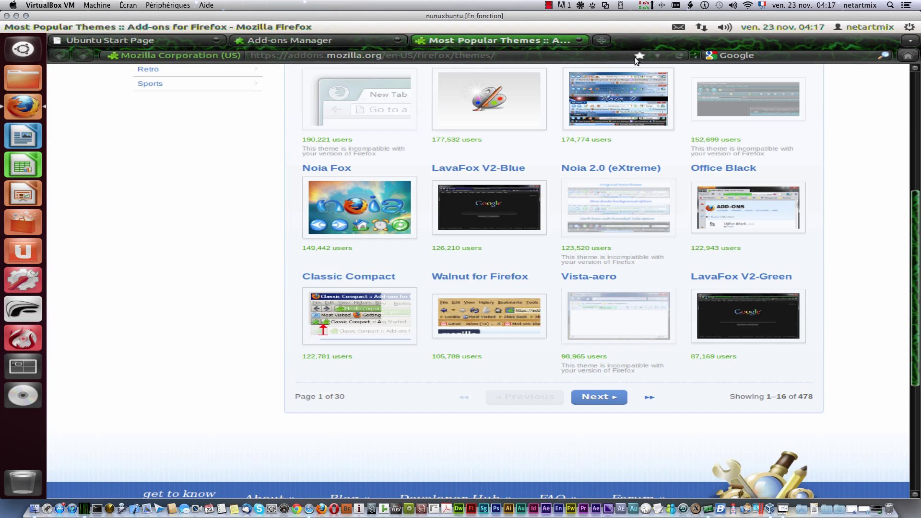
scroll(218, 327, "up", 3)
scroll(219, 327, "up", 3)
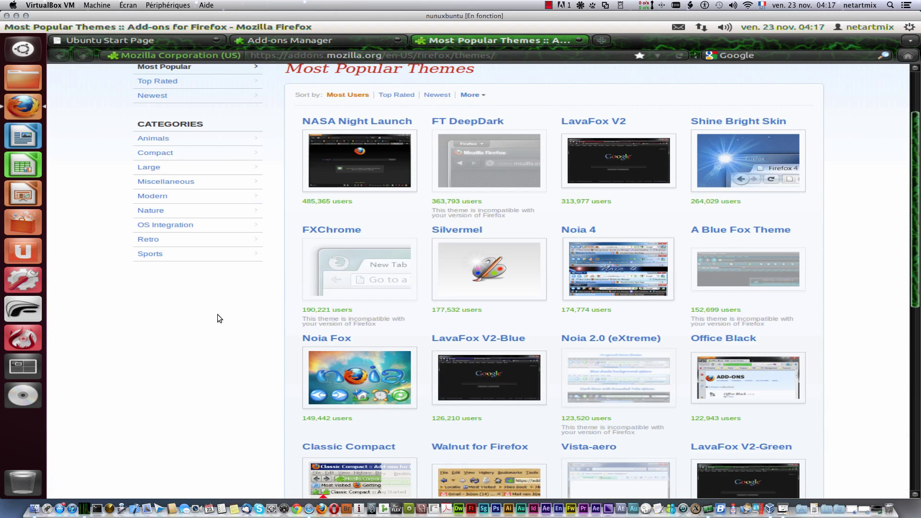
left_click(254, 26)
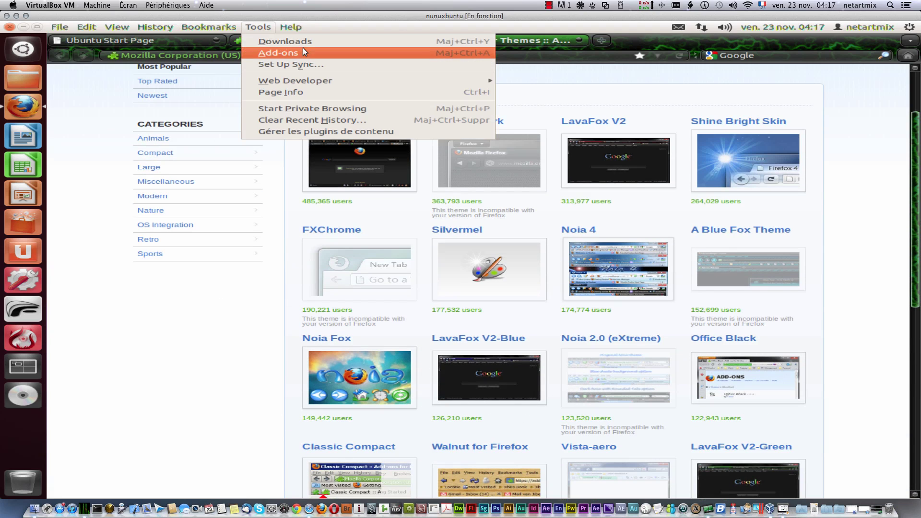
left_click(307, 50)
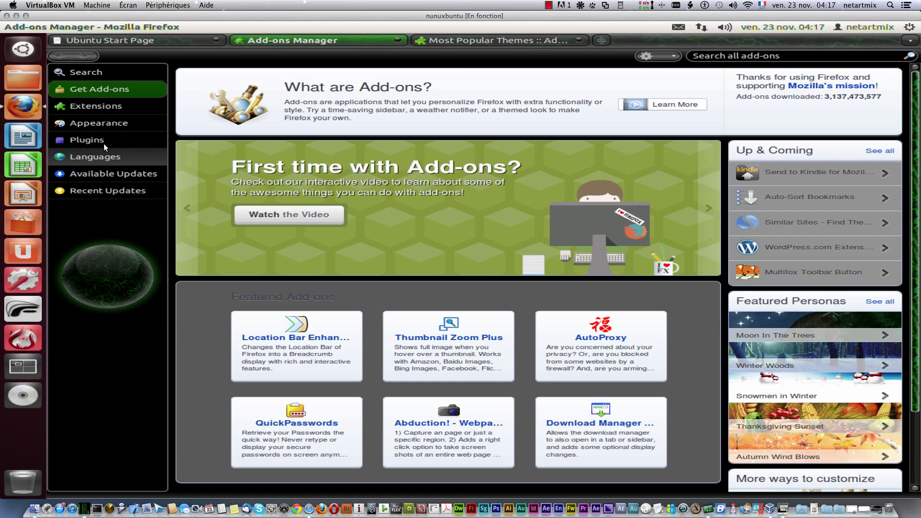
left_click(112, 127)
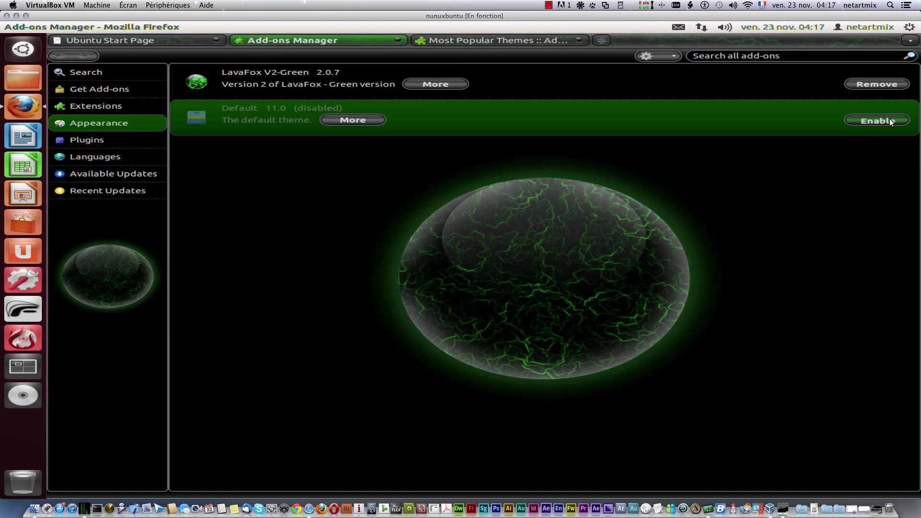
Step: Switch to the Default theme with a restart, then re-enable LavaFox V2-Green and restart again
left_click(890, 120)
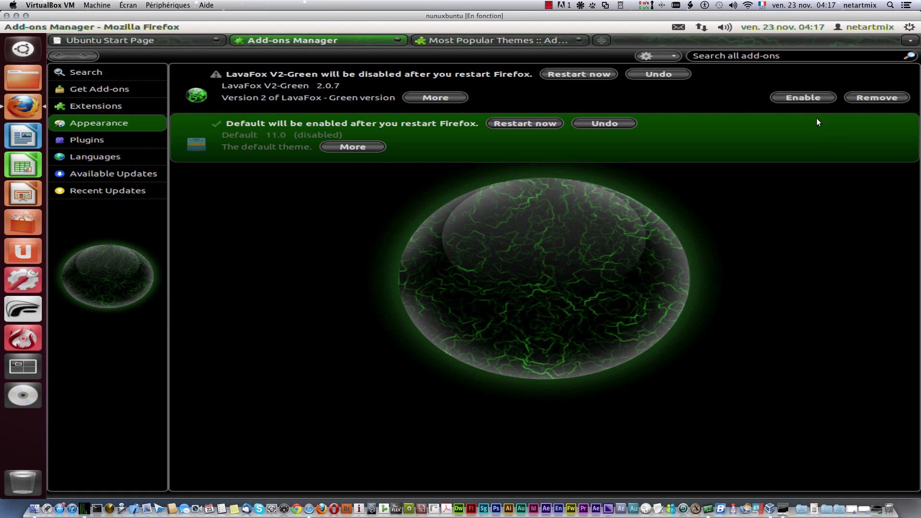
left_click(527, 120)
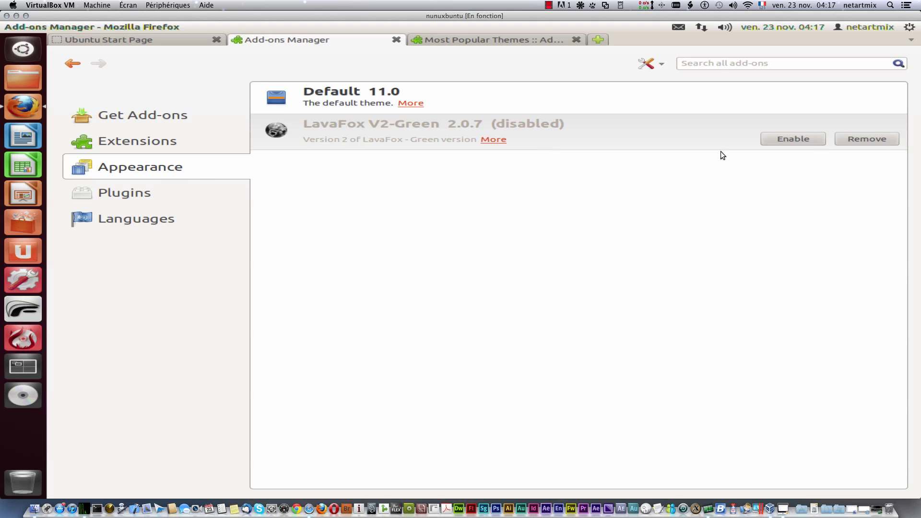
left_click(766, 109)
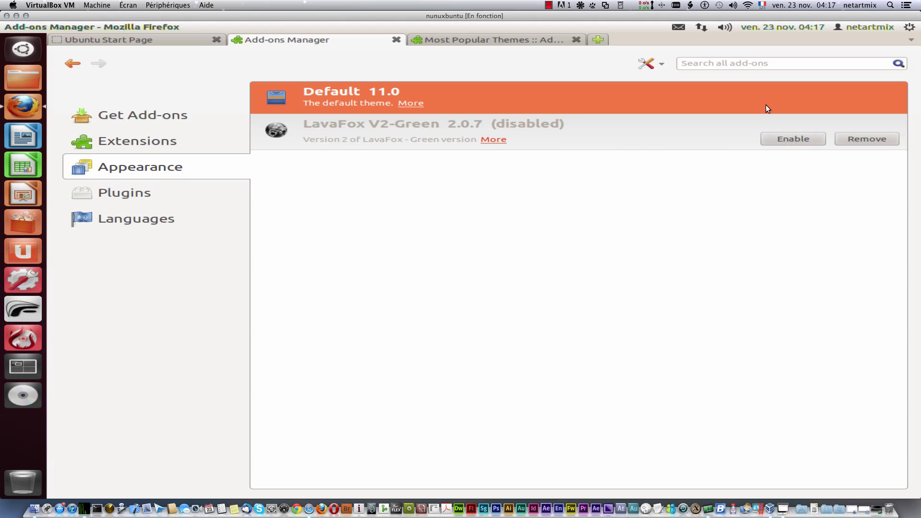
left_click(808, 147)
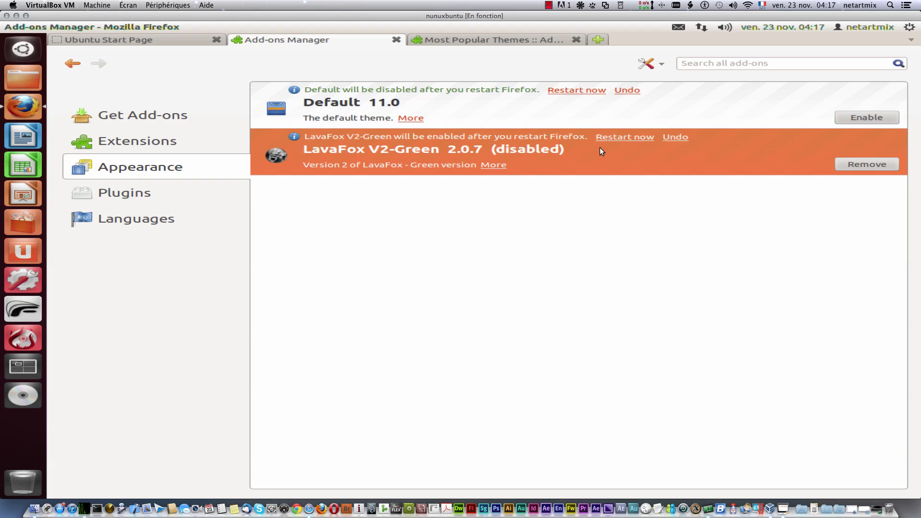
left_click(624, 138)
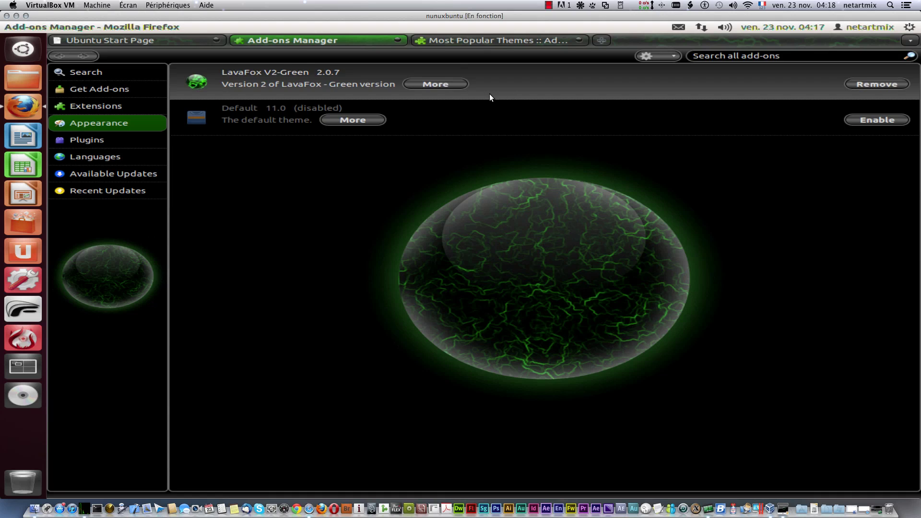
Step: Switch back to the Default theme with a restart and remove LavaFox V2-Green
left_click(877, 119)
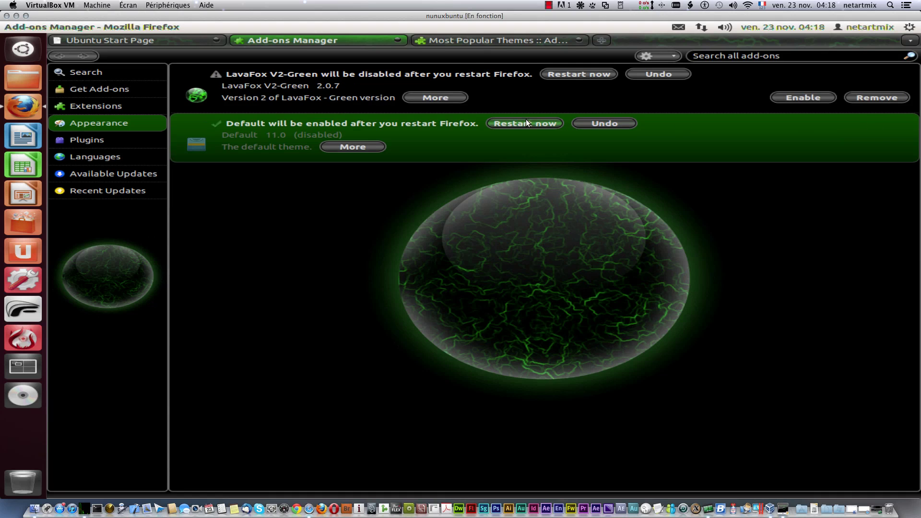
left_click(520, 121)
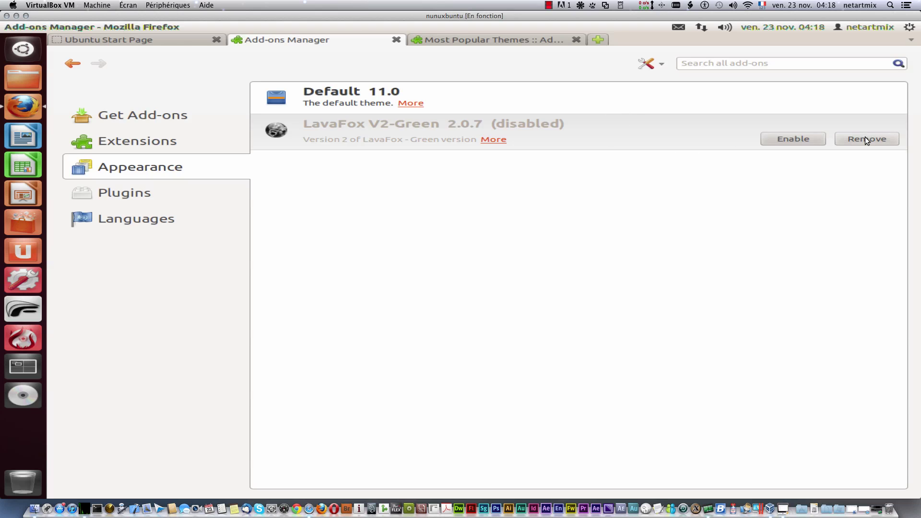
left_click(862, 136)
left_click(862, 139)
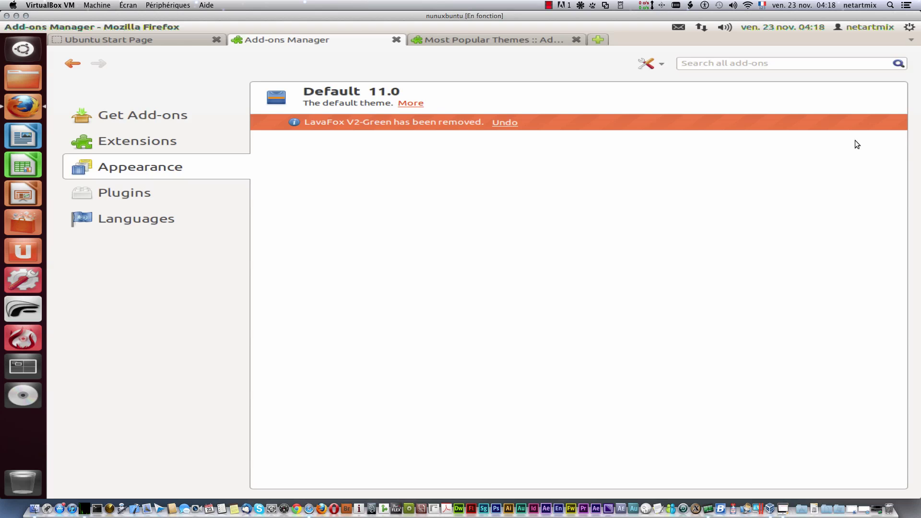
Step: Look over the Get Add-ons page and open the full add-ons catalogue in a new tab
left_click(112, 116)
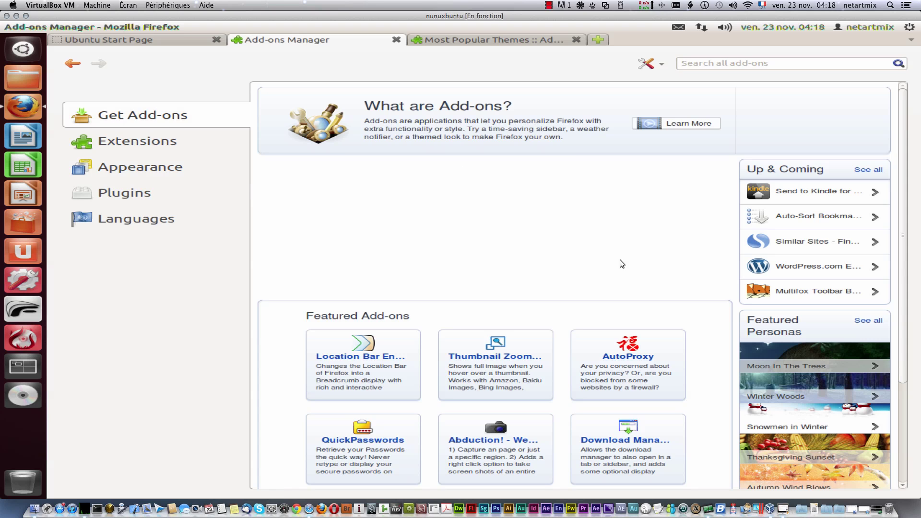
scroll(782, 361, "down", 1)
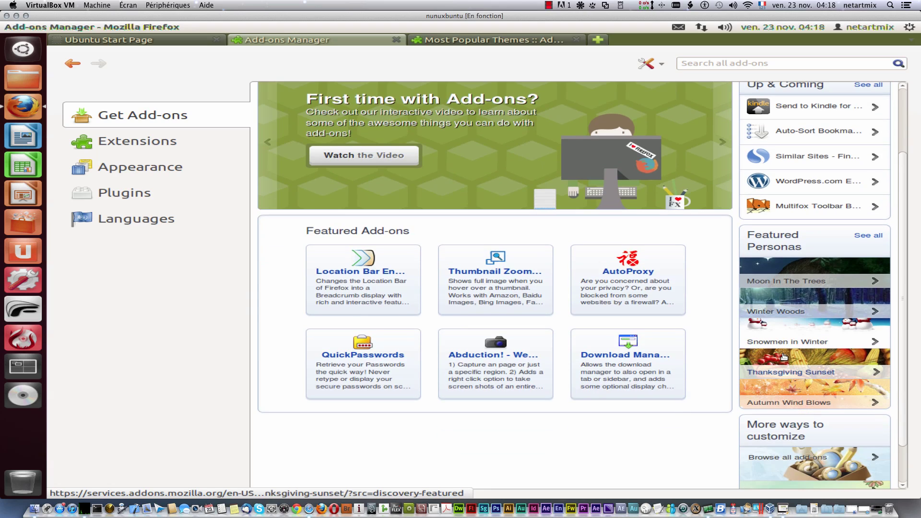
scroll(792, 422, "up", 1)
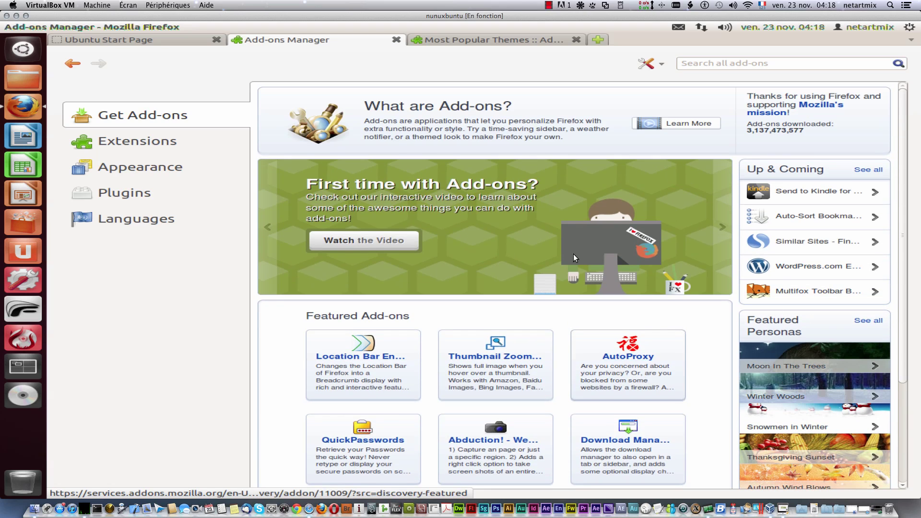
scroll(722, 321, "down", 5)
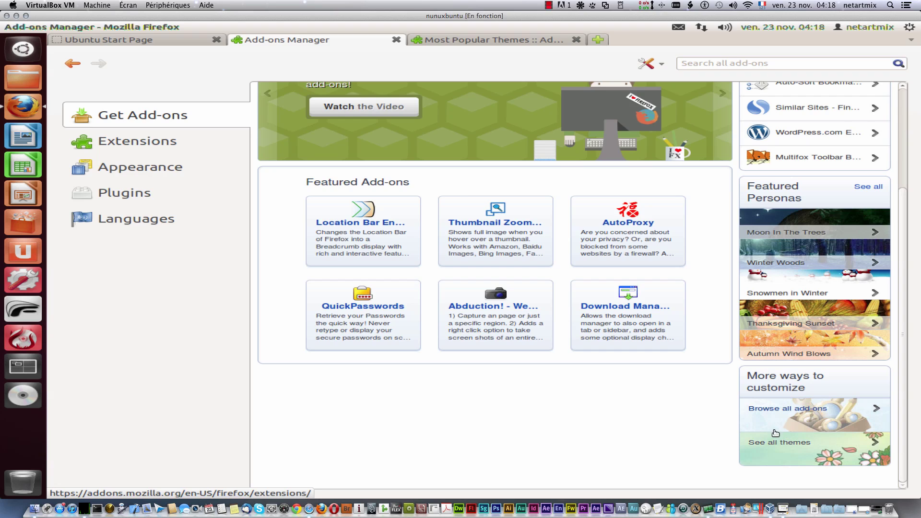
left_click(800, 413)
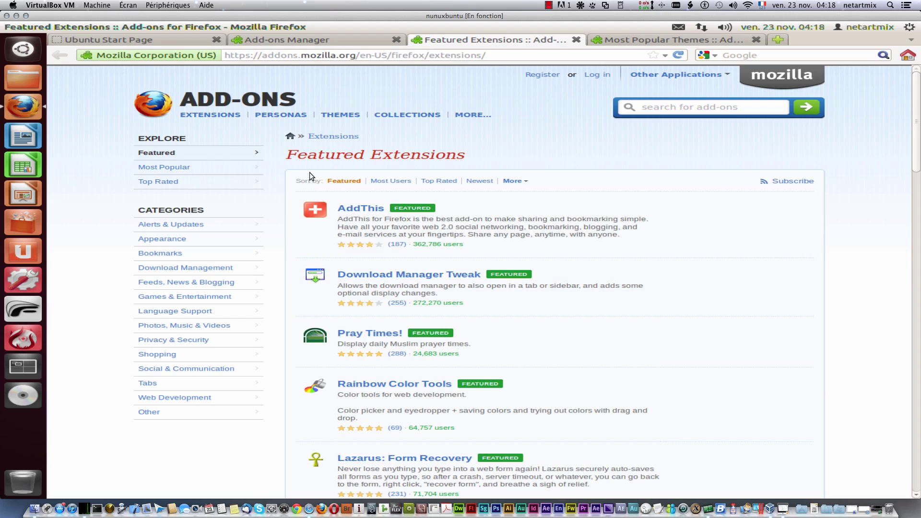
Step: Show the add-ons site's most popular themes
left_click(343, 118)
mouse_move(297, 121)
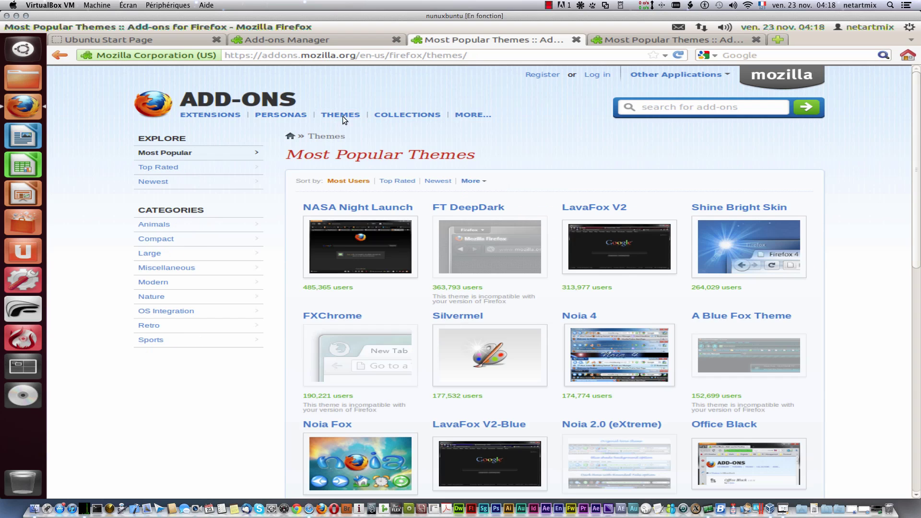
mouse_move(342, 116)
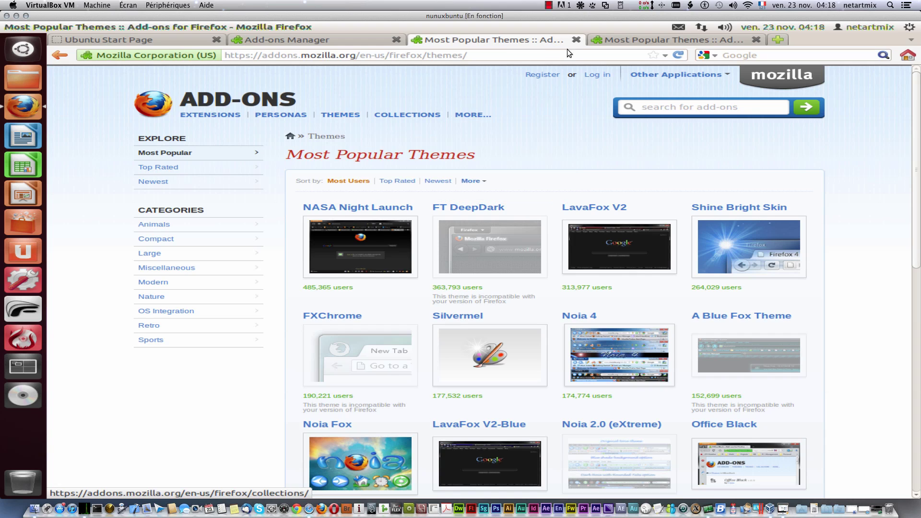
Step: Close both themes tabs and return to the Add-ons Manager's Get Add-ons page
left_click(576, 41)
left_click(546, 39)
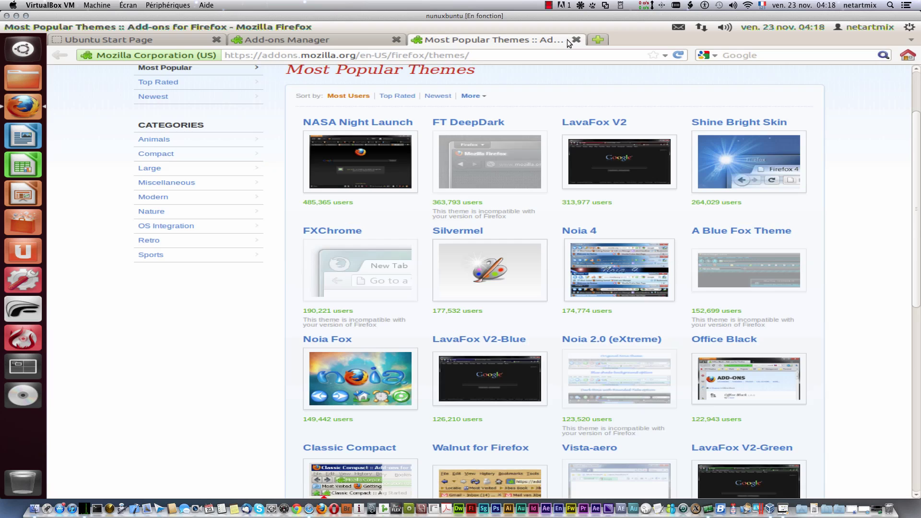
left_click(576, 40)
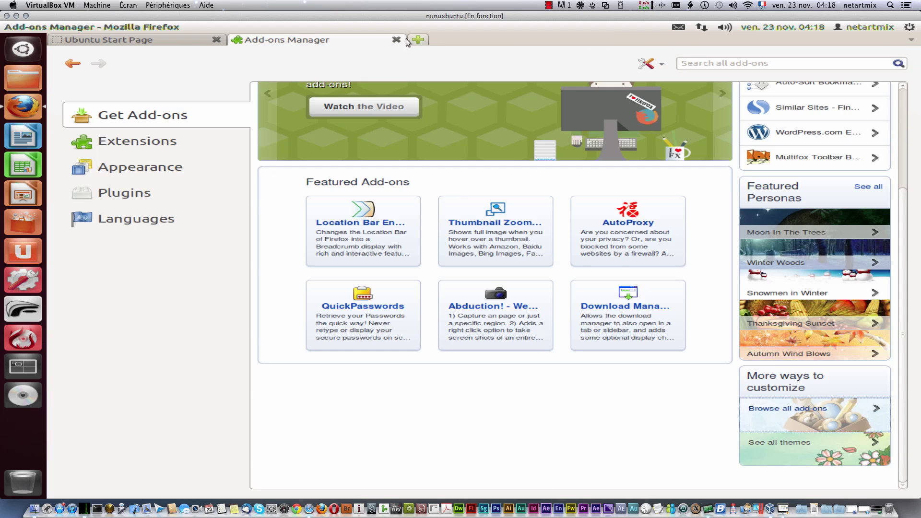
left_click(131, 143)
left_click(133, 115)
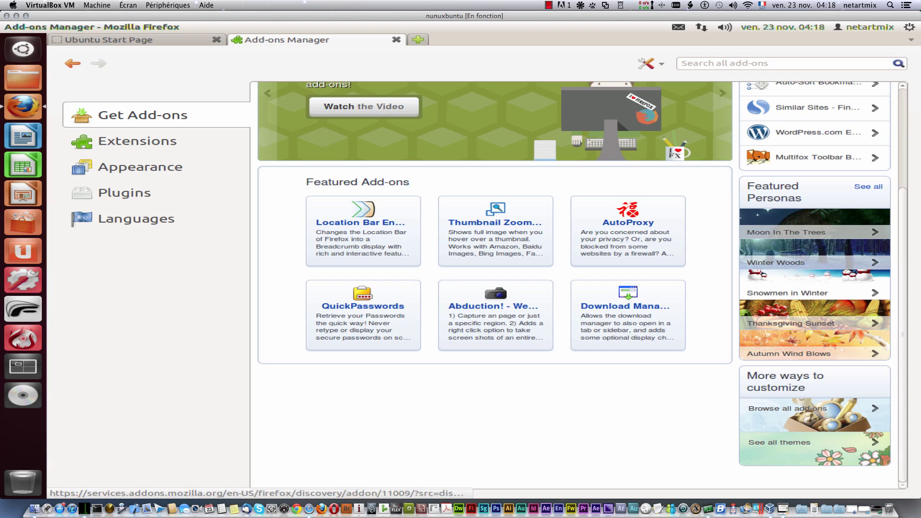
Step: Add Location Bar Enhancer 5.0 to Firefox, confirm Install Now, and check the Extensions list
left_click(368, 223)
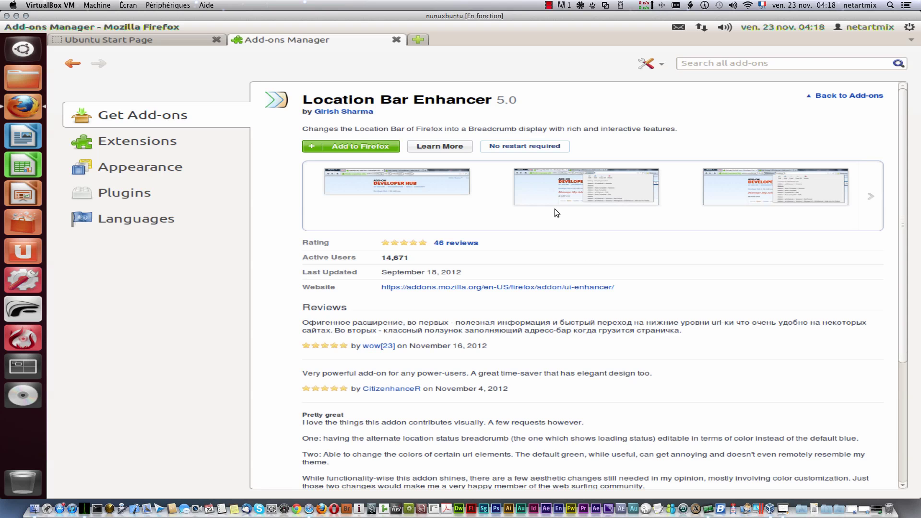
left_click(357, 151)
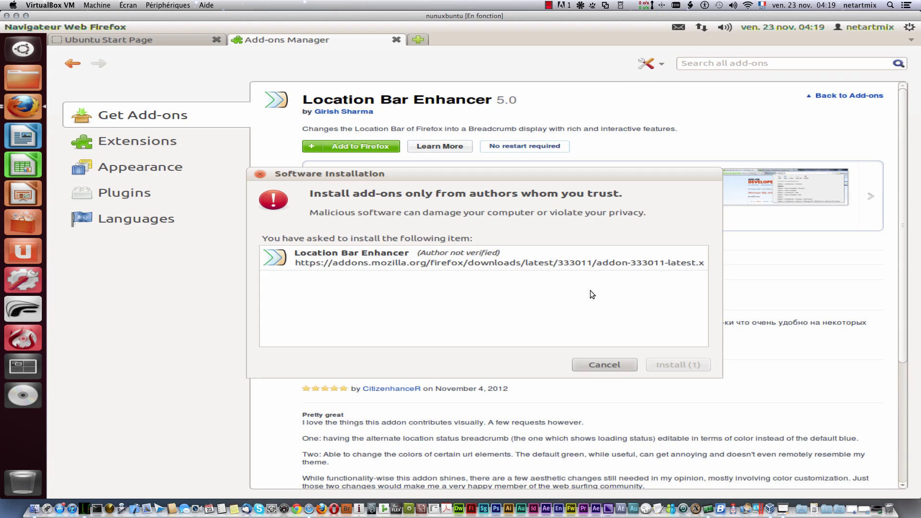
left_click(672, 366)
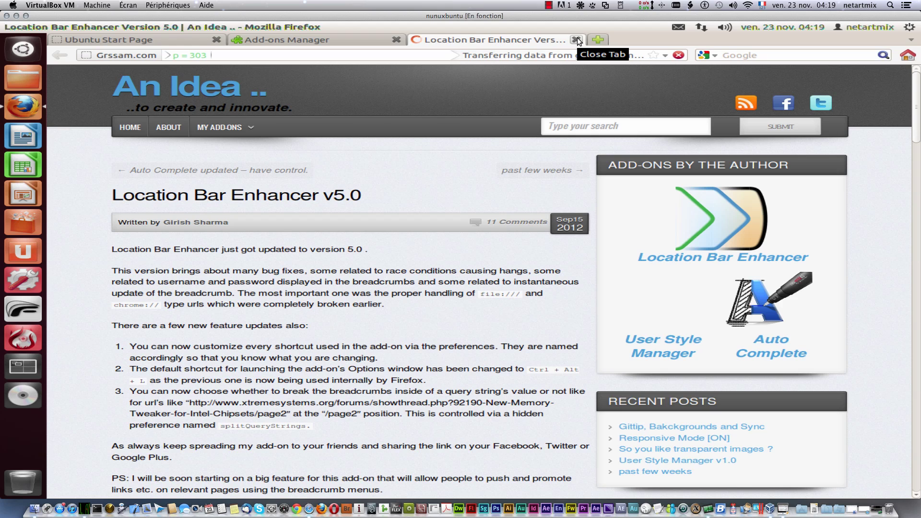
left_click(304, 38)
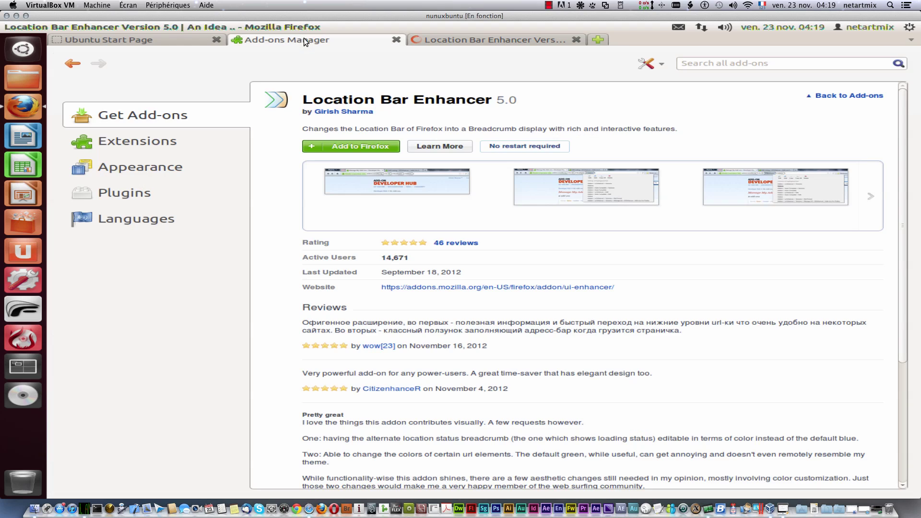
left_click(122, 146)
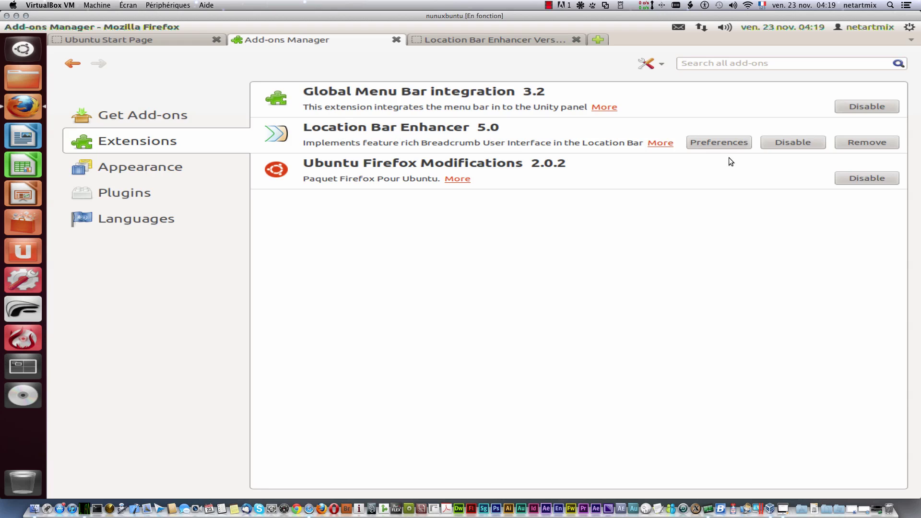
Step: Review Location Bar Enhancer's general, breadcrumb, bookmarks, progress bar and status bar options unchanged, then show its v5.0 blog post
left_click(718, 143)
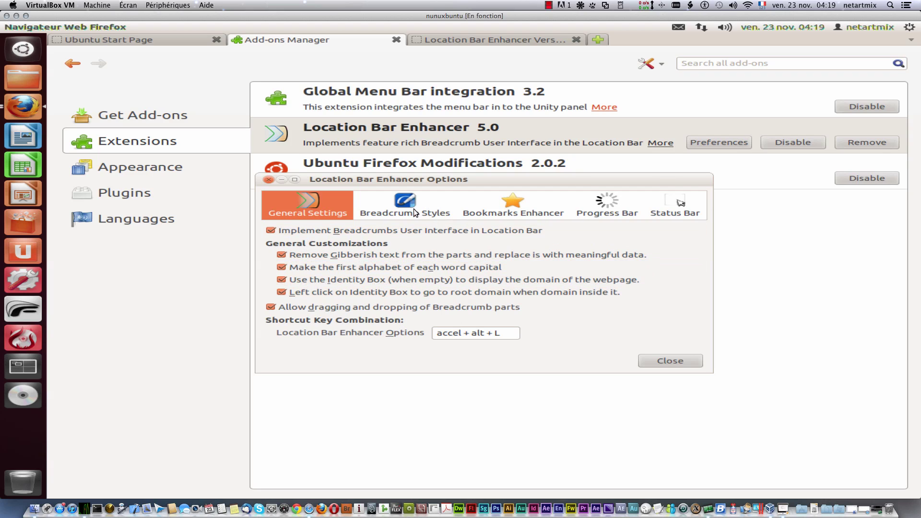
left_click(428, 210)
left_click(519, 211)
left_click(614, 211)
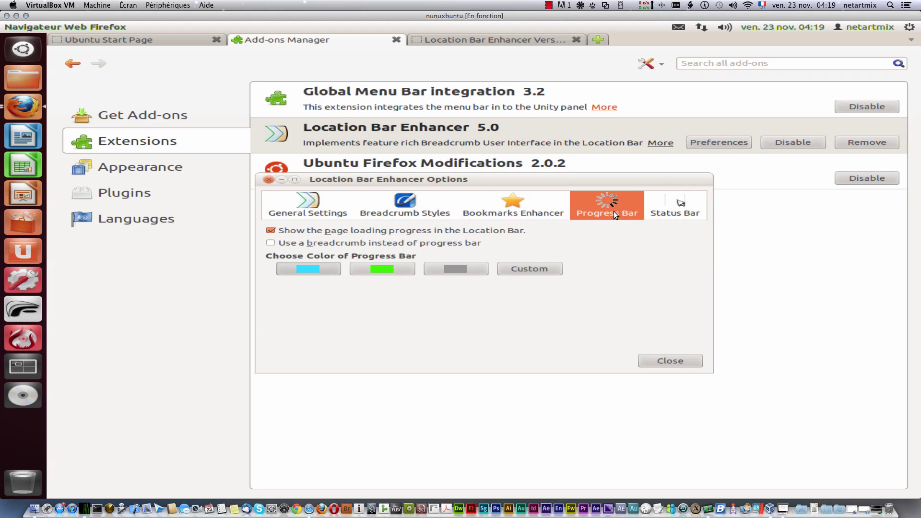
left_click(684, 211)
left_click(311, 213)
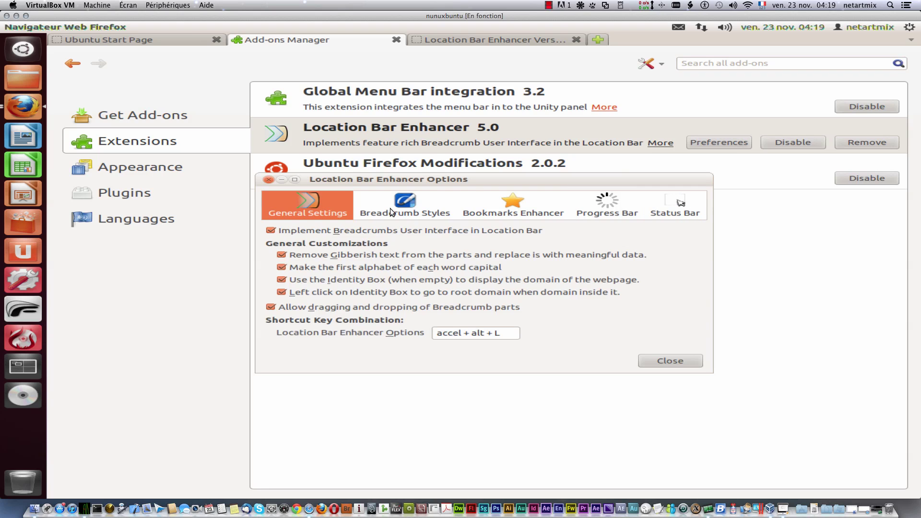
left_click(407, 208)
left_click(482, 209)
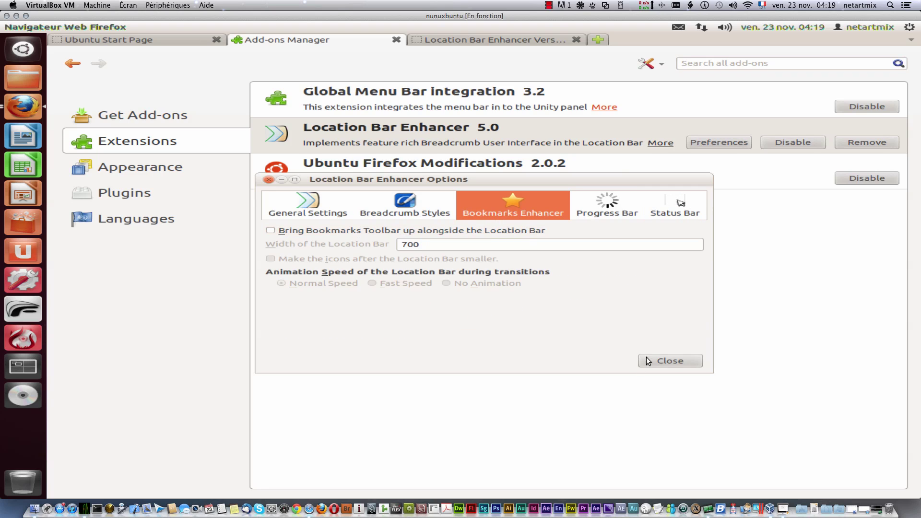
left_click(671, 360)
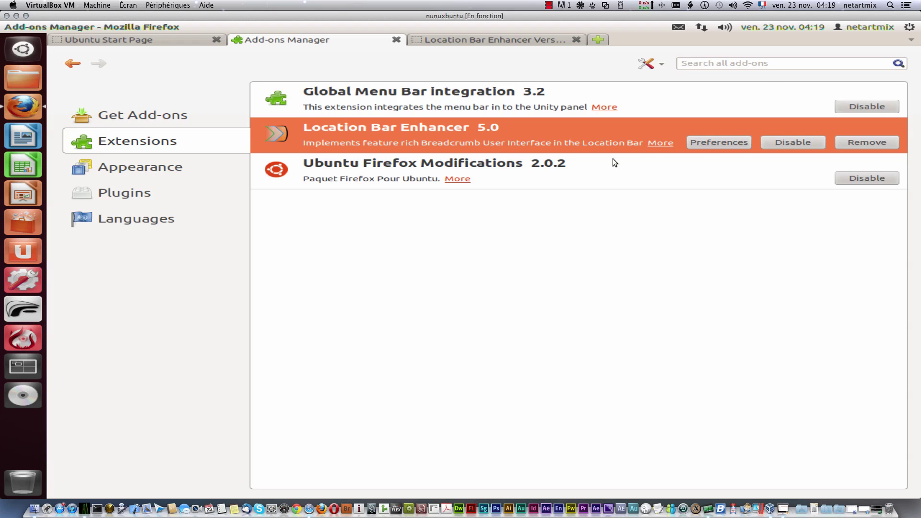
left_click(470, 41)
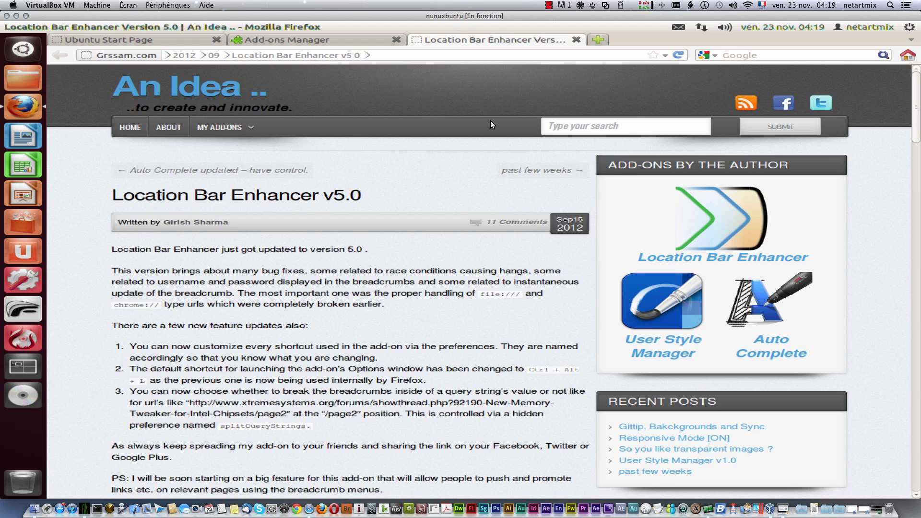
Step: Close the blog post, remove Location Bar Enhancer, and open then dismiss the add-on tools list
left_click(576, 40)
left_click(865, 141)
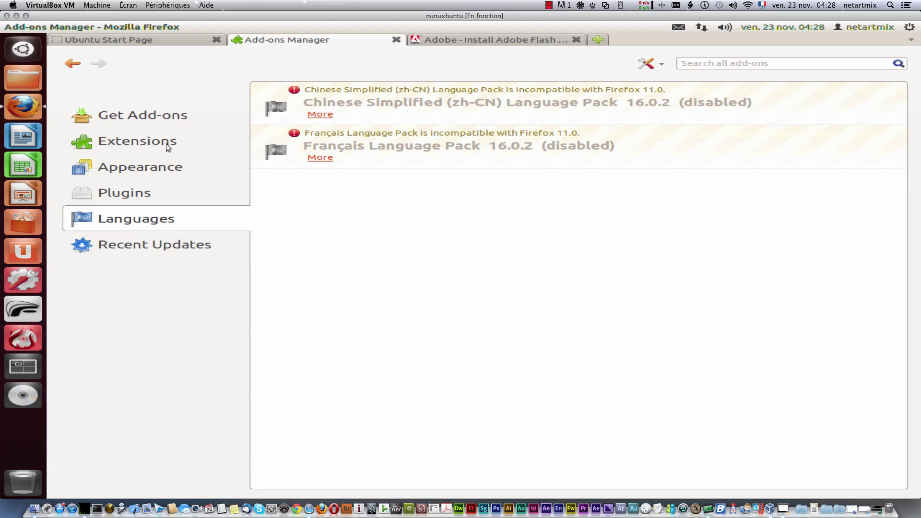
left_click(653, 63)
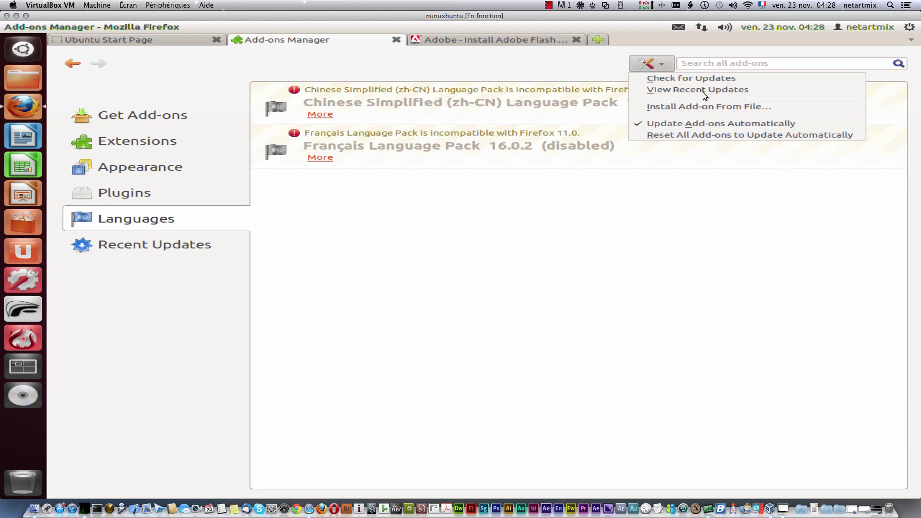
left_click(535, 65)
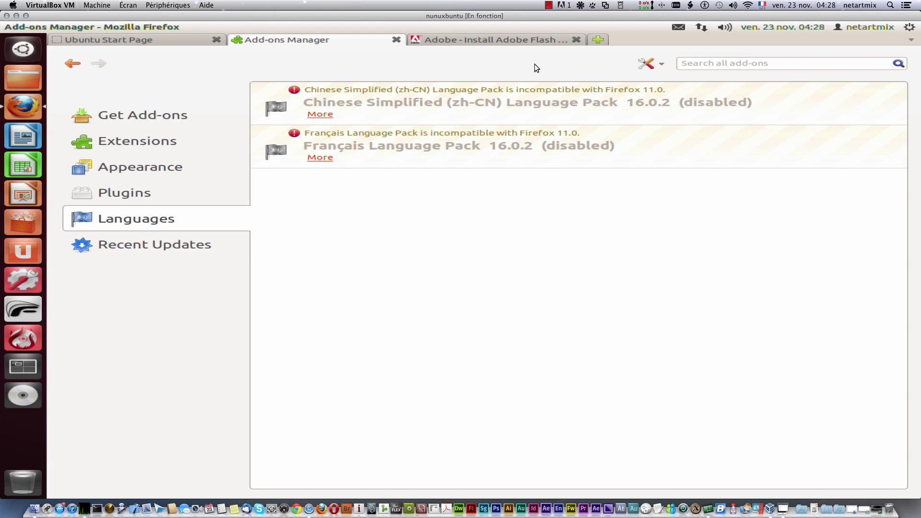
Step: Go back from the Adobe Flash Player tab to netartmix.fr, then minimize Firefox
left_click(447, 39)
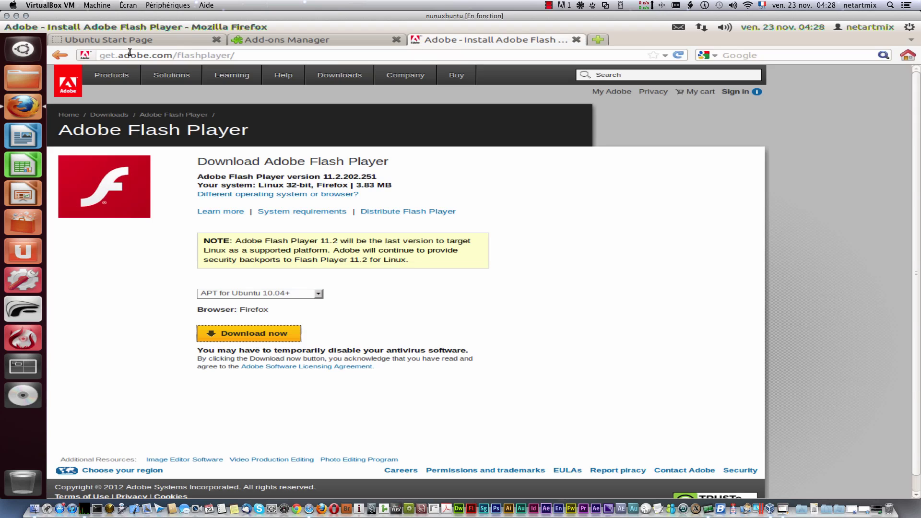
left_click(65, 56)
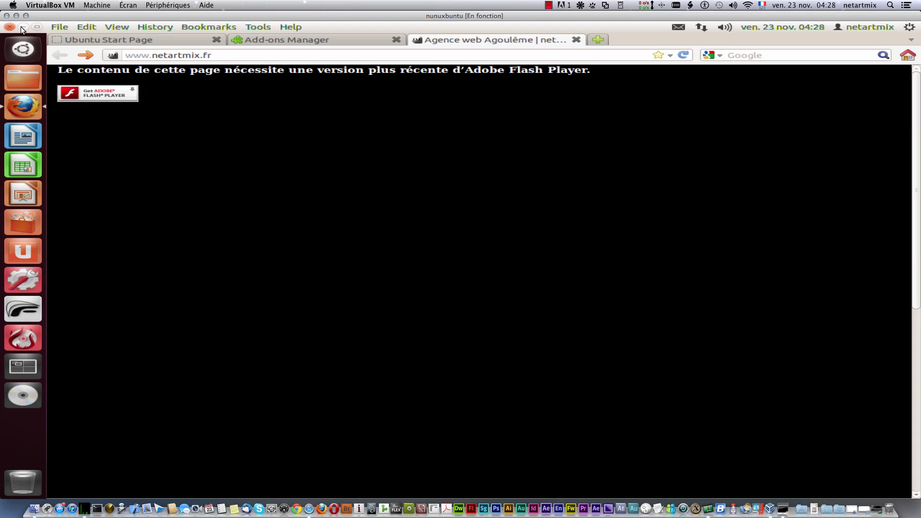
left_click(22, 27)
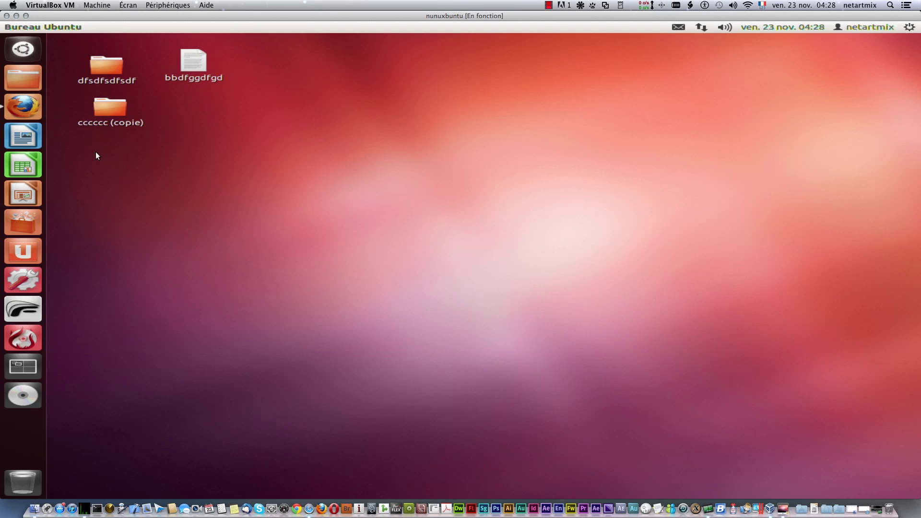
Step: Search Ubuntu Software Center for 'Fl' and select the Extension Adobe Flash result
left_click(19, 219)
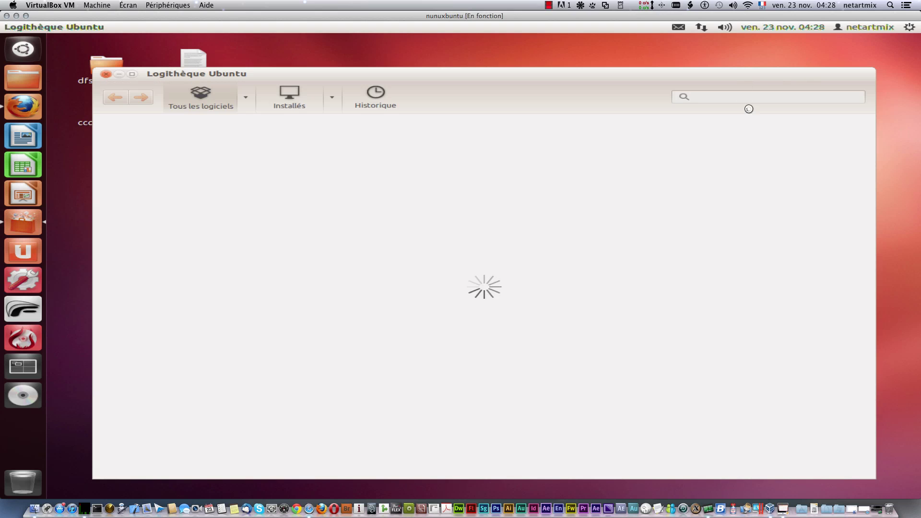
right_click(734, 96)
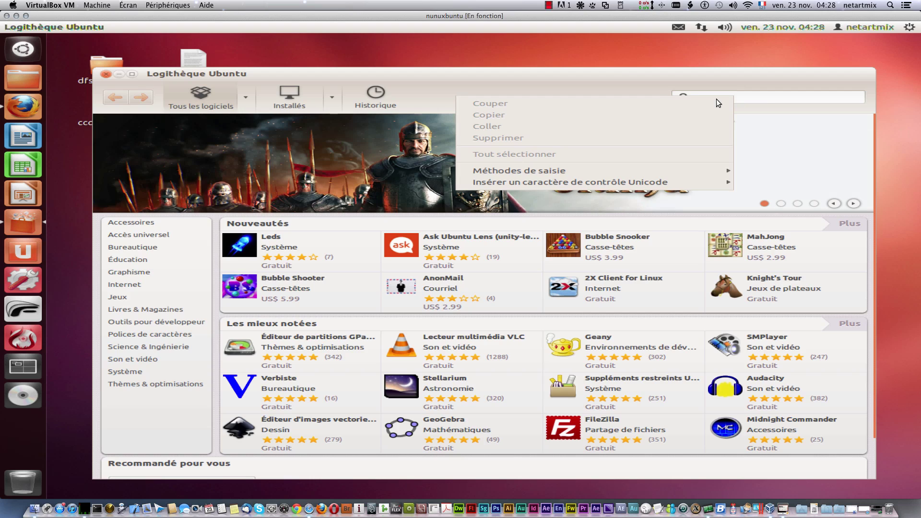
left_click(764, 97)
type("Fl")
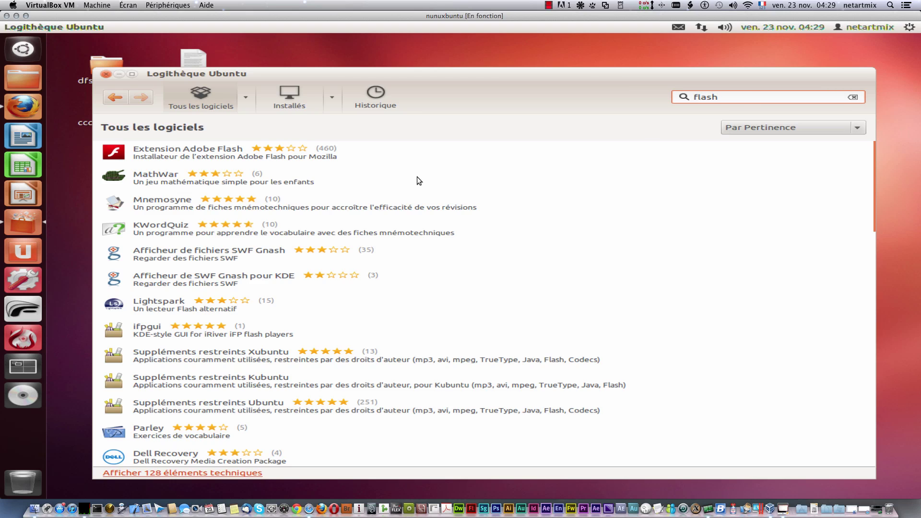
left_click(217, 154)
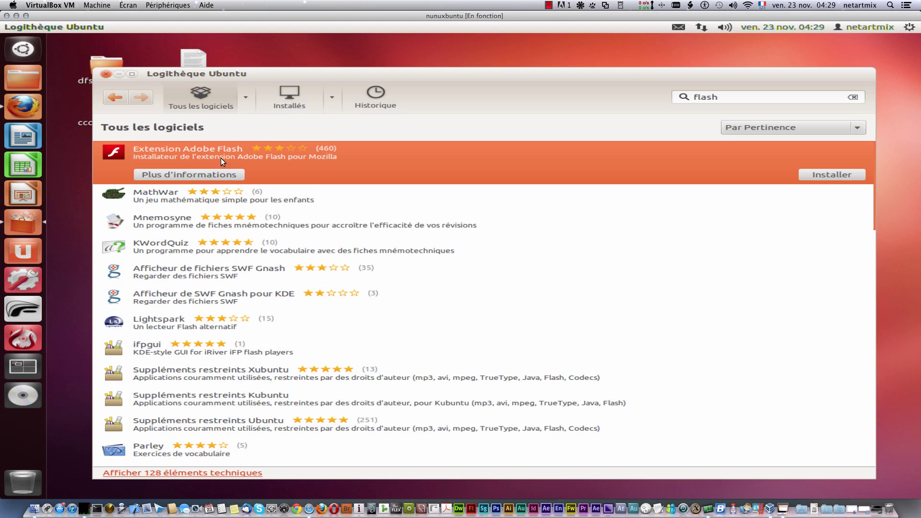
Step: Install the Adobe Flash extension, authorising with the account password, then bring Firefox back
left_click(833, 175)
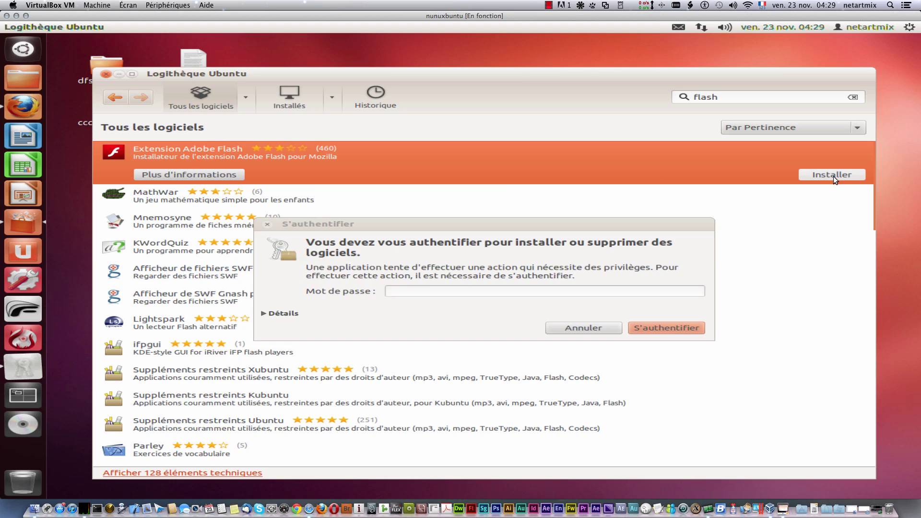
left_click(493, 293)
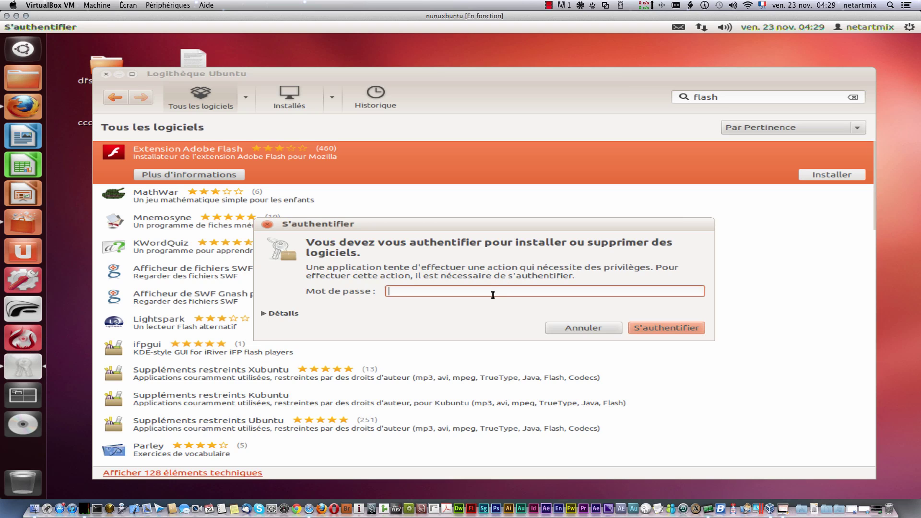
type("•••••••••")
key("Return")
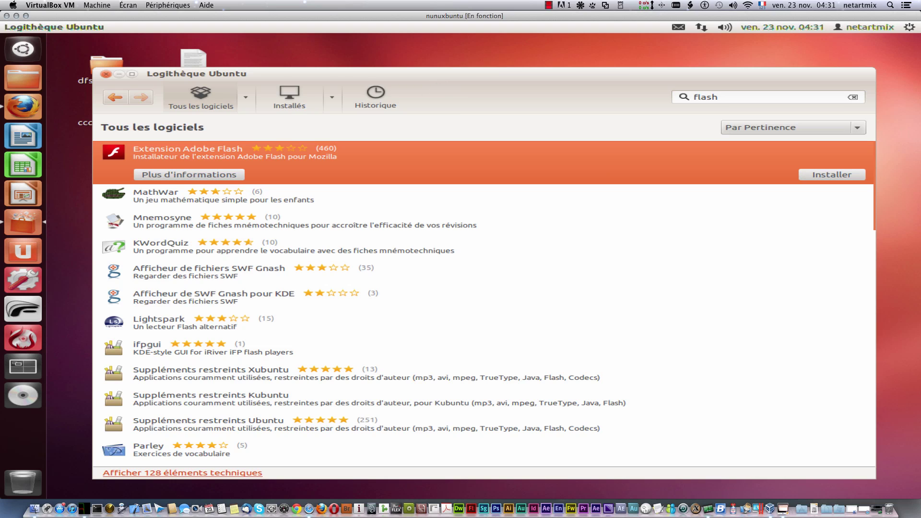
left_click(35, 105)
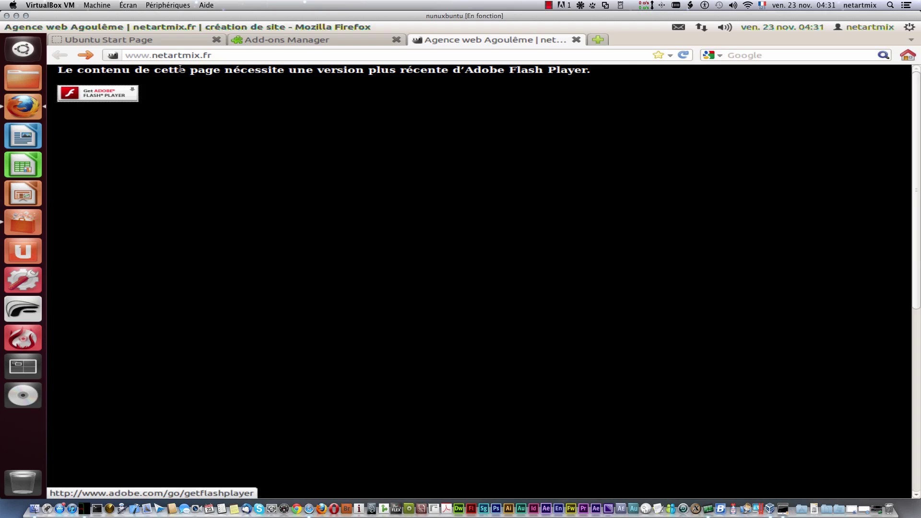
Step: Reload netartmix.fr so its Flash elevator homepage renders, scrolling to check it
left_click(683, 56)
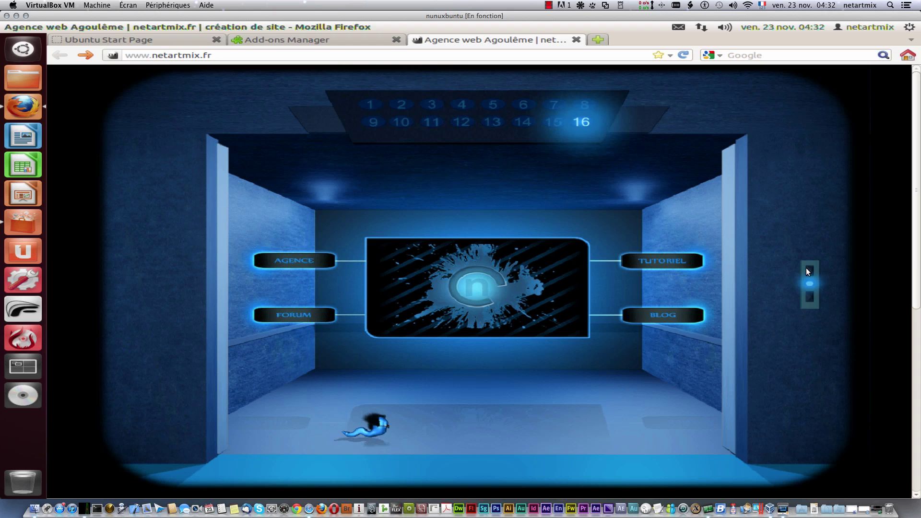
scroll(355, 330, "down", 4)
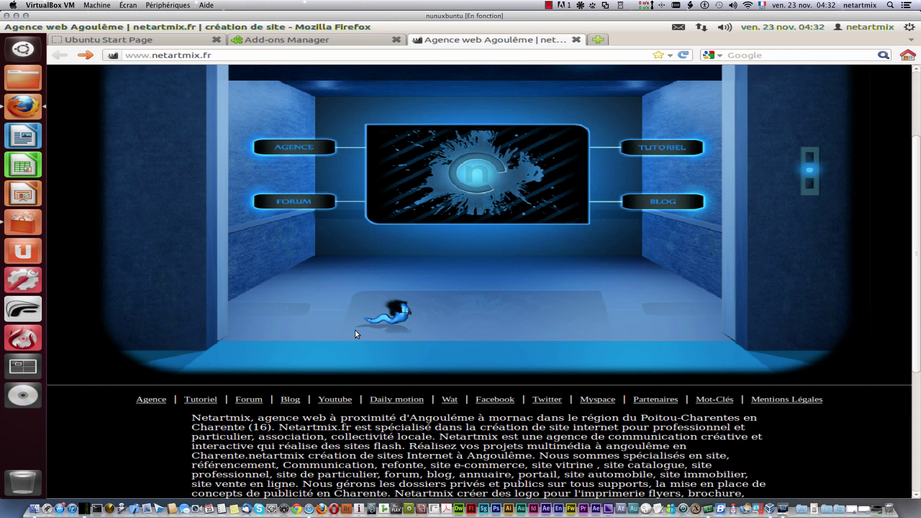
scroll(355, 330, "up", 4)
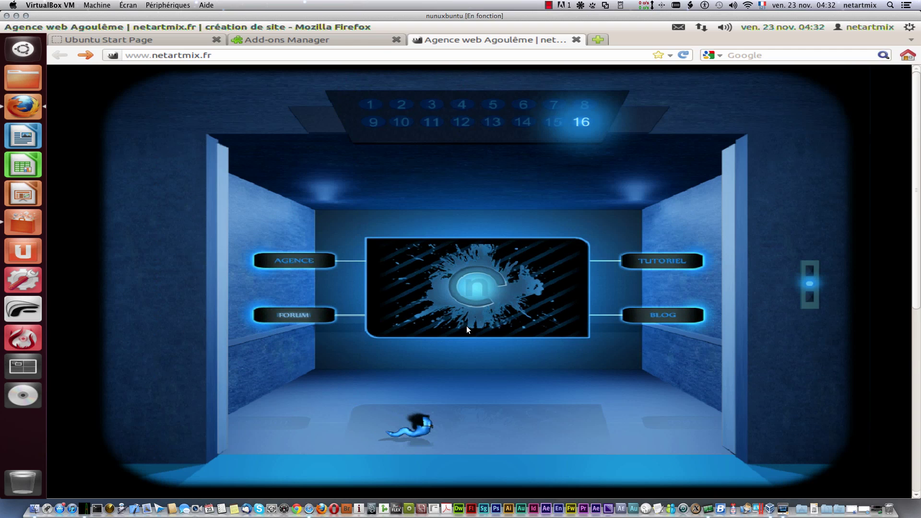
Step: Close the netartmix.fr and Add-ons Manager tabs, then confirm About Firefox reports version 11.0
left_click(576, 41)
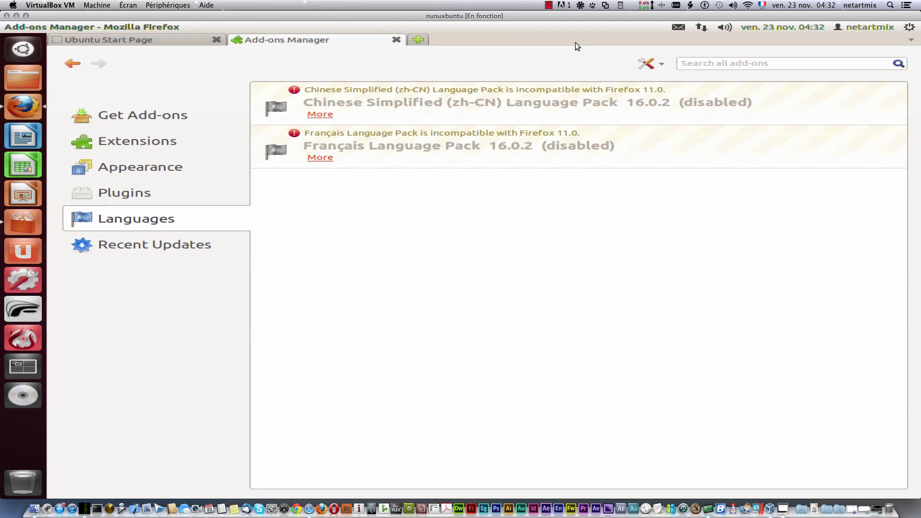
left_click(397, 41)
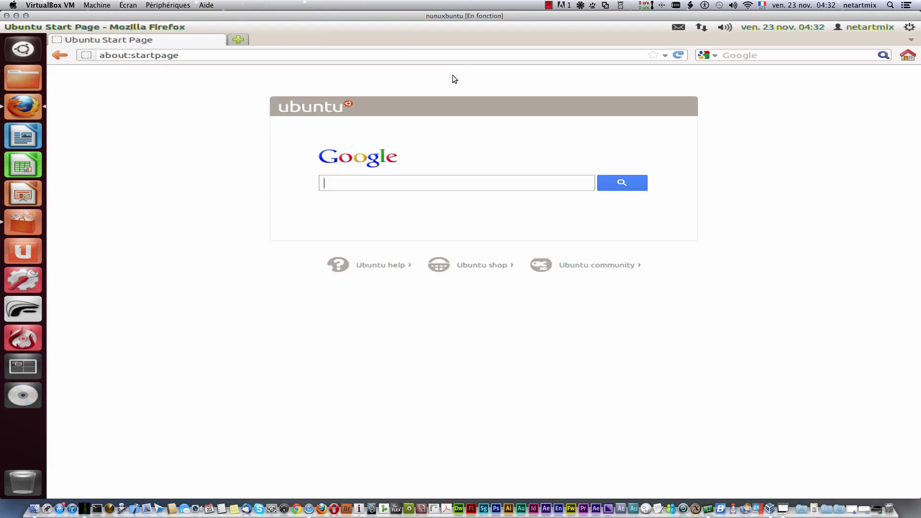
left_click(258, 27)
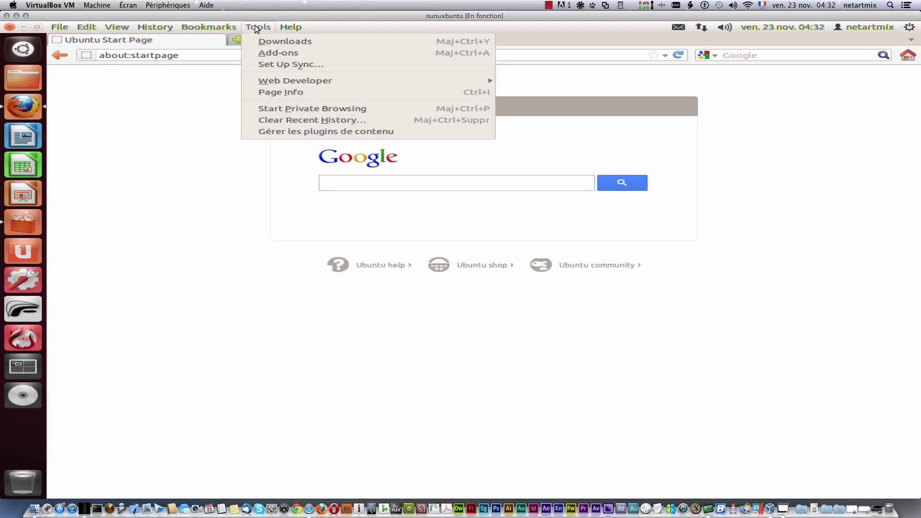
mouse_move(319, 83)
mouse_move(295, 27)
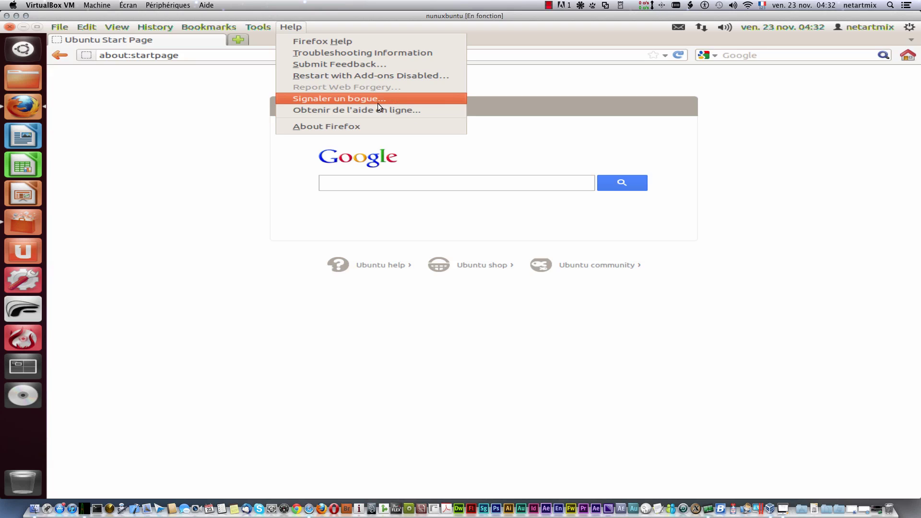
left_click(333, 126)
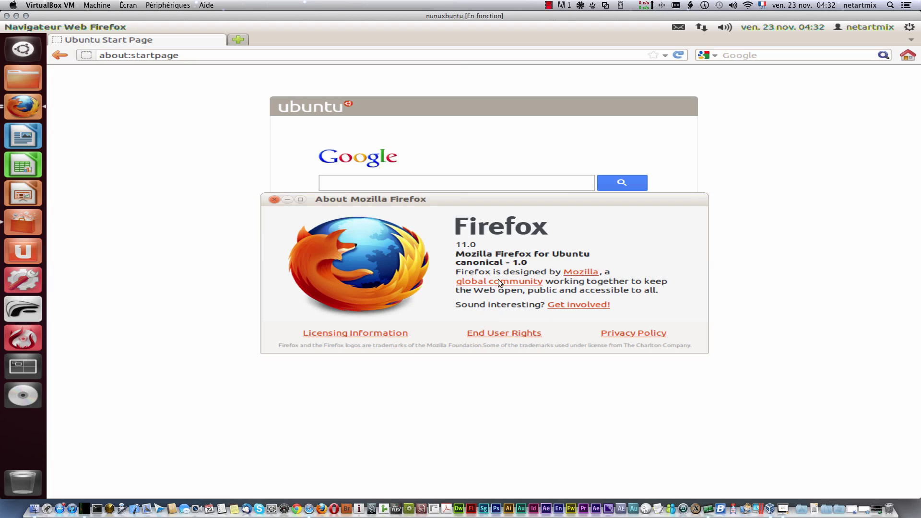
left_click_drag(477, 245, 454, 246)
left_click(274, 200)
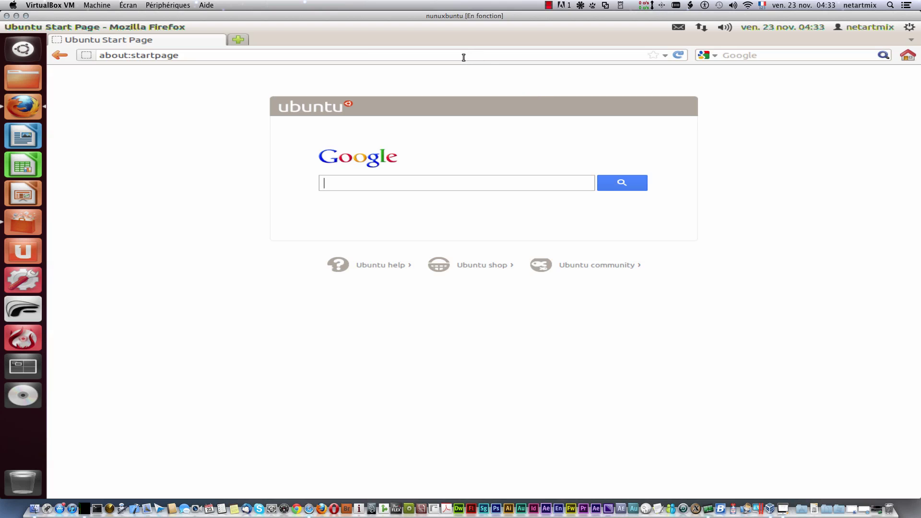
left_click(909, 30)
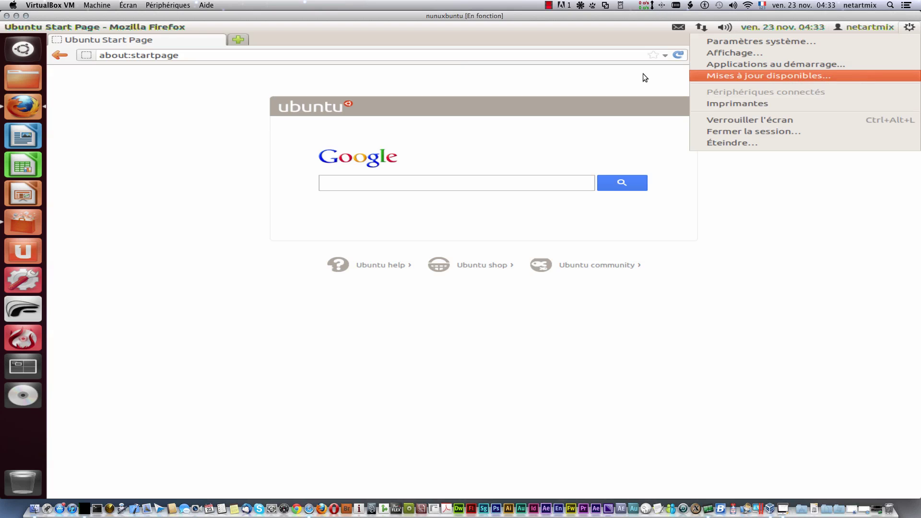
mouse_move(351, 25)
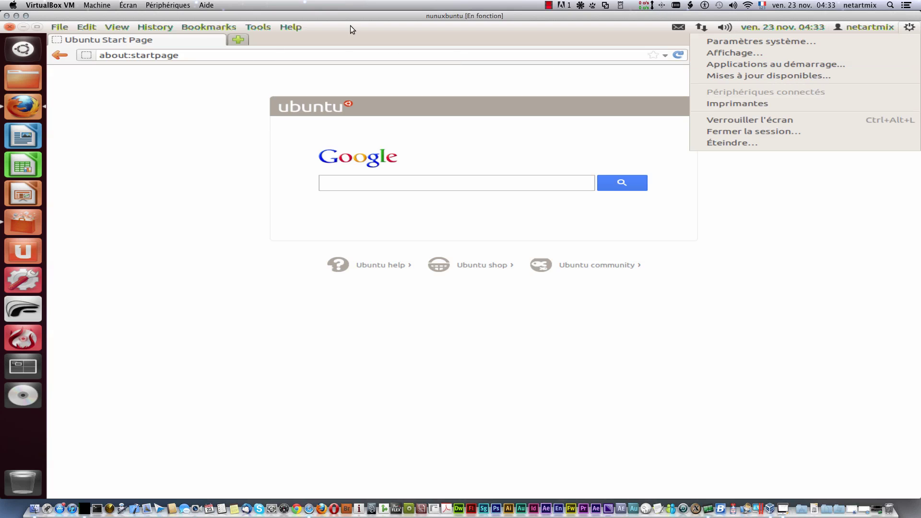
left_click(282, 40)
left_click(259, 27)
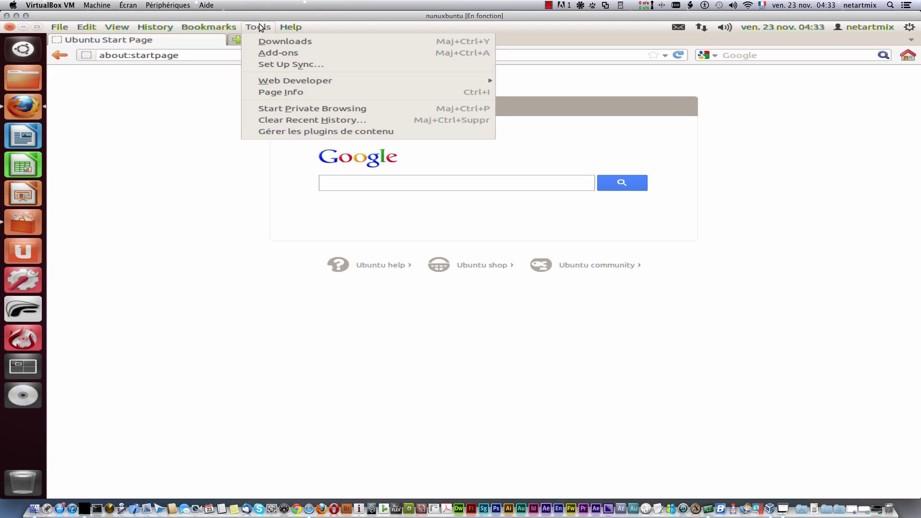
left_click(286, 27)
left_click(65, 27)
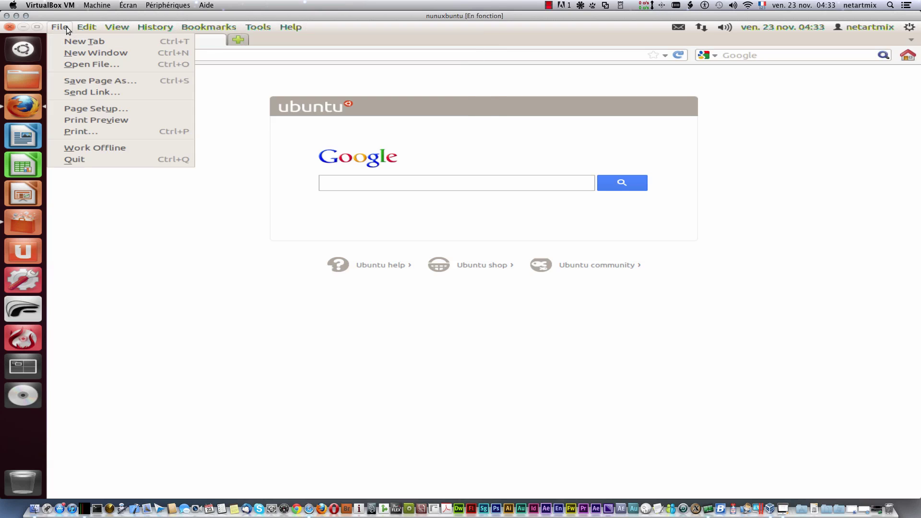
left_click(7, 30)
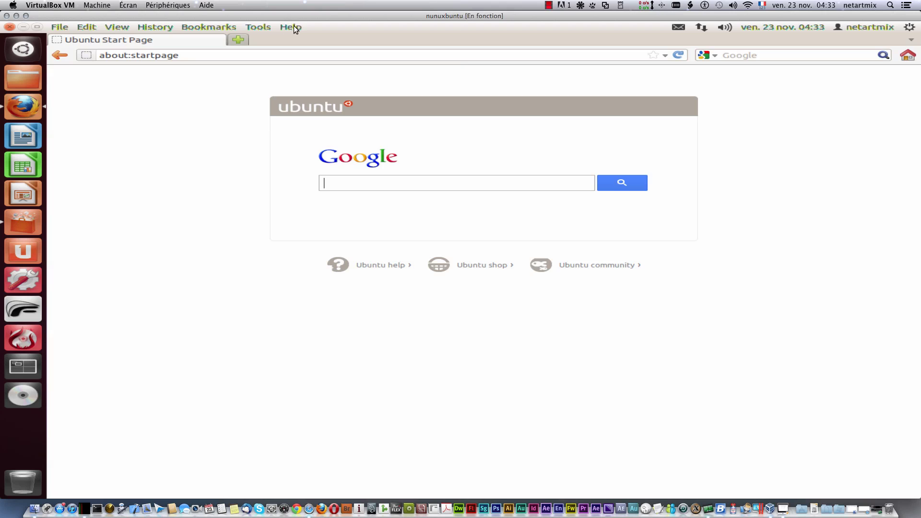
right_click(547, 341)
left_click(454, 344)
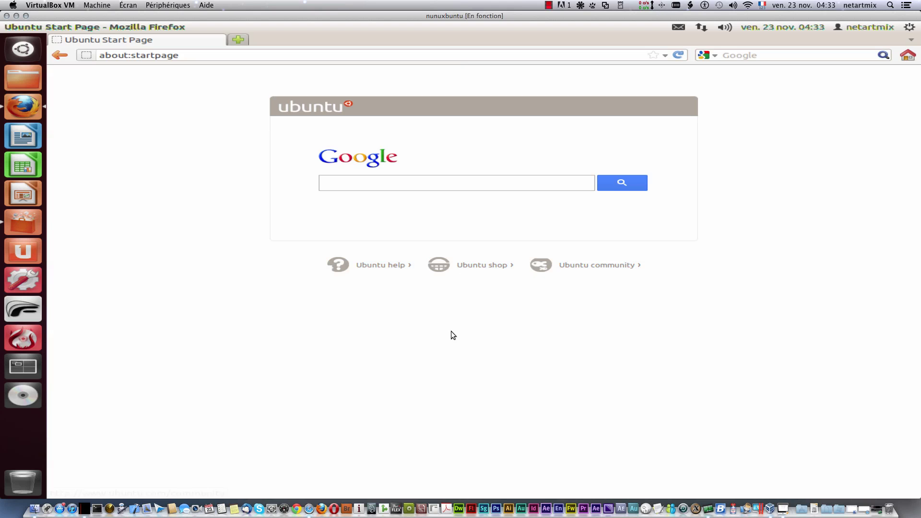
right_click(419, 346)
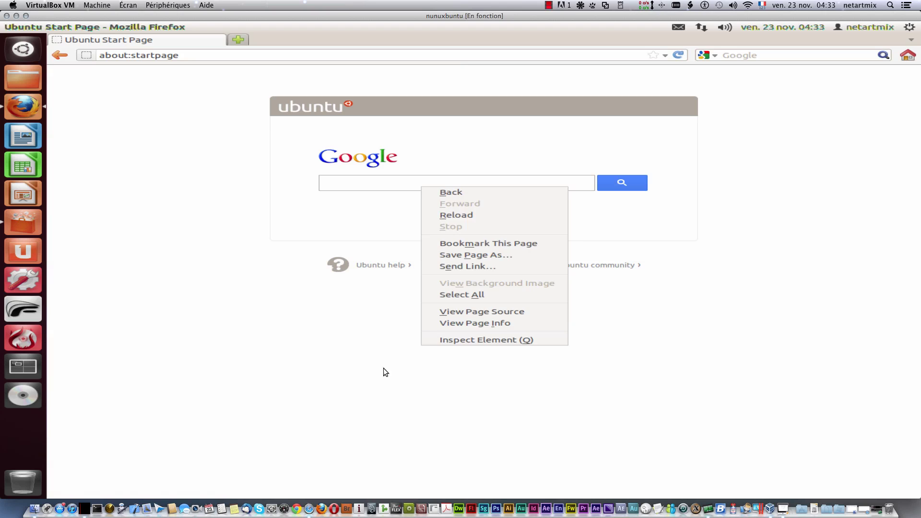
left_click(336, 381)
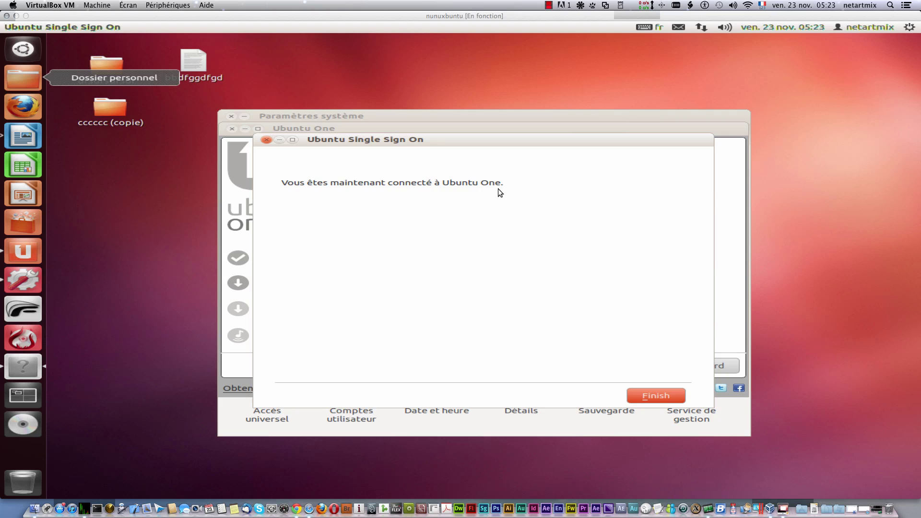
Step: Finish the Ubuntu Single Sign On dialog and bring Firefox up on the Ubuntu Start Page
left_click(652, 401)
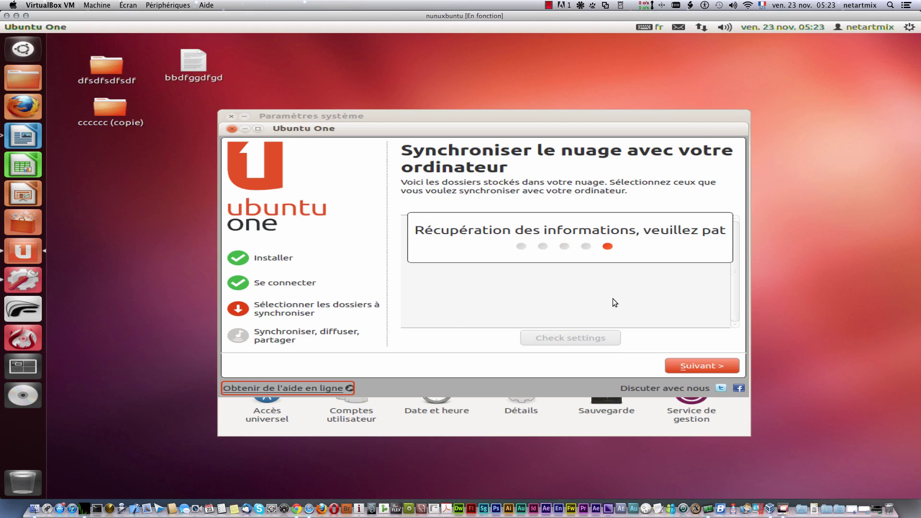
left_click(22, 106)
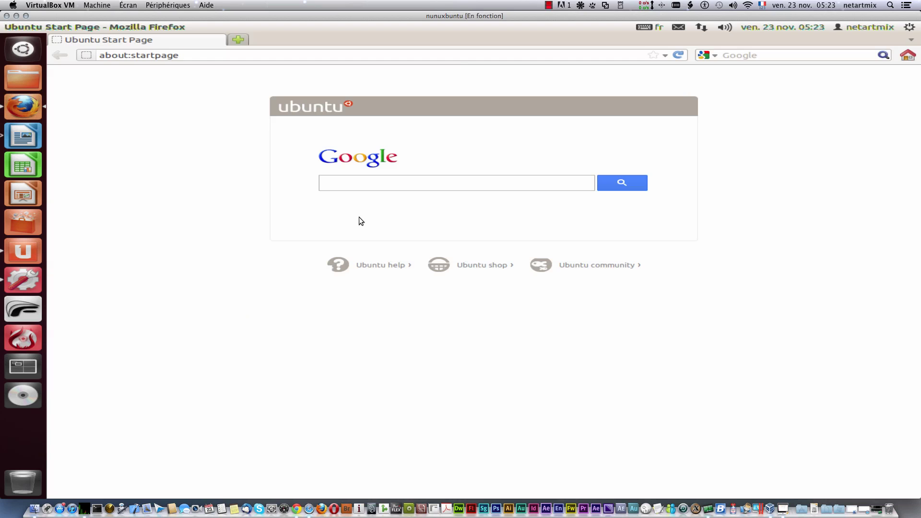
Step: Search Google for 'ubuntu one' and reach the Services page via the Ubuntu One home result
type("ubuntu one")
key("Return")
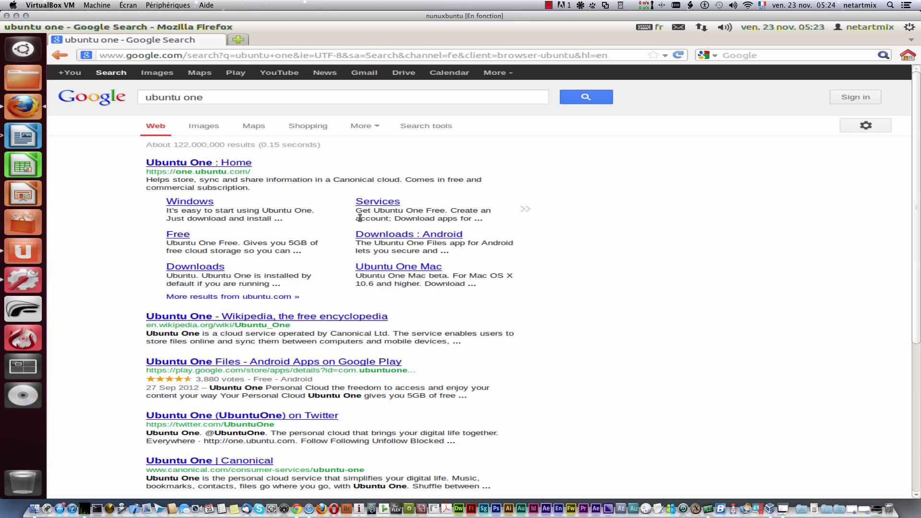
left_click(215, 166)
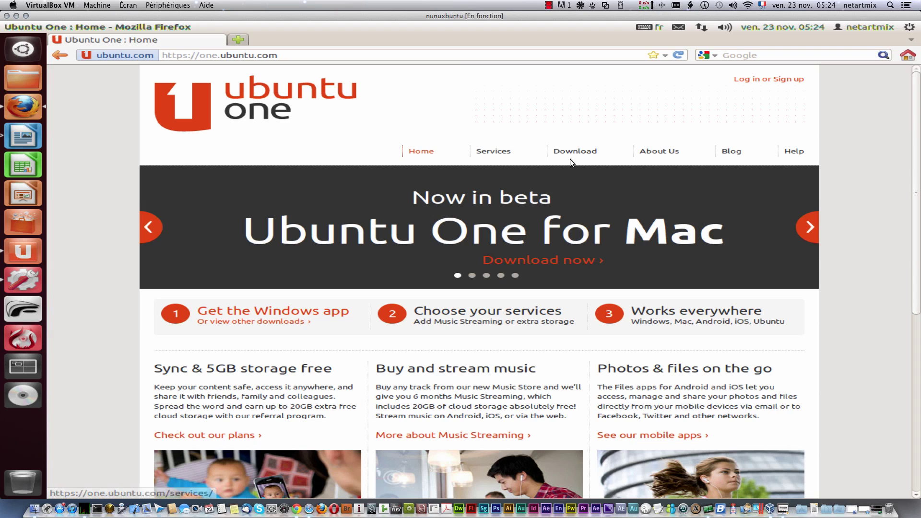
left_click(493, 154)
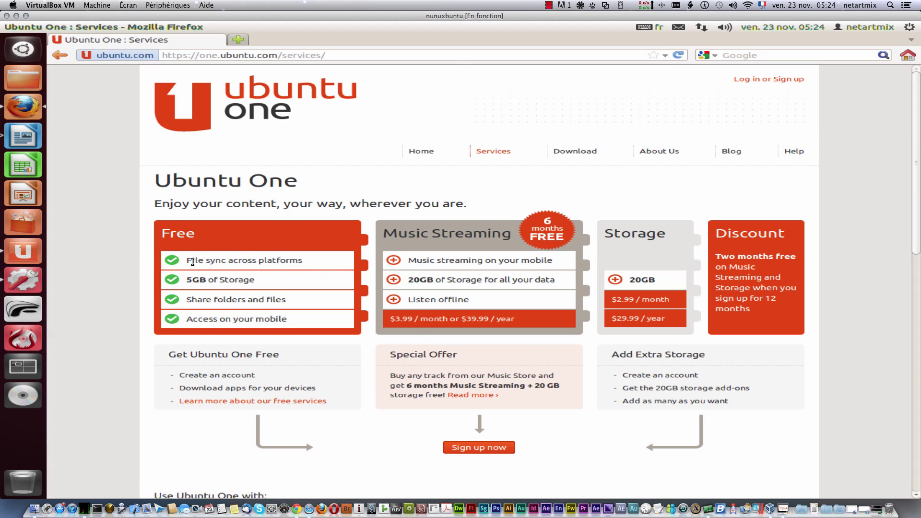
Step: Highlight the free plan's features: file sync, 5GB of storage, sharing folders and files, mobile access
left_click_drag(192, 262, 316, 263)
left_click(284, 274)
left_click_drag(258, 281, 185, 282)
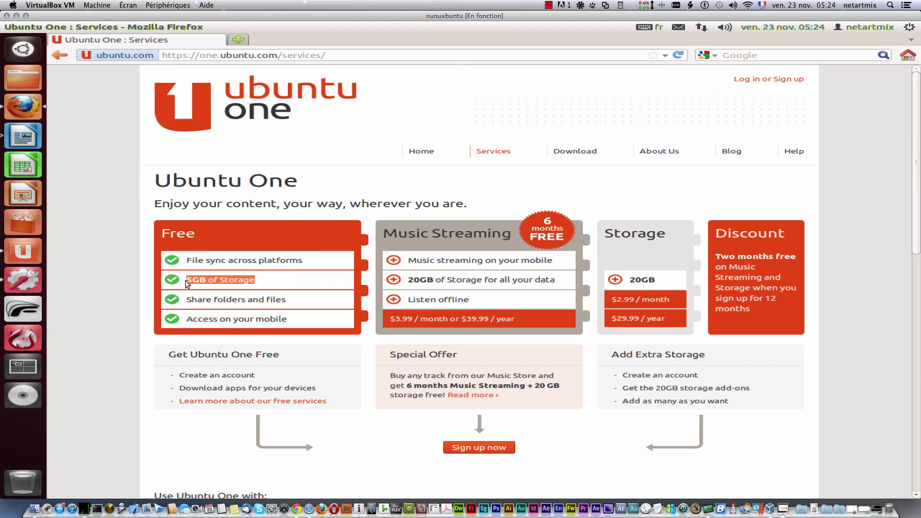
left_click(288, 300)
left_click_drag(288, 301, 186, 301)
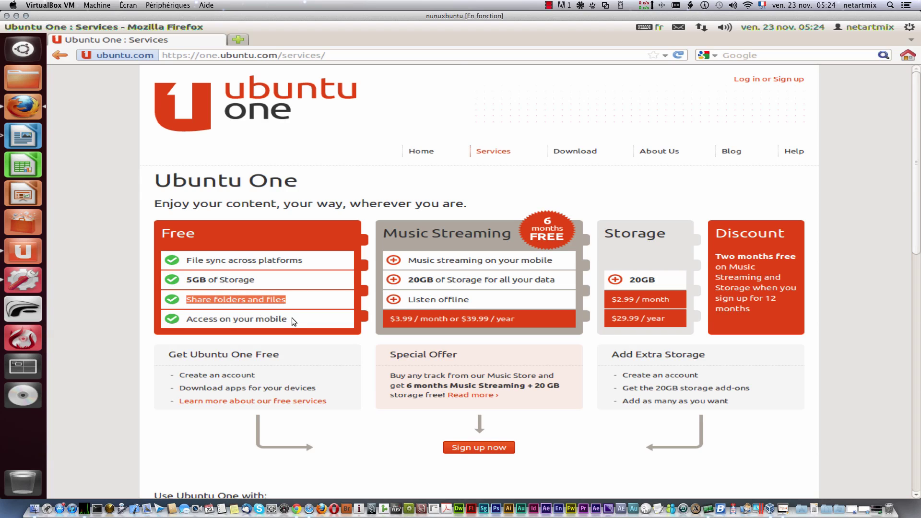
left_click_drag(292, 319, 186, 319)
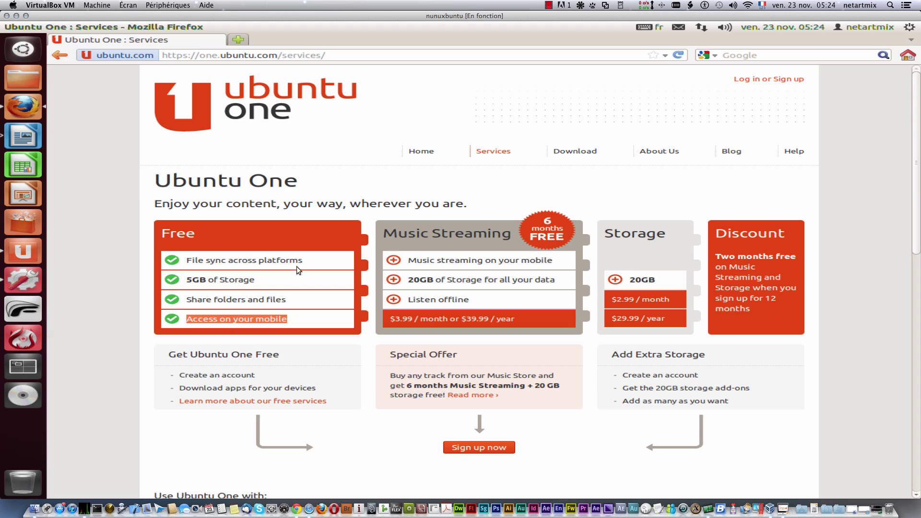
left_click(307, 228)
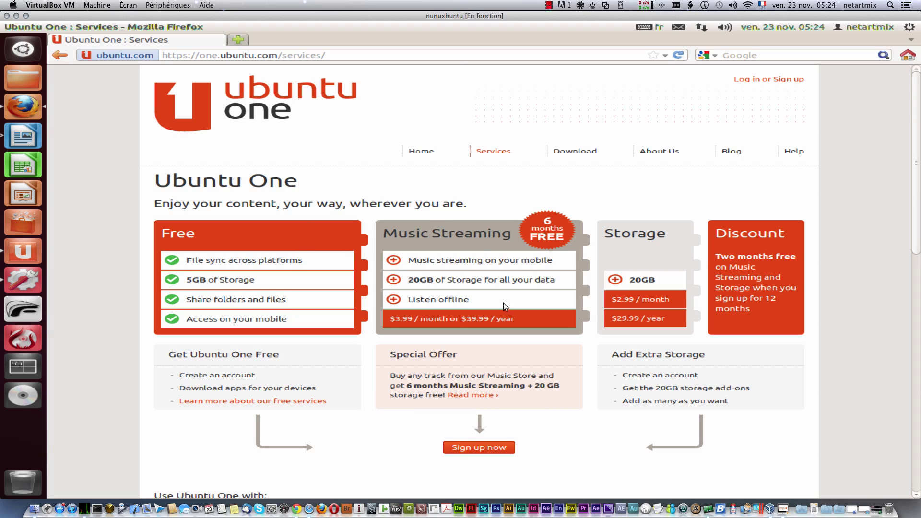
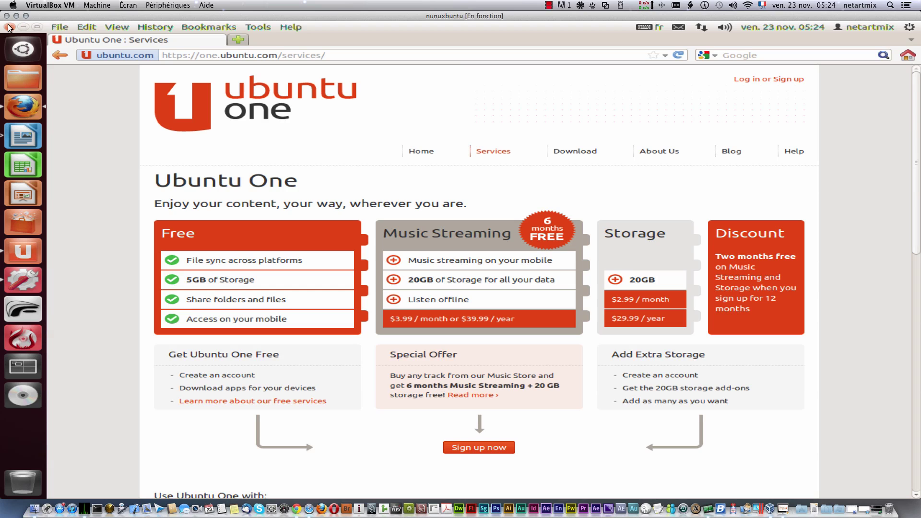
Step: Quit Firefox to return to the Ubuntu One folder sync setup
left_click(8, 27)
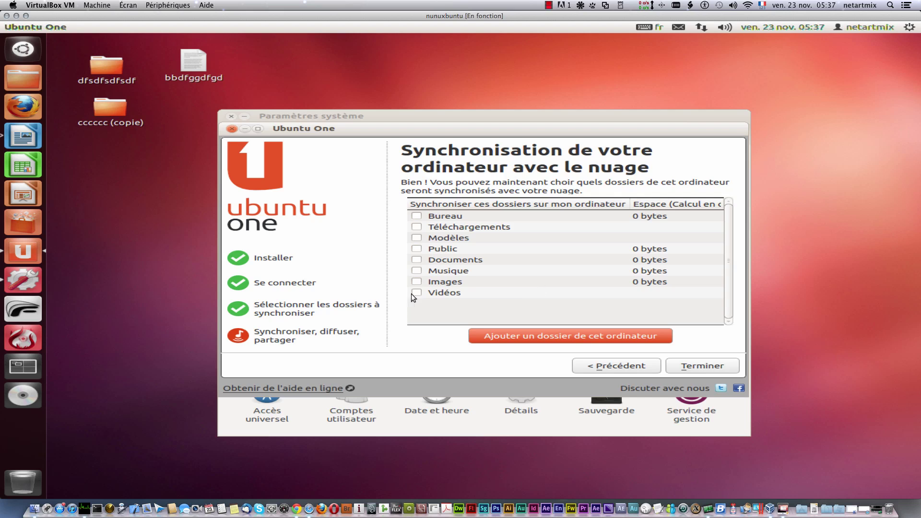
Step: Tick Images for syncing and try to finish the setup, dismissing the errors that appear
left_click(416, 282)
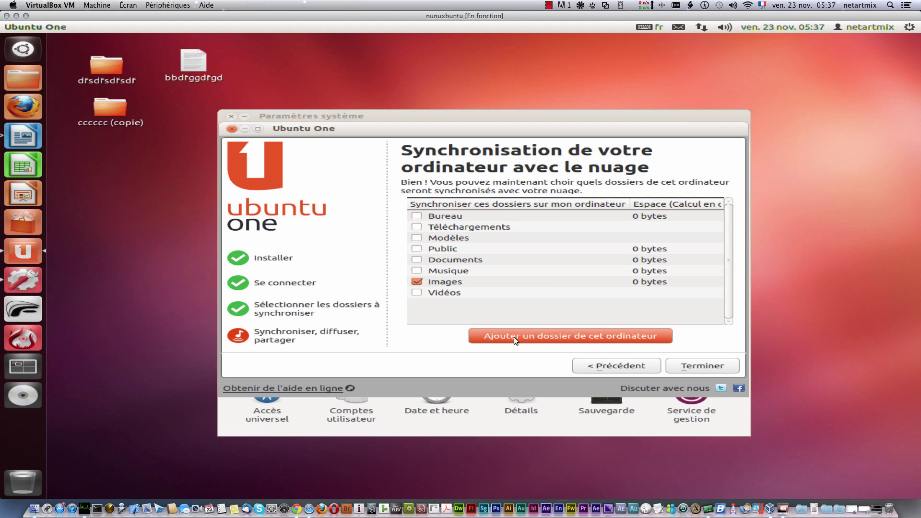
left_click(597, 336)
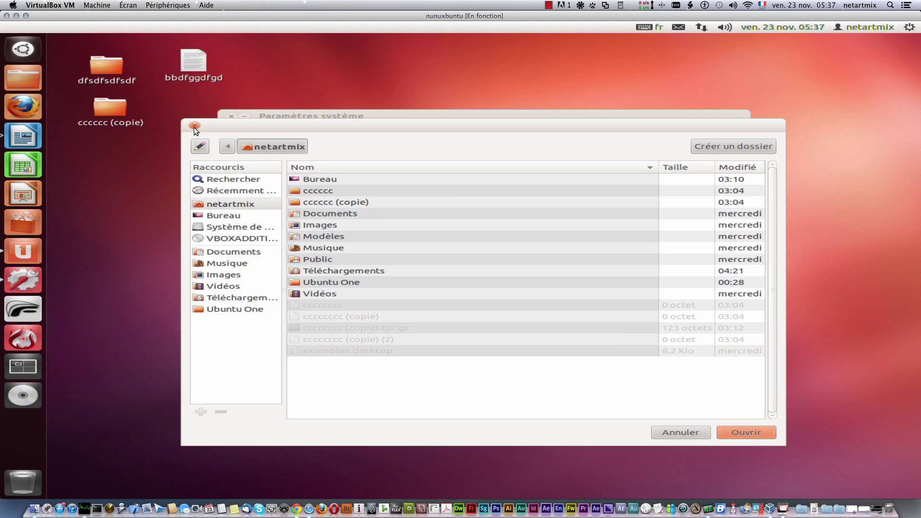
left_click(194, 127)
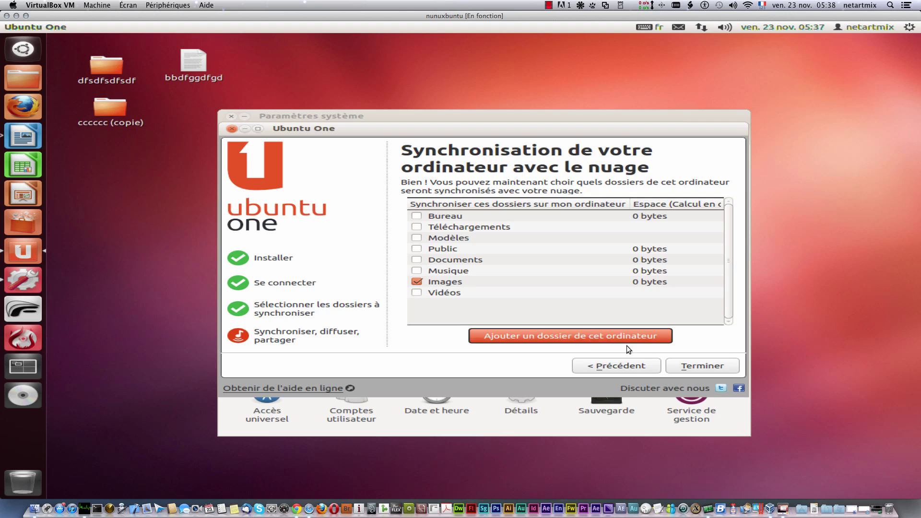
left_click(684, 364)
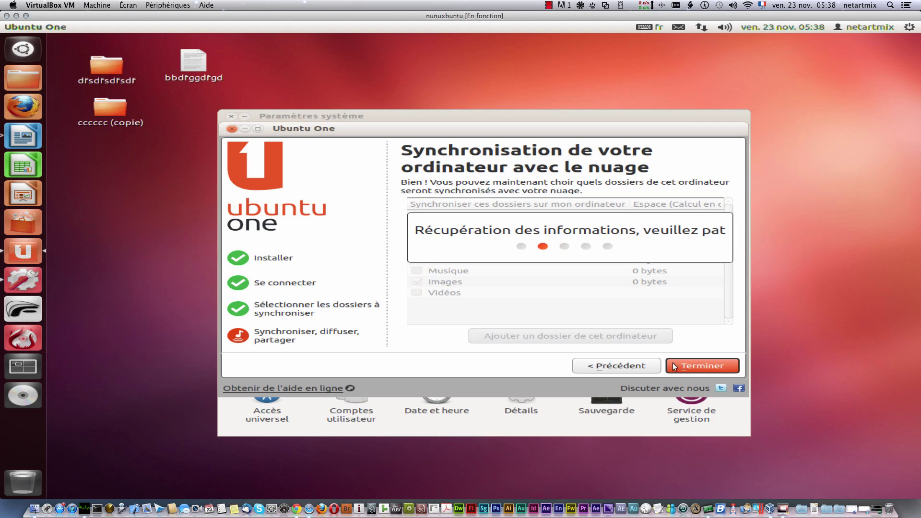
left_click(690, 363)
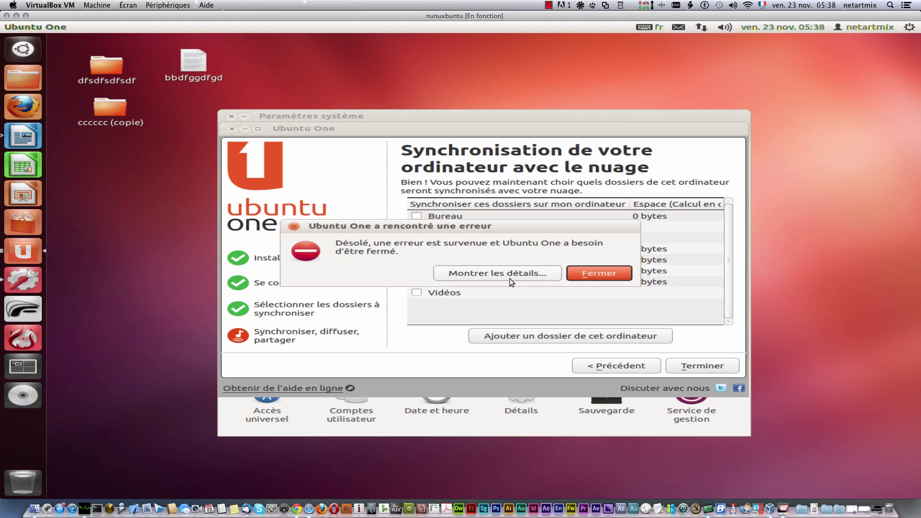
left_click(592, 270)
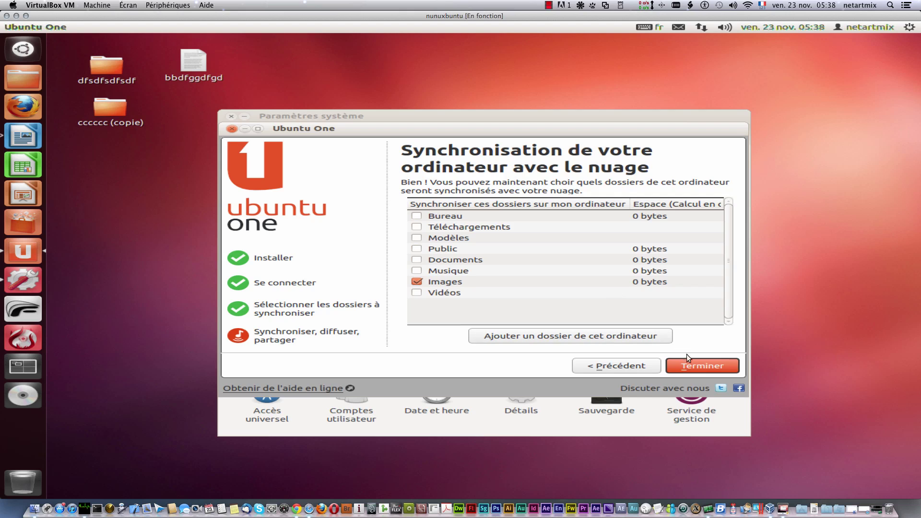
left_click(692, 366)
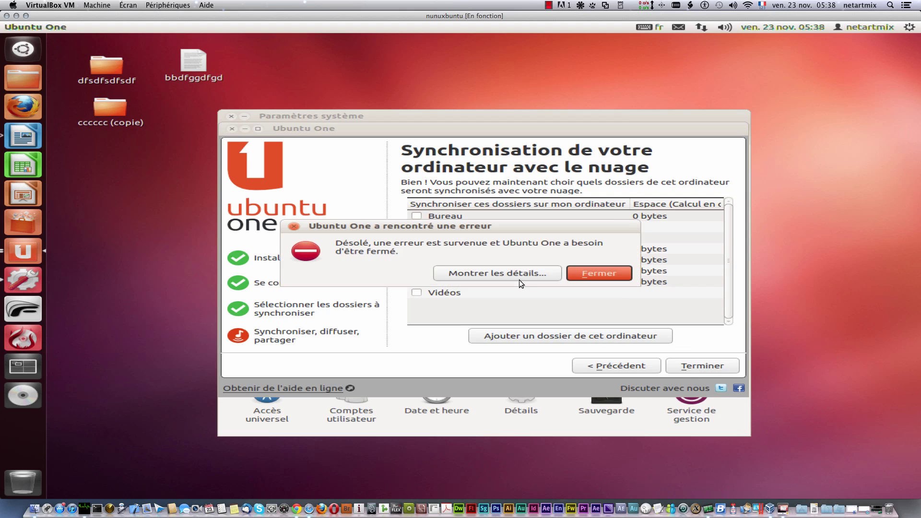
left_click(512, 273)
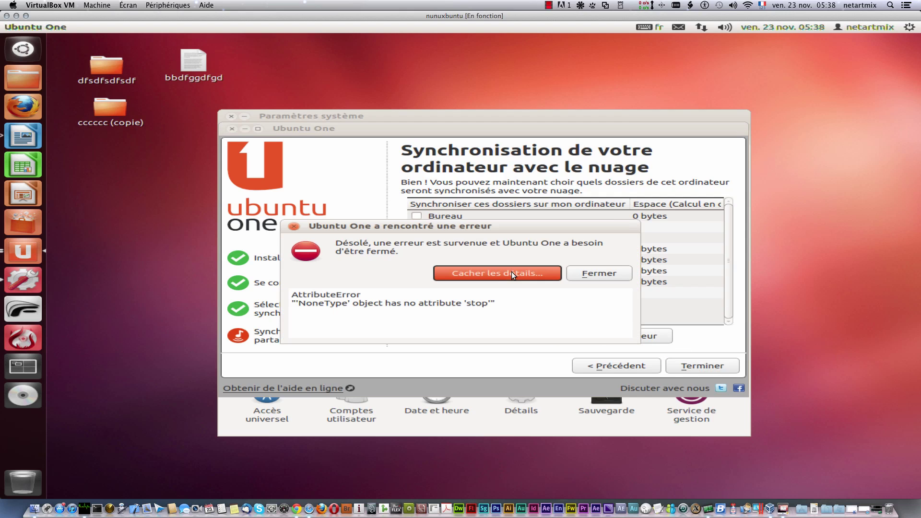
left_click(609, 271)
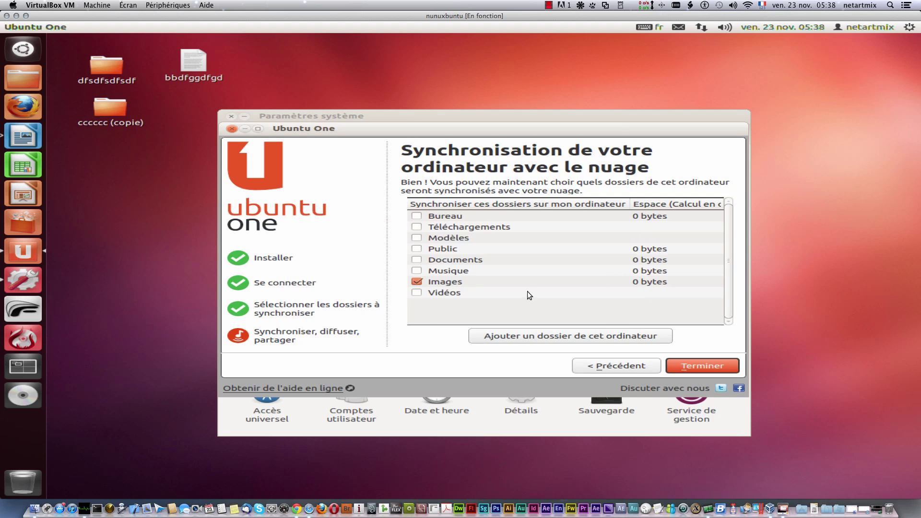
Step: Copy the file bbdfggdfgd and paste it into the empty Images folder
right_click(179, 71)
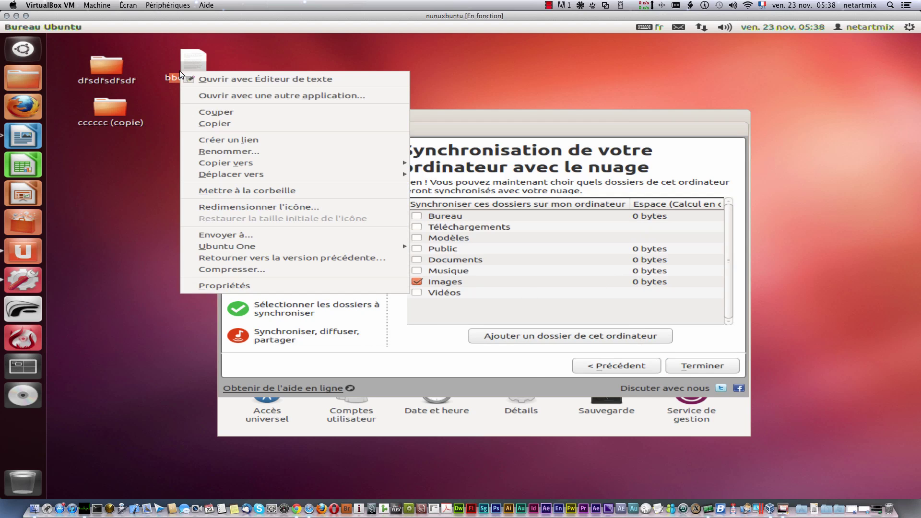
left_click(226, 125)
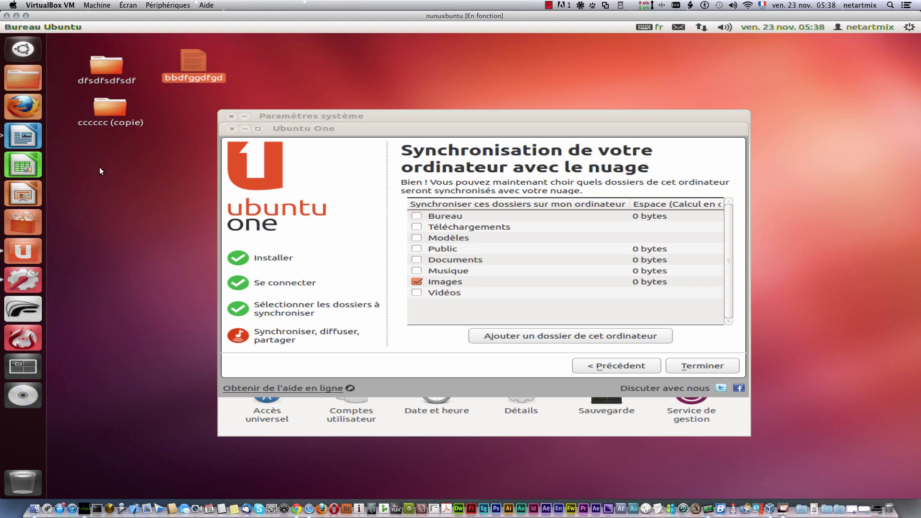
left_click(34, 74)
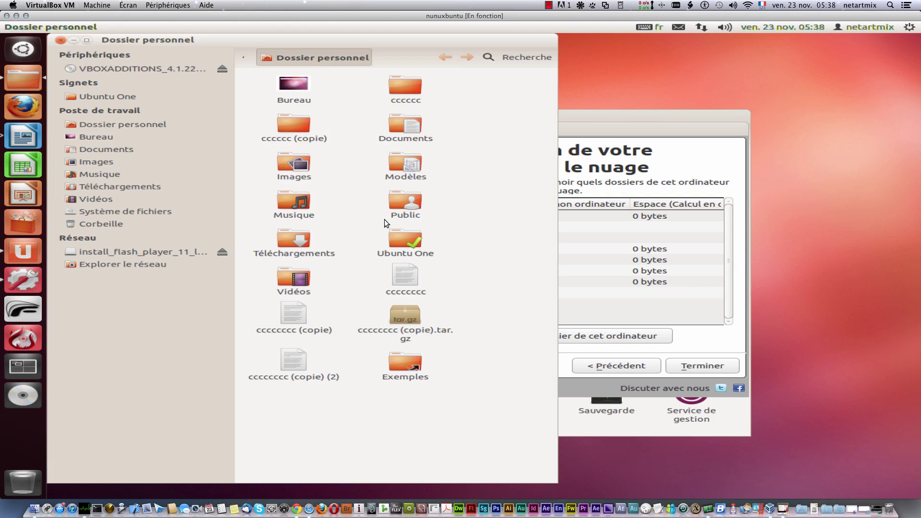
double_click(292, 162)
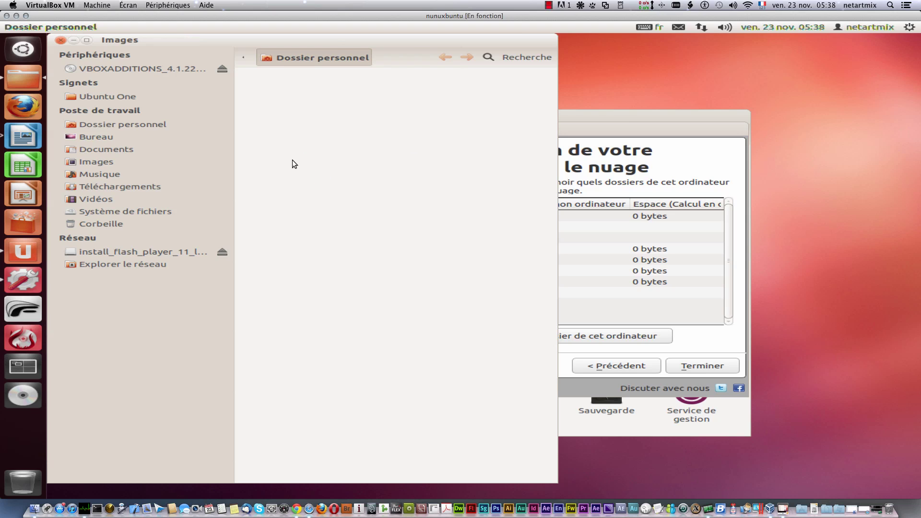
right_click(304, 145)
left_click(355, 236)
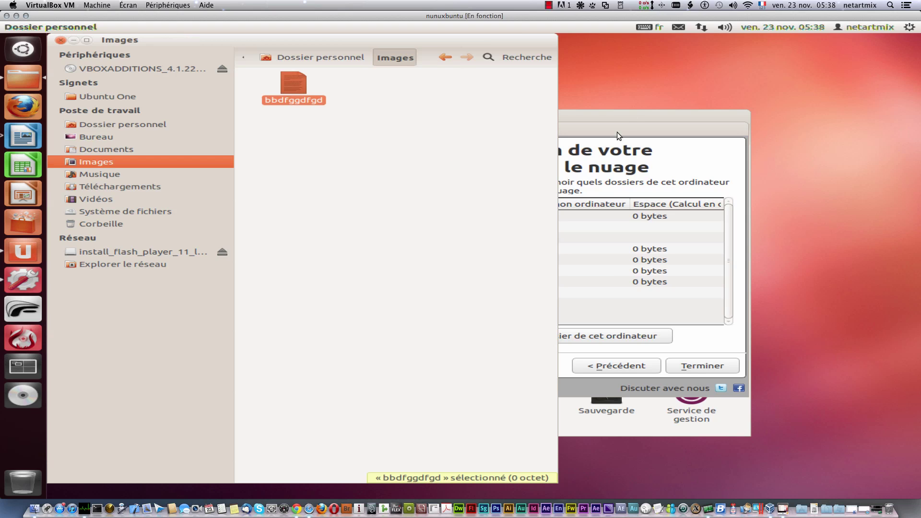
Step: Retry finishing the setup, then switch the sync selection from Images to Vidéos
left_click(630, 114)
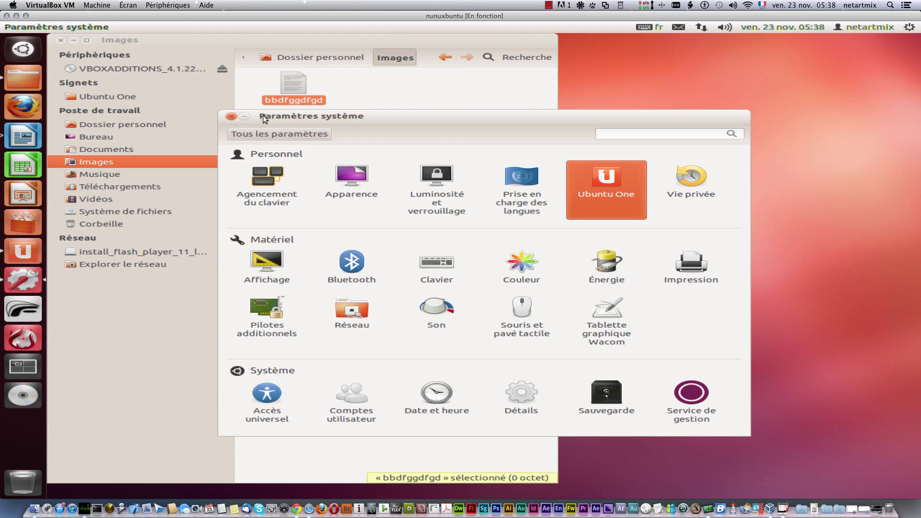
left_click_drag(263, 116, 452, 171)
left_click(608, 129)
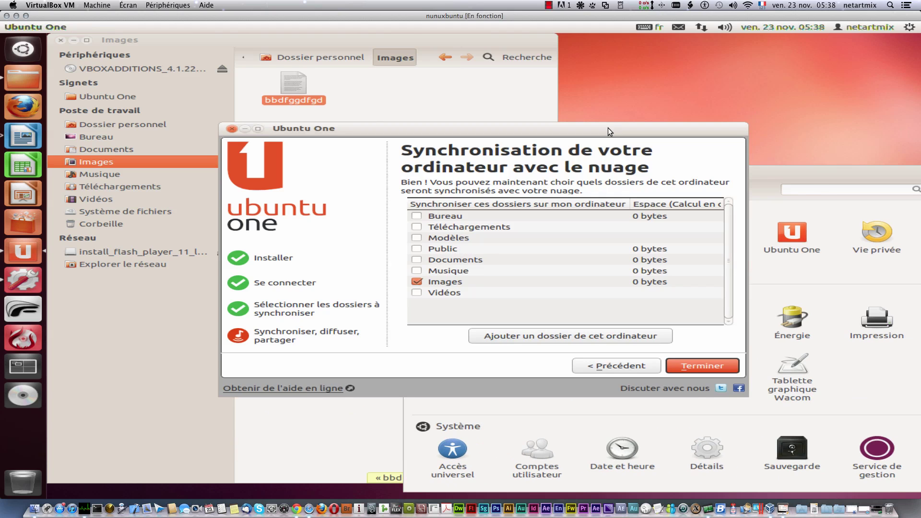
left_click(699, 363)
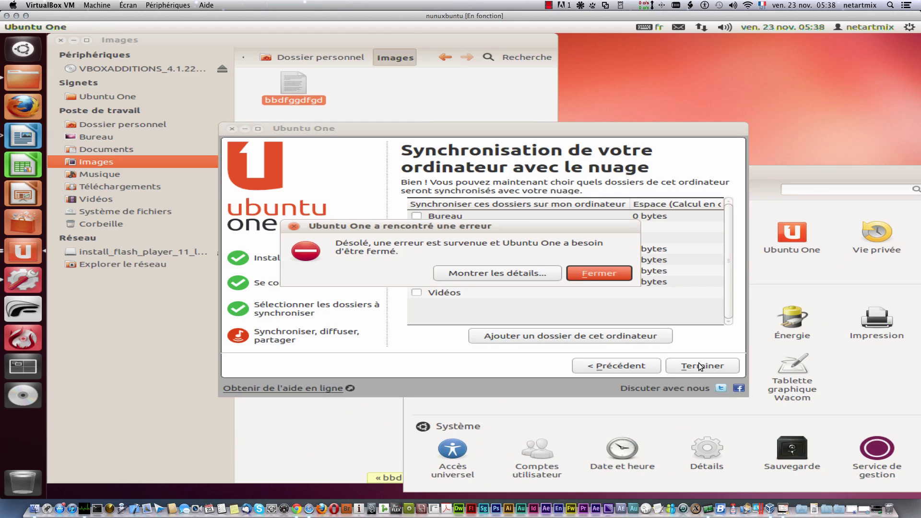
left_click(588, 275)
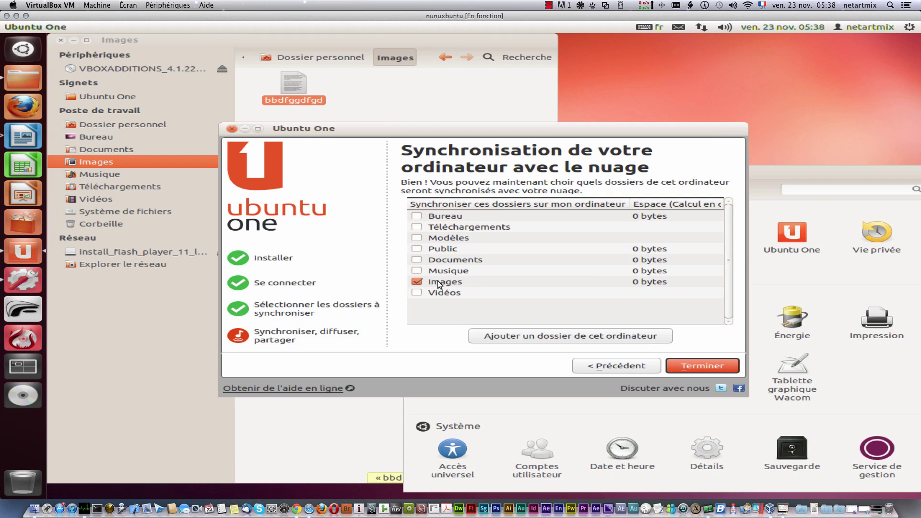
left_click(417, 283)
left_click(417, 292)
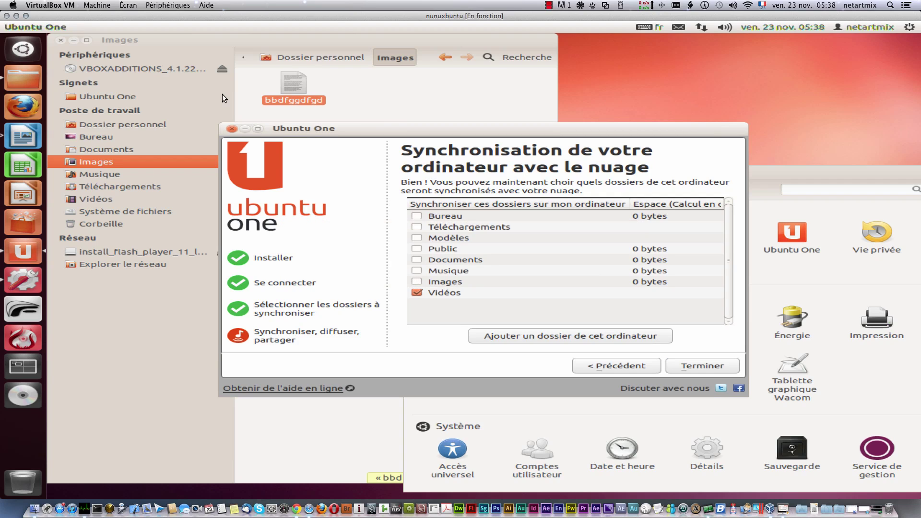
Step: Paste bbdfggdfgd into Vidéos, finish the setup, dismiss the error and close the wizard
left_click(102, 195)
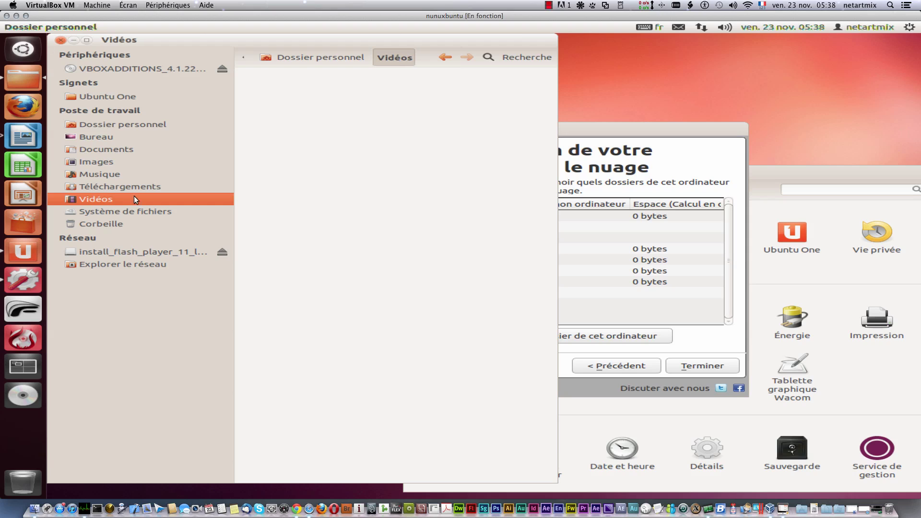
right_click(304, 171)
left_click(355, 264)
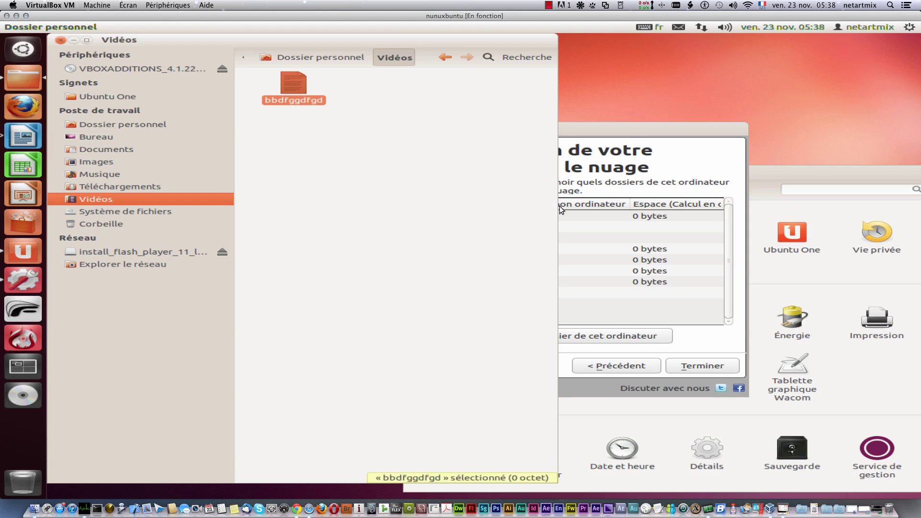
left_click(624, 131)
left_click(690, 364)
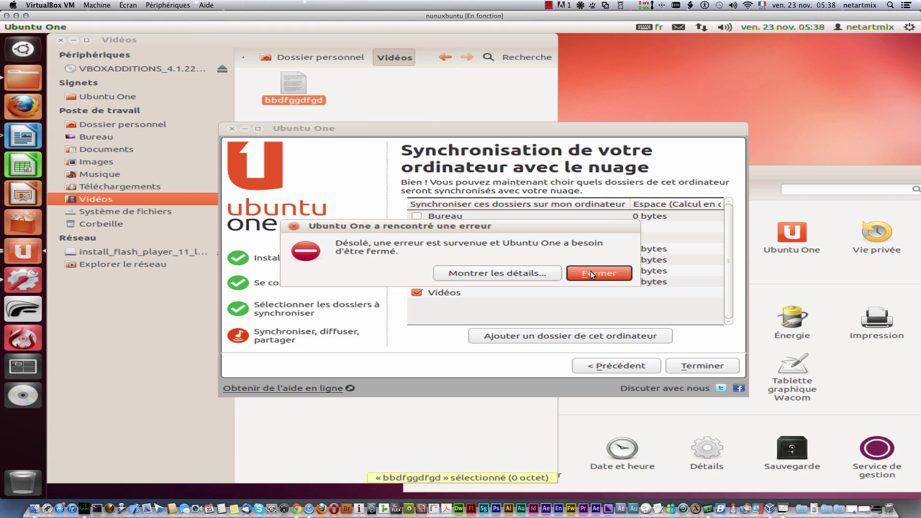
left_click(591, 271)
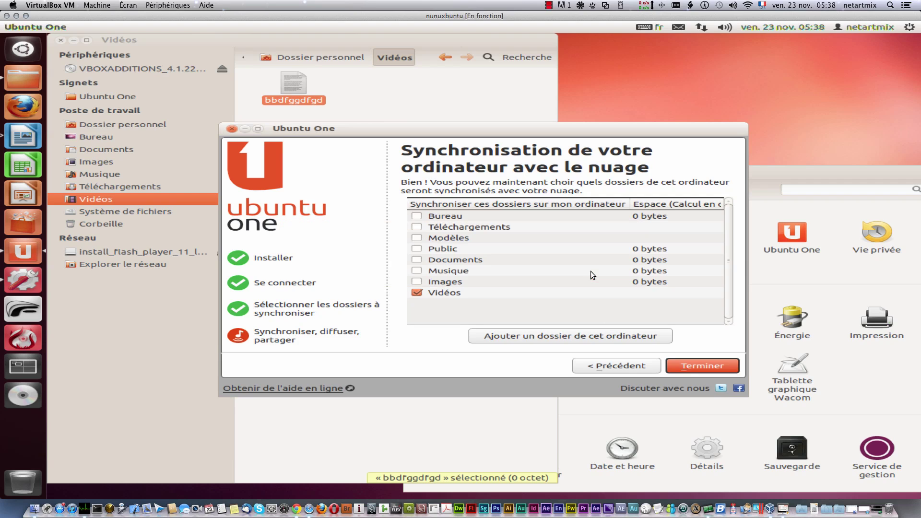
left_click(232, 129)
Step: Look through Ubuntu One's devices, settings and account tabs, then move its window aside
left_click(790, 234)
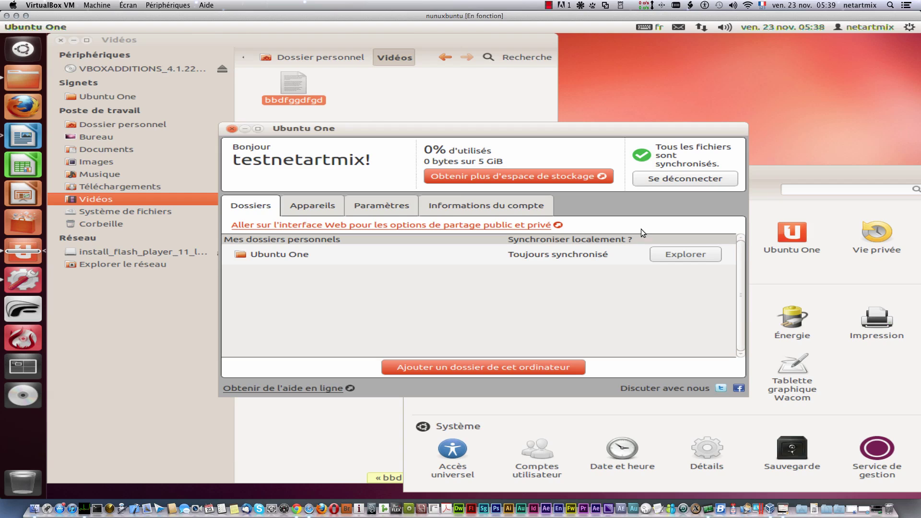
left_click(680, 253)
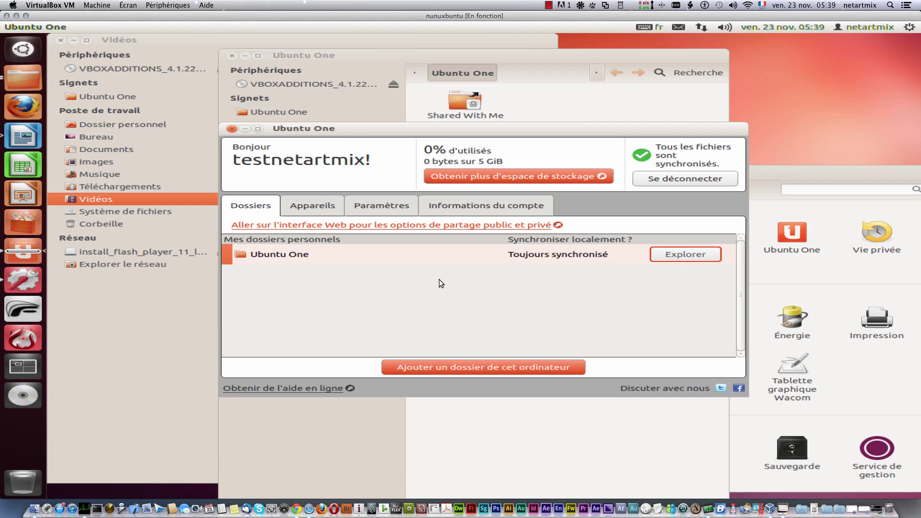
left_click(312, 204)
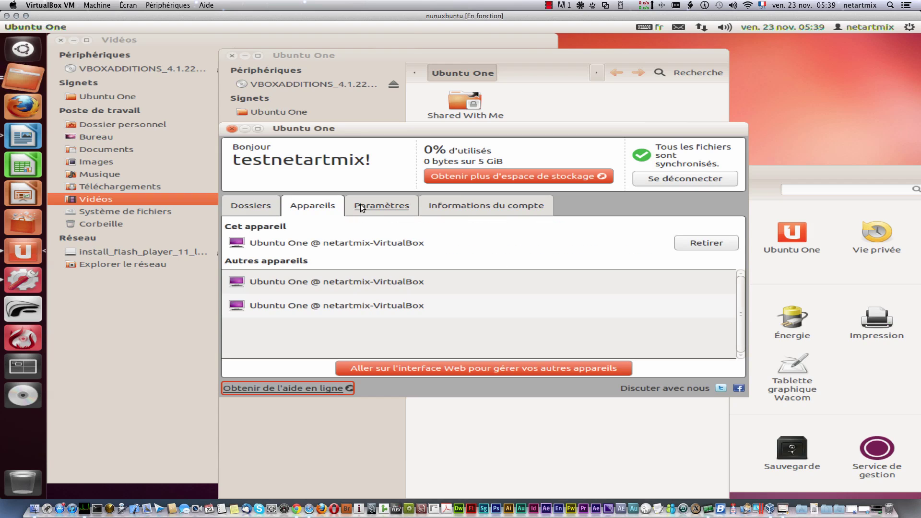
left_click(393, 208)
left_click(471, 206)
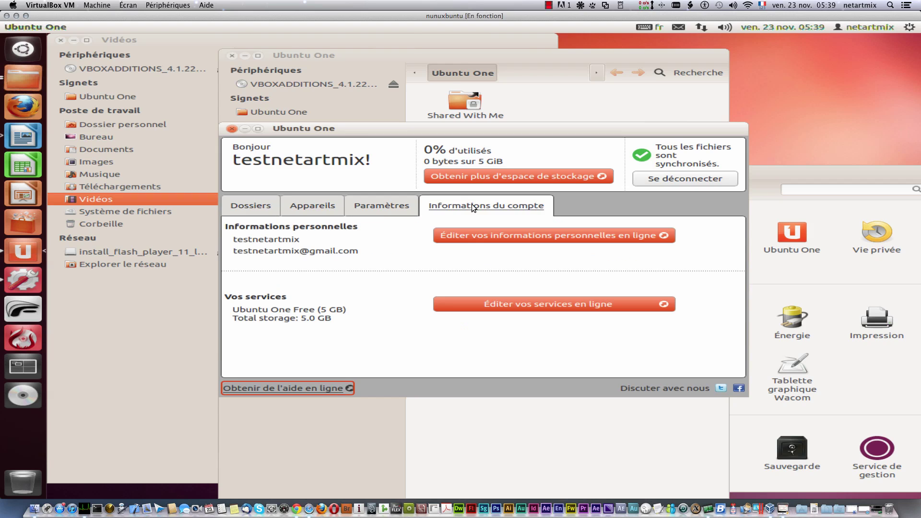
left_click(262, 210)
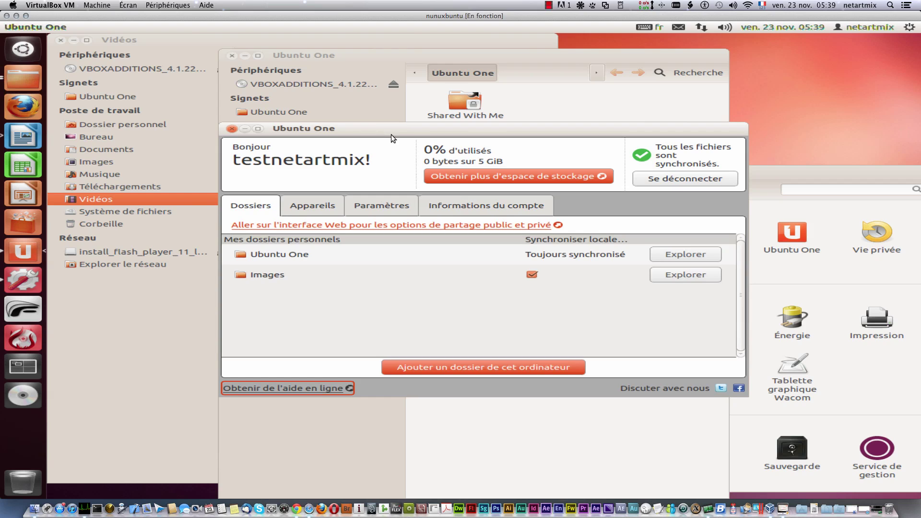
left_click_drag(390, 134, 546, 206)
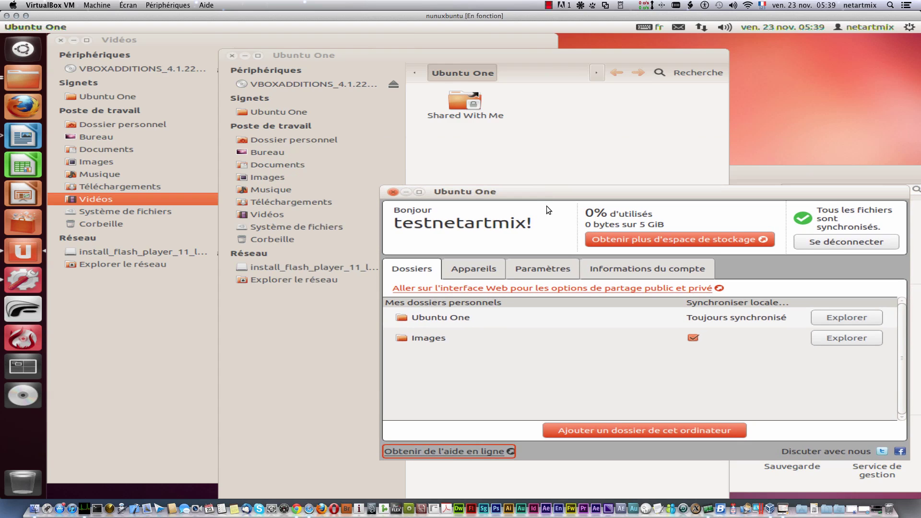
Step: Create new folders in Vidéos named ffffff and ffffffsss
left_click(232, 56)
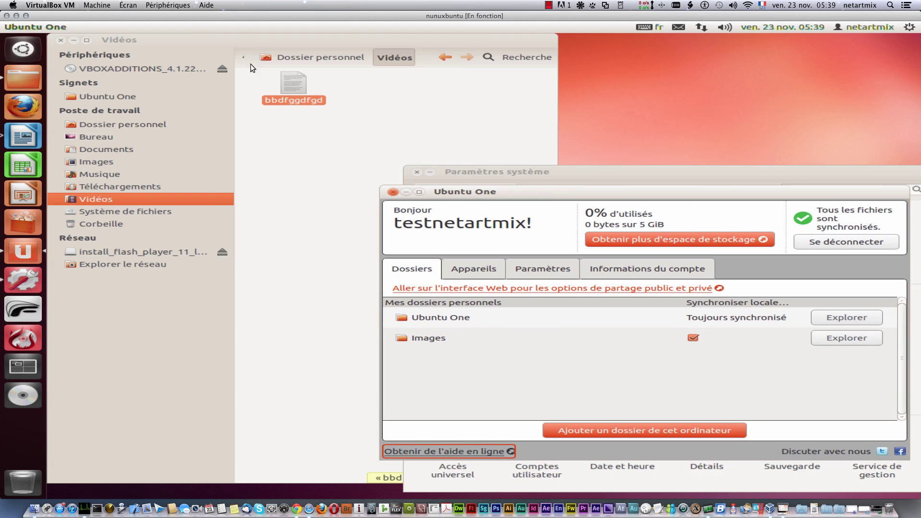
right_click(292, 163)
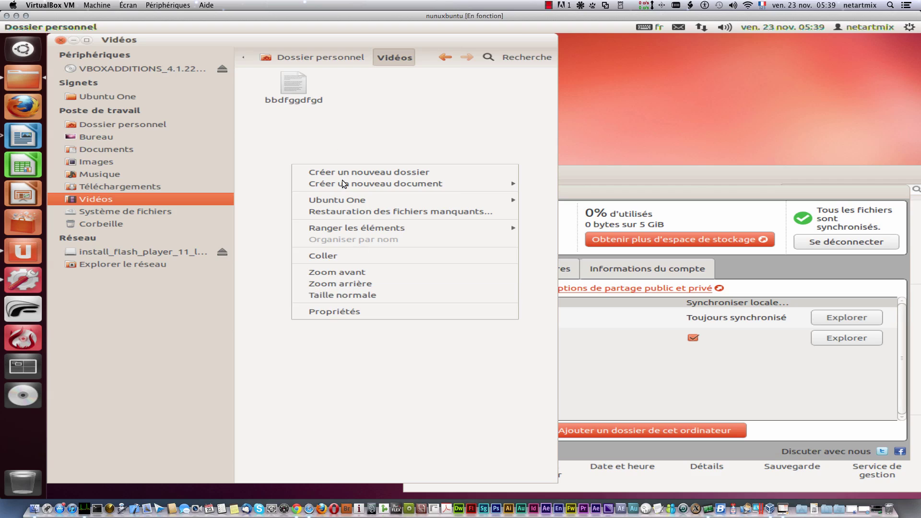
left_click(370, 173)
type("ffffff")
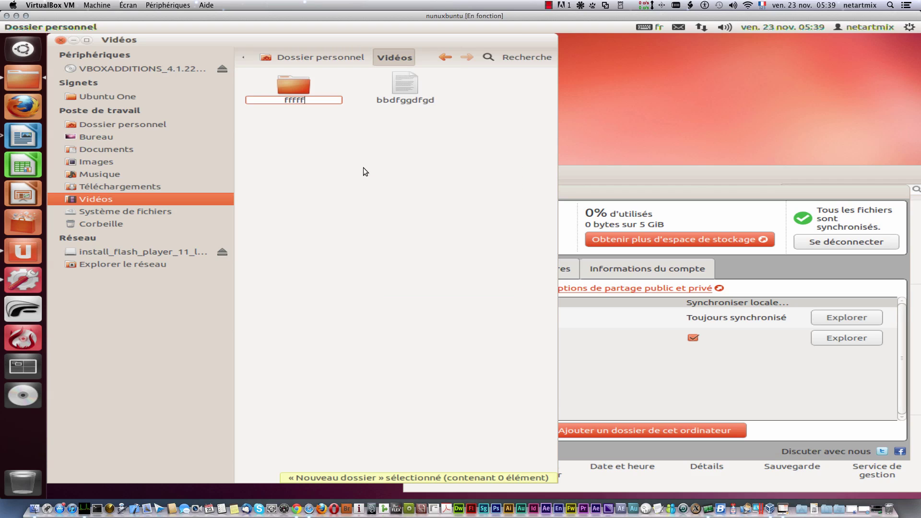
key("Return")
right_click(357, 174)
left_click(369, 172)
type("ffffff")
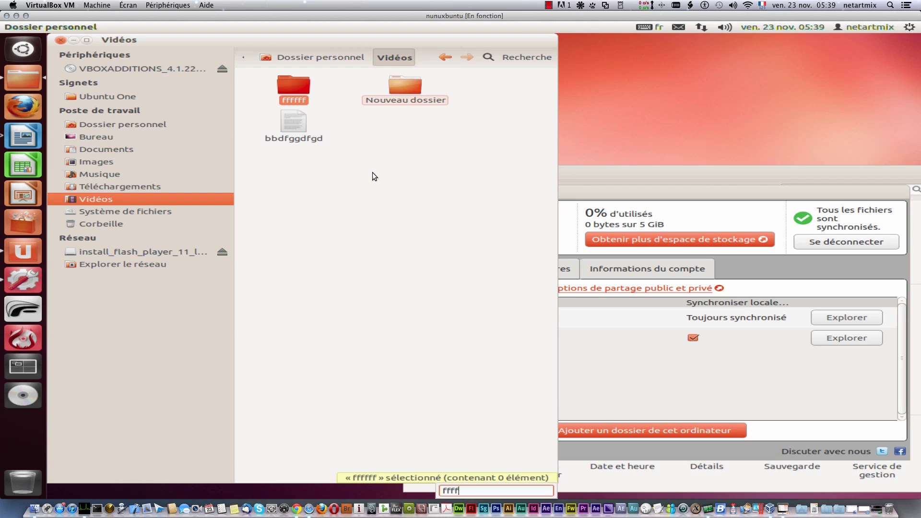
right_click(335, 166)
left_click(375, 179)
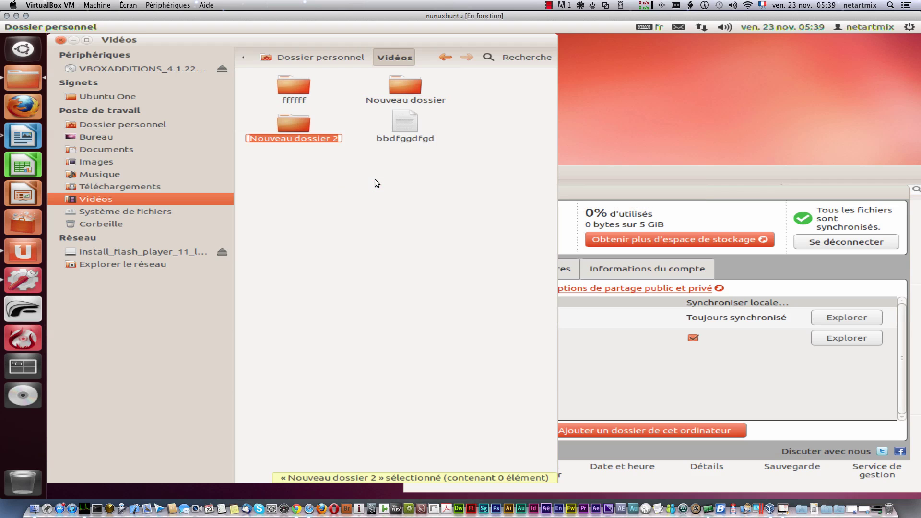
type("ffffffsss")
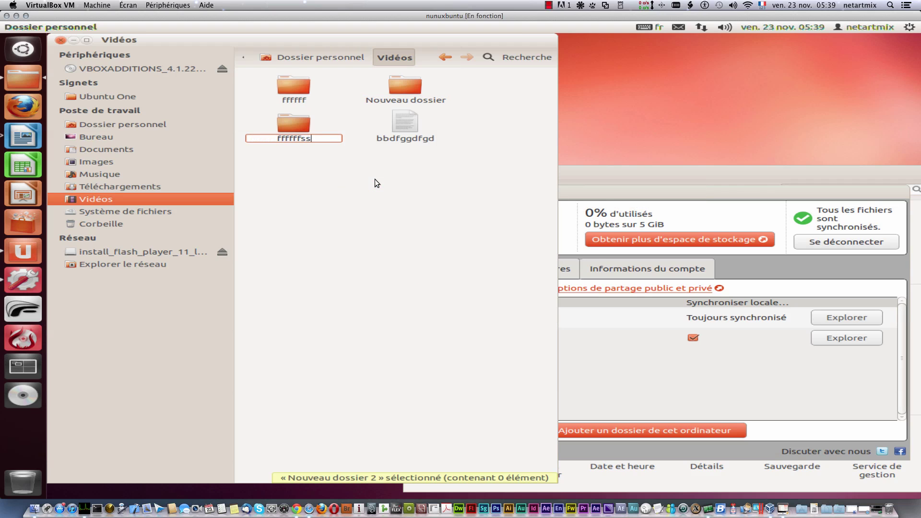
Step: Add more folders in Vidéos: ddddf and Nouveau dossier 3 through 6
right_click(375, 179)
left_click(391, 189)
type("ddddf")
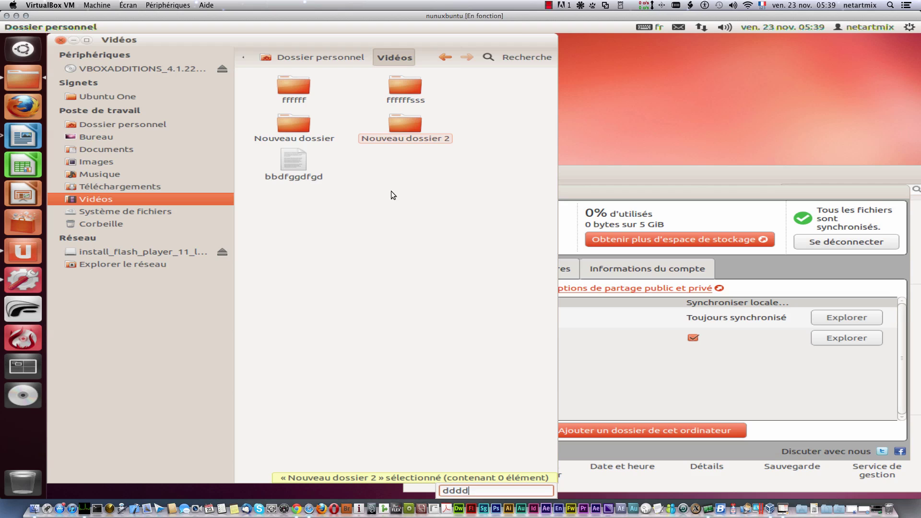
right_click(376, 205)
left_click(388, 214)
right_click(386, 215)
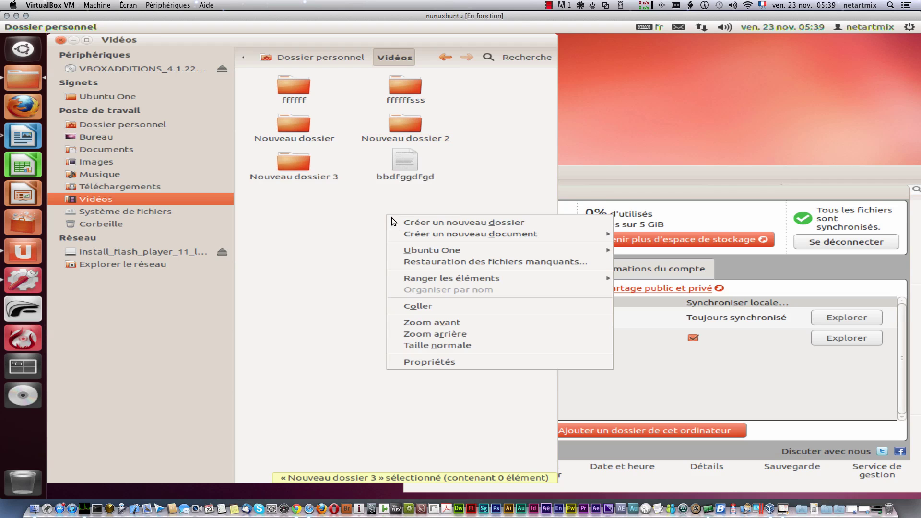
left_click(400, 223)
right_click(384, 224)
left_click(408, 234)
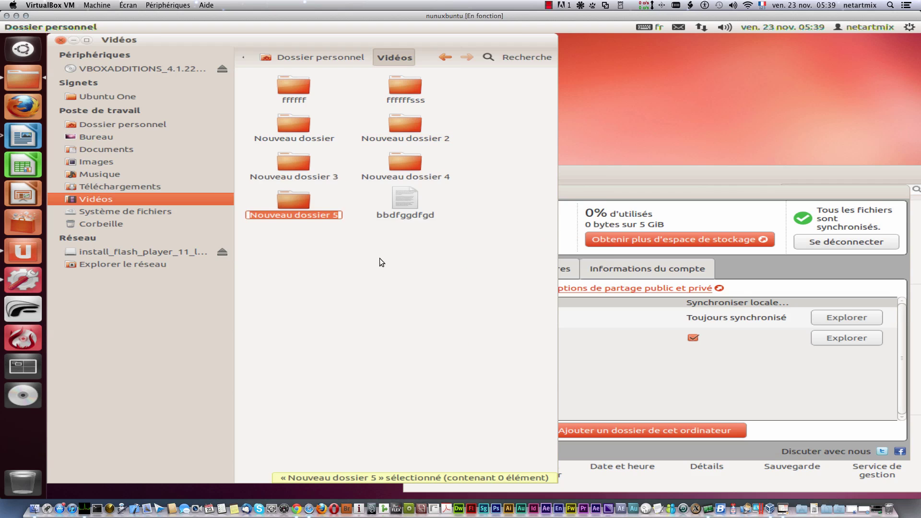
right_click(380, 259)
left_click(398, 264)
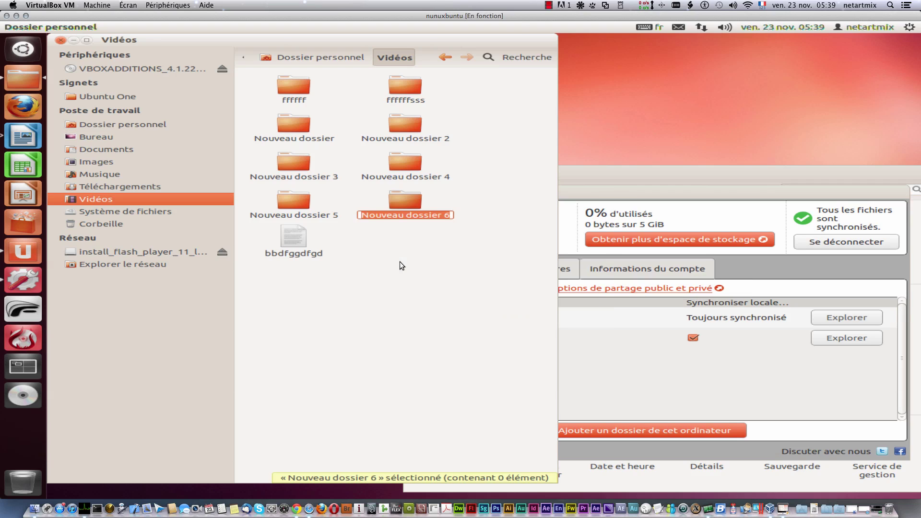
Step: Copy all folders and bbdfggdfgd from Vidéos and paste them into Images
left_click(591, 190)
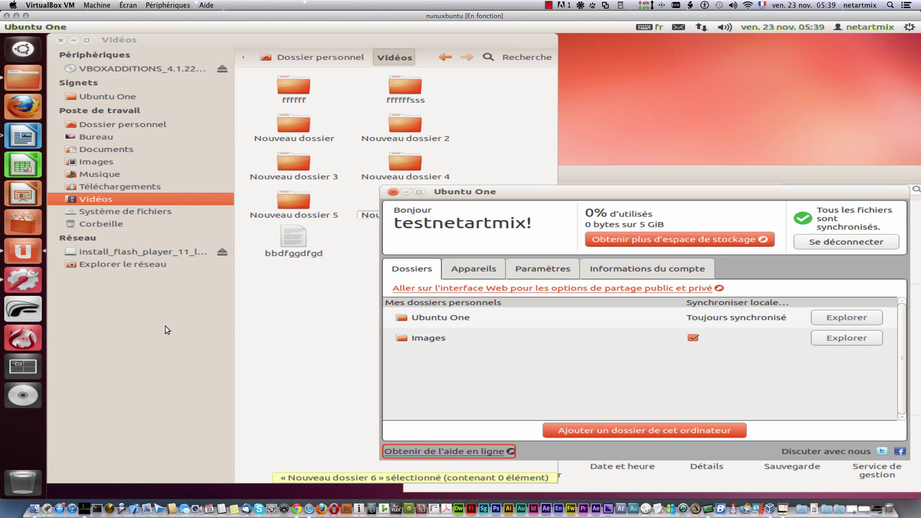
left_click(311, 317)
left_click_drag(425, 309, 292, 88)
right_click(292, 87)
mouse_move(349, 161)
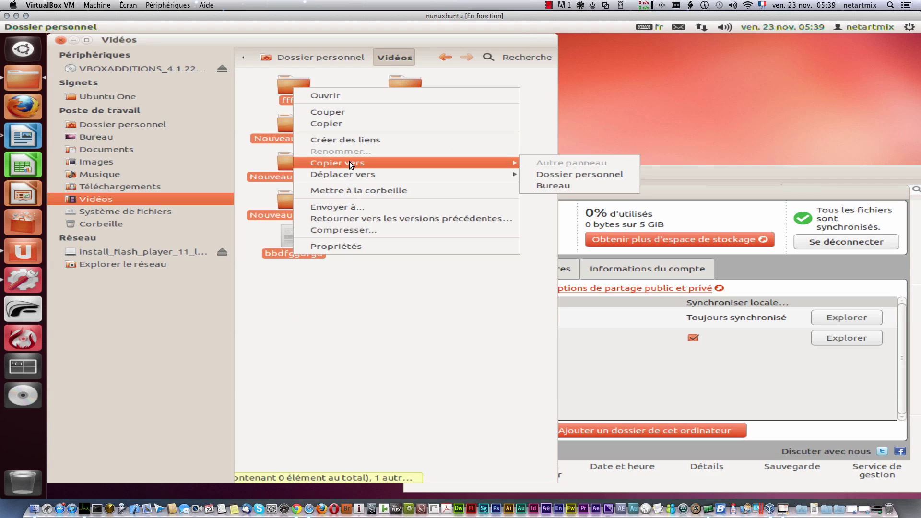
left_click(342, 124)
left_click(106, 161)
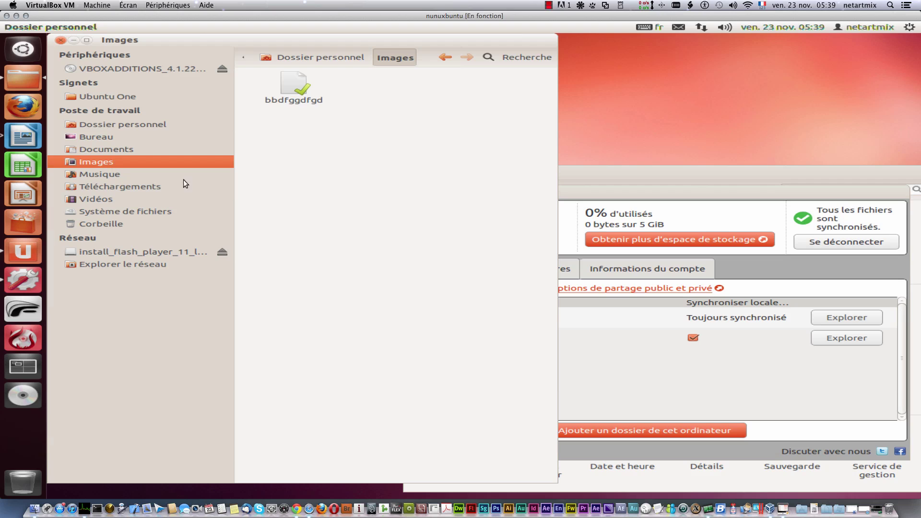
right_click(327, 195)
left_click(358, 286)
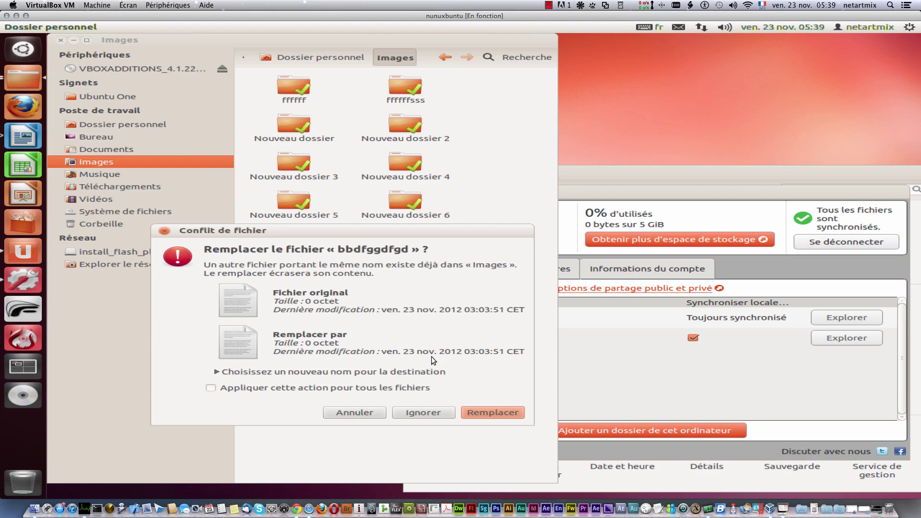
left_click(432, 414)
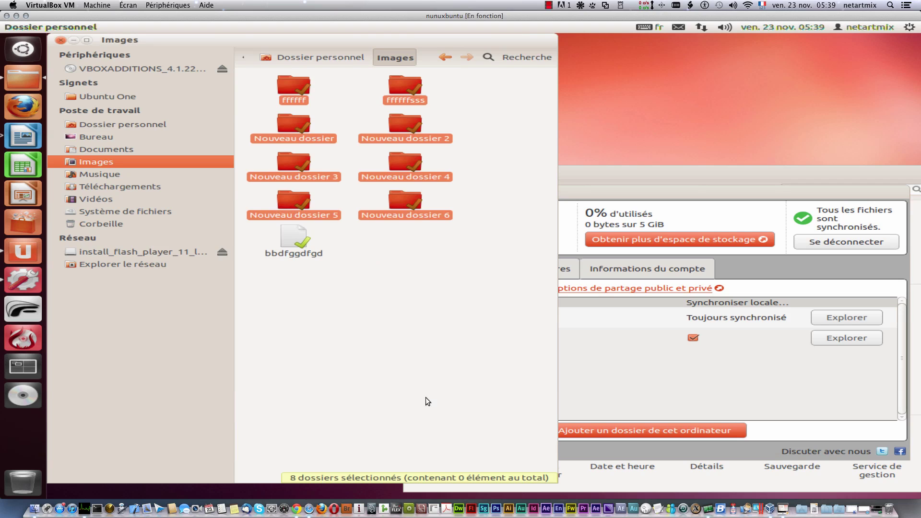
left_click(425, 398)
left_click(617, 177)
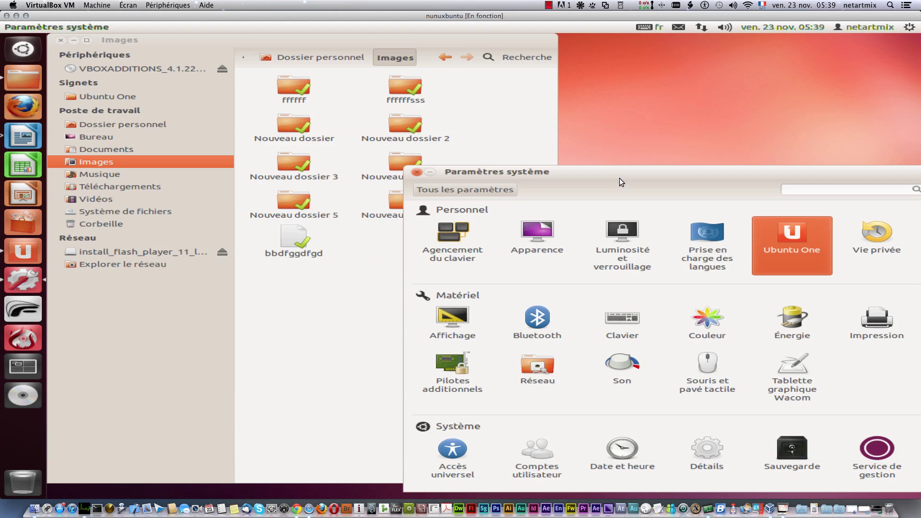
left_click(417, 172)
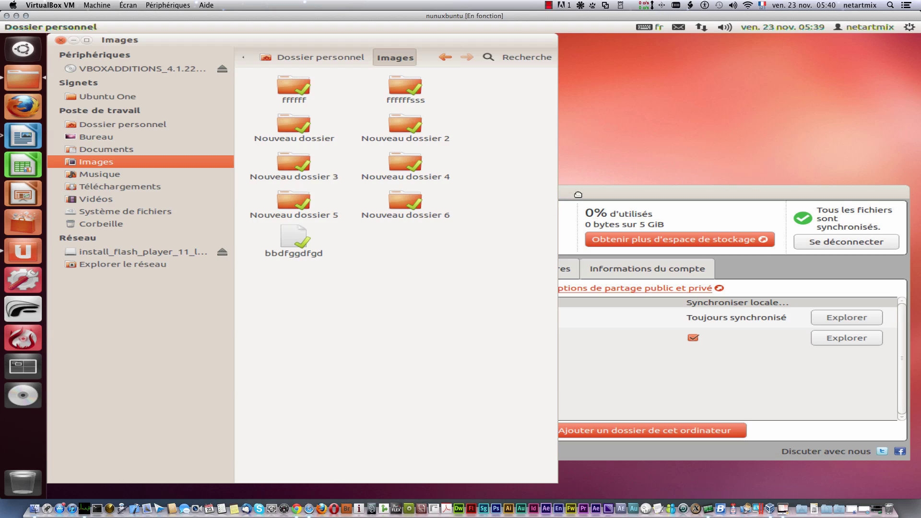
Step: Open the synced Images folder from Ubuntu One, closing the extra Images windows
left_click_drag(578, 194, 534, 114)
left_click(394, 260)
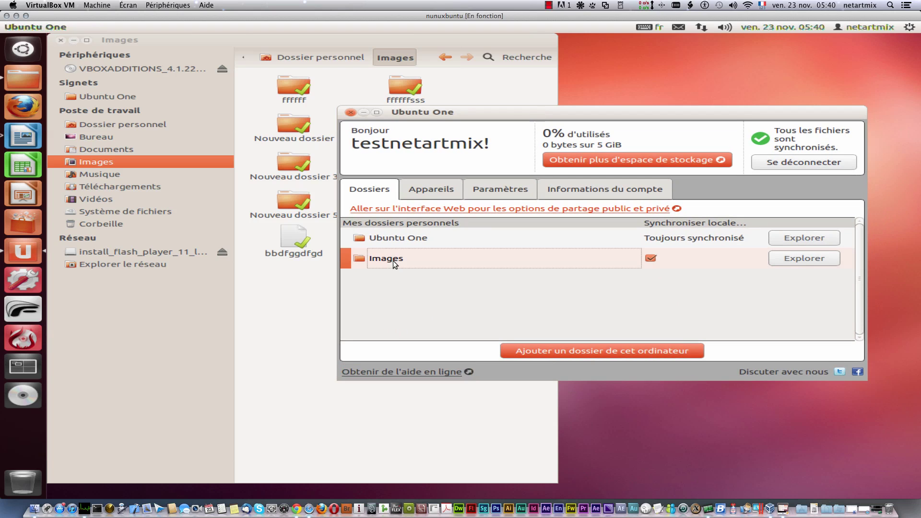
double_click(393, 261)
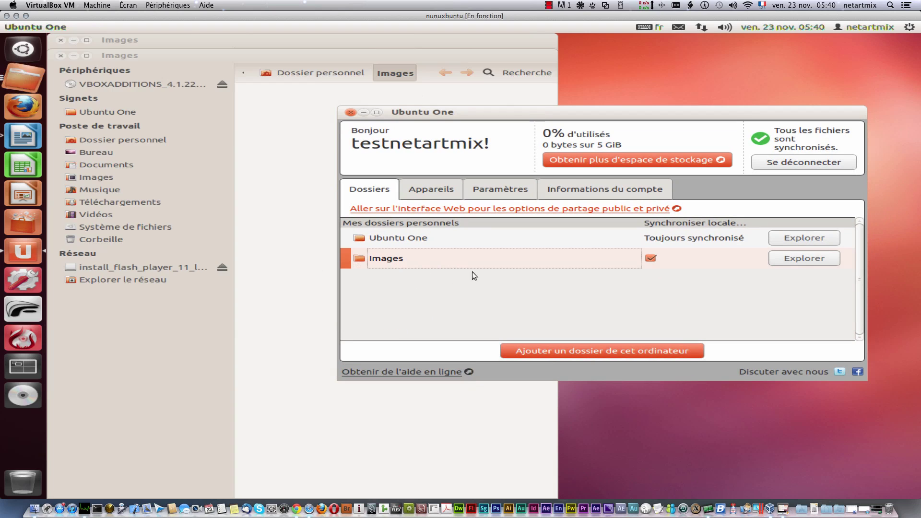
left_click(62, 40)
left_click(60, 55)
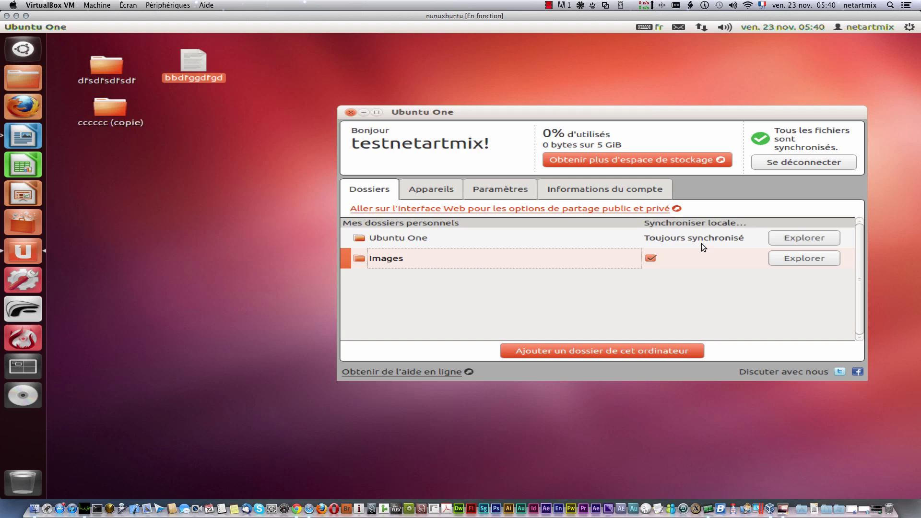
left_click(778, 254)
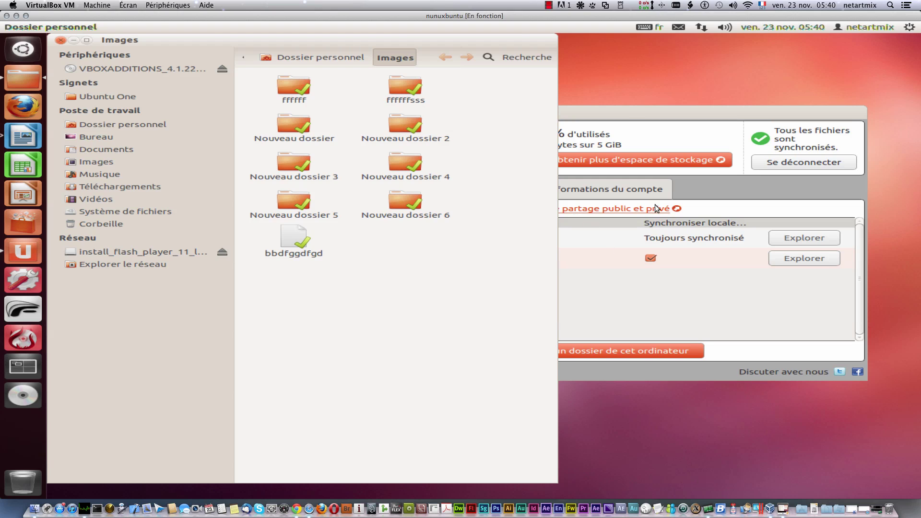
Step: Visit Ubuntu One's Appareils, Paramètres and Informations du compte tabs, then return to Images in Dossiers
left_click(629, 117)
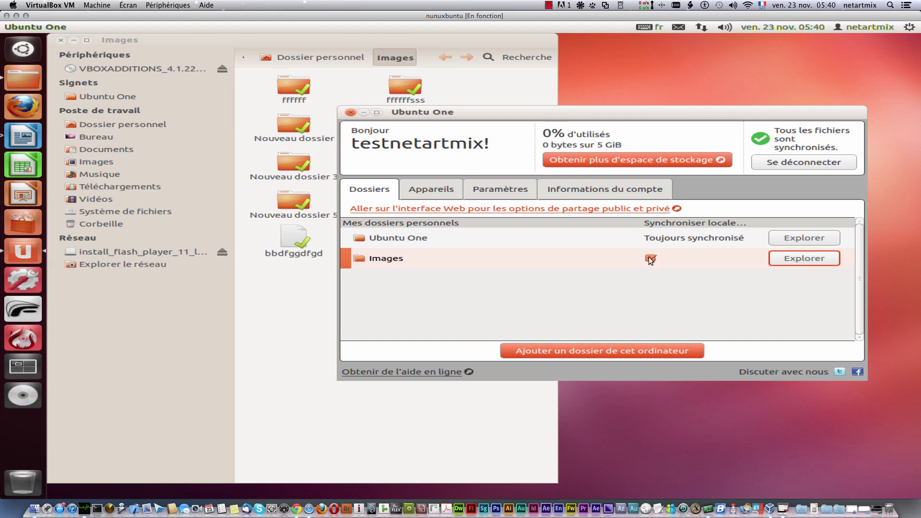
left_click(438, 197)
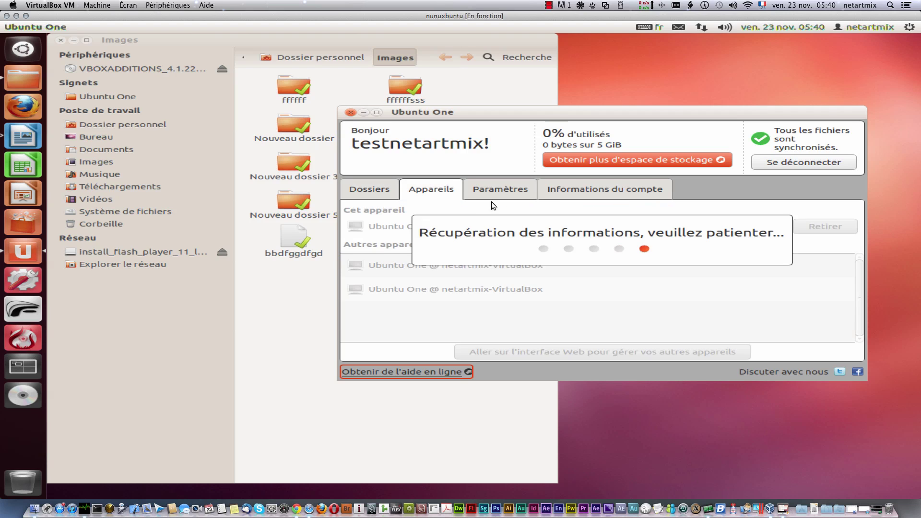
left_click(499, 188)
left_click(606, 192)
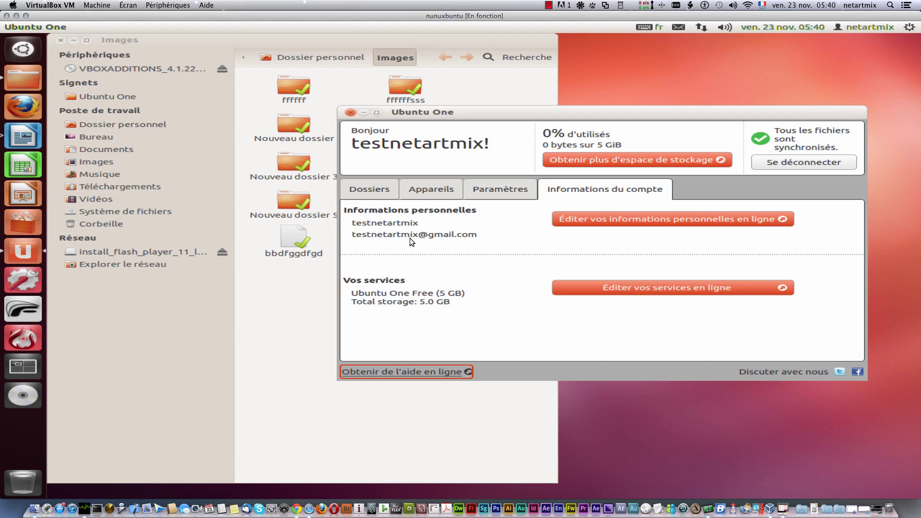
left_click(373, 193)
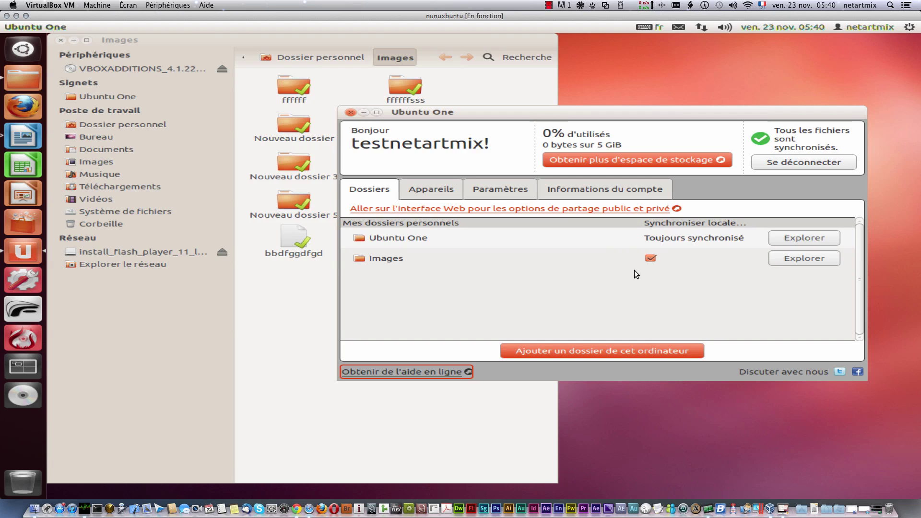
left_click(389, 250)
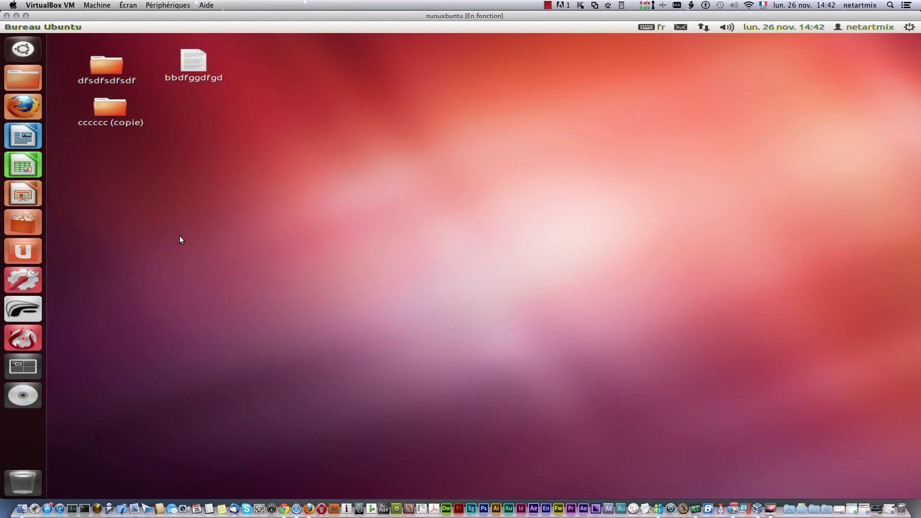
Step: Launch Logithèque Ubuntu from the Unity launcher
left_click(21, 220)
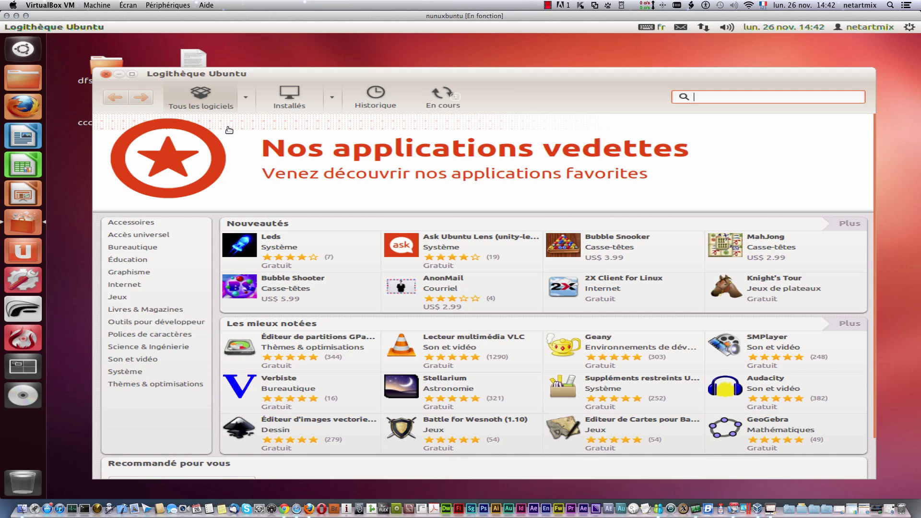
Step: Glance at the Tous les logiciels and Installés dropdowns, then show the Installés view
left_click(246, 99)
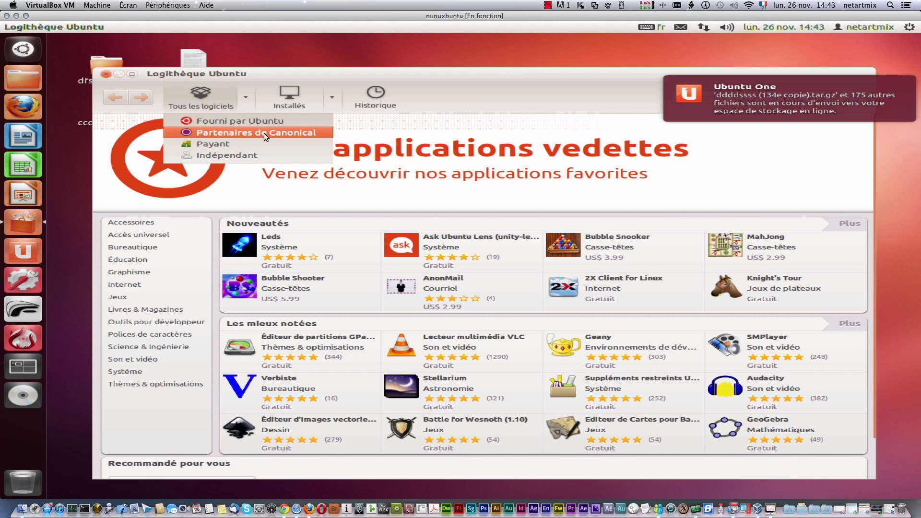
left_click(490, 89)
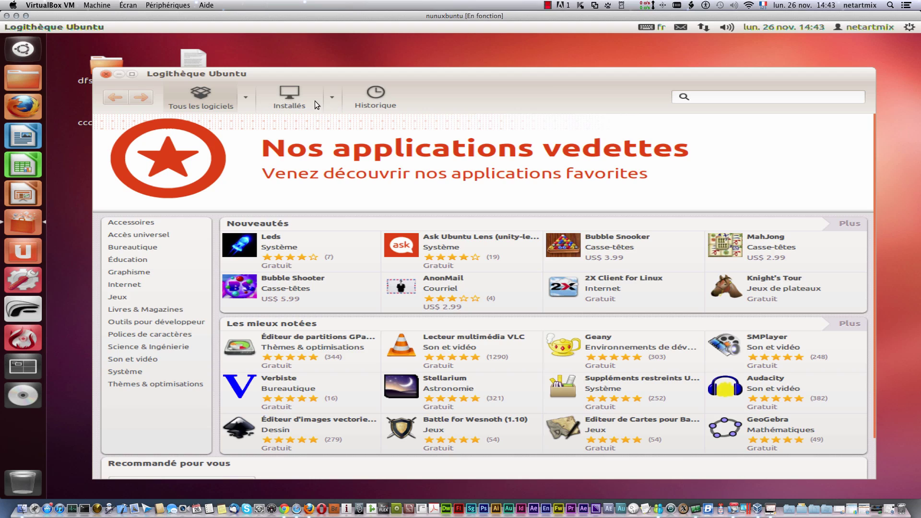
left_click(332, 95)
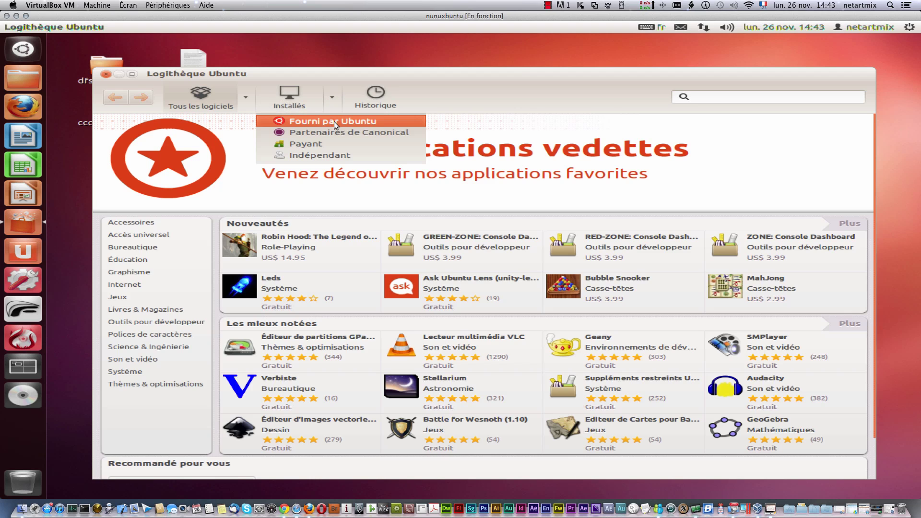
left_click(289, 101)
left_click(297, 95)
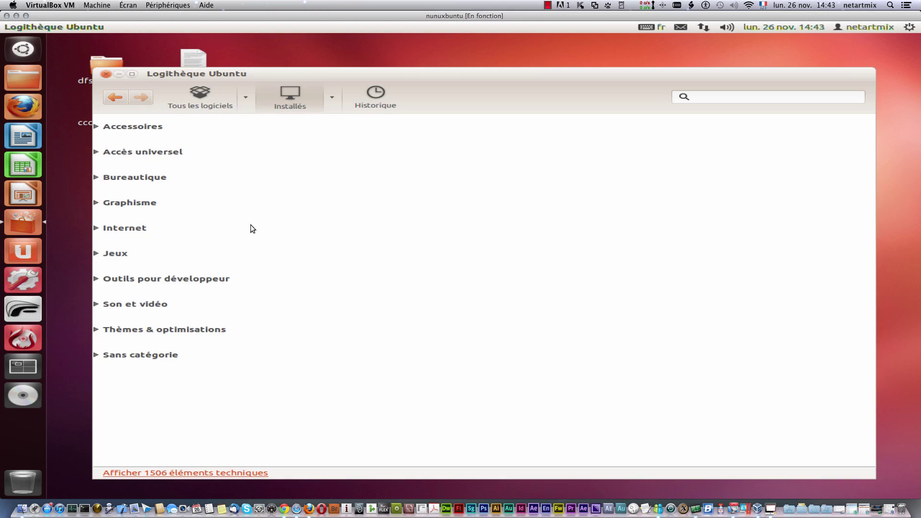
Step: Expand Bureautique to check LibreOffice Calc, then expand and collapse Graphisme
left_click(96, 178)
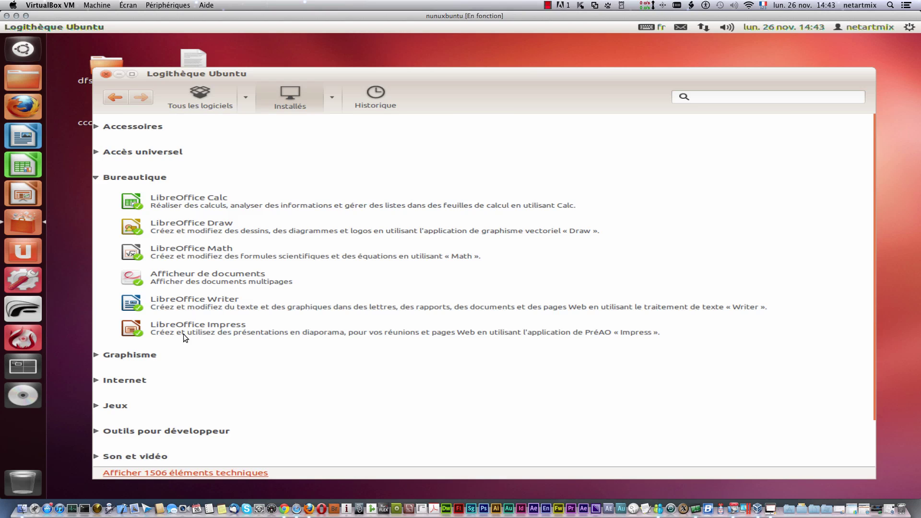
left_click(166, 200)
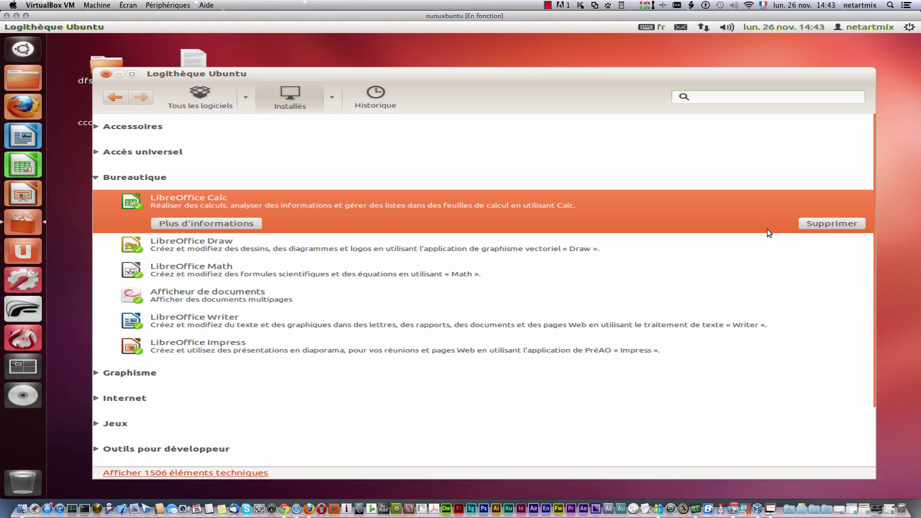
left_click(93, 177)
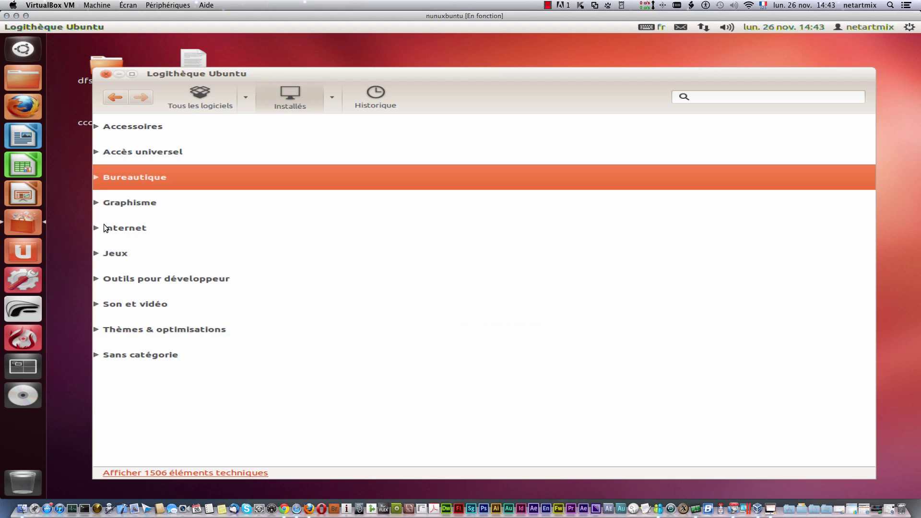
left_click(97, 203)
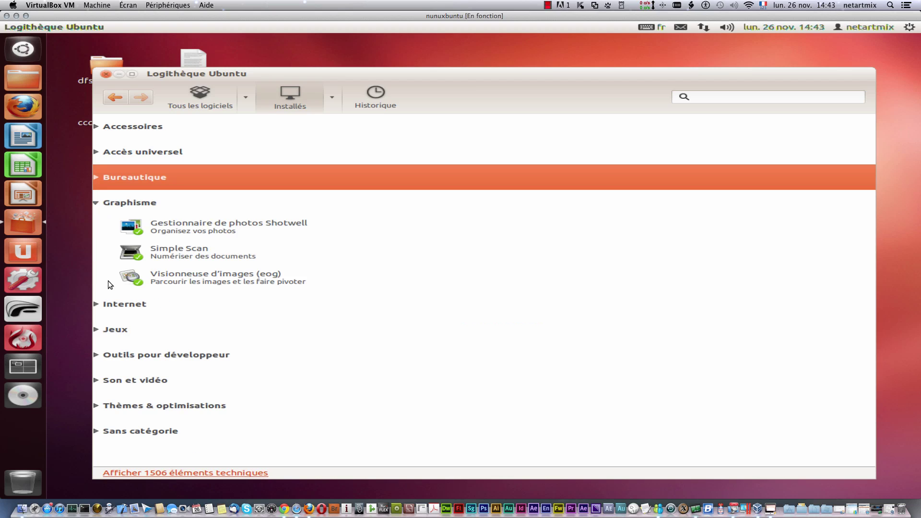
left_click(96, 203)
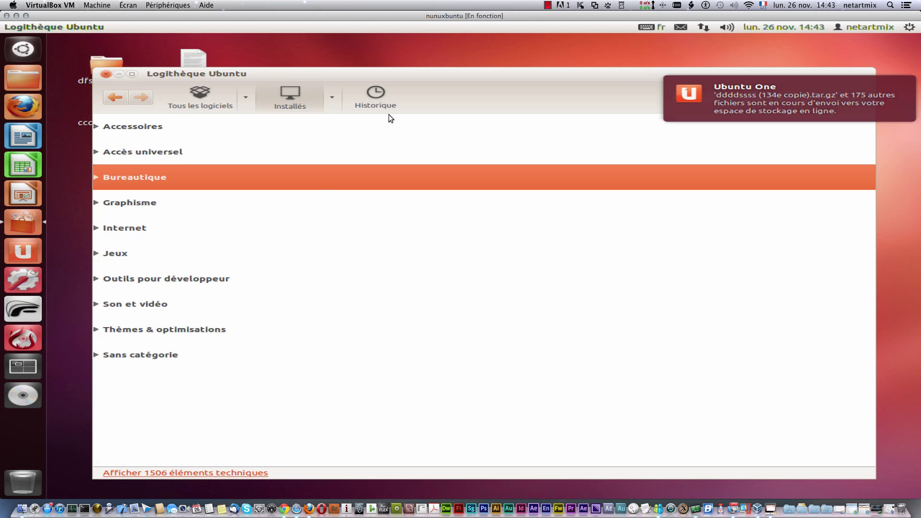
Step: Open Historique and filter it to Installations, then to Suppressions
left_click(372, 101)
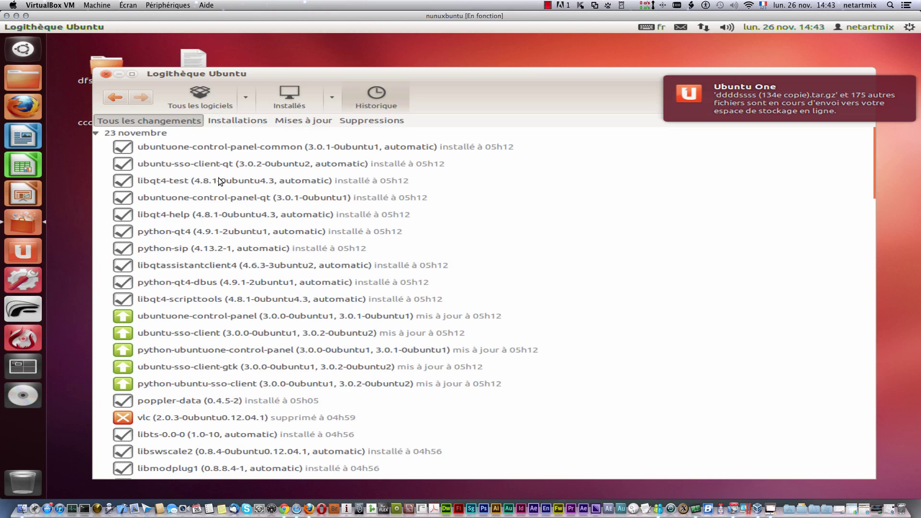
scroll(260, 382, "down", 5)
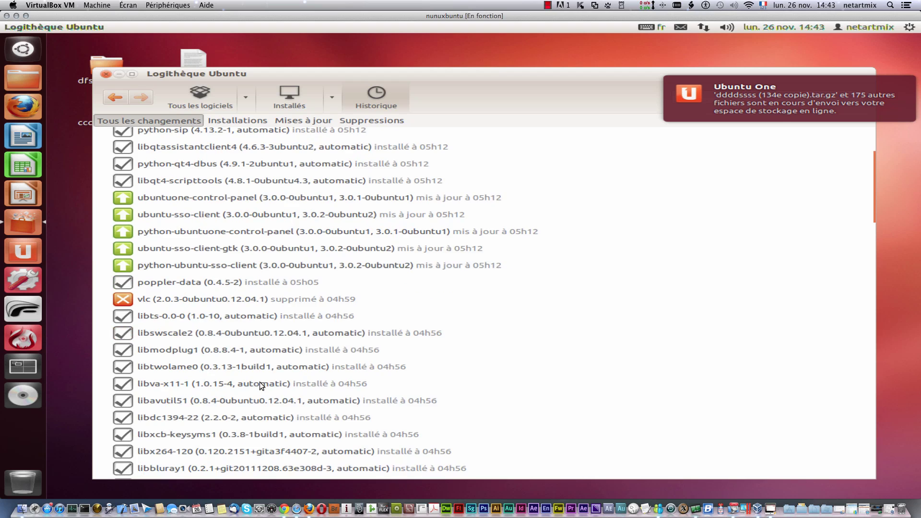
scroll(260, 382, "up", 5)
left_click(238, 123)
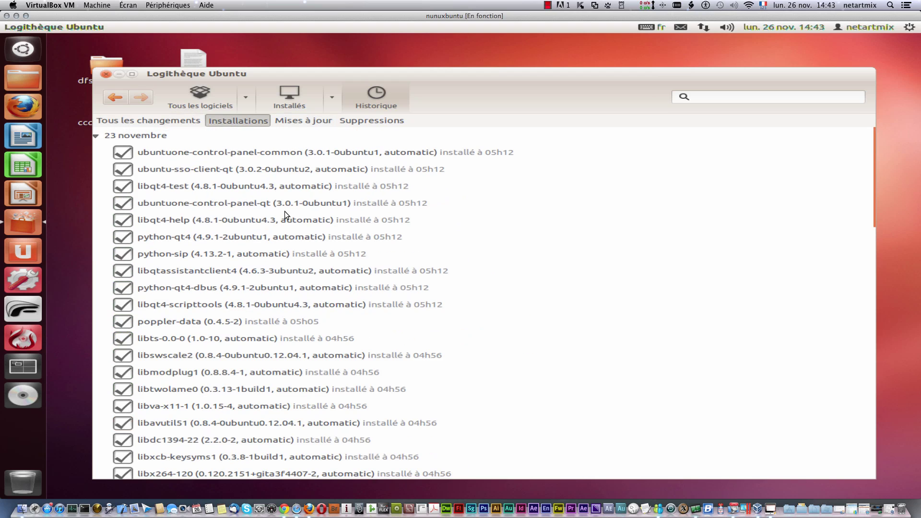
left_click(386, 122)
Step: Return to Tous les logiciels, dismiss the disk ejection alert, and open Son et vidéo
left_click(208, 97)
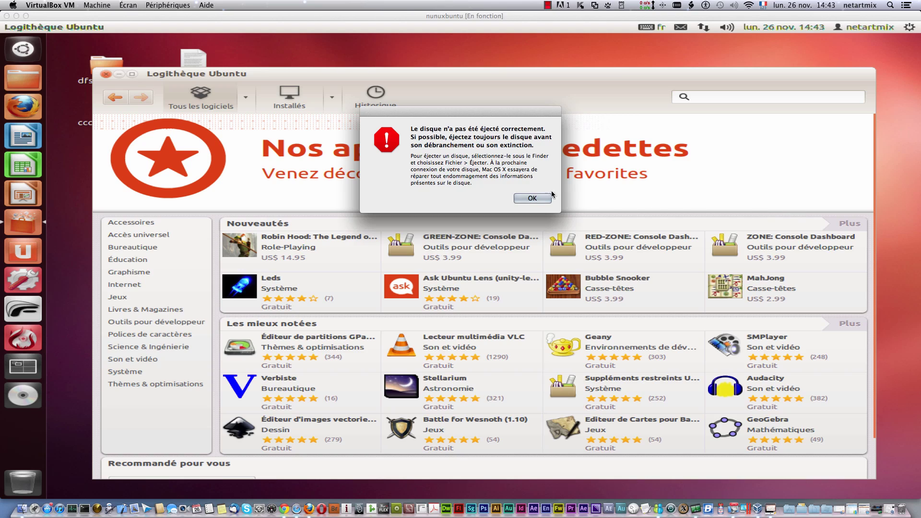
left_click(547, 198)
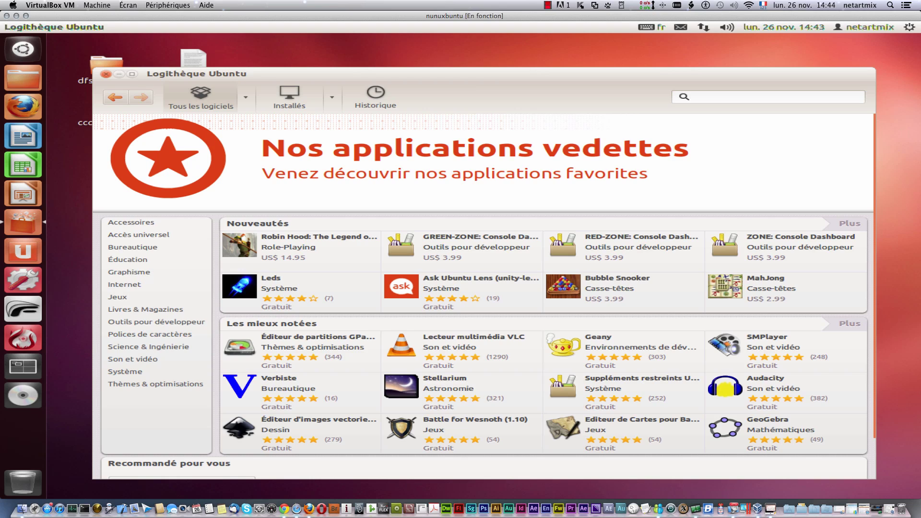
left_click(146, 360)
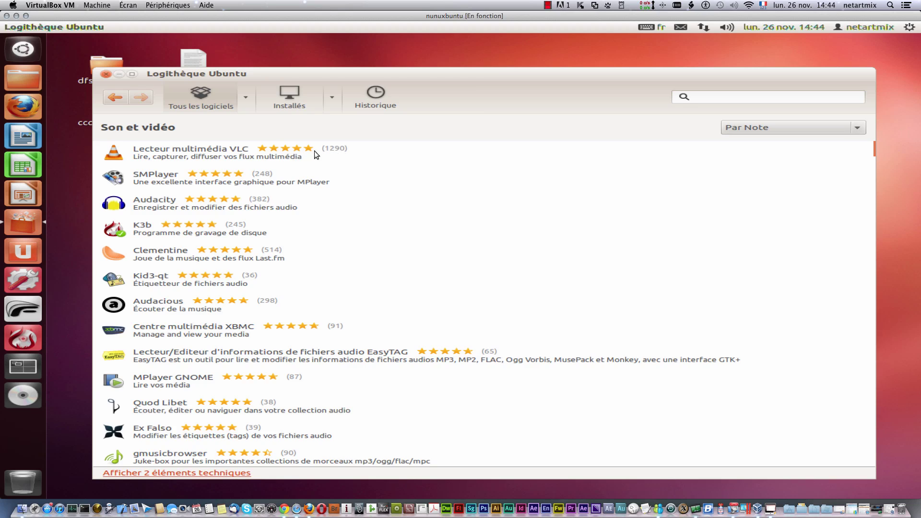
Step: Check the Par Note sort without changing it, then select SMPlayer in the list
scroll(355, 347, "down", 6)
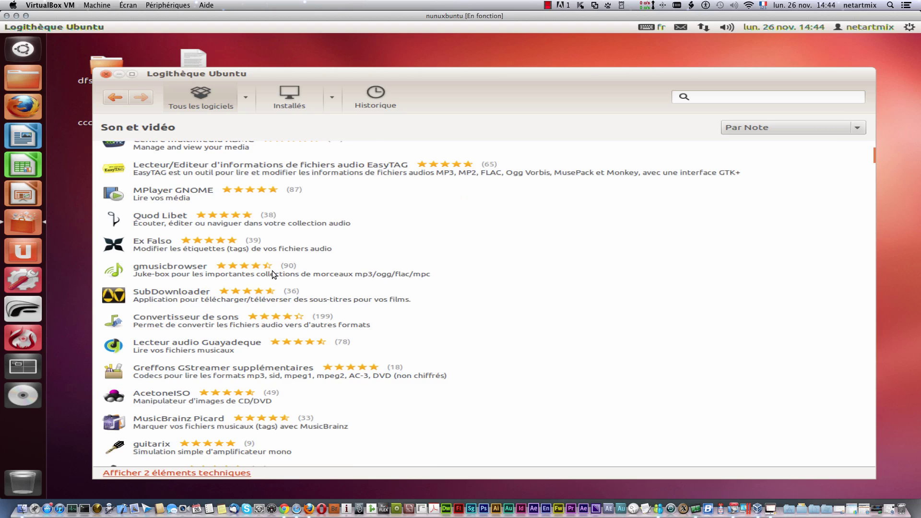
scroll(306, 282, "up", 6)
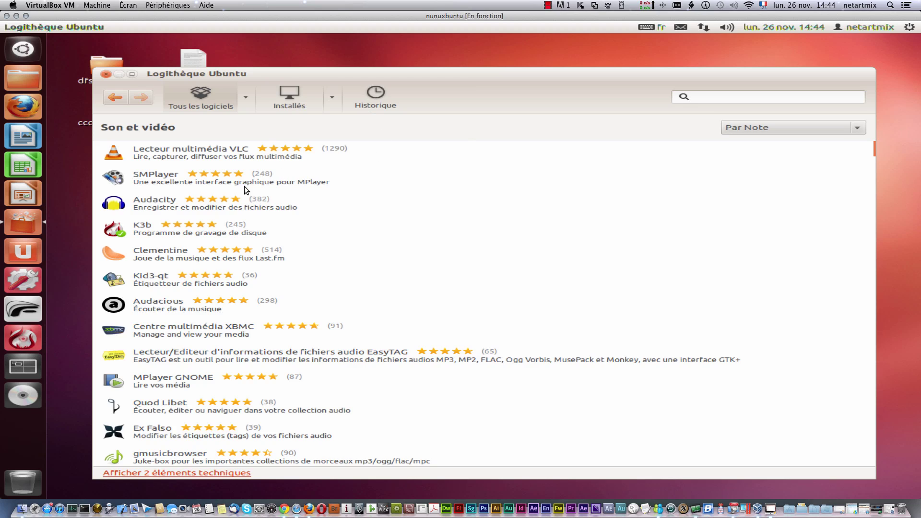
left_click(858, 129)
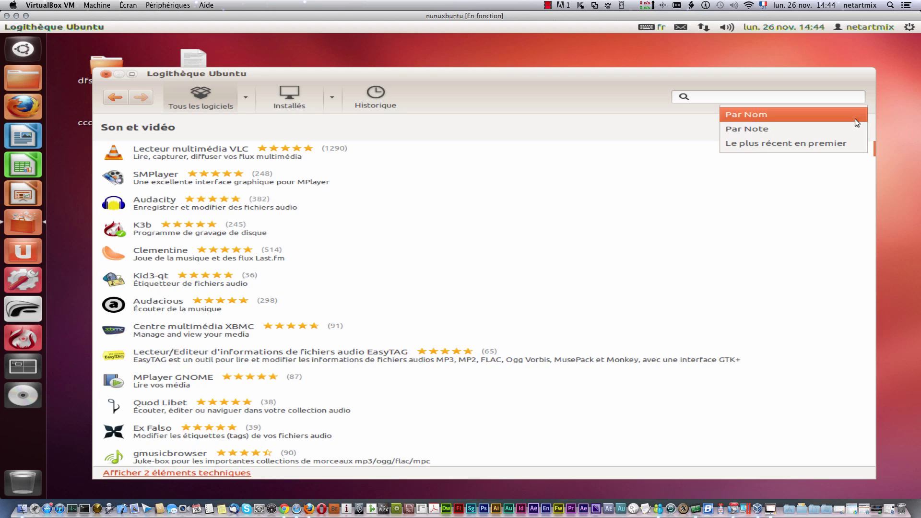
left_click(458, 169)
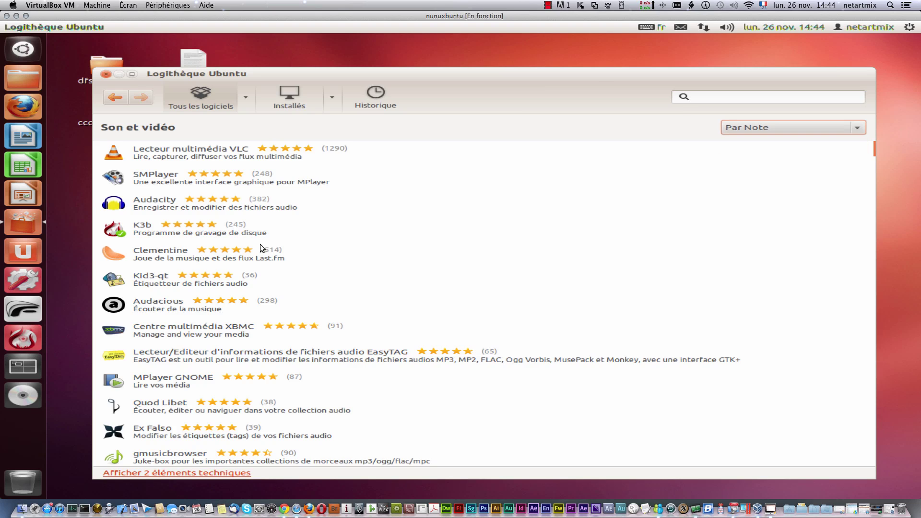
left_click(156, 178)
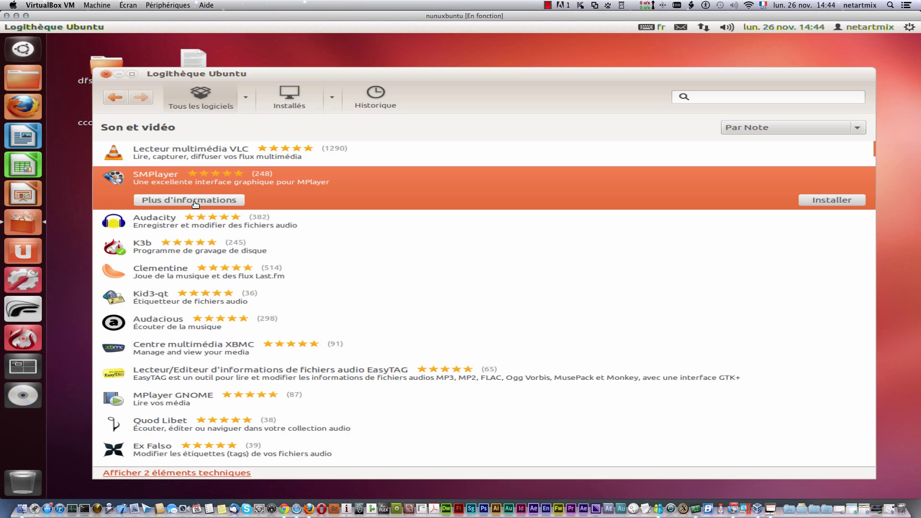
Step: Open SMPlayer's details page and scroll through its reviews and review sort options
left_click(197, 201)
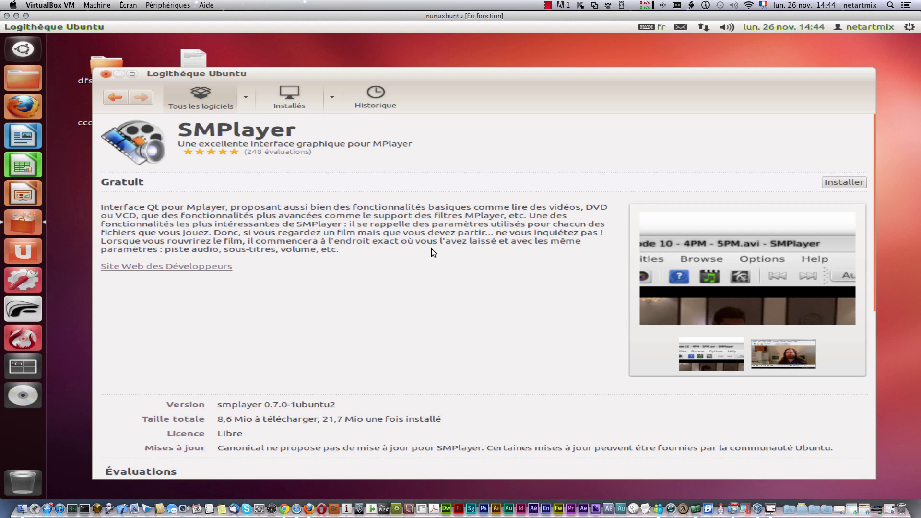
scroll(430, 287, "down", 4)
scroll(321, 380, "down", 4)
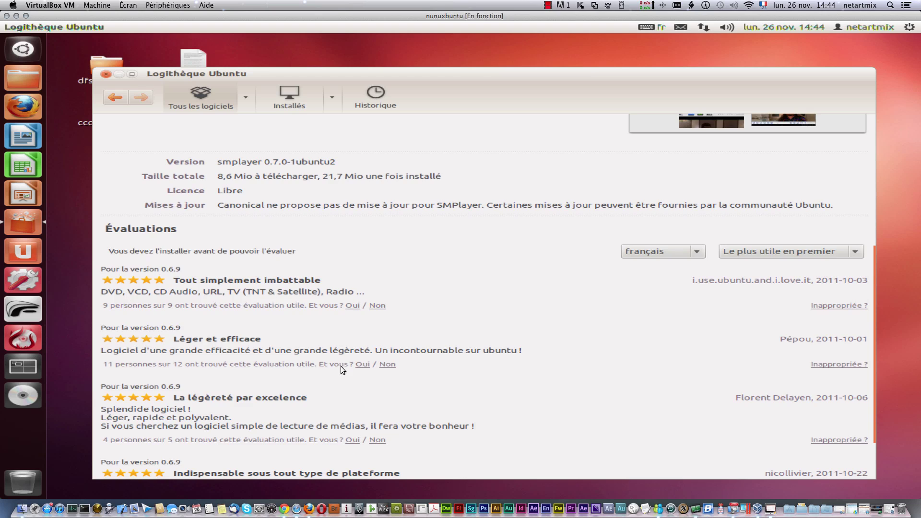
scroll(343, 364, "down", 2)
scroll(345, 360, "up", 4)
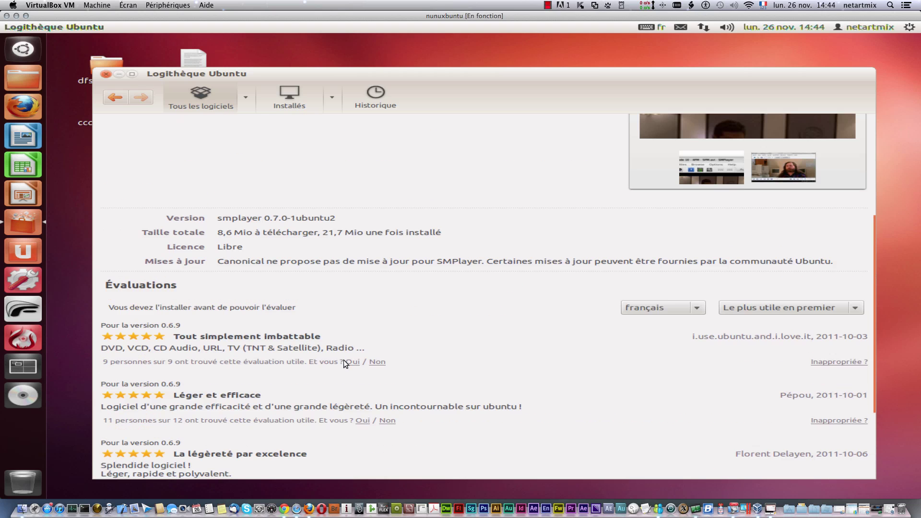
left_click(795, 313)
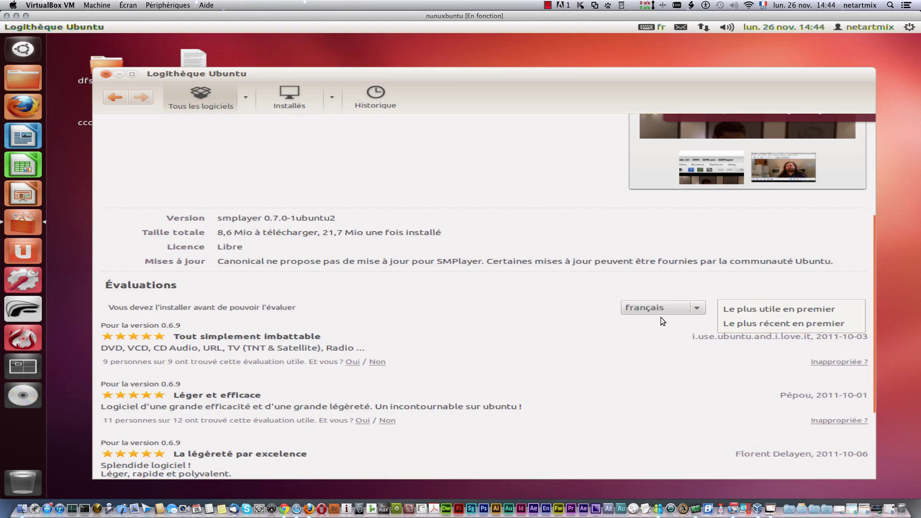
left_click(598, 341)
scroll(543, 362, "down", 4)
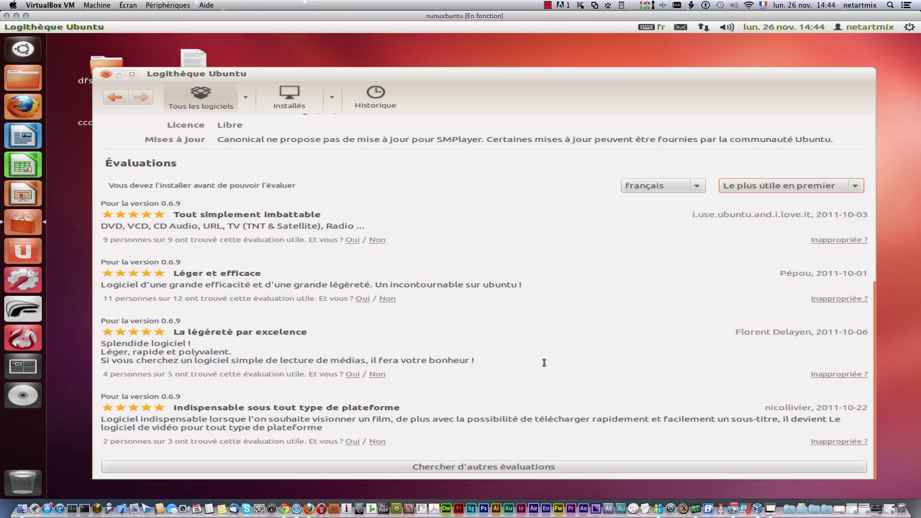
scroll(464, 417, "up", 3)
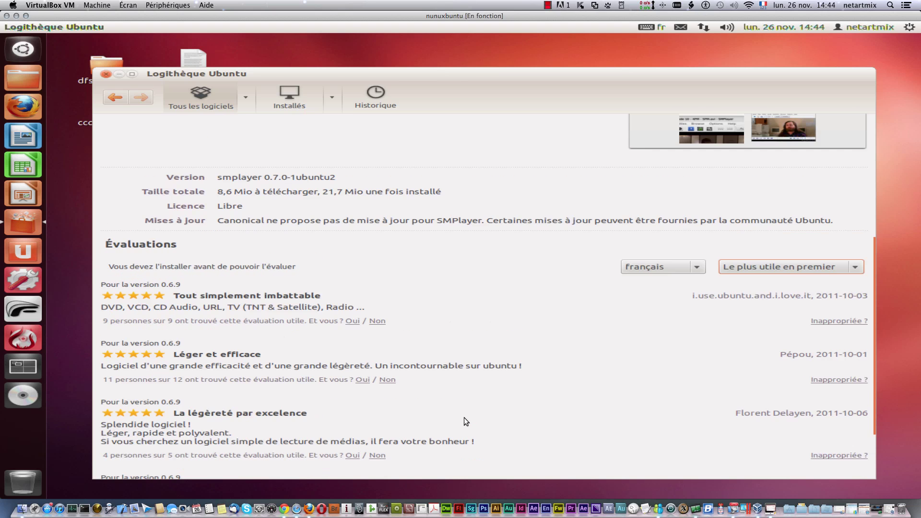
scroll(465, 421, "up", 4)
scroll(427, 359, "up", 3)
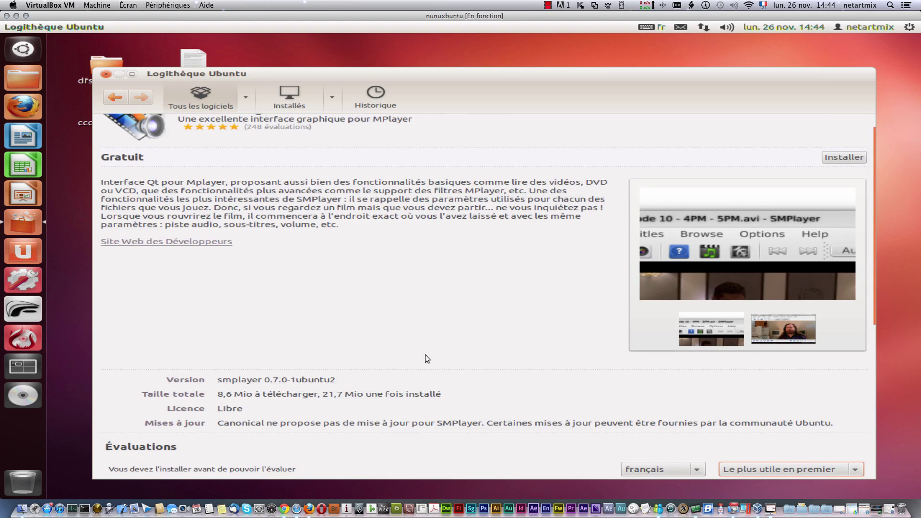
Step: Return to Son et vidéo and reopen SMPlayer's page showing version 0.7.0-1ubuntu2 and 8,6 Mio
left_click(113, 97)
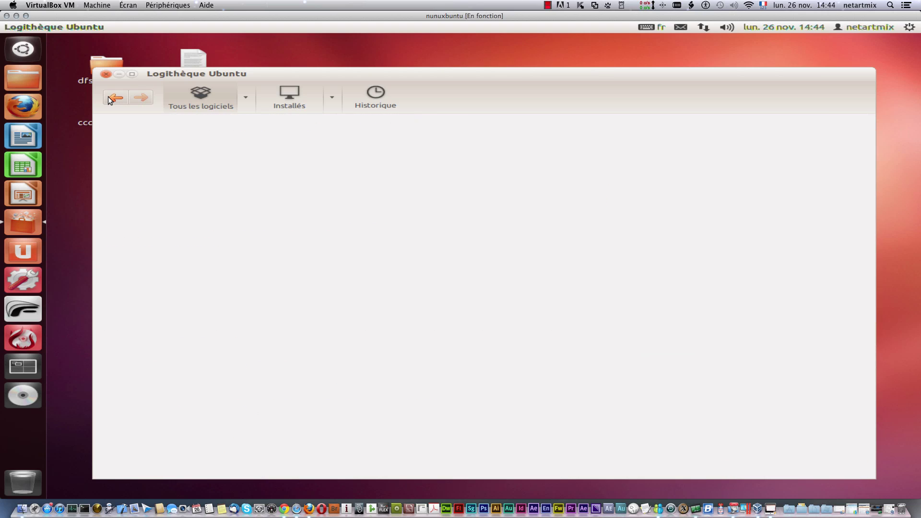
left_click(164, 183)
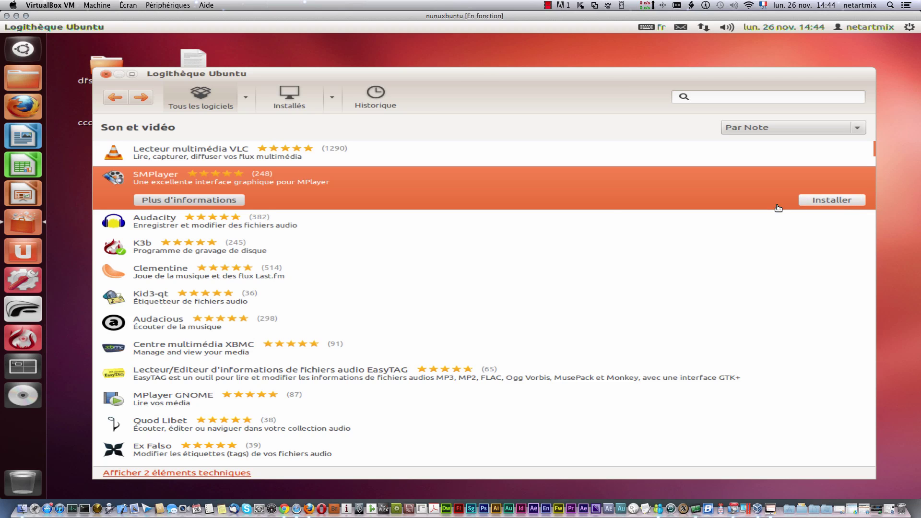
left_click(212, 199)
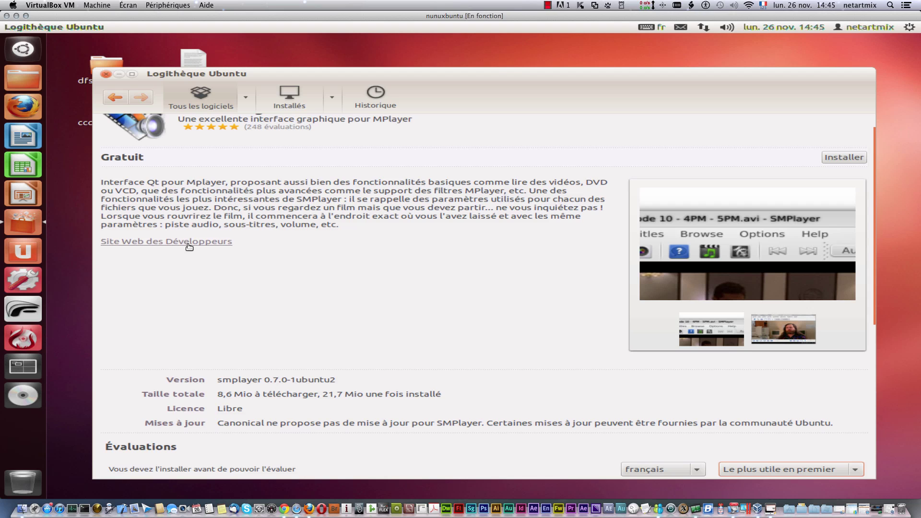
scroll(407, 280, "down", 10)
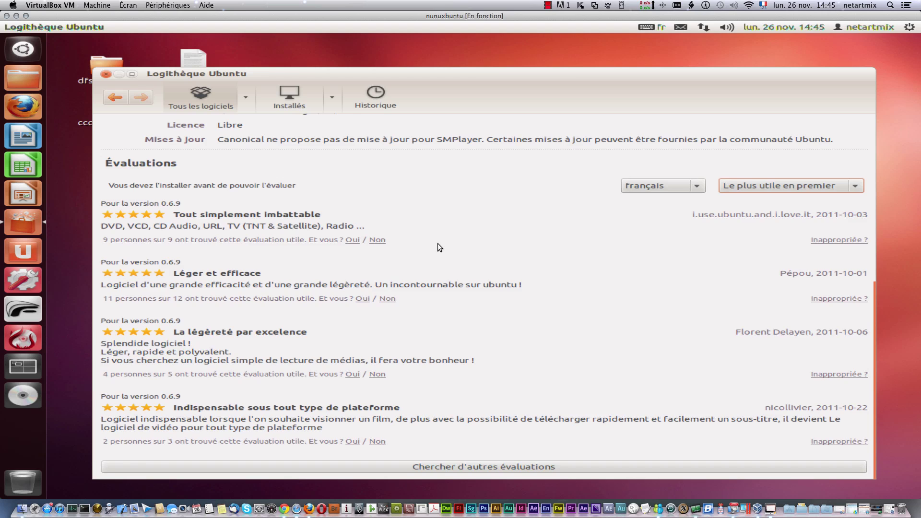
scroll(437, 244, "up", 8)
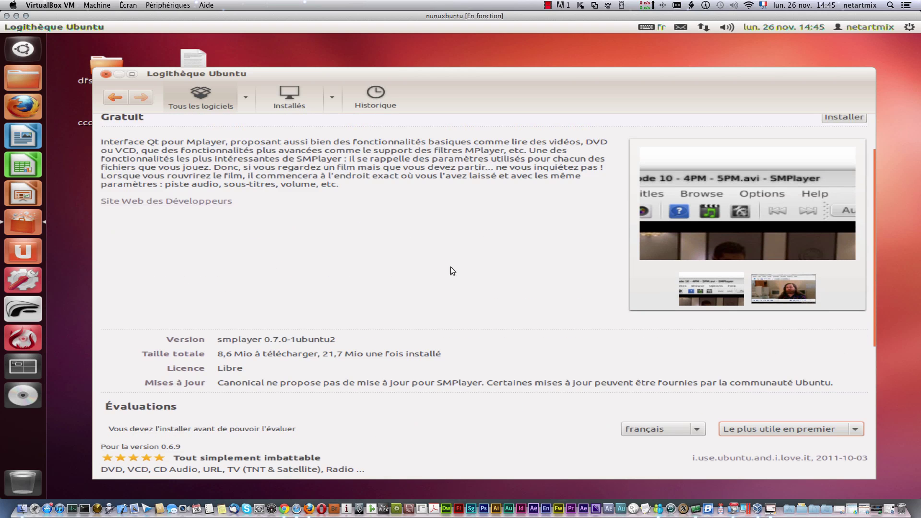
Step: Start installing SMPlayer with Installer and authenticate using the account password
scroll(479, 293, "up", 2)
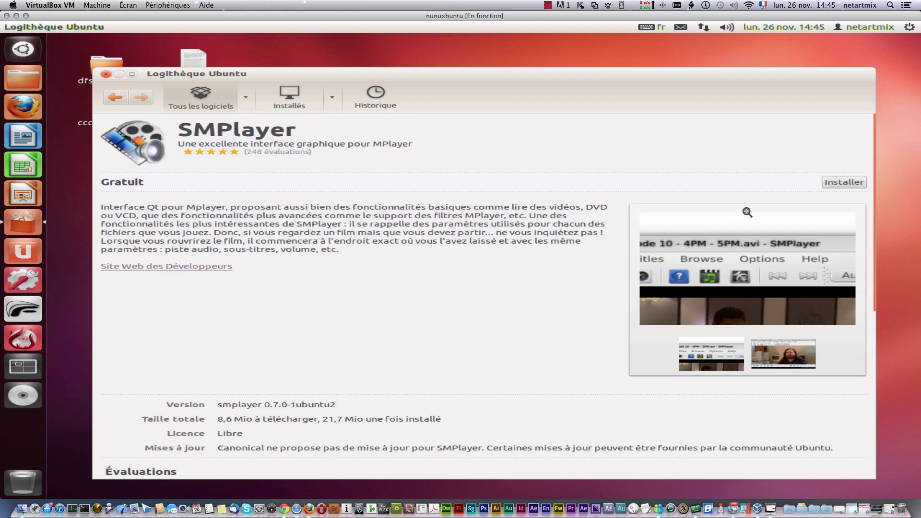
left_click(849, 182)
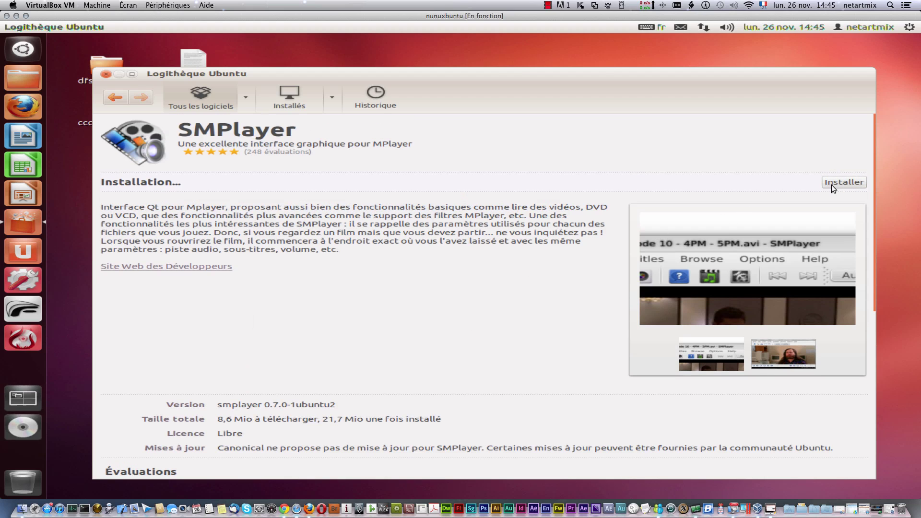
type("••••")
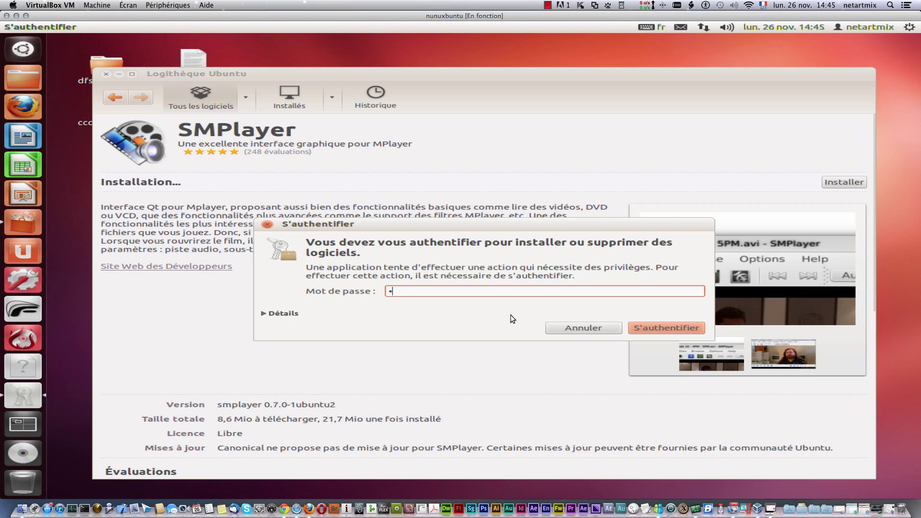
type("•••••")
key("Return")
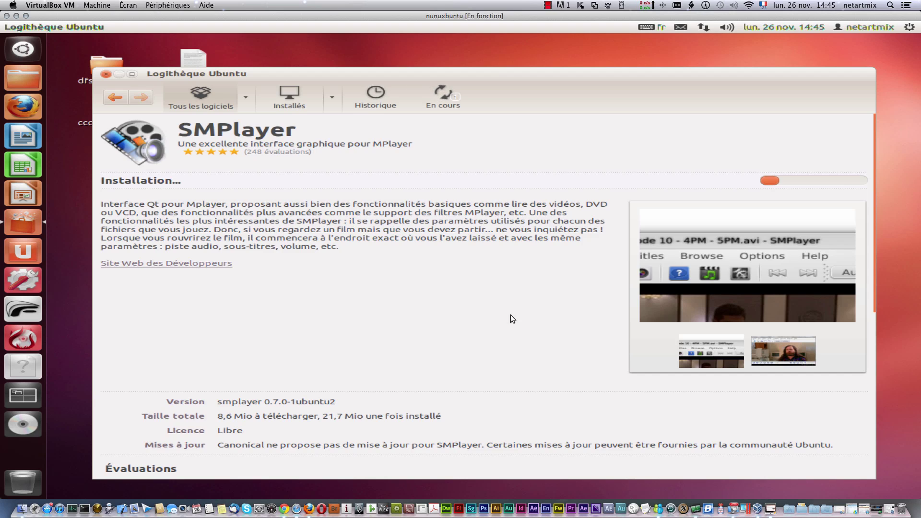
Step: Check the SMPlayer download progress in the En cours list, then return to its page
left_click(440, 93)
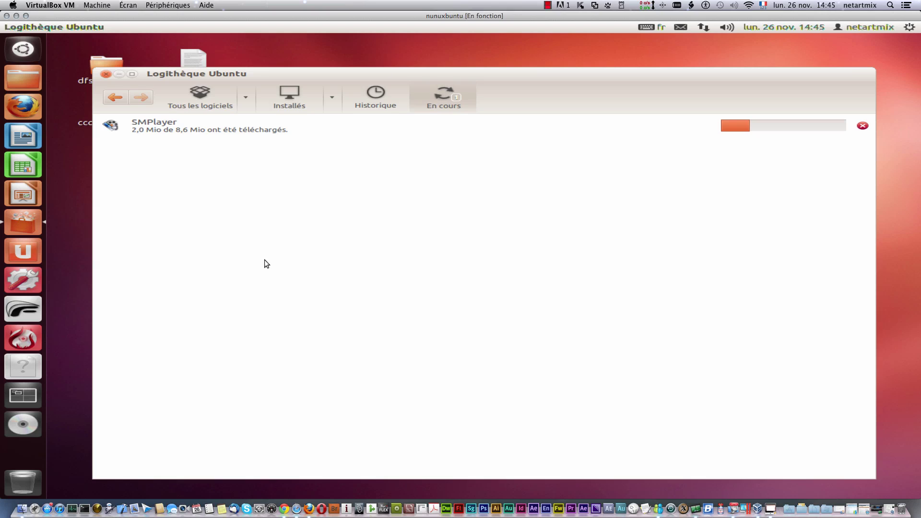
left_click(114, 97)
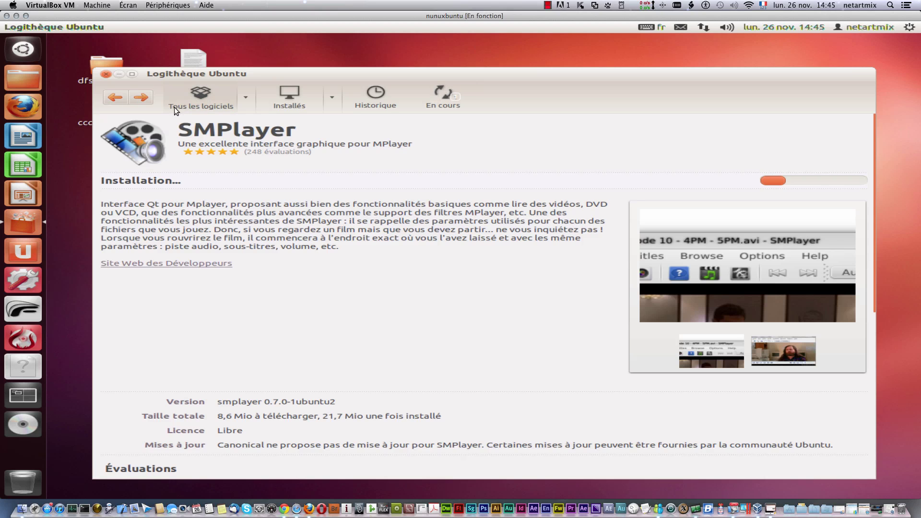
left_click(431, 97)
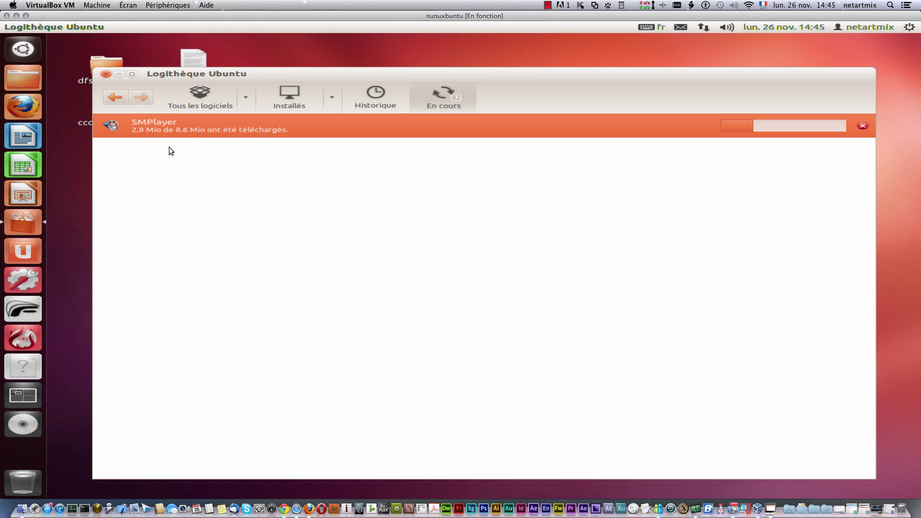
left_click(116, 97)
Step: Scroll the SMPlayer reviews and open the Site Web des Développeurs link in Firefox
scroll(542, 332, "down", 1)
scroll(508, 341, "down", 7)
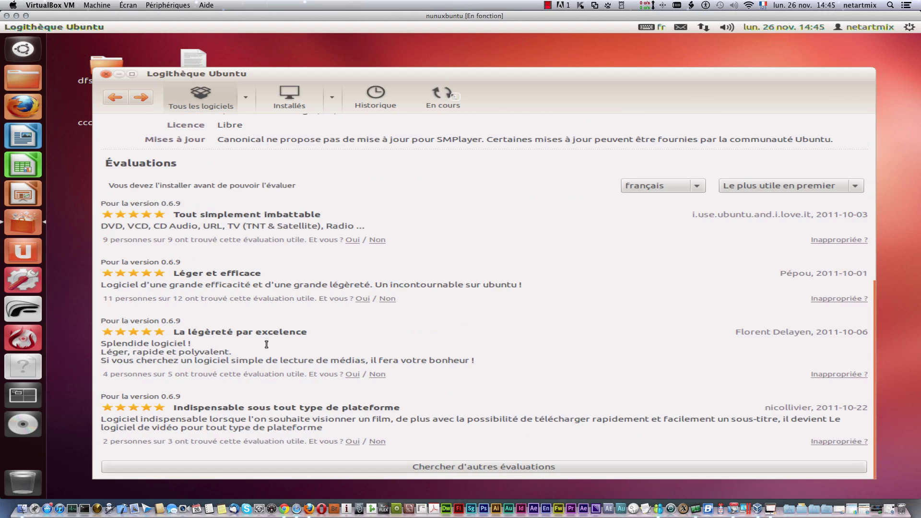
scroll(178, 335, "up", 3)
scroll(178, 334, "up", 5)
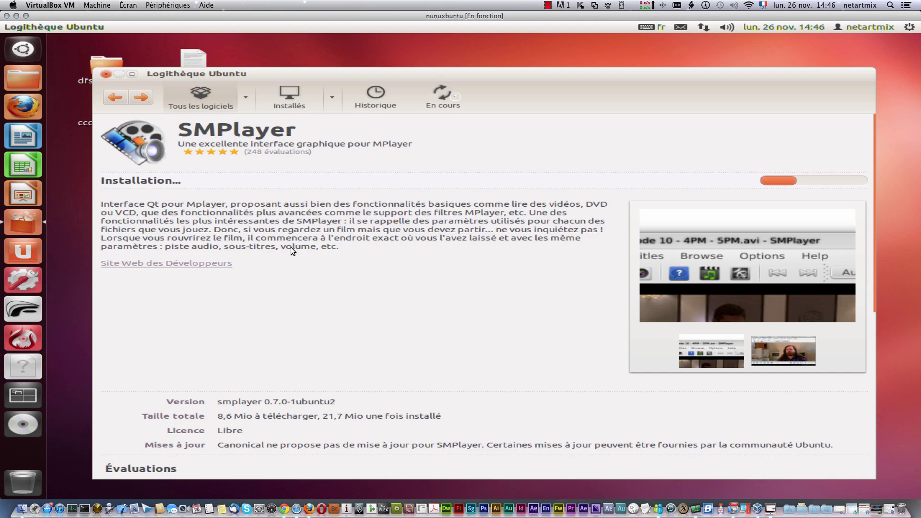
left_click(166, 263)
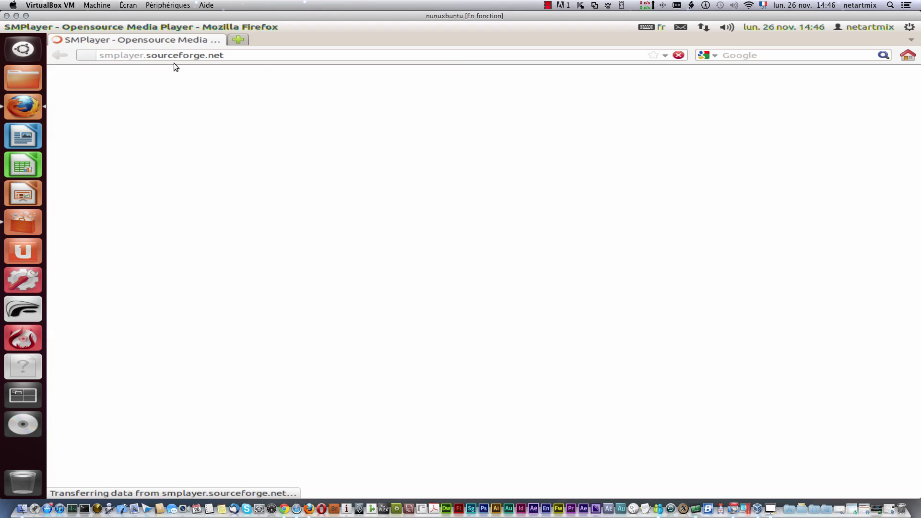
Step: Select the smplayer.sourceforge.net address and the page's tagline and feature text
left_click(235, 56)
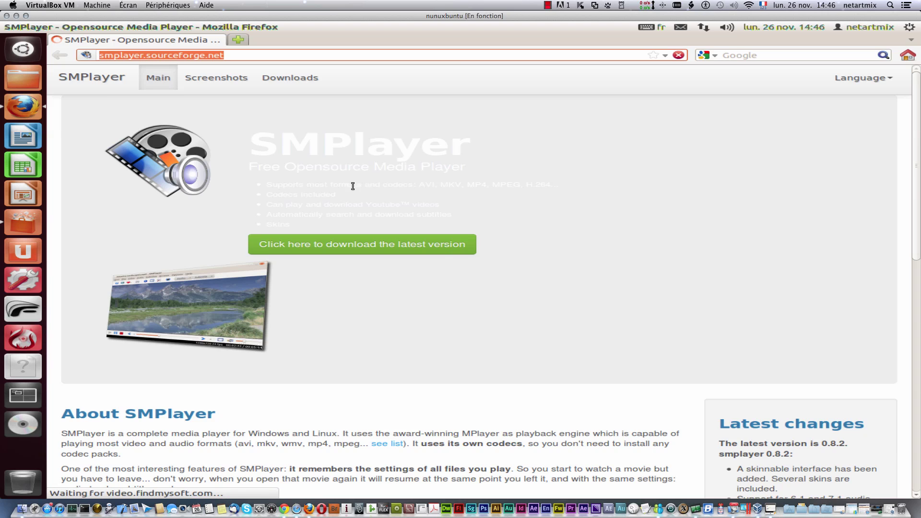
left_click_drag(500, 315, 517, 139)
scroll(491, 223, "down", 4)
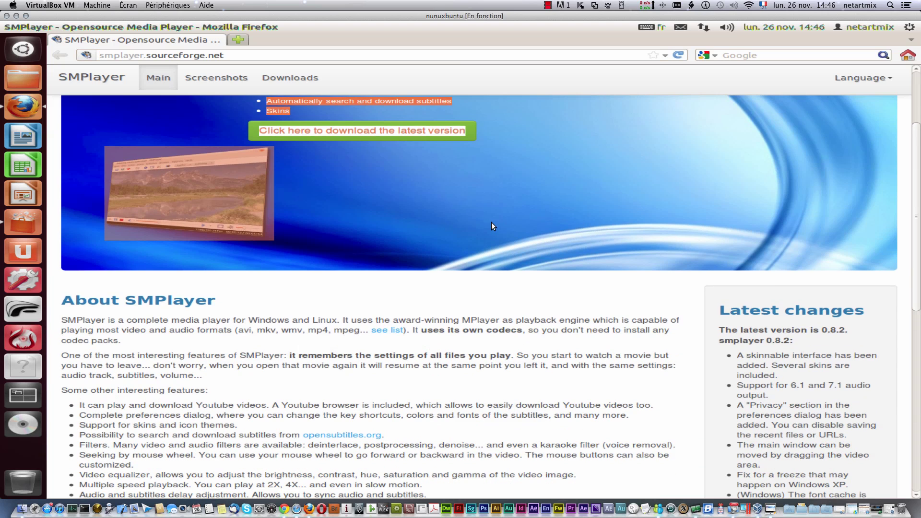
left_click(427, 183)
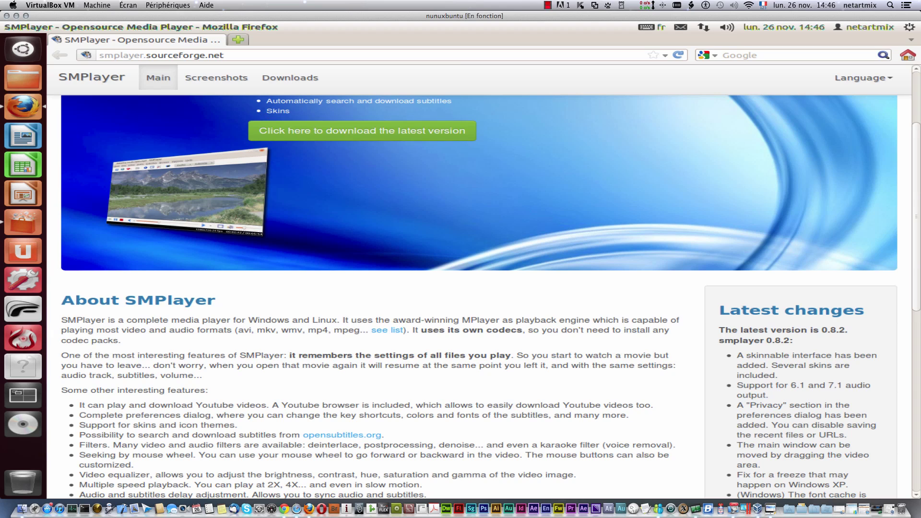
Step: Scroll through the SMPlayer homepage, then close it to reach the Ubuntu Start Page
scroll(535, 236, "down", 10)
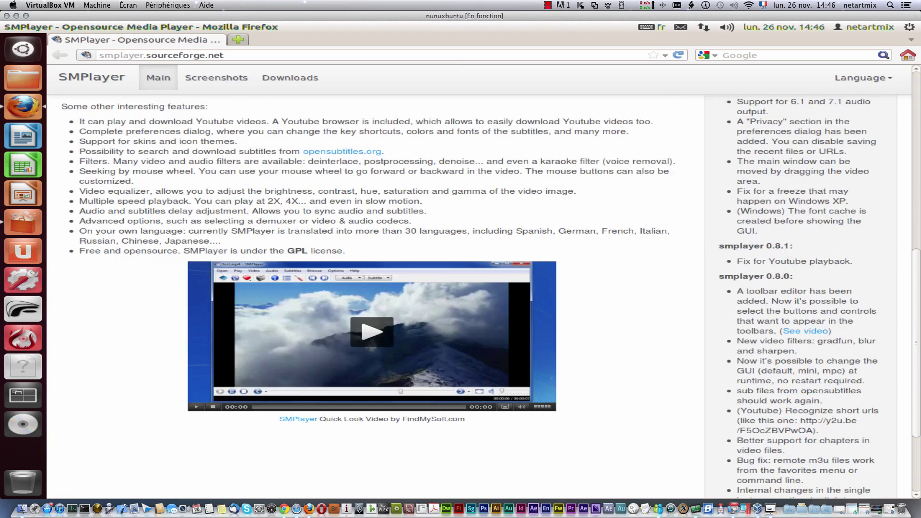
scroll(534, 228, "down", 2)
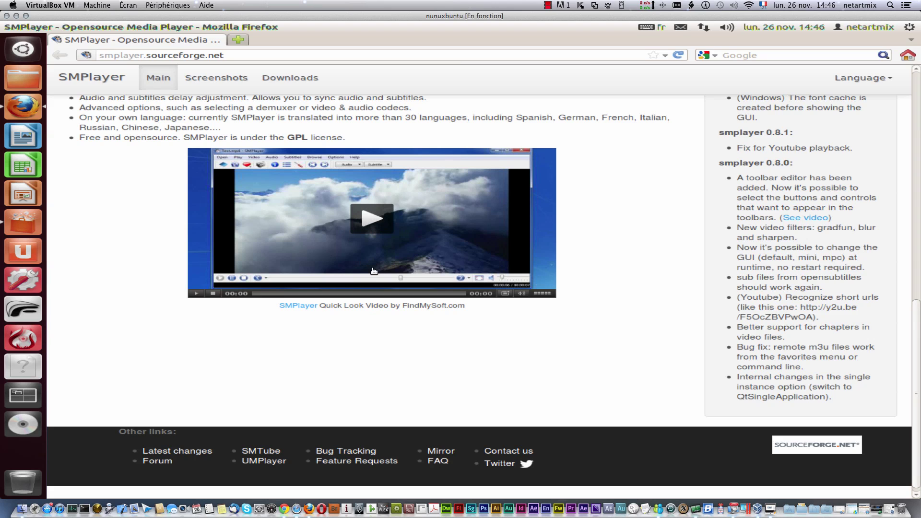
scroll(374, 271, "up", 1)
scroll(373, 270, "up", 12)
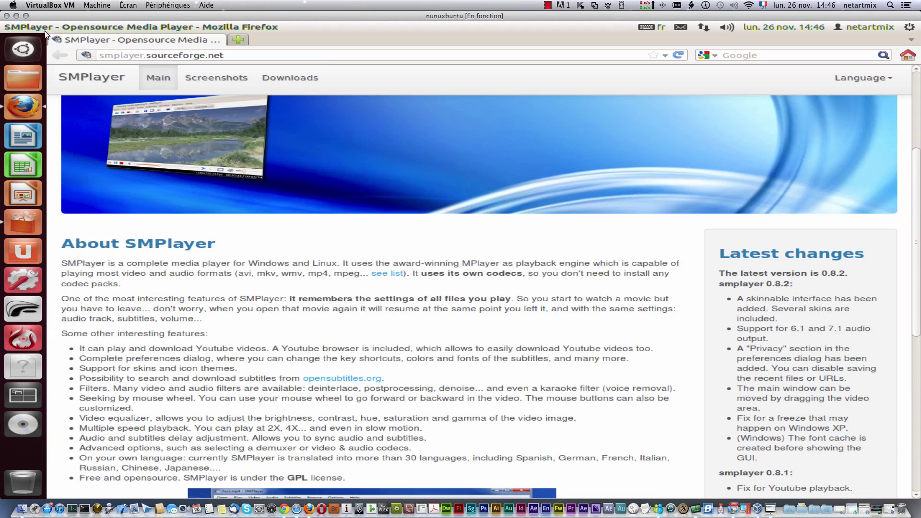
mouse_move(9, 27)
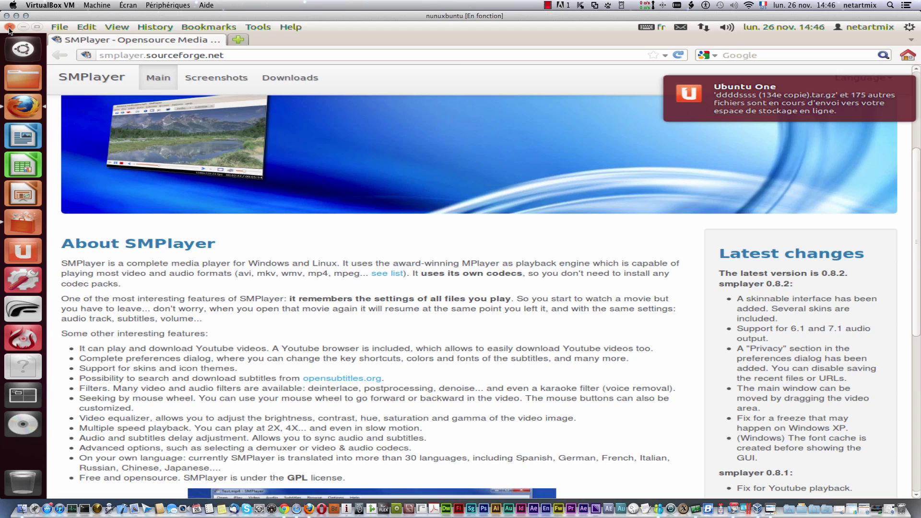
left_click(9, 27)
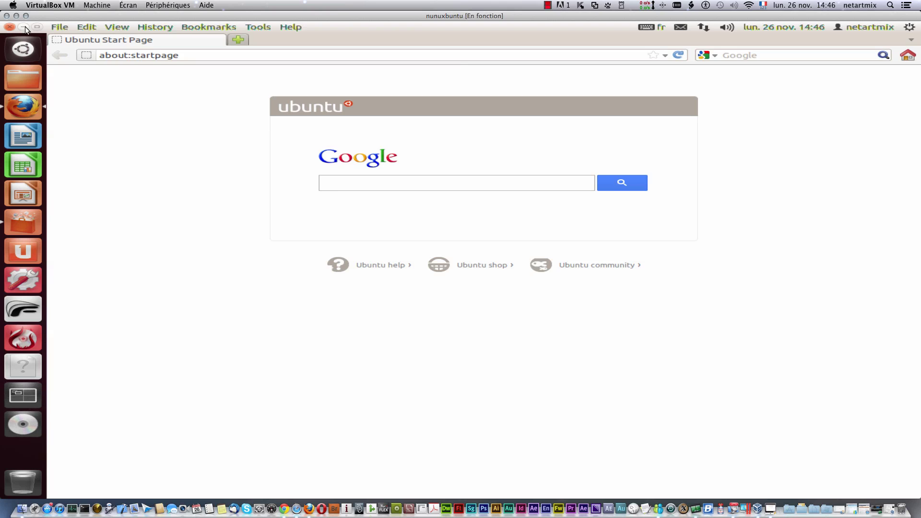
Step: Minimise, restore, unmaximise and maximise the Firefox window again
left_click(25, 27)
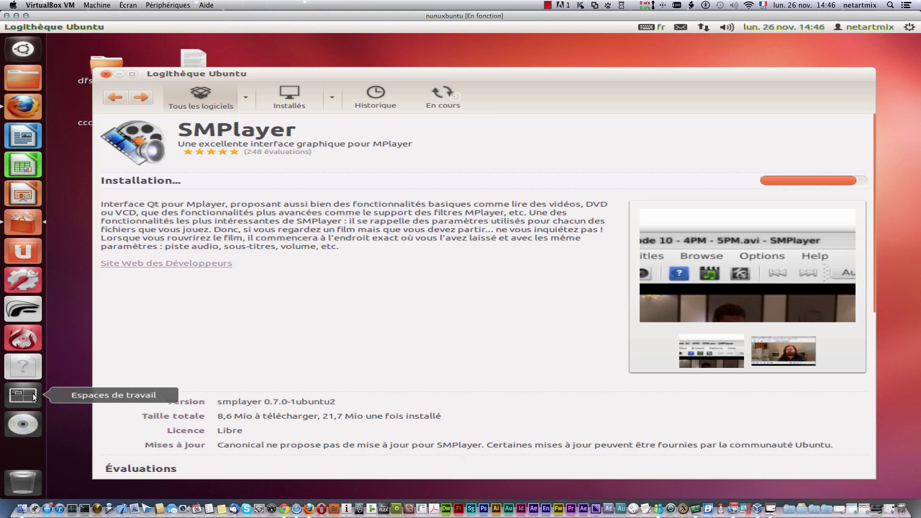
left_click(18, 113)
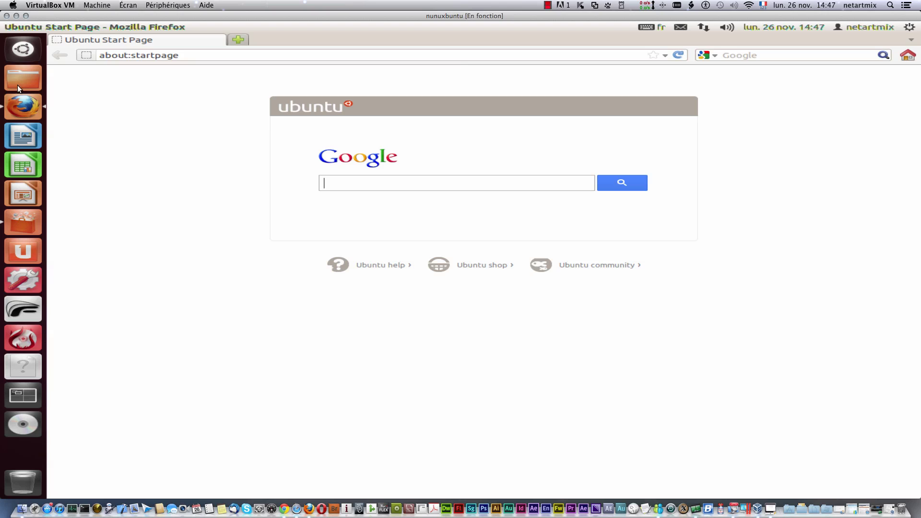
left_click(36, 27)
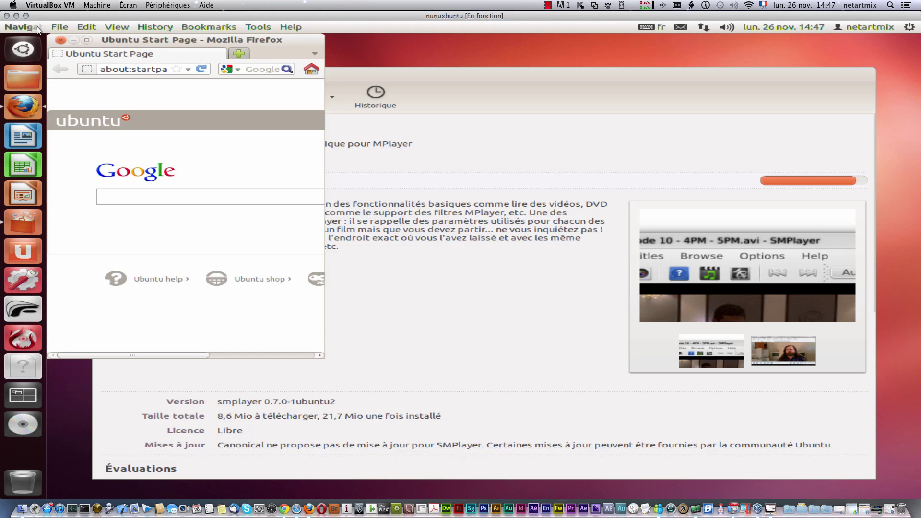
left_click(87, 39)
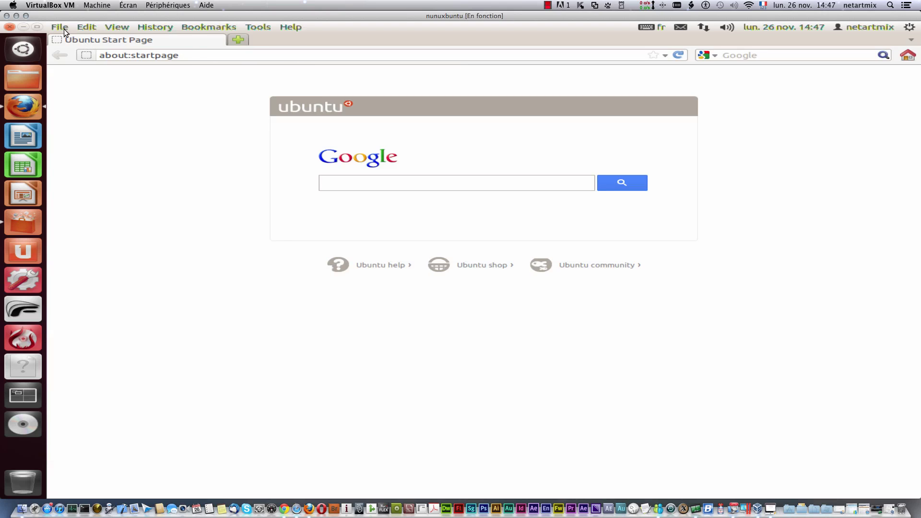
Step: Browse Firefox's File, View and Help menus, then close the browser
left_click(64, 28)
left_click(64, 28)
left_click(117, 27)
key("Escape")
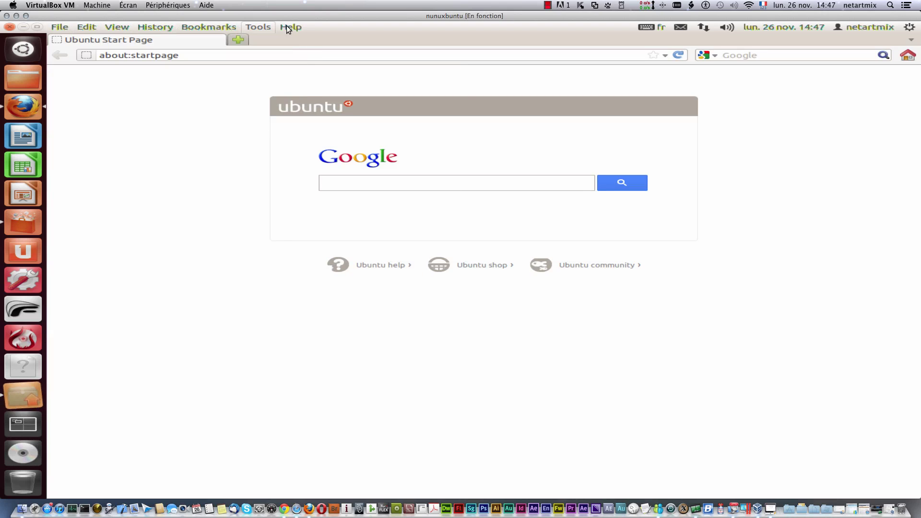
left_click(289, 27)
key("Escape")
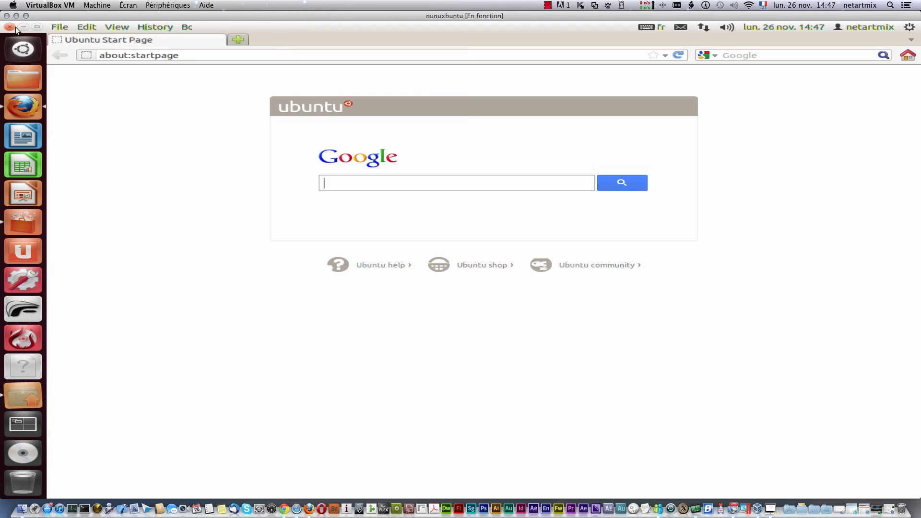
left_click(10, 27)
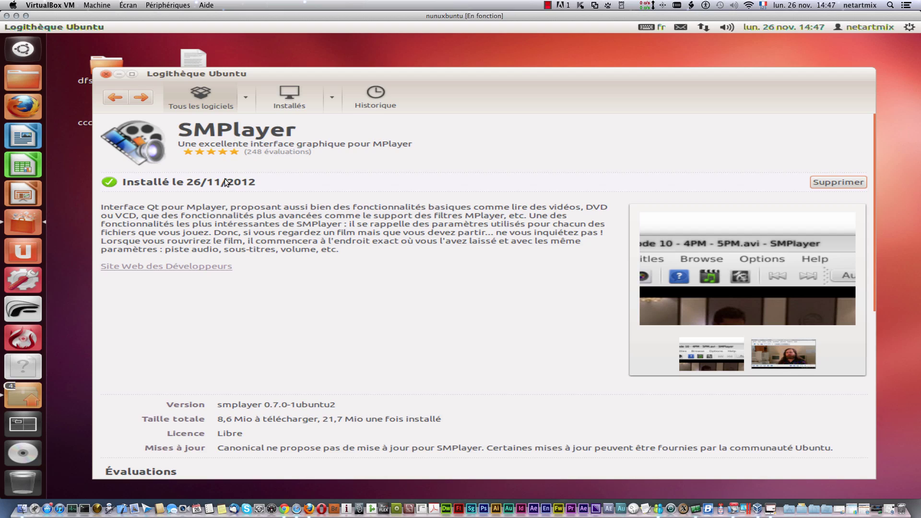
Step: Search 'sm' in the Dash, dismiss it, and close the Software Center window
left_click(29, 50)
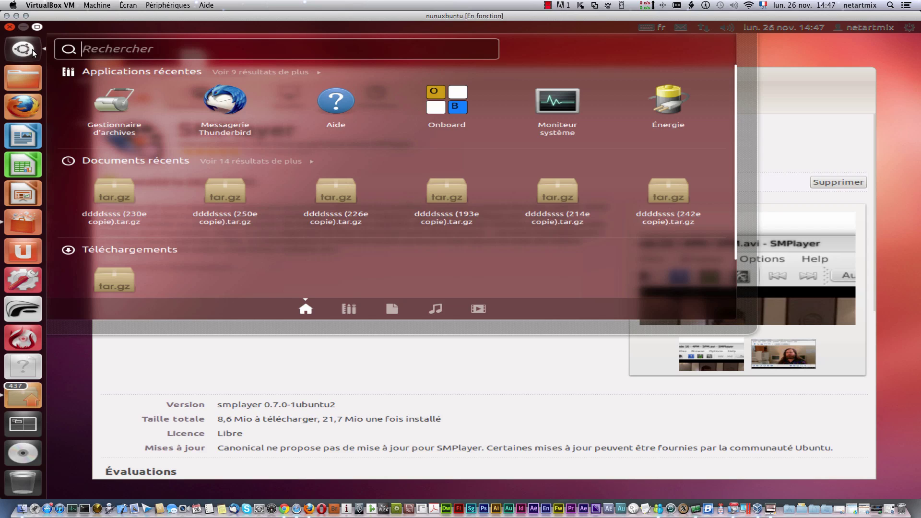
type("sm")
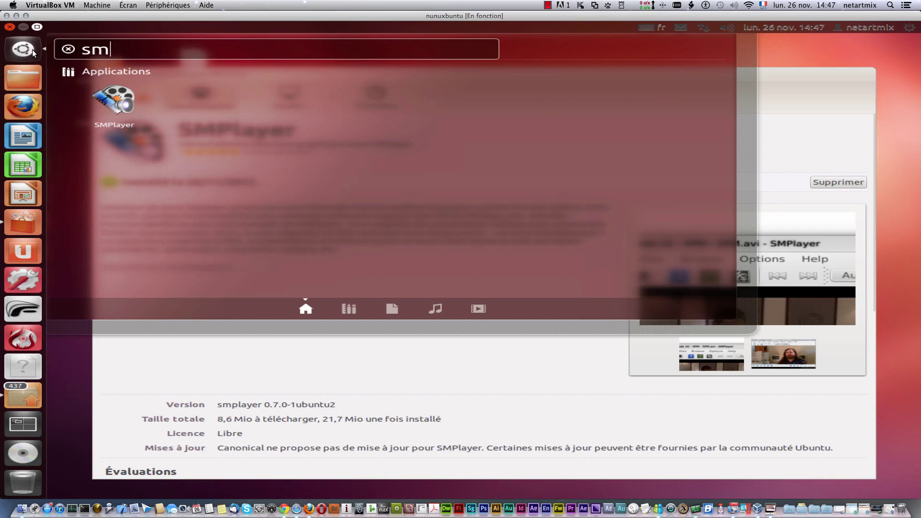
left_click(100, 107)
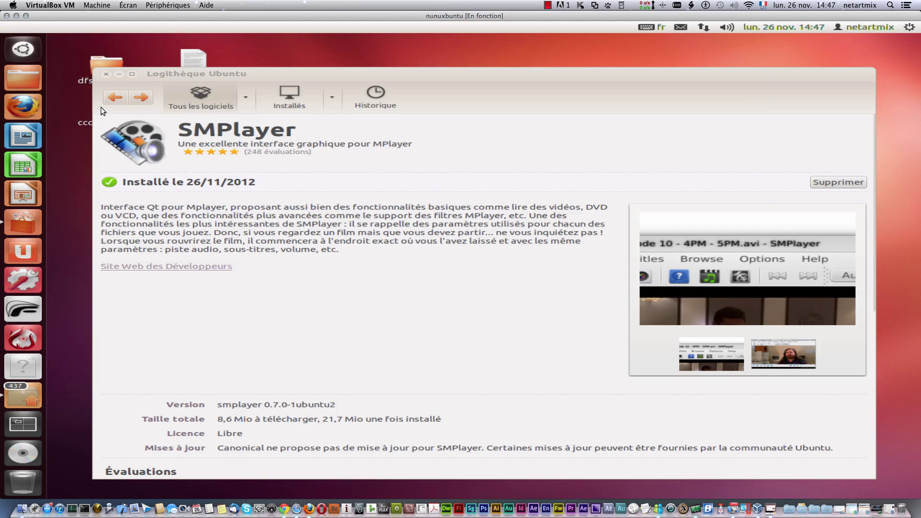
left_click(106, 75)
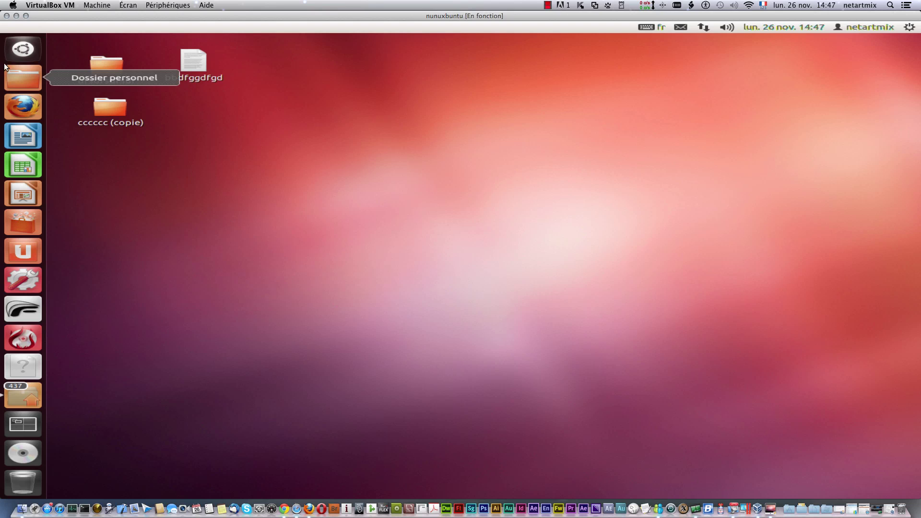
Step: Launch SMPlayer from the Dash, view its Audio menu, then close SMPlayer
left_click(24, 52)
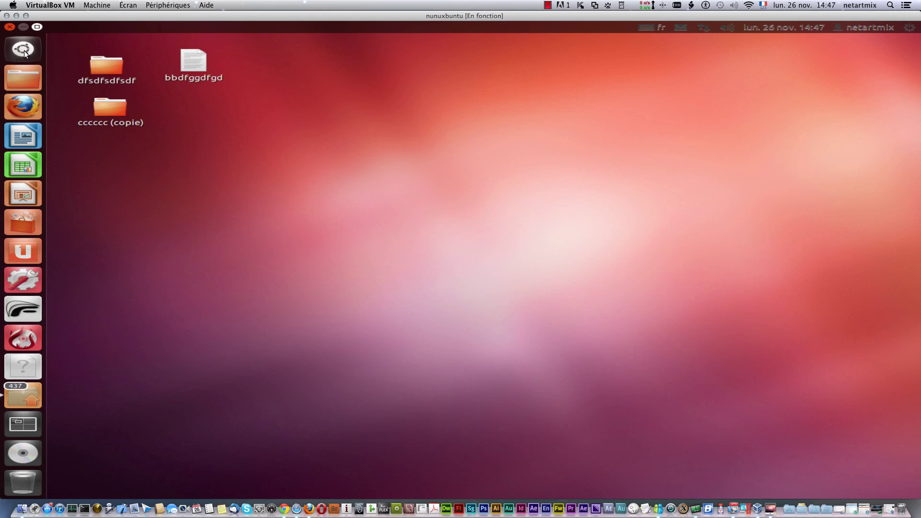
left_click(119, 95)
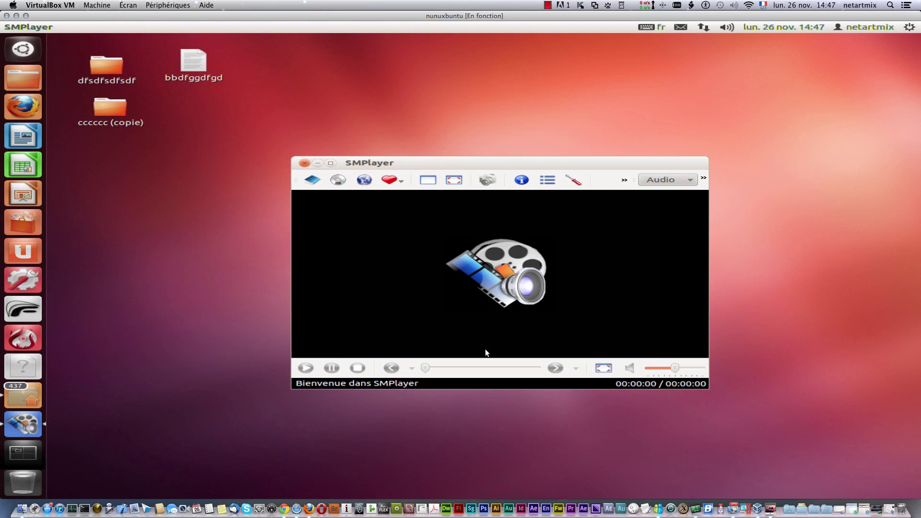
left_click(680, 183)
left_click(756, 223)
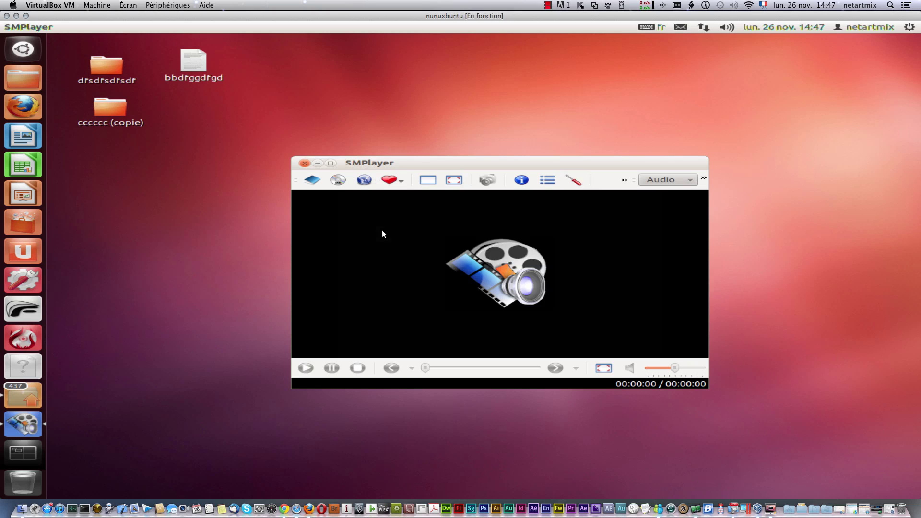
left_click(304, 163)
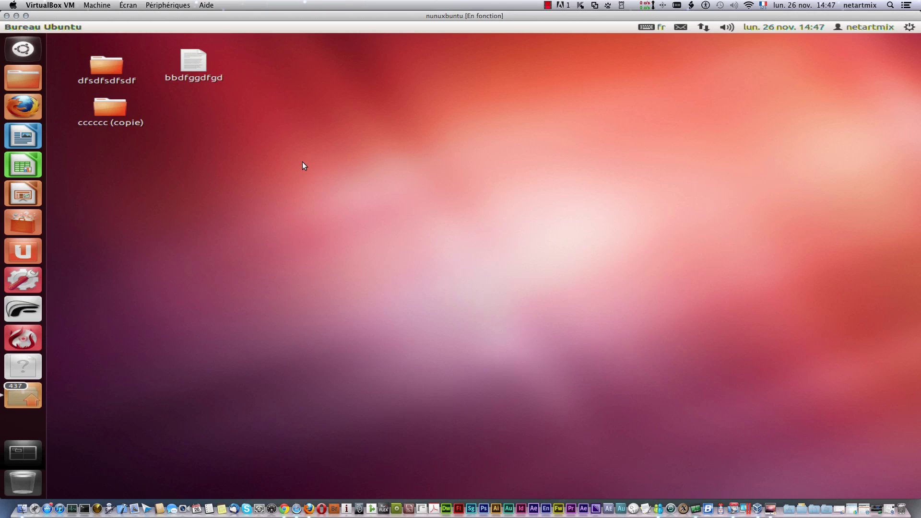
Step: Open Logithèque Ubuntu, filter Installés by 'sm' and select the SMPlayer row
left_click(26, 216)
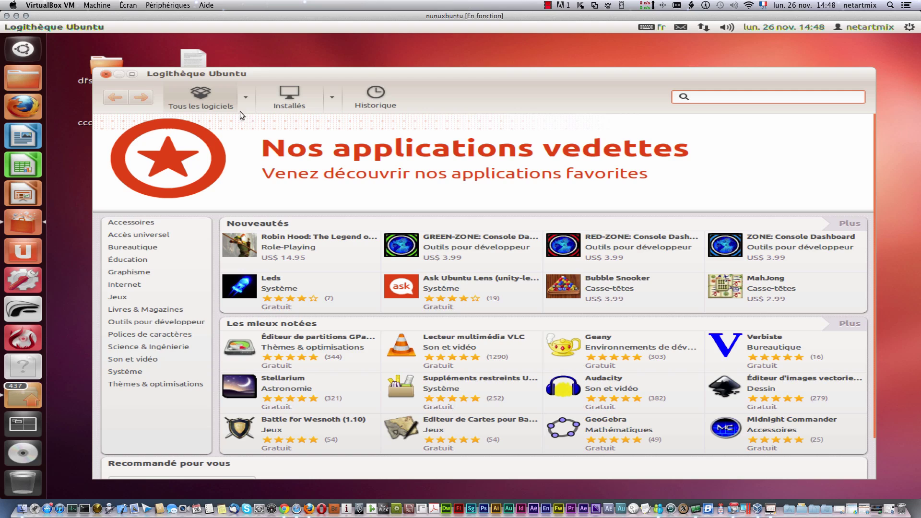
left_click(295, 96)
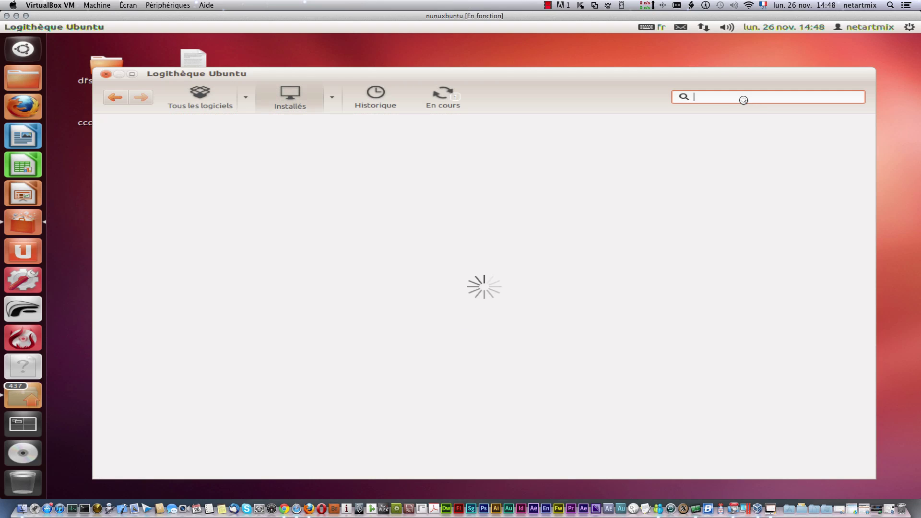
type("sm")
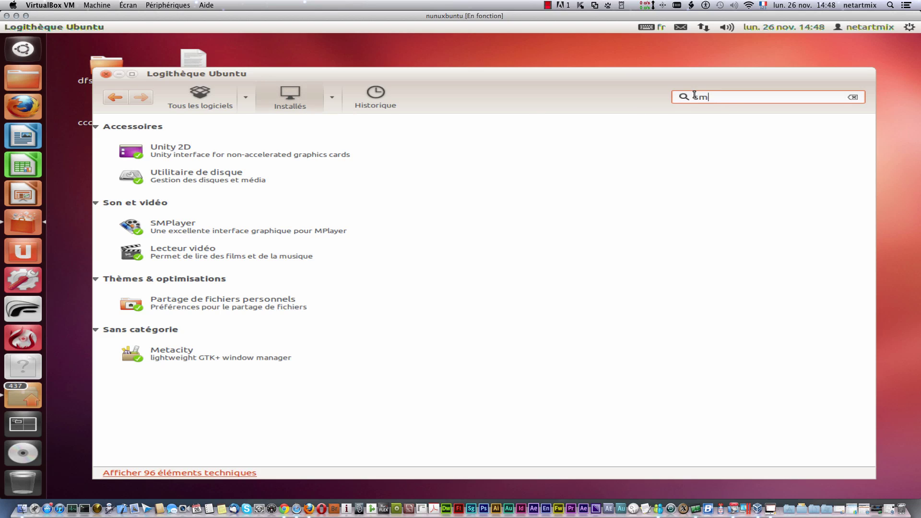
left_click(208, 225)
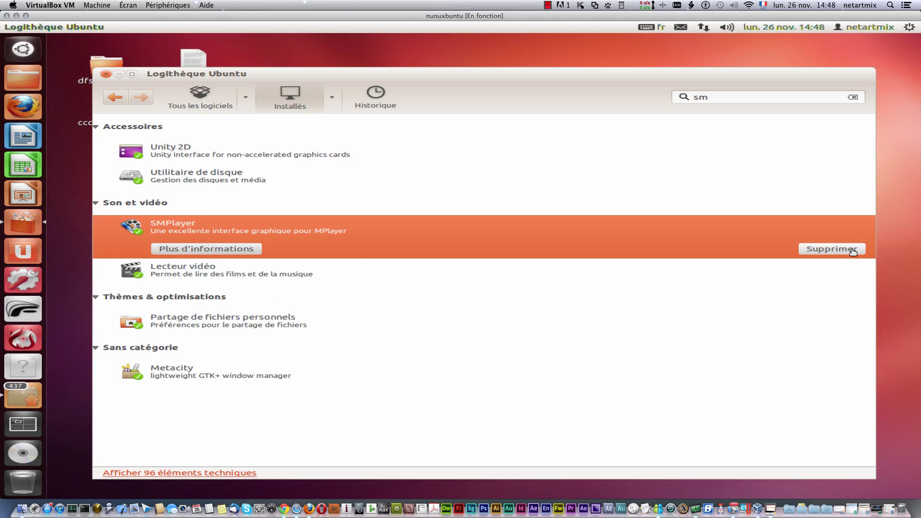
Step: Search 'smplaye' under Tous les logiciels and open SMPlayer's details page
left_click(119, 99)
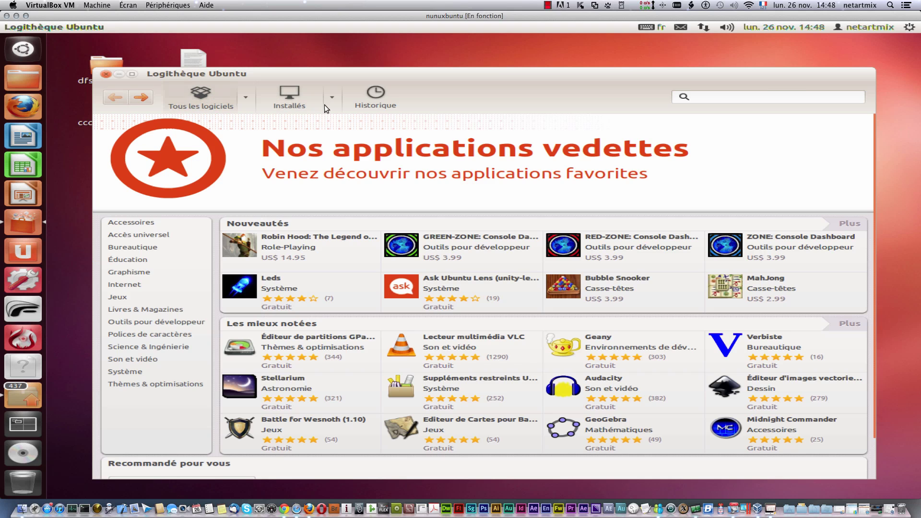
left_click(780, 102)
type("sm")
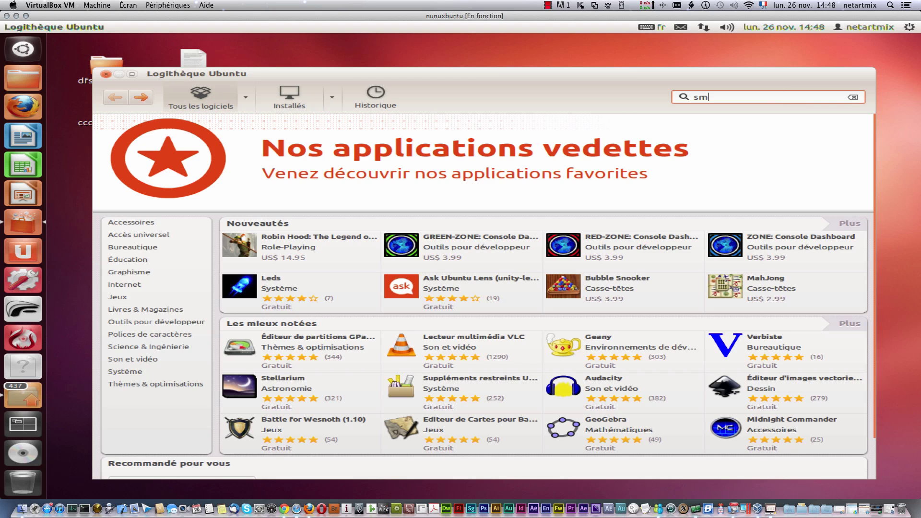
type("player")
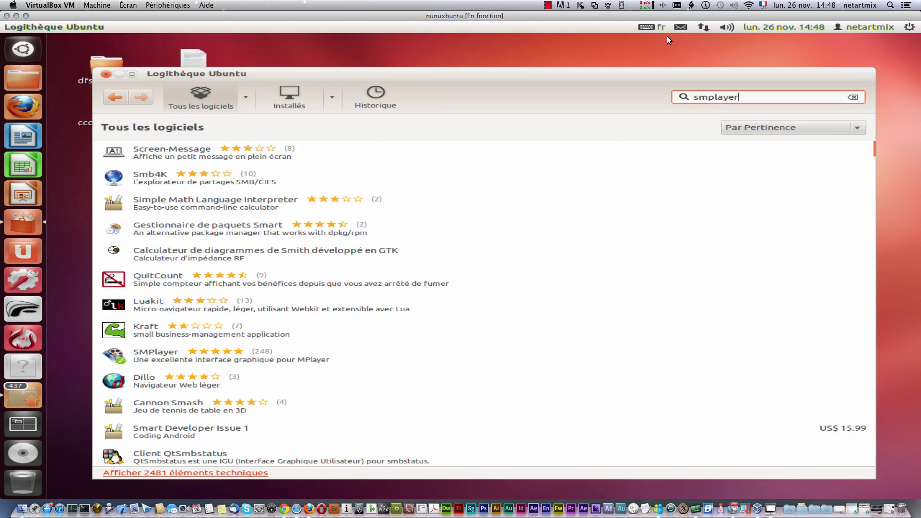
left_click(157, 148)
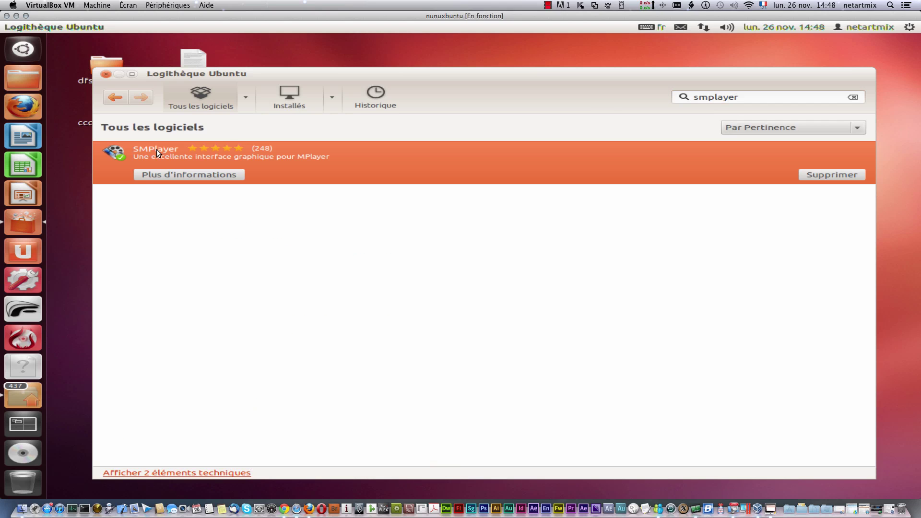
left_click(830, 175)
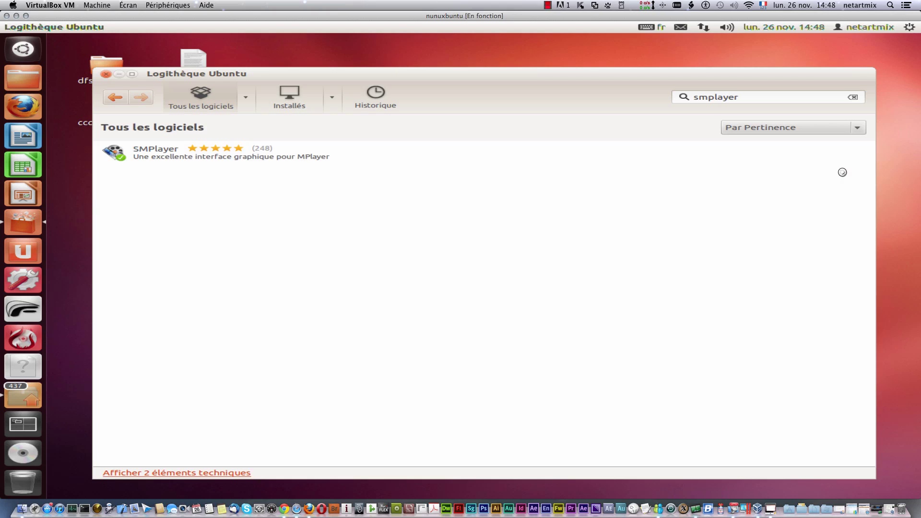
left_click(214, 171)
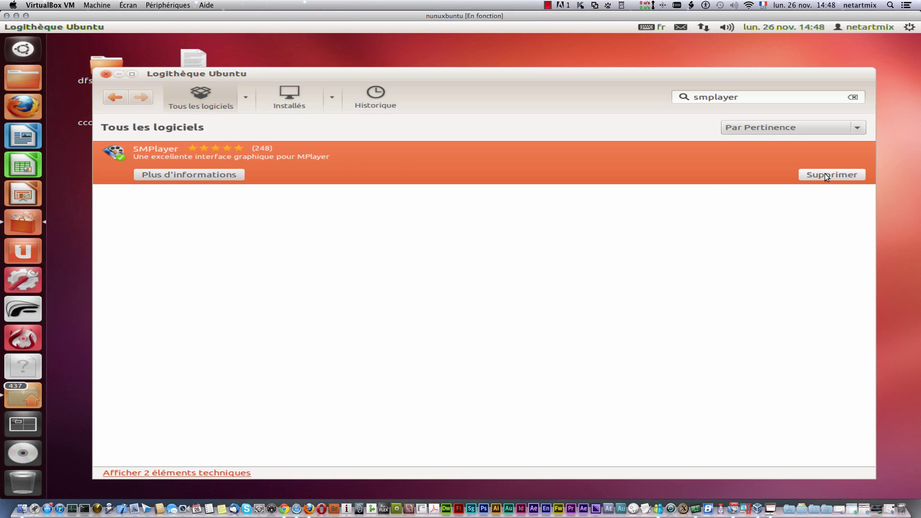
left_click(191, 174)
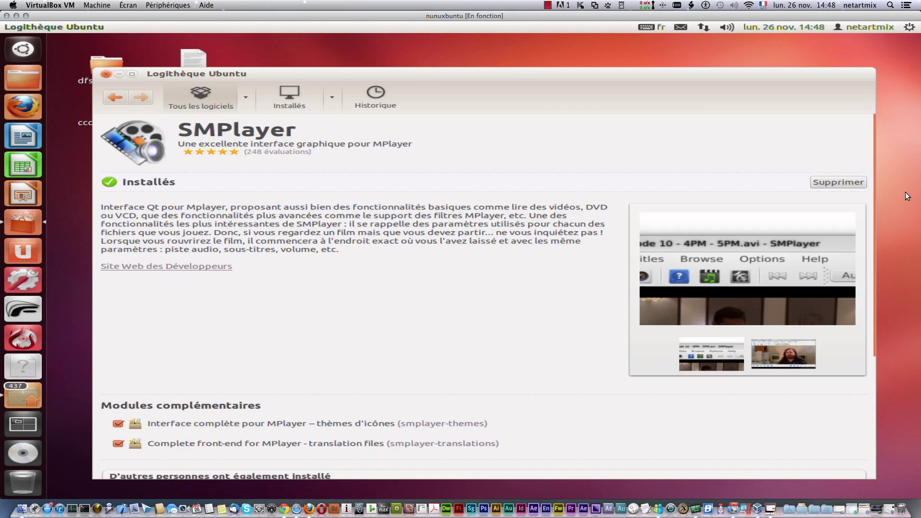
Step: Remove SMPlayer and its add-ons with Tout supprimer, authorising with the account password
left_click(841, 181)
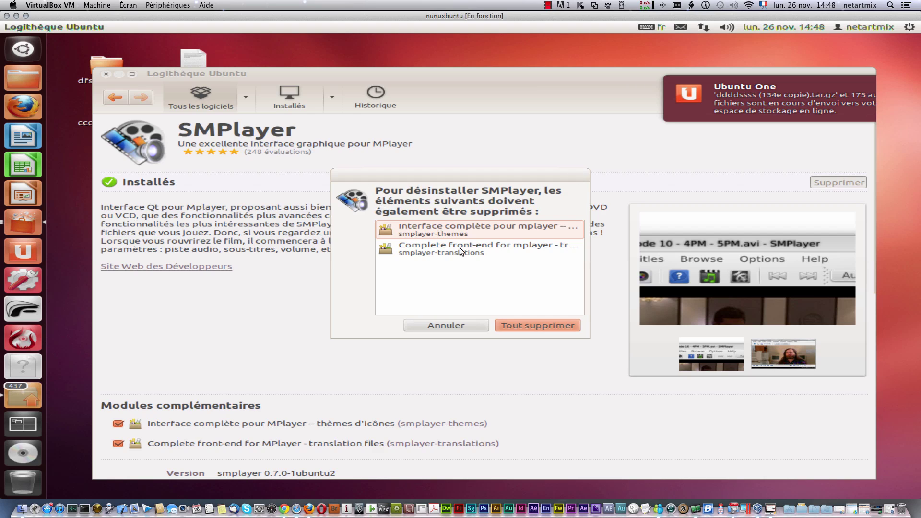
left_click(540, 327)
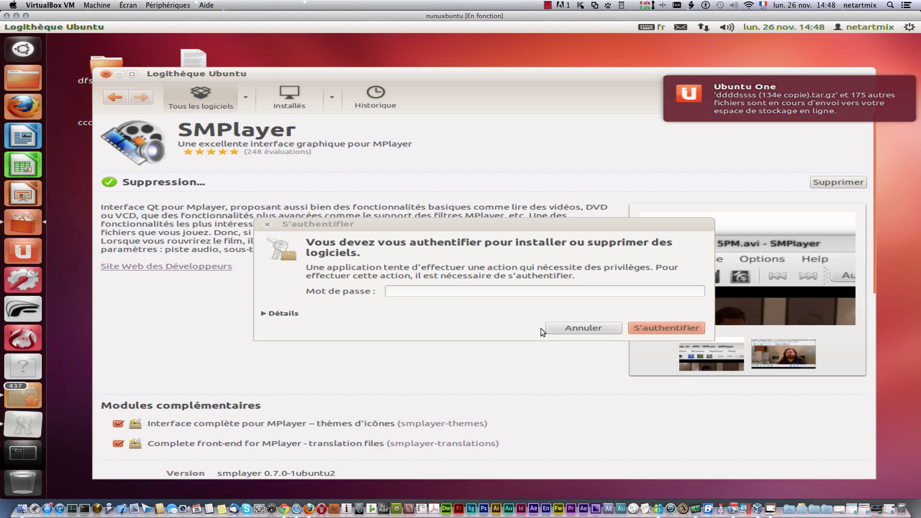
left_click(432, 289)
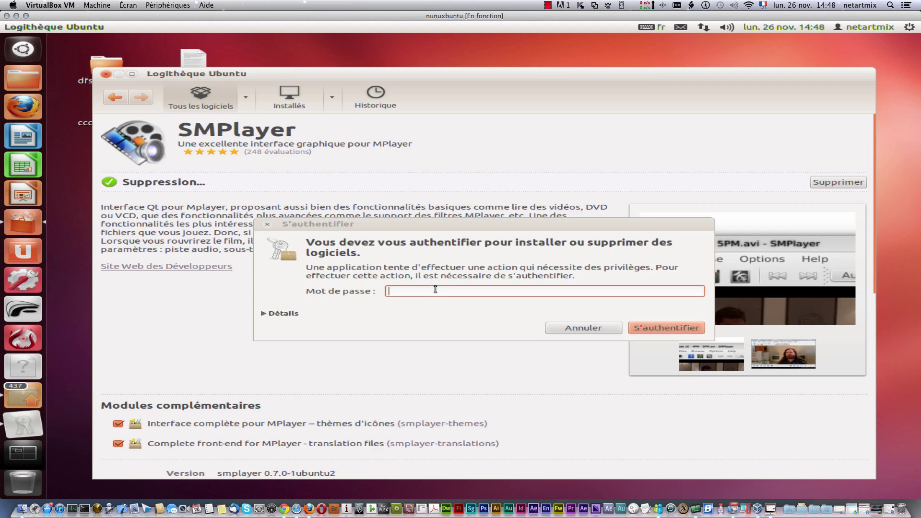
type("•••")
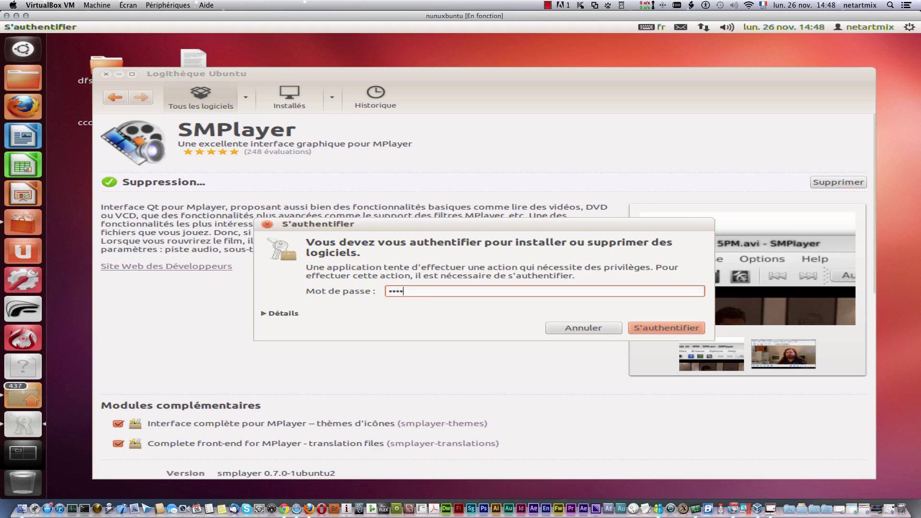
type("••••")
key("Return")
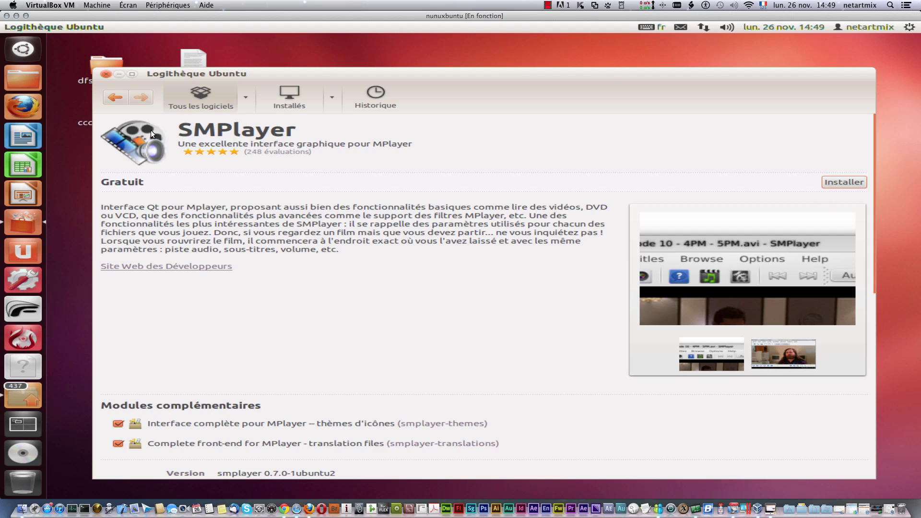
Step: Close the Software Center and search the Dash for 'sm', then 'vlc'
left_click(100, 74)
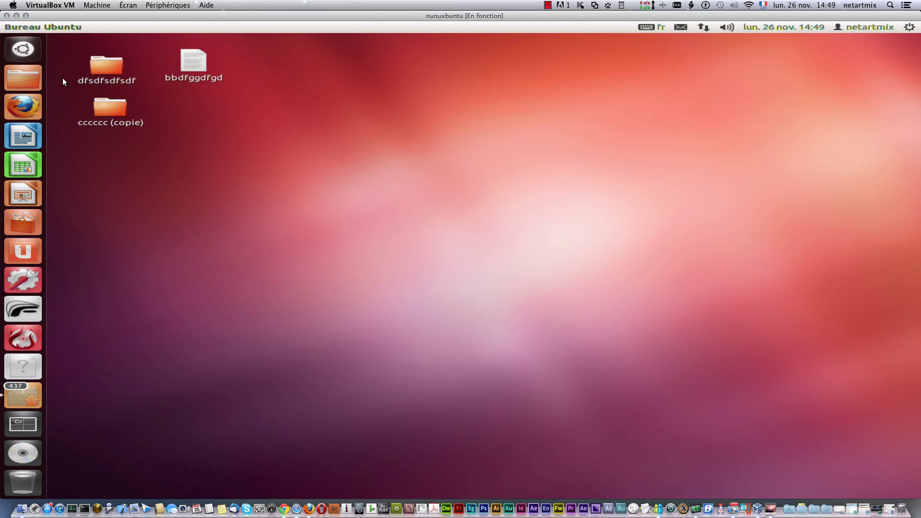
left_click(27, 48)
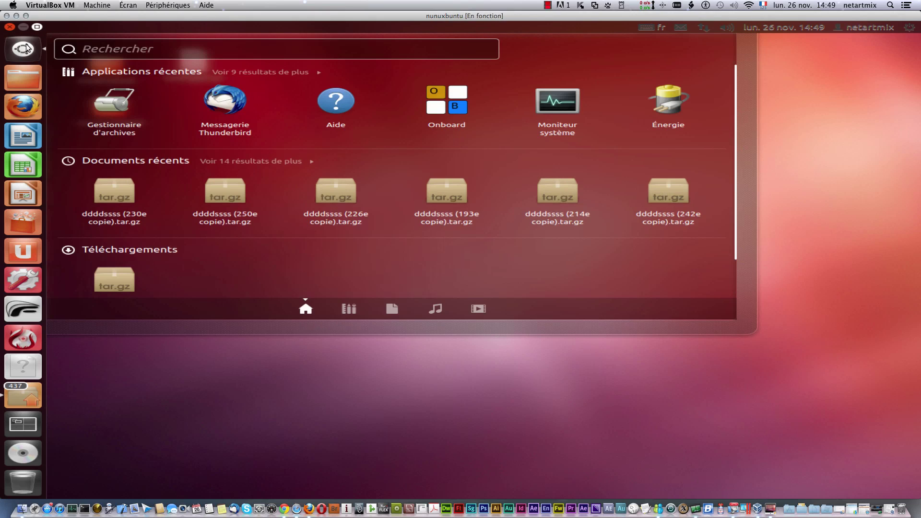
type("sm")
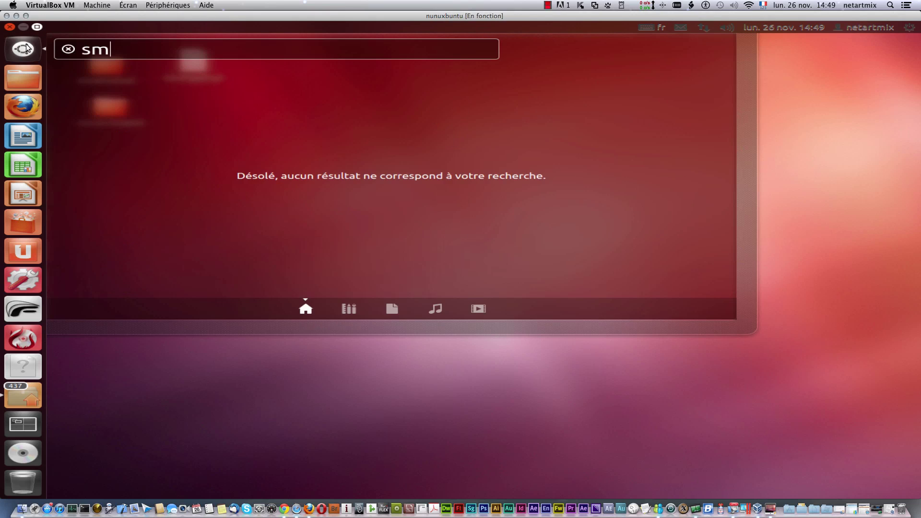
double_click(99, 51)
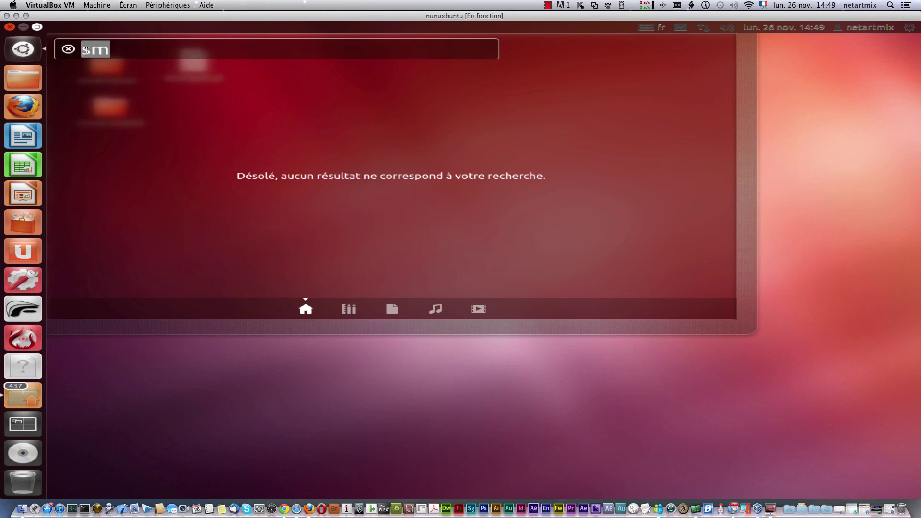
key("BackSpace")
type("vlc")
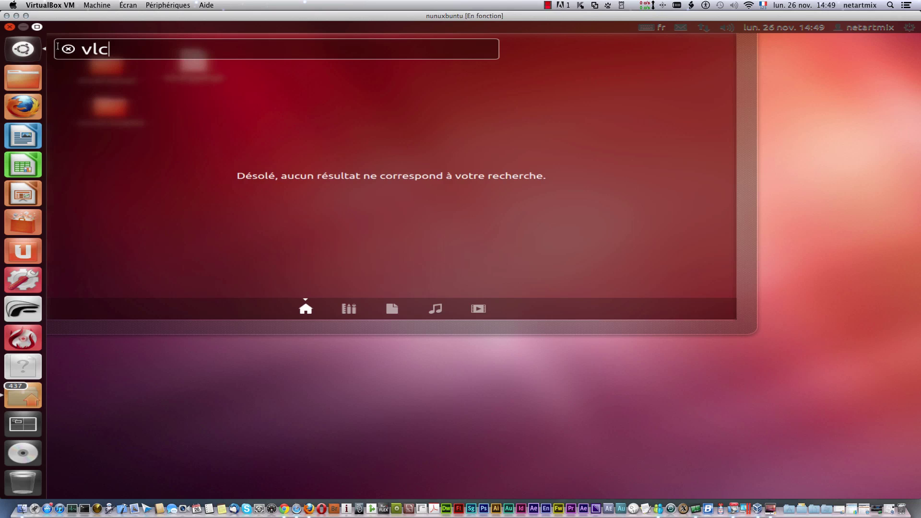
left_click(349, 390)
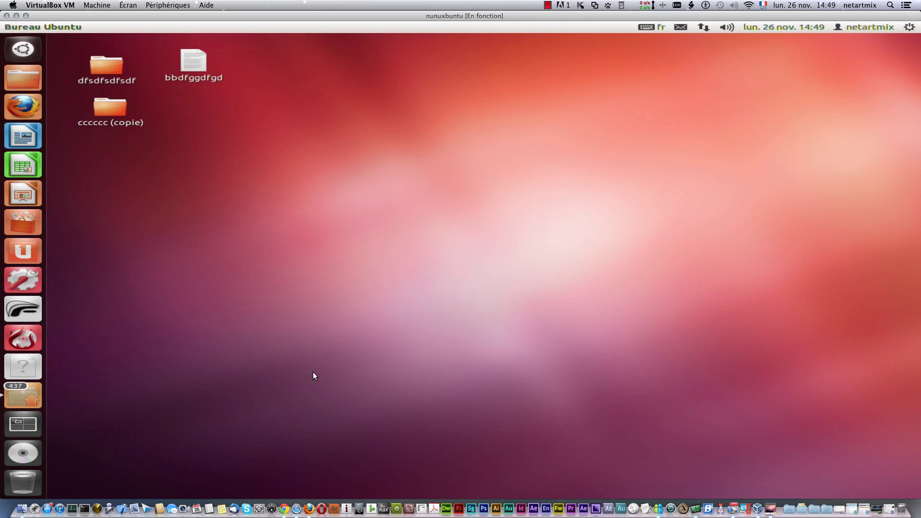
Step: Reopen the Dash on the Applications lens, then close it to show the desktop
left_click(22, 41)
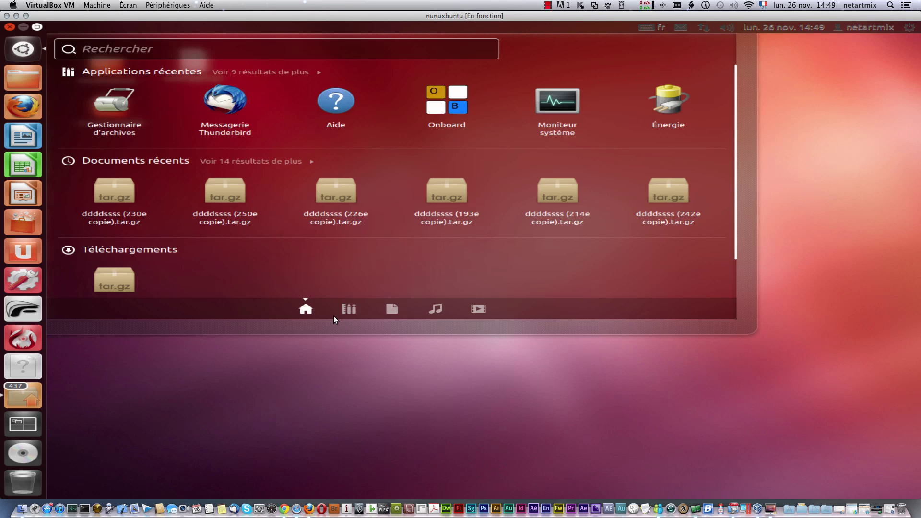
left_click(344, 310)
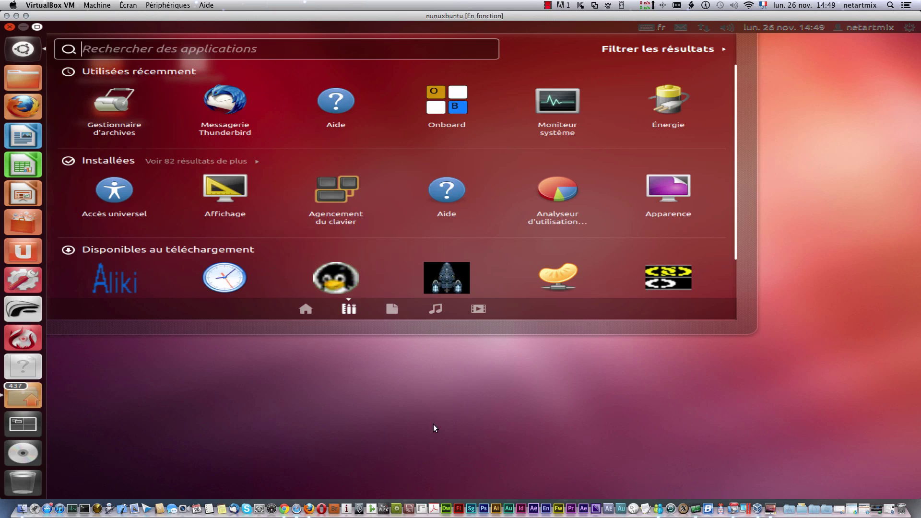
left_click(370, 376)
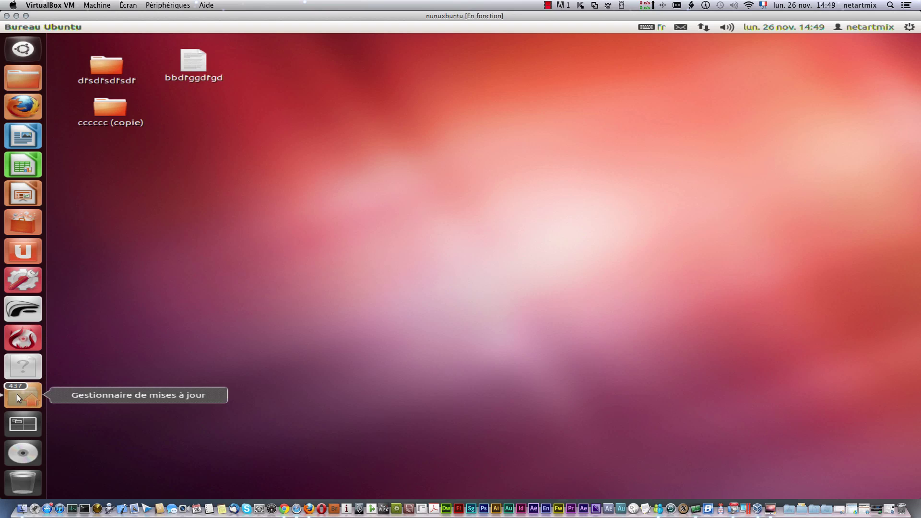
left_click(910, 29)
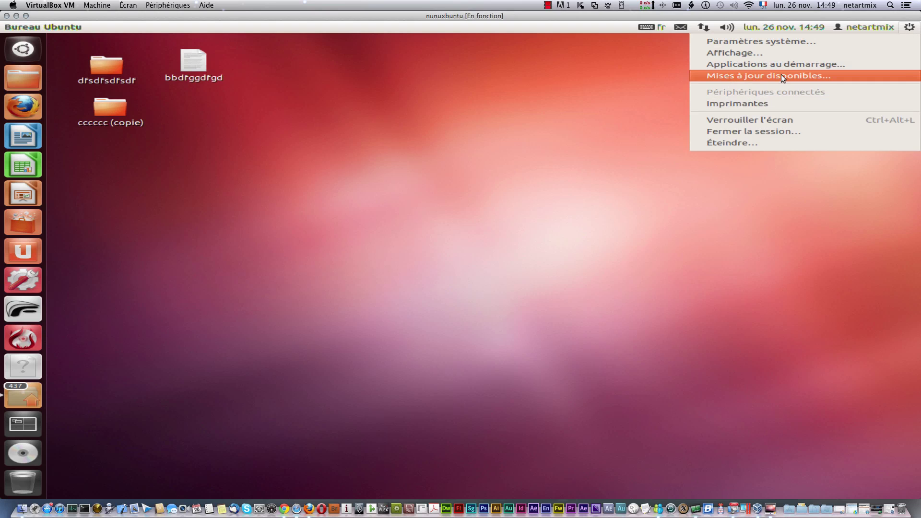
left_click(409, 239)
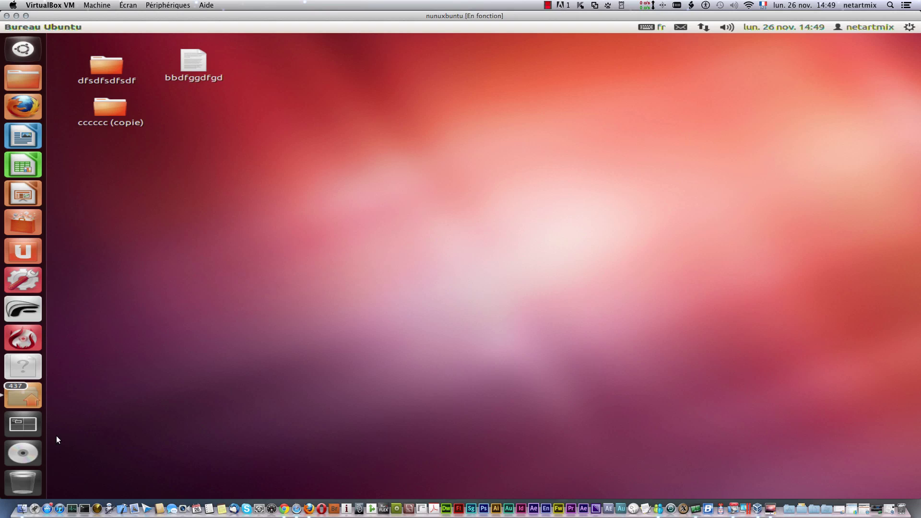
left_click(23, 423)
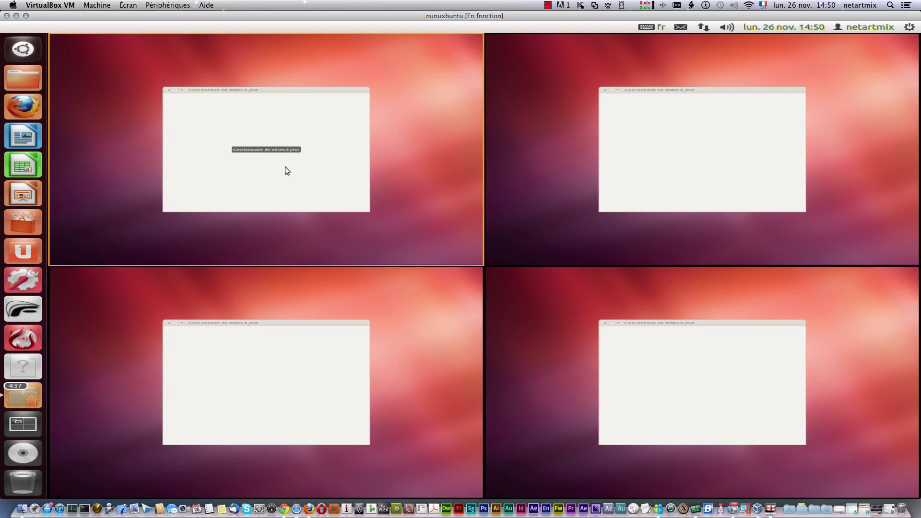
key("Escape")
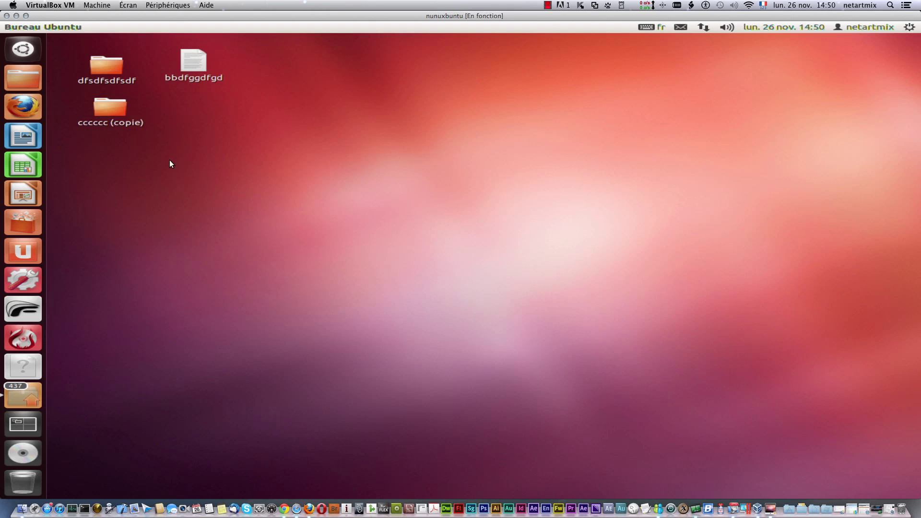
left_click(22, 106)
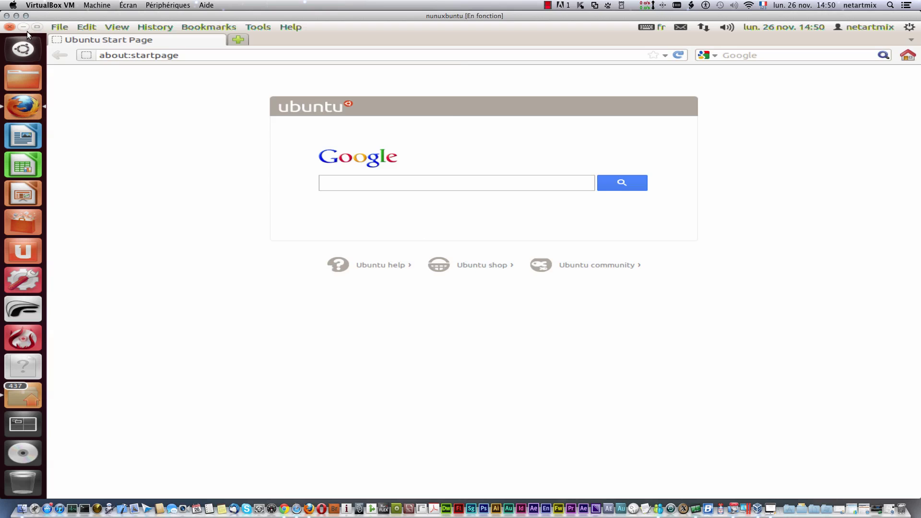
double_click(33, 28)
left_click_drag(300, 41, 491, 99)
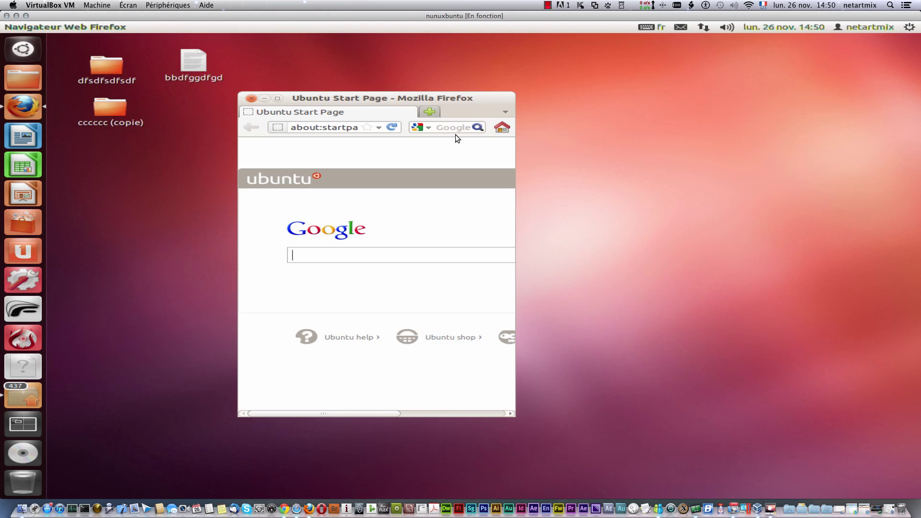
left_click(36, 426)
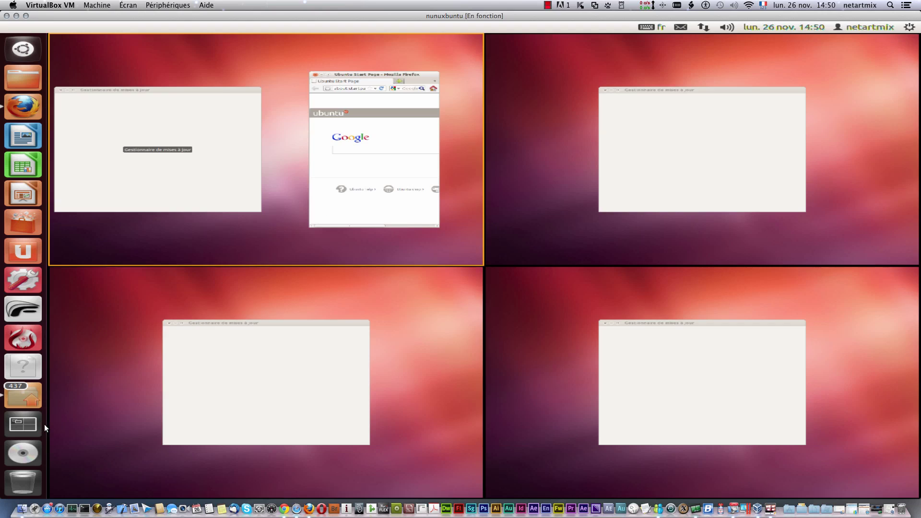
left_click(672, 168)
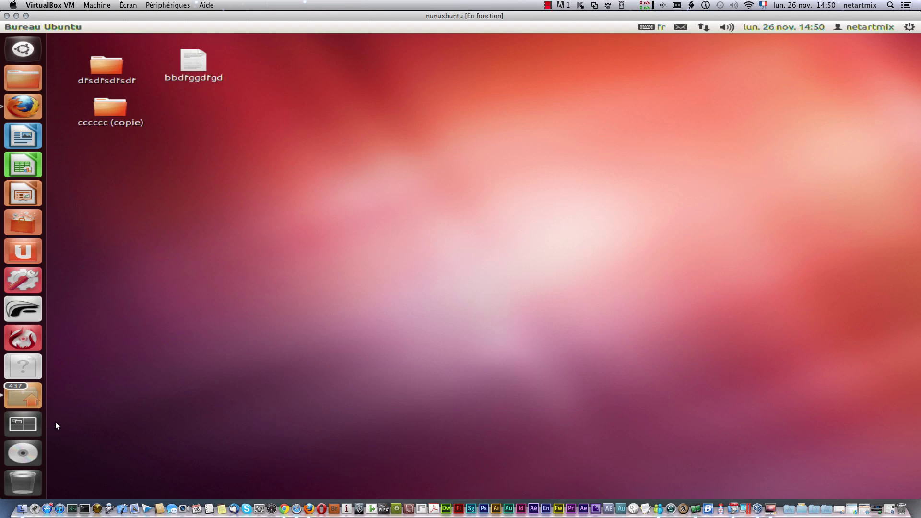
left_click(26, 422)
left_click(280, 170)
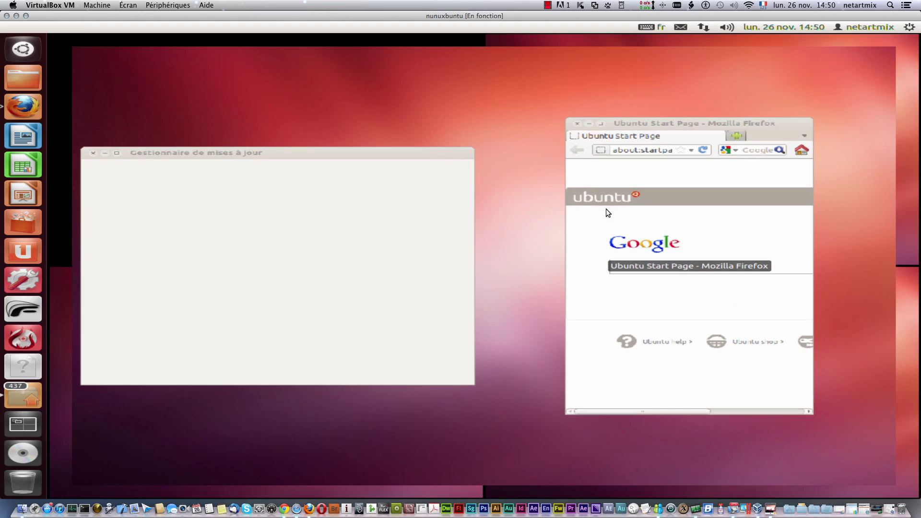
left_click(577, 123)
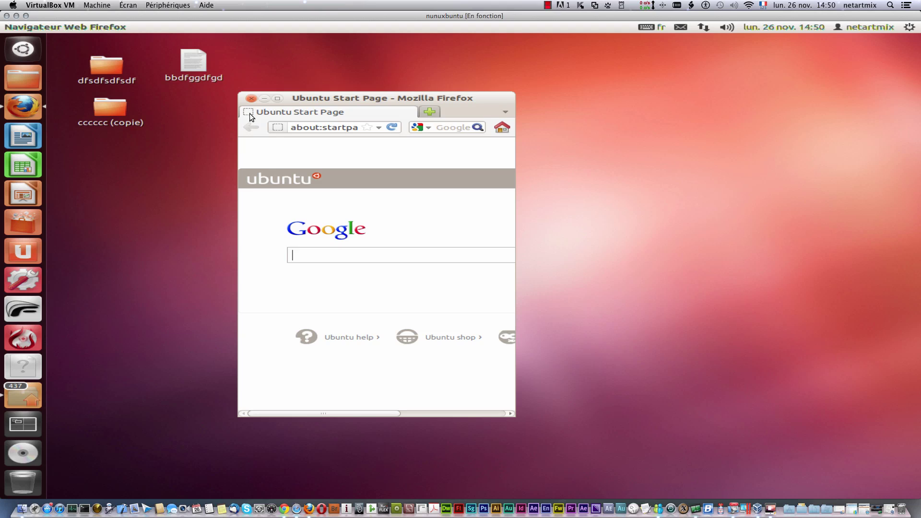
left_click(250, 99)
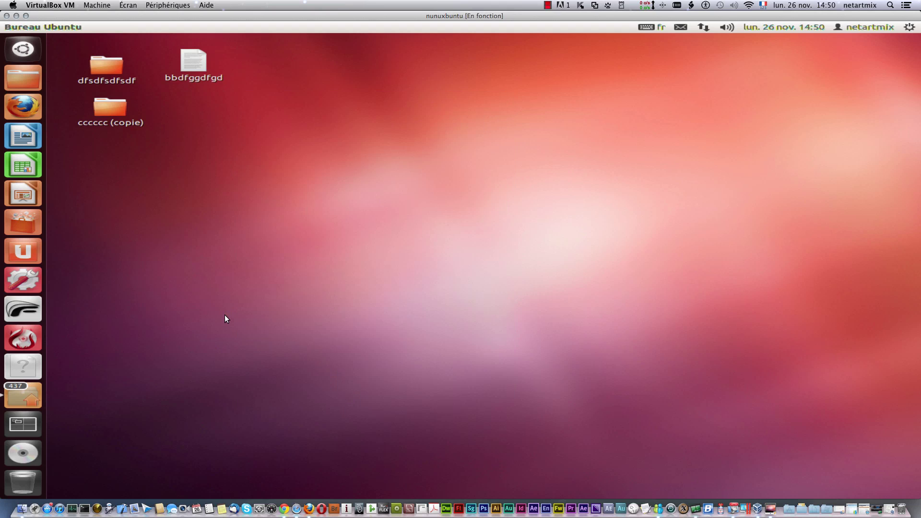
Step: Remove SMPlayer from the launcher with Retirer du lanceur
right_click(22, 366)
left_click(137, 388)
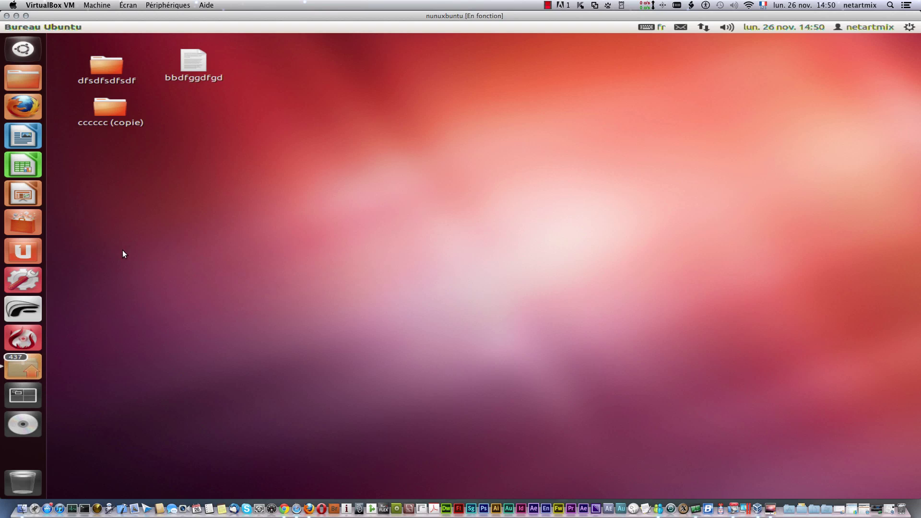
left_click(33, 51)
left_click(177, 360)
Step: Remove K3b and Firestarter from the launcher, quit Update Manager, and open the Dash
right_click(21, 335)
left_click(104, 451)
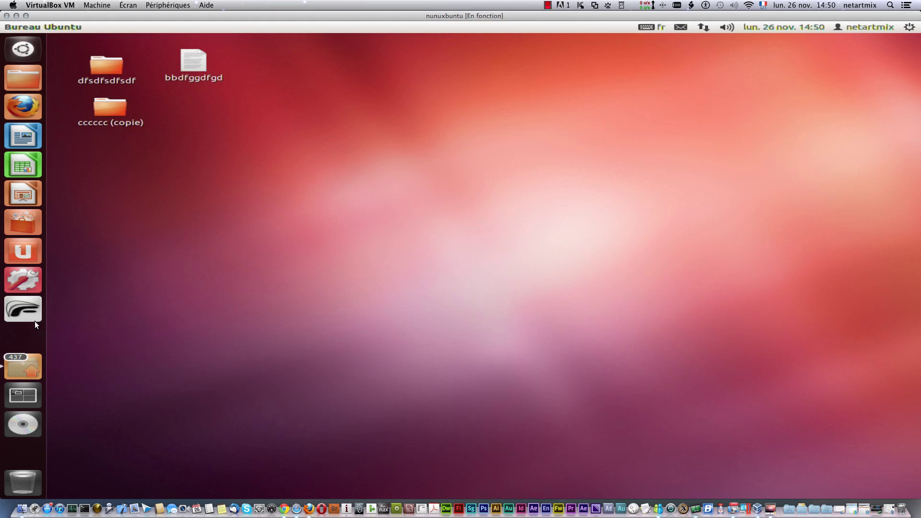
right_click(28, 309)
left_click(96, 323)
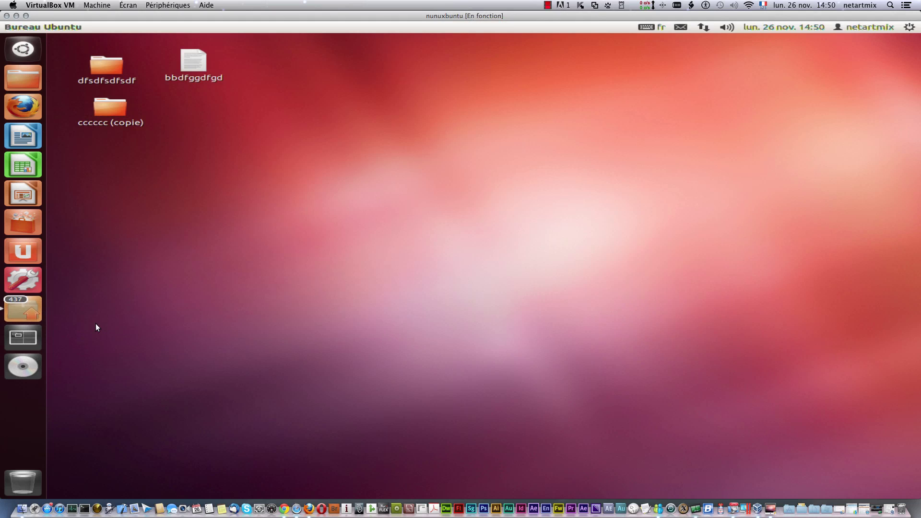
right_click(27, 298)
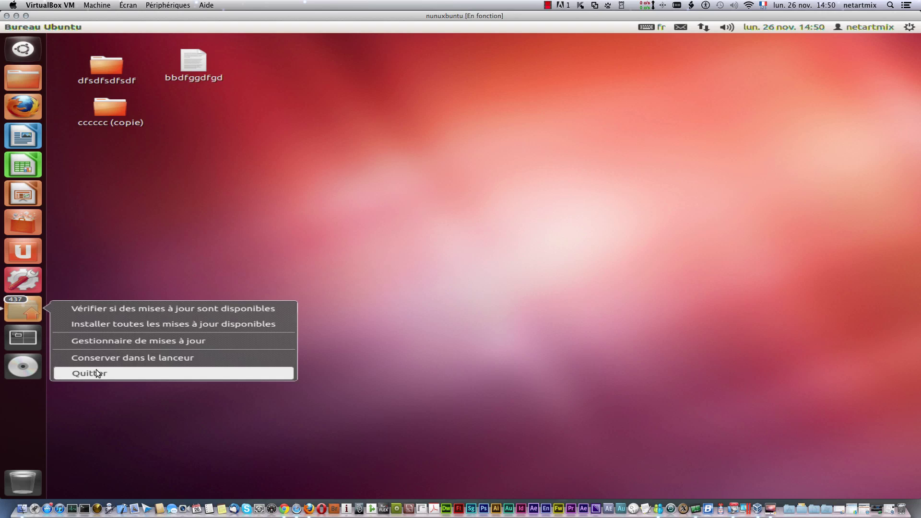
left_click(96, 370)
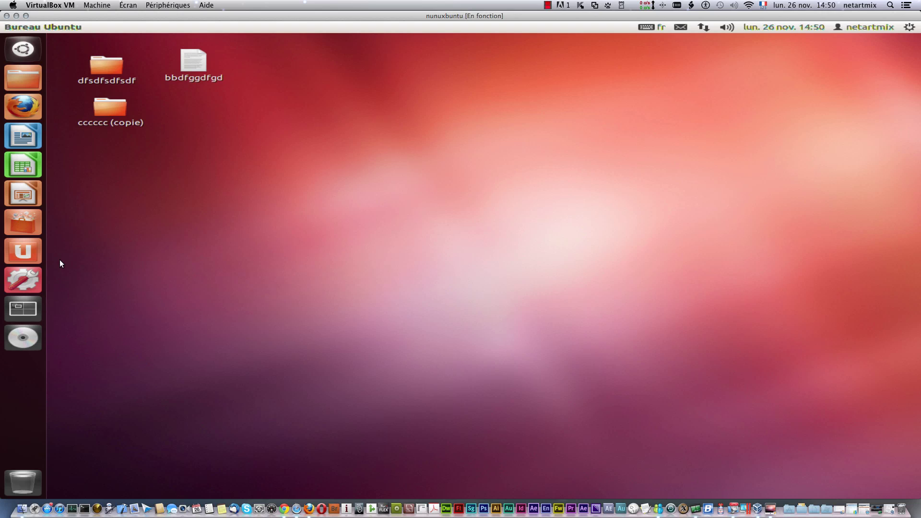
left_click(23, 48)
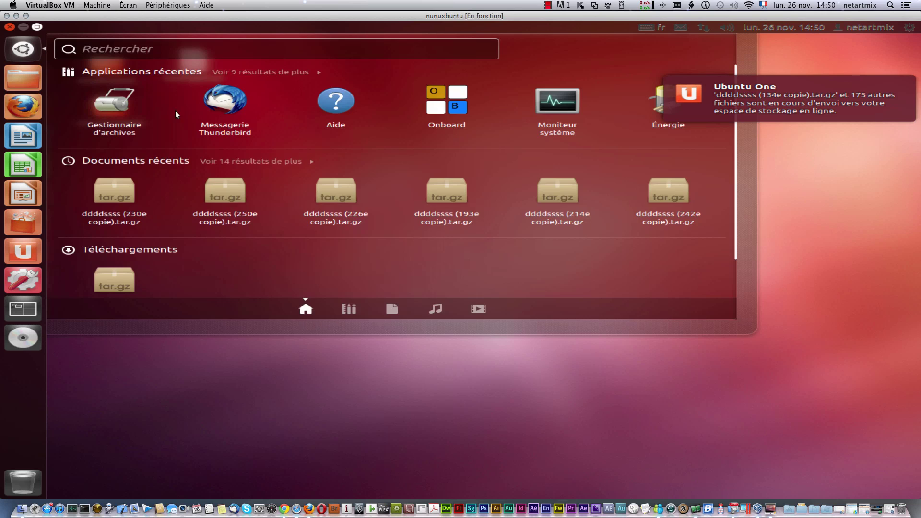
Step: Launch Thunderbird from the Dash, pin it with Conserver dans le lanceur, and close its window
left_click(219, 105)
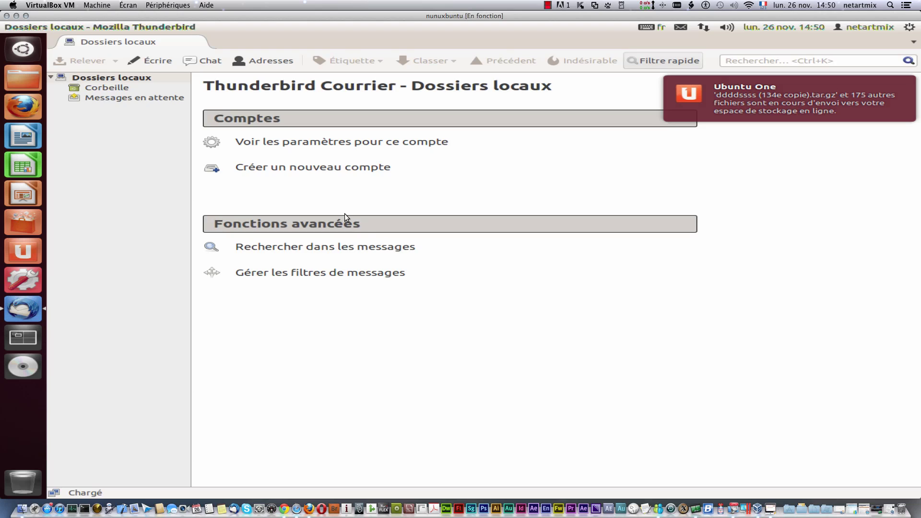
right_click(21, 310)
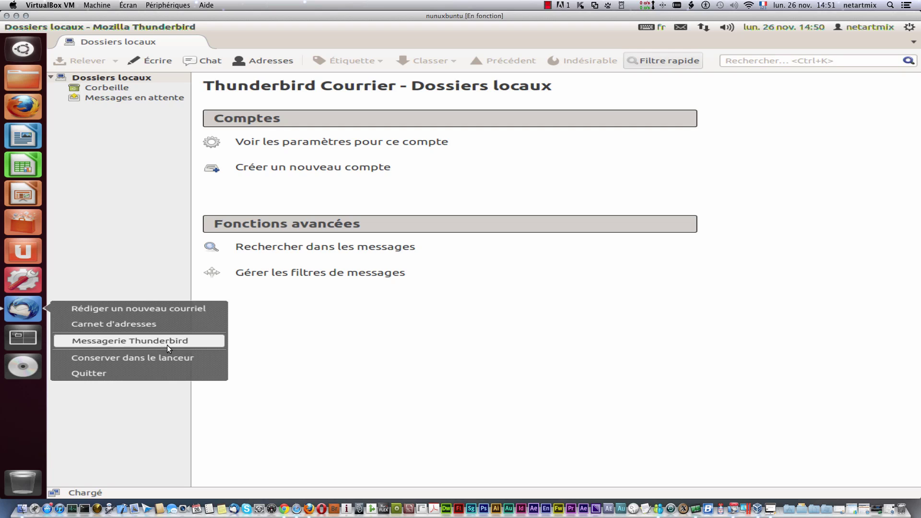
left_click(106, 357)
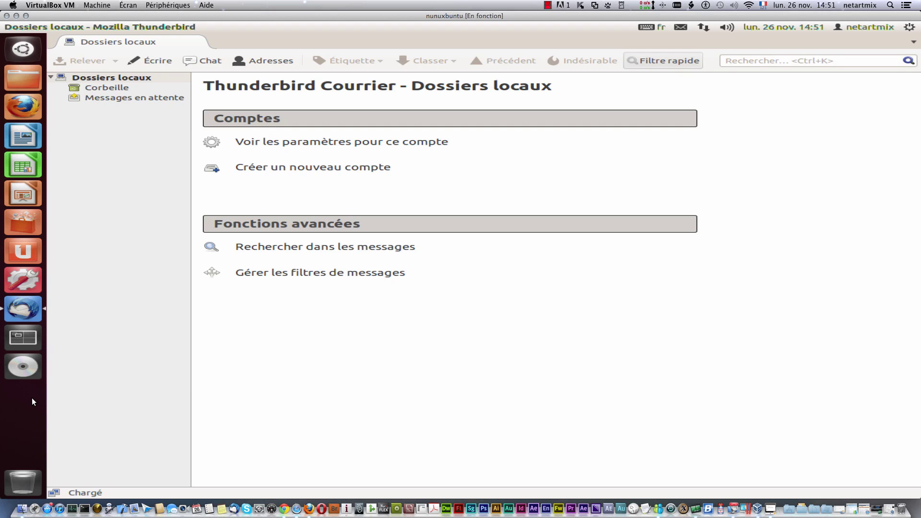
left_click(7, 29)
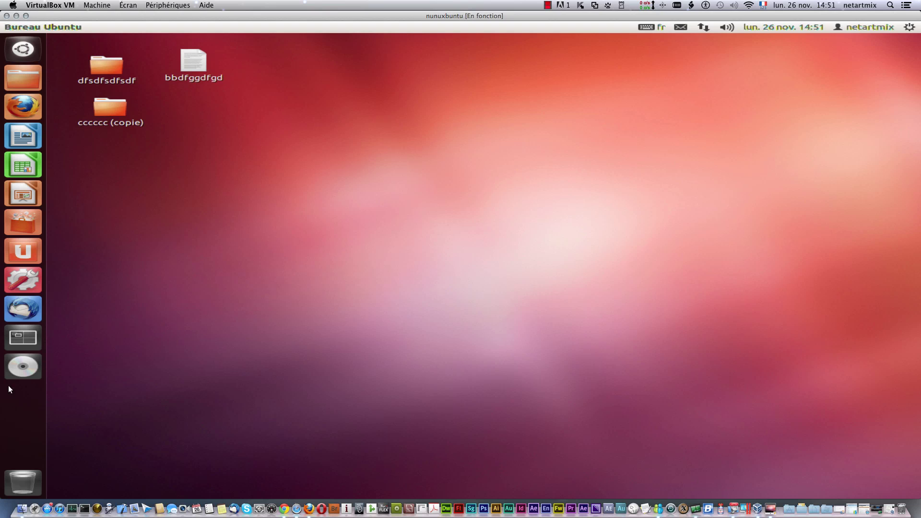
Step: Launch K3b from the Dash Applications lens after expanding the 82 more results
left_click(23, 46)
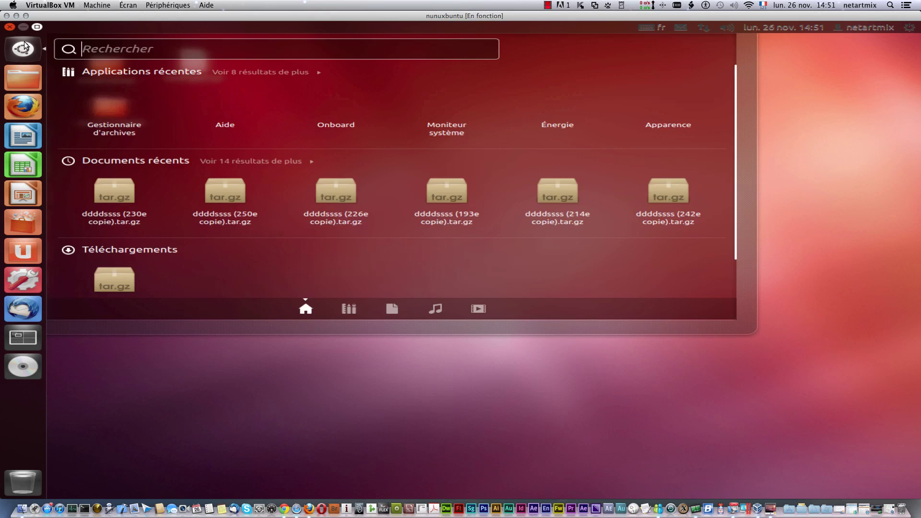
left_click(24, 46)
left_click(24, 46)
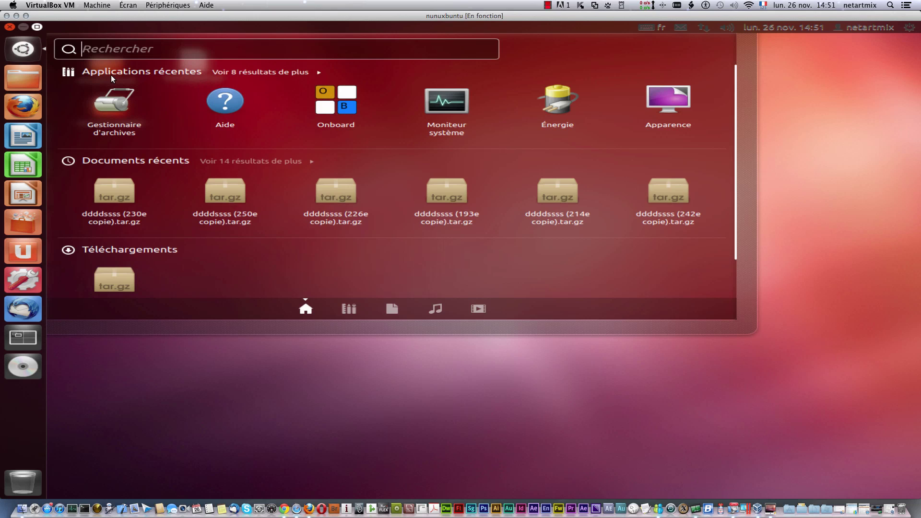
left_click(349, 310)
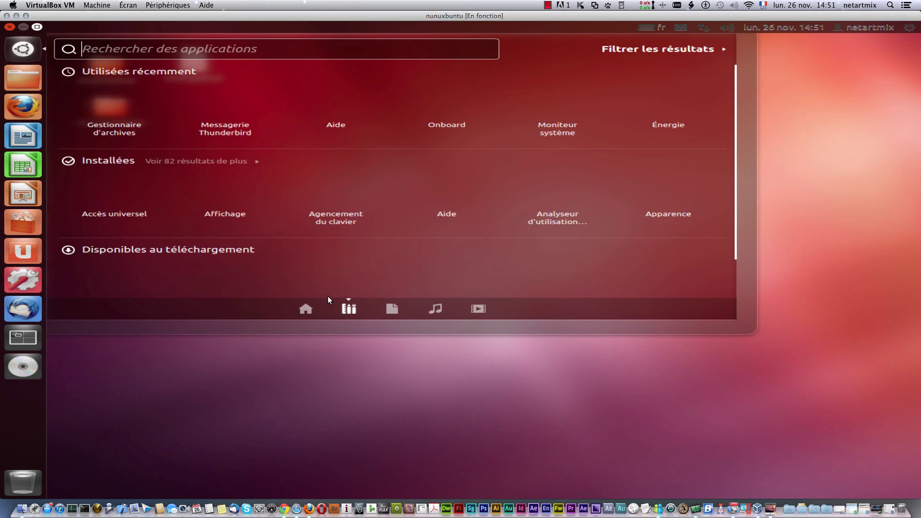
left_click(211, 162)
scroll(340, 237, "down", 3)
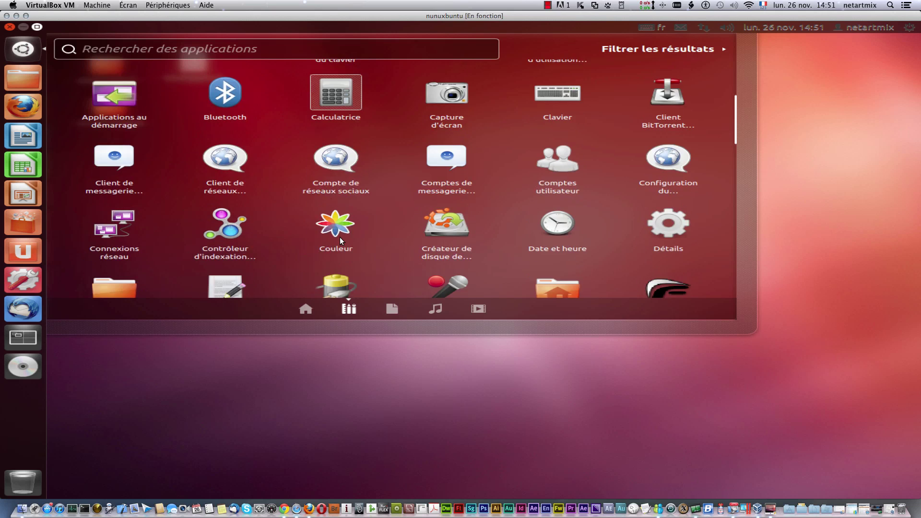
scroll(340, 237, "down", 5)
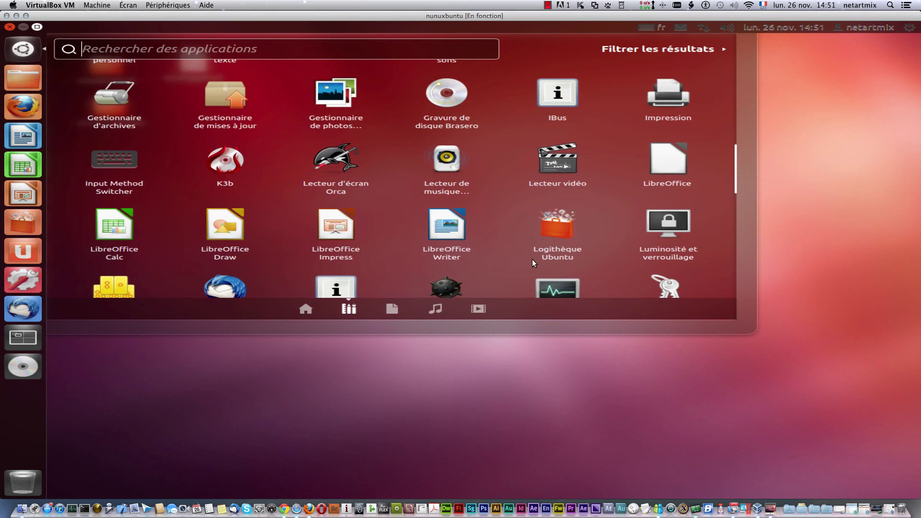
left_click(236, 158)
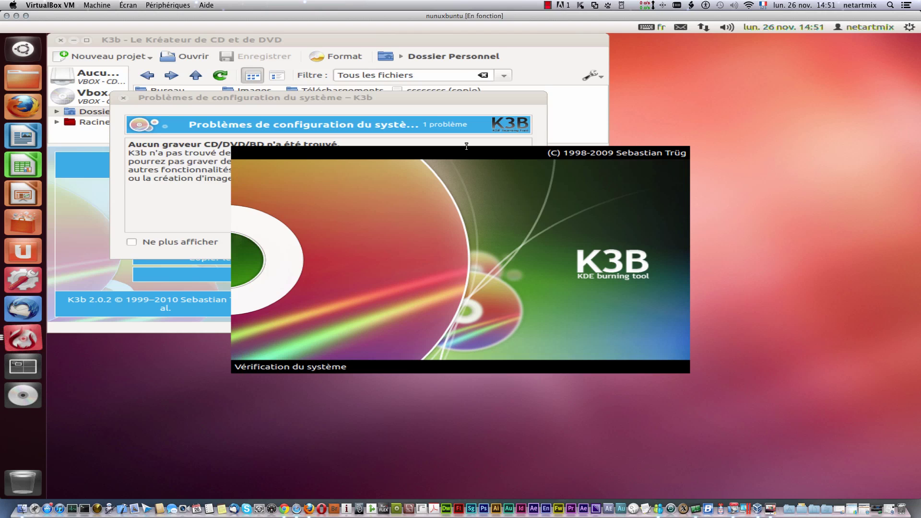
Step: Dismiss K3b's warning and tip, relaunch it from recent apps, and pin it with Conserver dans le lanceur
left_click(508, 244)
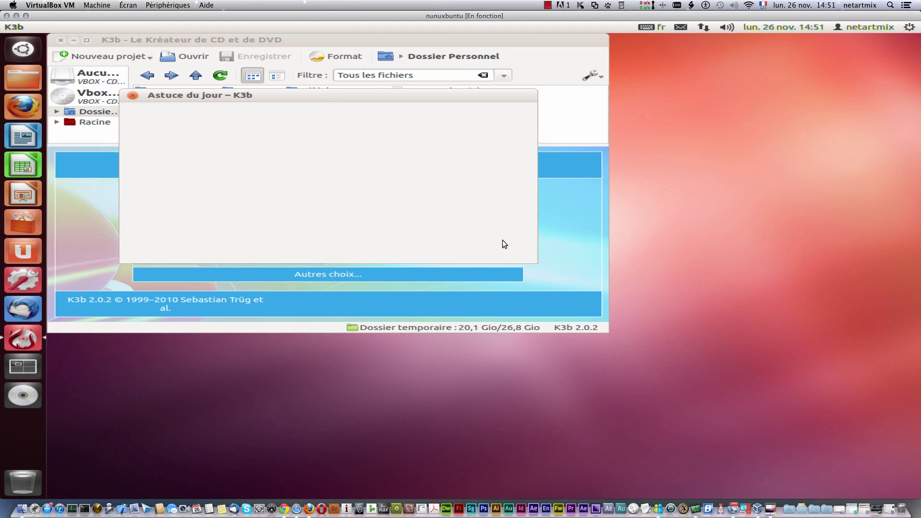
left_click(133, 95)
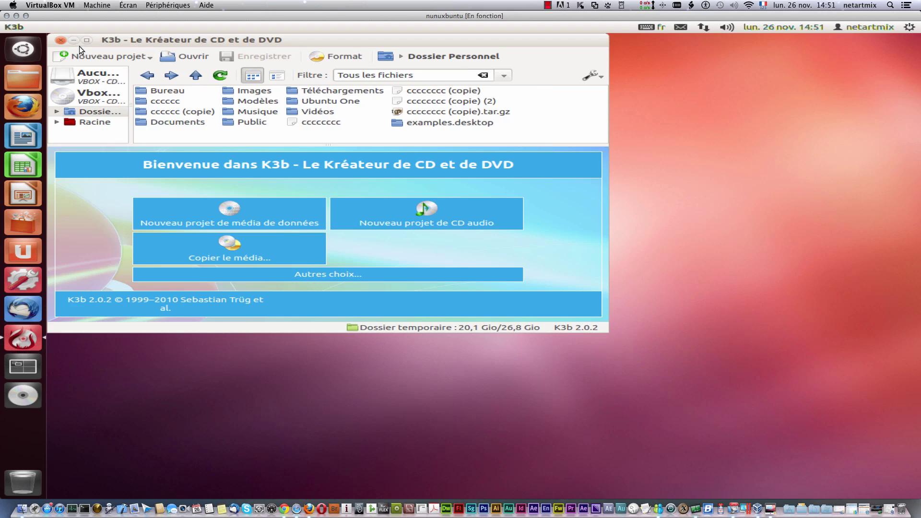
left_click(60, 40)
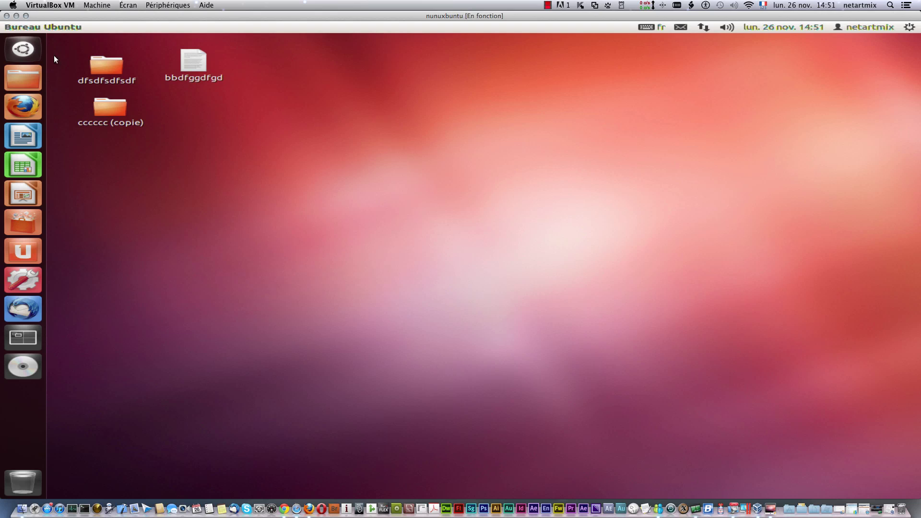
left_click(23, 48)
left_click(105, 100)
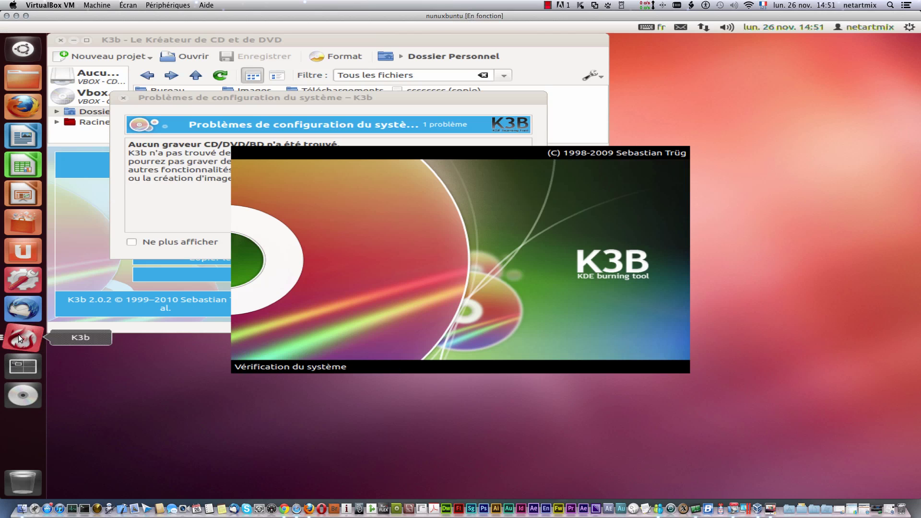
right_click(18, 334)
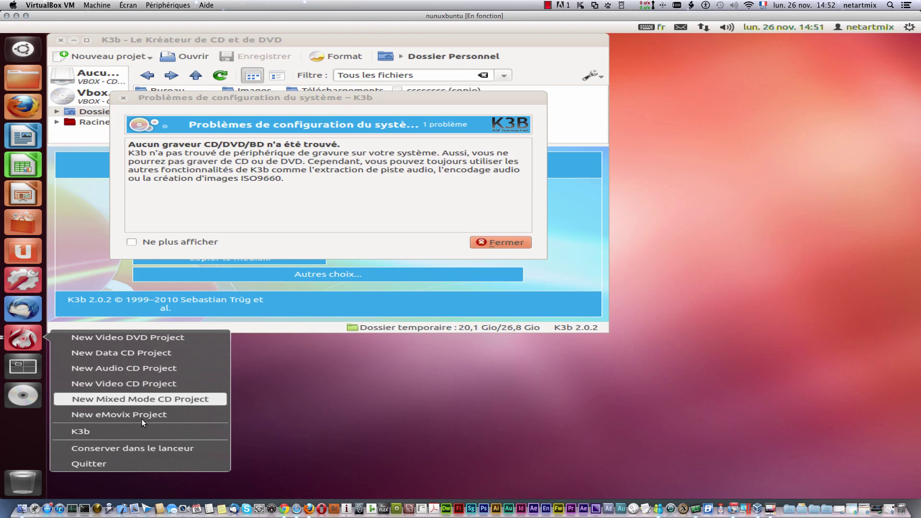
left_click(116, 451)
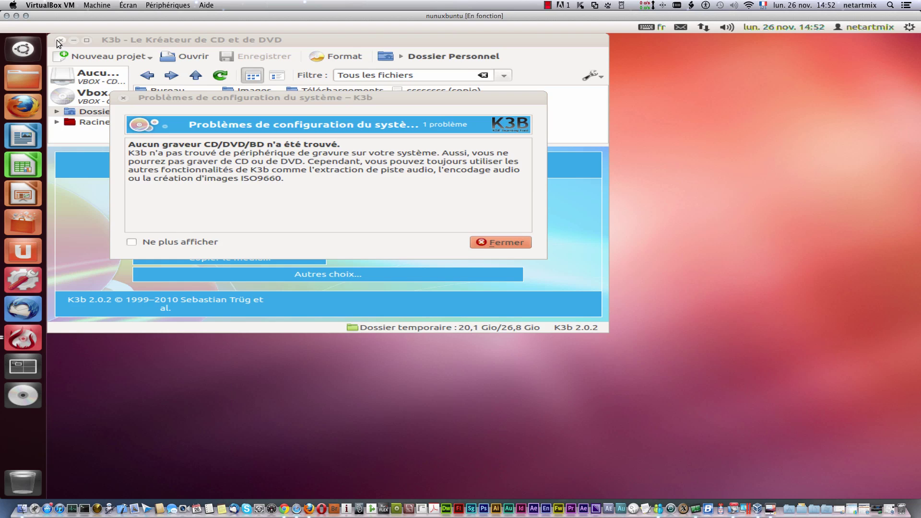
Step: Dismiss K3b's warning and tip, quit it, and relaunch it from its pinned launcher icon
left_click(502, 246)
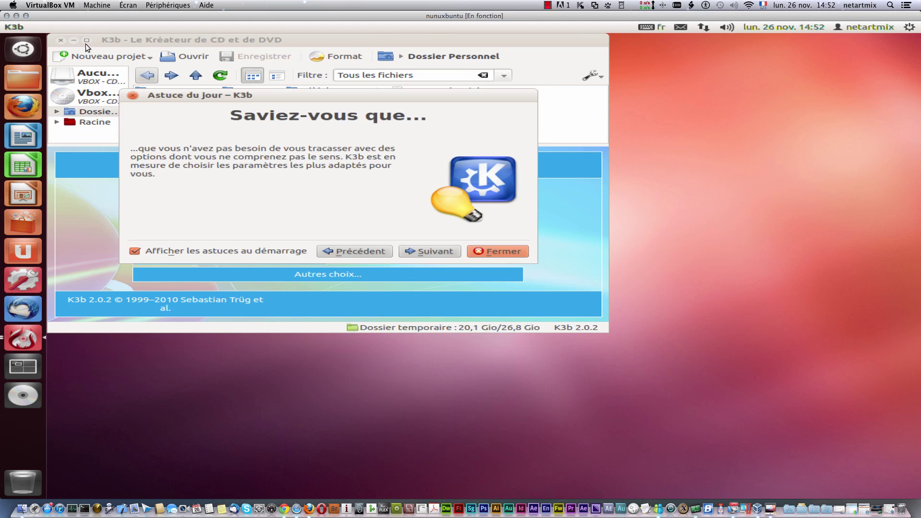
left_click(511, 251)
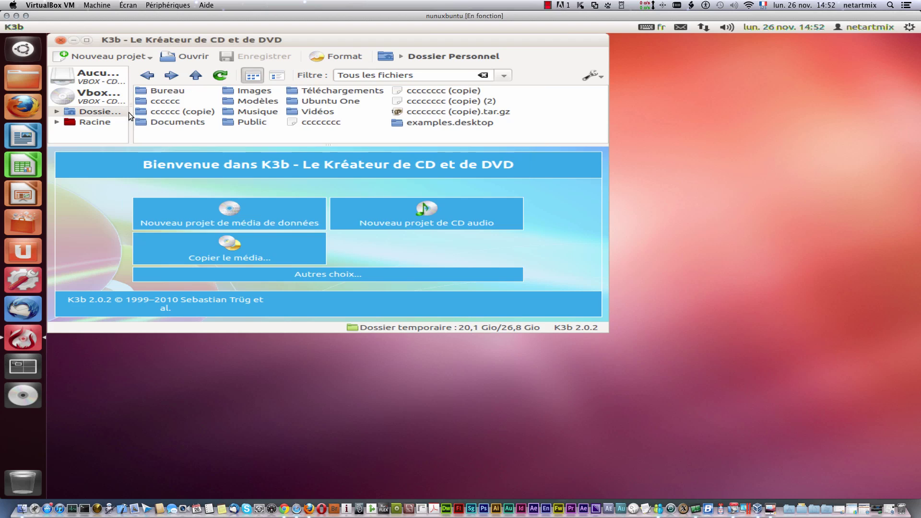
left_click(60, 40)
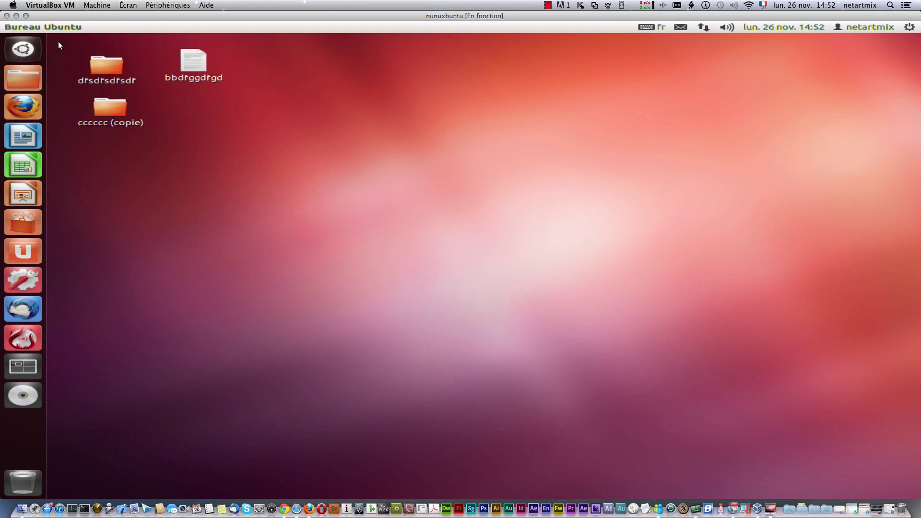
left_click(24, 342)
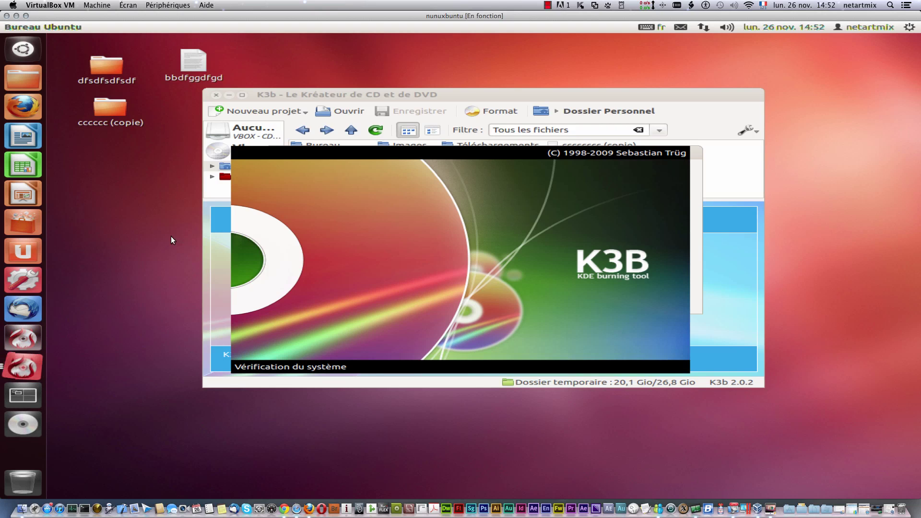
Step: Open and close Thunderbird, then close K3b's no-burner warning and the K3b window
left_click(24, 307)
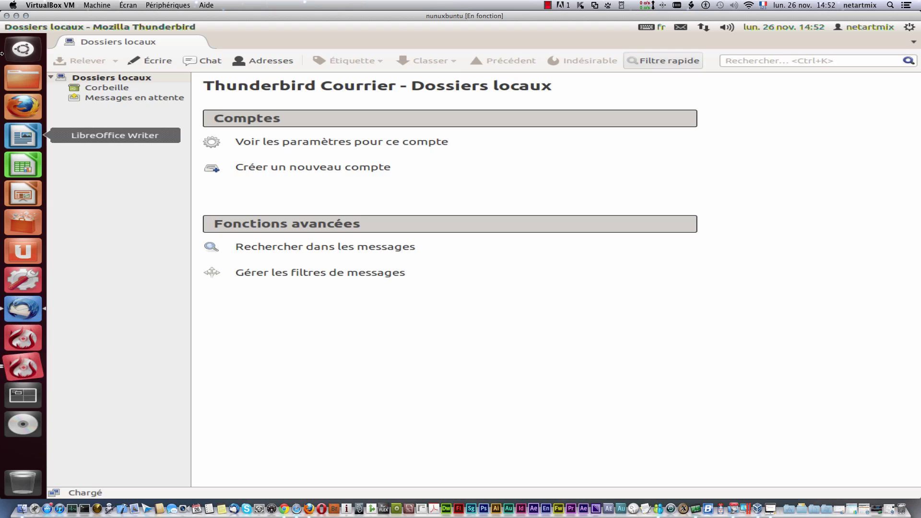
left_click(7, 27)
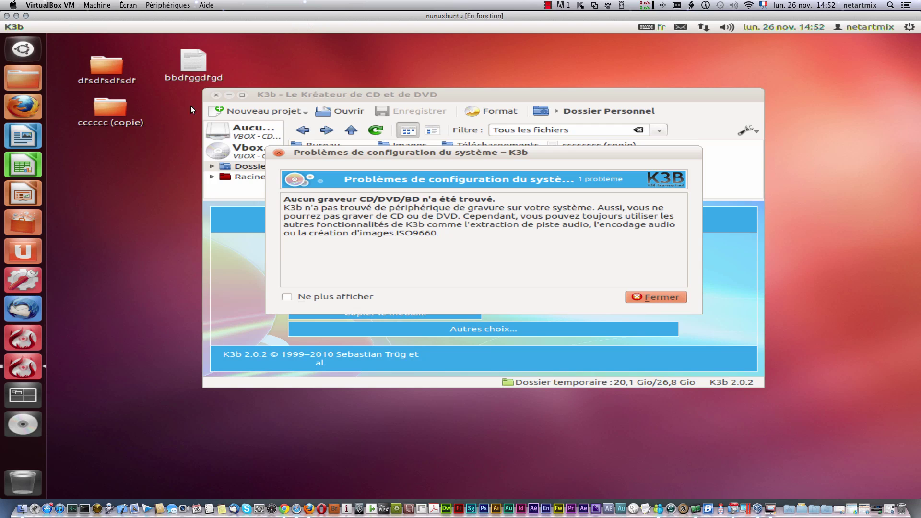
left_click(278, 153)
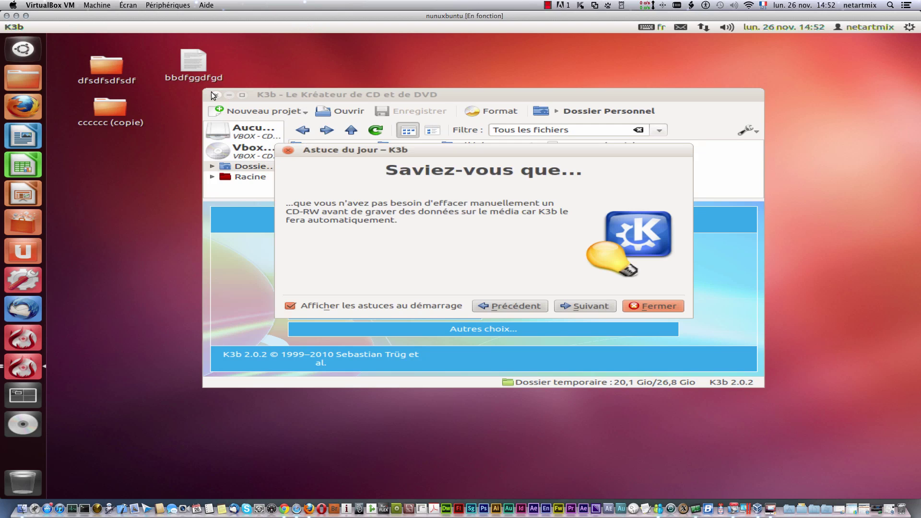
left_click(214, 95)
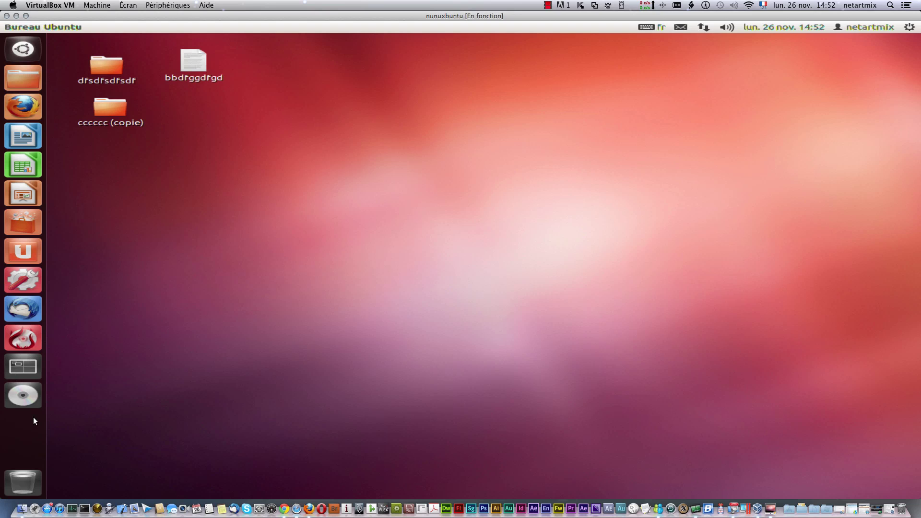
Step: Open Appearance settings from the desktop menu and turn on launcher auto-hide under Comportement
right_click(347, 193)
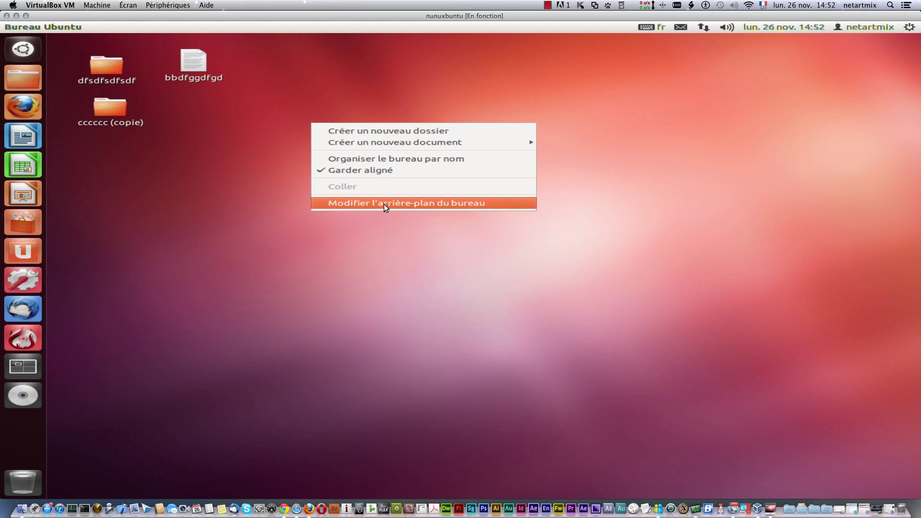
left_click(431, 202)
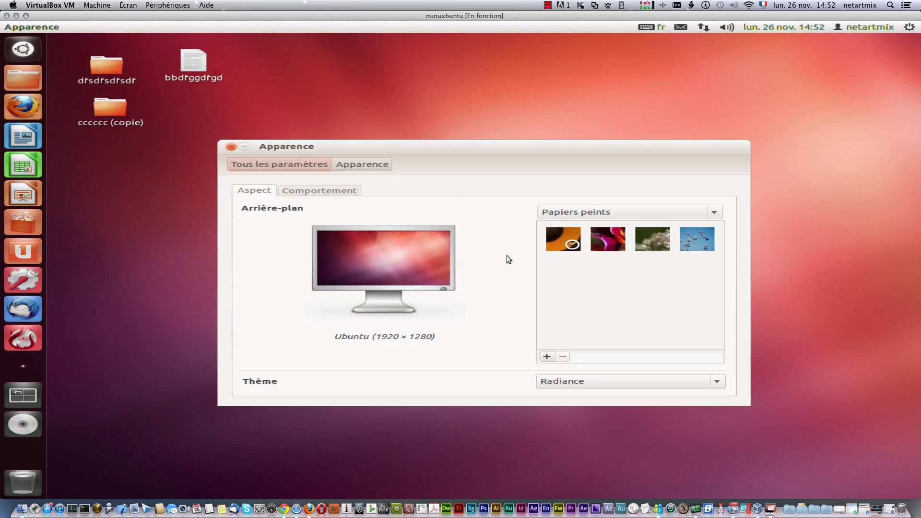
left_click(302, 191)
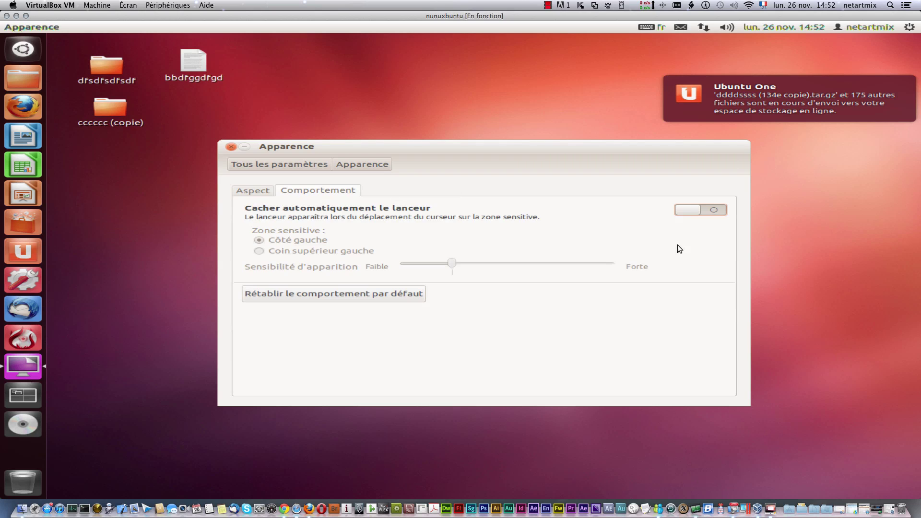
left_click(715, 211)
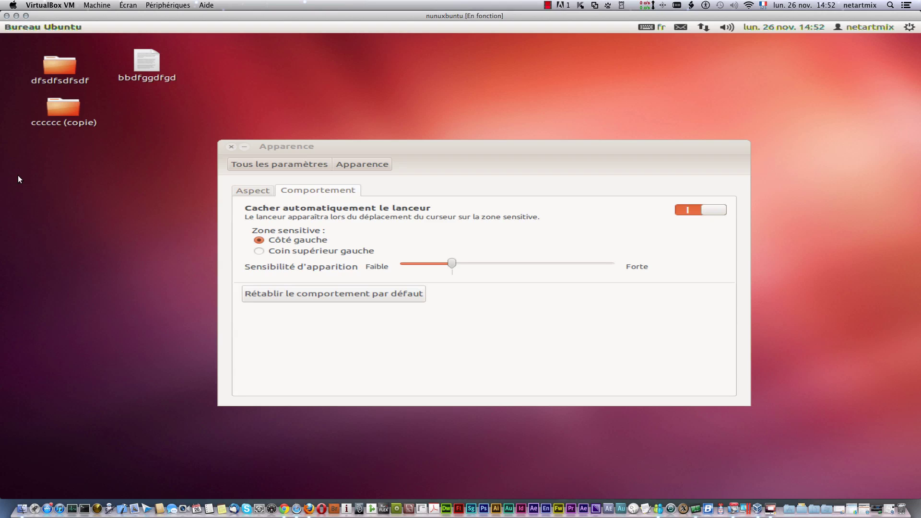
left_click_drag(2, 176, 68, 174)
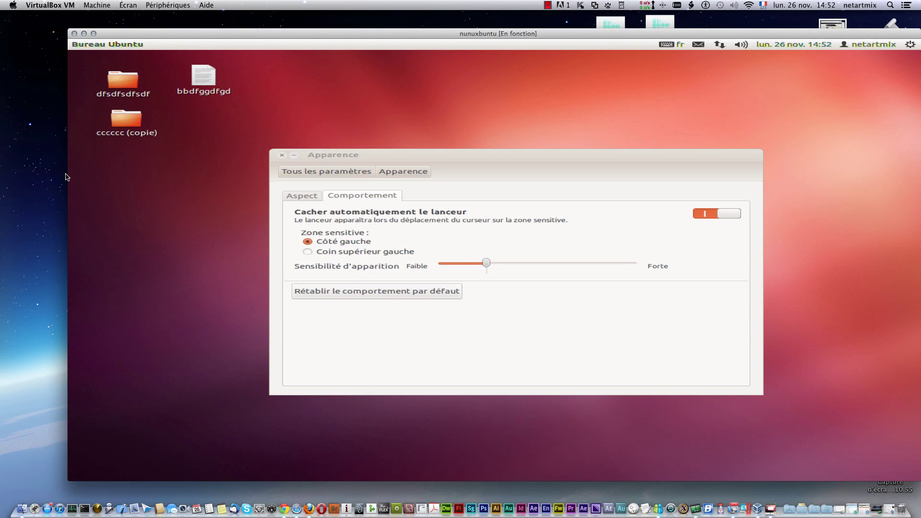
left_click(94, 33)
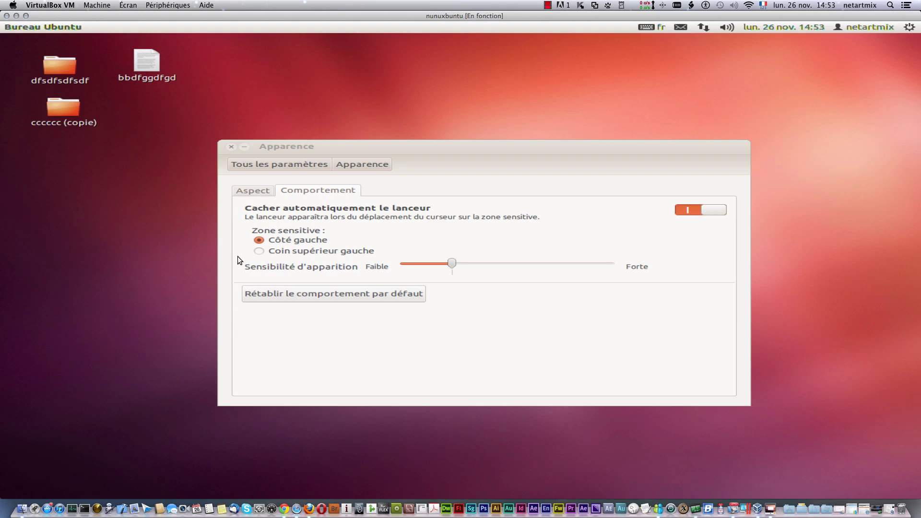
Step: Choose the Coin supérieur gauche reveal zone, raise sensitivity, turn auto-hide off, and close settings
left_click(264, 250)
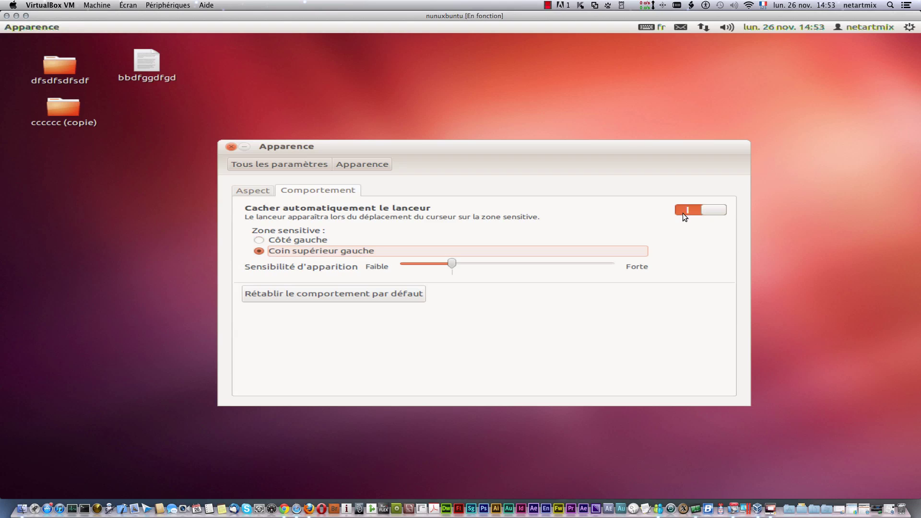
left_click(713, 212)
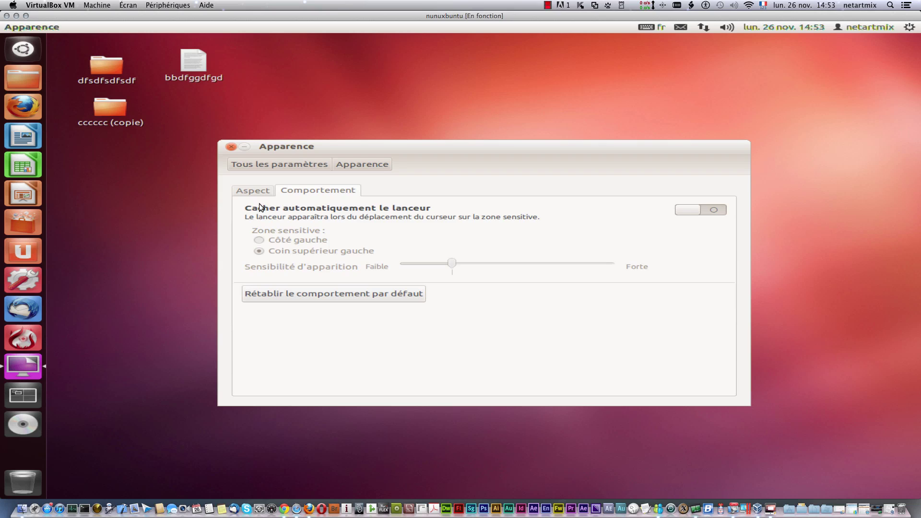
left_click(712, 211)
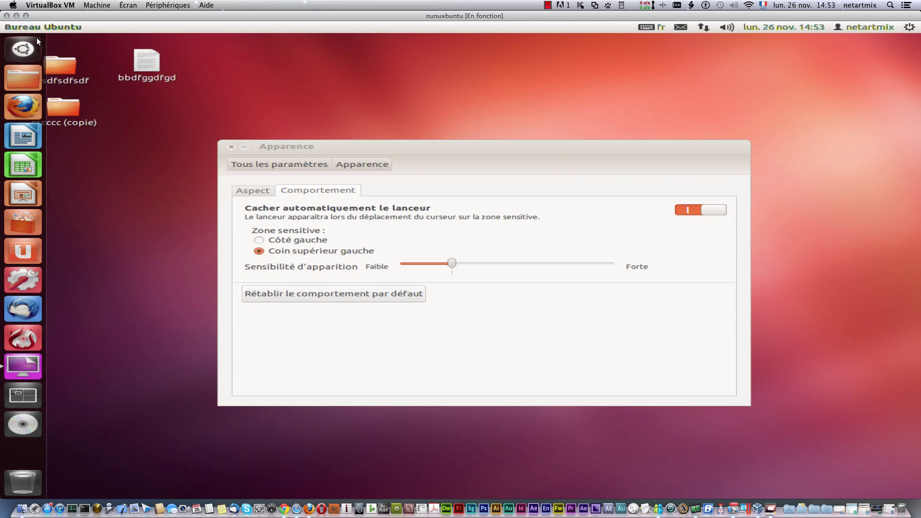
left_click(290, 242)
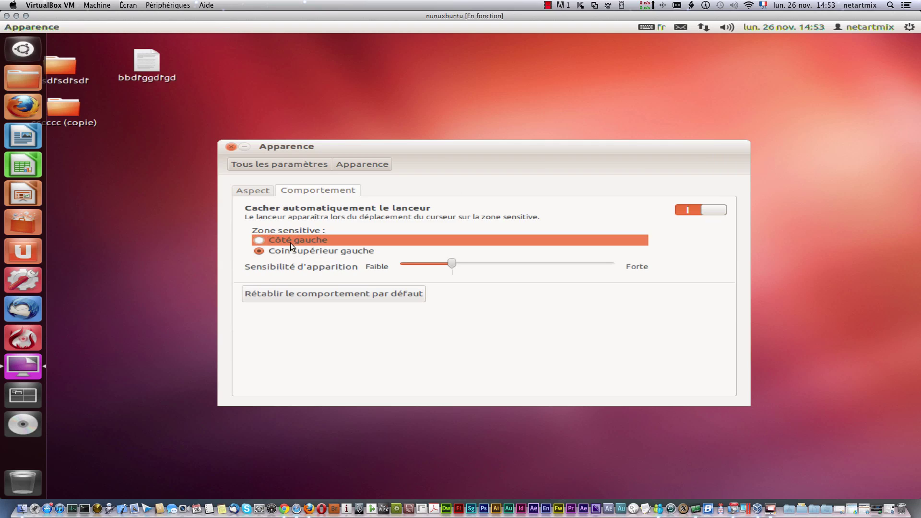
left_click(271, 252)
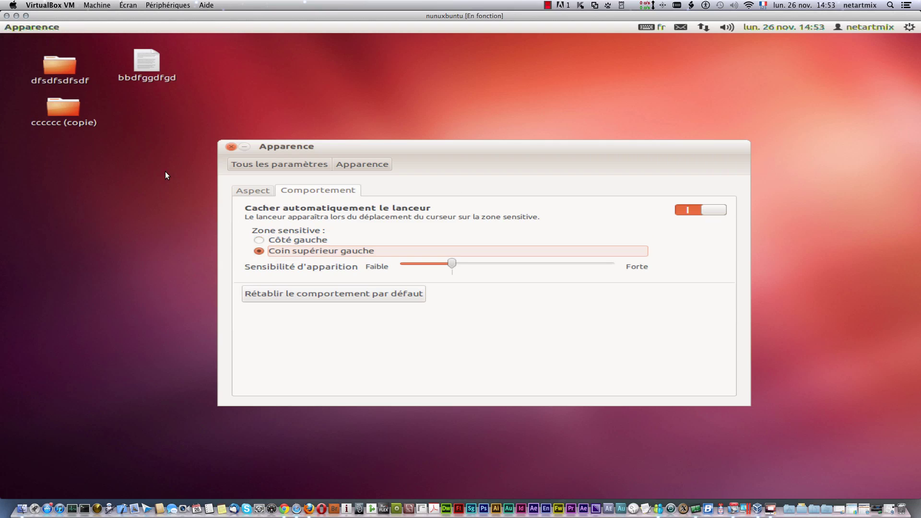
left_click_drag(447, 266, 507, 266)
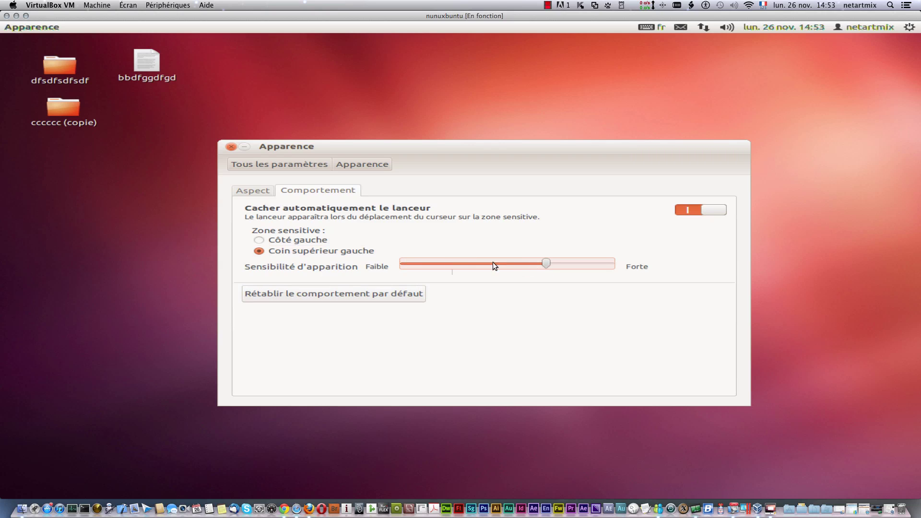
left_click(717, 213)
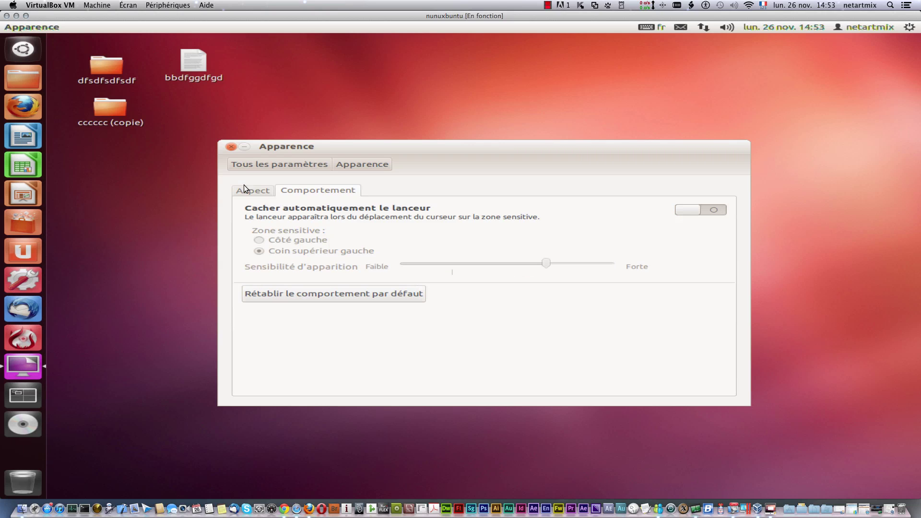
left_click(232, 147)
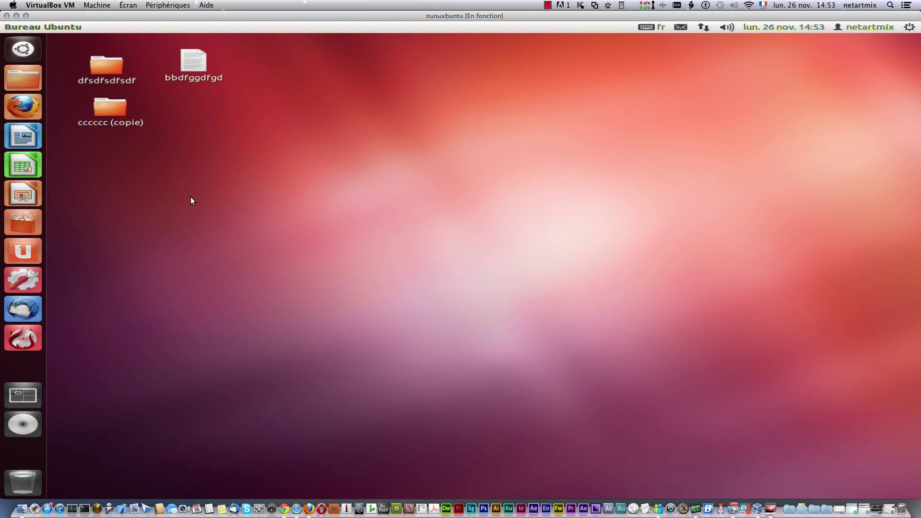
Step: Remove K3b and Thunderbird from the launcher with Retirer du lanceur, then open the Dash
right_click(18, 336)
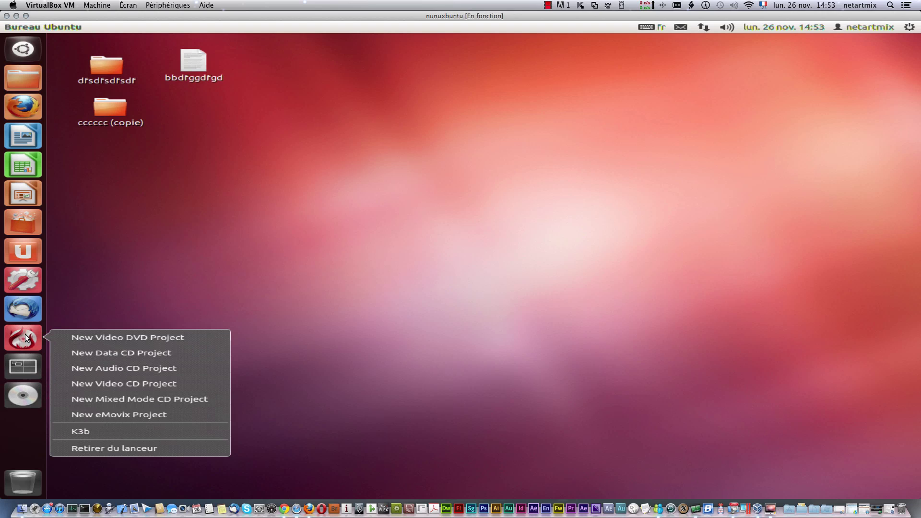
left_click(133, 449)
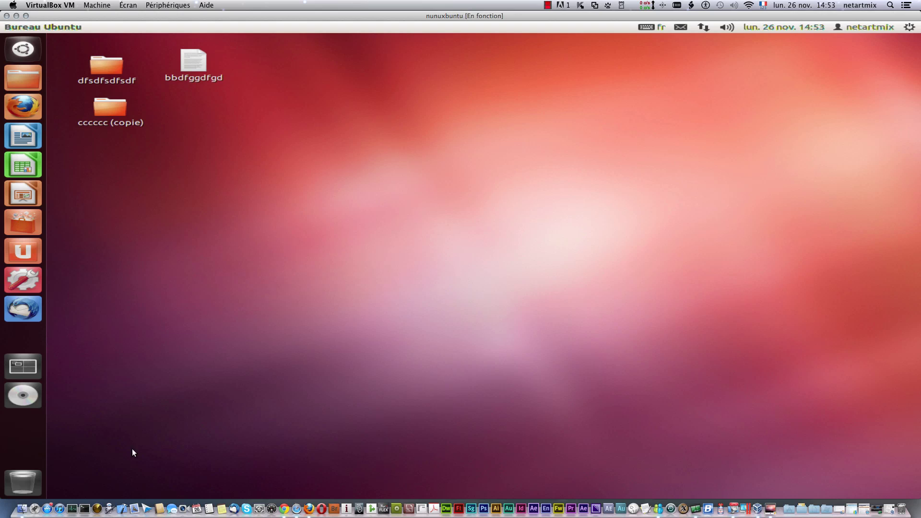
right_click(22, 300)
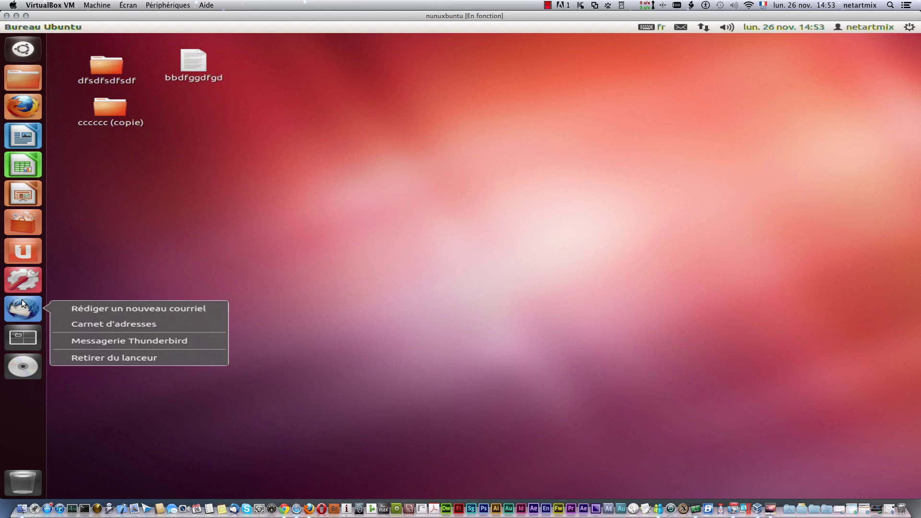
left_click(93, 357)
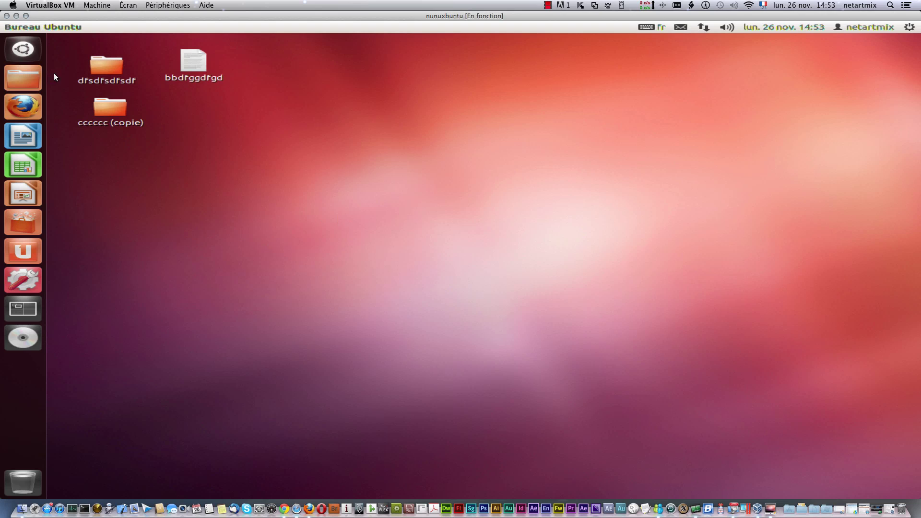
left_click(23, 48)
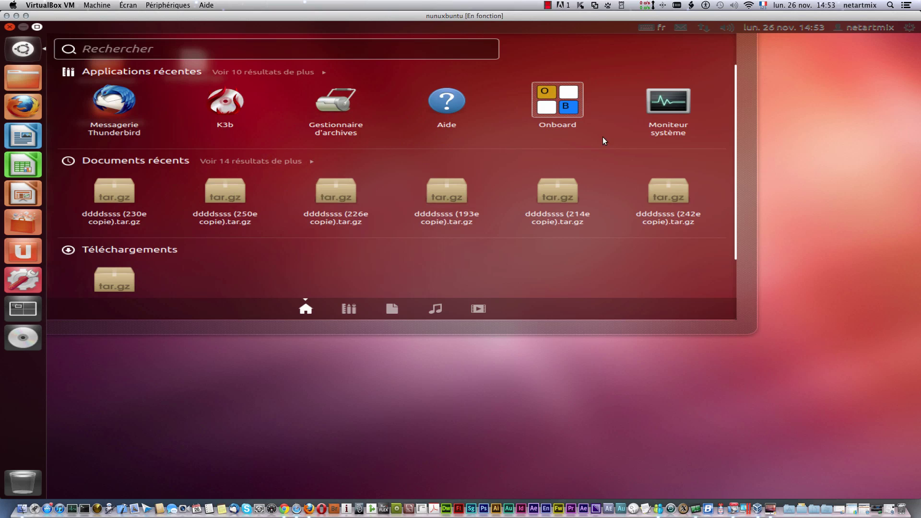
Step: Launch Moniteur système, centre its window, view the Système summary, then show the Processus list
left_click(667, 108)
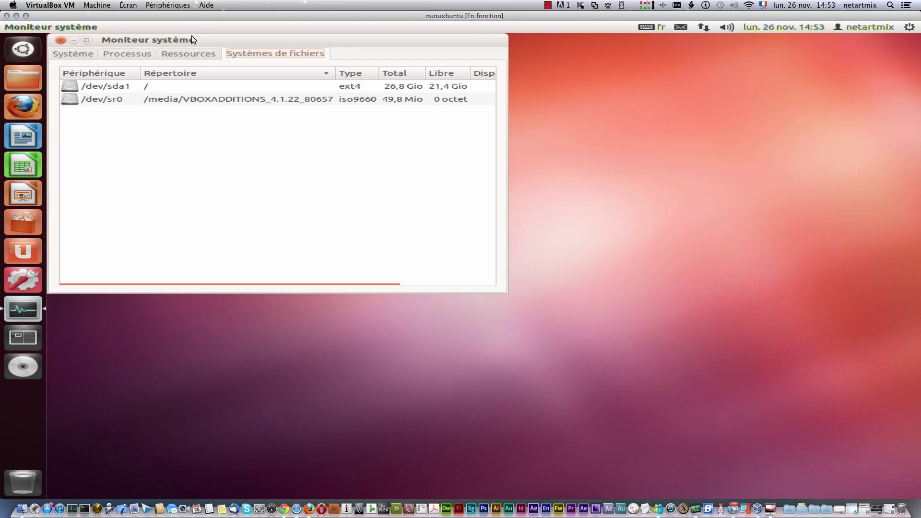
left_click_drag(198, 37, 364, 139)
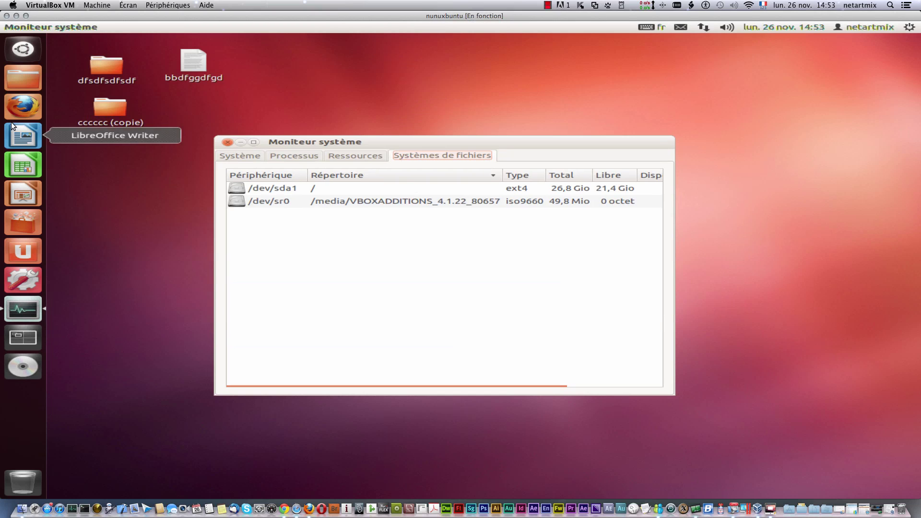
key("super")
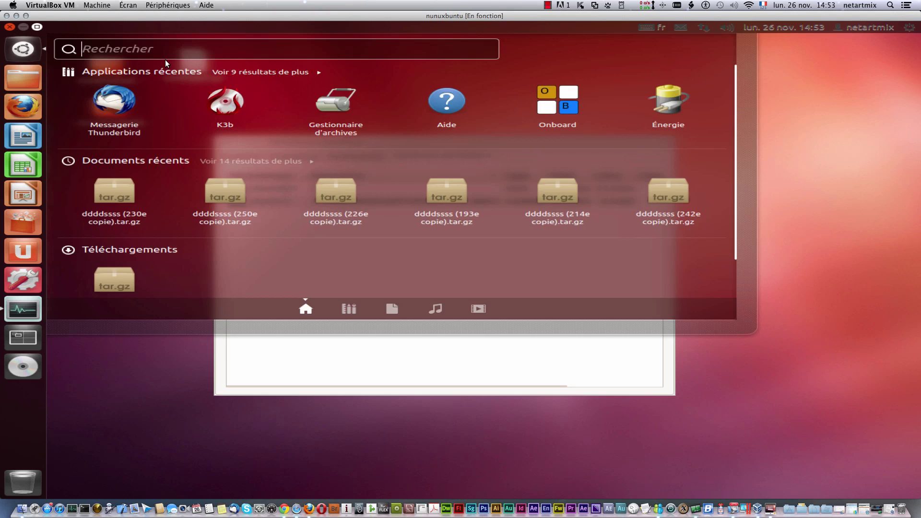
type("mo")
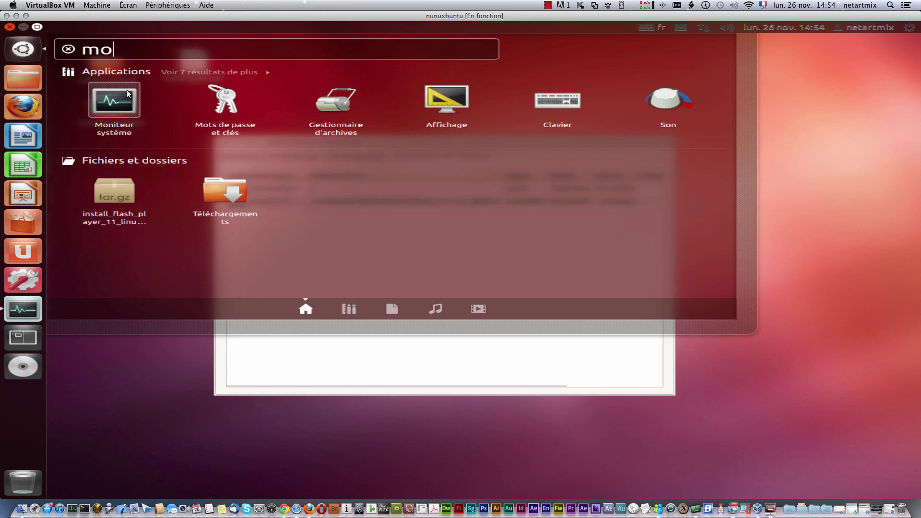
left_click(331, 381)
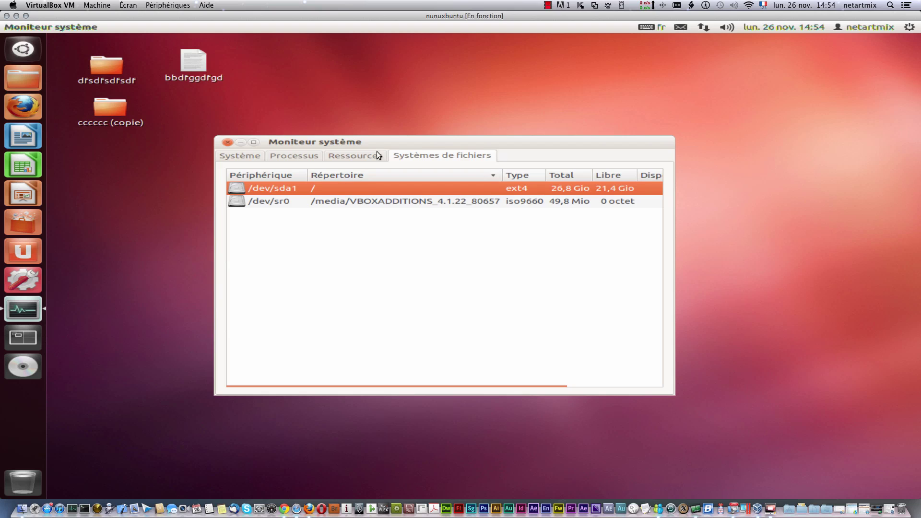
left_click(249, 159)
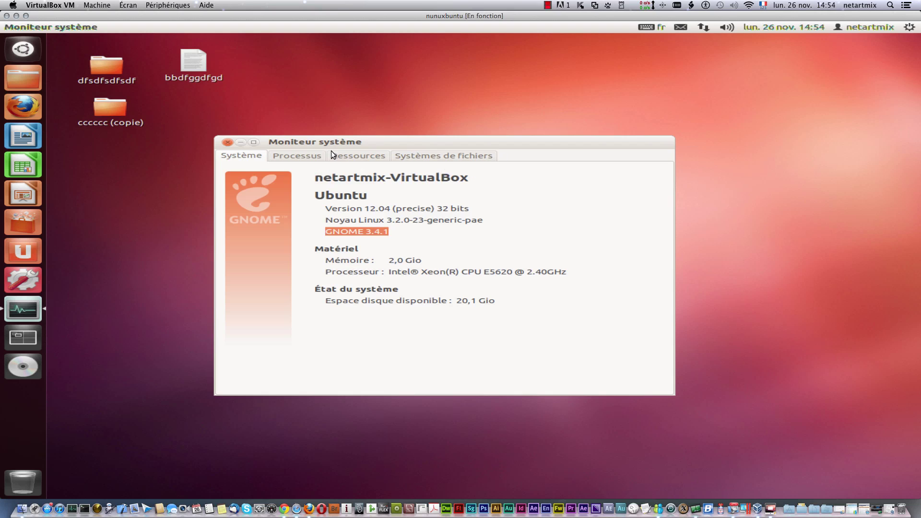
left_click(304, 151)
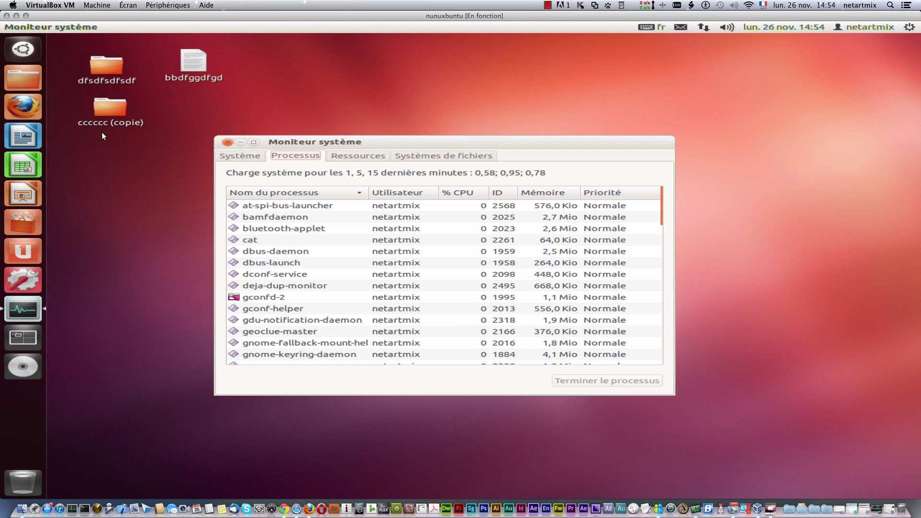
Step: Launch Firefox, locate its process in System Monitor, view the Ressources graphs, then close the monitor
left_click(23, 105)
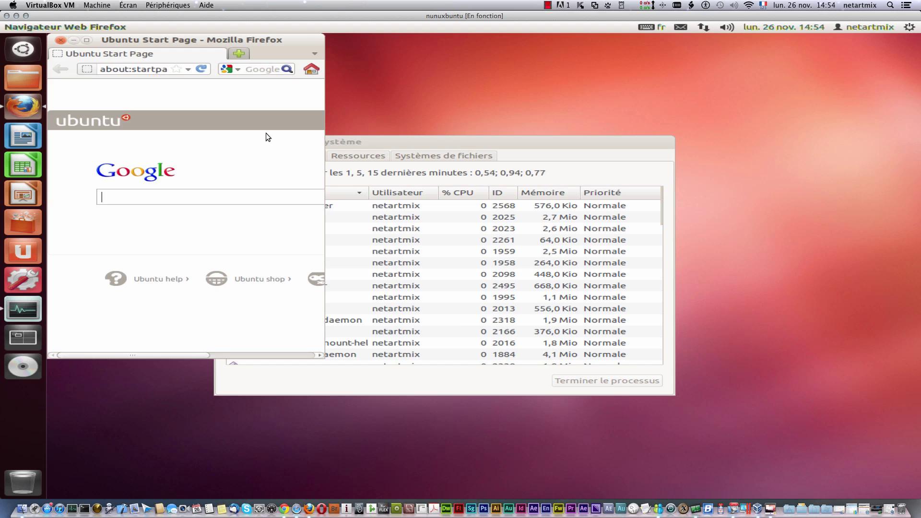
left_click_drag(422, 142, 550, 129)
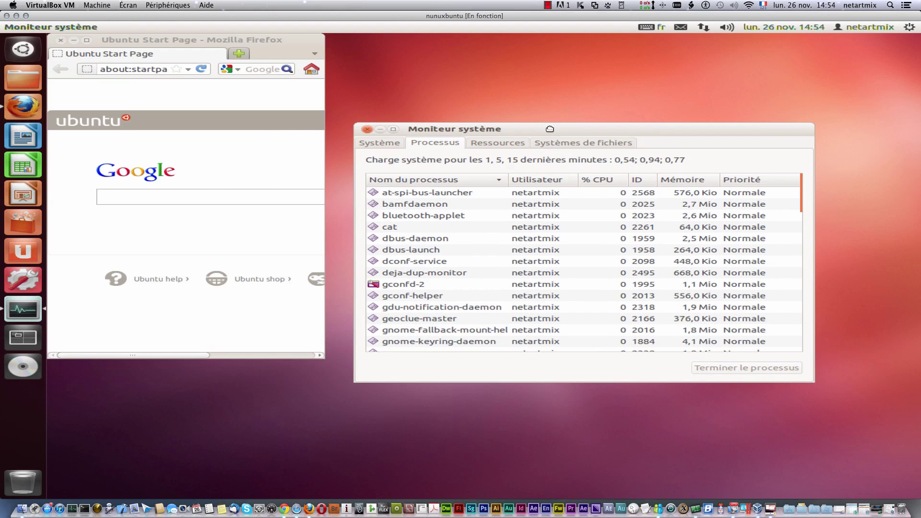
left_click(393, 286)
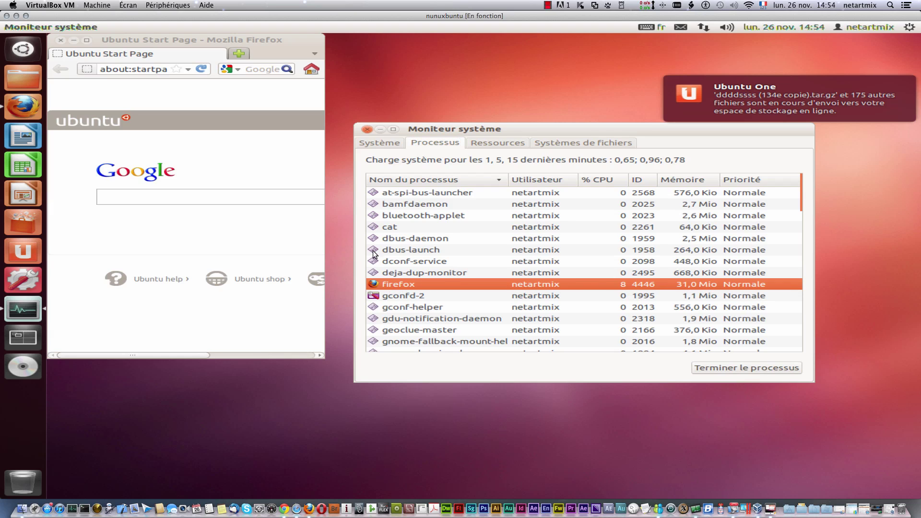
scroll(584, 293, "down", 4)
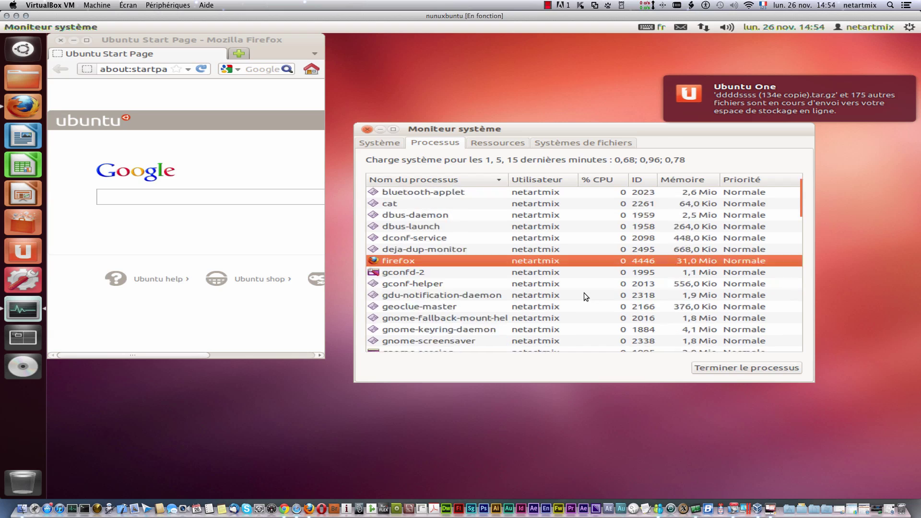
scroll(583, 296, "down", 1)
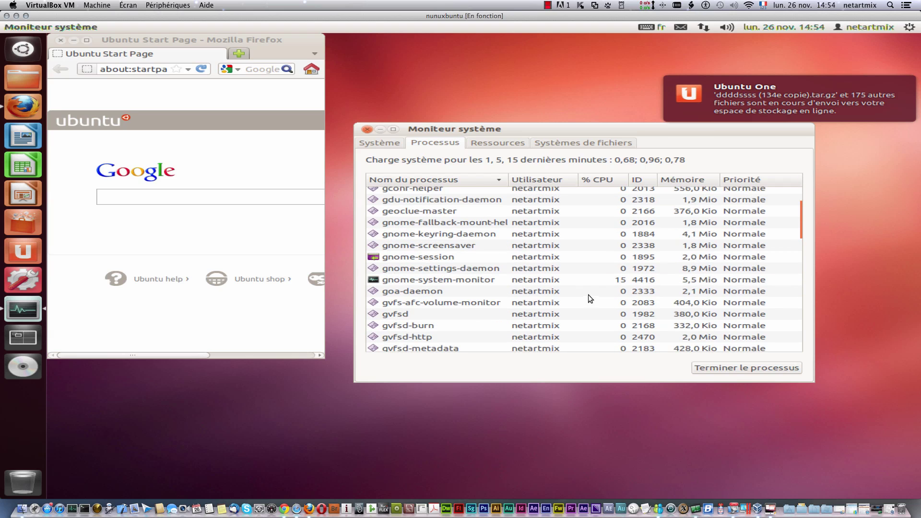
left_click(398, 281)
scroll(513, 283, "up", 4)
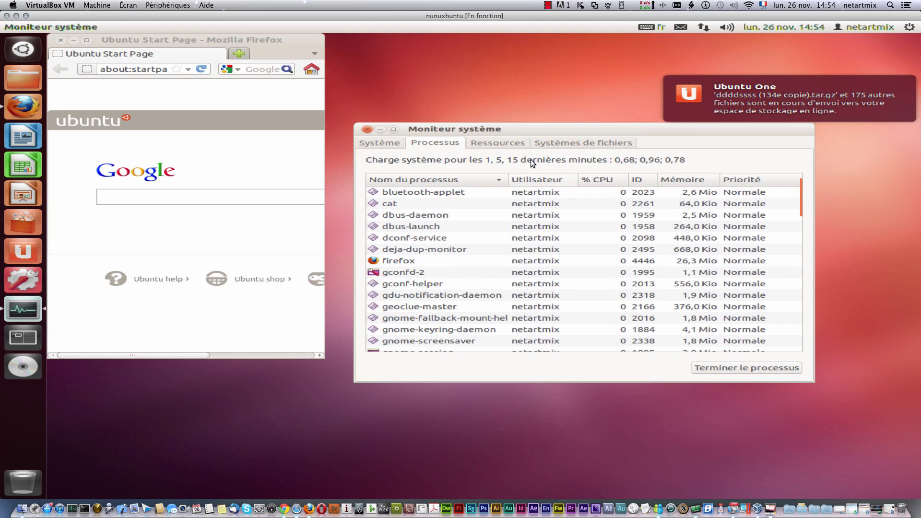
left_click(509, 142)
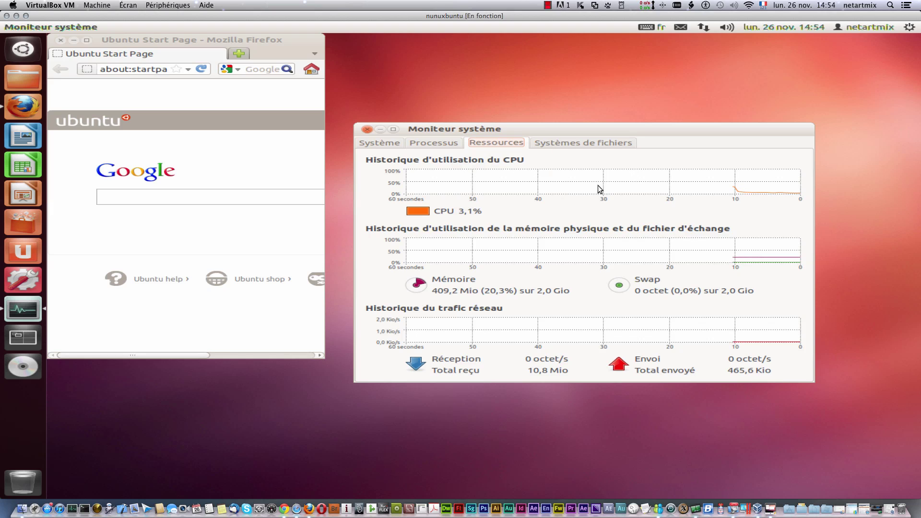
left_click(368, 130)
Step: Close Firefox and search the Dash for 'ter' to find terminal applications
left_click(59, 41)
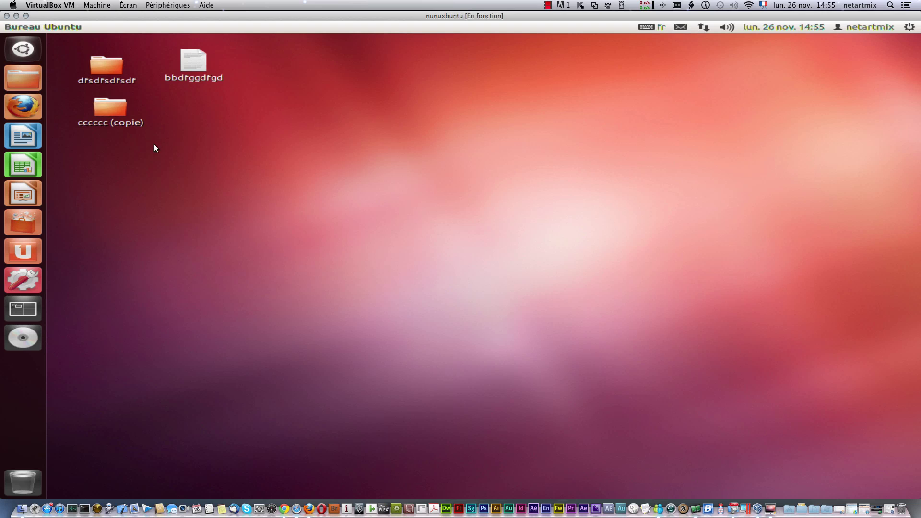
left_click(30, 54)
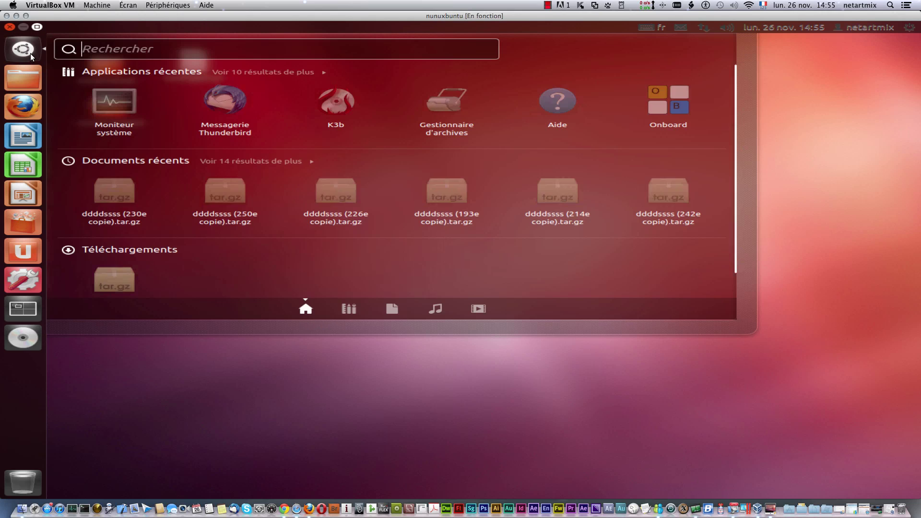
type("ter")
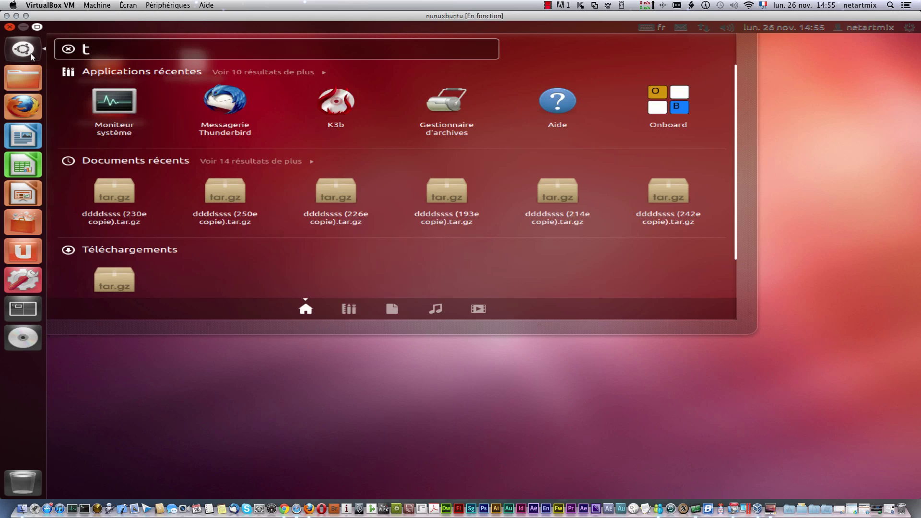
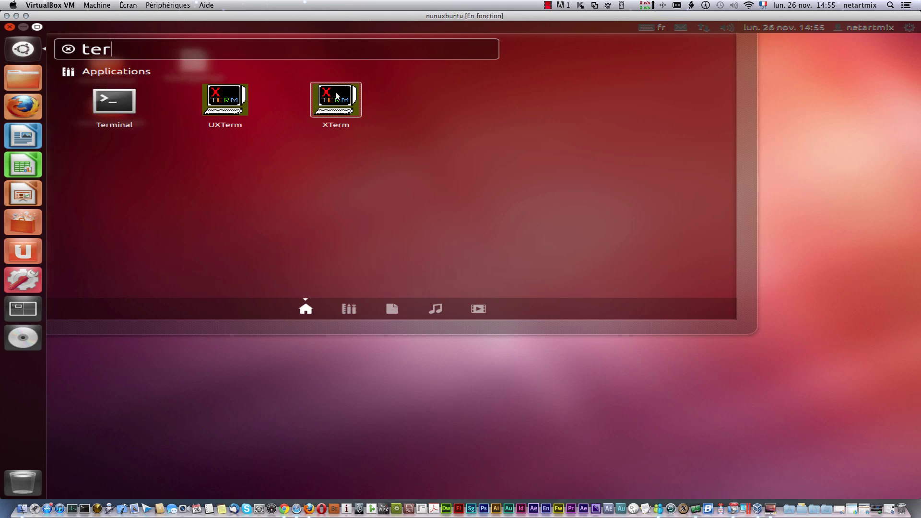
Step: Launch Terminal from the Dash results for 'ter'
left_click(115, 107)
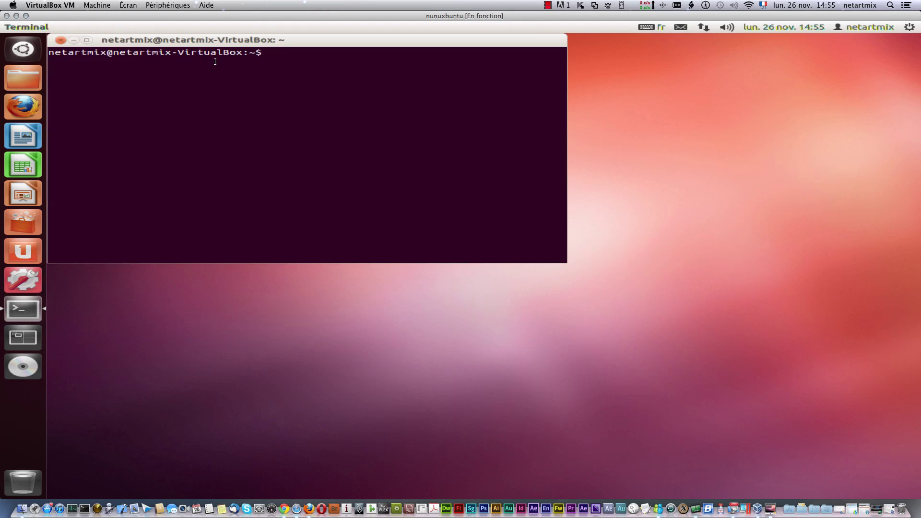
Step: Centre the terminal window and open the Default profile's preferences from the Édition menu
left_click_drag(222, 43, 379, 107)
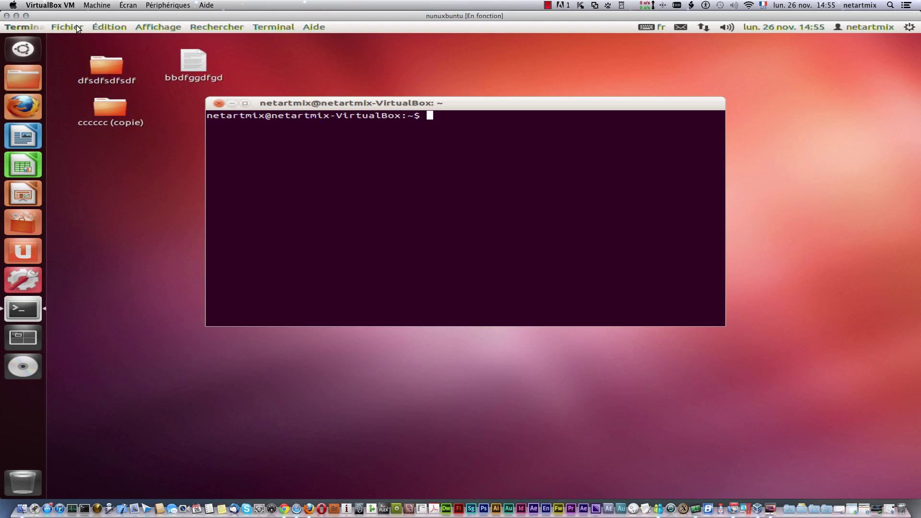
left_click(77, 25)
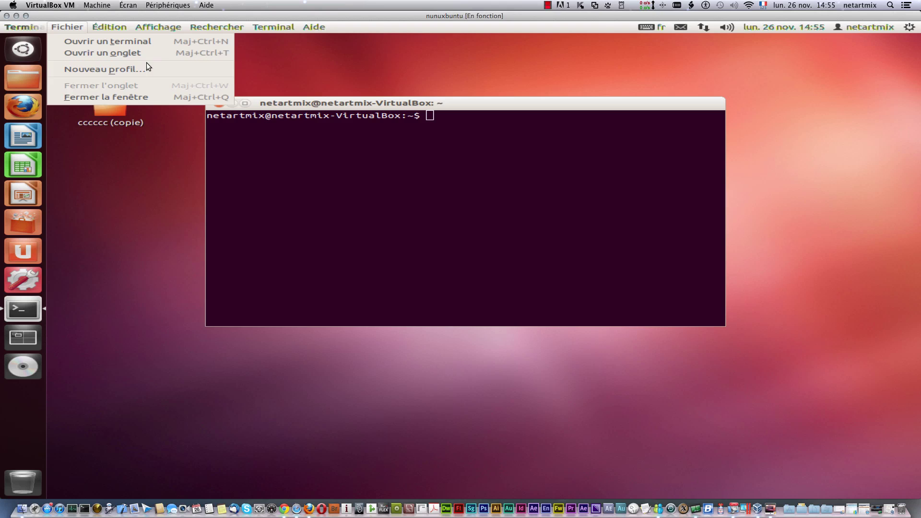
mouse_move(126, 33)
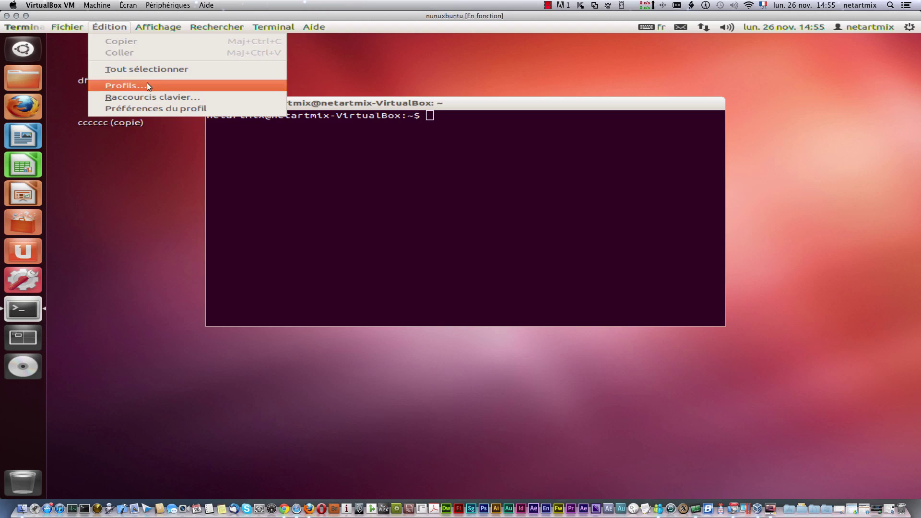
left_click(154, 110)
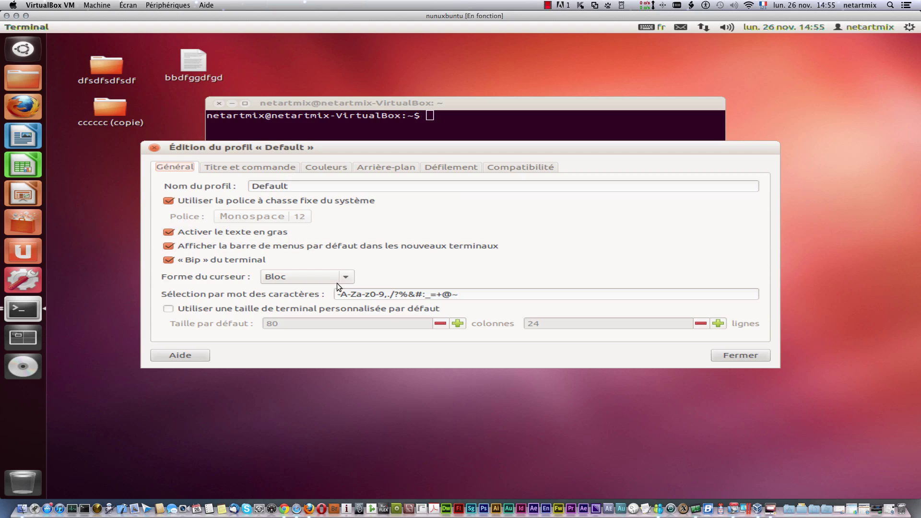
Step: In the profile's Couleurs settings, set palette entry 2 to dark red
left_click(253, 169)
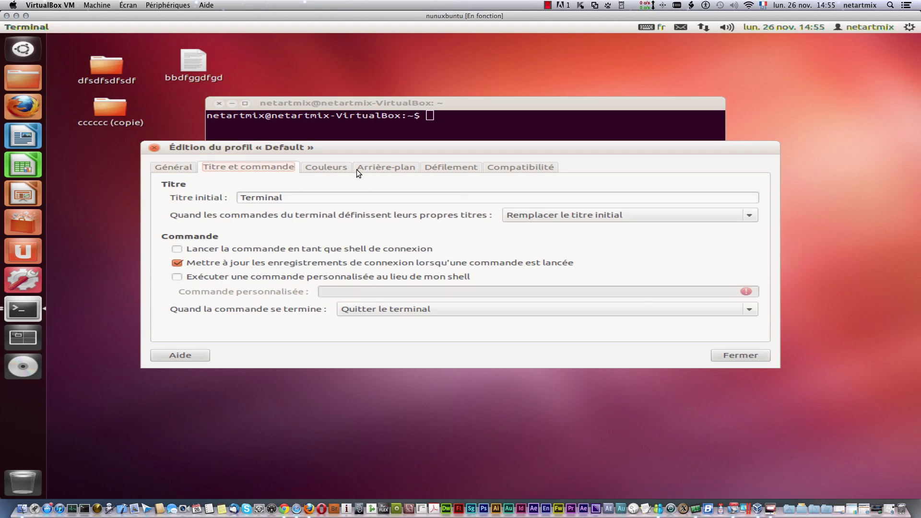
left_click(331, 169)
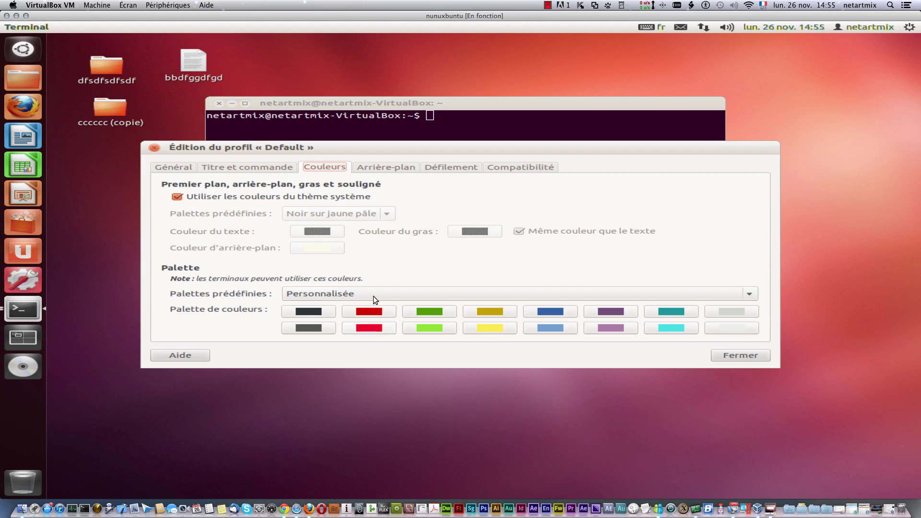
left_click_drag(387, 144, 399, 232)
left_click(390, 400)
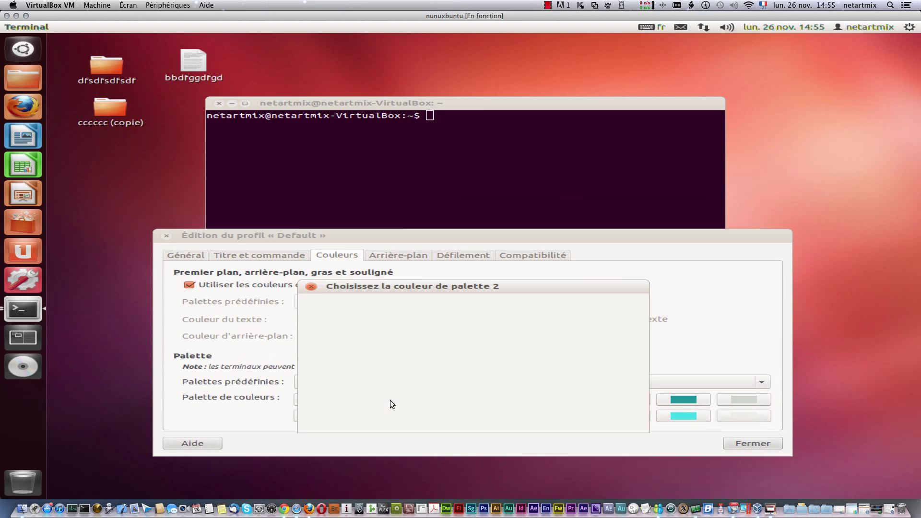
left_click(310, 325)
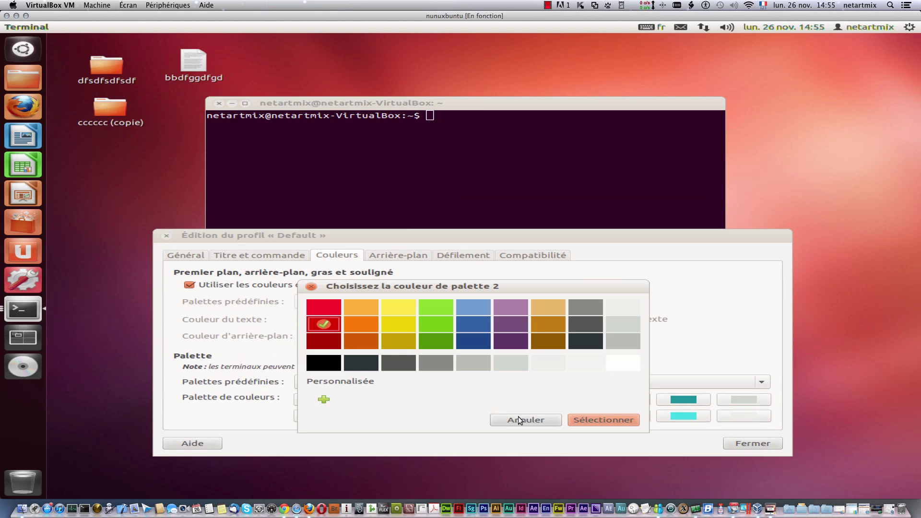
left_click(606, 418)
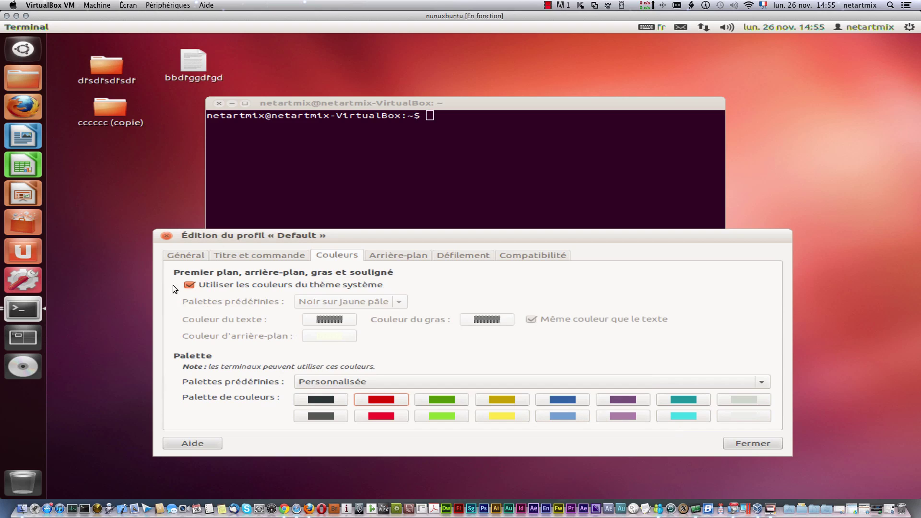
Step: Stop using system theme colours and set an orange background with red text
left_click(190, 284)
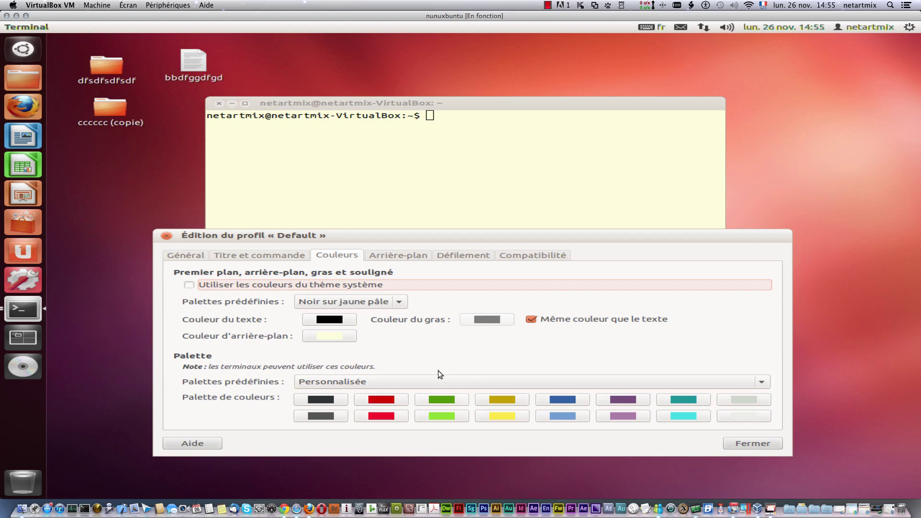
left_click(336, 339)
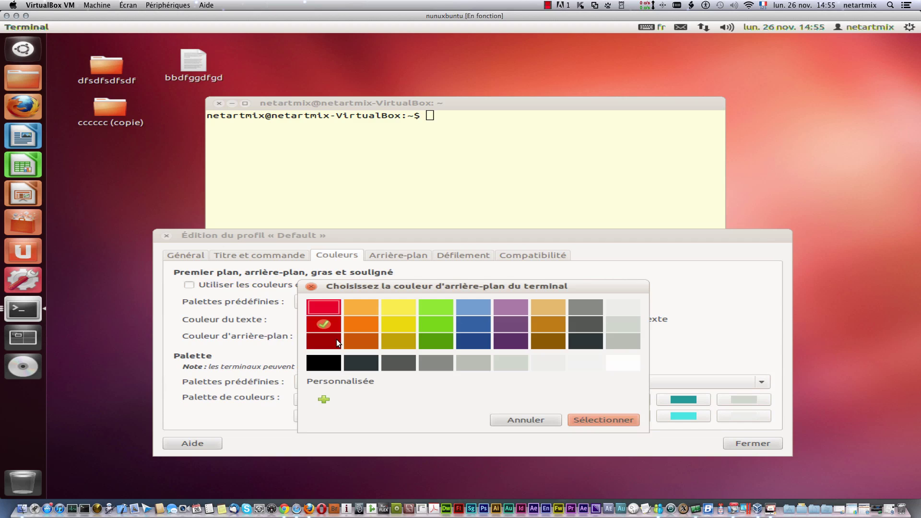
left_click(357, 328)
left_click(580, 418)
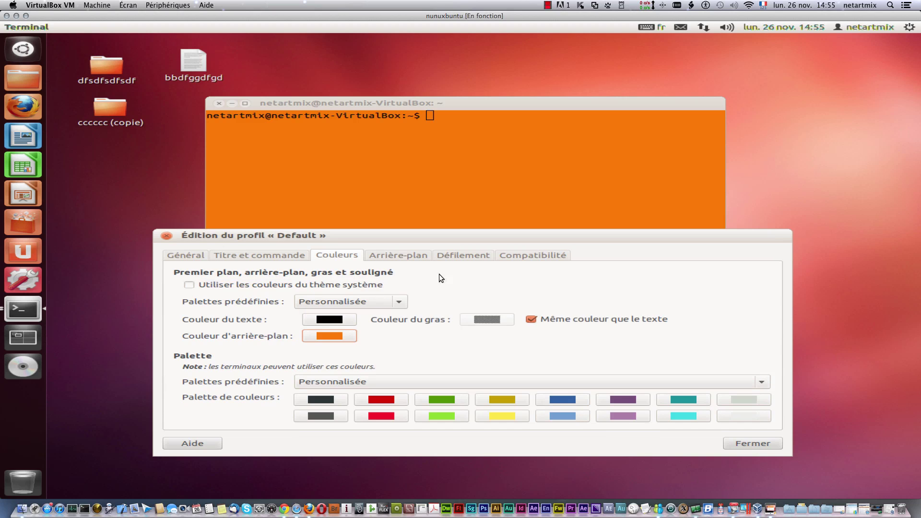
left_click(326, 322)
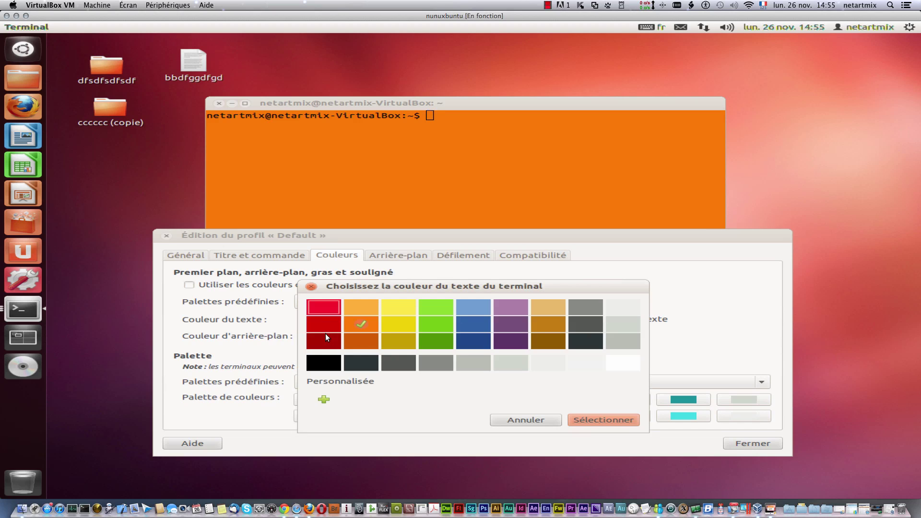
left_click(325, 327)
left_click(614, 421)
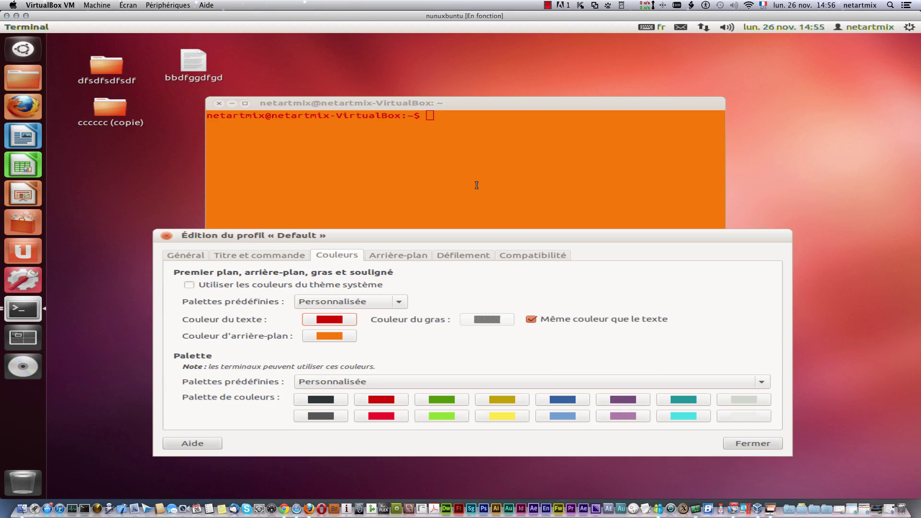
Step: Change to light text on a black background, then browse the remaining profile tabs
left_click(329, 320)
left_click(623, 307)
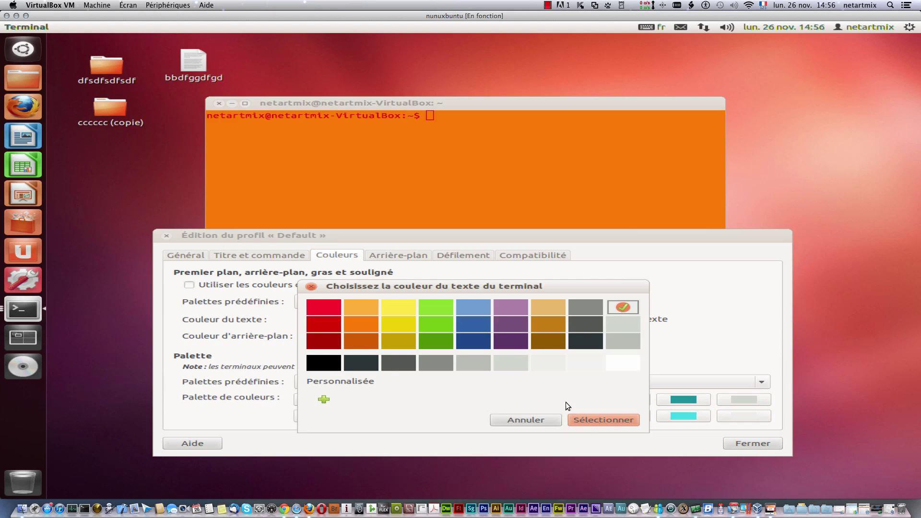
left_click(586, 419)
left_click(341, 336)
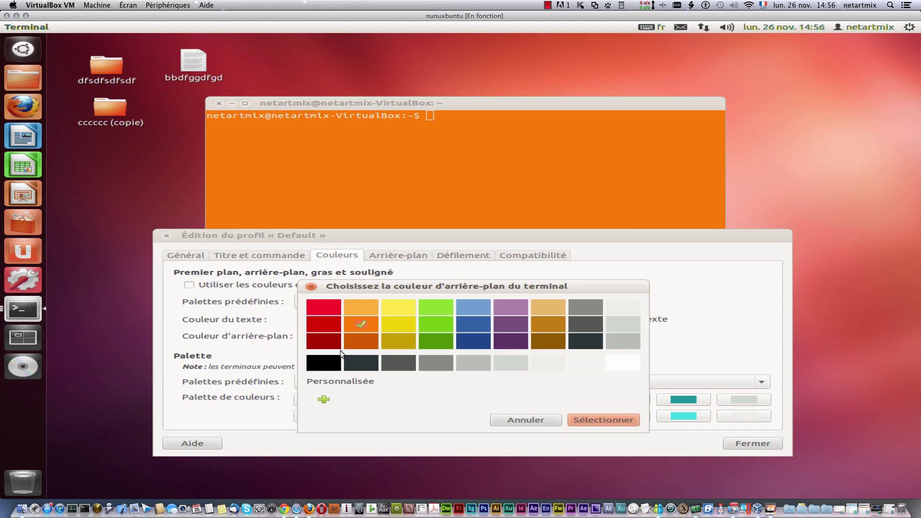
left_click(614, 422)
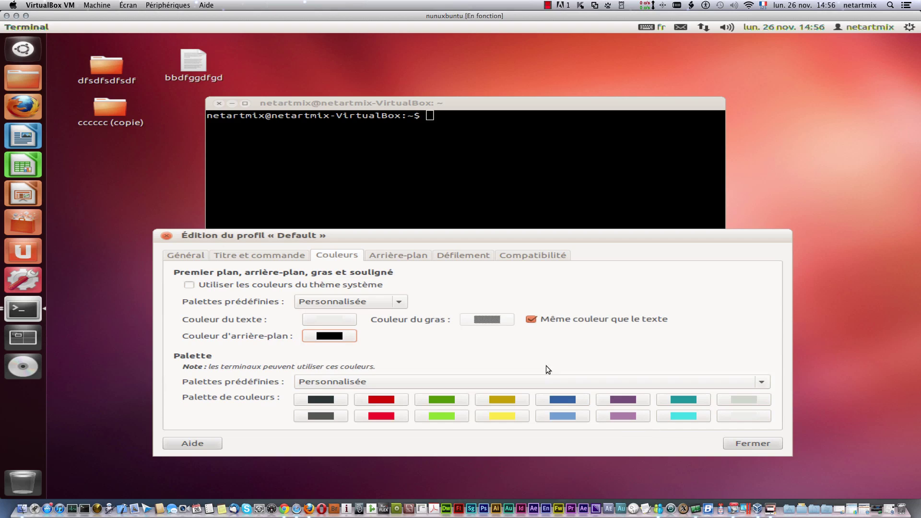
left_click(404, 257)
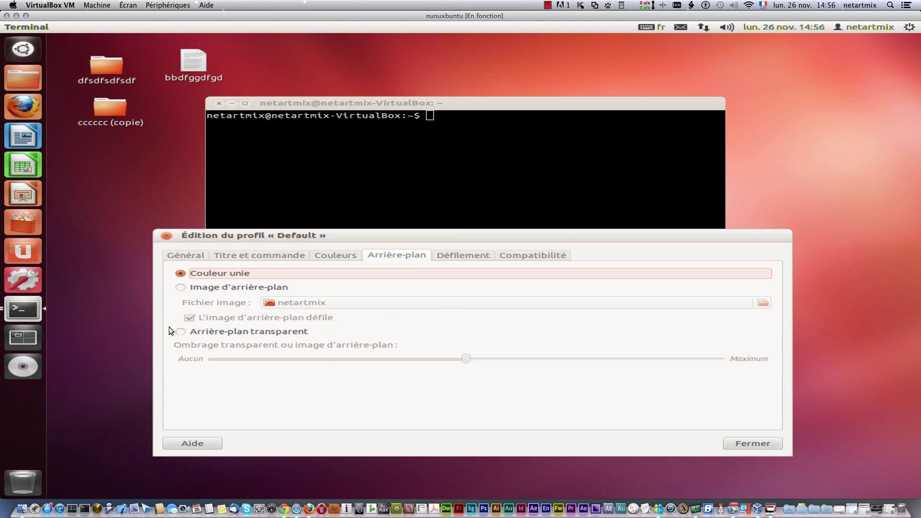
left_click(464, 255)
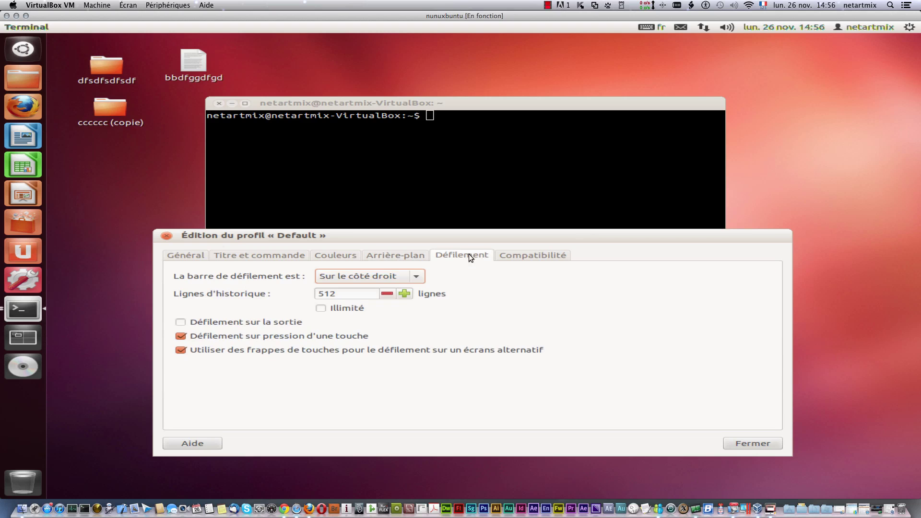
left_click(547, 255)
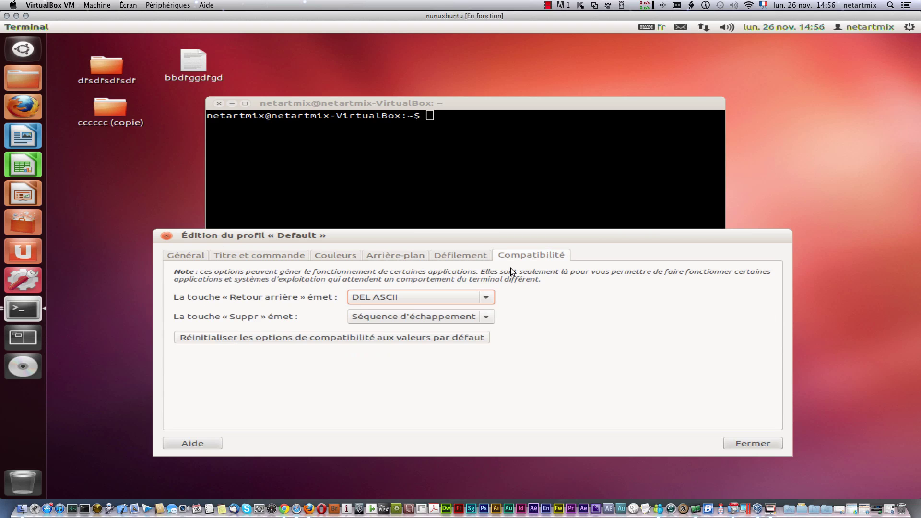
Step: Close the profile settings and search the terminal text for the user name
left_click(753, 443)
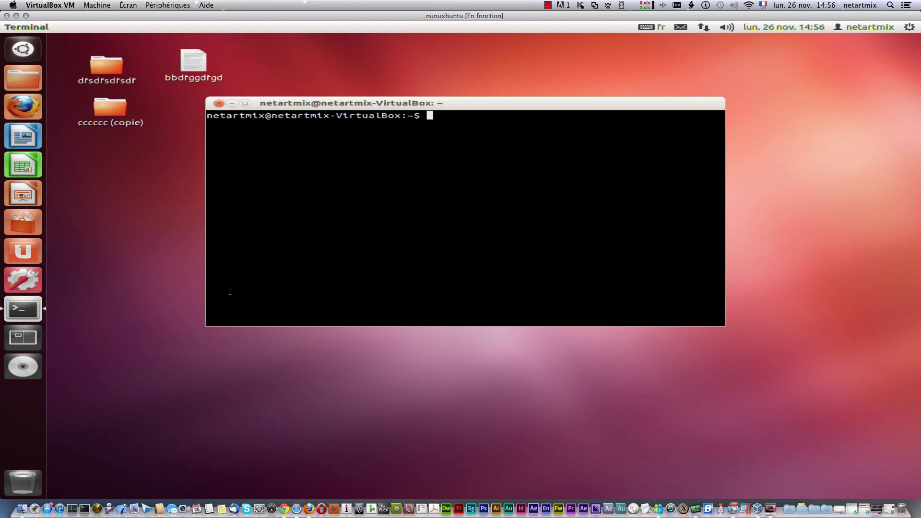
mouse_move(92, 27)
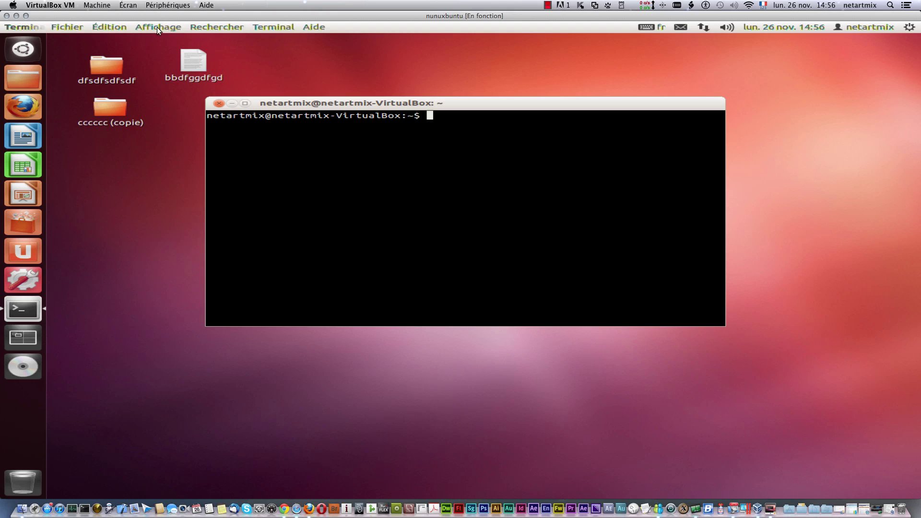
left_click(198, 25)
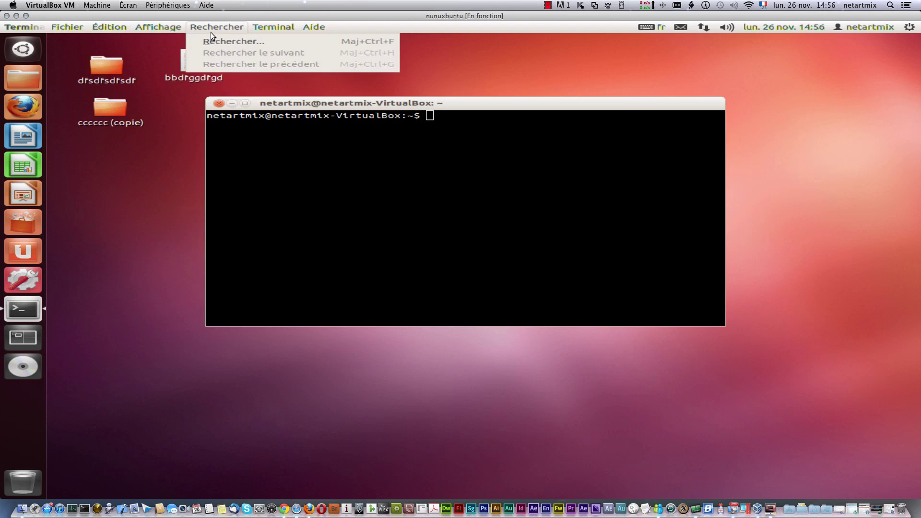
mouse_move(178, 23)
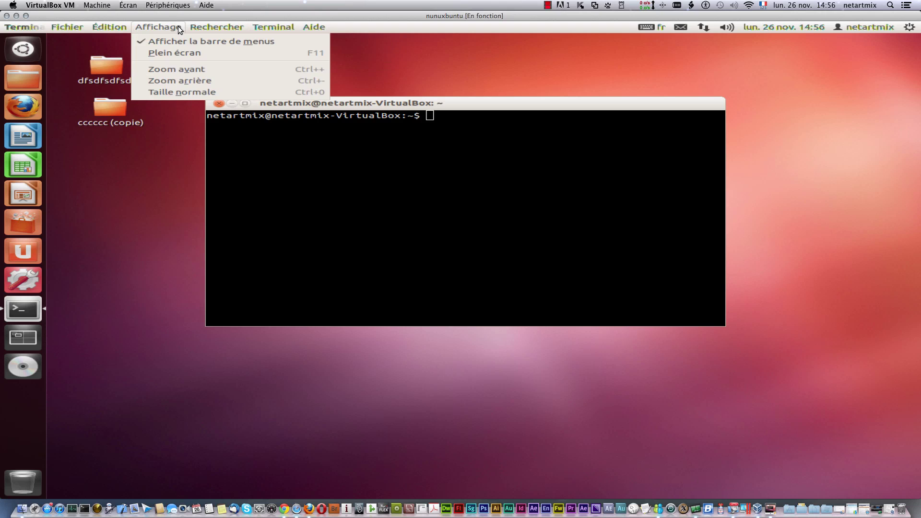
left_click(203, 28)
left_click(202, 27)
left_click(208, 42)
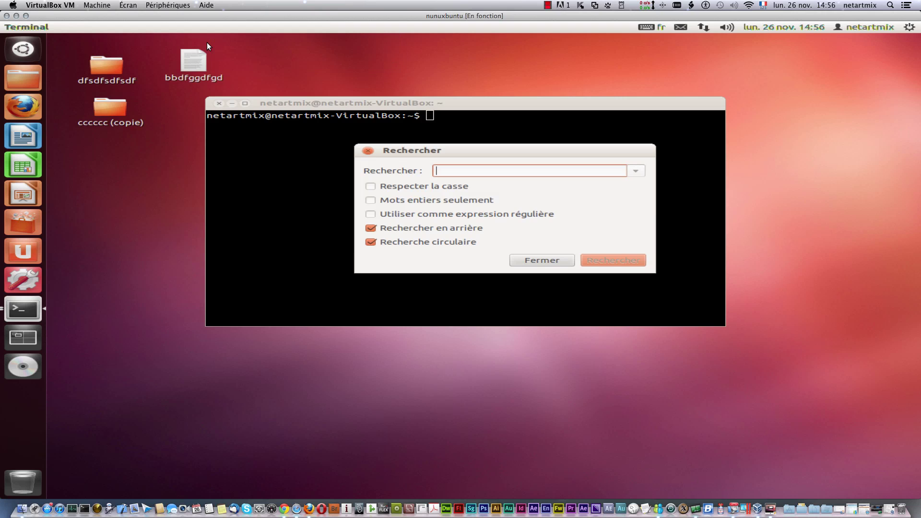
type("netartmix")
key("Return")
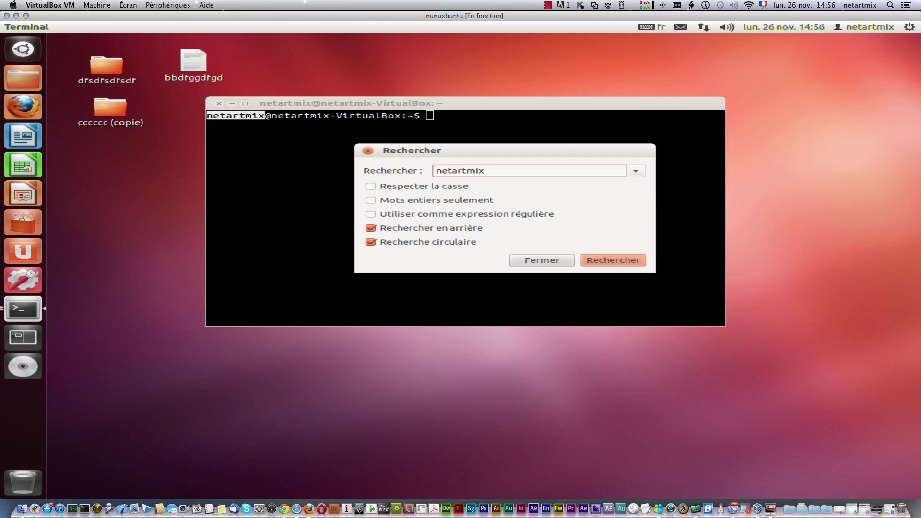
left_click(368, 151)
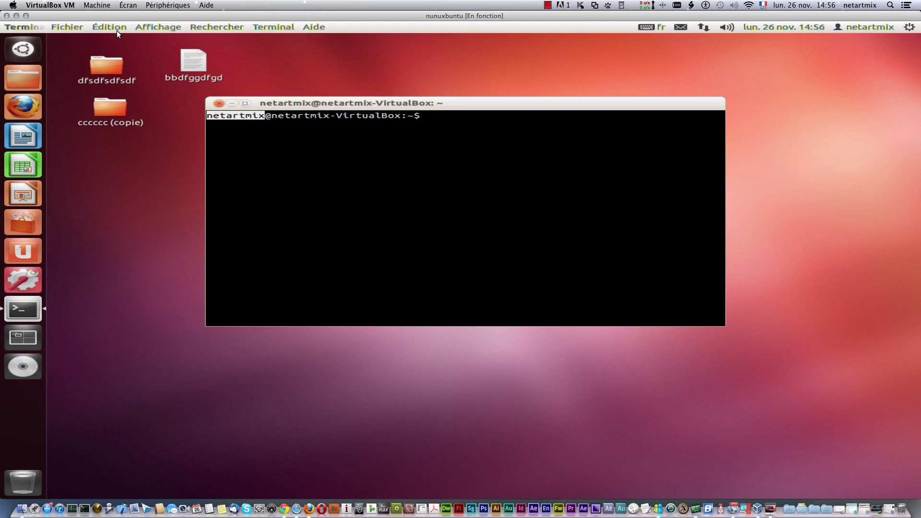
Step: Check the terminal's About information (version 3.4.1.1), then close it and clear the selection
left_click(268, 30)
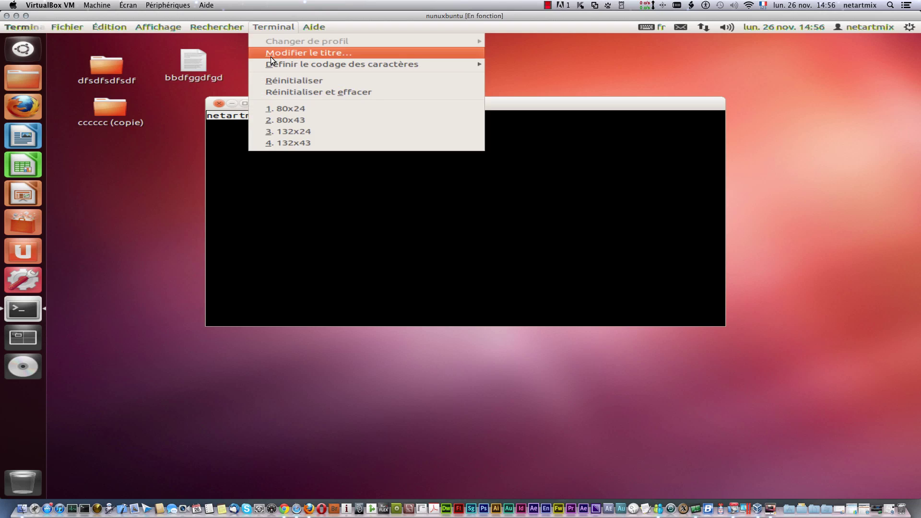
mouse_move(319, 28)
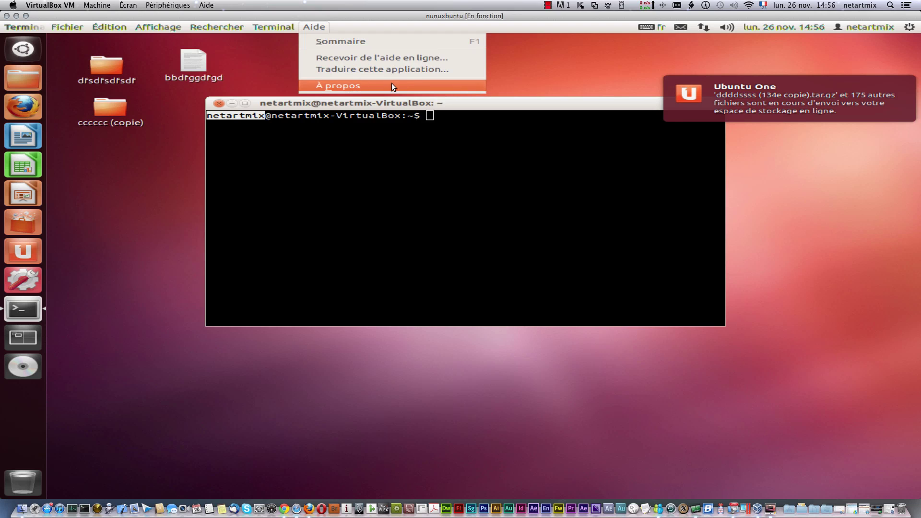
left_click(369, 84)
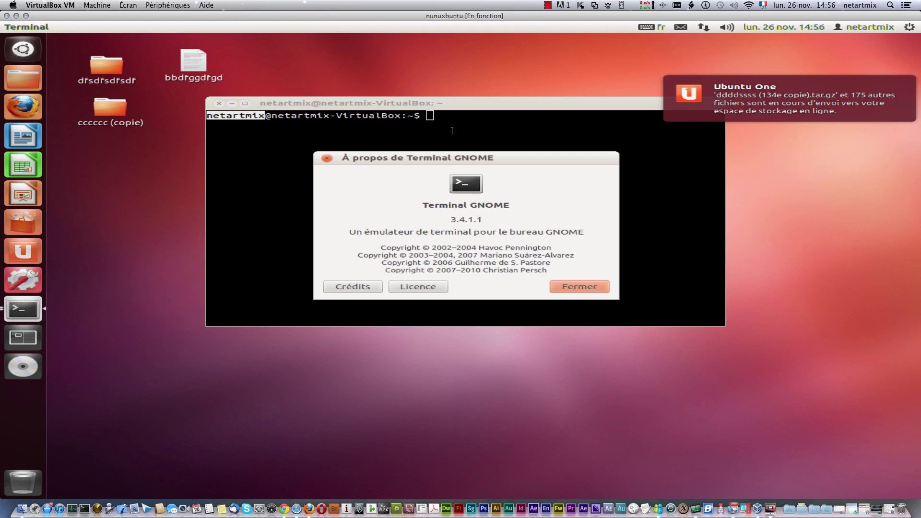
left_click(326, 159)
left_click(419, 161)
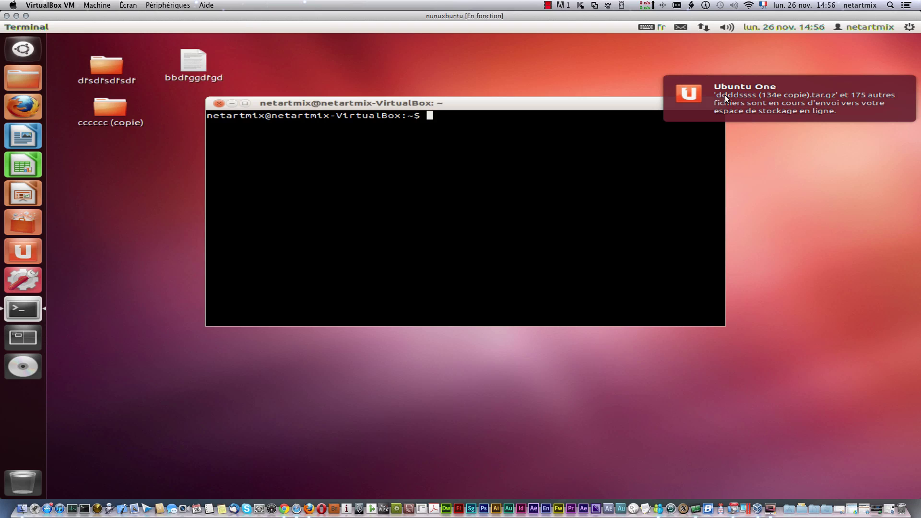
left_click(712, 84)
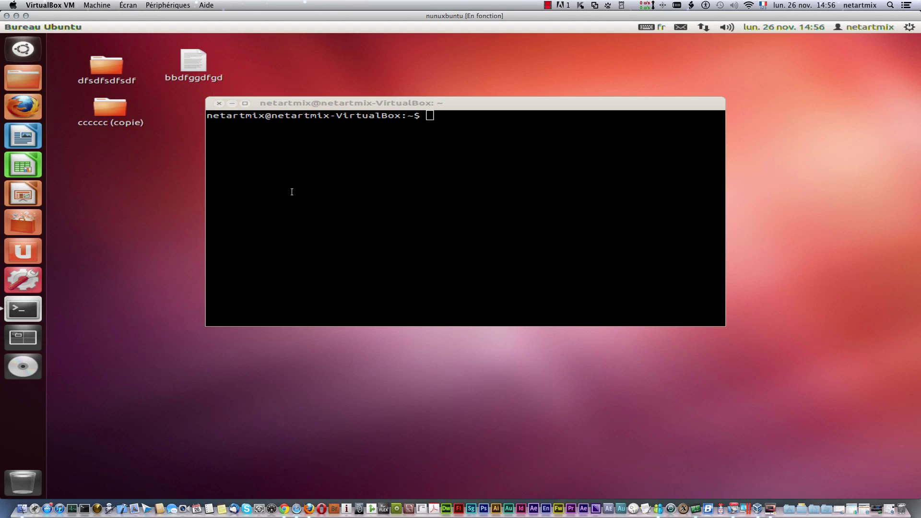
Step: Move the terminal lower right and open the home folder as a smaller window on the left
left_click_drag(322, 102, 506, 253)
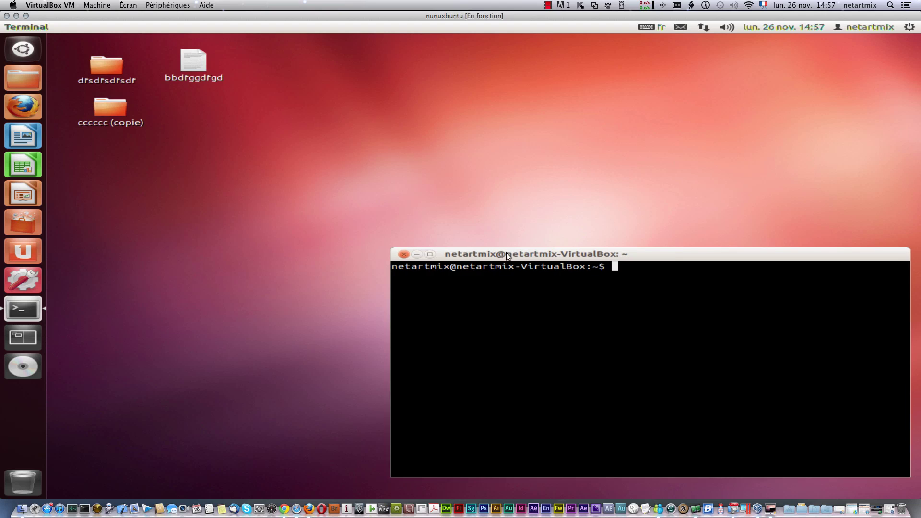
left_click(28, 72)
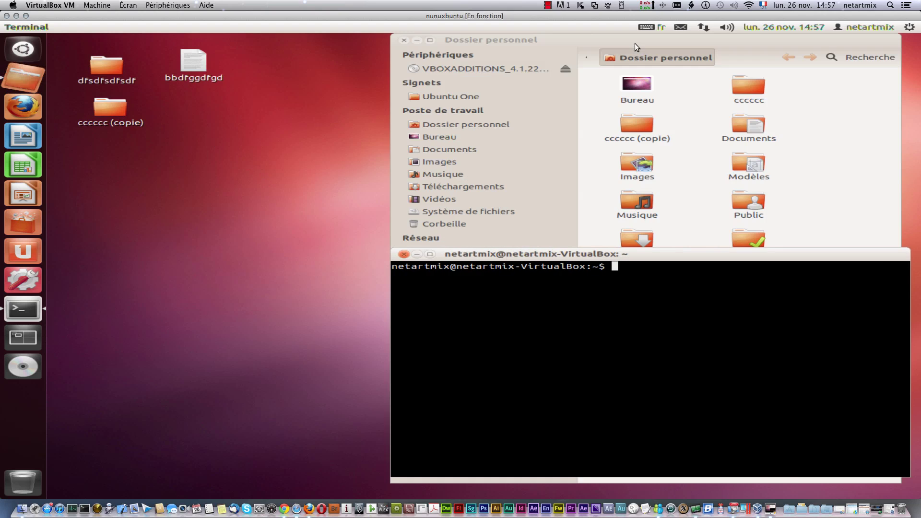
left_click_drag(634, 43, 296, 48)
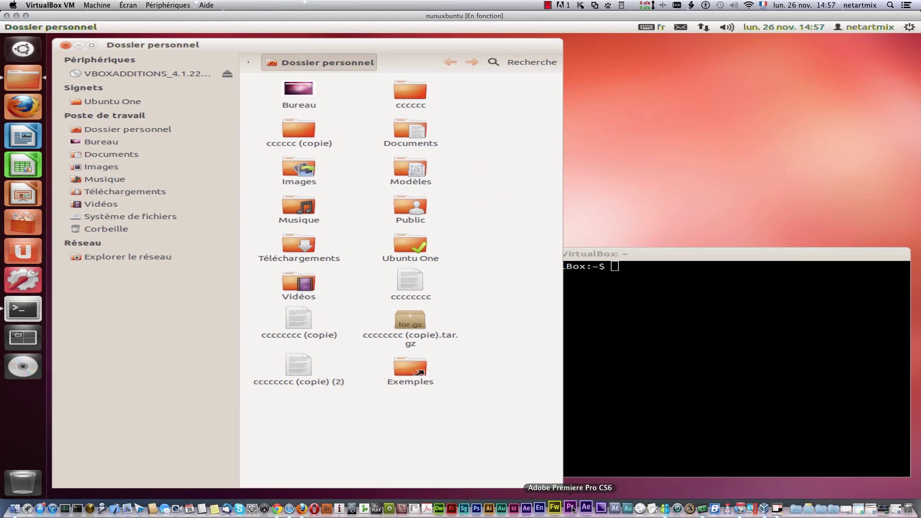
left_click_drag(560, 485, 420, 400)
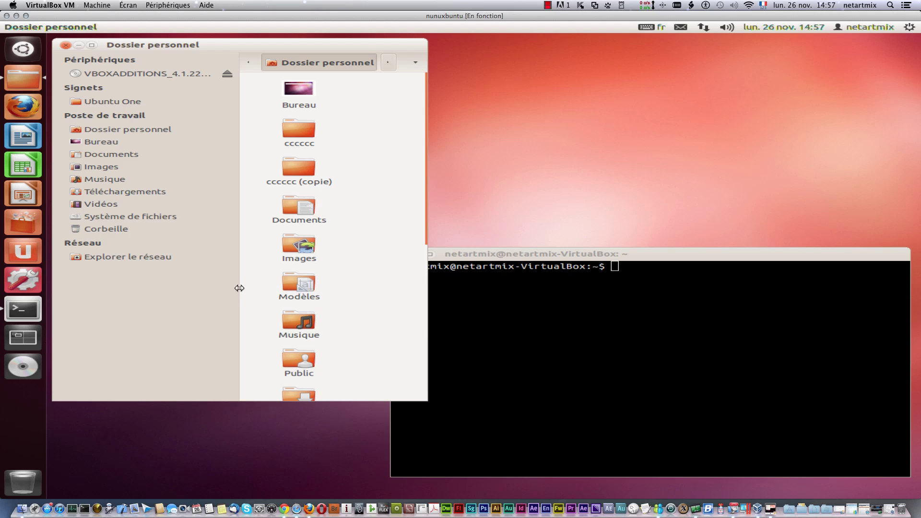
left_click_drag(240, 288, 155, 286)
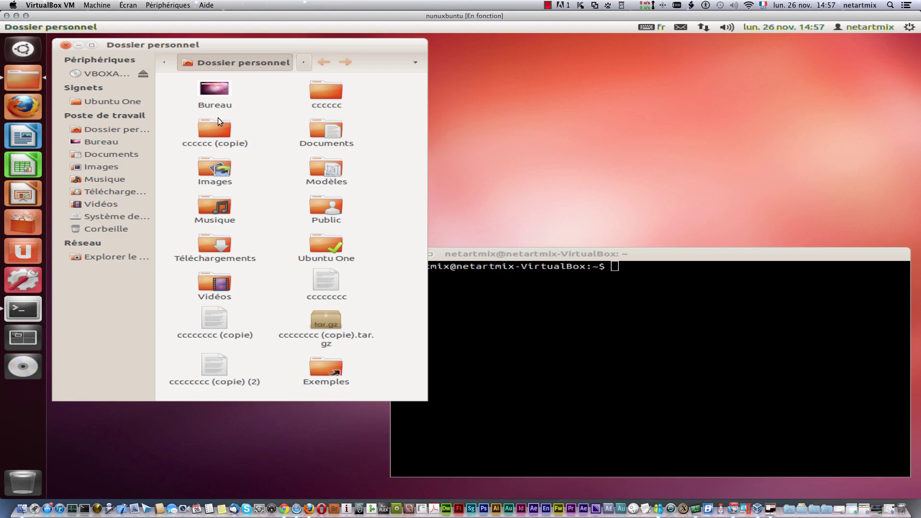
Step: Run ls in the terminal to list the home folder, then select parts of the listing
left_click(653, 278)
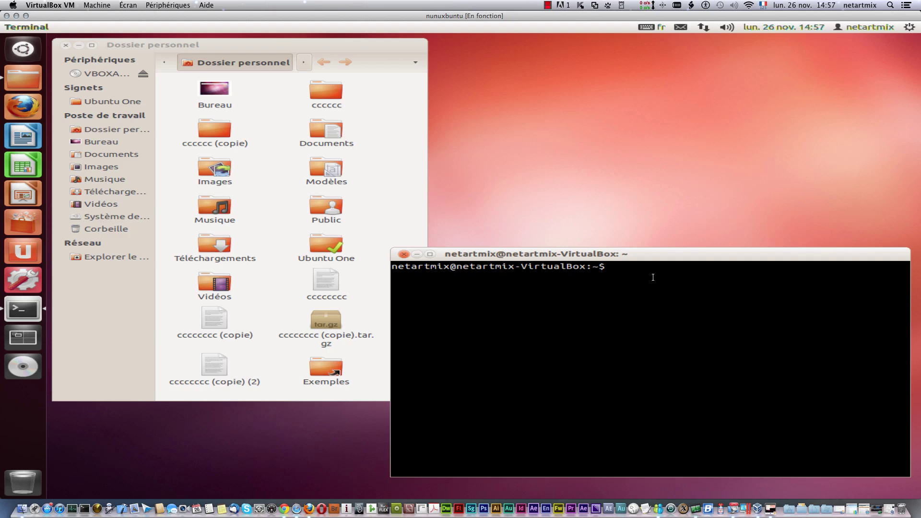
type("ls")
key("Return")
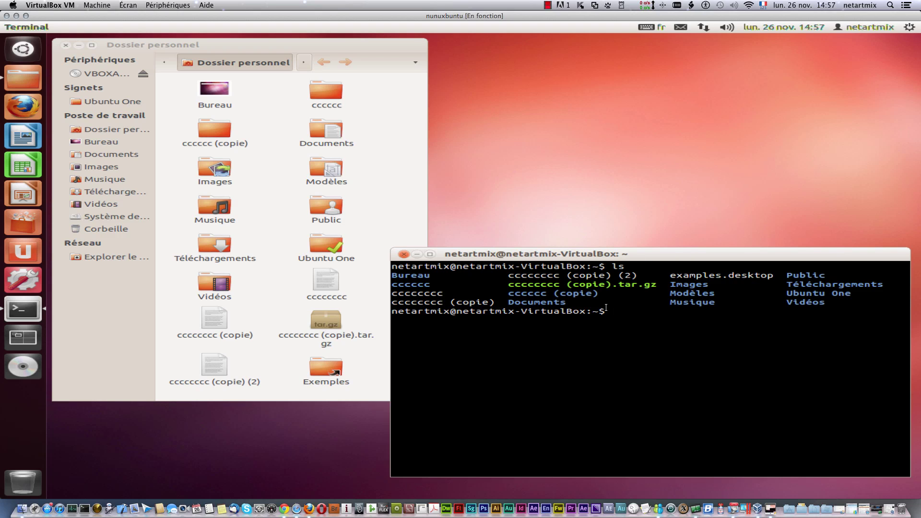
left_click_drag(607, 311, 390, 311)
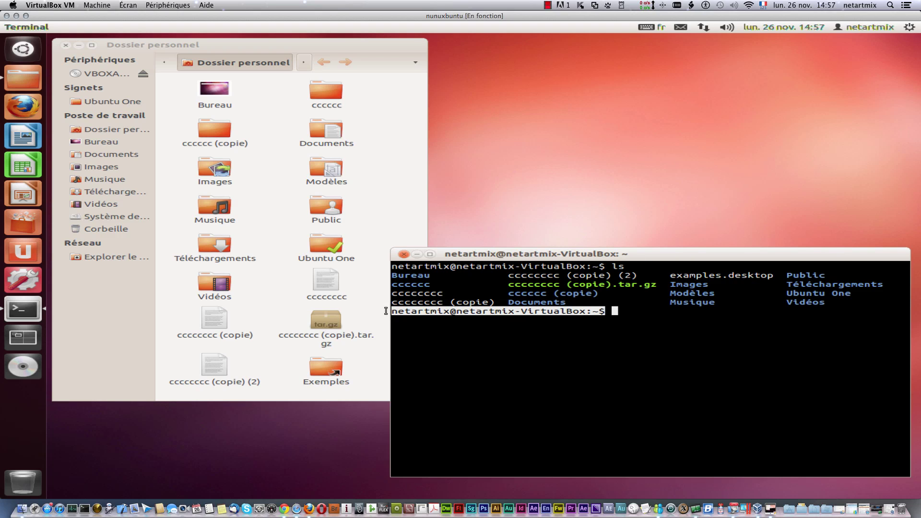
left_click(633, 317)
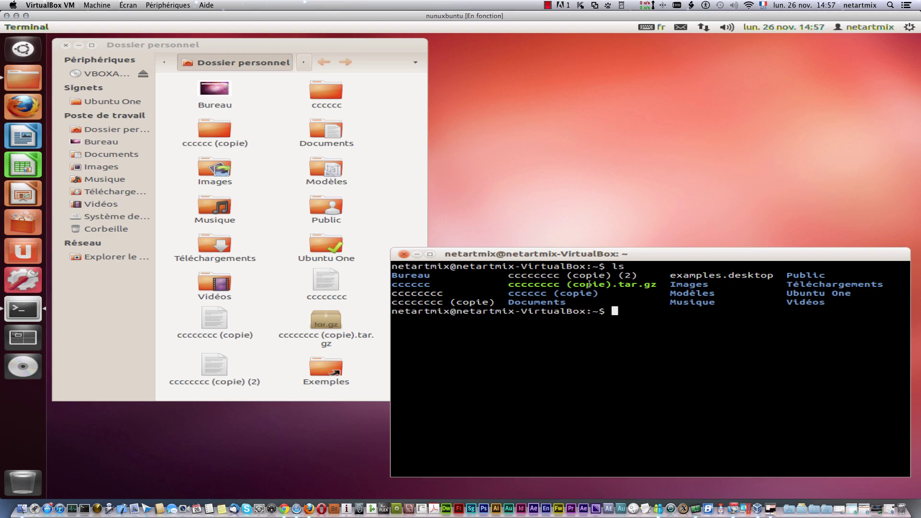
left_click_drag(589, 297, 487, 302)
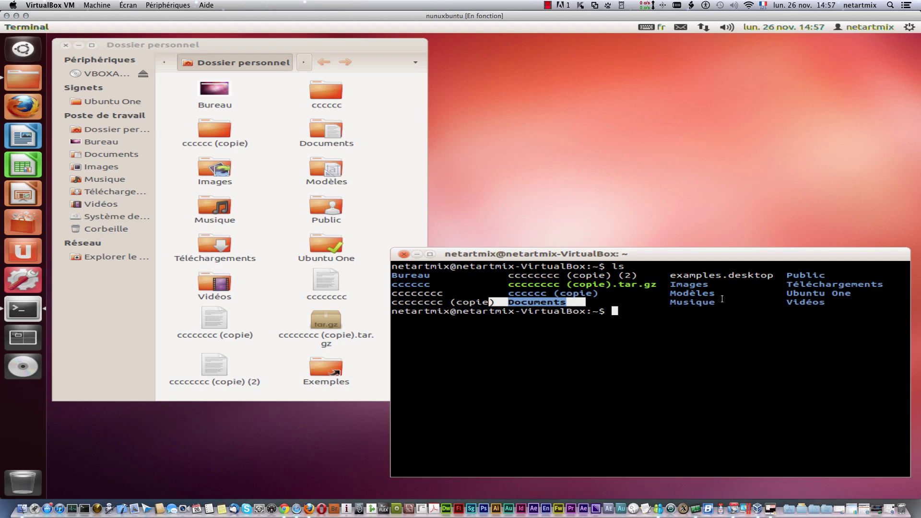
left_click_drag(735, 302, 665, 295)
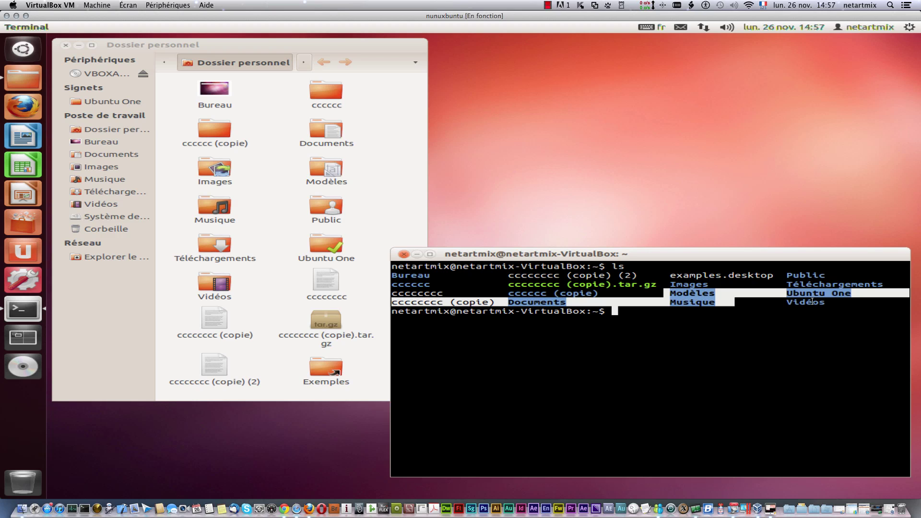
left_click_drag(839, 294, 807, 301)
left_click(389, 173)
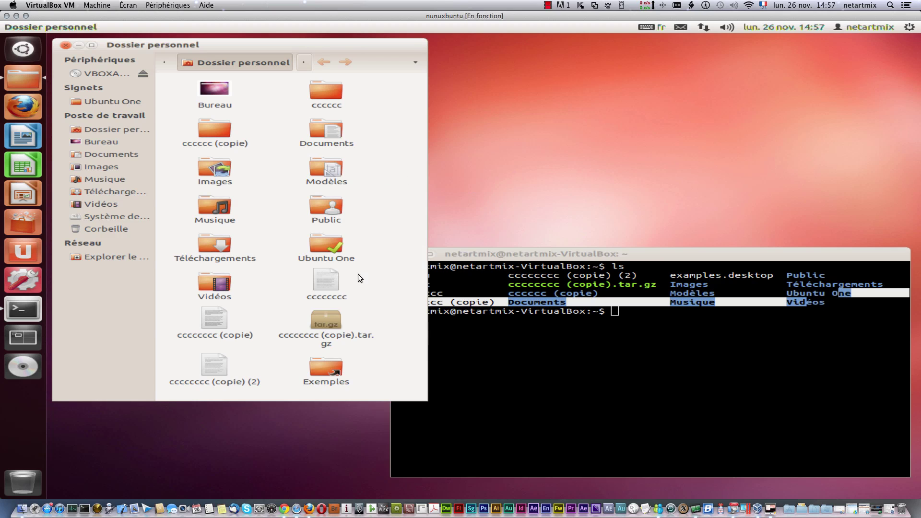
left_click(812, 399)
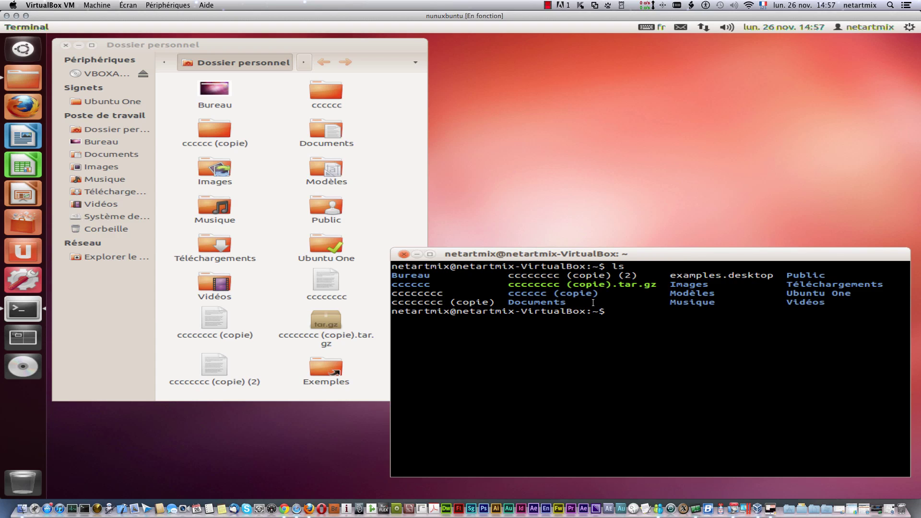
Step: Run cd Images so the prompt shows ~/Images, then select and deselect the prompt text
type("cd Images")
key("Return")
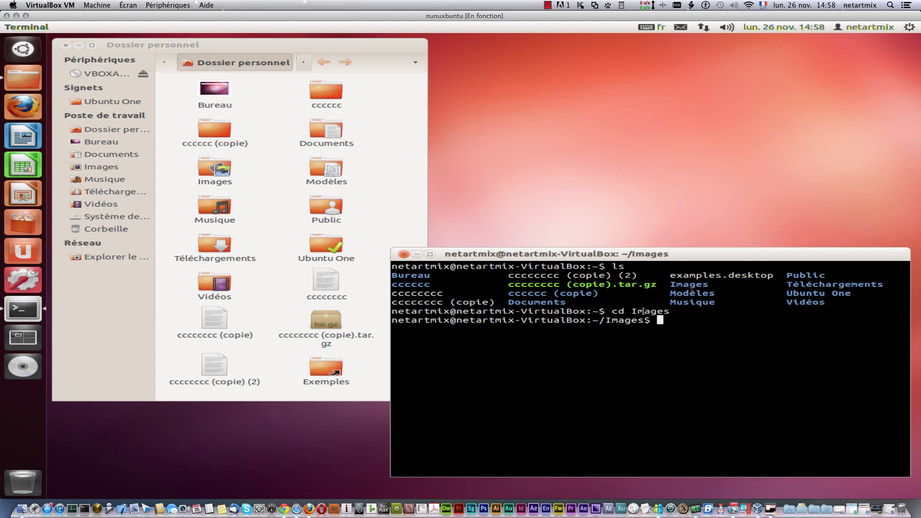
left_click_drag(652, 320, 591, 320)
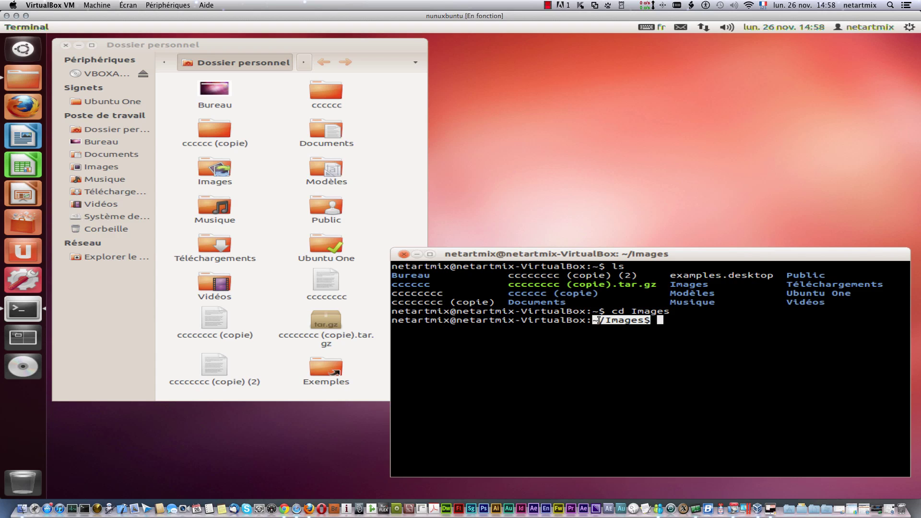
left_click(609, 323)
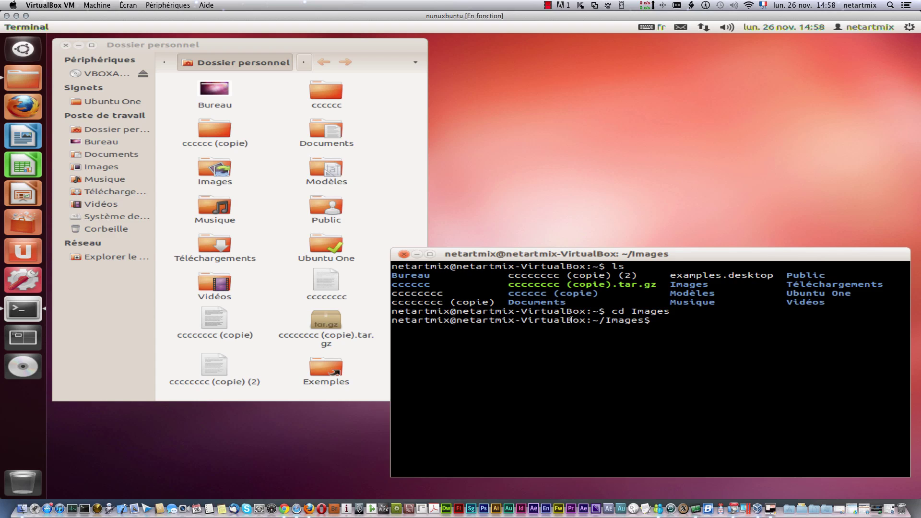
left_click_drag(585, 320, 394, 320)
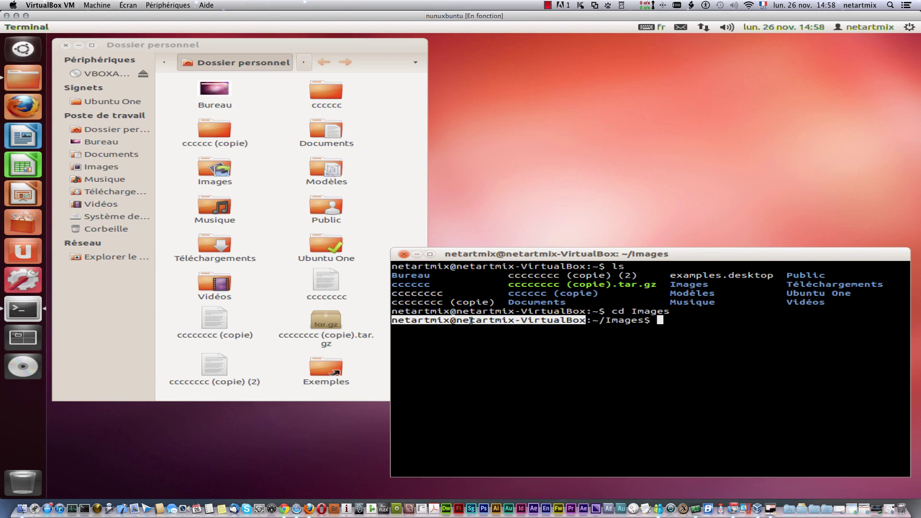
left_click(586, 318)
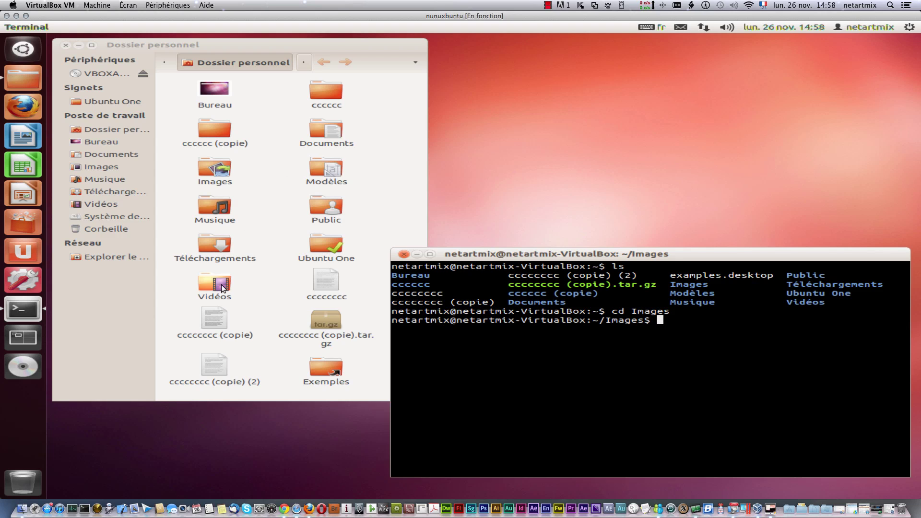
double_click(213, 171)
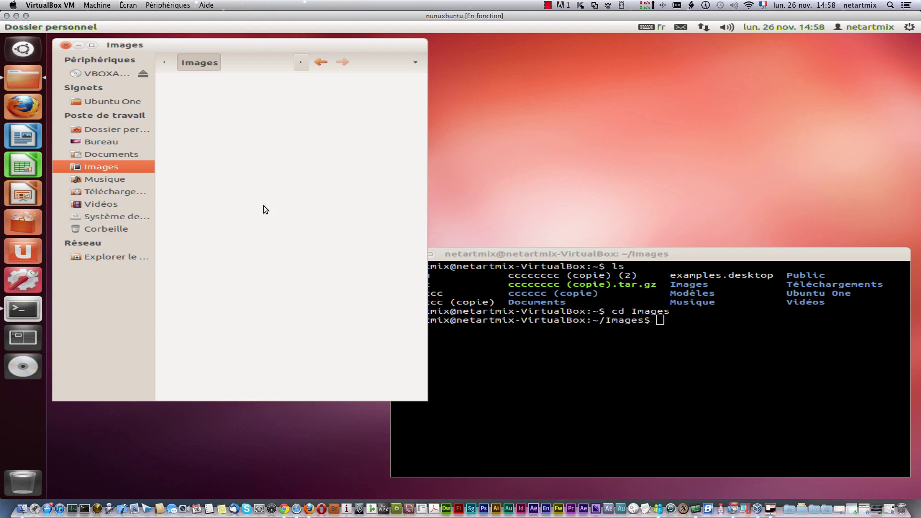
right_click(208, 126)
left_click(388, 320)
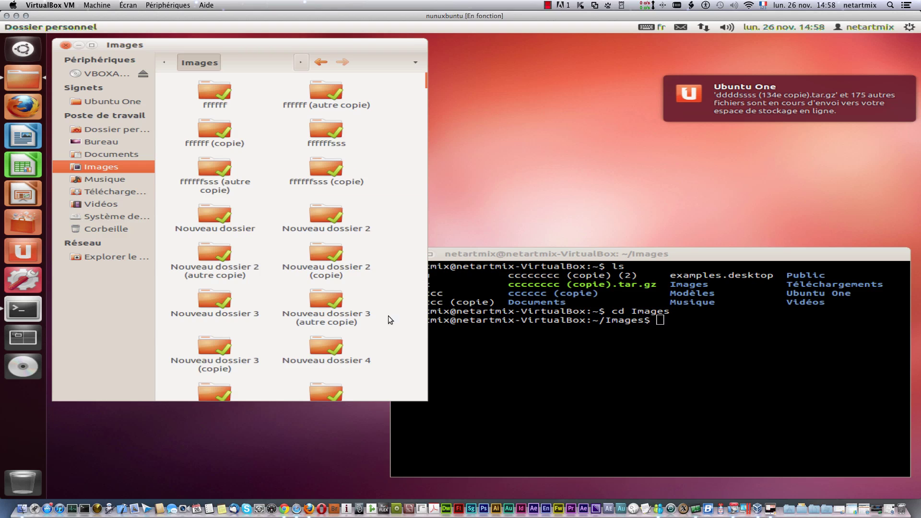
left_click_drag(427, 79, 436, 37)
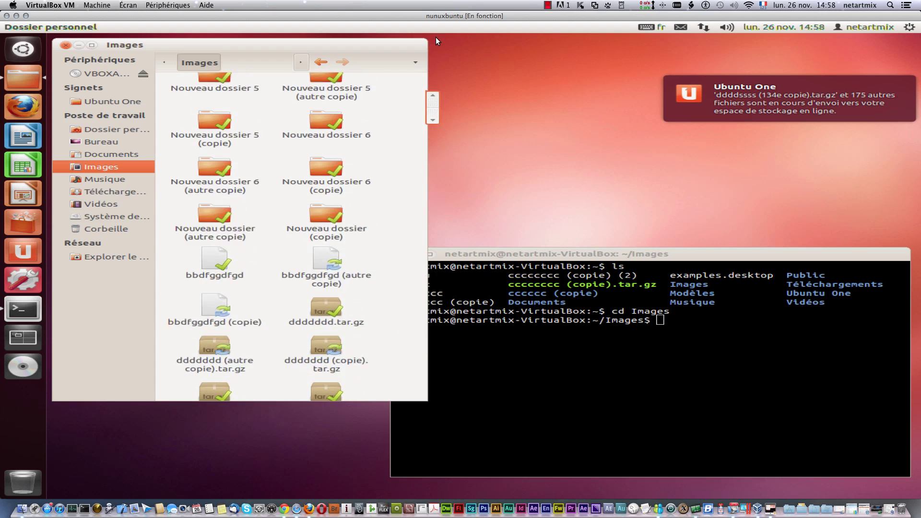
left_click(739, 358)
type("ls")
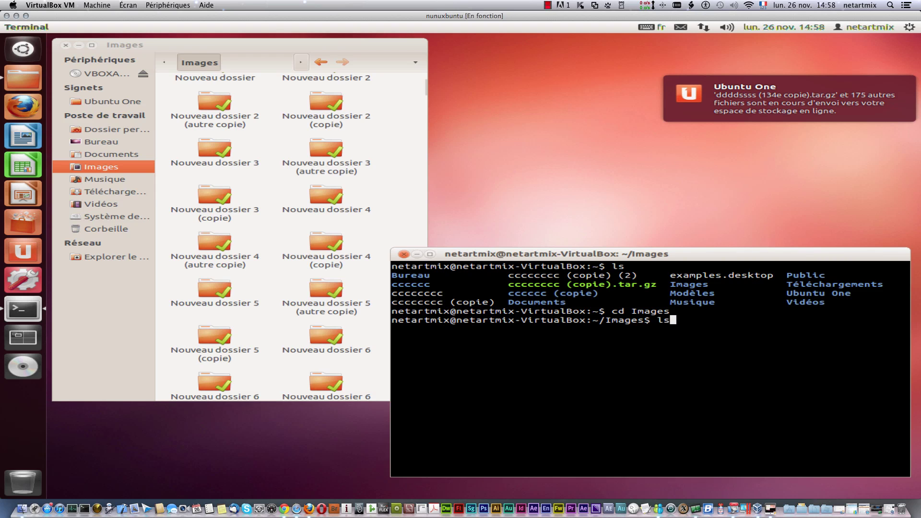
key("Return")
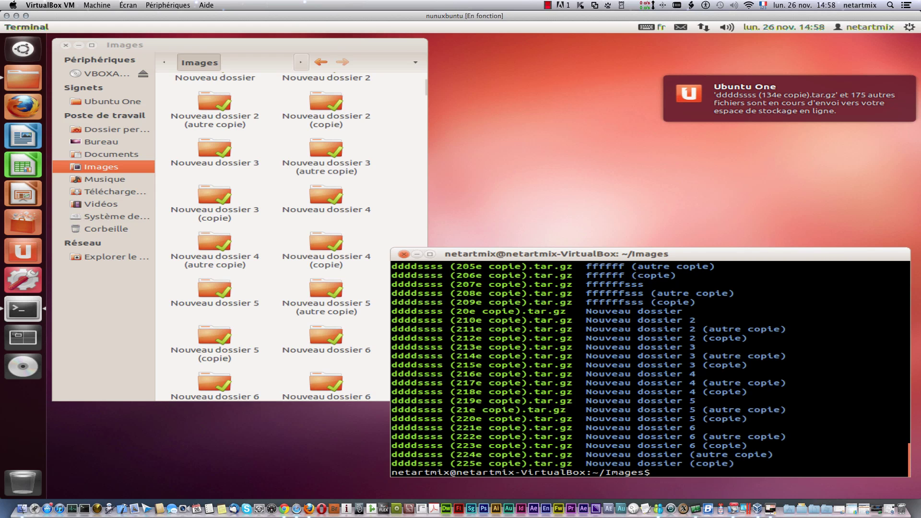
scroll(750, 419, "up", 5)
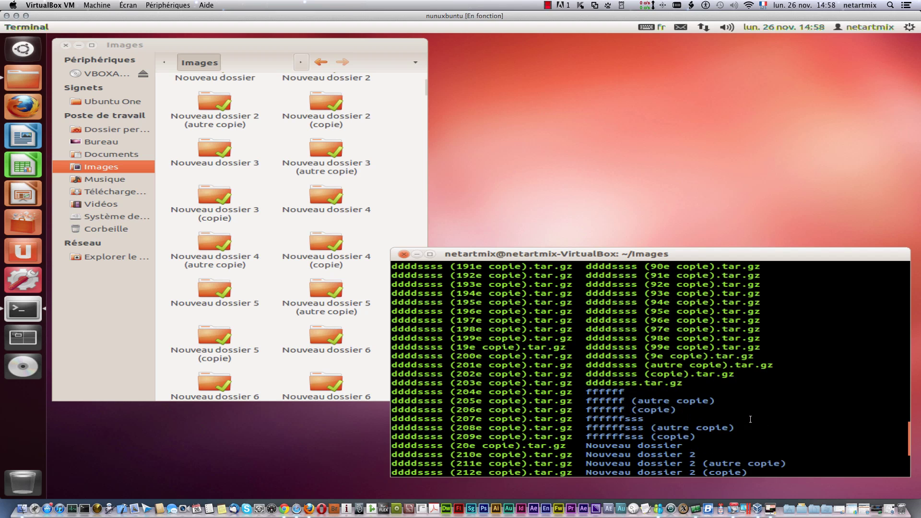
left_click_drag(664, 244, 673, 20)
scroll(502, 366, "up", 20)
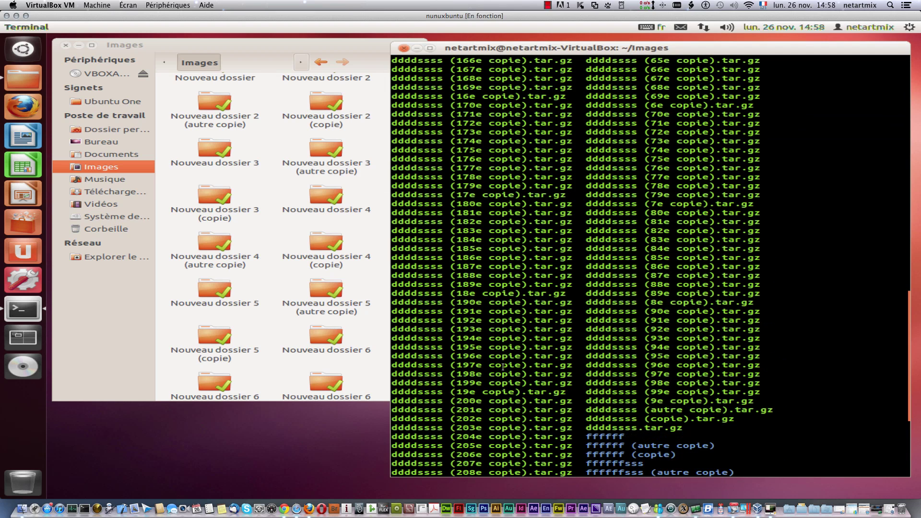
scroll(502, 365, "up", 2)
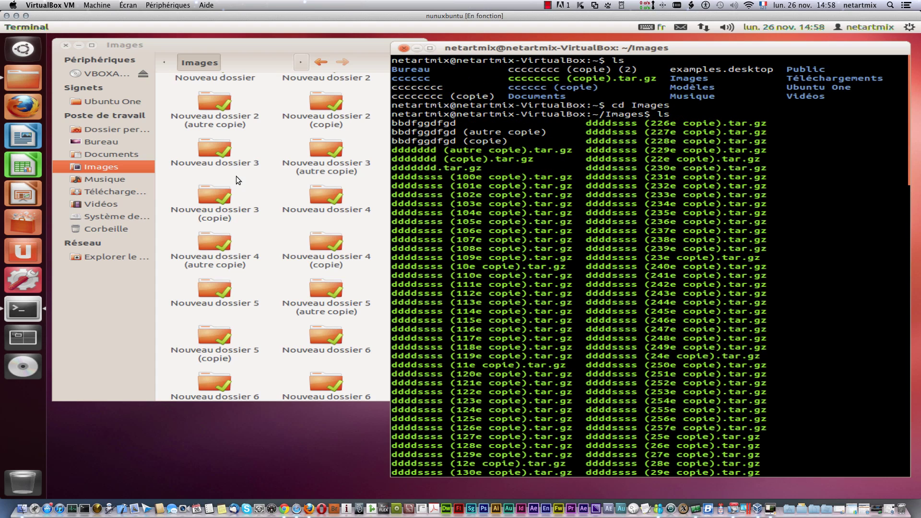
scroll(235, 165, "up", 4)
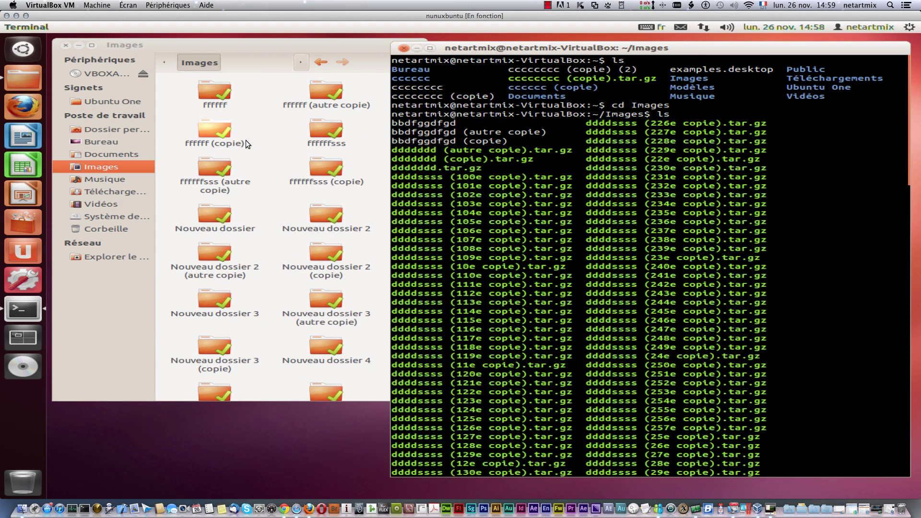
scroll(304, 206, "down", 3)
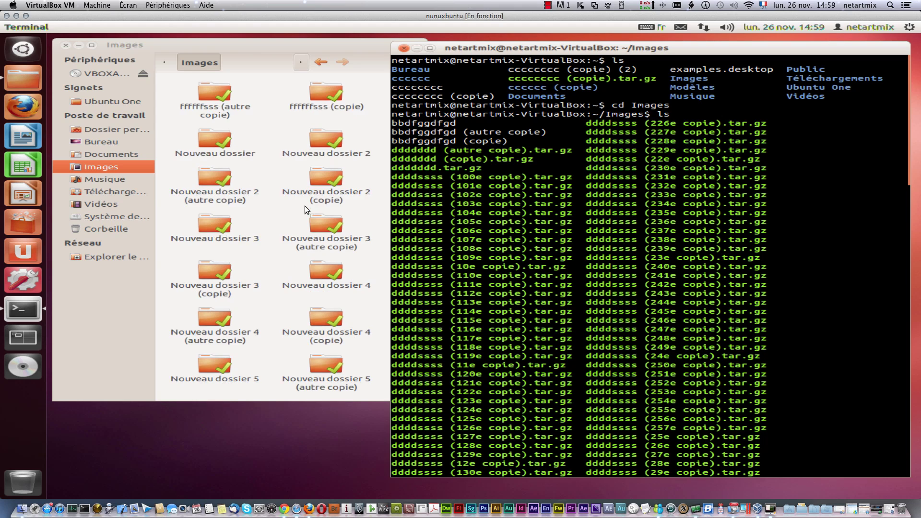
scroll(304, 205, "up", 3)
scroll(488, 268, "down", 15)
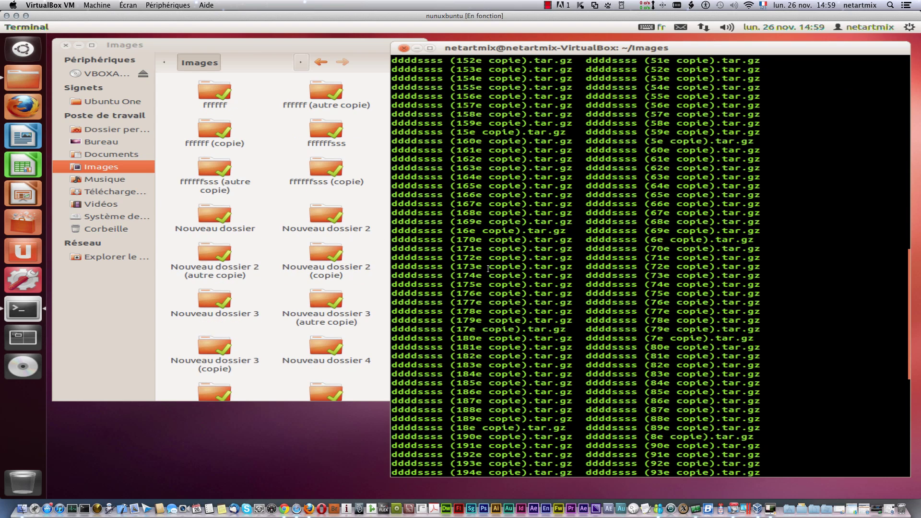
scroll(488, 269, "down", 7)
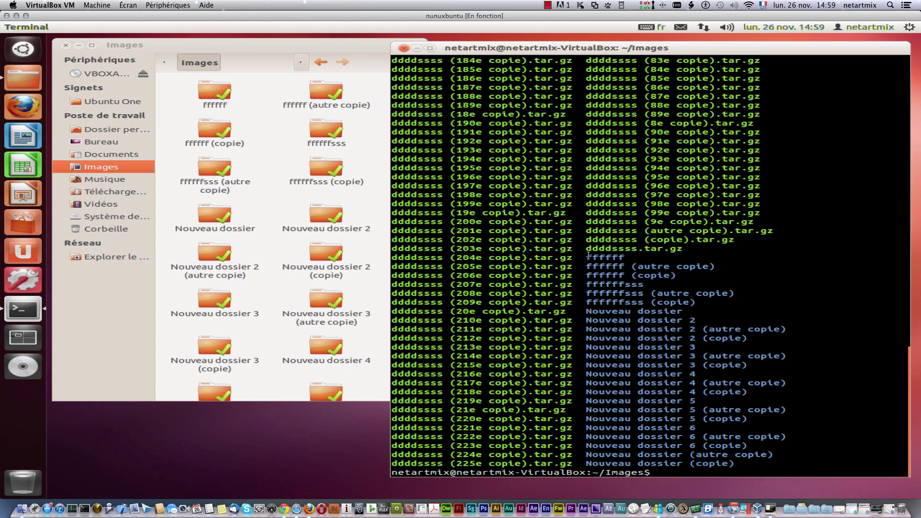
left_click_drag(588, 259, 584, 358)
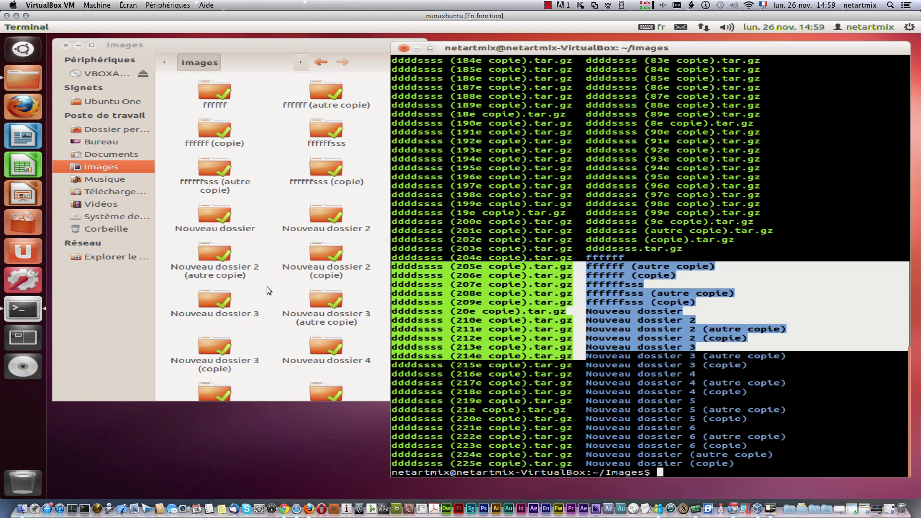
Step: Create an empty document named aa in the Musique folder
left_click(116, 181)
right_click(204, 145)
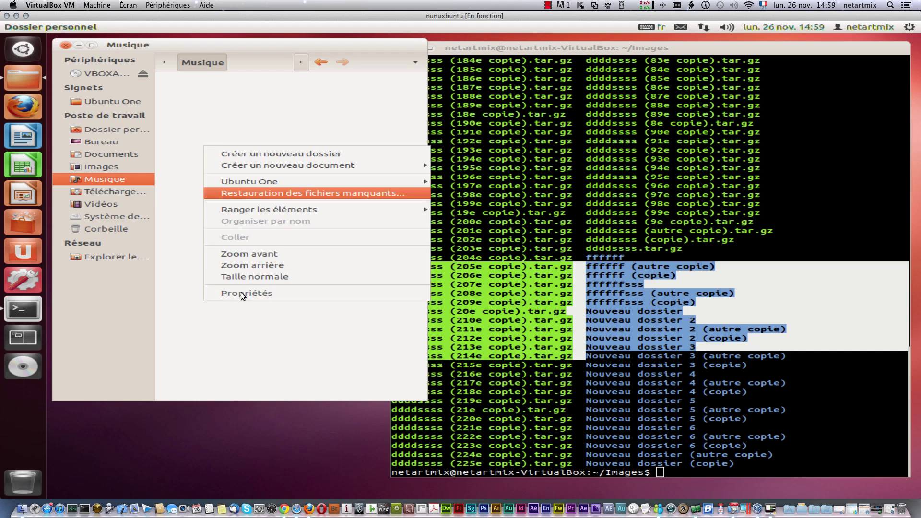
mouse_move(268, 166)
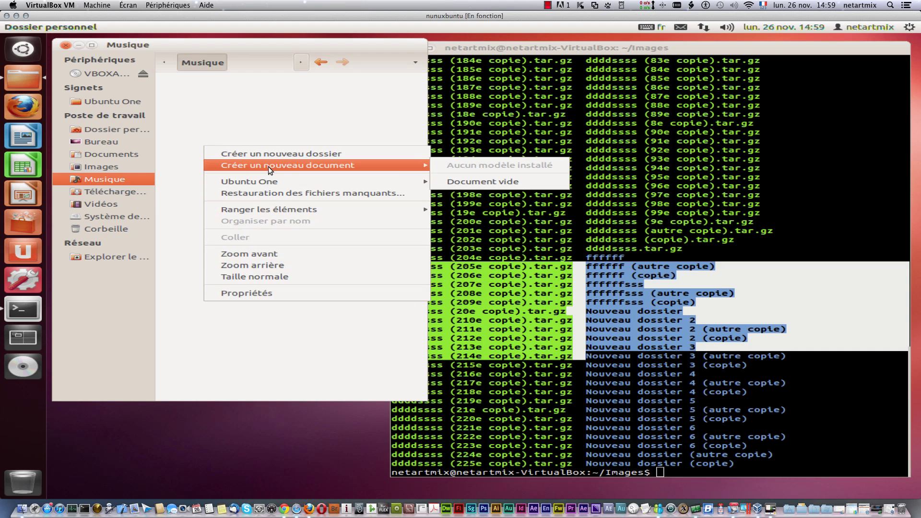
left_click(453, 181)
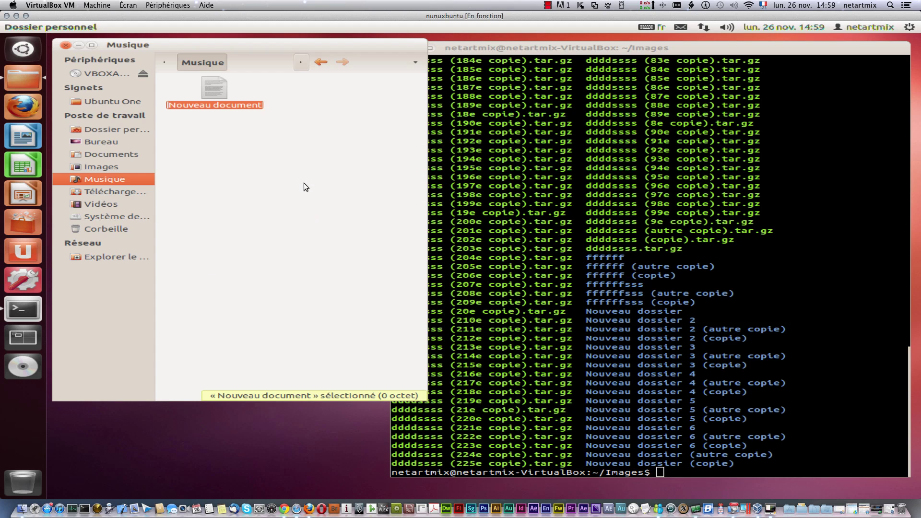
type("aa")
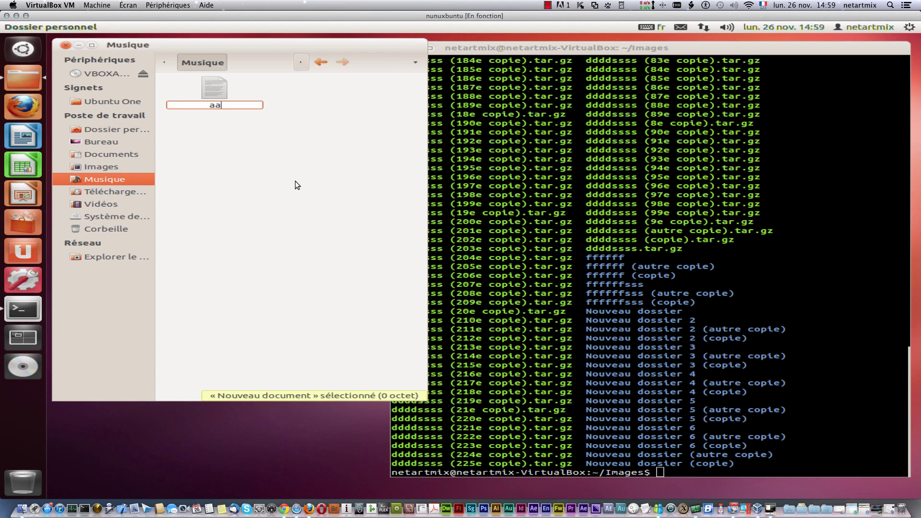
left_click(295, 180)
Step: Run clear in the terminal to wipe its screen
left_click(834, 404)
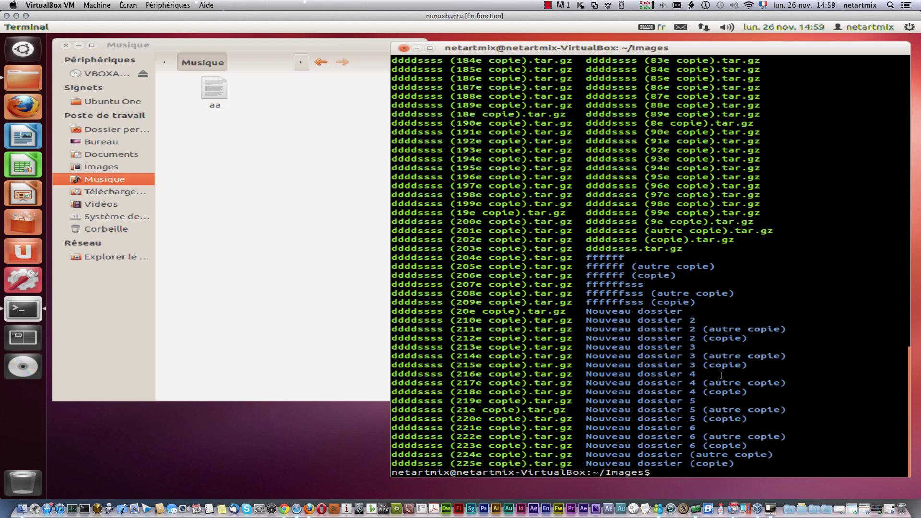
scroll(641, 277, "up", 10)
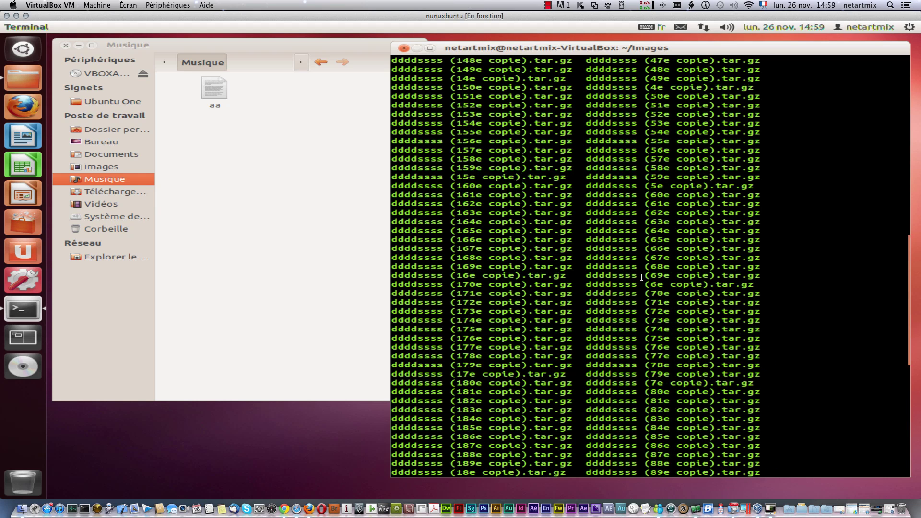
scroll(642, 298, "down", 10)
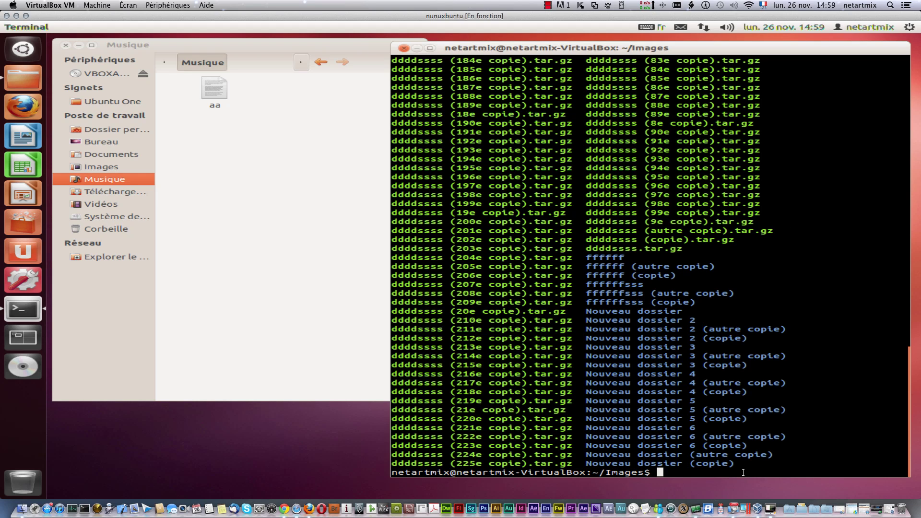
type("lear")
key("Return")
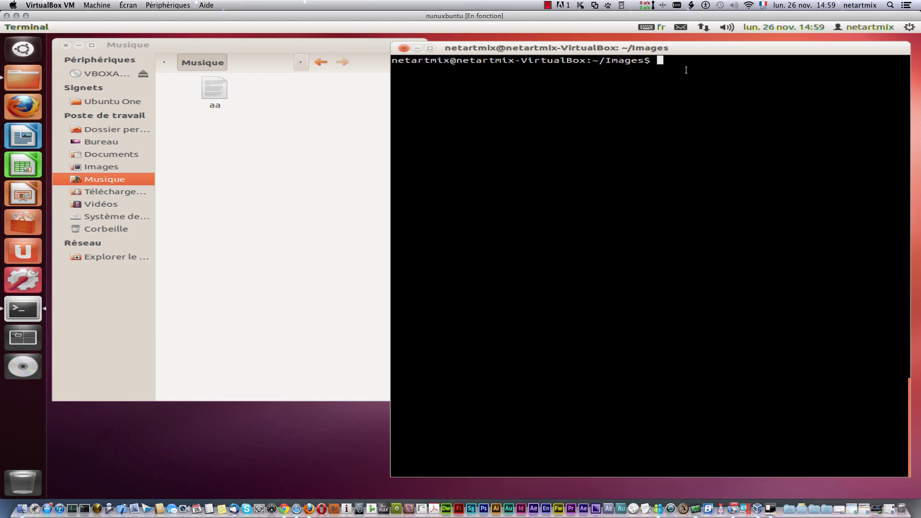
Step: Go up to the home folder with cd .. and list it with ls
type("cd ..")
key("Return")
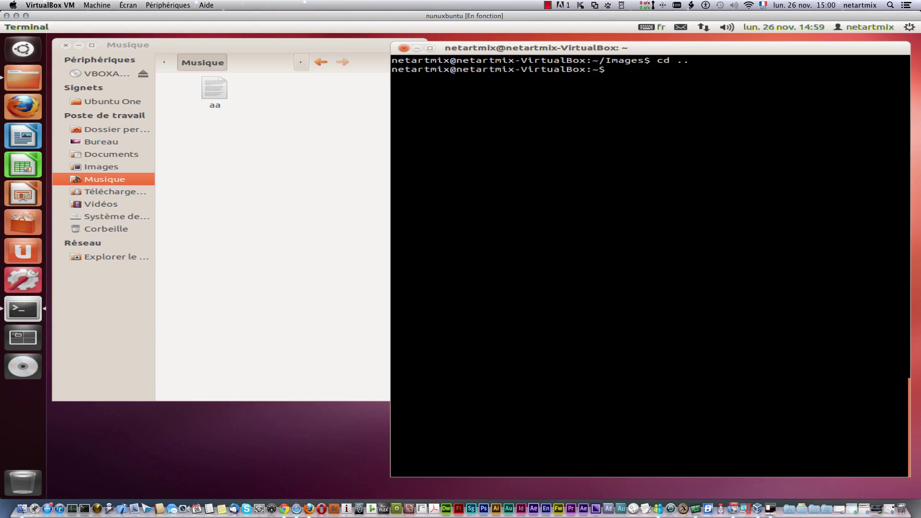
type("ls")
key("Return")
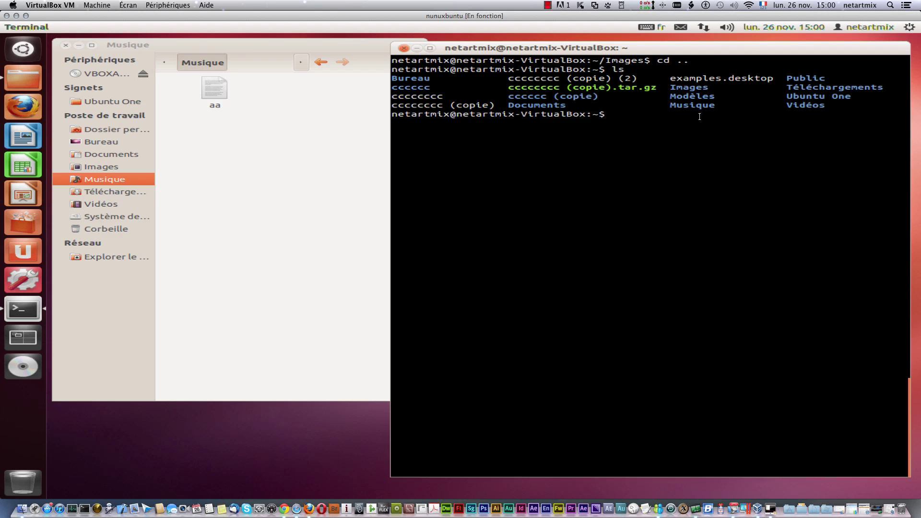
Step: Enter Musique, list it to see the file aa, then return home with cd ..
type("cd Musique")
key("Return")
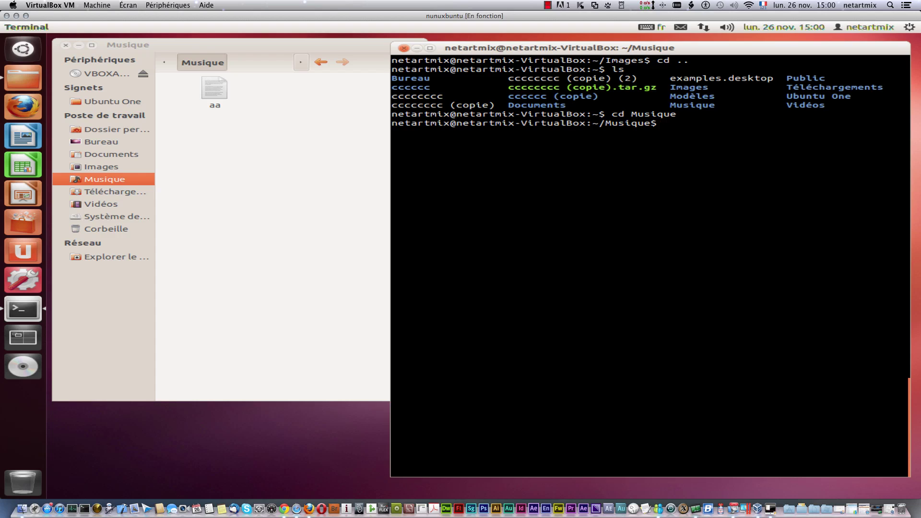
type("ls")
key("Return")
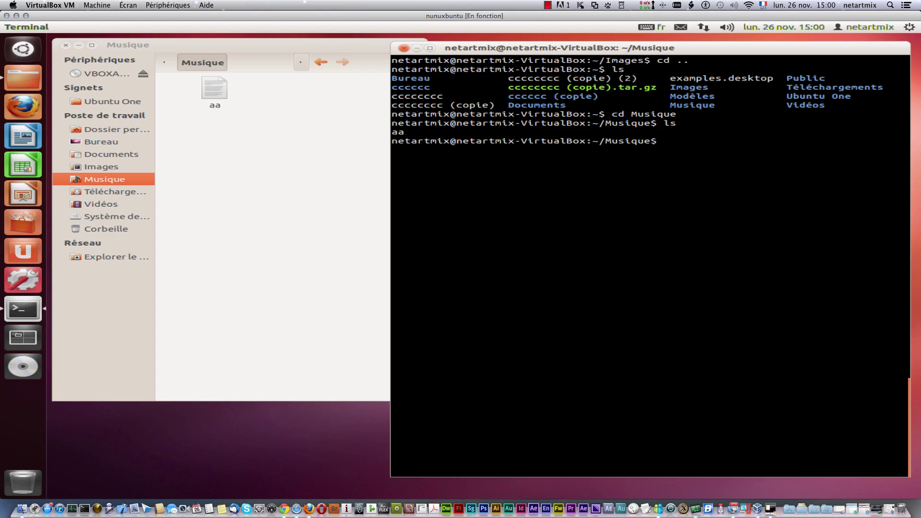
scroll(648, 240, "up", 1)
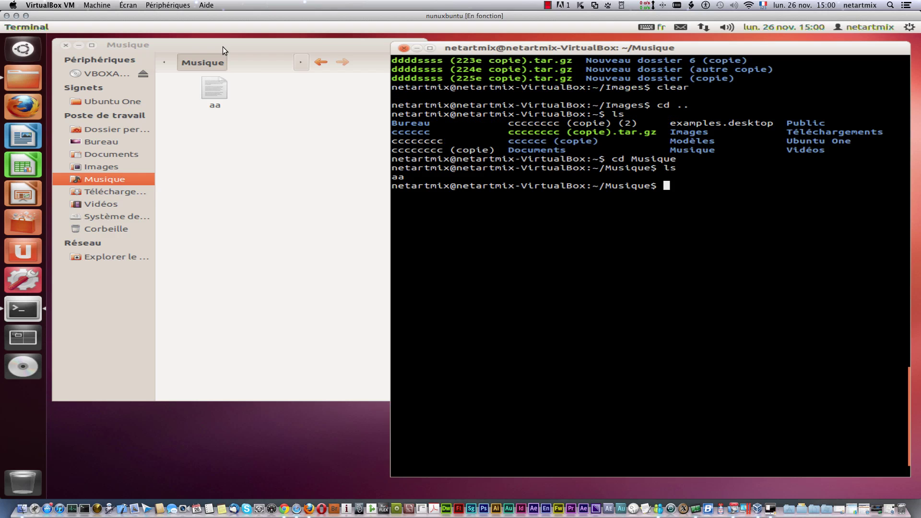
scroll(638, 239, "down", 1)
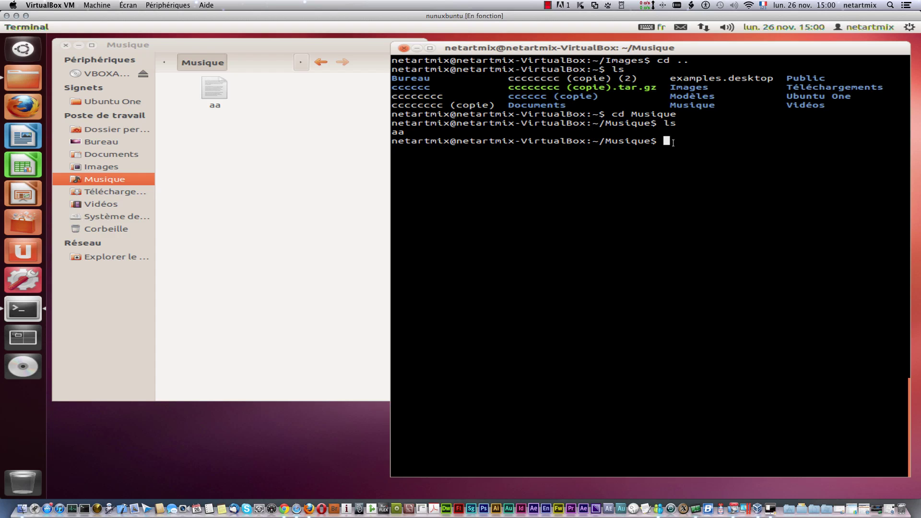
type("cd ..")
key("Return")
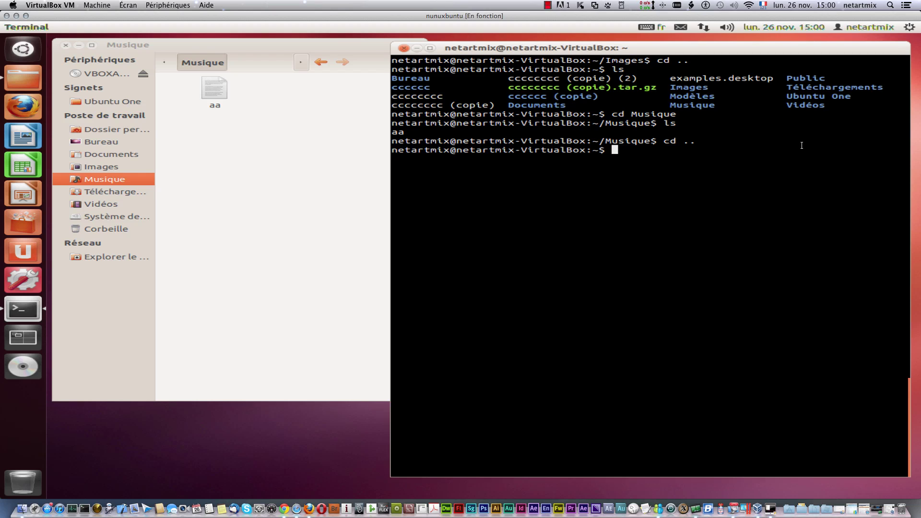
Step: Clear the text selection and run clear, leaving a fresh ~ prompt
left_click_drag(777, 172, 580, 61)
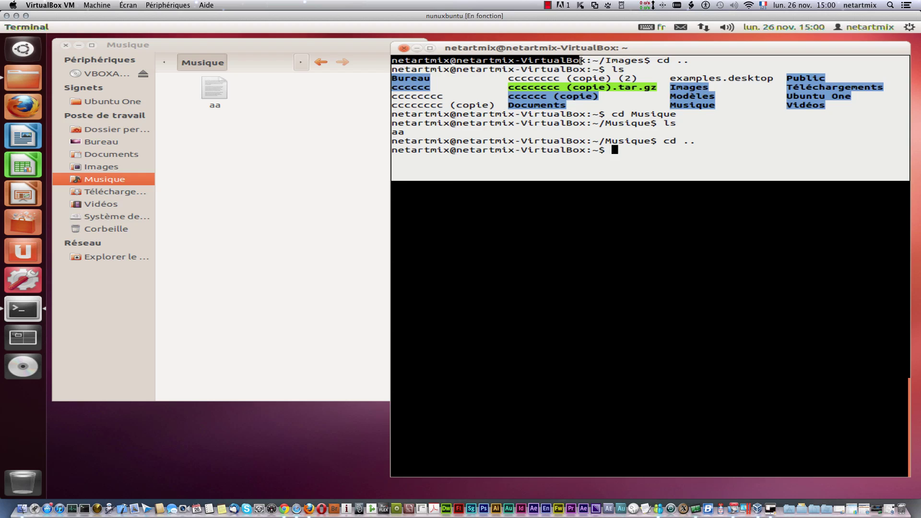
left_click(637, 170)
type("clear")
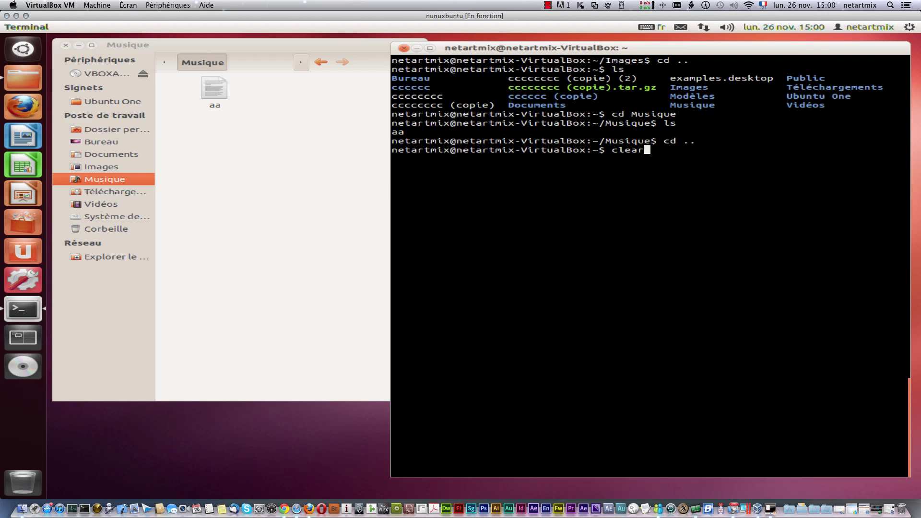
key("Return")
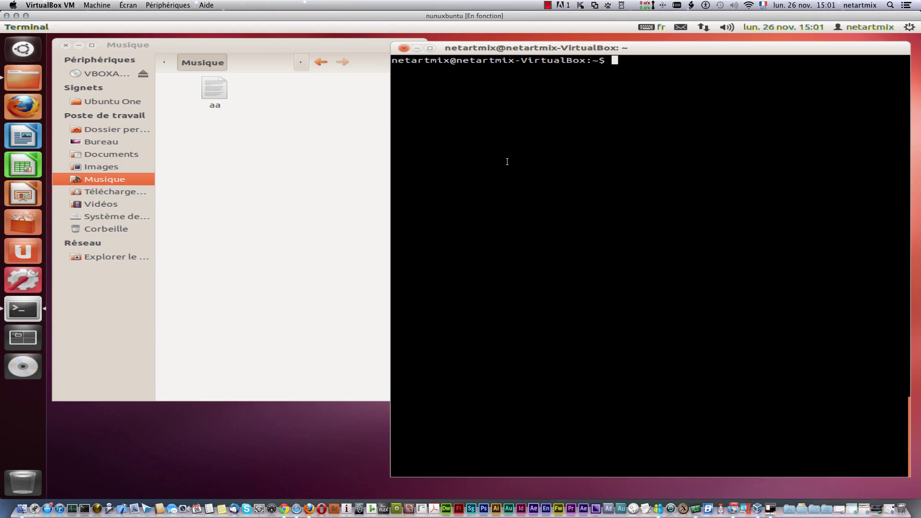
Step: Close the Musique file manager window, then move the terminal toward centre and close it
left_click(199, 42)
left_click(65, 45)
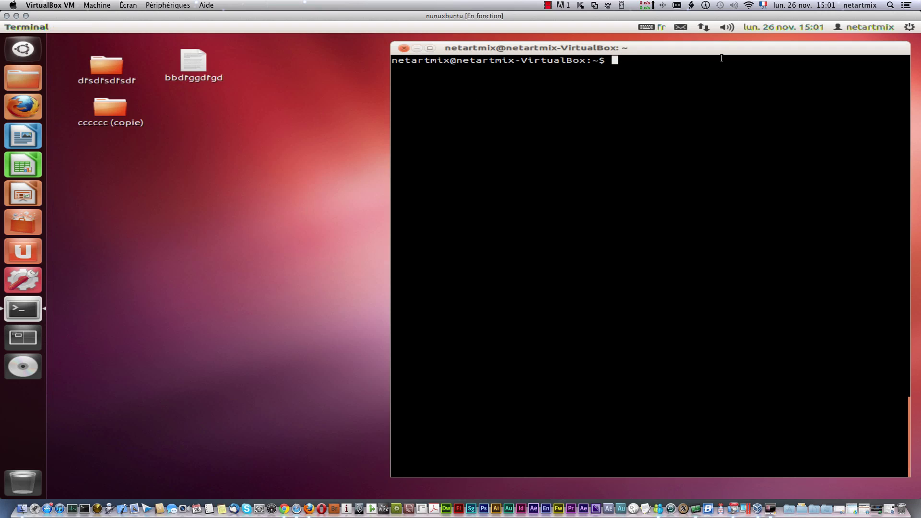
left_click_drag(718, 50, 524, 58)
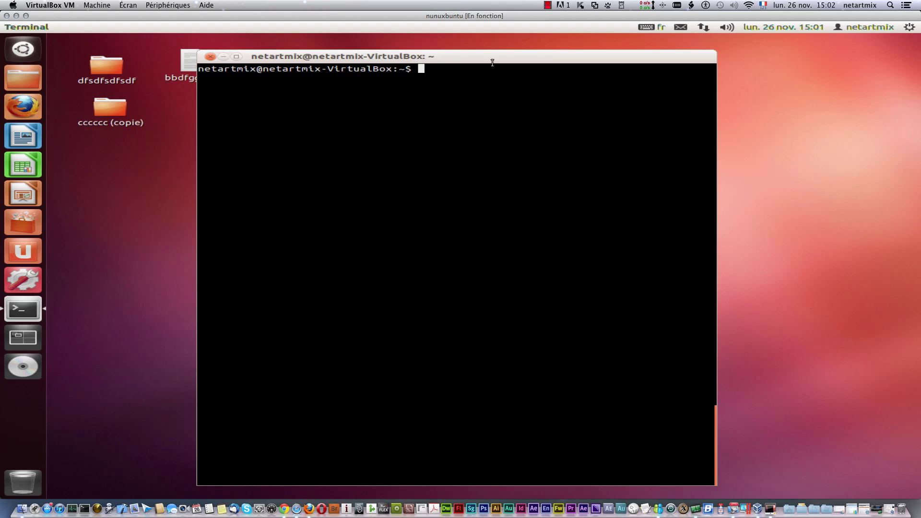
left_click(207, 57)
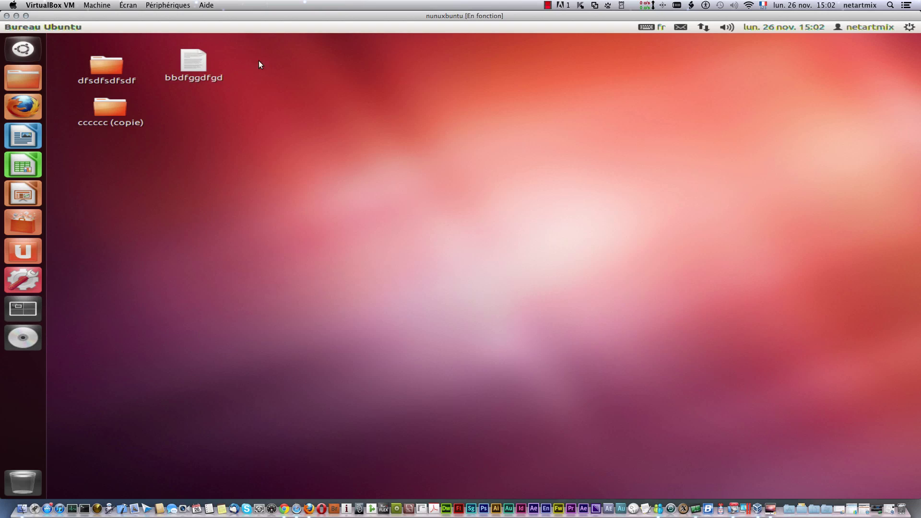